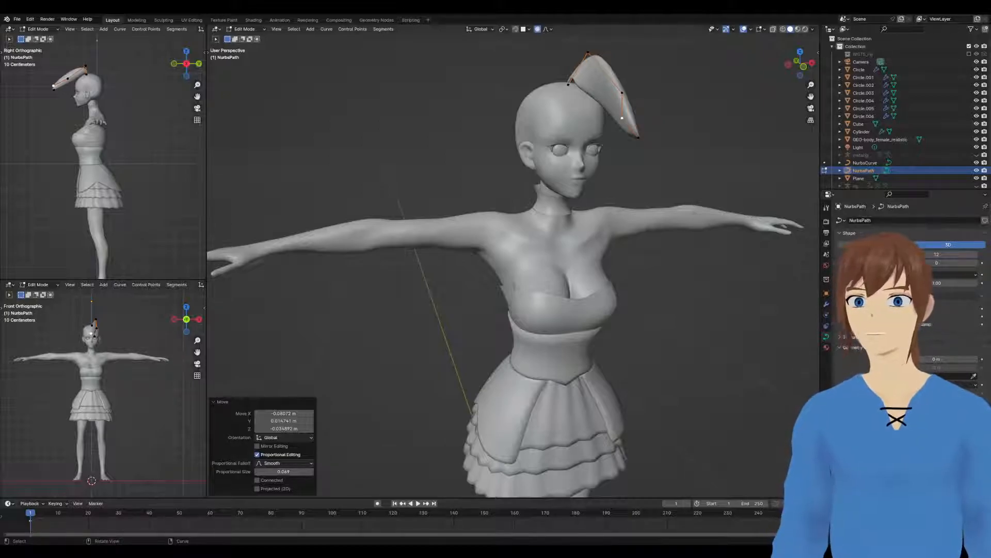
Examine the hair strand above the forehead from the front and side
scroll(467, 204, down, 4)
scroll(467, 204, up, 2)
middle_drag(467, 204, 532, 283)
scroll(519, 204, up, 3)
scroll(519, 204, down, 3)
scroll(523, 240, up, 4)
scroll(525, 237, down, 5)
scroll(529, 258, up, 4)
scroll(485, 252, up, 1)
click(414, 223)
middle_drag(425, 250, 473, 255)
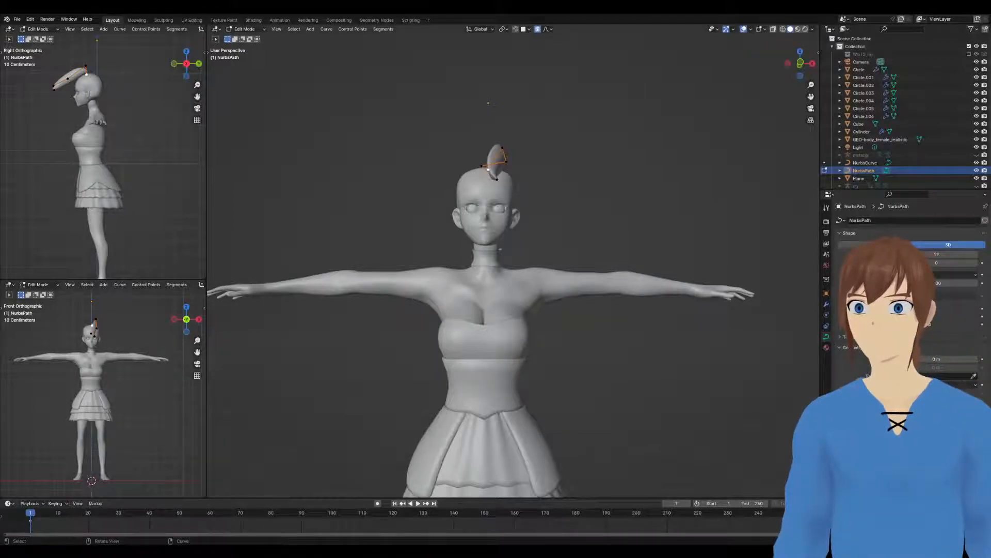
scroll(513, 262, down, 1)
middle_drag(444, 278, 461, 290)
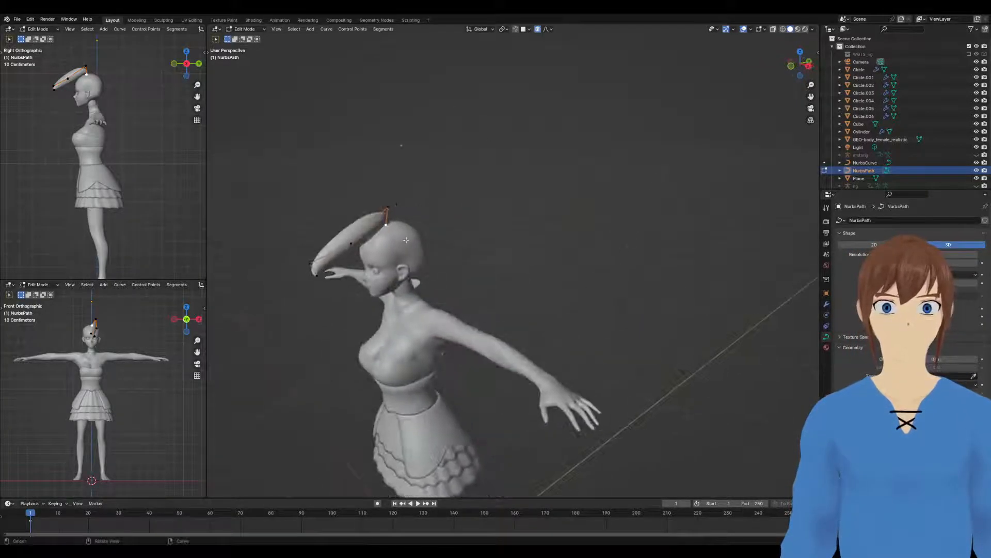
middle_drag(414, 240, 392, 203)
scroll(531, 273, up, 3)
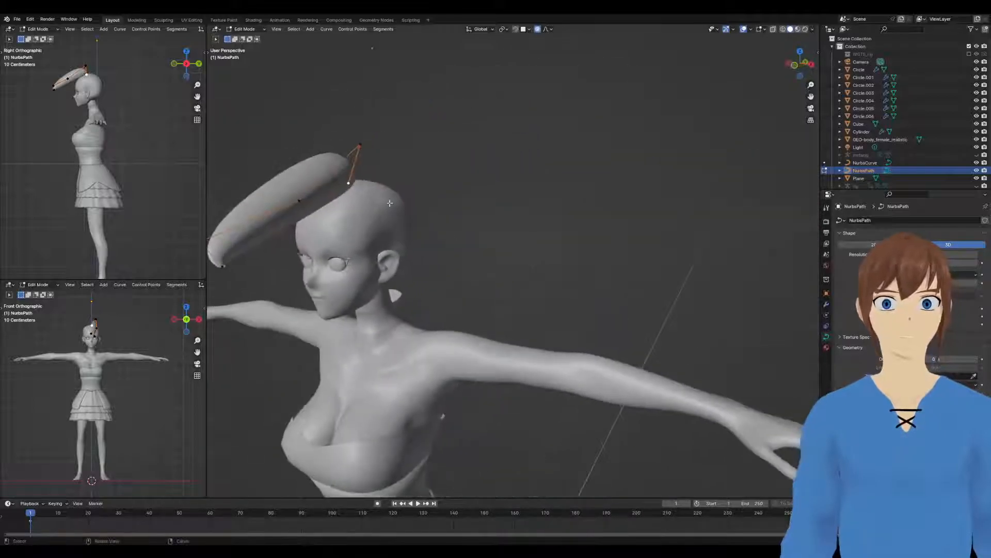
Tilt the middle and top control points of the hair strand to twist it around its path
click(309, 200)
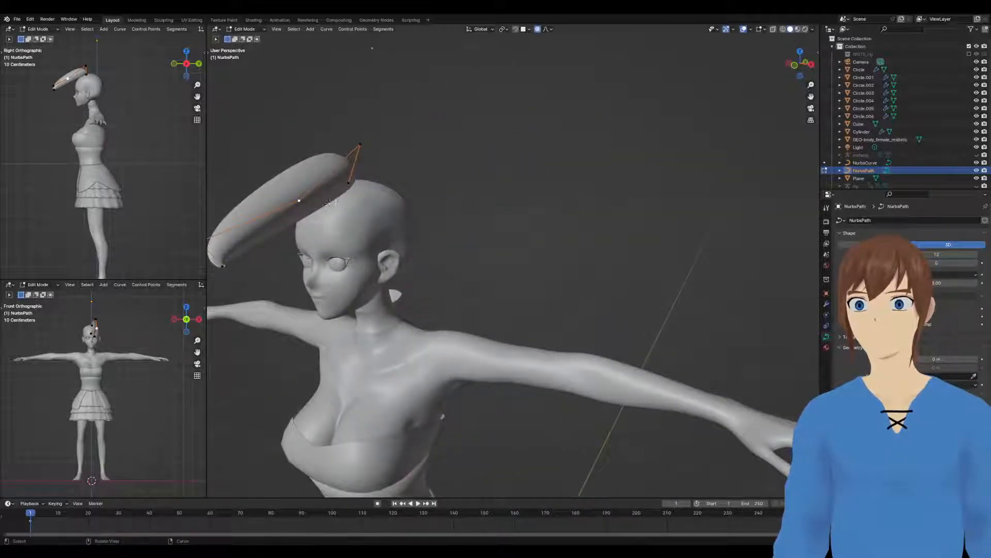
key(ctrl+t)
click(299, 85)
click(366, 146)
key(ctrl+t)
click(387, 144)
middle_drag(387, 144, 418, 187)
Move a control point in the middle of the hair strand to adjust its bend
click(363, 230)
key(g)
click(434, 194)
click(441, 182)
middle_drag(333, 209, 352, 213)
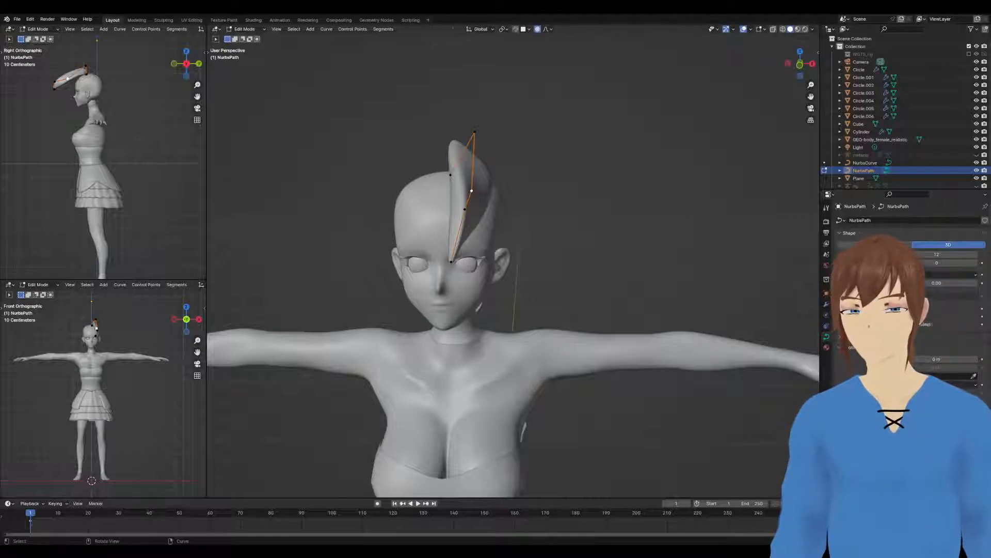
Tilt the strand's middle control point to turn its flat side toward the face
scroll(513, 263, down, 3)
scroll(513, 263, up, 3)
middle_drag(454, 216, 526, 206)
key(ctrl+t)
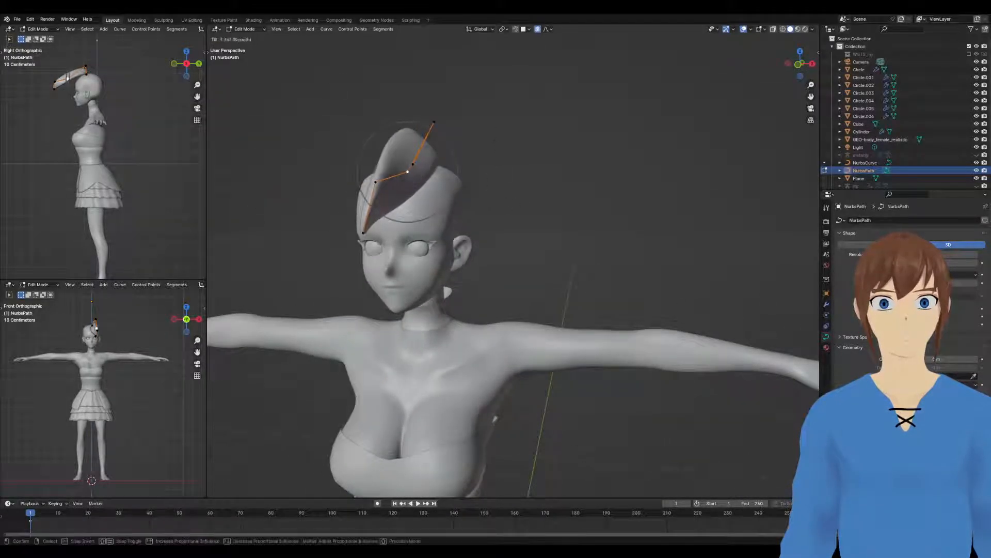
click(402, 100)
middle_drag(402, 103, 516, 155)
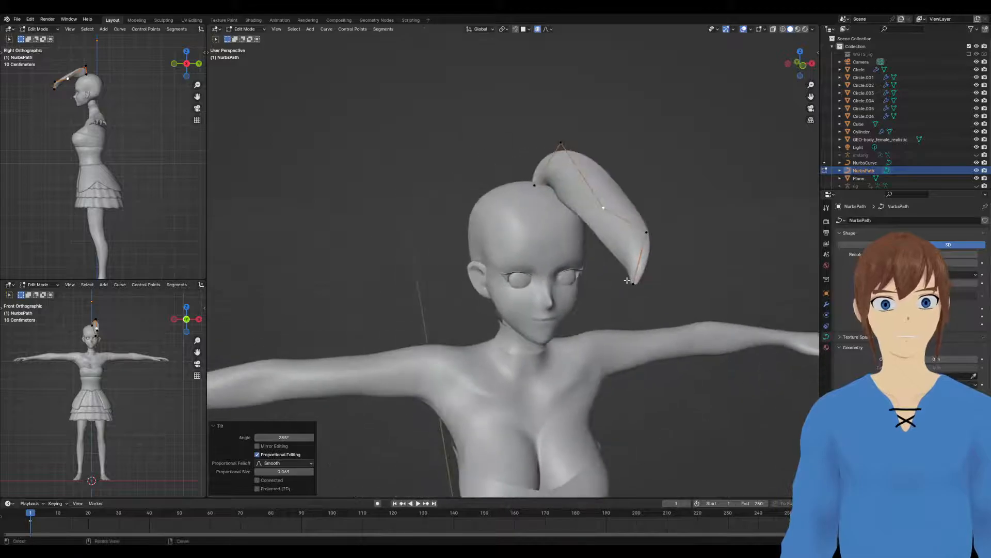
Tilt the strand's tip, top and root control points so the twist runs evenly along its length
click(632, 281)
key(ctrl+t)
click(633, 283)
click(560, 143)
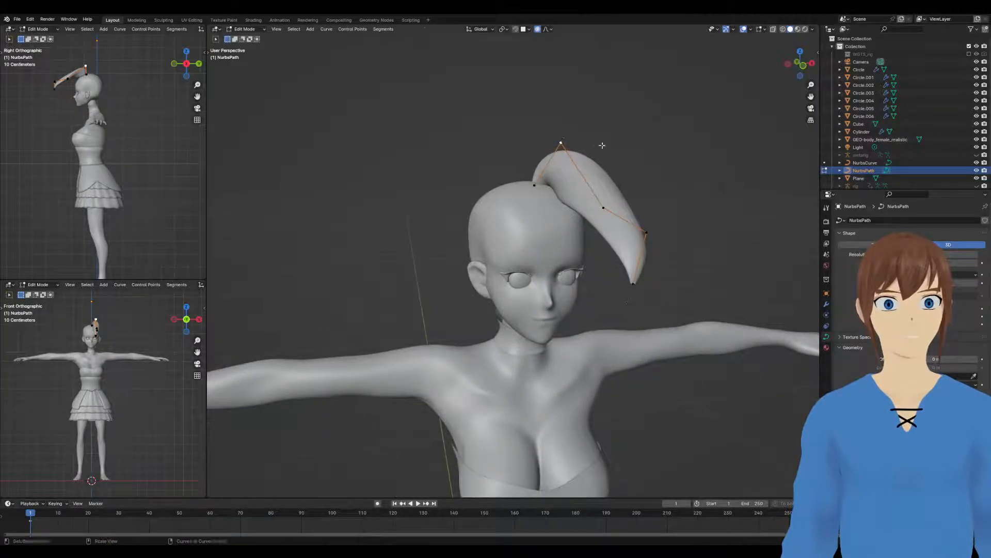
key(ctrl+t)
click(542, 219)
click(534, 185)
key(ctrl+t)
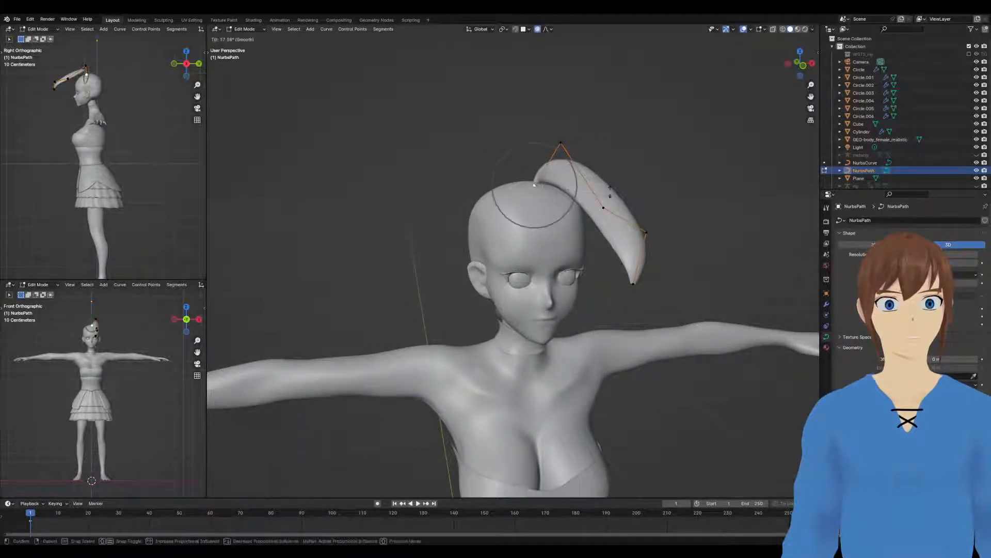
click(538, 224)
Open the separate NURBS profile curve for editing and move its selected end point along the Y axis
middle_drag(602, 223, 541, 229)
scroll(540, 228, down, 8)
middle_drag(620, 266, 556, 309)
key(Tab)
click(631, 293)
key(Tab)
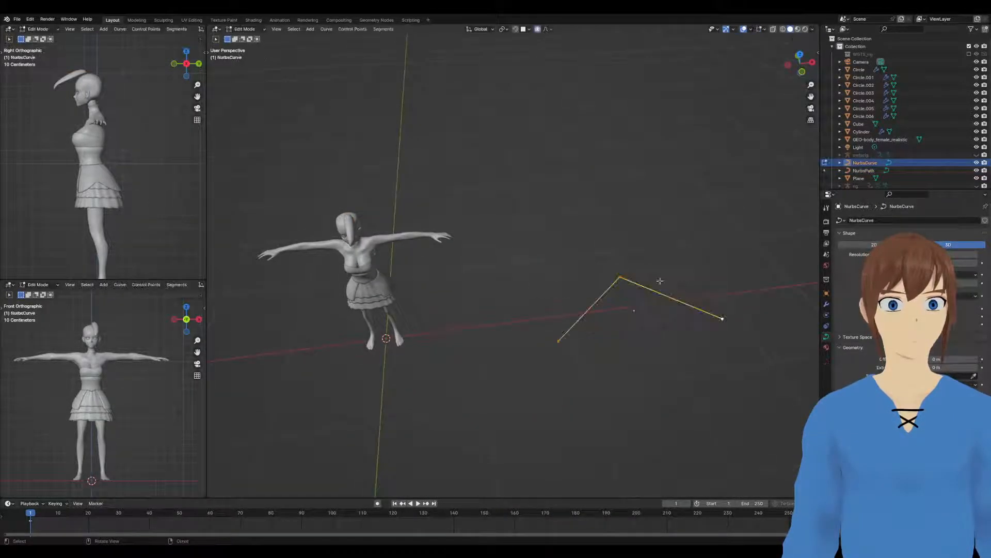
key(g)
key(y)
click(618, 252)
middle_drag(617, 252, 533, 228)
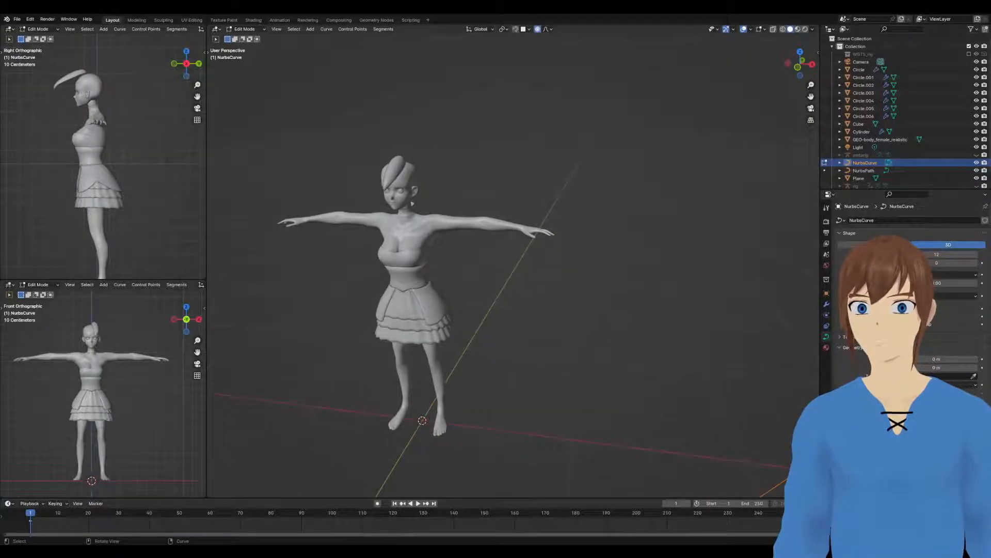
Leave the profile curve and return to editing the hair strand's control points on the head
middle_drag(427, 181, 443, 181)
scroll(413, 170, up, 1)
shift+middle_drag(369, 147, 527, 206)
scroll(485, 212, up, 2)
key(Tab)
click(485, 212)
scroll(487, 212, up, 3)
key(Tab)
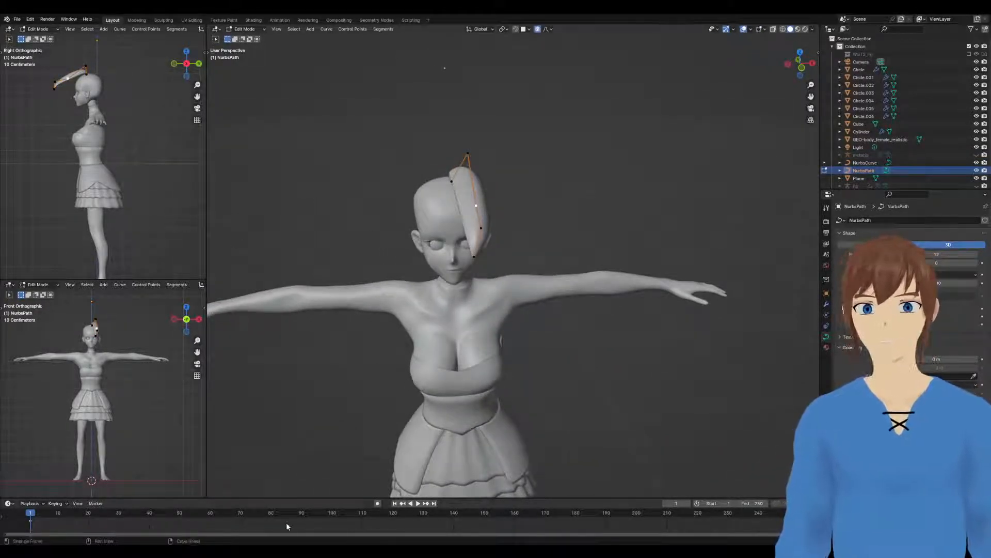
shift+middle_drag(305, 277, 405, 311)
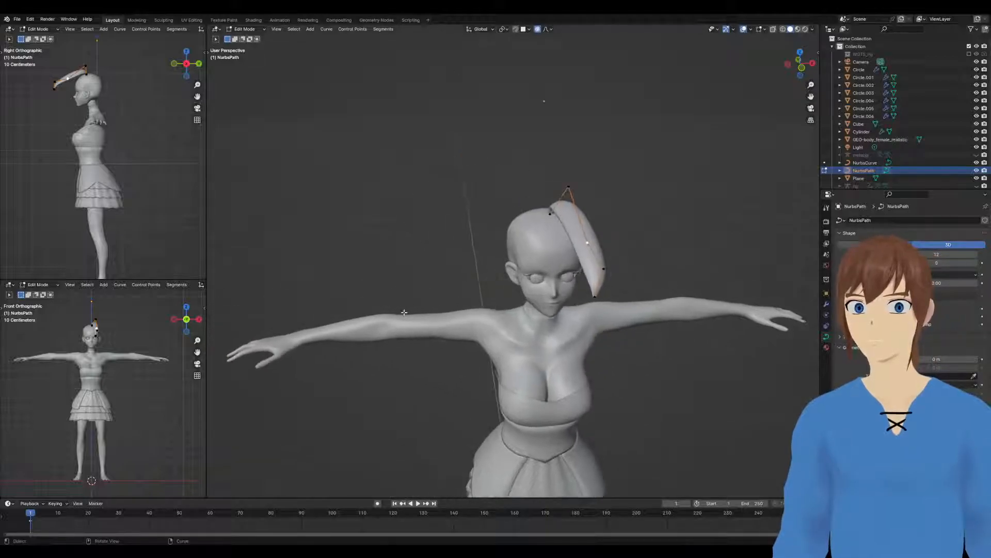
scroll(401, 310, up, 1)
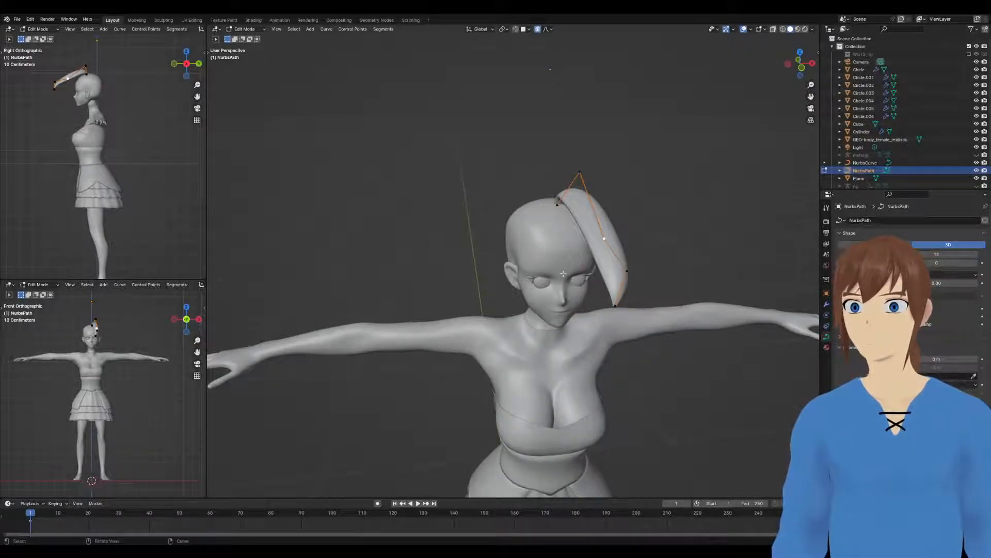
Move the strand's middle and upper control points with proportional editing to bring it closer to the head
middle_drag(392, 312, 418, 308)
middle_drag(607, 231, 549, 224)
key(g)
click(576, 238)
click(589, 184)
key(g)
click(578, 208)
Reposition two more control points of the strand to smooth its curve over the forehead
click(545, 229)
key(g)
click(545, 219)
click(545, 237)
key(g)
click(605, 214)
Adjust the strand's curve from the side by repositioning its control points, keeping smooth proportional falloff
click(637, 237)
key(g)
click(591, 231)
key(g)
click(530, 218)
click(532, 207)
key(g)
click(582, 213)
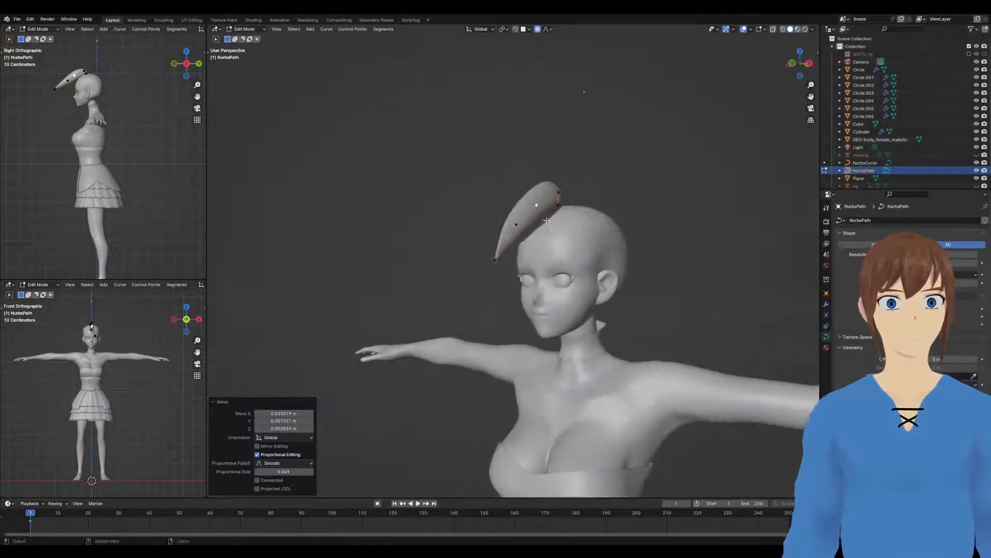
Tilt the strand's tip and its top control point near the root
ctrl+click(499, 261)
key(ctrl+t)
click(551, 153)
middle_drag(551, 153, 560, 250)
click(561, 199)
key(ctrl+t)
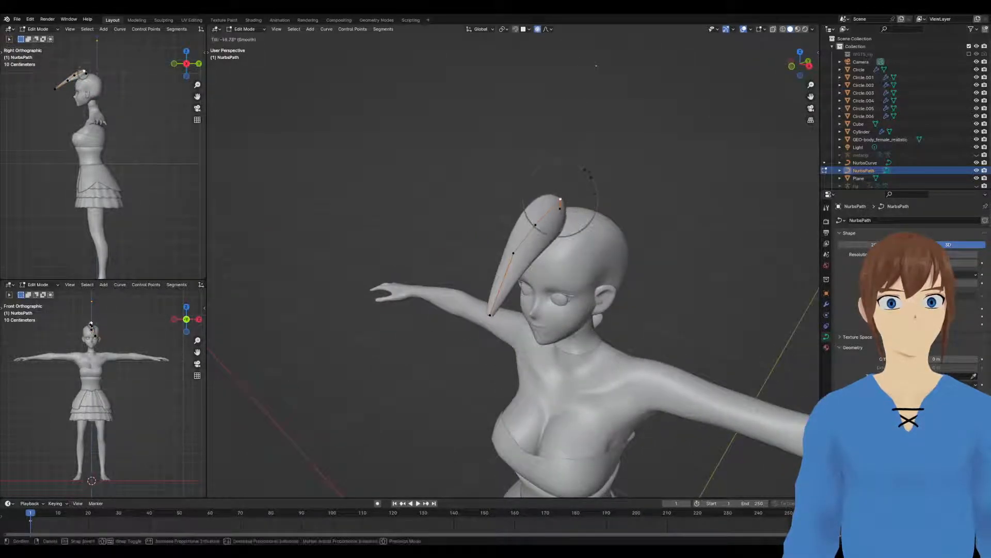
click(549, 139)
Lower the strand's middle control point and pull its tip inward toward the face
middle_drag(533, 182, 704, 249)
click(617, 239)
key(g)
click(616, 219)
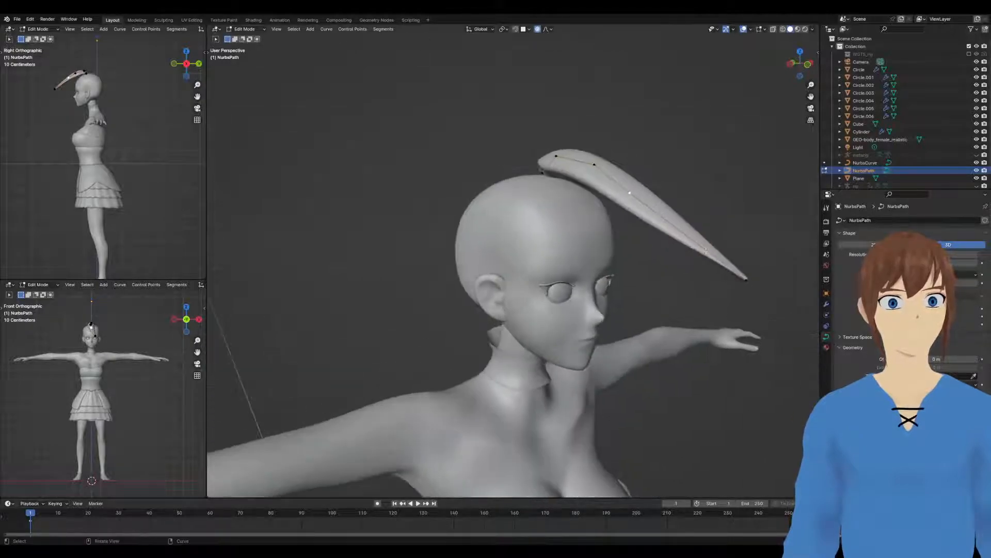
click(742, 283)
key(g)
click(640, 272)
Move the strand's lower and upper control points so it wraps closely around the front of the head
middle_drag(639, 272, 467, 157)
scroll(467, 158, down, 3)
drag(388, 169, 465, 280)
key(g)
click(472, 279)
key(g)
click(504, 203)
Tilt the strand again and move its lower end against the forehead
middle_drag(504, 203, 527, 236)
key(ctrl+t)
click(515, 252)
key(ctrl+t)
click(476, 279)
key(g)
click(503, 275)
Turn off proportional editing and move the strand's root control point down into the scalp
mouse_move(508, 235)
middle_down()
mouse_move(581, 257)
mouse_move(575, 269)
mouse_move(526, 227)
middle_up()
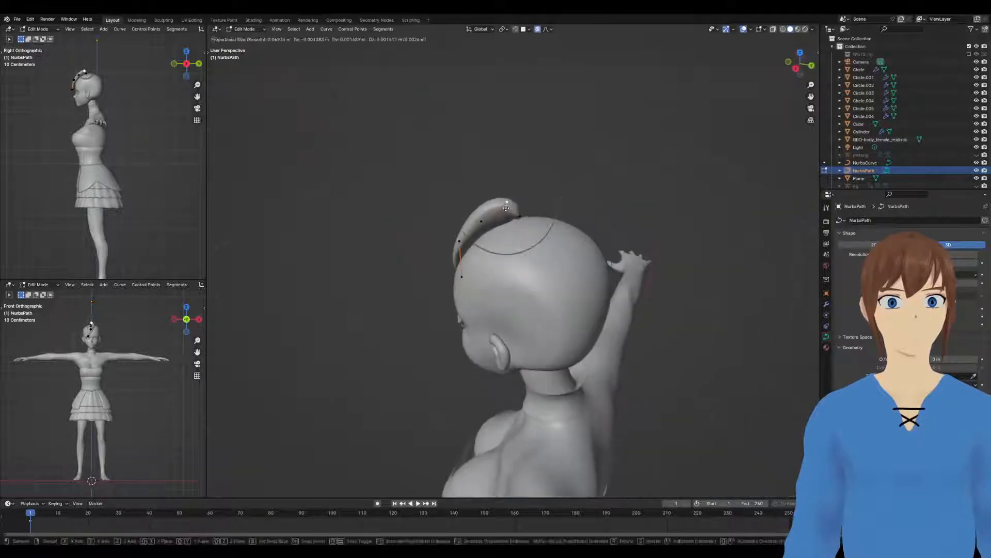
key(g)
right_click(527, 231)
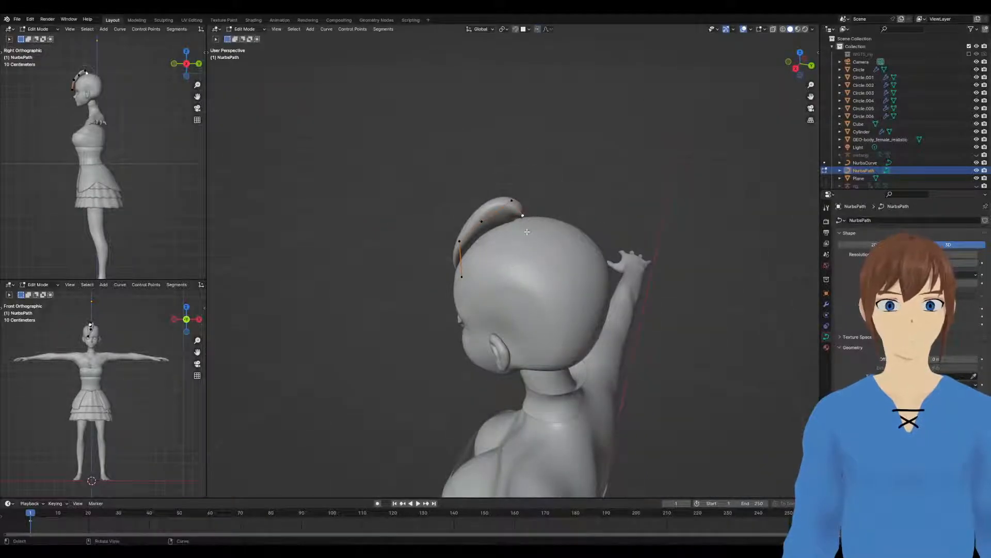
key(g)
click(524, 237)
Move the strand's top control point and a front control point closer to the head's surface
click(512, 203)
middle_drag(518, 207, 551, 258)
key(g)
click(475, 226)
click(459, 238)
key(g)
click(455, 241)
Shift the strand's top control point slightly and tilt the strand around its middle to face forward
click(566, 207)
key(g)
click(570, 206)
click(567, 235)
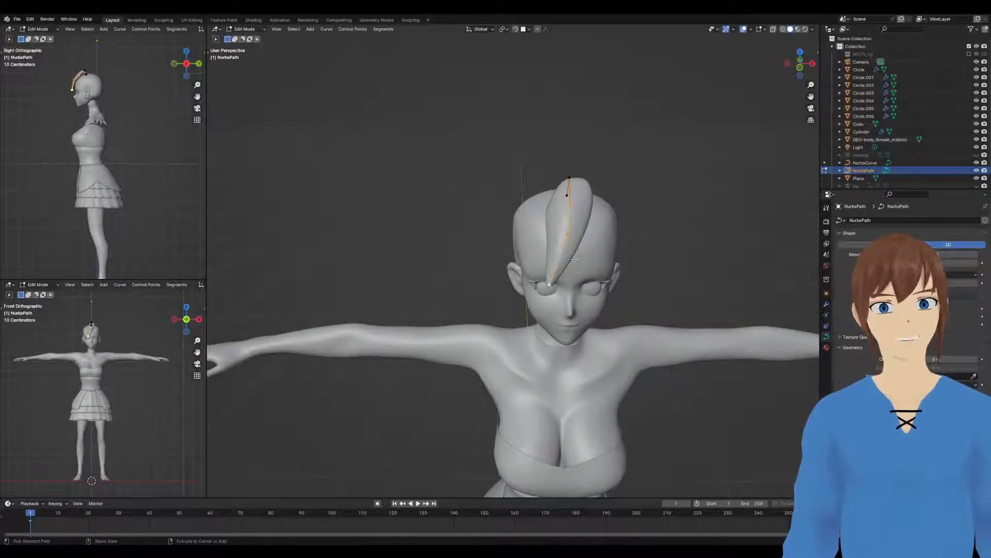
key(ctrl+t)
click(608, 248)
Reposition two upper control points from the side so the strand hugs the crown
middle_drag(608, 248, 480, 215)
click(480, 215)
key(g)
click(518, 189)
click(517, 190)
key(g)
click(514, 184)
Move the strand's front and upper control points to fit its curve to the forehead
middle_drag(514, 185, 602, 229)
click(548, 227)
key(g)
click(528, 235)
click(535, 201)
key(g)
click(516, 212)
Select all linked control points of the strand and tilt them together
key(ctrl+l)
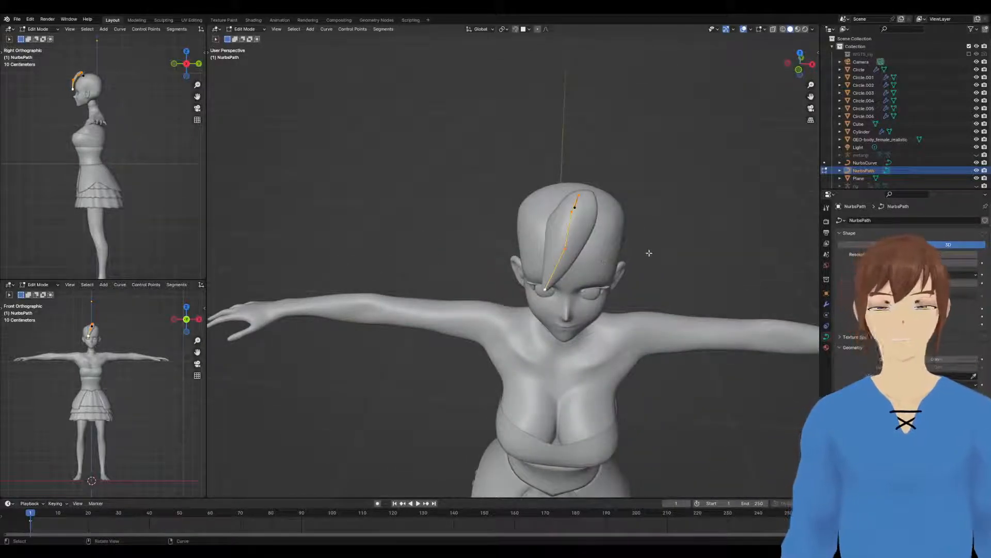
key(ctrl+t)
click(616, 257)
Move the strand's upper, middle and tip control points so it falls towards the centre of the forehead
click(572, 215)
key(g)
click(578, 217)
click(573, 252)
key(g)
click(570, 245)
click(545, 289)
key(g)
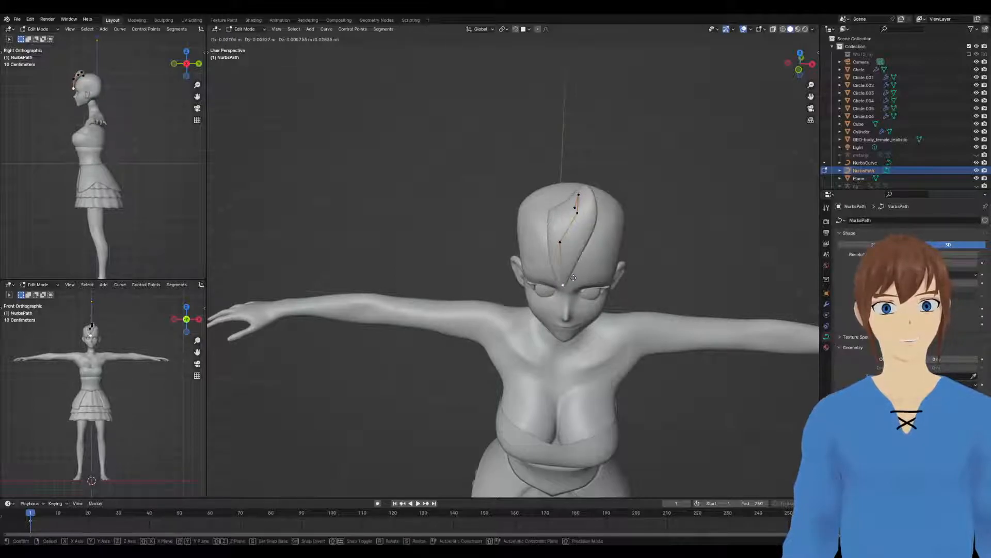
click(555, 283)
Reposition the strand's upper and middle control points from the front and adjust its thickness at the selected point
middle_drag(555, 284, 623, 278)
click(558, 206)
key(g)
click(567, 209)
click(553, 258)
key(g)
click(562, 260)
click(569, 214)
key(g)
click(511, 222)
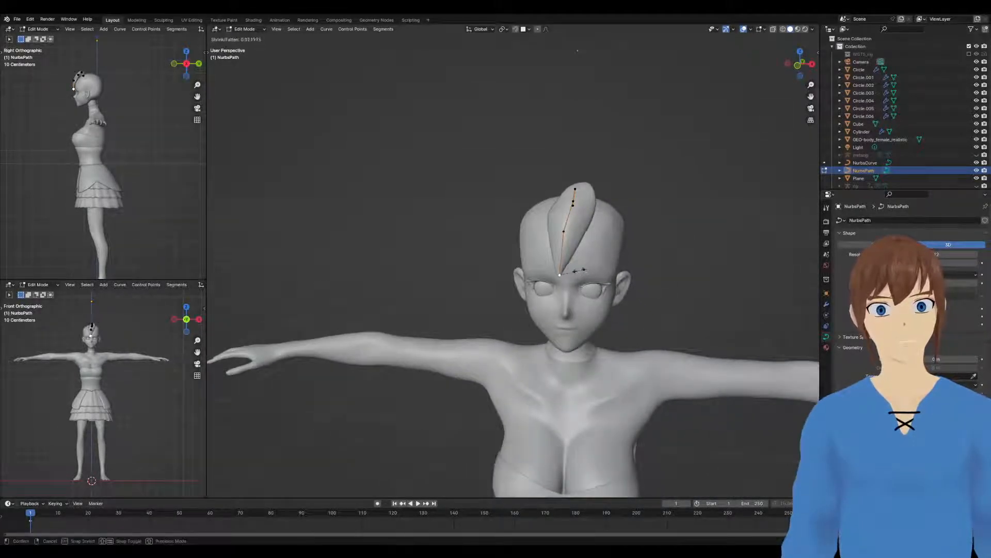
click(583, 269)
Move the strand's top control point closer to the crown from the side and adjust the strand's radius there
middle_drag(595, 265, 522, 248)
key(g)
right_click(518, 190)
click(518, 187)
key(g)
click(517, 194)
middle_drag(502, 199, 600, 233)
key(alt+s)
click(607, 222)
Shift the strand's middle and upper control points sideways to straighten it down the forehead's centre
click(542, 236)
key(g)
click(601, 236)
click(578, 209)
key(g)
click(610, 223)
click(575, 196)
middle_drag(579, 198, 544, 191)
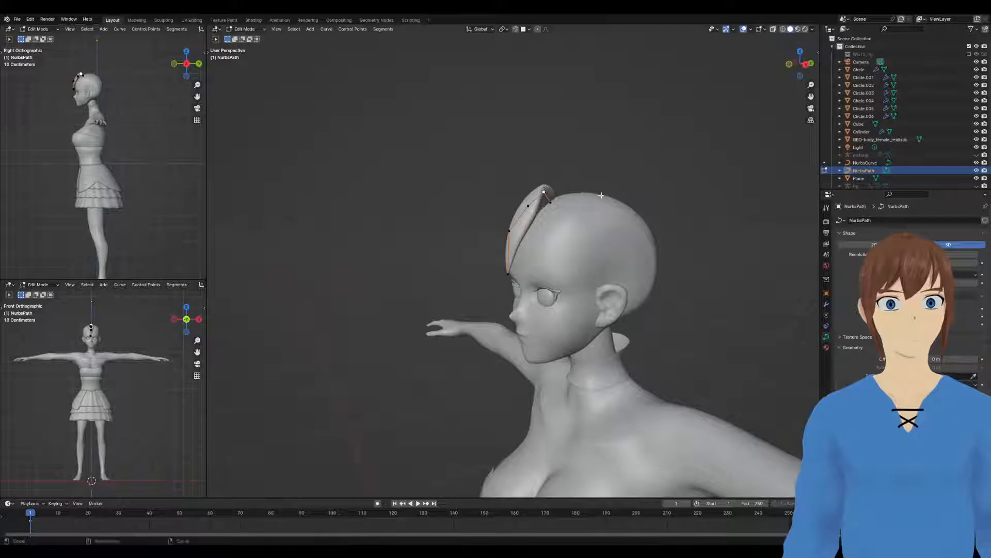
click(577, 240)
middle_drag(578, 240, 362, 273)
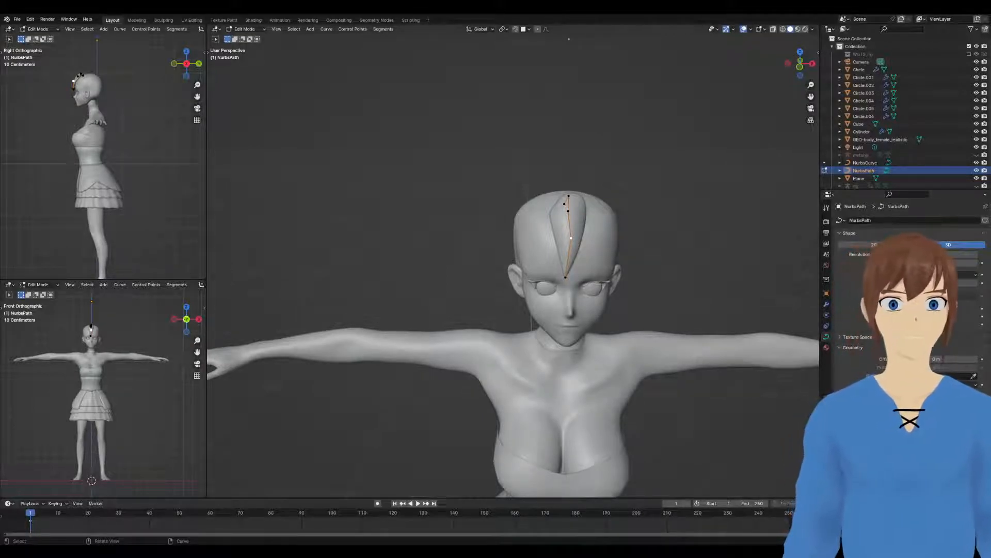
Nudge the strand's upper and front control points from front and side so it follows the forehead closely
click(568, 211)
key(g)
click(572, 213)
middle_drag(573, 213, 503, 187)
click(491, 202)
key(g)
click(493, 202)
click(488, 238)
key(g)
click(490, 236)
Lower the strand's tip control point slightly and adjust the tilt there
middle_drag(490, 237, 546, 199)
click(502, 319)
key(g)
click(503, 328)
key(ctrl+t)
click(604, 252)
Duplicate the central bang strand and shift an upper control point of the copy towards the character's left side
key(Tab)
key(shift+d)
click(591, 230)
key(Tab)
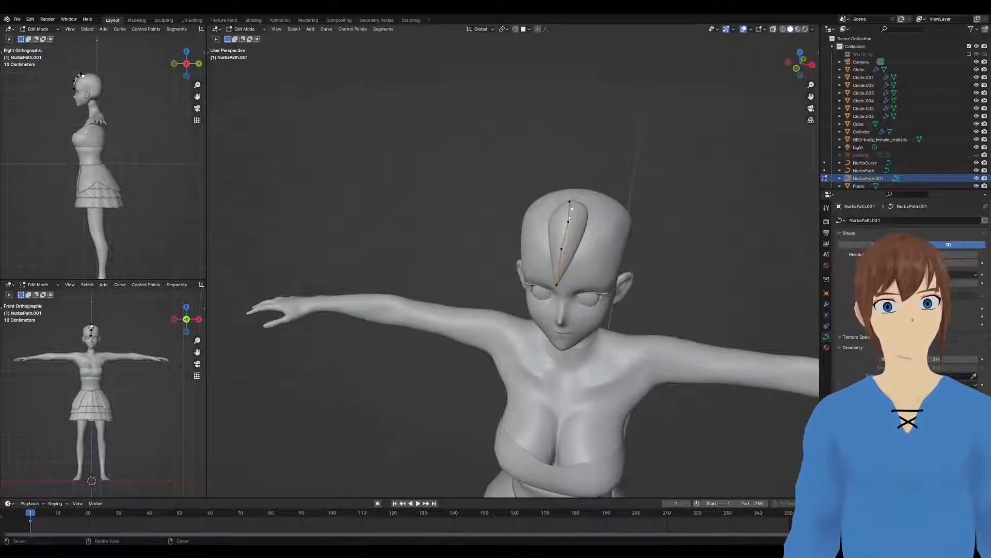
key(g)
click(582, 235)
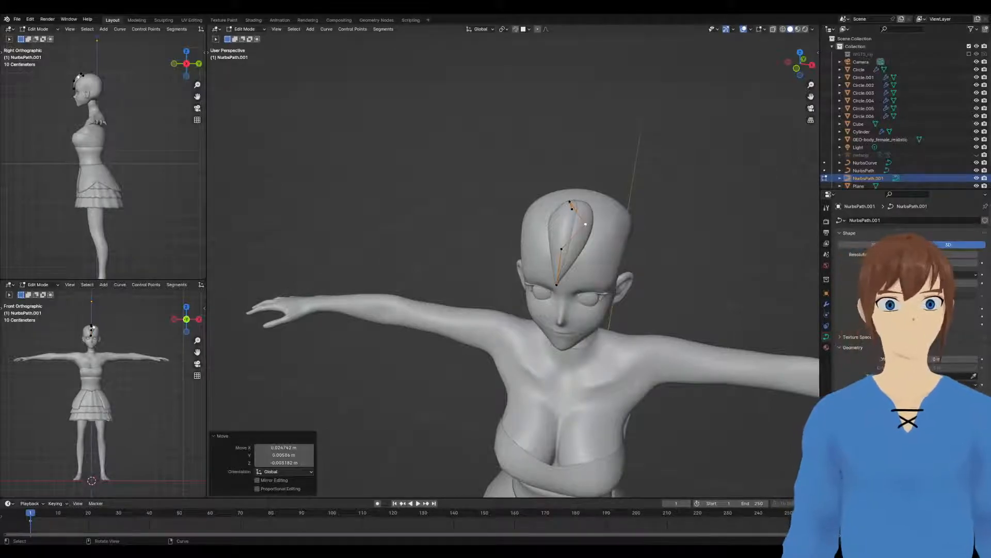
Move the copy's front and top control points in towards the head from the side and adjust its radius
middle_drag(565, 250, 512, 243)
click(480, 232)
key(g)
click(504, 243)
click(530, 198)
key(g)
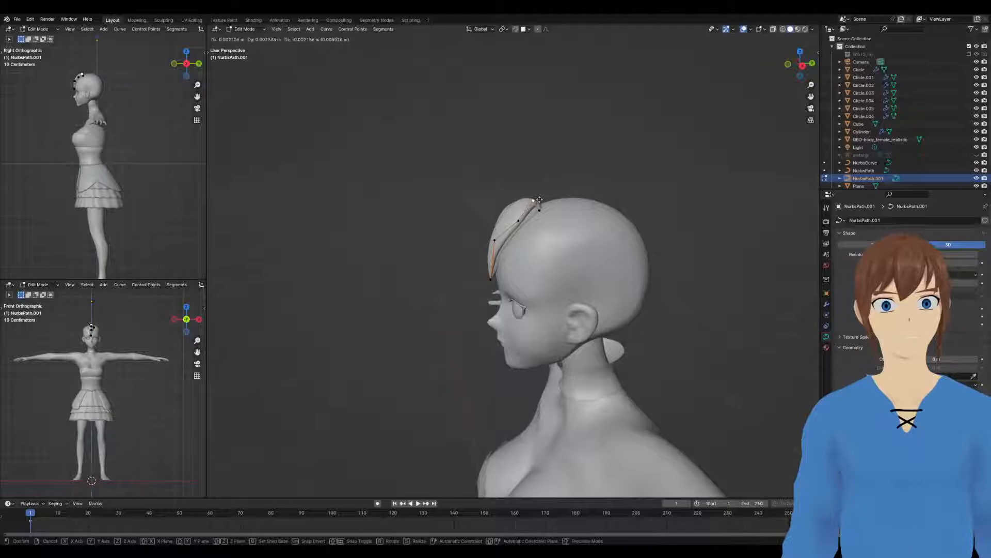
click(539, 200)
middle_drag(539, 200, 593, 235)
key(alt+s)
click(603, 246)
Spread the second strand's control points towards the character's left and tilt it to lie against the head
click(563, 241)
key(g)
click(586, 245)
middle_drag(586, 244, 593, 223)
key(g)
click(620, 226)
click(596, 212)
key(g)
click(602, 210)
key(ctrl+t)
click(543, 213)
Reposition the second strand's upper control point and its tip beside the central strand's tip
click(594, 224)
key(g)
click(595, 226)
middle_drag(555, 254, 575, 257)
key(g)
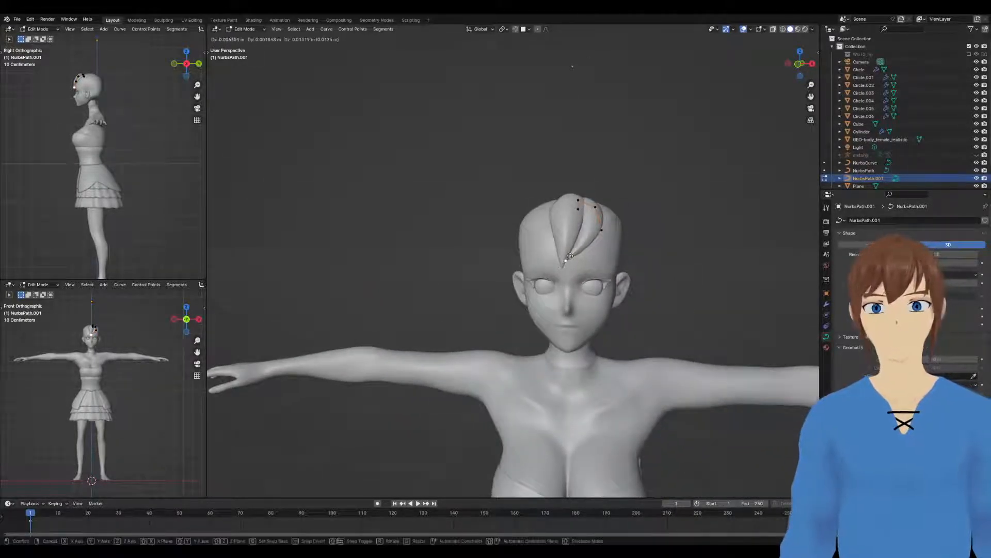
click(570, 256)
Fine-tune the second strand's middle and upper control points so it curves around the central strand
middle_drag(601, 233, 585, 248)
key(g)
click(623, 235)
click(604, 229)
key(g)
click(600, 233)
click(497, 217)
key(g)
click(503, 221)
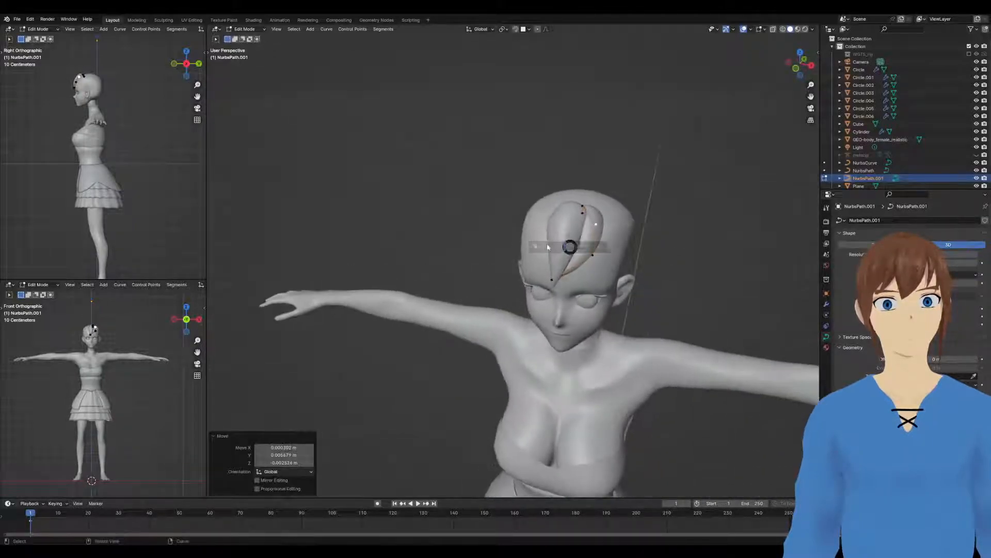
Duplicate the second strand in place and move the copy's tip outward towards the character's left temple
key(Tab)
click(666, 226)
mouse_move(665, 226)
middle_down()
mouse_move(581, 217)
mouse_move(491, 270)
mouse_move(654, 226)
middle_up()
click(591, 238)
middle_drag(591, 239, 579, 285)
key(shift+d)
right_click(607, 228)
key(Tab)
key(g)
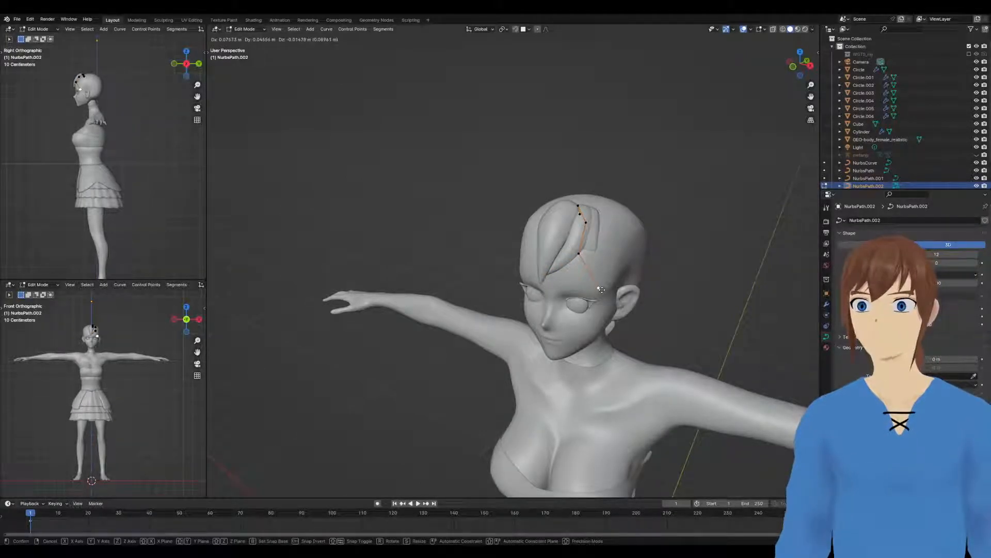
click(601, 290)
Tilt the third strand and move its selected control point outward along the side of the head
middle_drag(602, 289, 533, 248)
click(534, 248)
key(ctrl+t)
click(602, 238)
middle_drag(602, 239, 593, 289)
key(g)
click(617, 230)
Move more of the third strand's control points outward to spread it away from the second strand
click(575, 240)
key(g)
click(593, 254)
key(g)
click(611, 220)
click(578, 253)
Tilt the third strand at the selected control point and move that point along the Y axis
click(568, 249)
key(ctrl+t)
click(604, 258)
key(g)
key(y)
click(564, 277)
Move a control point of the third strand along the Z axis and nudge its middle point into place
click(554, 231)
middle_drag(555, 231, 597, 245)
key(g)
key(z)
click(593, 217)
click(594, 248)
key(g)
click(597, 252)
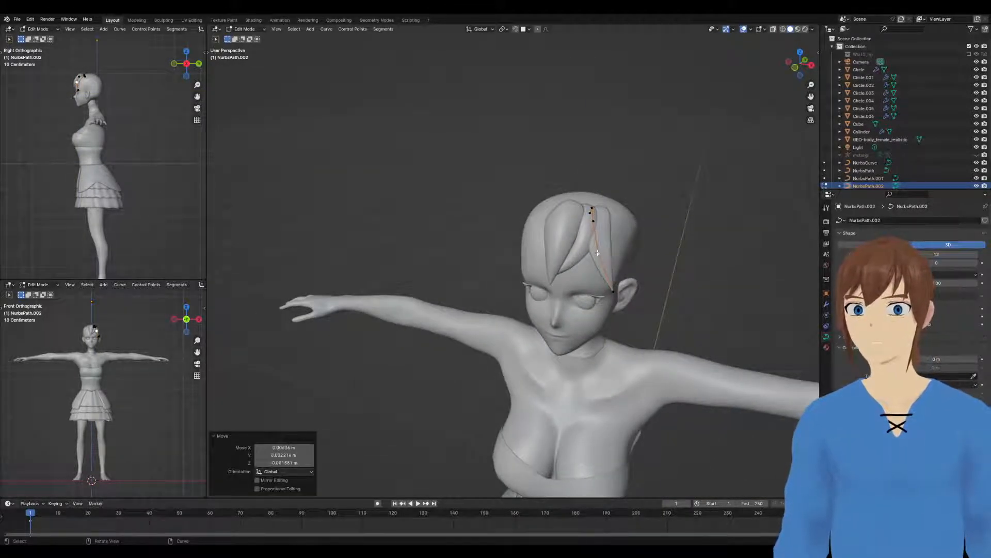
Adjust the third strand's lower and middle control points from the side and tilt it by about -22°
middle_drag(599, 252, 619, 185)
click(531, 284)
key(g)
click(538, 282)
click(577, 250)
key(g)
click(577, 251)
key(ctrl+t)
click(636, 207)
Leave curve editing and examine how the three bang strands fit the head from several angles
scroll(625, 329, down, 3)
middle_drag(617, 319, 649, 299)
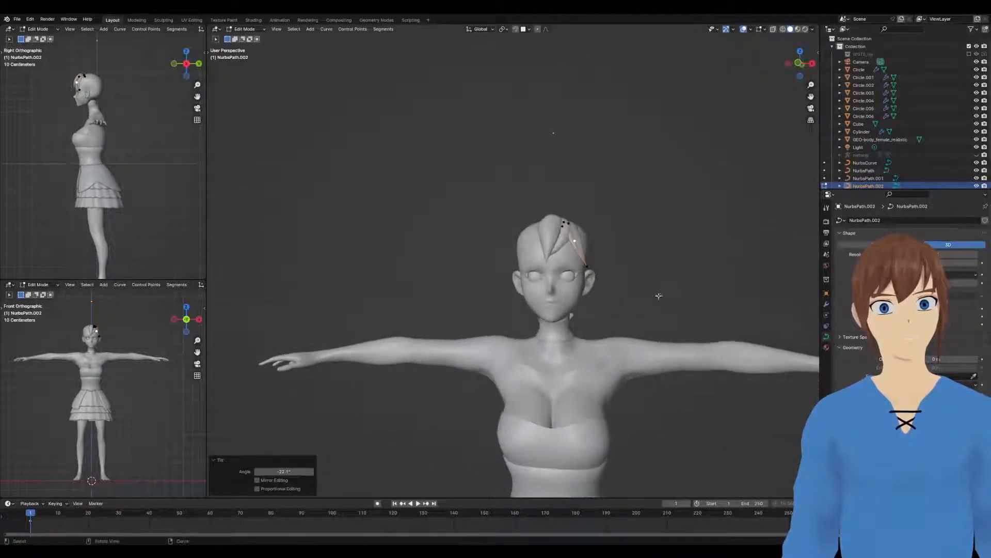
key(Tab)
click(686, 250)
middle_drag(686, 250, 595, 247)
click(591, 222)
key(Tab)
key(Tab)
click(595, 245)
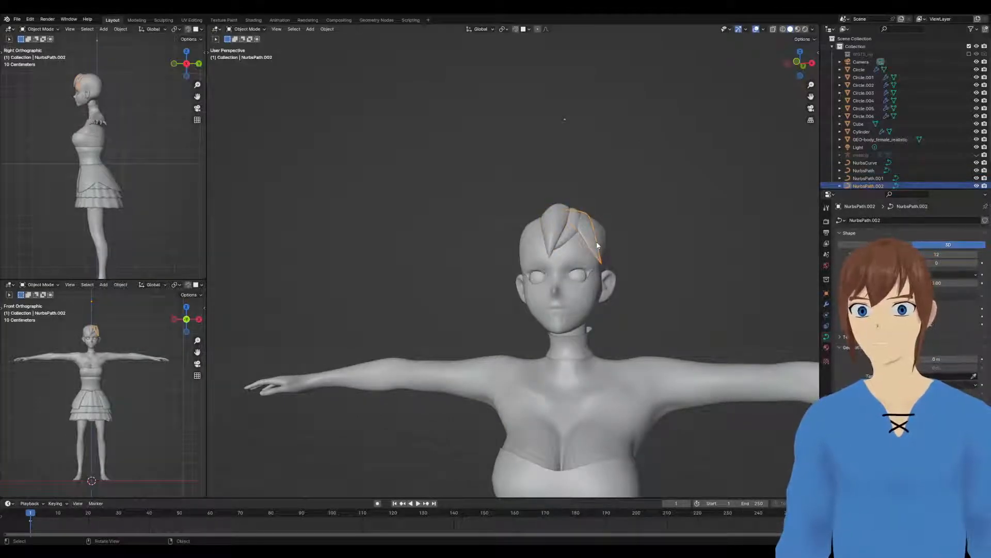
middle_drag(597, 245, 630, 274)
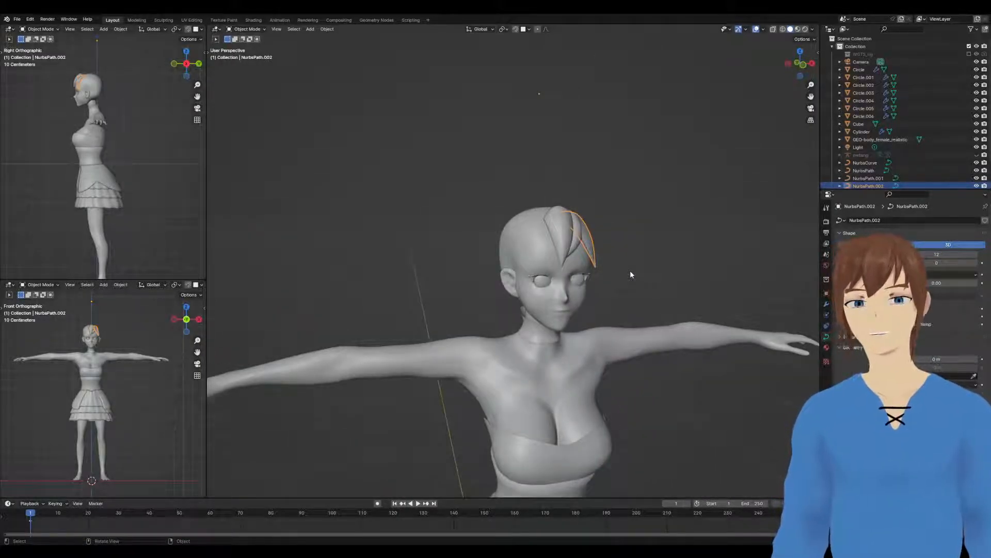
Open the central strand for editing again and tilt its control points by about -0.5°
mouse_move(631, 275)
middle_down()
mouse_move(581, 263)
mouse_move(589, 280)
mouse_move(583, 267)
mouse_move(626, 263)
middle_up()
scroll(582, 228, up, 2)
shift+click(581, 224)
key(Tab)
click(593, 270)
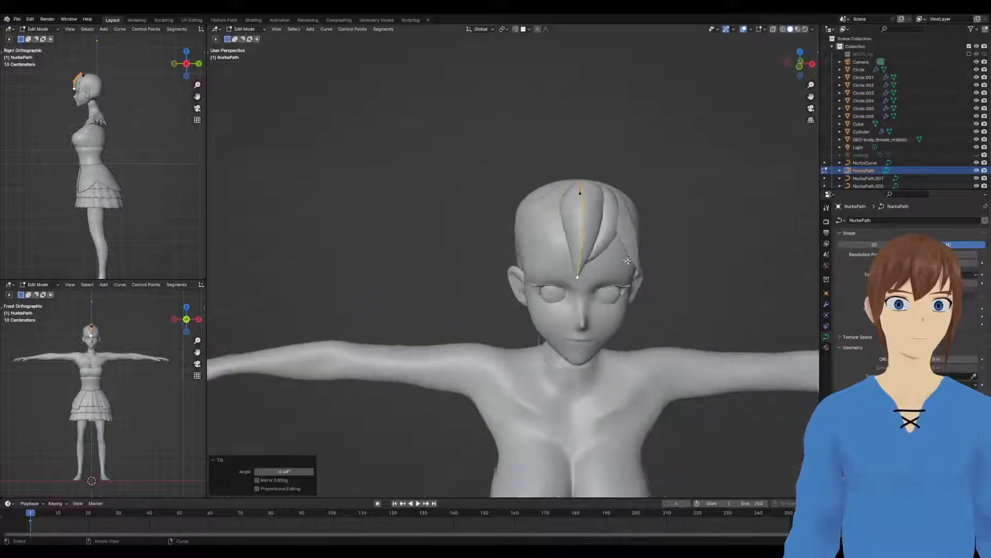
Duplicate the strand beside the central one in place and move all the copy's control points along X to the central strand's other side
key(Tab)
click(610, 231)
key(shift+d)
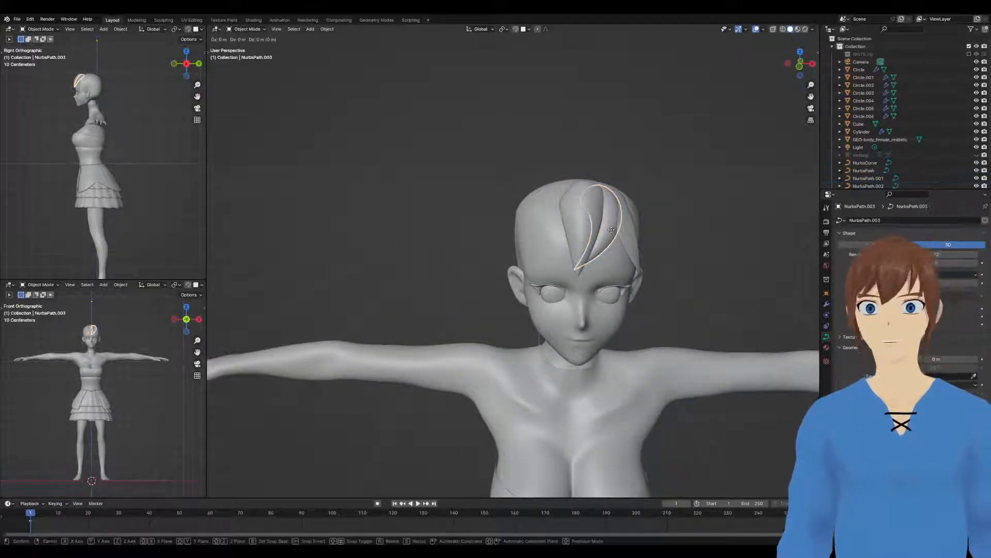
right_click(612, 229)
key(Tab)
key(a)
key(g)
key(x)
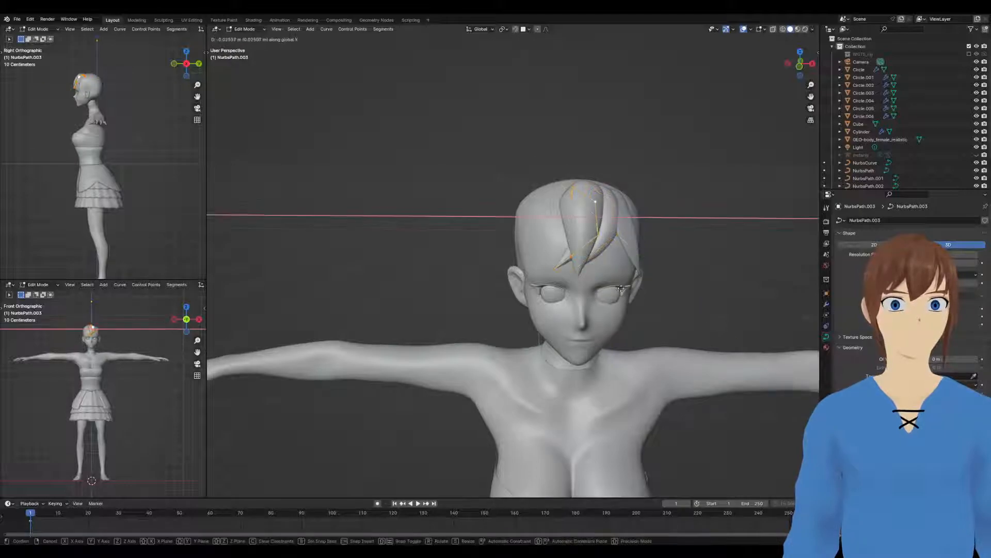
click(605, 287)
Shift the fourth strand's root and middle control points along the X axis away from the central strand
middle_drag(604, 284, 615, 344)
click(554, 206)
key(g)
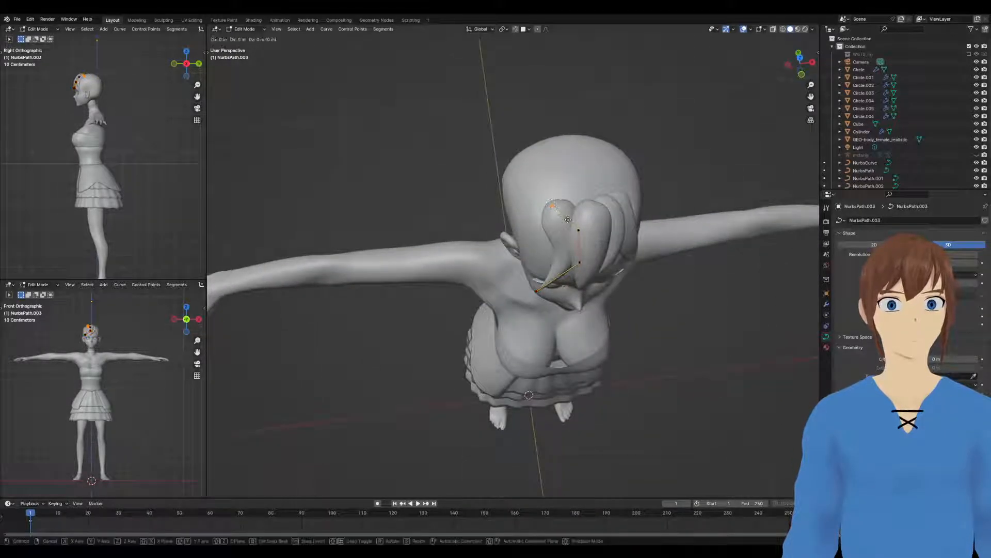
key(x)
mouse_move(584, 239)
middle_down()
mouse_move(563, 241)
mouse_move(588, 251)
middle_up()
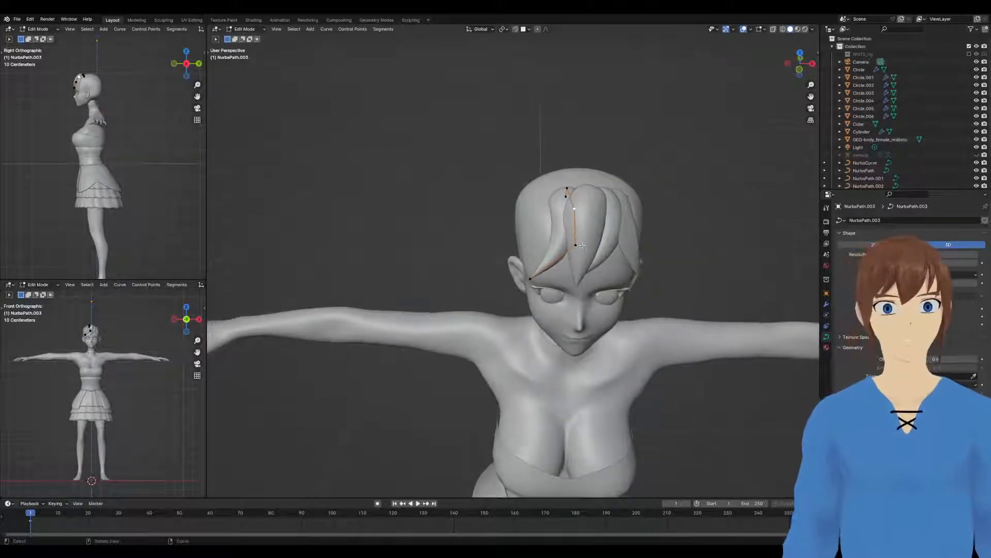
key(g)
key(y)
key(x)
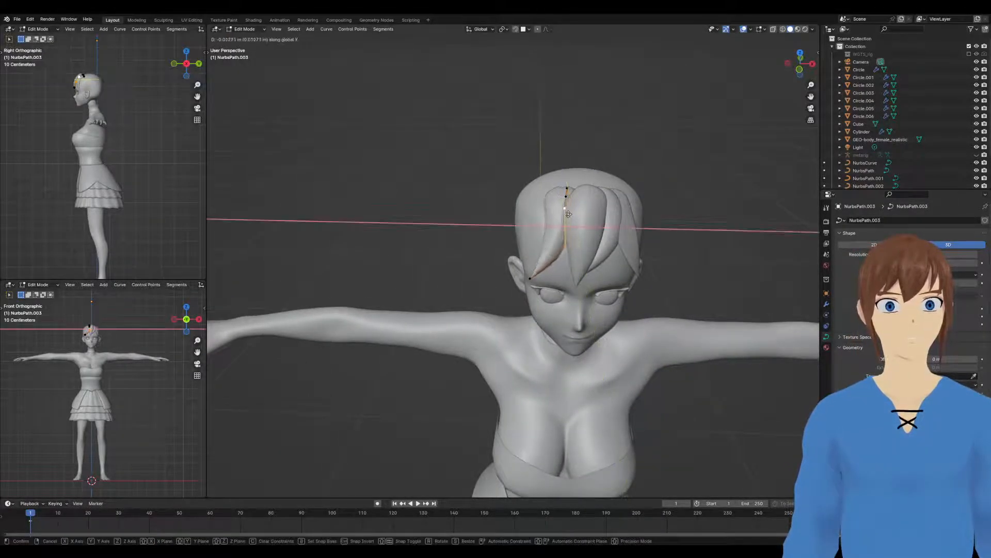
click(566, 221)
Tilt the fourth strand's middle control point and move the curve along the Y axis to fit the forehead
middle_drag(566, 223, 609, 207)
middle_drag(554, 260, 556, 240)
key(ctrl+t)
click(537, 273)
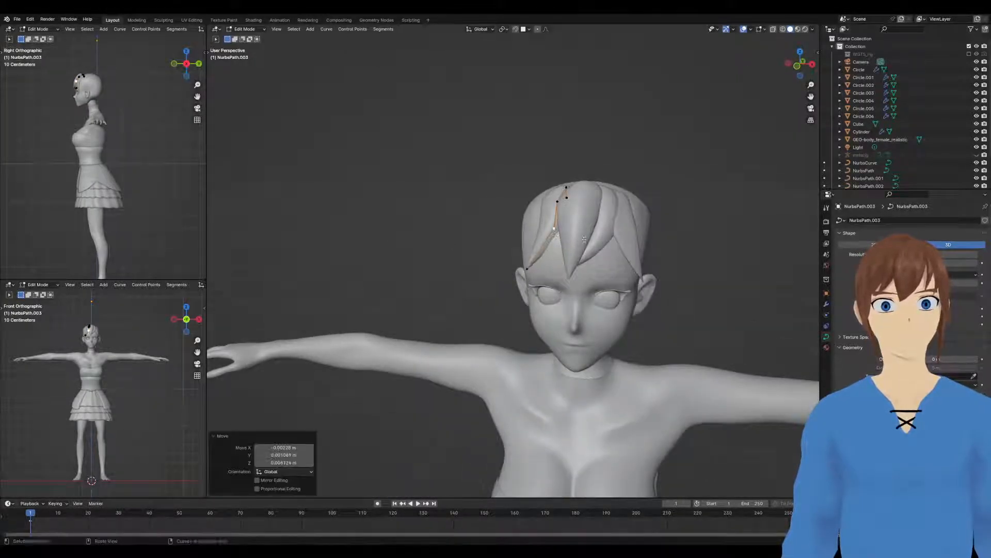
middle_drag(535, 275, 628, 264)
key(g)
key(y)
click(474, 263)
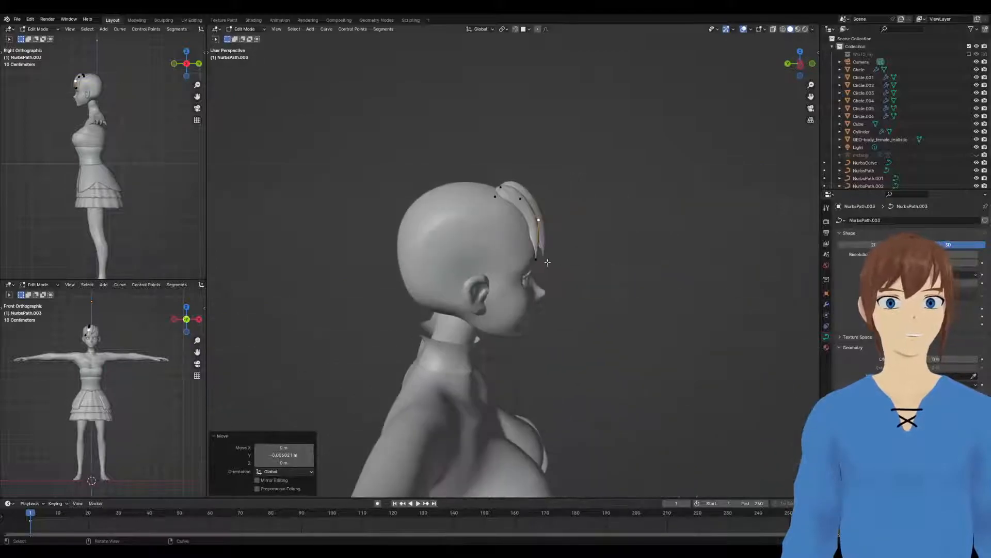
Refine the fourth strand's tilt from the side and front, and reposition its selected control point
key(ctrl+t)
click(578, 279)
key(ctrl+t)
click(573, 238)
middle_drag(574, 238, 634, 261)
key(g)
click(596, 265)
key(ctrl+t)
click(584, 217)
Move the fourth strand's lower-middle control point so the strand curves closely around the forehead
middle_drag(534, 265, 476, 267)
key(g)
click(534, 219)
middle_drag(534, 218, 601, 254)
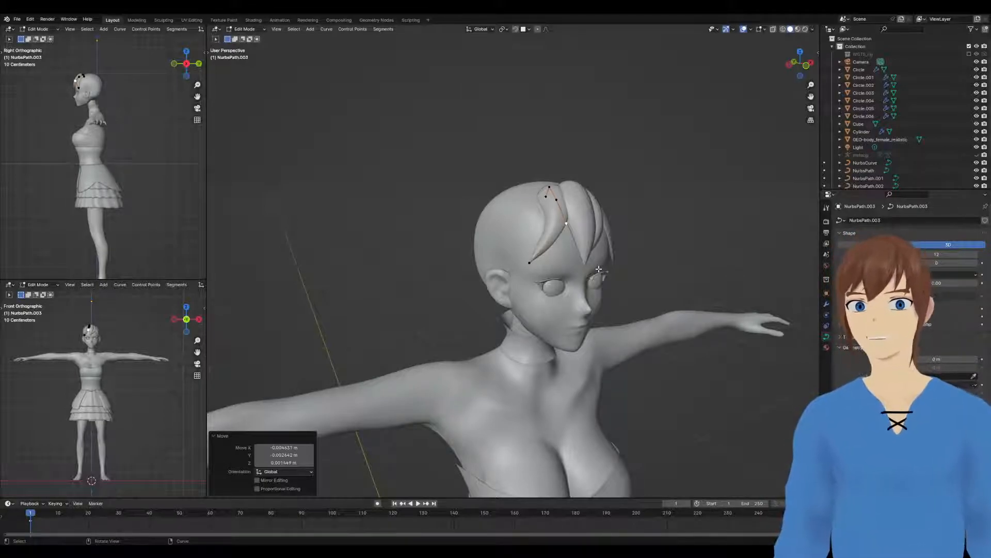
middle_drag(623, 285, 599, 279)
Move the fourth strand's upper-middle control point along Y and Z, tilt it, and leave curve editing
click(563, 202)
middle_drag(563, 202, 646, 239)
key(g)
key(y)
click(526, 228)
key(g)
key(z)
click(638, 211)
click(624, 240)
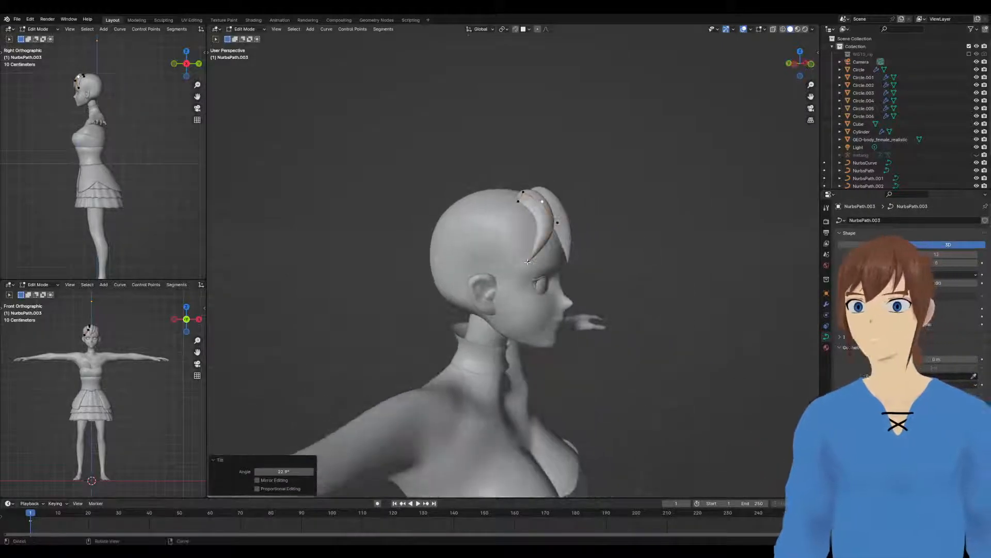
middle_drag(544, 256, 479, 210)
key(Tab)
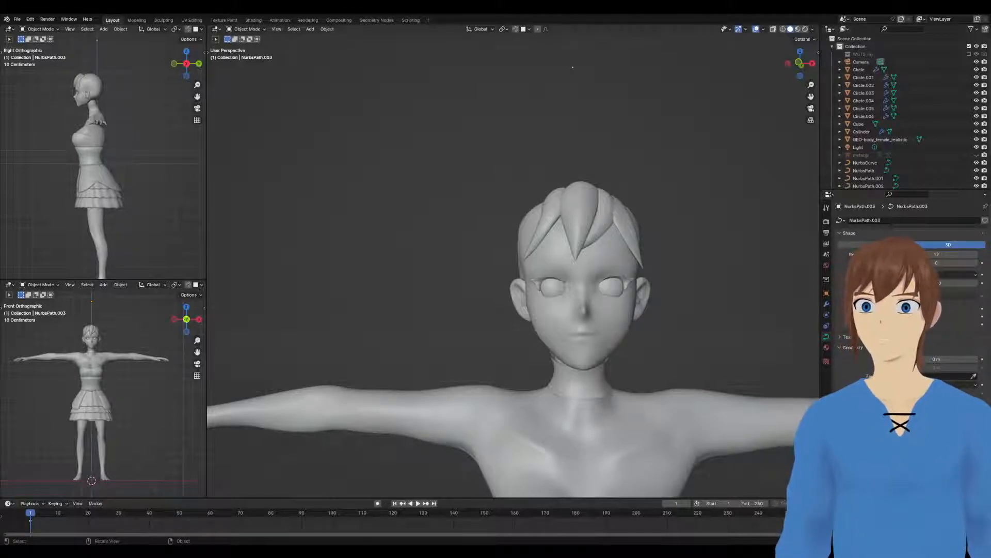
Reopen the fourth strand for editing and shrink its radius at the lower-middle control point
middle_drag(495, 274, 545, 278)
key(Tab)
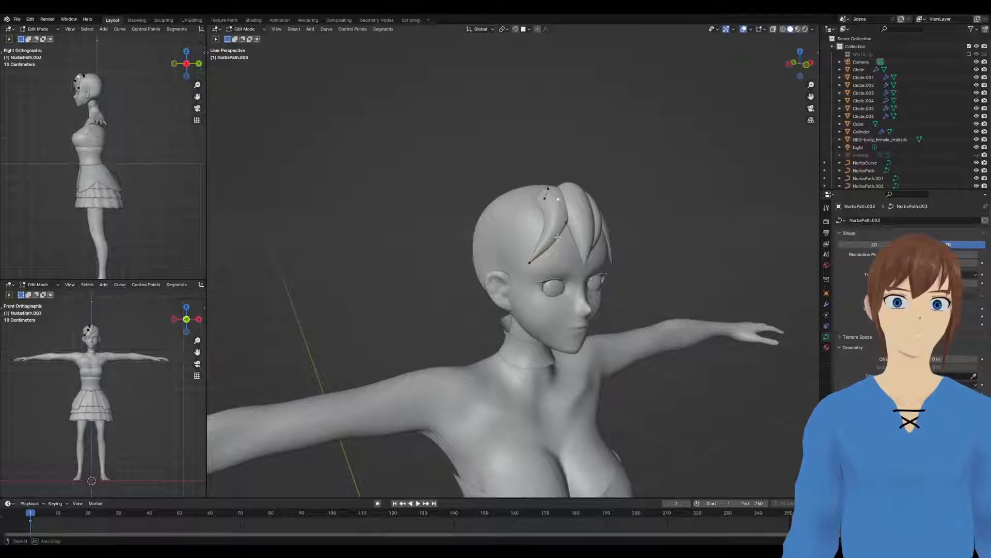
middle_drag(551, 232, 567, 228)
key(alt+s)
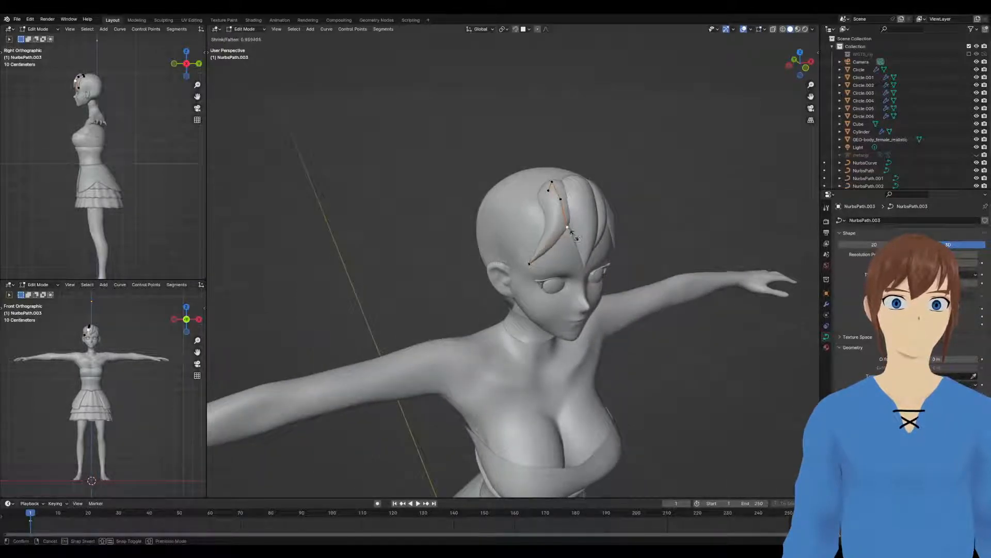
Select the fourth strand's upper control points together and adjust their radius
click(559, 187)
middle_drag(561, 187, 594, 174)
shift+click(565, 198)
shift+click(583, 218)
middle_drag(586, 221, 541, 235)
key(alt+s)
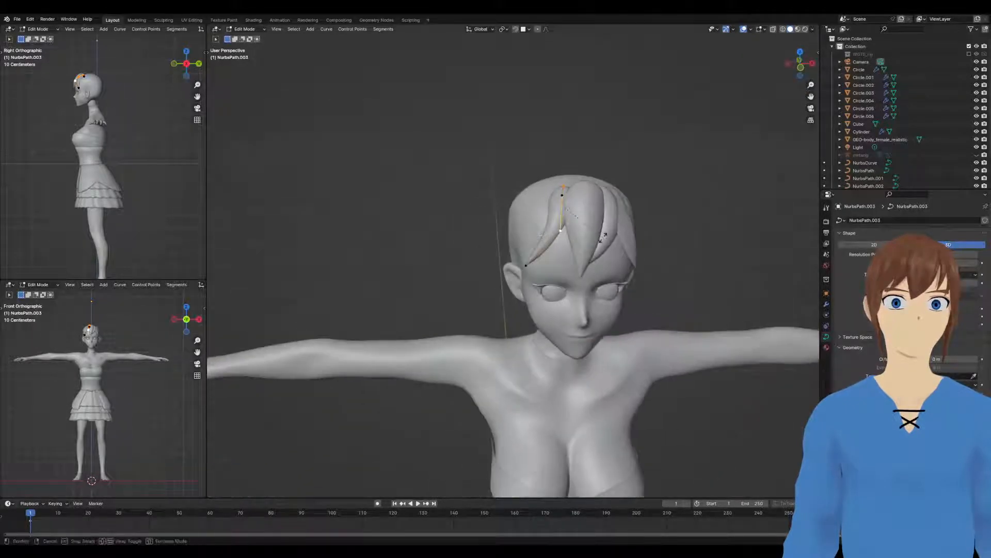
click(588, 252)
Nudge the fourth strand's lower-middle control point from two angles and leave curve editing
click(561, 233)
key(g)
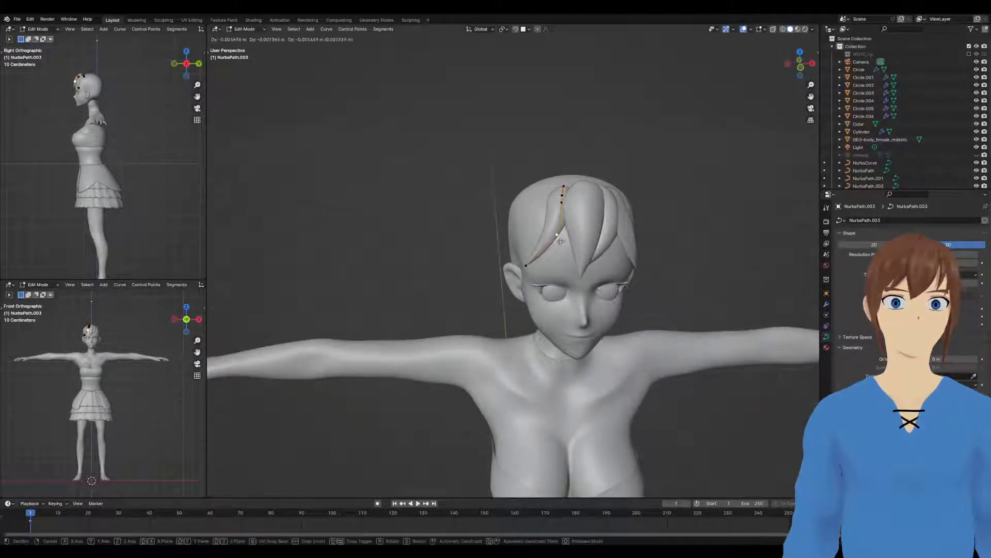
click(555, 244)
middle_drag(555, 244, 505, 243)
key(g)
click(570, 238)
key(Tab)
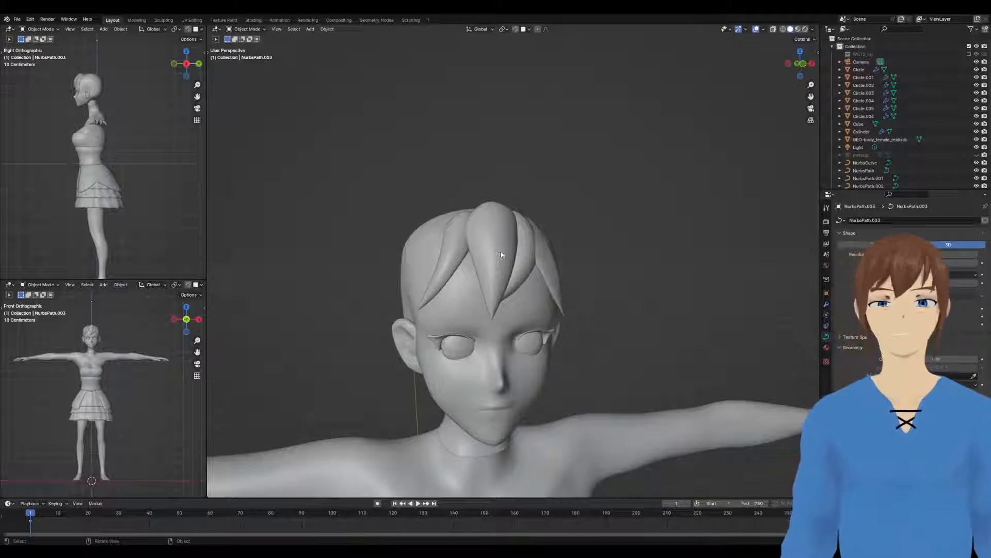
Duplicate the fourth strand in place and open the copy for curve editing
scroll(496, 254, down, 4)
middle_drag(498, 254, 469, 282)
scroll(518, 269, down, 5)
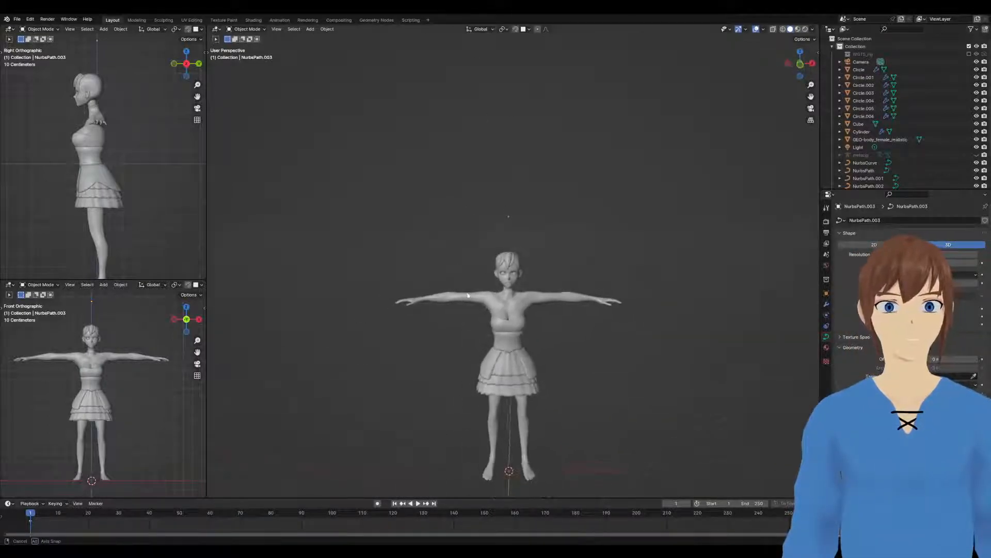
middle_drag(554, 295, 515, 206)
scroll(544, 301, up, 3)
scroll(524, 303, up, 4)
click(466, 260)
key(shift+d)
right_click(511, 269)
key(Tab)
Move the fifth strand's control points along X toward the side of the head and its root points back toward the parting
drag(554, 324, 561, 320)
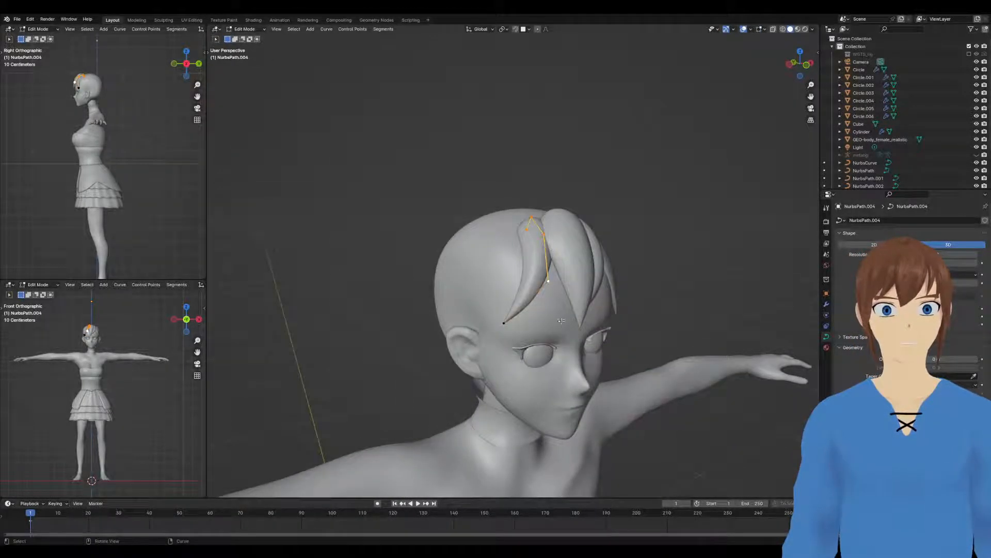
shift+click(509, 316)
key(g)
key(x)
click(486, 314)
middle_drag(487, 314, 498, 281)
key(g)
key(x)
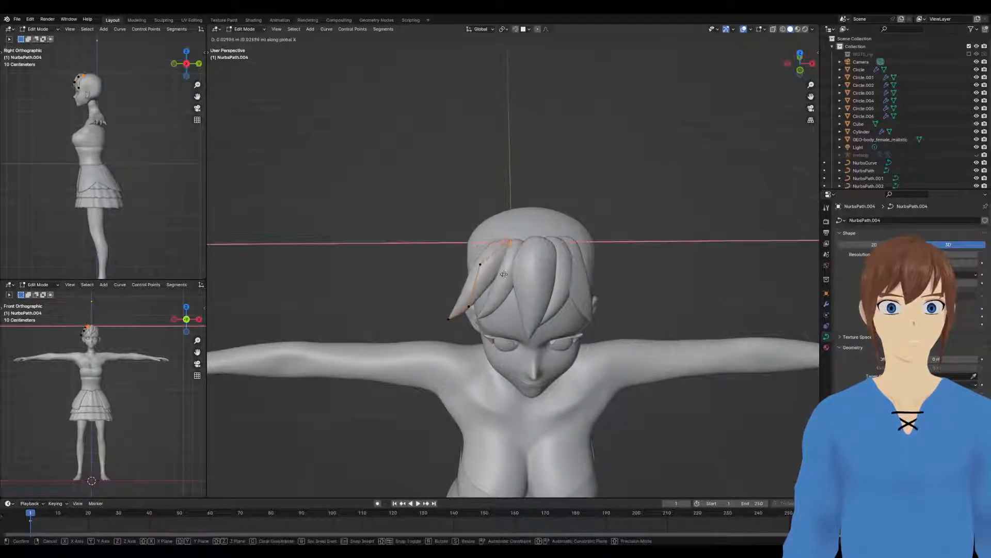
click(519, 274)
Reposition the fifth strand's middle control points against the side of the head above the ear
middle_drag(488, 272, 511, 264)
key(g)
click(523, 256)
key(g)
click(472, 269)
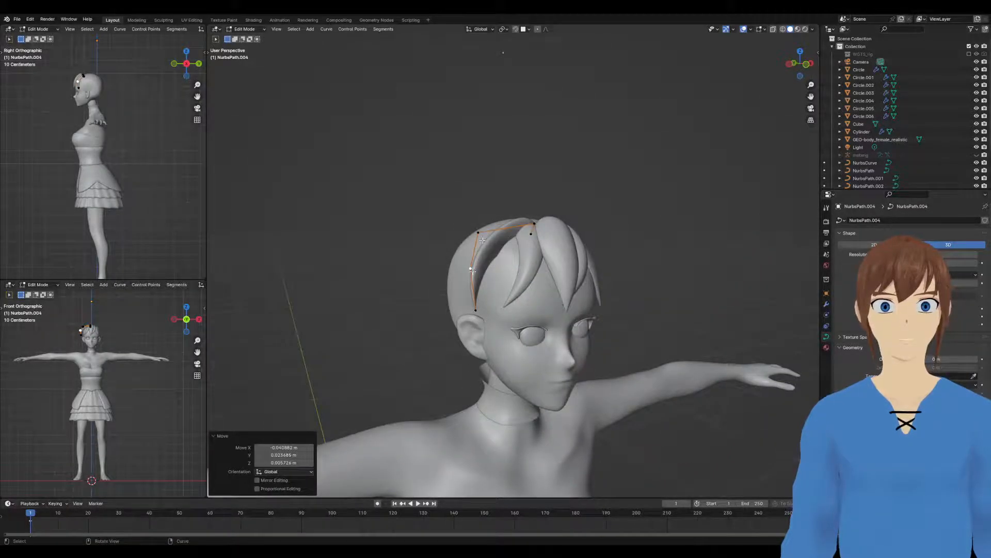
Tilt the fifth strand's lower control points and its root points to turn the strand flat against the head
key(ctrl+t)
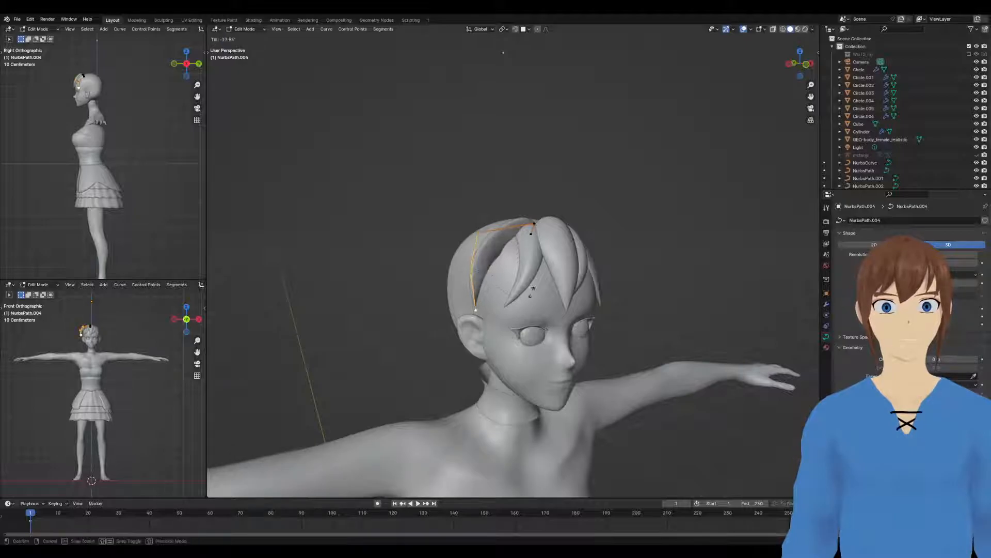
click(442, 339)
middle_drag(442, 339, 450, 385)
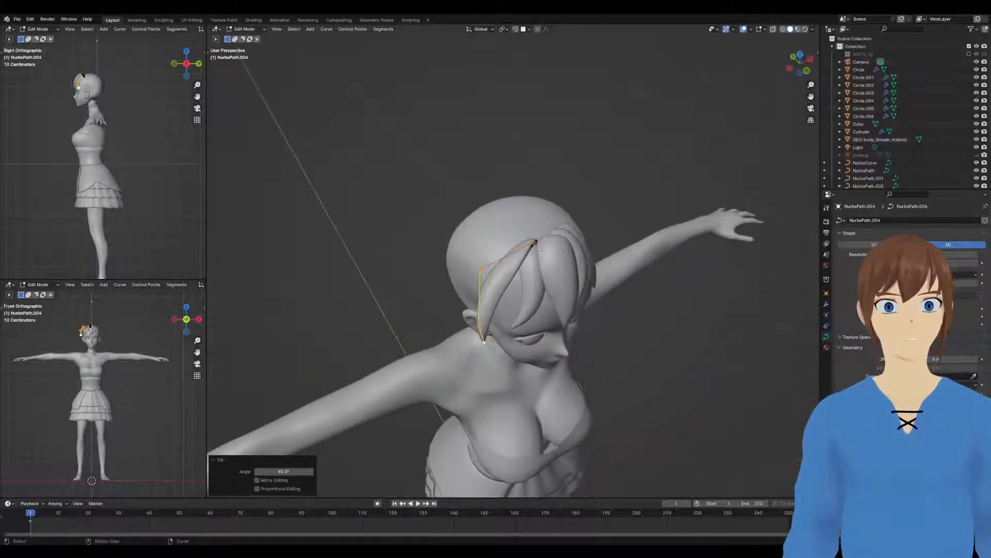
drag(511, 219, 574, 283)
middle_drag(575, 282, 540, 265)
key(ctrl+t)
click(501, 308)
middle_drag(501, 308, 553, 264)
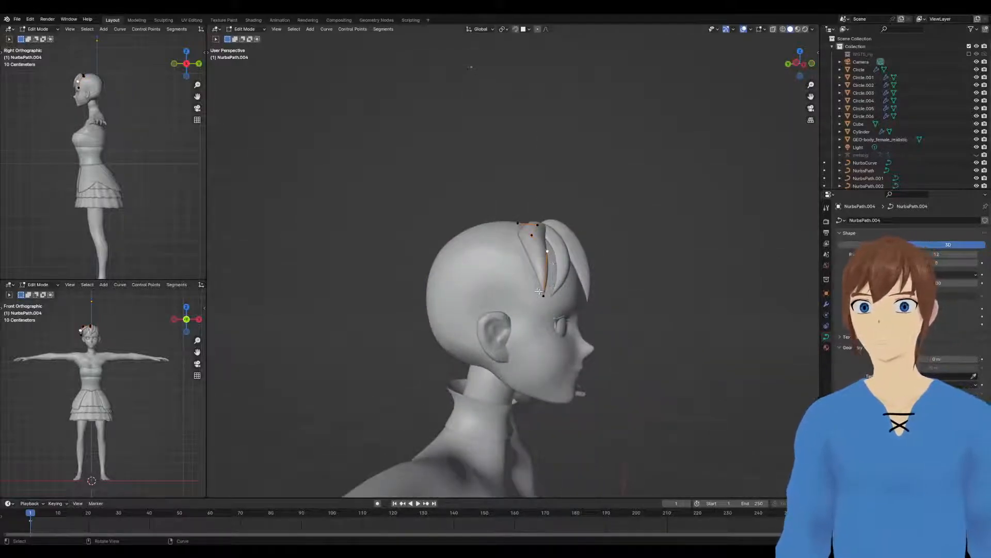
Move the fifth strand's lower-middle and upper-middle control points away from the side of the head
middle_drag(531, 305, 480, 303)
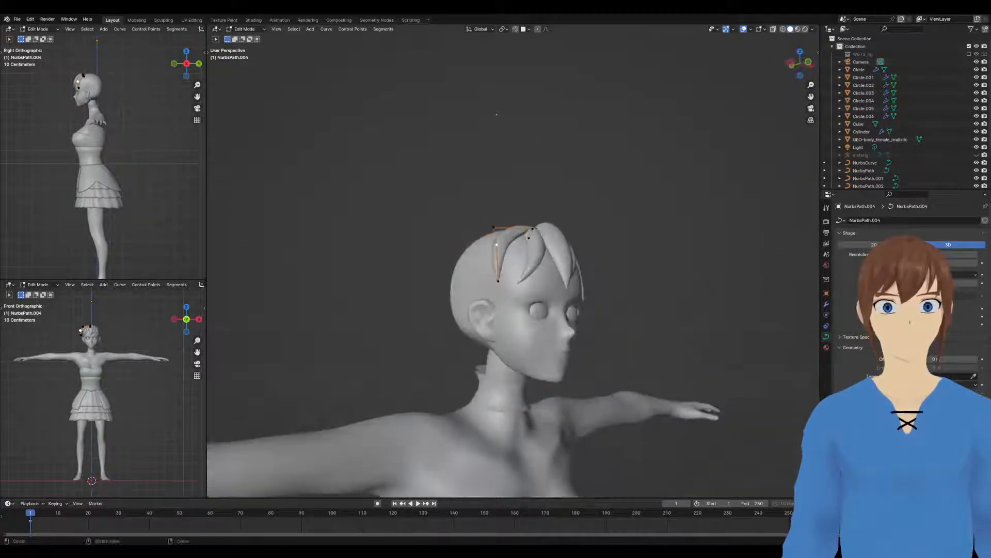
middle_drag(512, 250, 462, 259)
key(g)
click(474, 296)
click(472, 253)
key(g)
click(476, 223)
Lengthen the fifth strand by moving its tip and lower-middle control points down beside the face
middle_drag(477, 222, 453, 300)
click(504, 290)
key(g)
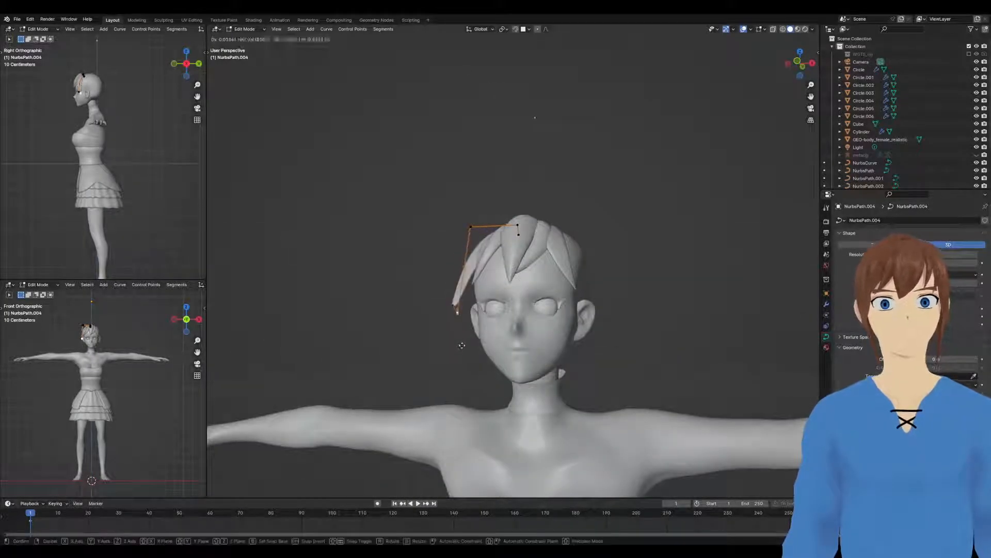
click(452, 311)
key(g)
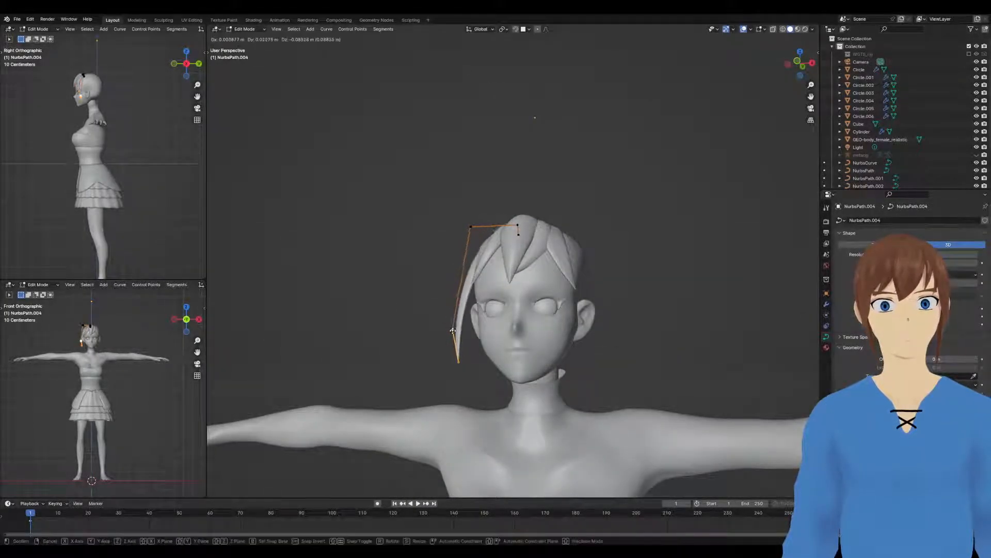
click(454, 332)
Move the fifth strand's upper control point up and outward and adjust its radius
middle_drag(457, 268, 501, 278)
click(482, 227)
key(g)
click(467, 215)
middle_drag(471, 242, 542, 242)
key(alt+s)
click(547, 277)
Raise the fifth strand's lower-middle control point beside the ear and adjust its radius
click(509, 343)
key(g)
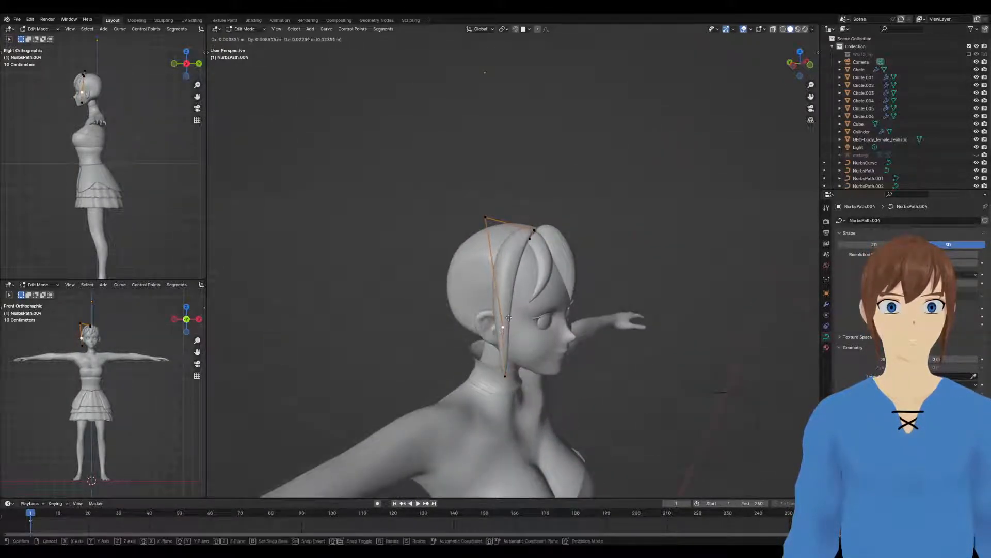
click(522, 318)
key(alt+s)
click(526, 319)
Move the fifth strand's tip inward to the jaw and shift it along the Y axis from the side
click(508, 375)
middle_drag(508, 375, 454, 355)
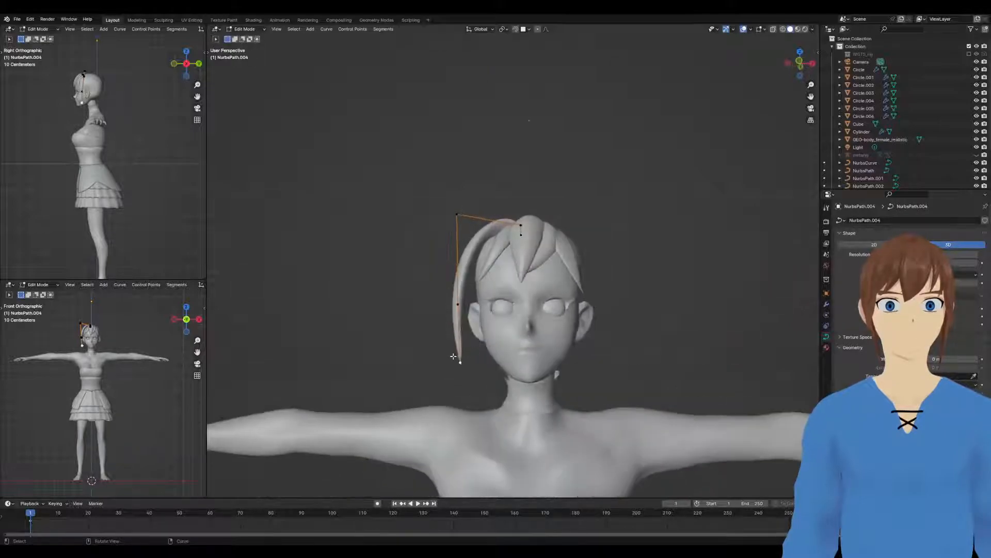
key(g)
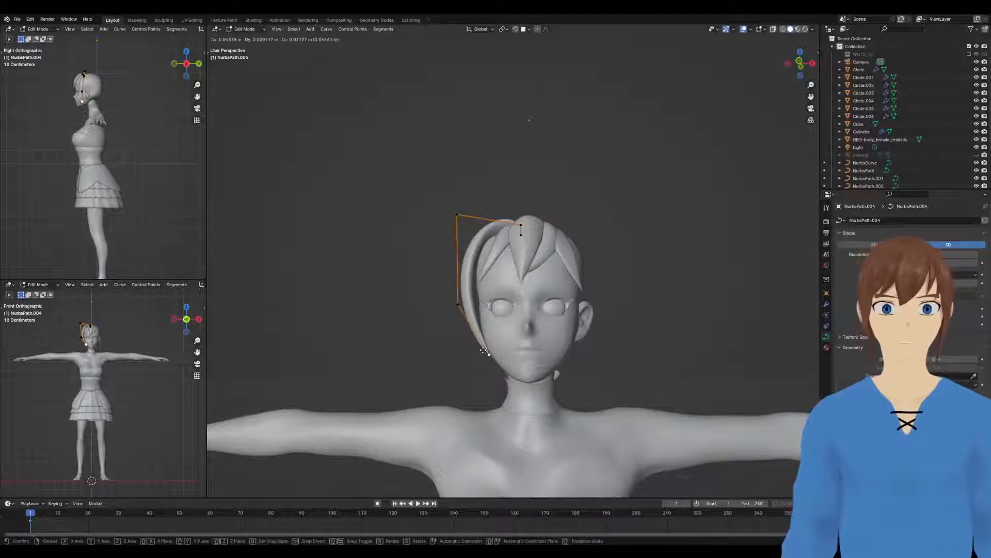
click(483, 353)
middle_drag(482, 353, 569, 323)
key(g)
key(y)
click(437, 360)
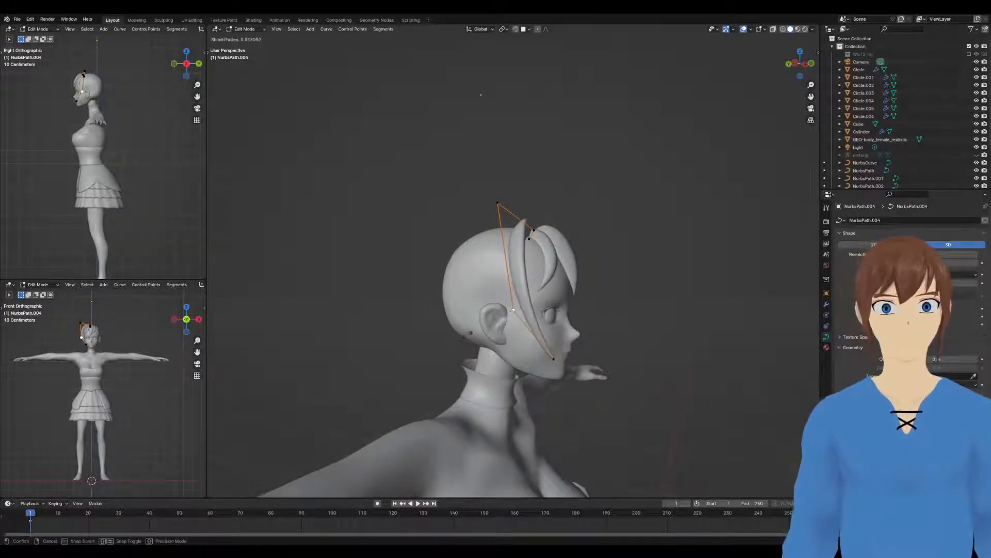
Shrink the fifth strand's radius at the lower-middle control point and tilt that point
click(490, 357)
middle_drag(568, 364, 541, 384)
key(ctrl+t)
click(448, 331)
Tilt the fifth strand's upper control point and the root points at the parting to smooth its twist
click(475, 207)
key(ctrl+t)
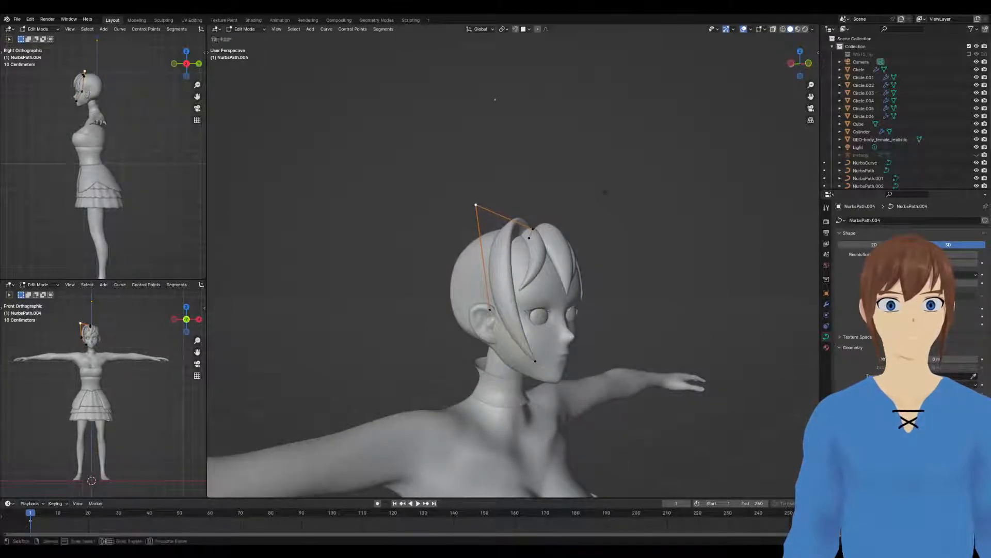
click(497, 310)
middle_drag(497, 310, 436, 324)
middle_drag(529, 238, 580, 241)
key(ctrl+t)
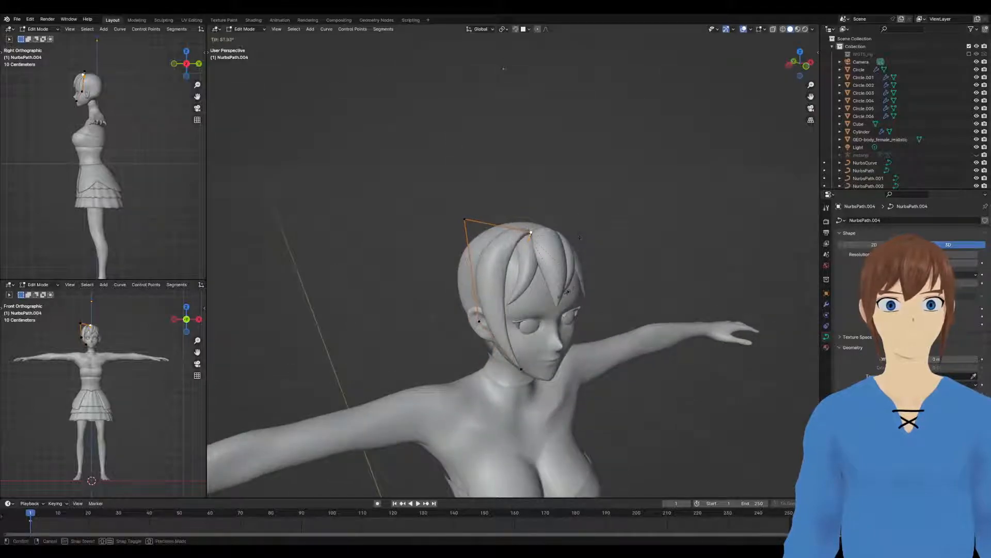
click(539, 318)
Tilt the fifth strand's upper control point by about -38° and move it down about 0.014 m
middle_drag(539, 317, 582, 224)
key(ctrl+t)
click(576, 173)
middle_drag(576, 173, 514, 269)
key(g)
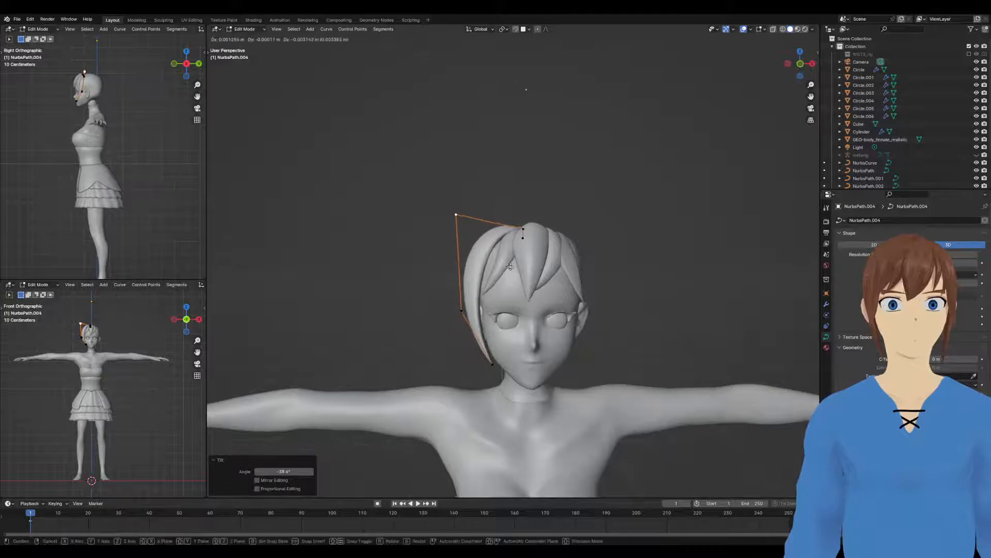
click(512, 273)
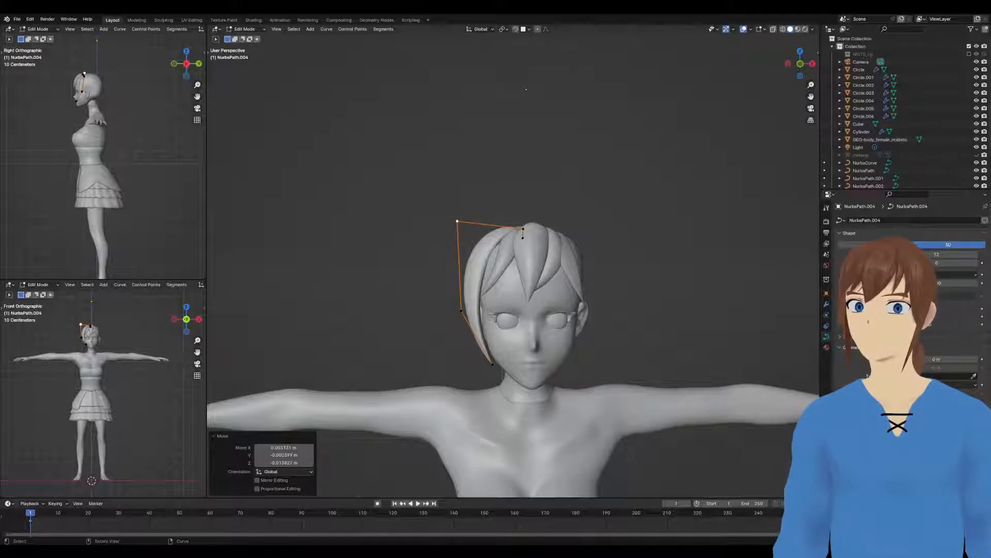
Tilt the fifth strand's upper control point and move it inward toward the head
middle_drag(379, 224, 478, 222)
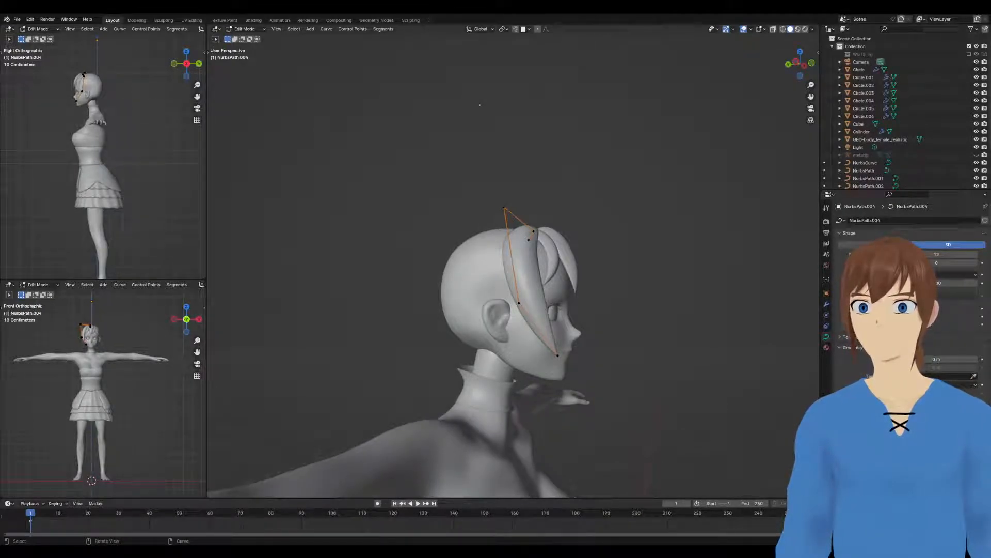
mouse_move(487, 274)
middle_down()
mouse_move(488, 254)
mouse_move(487, 265)
middle_up()
ctrl+click(553, 354)
middle_drag(553, 352, 447, 227)
key(ctrl+t)
click(515, 306)
key(g)
click(529, 302)
key(g)
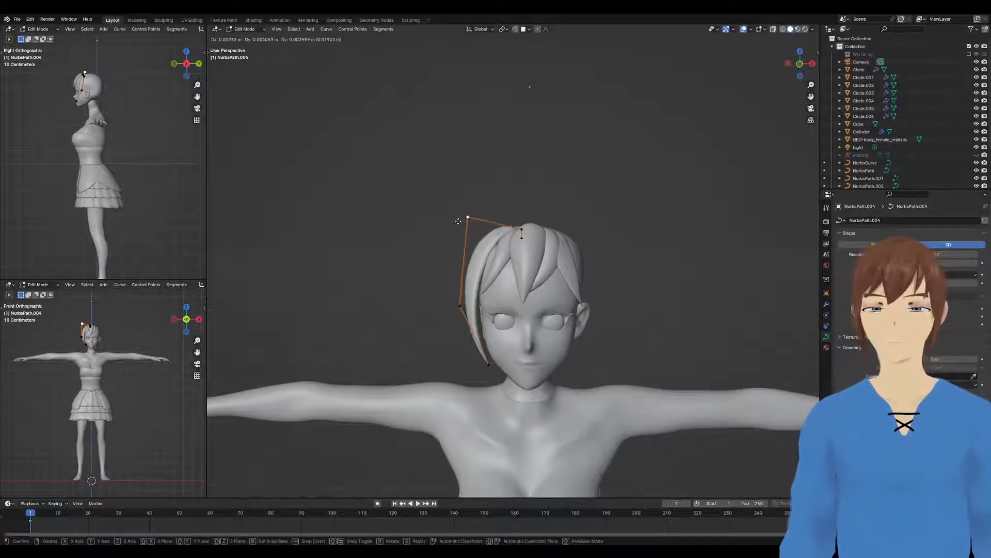
click(461, 222)
Move the fifth strand's upper control point again and readjust its tilt
middle_drag(461, 221, 507, 354)
key(g)
click(452, 215)
key(ctrl+t)
click(504, 359)
Move the fifth strand's tip slightly inward and its lower-middle control point outward from the cheek
click(492, 356)
key(g)
click(499, 352)
click(460, 306)
key(g)
click(449, 319)
Reposition and tilt the fifth strand's upper control point, and nudge the lower-middle point outward and down
middle_drag(449, 319, 535, 305)
click(496, 200)
middle_drag(496, 200, 482, 222)
key(g)
click(414, 224)
key(ctrl+t)
click(535, 209)
key(g)
click(485, 229)
click(444, 318)
key(g)
click(441, 323)
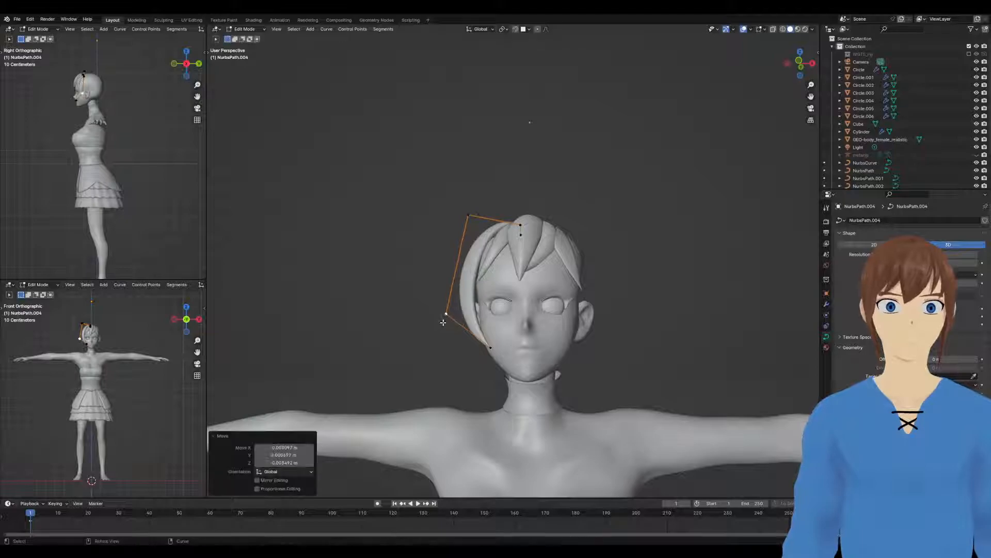
Duplicate the fifth strand in place and shrink the radius on the copy
middle_drag(490, 335, 560, 279)
key(Tab)
key(shift+d)
right_click(486, 275)
key(Tab)
middle_drag(484, 96, 511, 82)
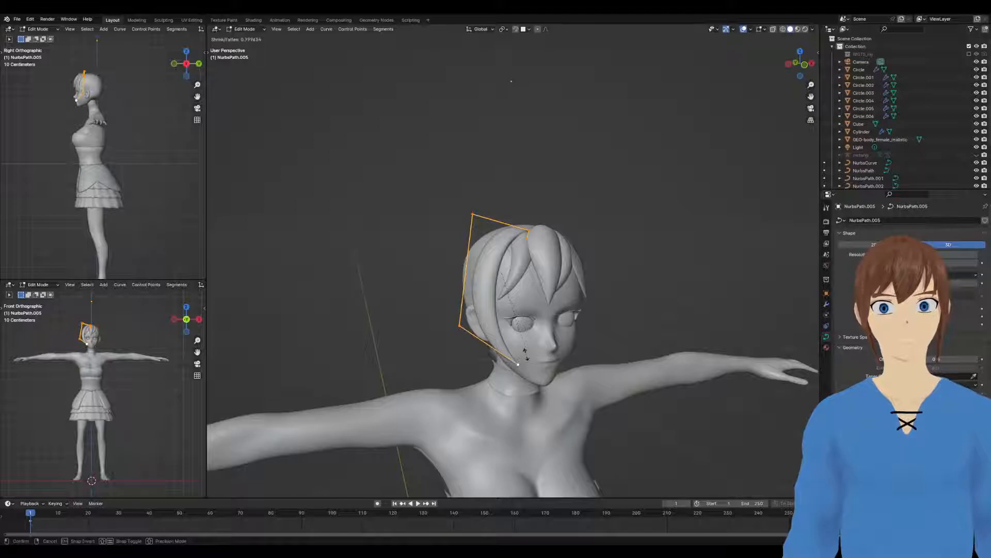
click(526, 354)
Move the sixth strand's tip and lower-middle control point back toward the ear, adjusting them from the front and side
click(518, 364)
key(g)
click(501, 364)
middle_drag(501, 364, 594, 361)
click(559, 316)
key(g)
click(546, 316)
middle_drag(547, 317, 563, 400)
key(g)
click(480, 349)
Nudge the sixth strand's upper control point into place beside the parting and finish editing the strand
click(491, 238)
key(g)
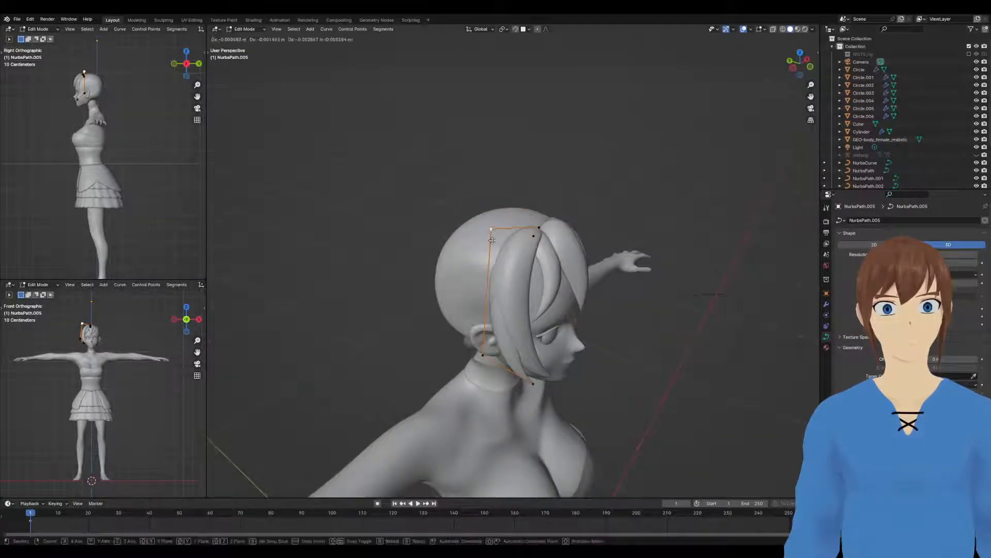
click(493, 241)
middle_drag(492, 241, 464, 373)
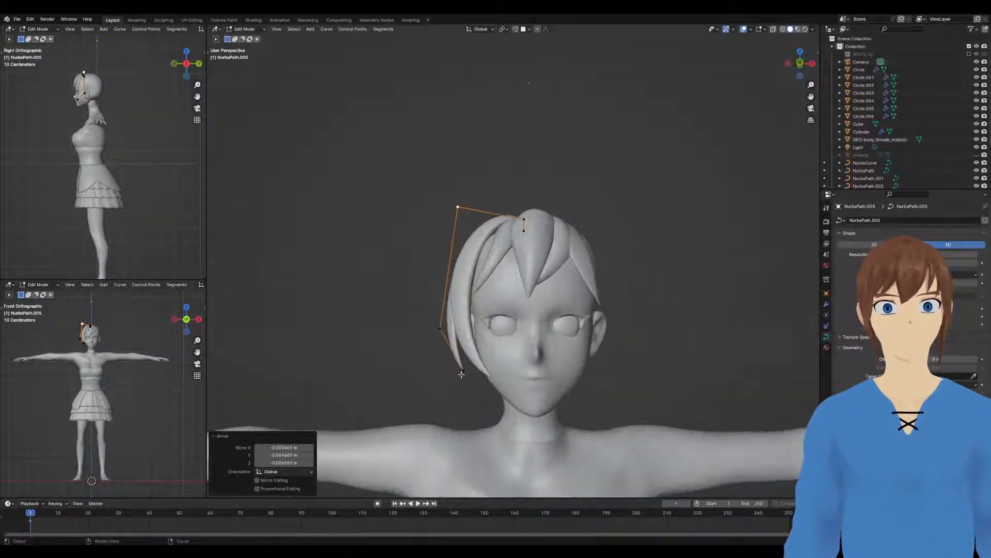
click(464, 372)
key(Tab)
Open the fourth strand for editing, adjust its radius and move its tip outward to overlap the side strands
middle_drag(392, 257, 499, 316)
scroll(480, 300, up, 3)
shift+click(500, 317)
middle_drag(490, 237, 541, 261)
key(Tab)
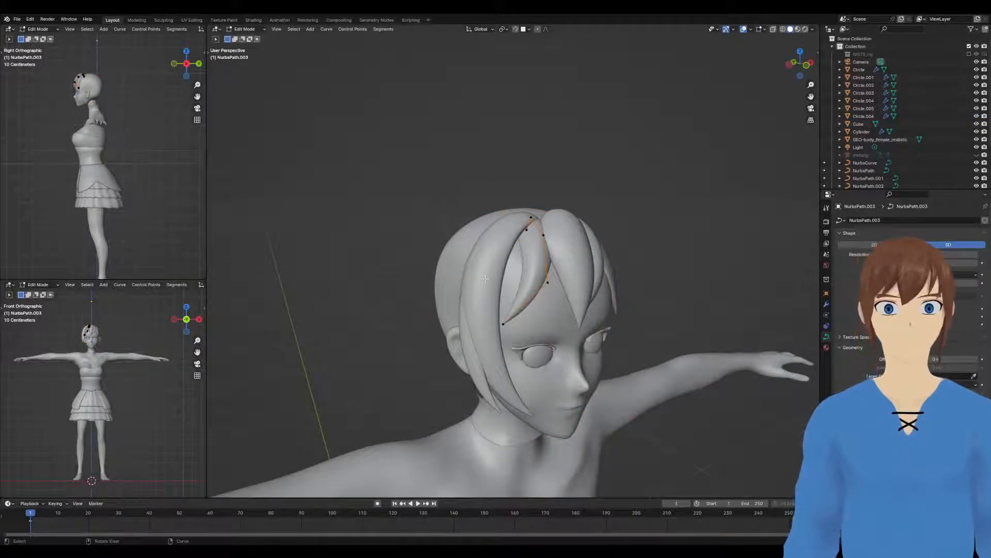
key(alt+s)
click(556, 284)
click(505, 323)
key(g)
click(496, 321)
middle_drag(495, 320, 547, 316)
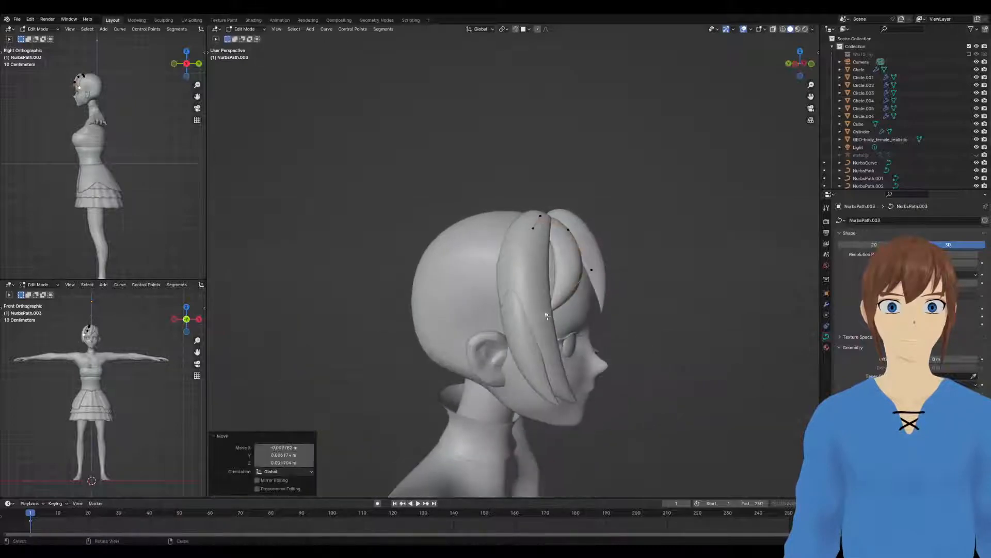
Enlarge the radius at the fourth strand's upper control point, reposition its lower control point and finish editing the strand
middle_drag(572, 239, 514, 290)
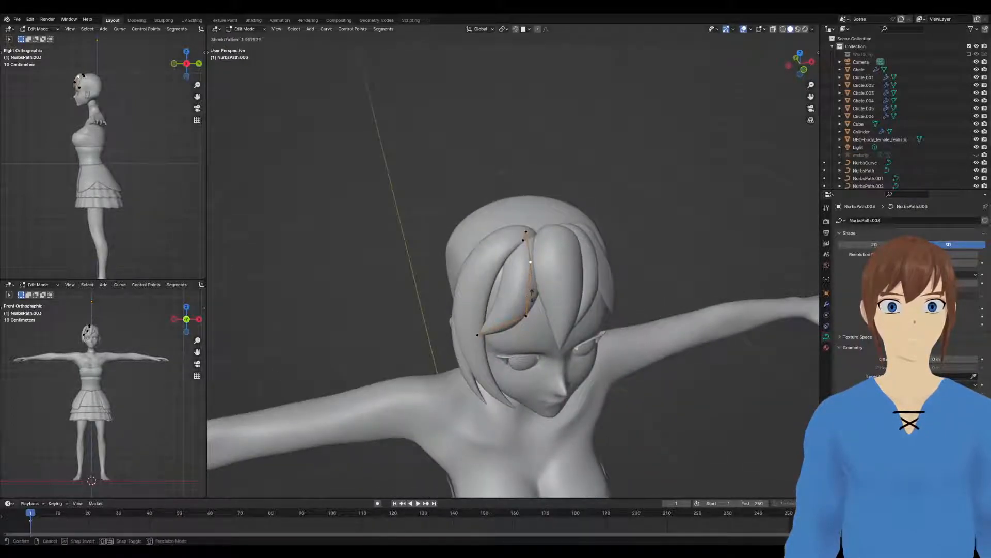
click(530, 301)
click(528, 314)
key(g)
click(515, 308)
middle_drag(516, 308, 501, 275)
key(g)
click(563, 289)
key(ctrl+Tab)
click(467, 275)
click(603, 197)
Select the hair profile curve lying beside the character
middle_drag(603, 197, 574, 196)
scroll(574, 196, down, 10)
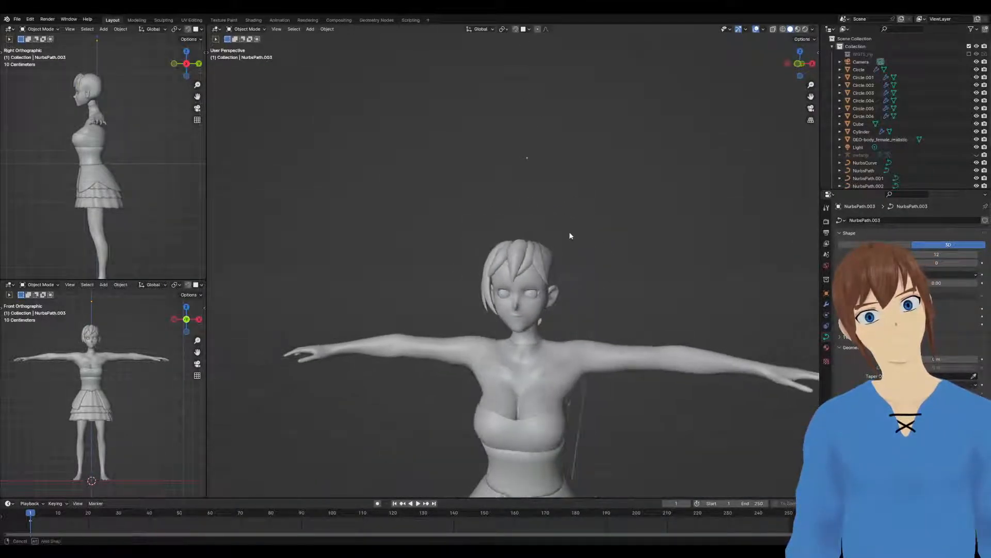
middle_drag(605, 245, 602, 259)
click(598, 247)
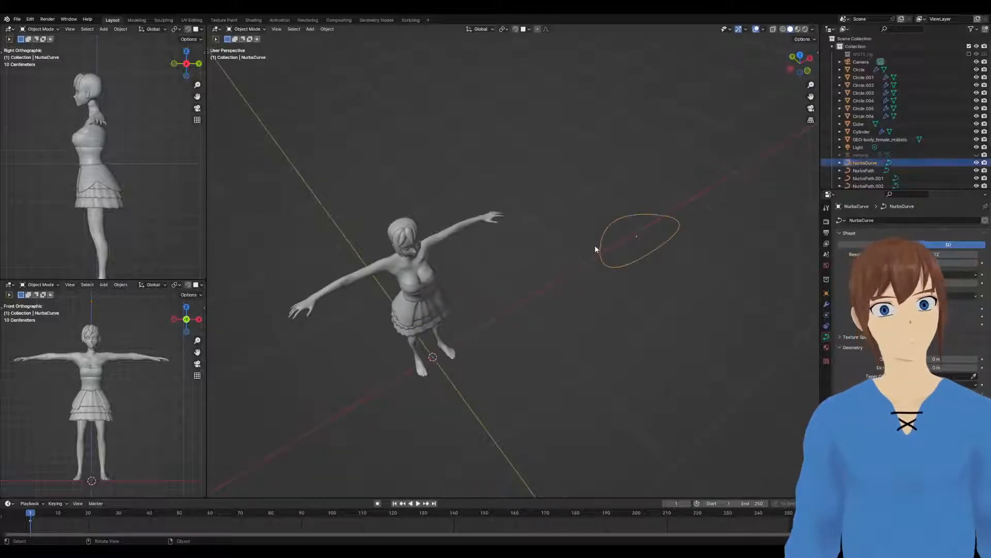
key(s)
key(x)
key(y)
right_click(594, 245)
Flatten the hair profile curve by scaling its control points to about 0.65 along the Y axis
key(Tab)
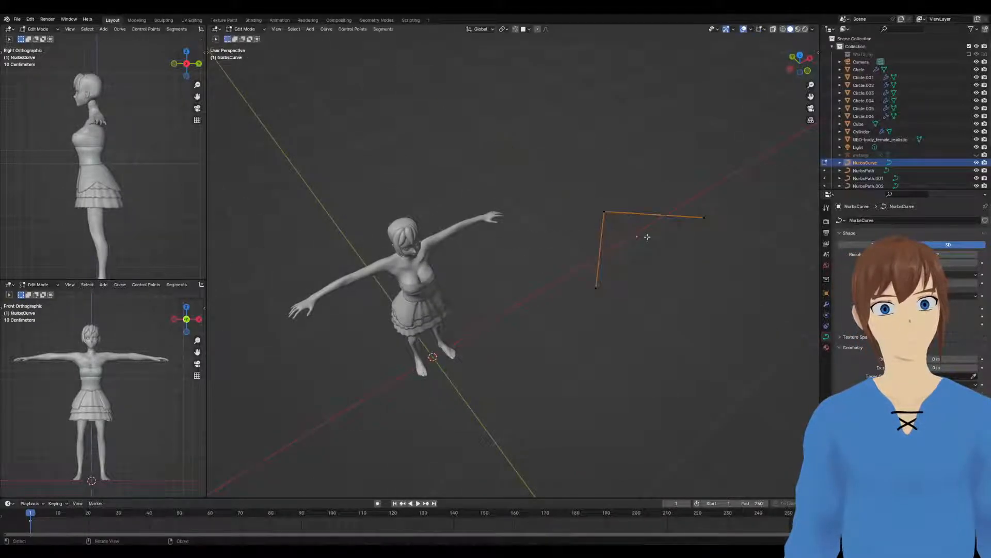
key(s)
key(y)
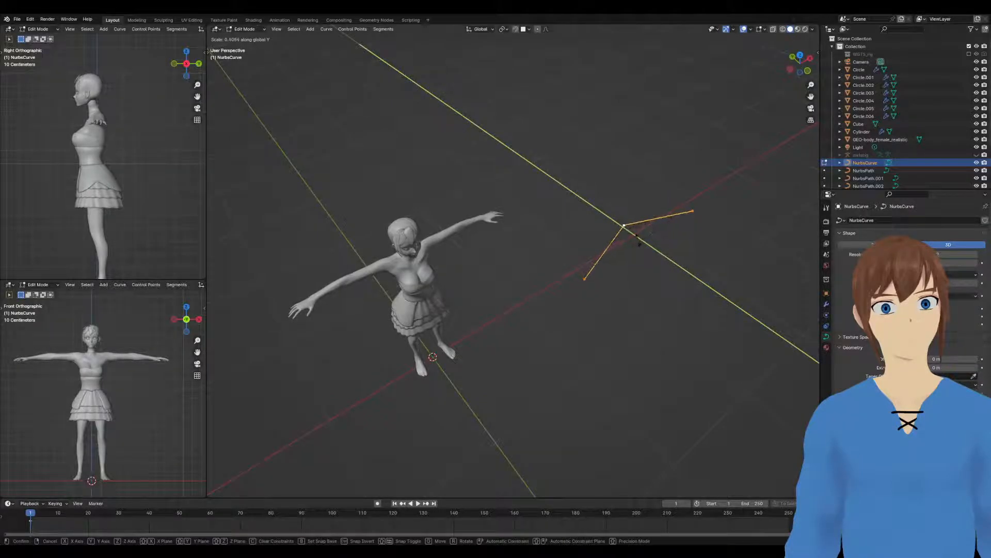
right_click(632, 246)
middle_drag(630, 248, 657, 313)
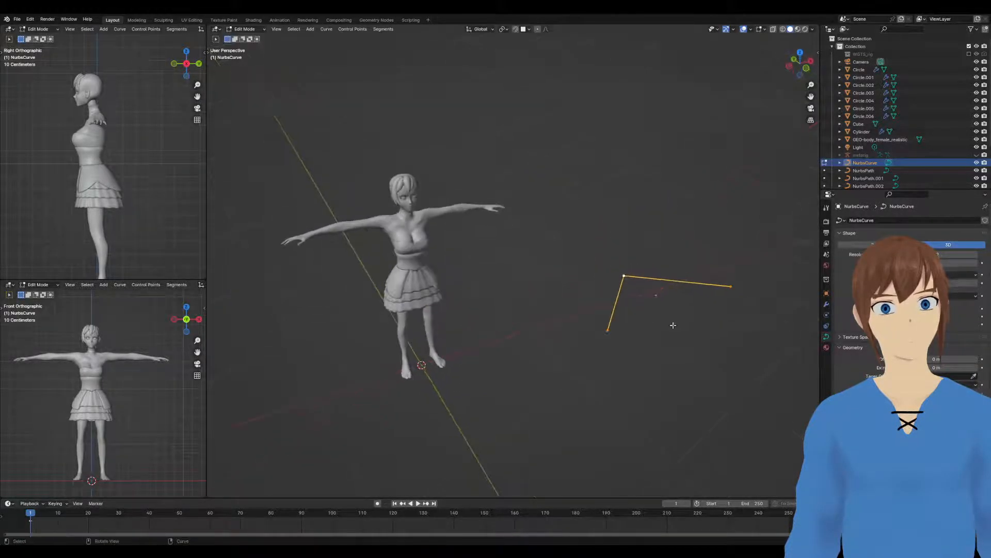
key(s)
key(y)
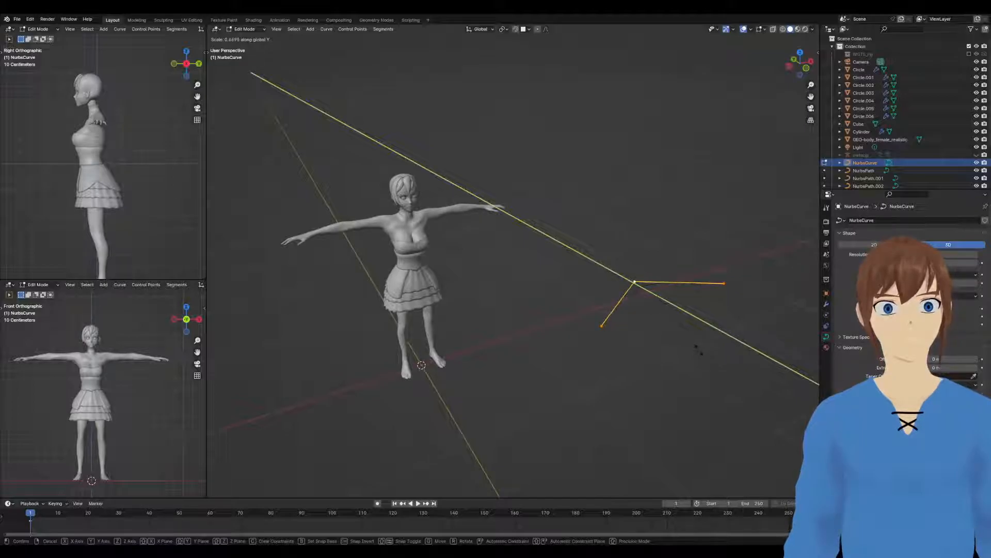
click(698, 350)
Finish editing the profile curve and open the centre bang strand for editing
middle_drag(460, 257, 455, 228)
shift+middle_drag(455, 227, 551, 308)
scroll(504, 242, up, 3)
middle_drag(504, 242, 609, 320)
scroll(571, 274, up, 3)
middle_drag(571, 274, 458, 195)
key(Tab)
click(521, 206)
key(Tab)
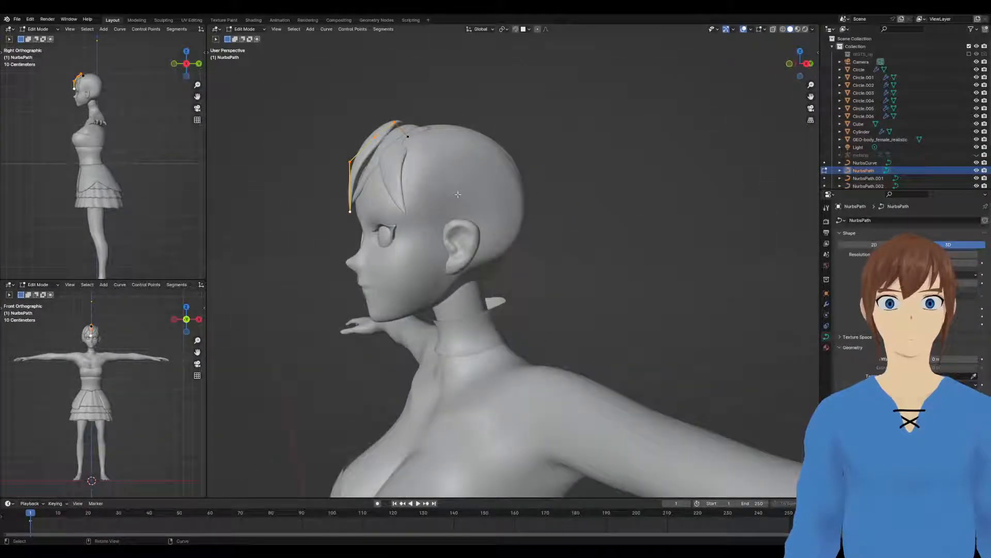
Pull the centre bang's two middle control points back toward the forehead and nudge its tip sideways
click(373, 140)
key(g)
click(375, 141)
click(354, 163)
key(g)
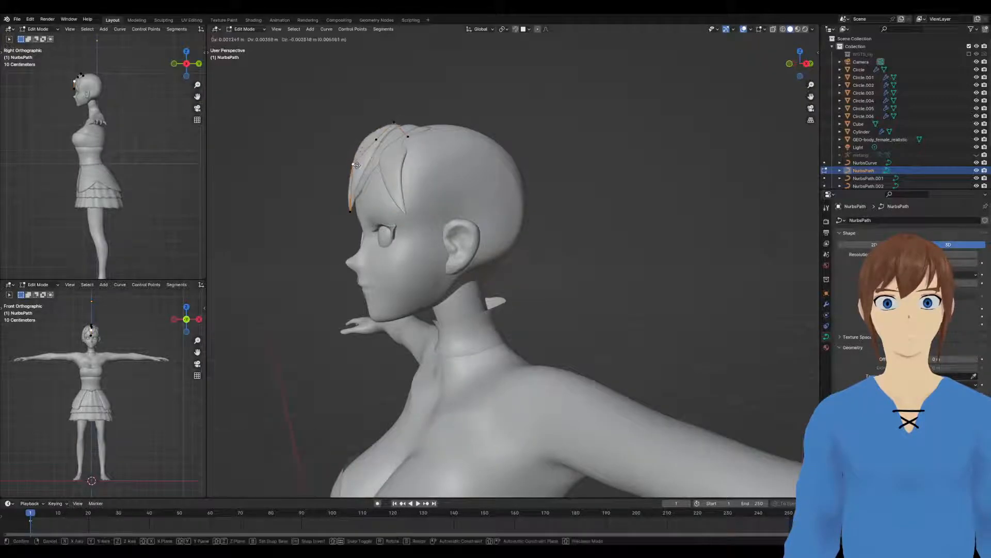
middle_drag(353, 163, 428, 222)
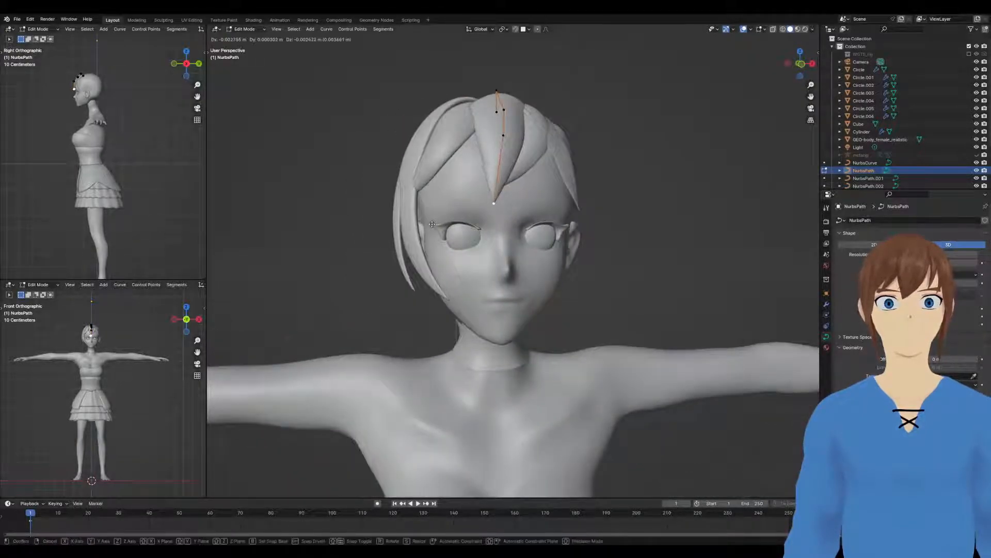
click(432, 225)
Shift the centre bang's middle control points sideways, moving them together about 0.018 m along the negative X axis
click(502, 136)
key(g)
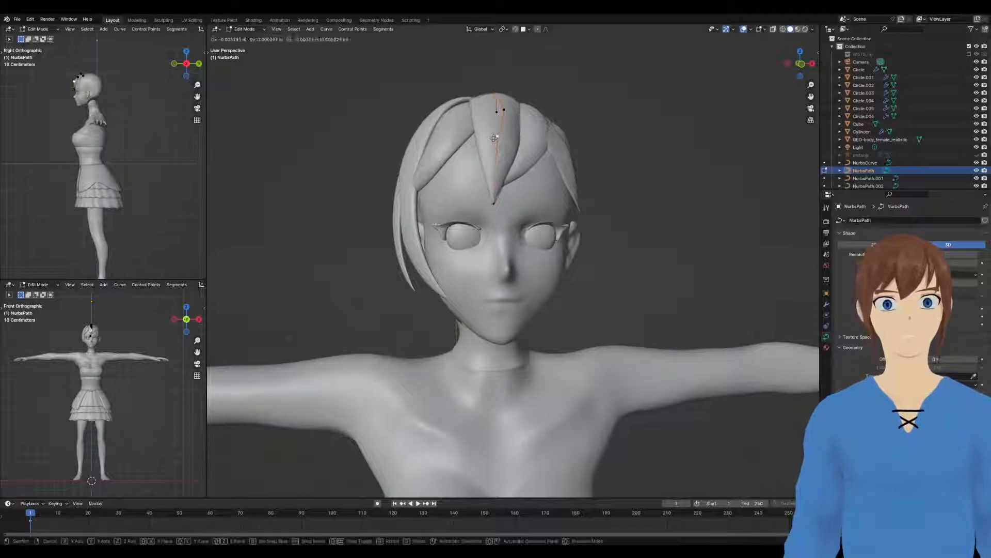
click(496, 140)
middle_drag(496, 140, 493, 180)
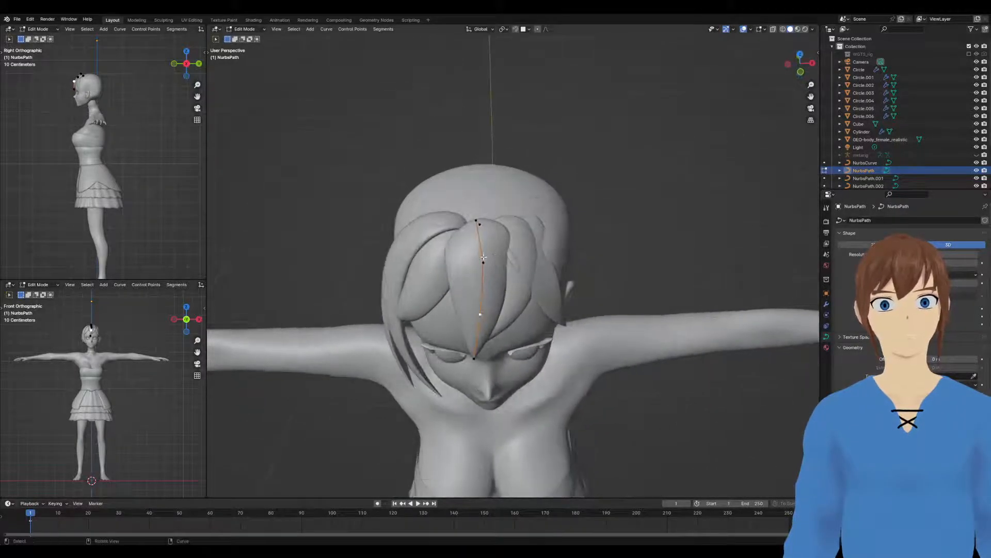
key(g)
key(y)
key(x)
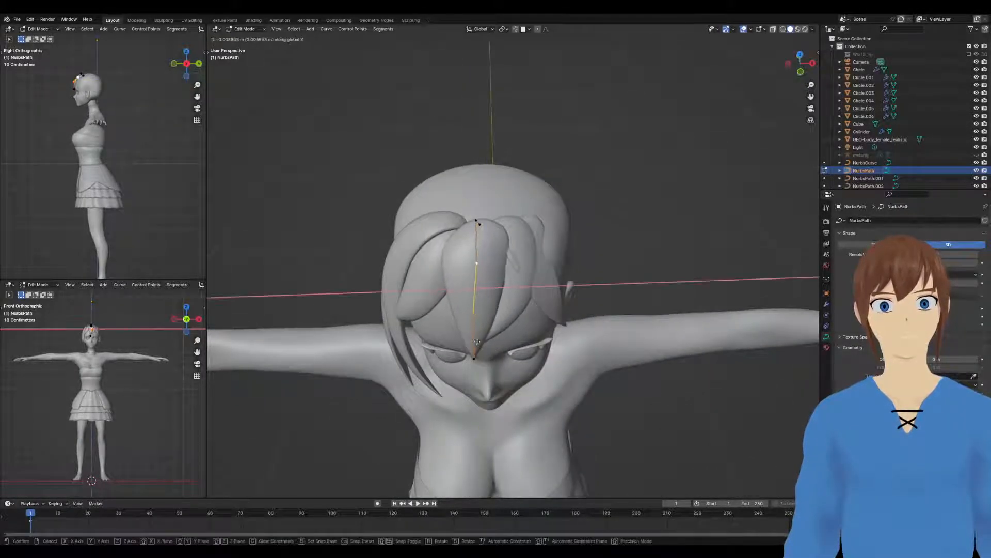
click(463, 340)
middle_drag(463, 340, 523, 267)
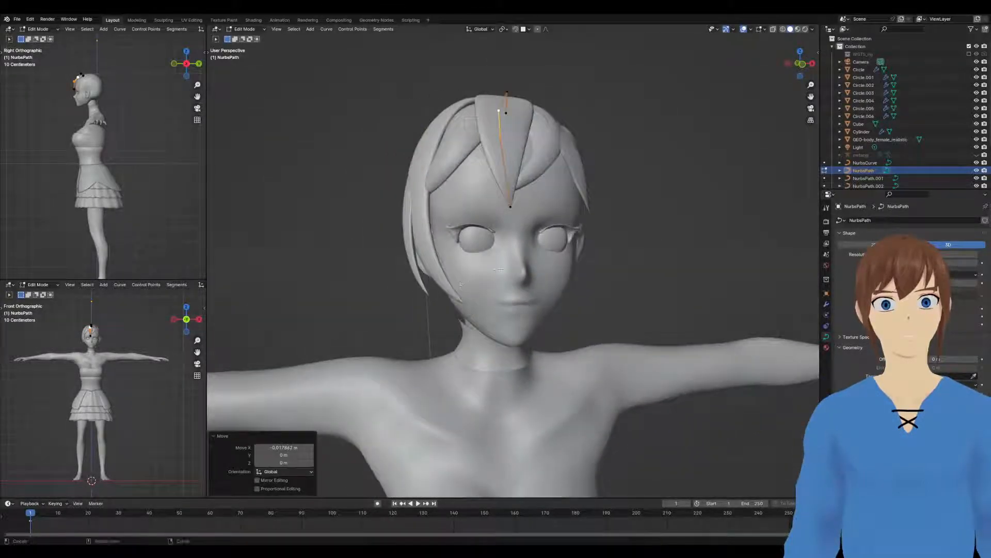
click(537, 254)
Fine-tune the positions of the centre bang's control points around the forehead and finish editing the strand
middle_drag(537, 255, 508, 196)
key(g)
click(536, 194)
click(453, 235)
key(g)
click(460, 236)
click(438, 174)
middle_drag(438, 174, 460, 177)
key(g)
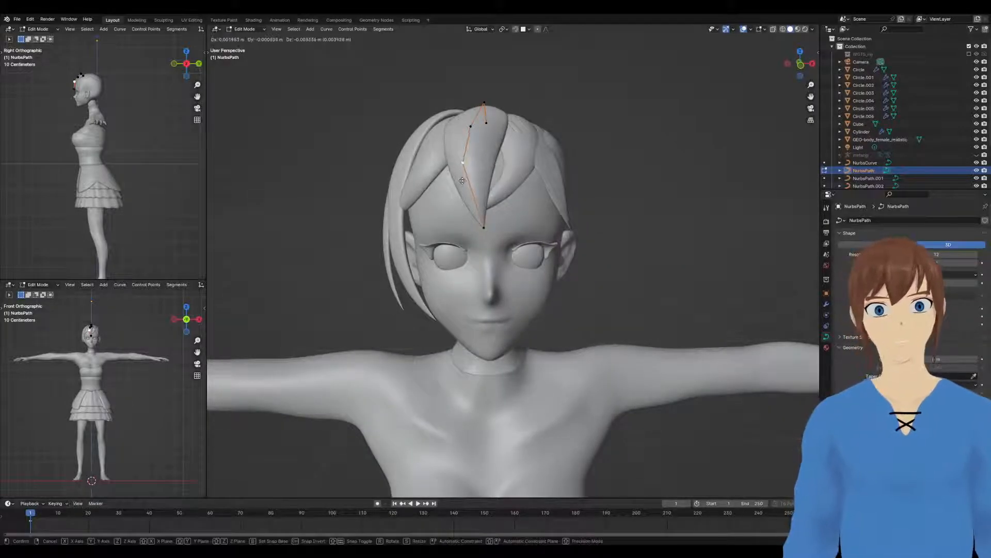
click(462, 180)
key(Tab)
Open the second strand, next to the centre bang, for editing and reposition its lower part against the forehead
click(513, 174)
key(Tab)
middle_drag(515, 172, 461, 173)
click(490, 187)
key(g)
click(494, 185)
key(g)
click(467, 203)
Nudge further control points of the second strand slightly to follow the head
click(547, 190)
key(g)
click(546, 187)
click(385, 169)
key(g)
click(381, 171)
Tilt the second strand's upper control point by about 4° and move it slightly up and inward
click(525, 140)
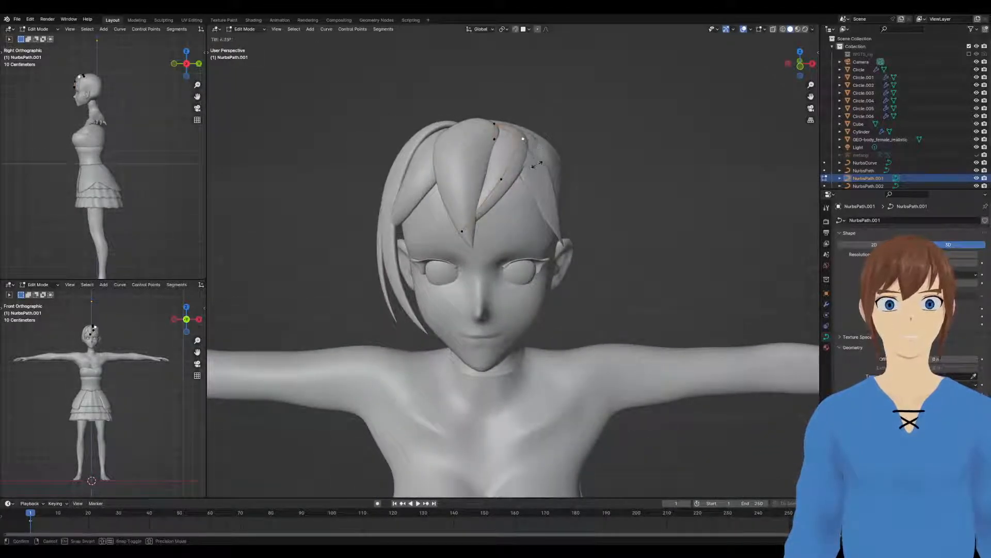
click(532, 167)
key(g)
click(529, 160)
Move the second strand's lower-middle control point inward and raise its tip slightly beneath the centre bang
click(503, 181)
key(g)
click(498, 181)
click(462, 232)
key(g)
click(460, 226)
middle_drag(460, 226, 476, 227)
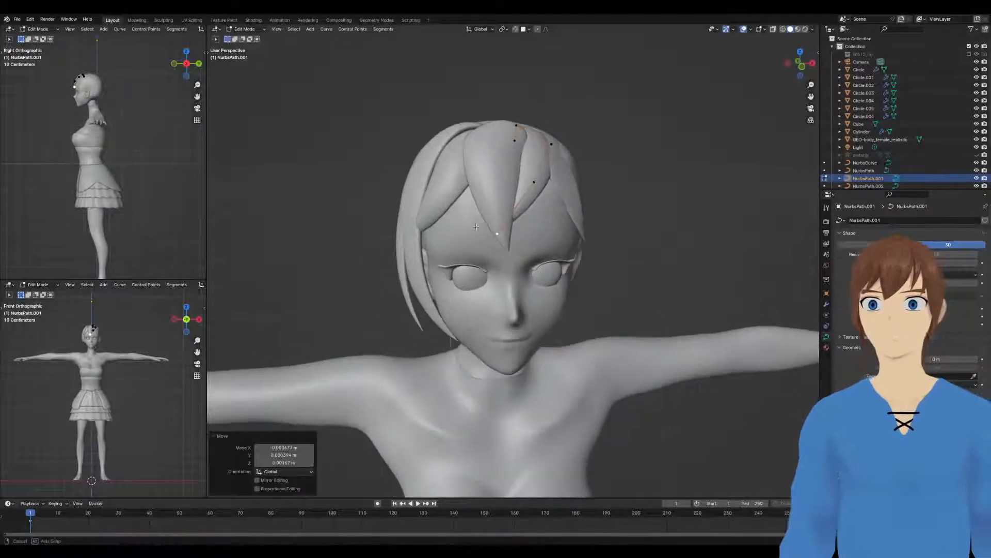
Nudge the second strand's lowest control point slightly, finish editing it and deselect it
key(g)
click(484, 228)
key(Tab)
click(631, 138)
middle_drag(631, 138, 599, 154)
scroll(599, 154, down, 4)
middle_drag(583, 193, 540, 177)
scroll(573, 173, up, 2)
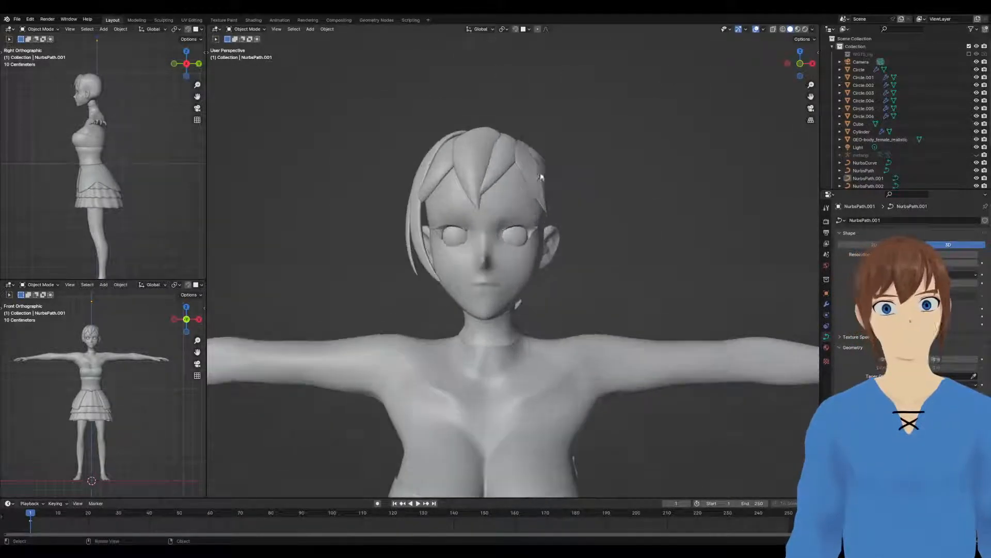
Open the centre bang strand for editing and adjust its upper, middle and tip control points
click(489, 140)
key(Tab)
middle_drag(489, 140, 494, 142)
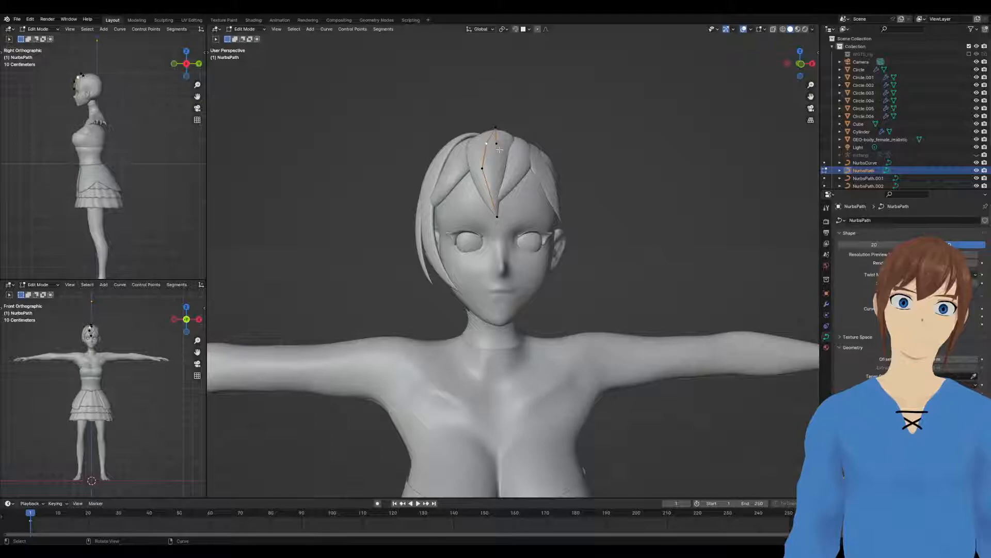
click(513, 151)
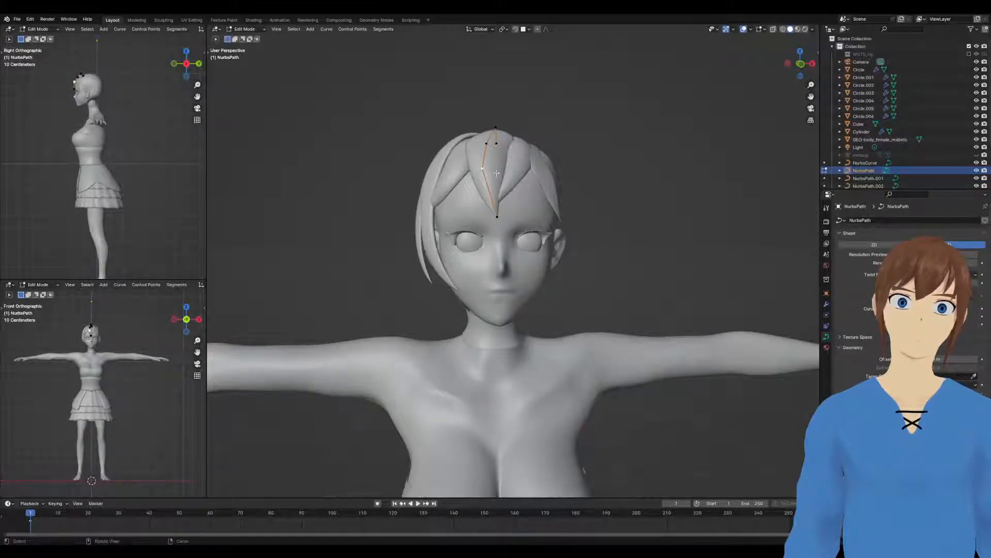
click(505, 175)
click(497, 216)
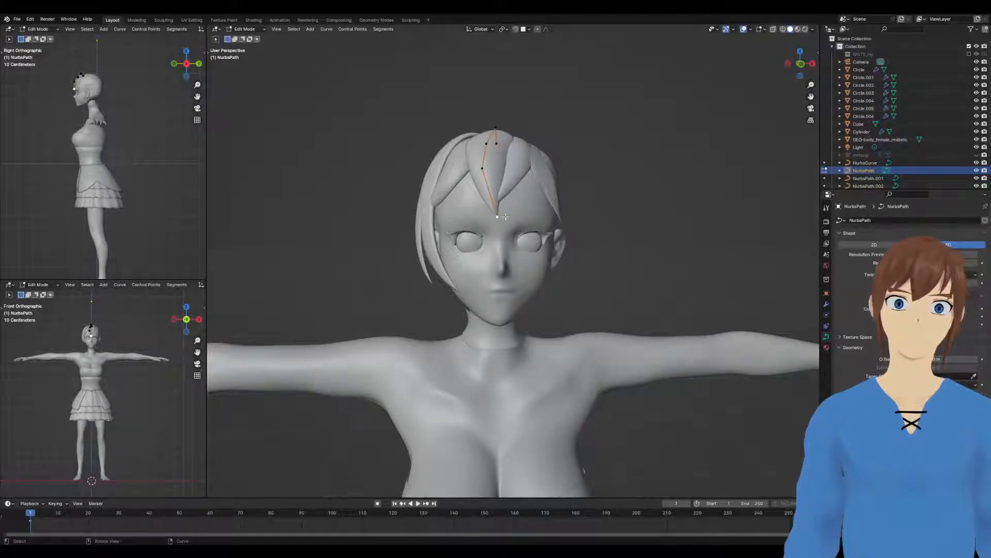
click(511, 214)
Subdivide the centre bang between its two lowest control points and shift the new point and the one above slightly outward
click(491, 185)
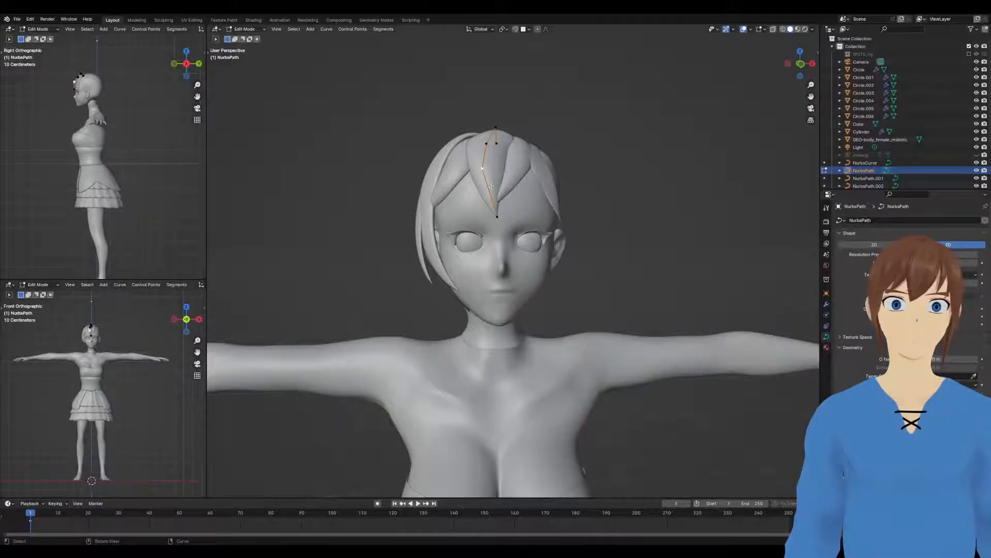
right_click(490, 185)
click(490, 184)
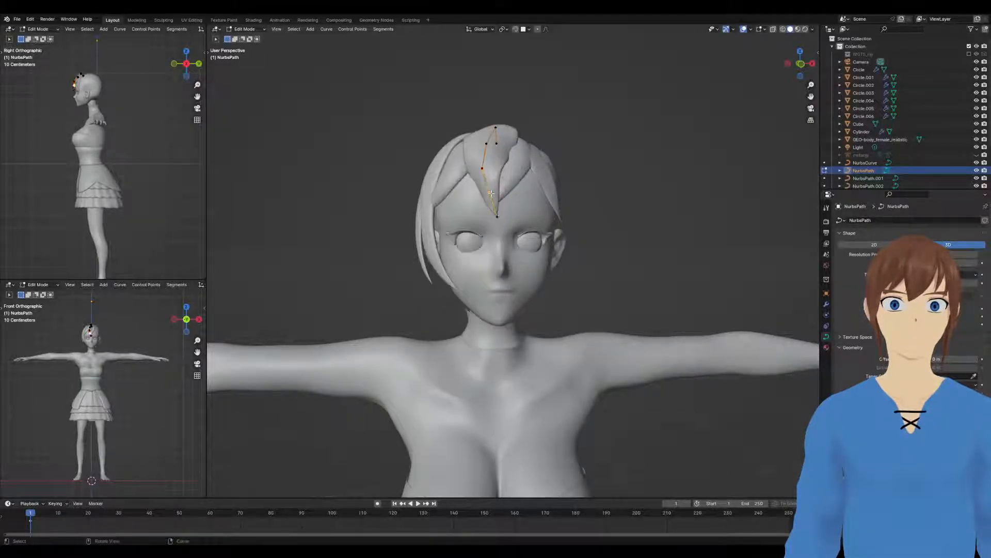
key(g)
click(486, 193)
click(482, 169)
key(g)
click(480, 169)
Resize the centre bang at its top control point and tilt the upper control point just in front of it
middle_drag(480, 169, 504, 196)
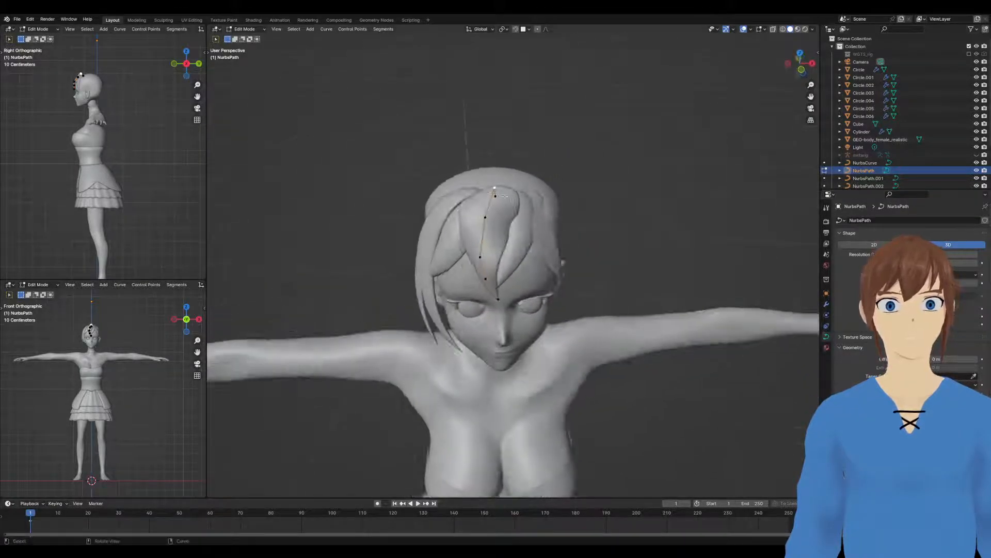
click(528, 193)
key(alt+s)
click(521, 185)
click(486, 217)
middle_drag(493, 217, 504, 190)
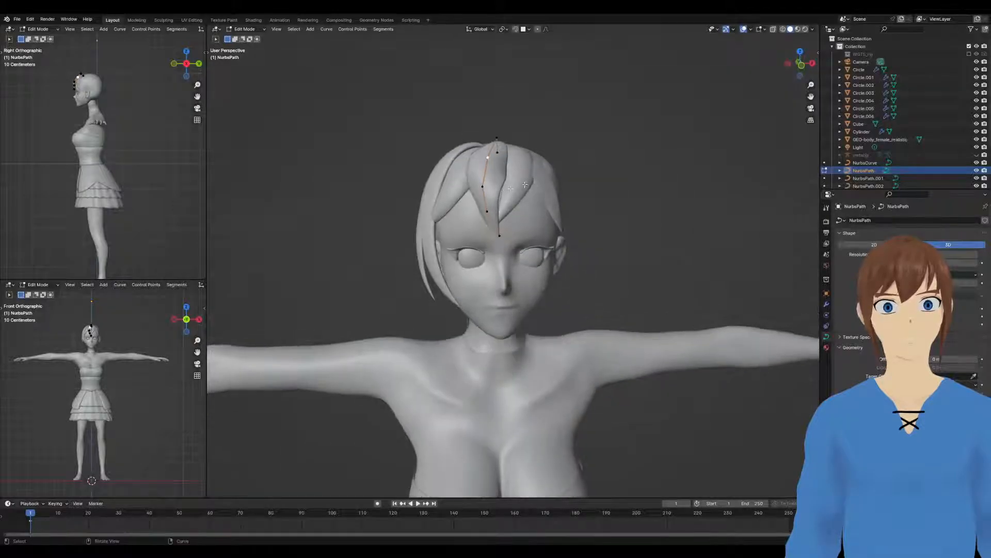
click(534, 164)
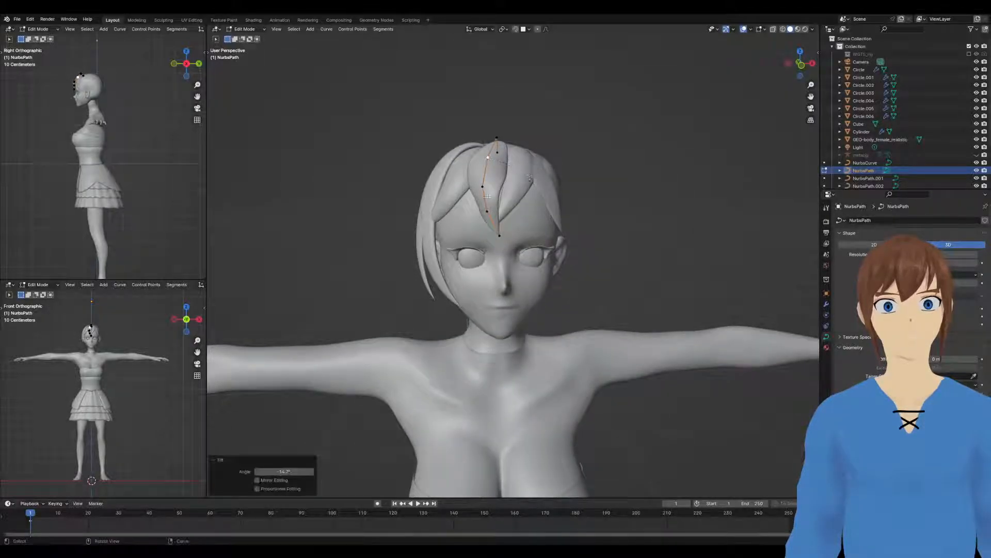
click(522, 204)
Reposition and thin the centre bang at the newly added lower control point and adjust its tip
mouse_move(523, 203)
middle_down()
mouse_move(524, 172)
mouse_move(526, 199)
middle_up()
key(g)
click(534, 173)
key(alt+s)
click(508, 216)
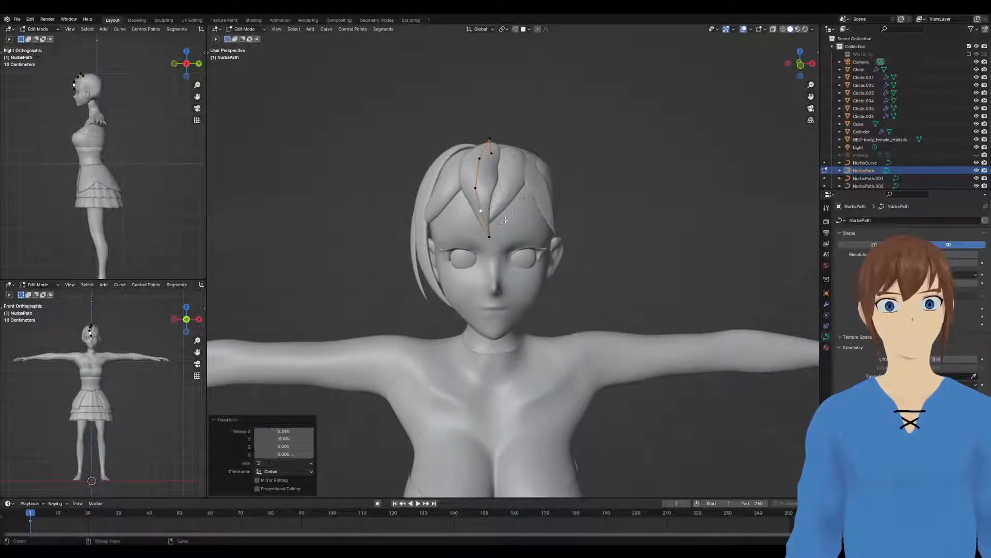
click(493, 235)
click(504, 232)
Move the centre bang's middle control point and tilt its upper control point to lie against the head
click(473, 188)
middle_drag(469, 188, 506, 180)
key(g)
click(388, 188)
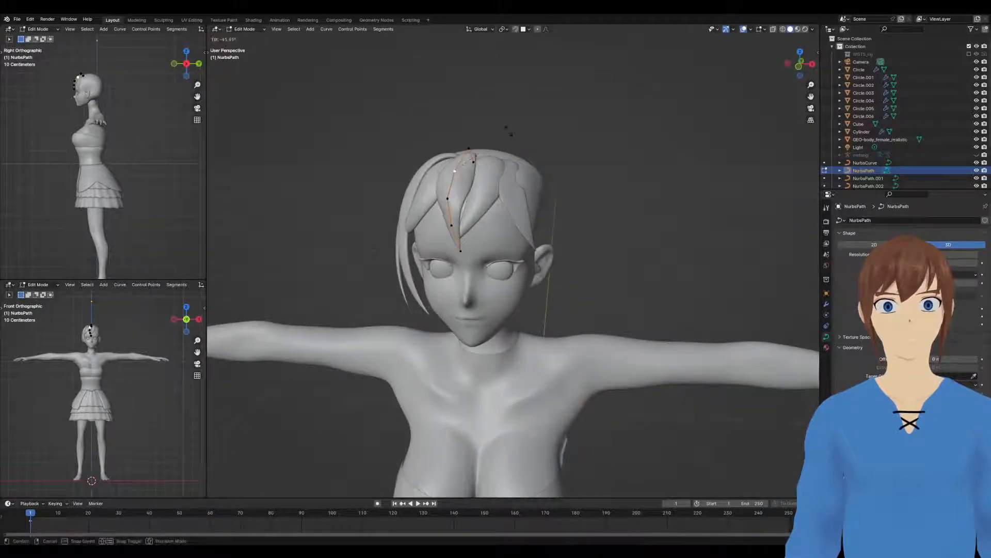
click(508, 131)
Reposition the centre bang's control points from the upper forehead to the crown so the strand follows the head's profile
middle_drag(508, 132, 420, 157)
key(g)
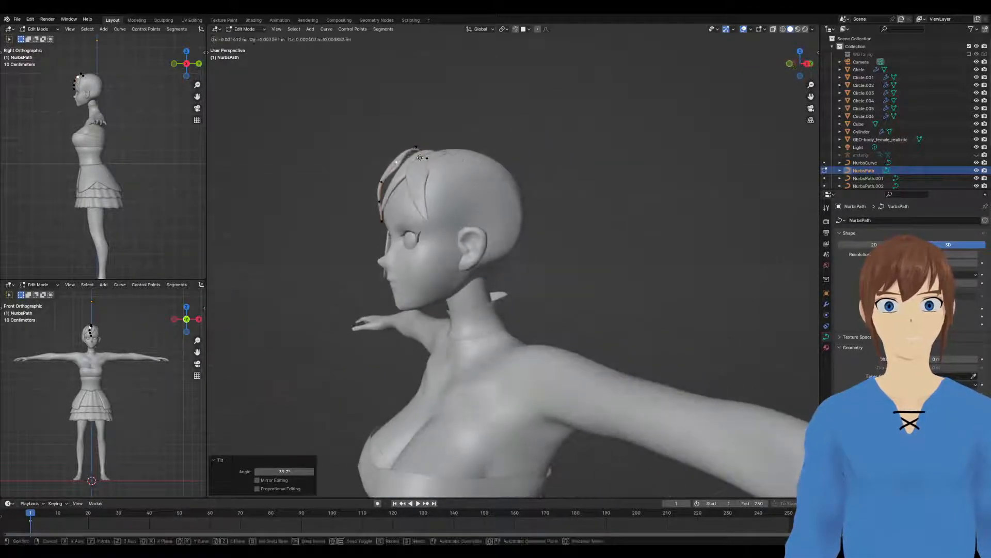
click(383, 201)
click(388, 180)
key(g)
click(390, 182)
click(400, 158)
key(g)
click(408, 154)
click(415, 146)
key(g)
click(417, 154)
Tilt the centre bang's middle control point, move it slightly inward and adjust the strand's thickness there
middle_drag(418, 154, 509, 181)
scroll(509, 180, up, 4)
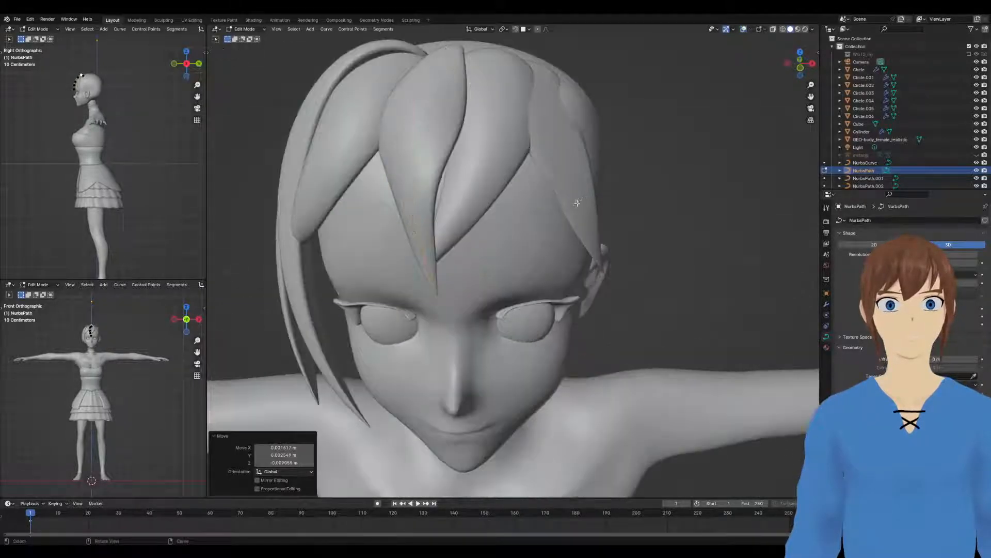
scroll(580, 201, down, 4)
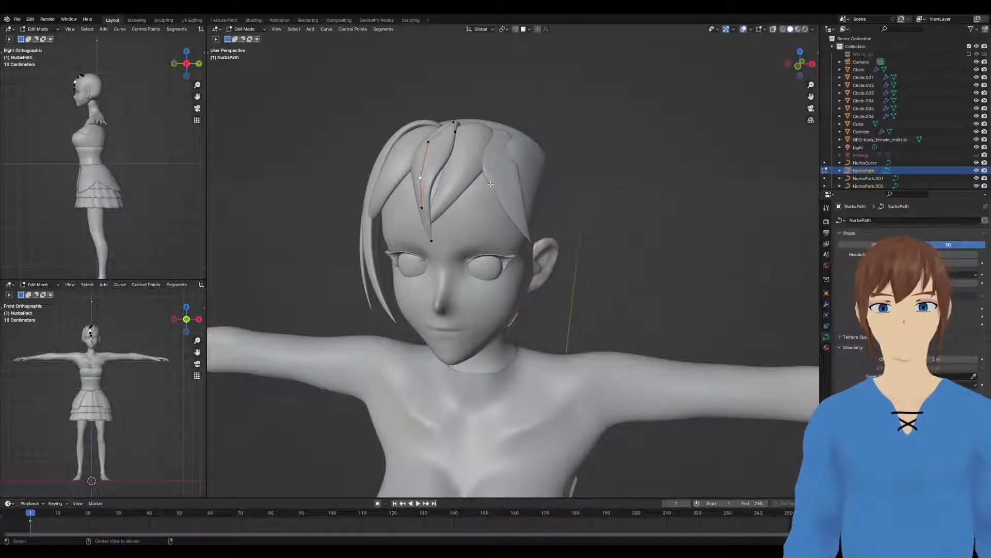
click(463, 212)
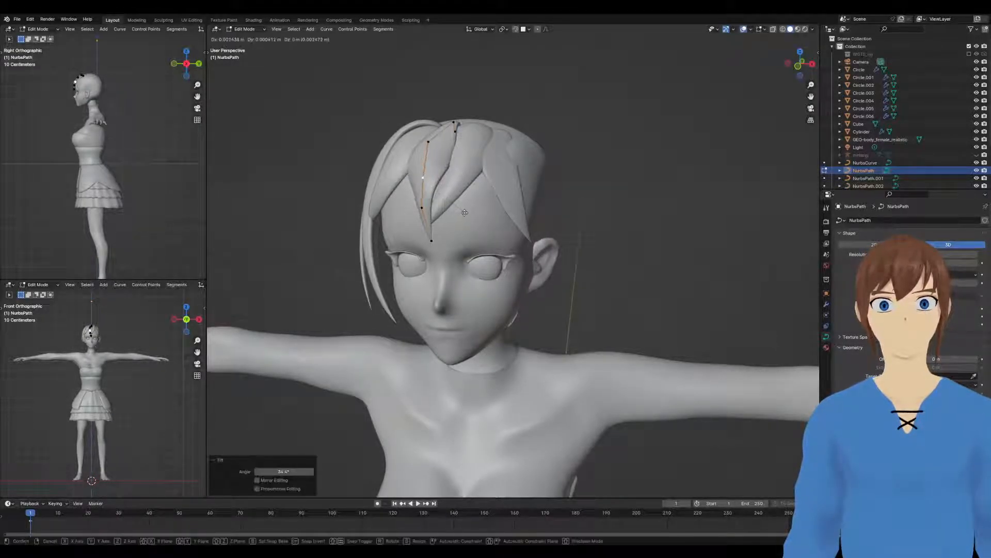
middle_drag(464, 212, 490, 199)
key(alt+s)
click(488, 196)
Shift the centre bang's middle and lower control points slightly outward over the forehead
click(460, 169)
key(g)
click(454, 170)
click(453, 199)
key(g)
click(448, 200)
click(498, 199)
Dissolve the centre bang's middle control point and reposition the remaining upper control point
click(454, 169)
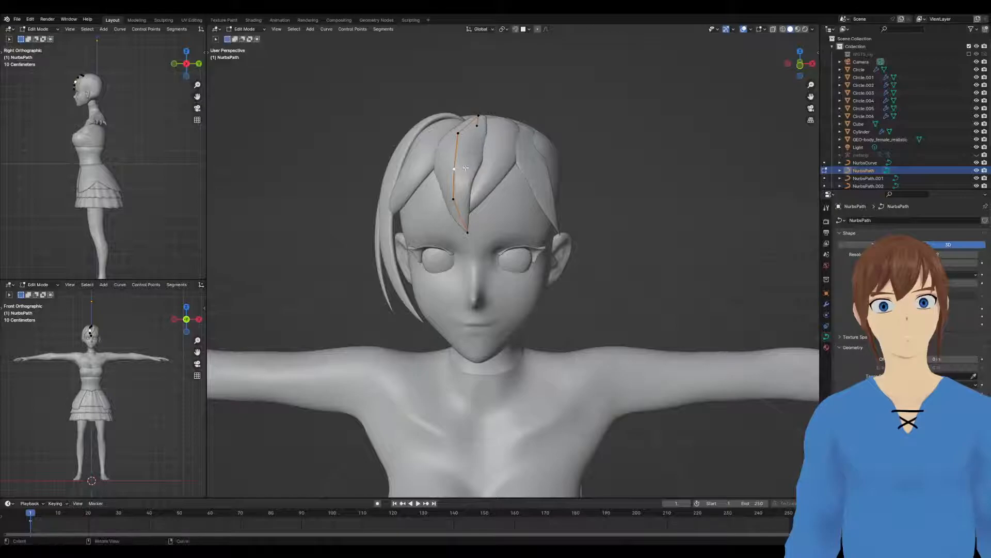
key(x)
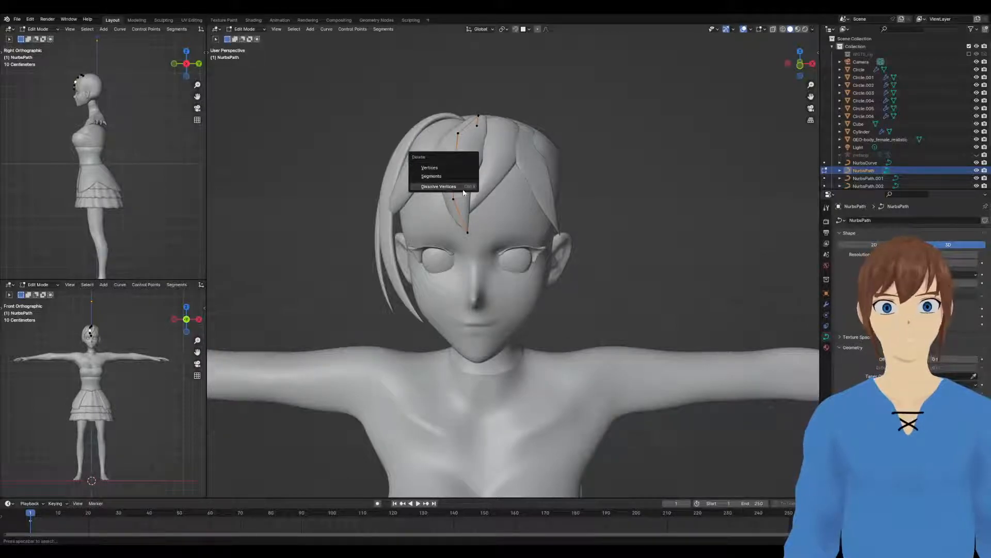
click(463, 189)
click(458, 137)
middle_drag(458, 145, 524, 175)
key(g)
click(388, 170)
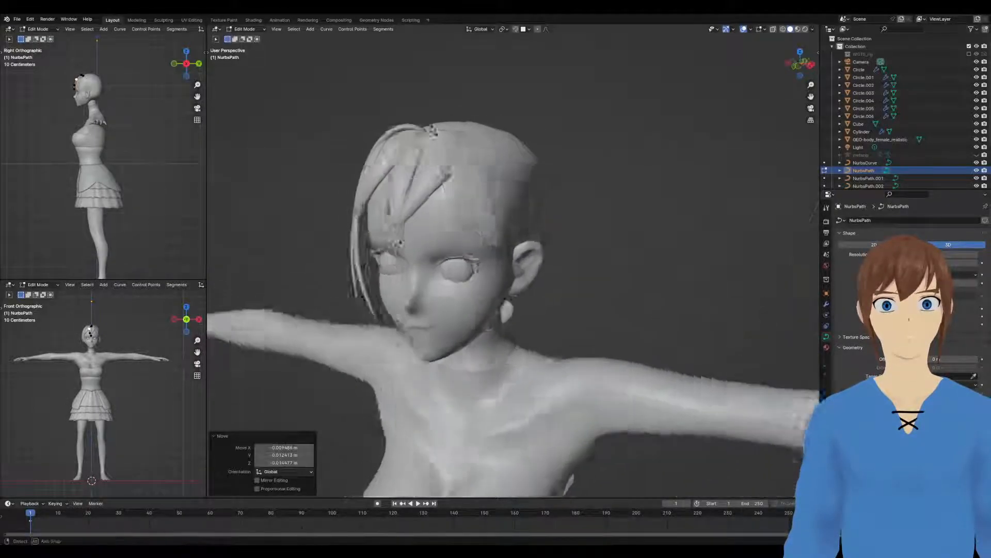
key(g)
click(459, 163)
Adjust the centre bang's lower control point, finish editing the strand and deselect it
click(522, 177)
click(533, 198)
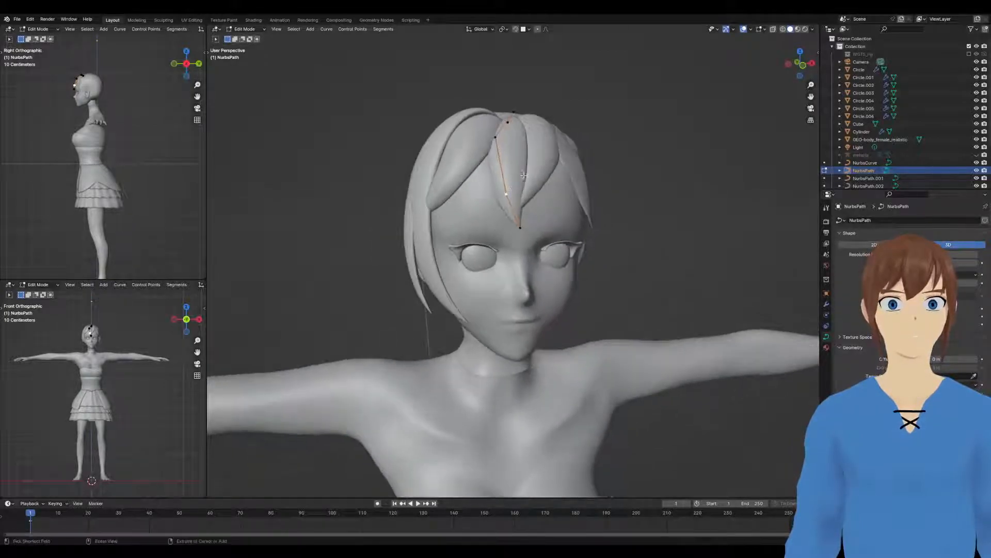
click(563, 185)
click(630, 137)
scroll(574, 159, down, 5)
key(Tab)
click(600, 150)
middle_drag(600, 150, 589, 155)
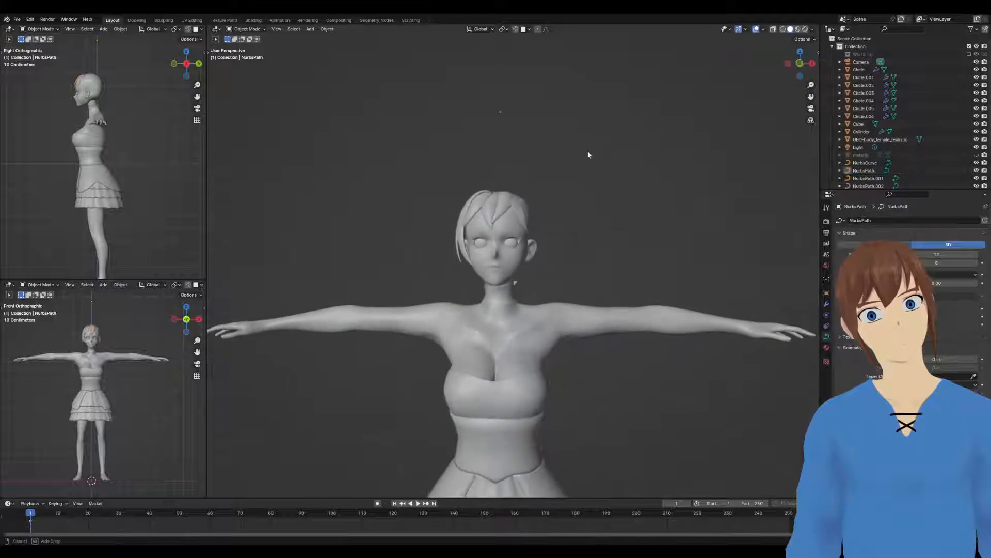
scroll(574, 180, up, 3)
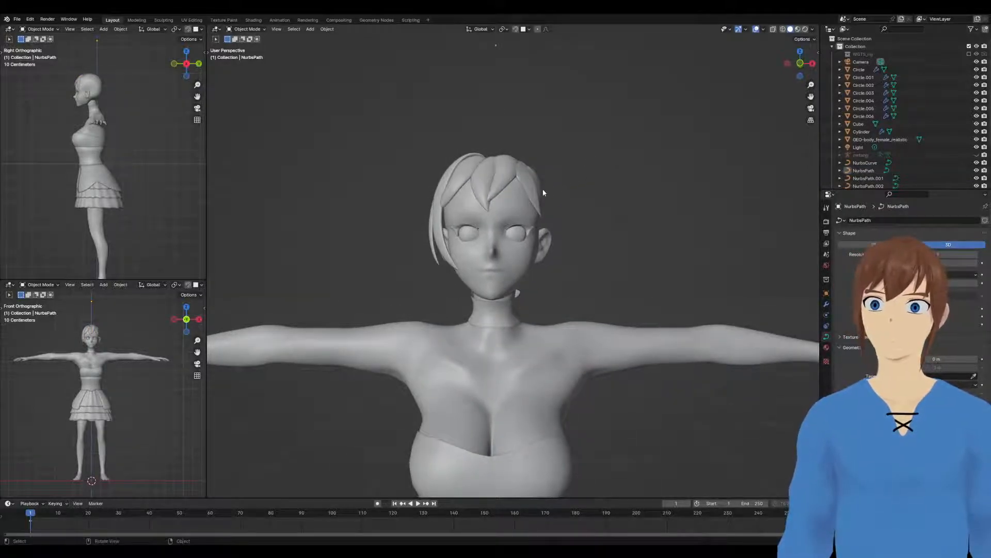
Edit the second strand, shifting its upper and lower-middle control points toward the centre bang
click(507, 174)
middle_drag(507, 175, 526, 168)
scroll(519, 181, up, 1)
key(Tab)
click(518, 159)
key(g)
click(509, 160)
click(497, 185)
key(g)
click(484, 176)
key(Tab)
Reopen the centre bang for editing and move its upper control point inward toward the parting
click(475, 168)
key(Tab)
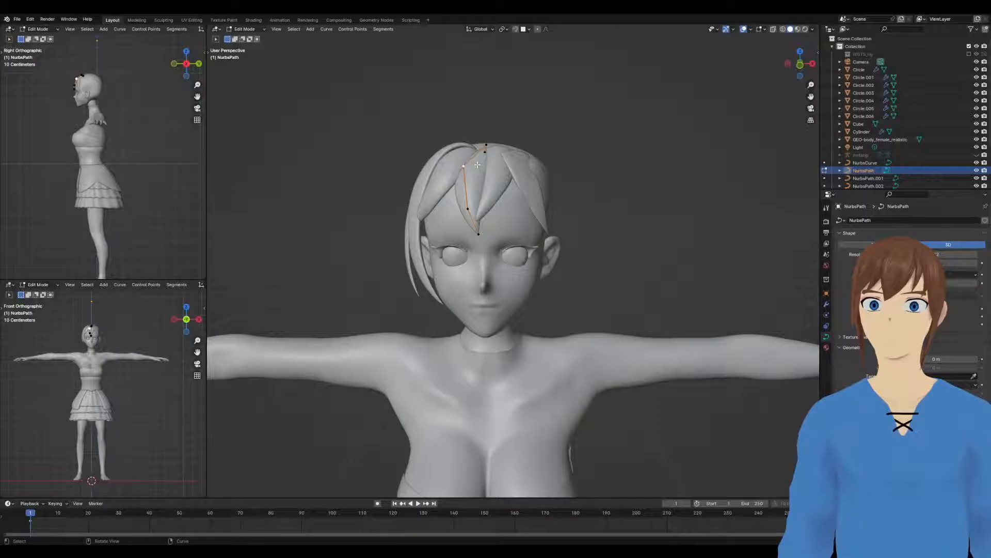
key(g)
click(497, 160)
click(506, 162)
click(480, 162)
key(g)
click(485, 163)
Reposition the centre bang's lower control point and reduce the strand's thickness at that point
click(470, 206)
key(g)
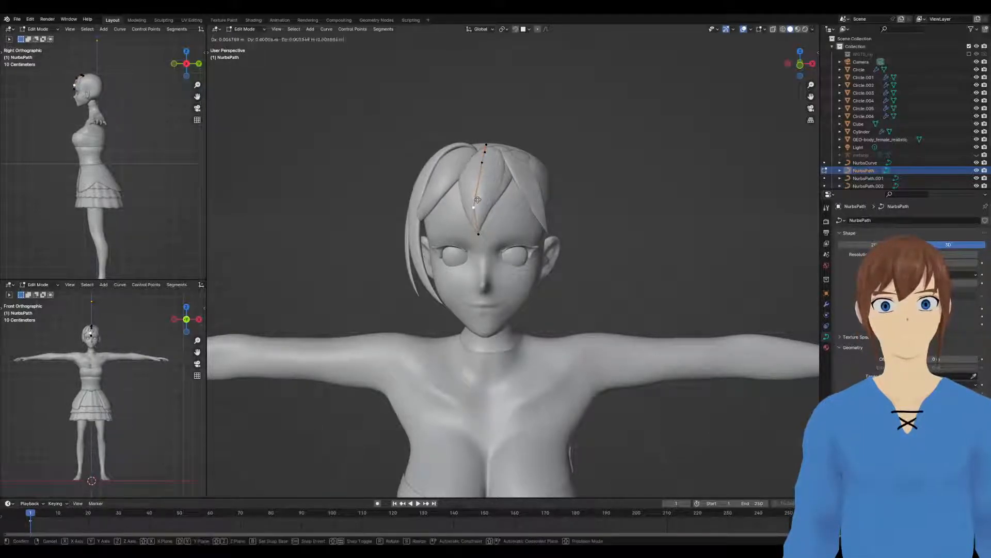
click(473, 194)
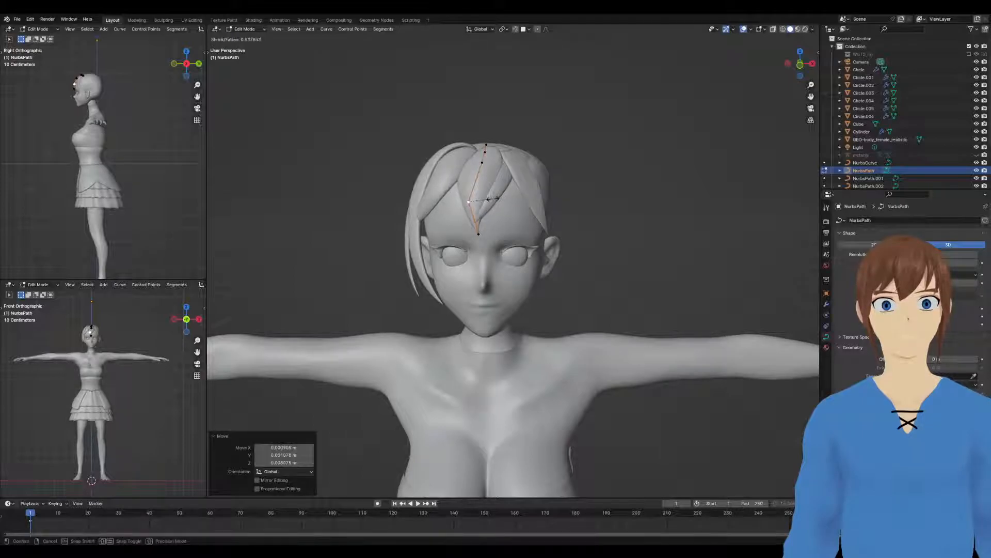
click(492, 198)
key(g)
click(492, 194)
Nudge the centre bang's lower control points and scale the radius at its upper control point to about 0.84
middle_drag(492, 194, 530, 207)
click(487, 221)
key(g)
click(489, 217)
key(g)
click(437, 192)
key(alt+s)
click(511, 201)
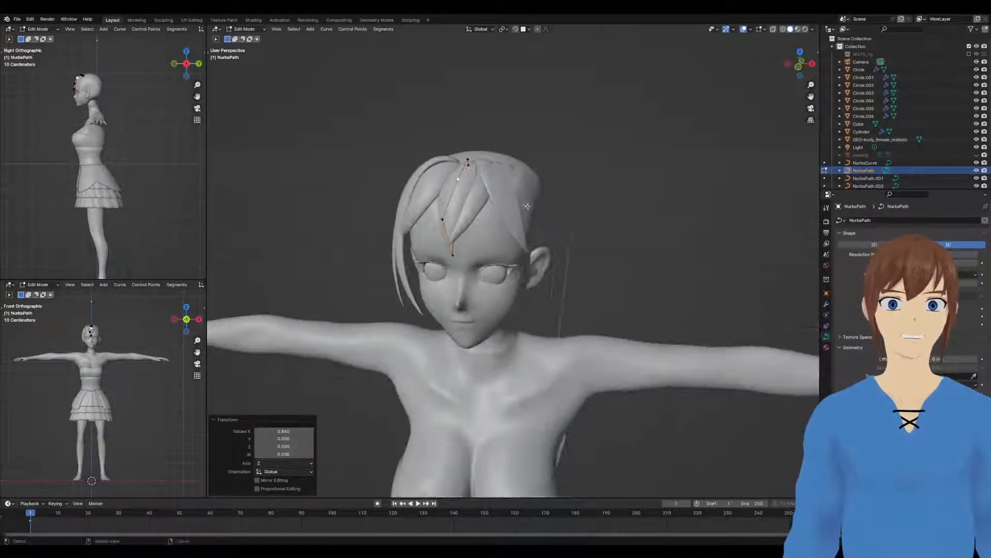
Move the centre bang's lower control point slightly and shift its tip along the X axis
middle_drag(451, 213, 491, 207)
key(g)
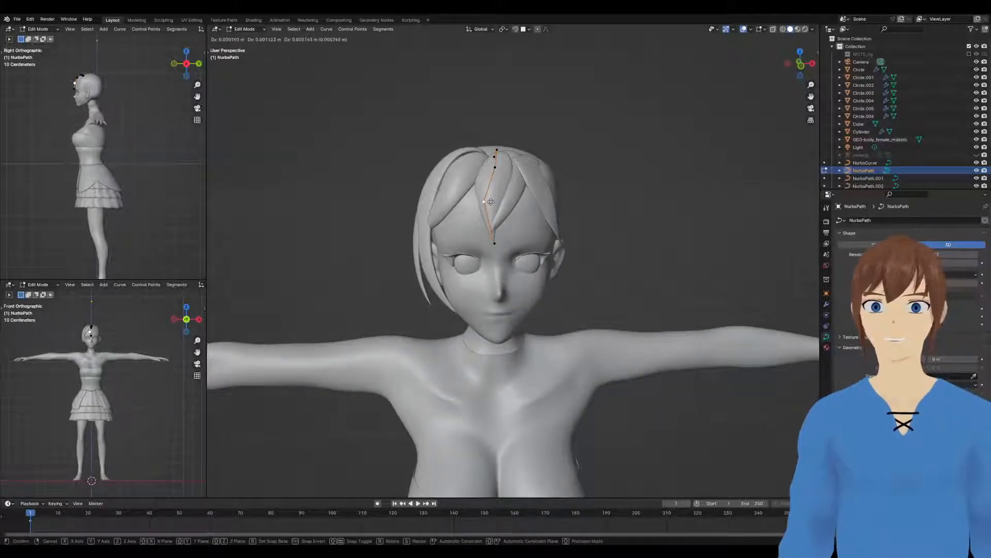
click(491, 202)
click(495, 242)
middle_drag(494, 242, 452, 232)
key(g)
key(y)
key(x)
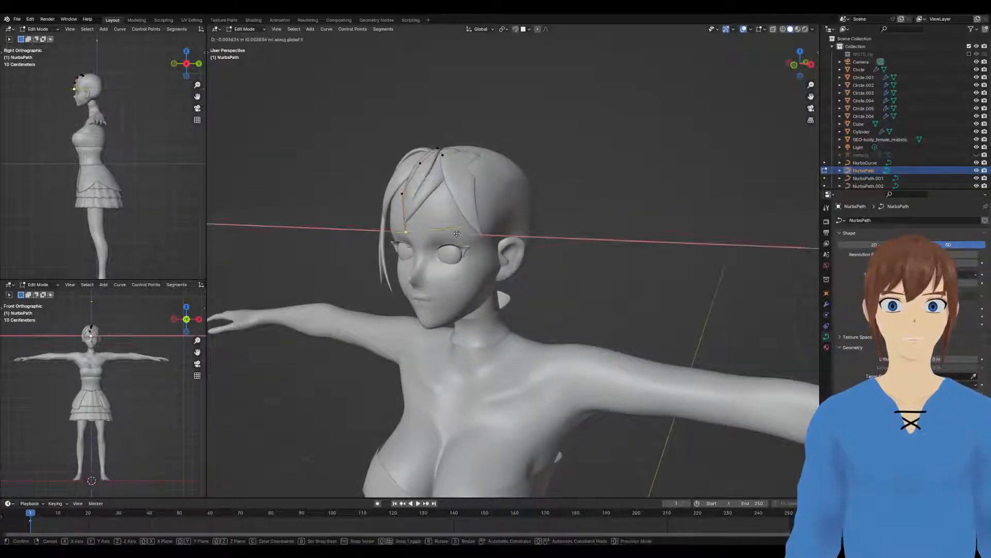
click(417, 165)
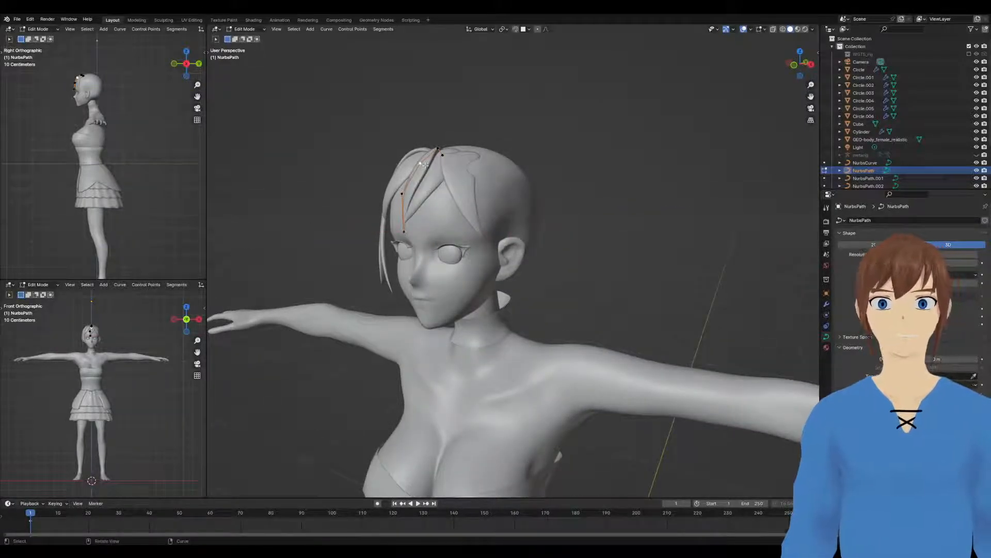
Tilt the centre bang's upper control point and fine-tune the placement of its points above the forehead
middle_drag(424, 174, 495, 183)
key(ctrl+t)
click(501, 229)
key(g)
click(431, 163)
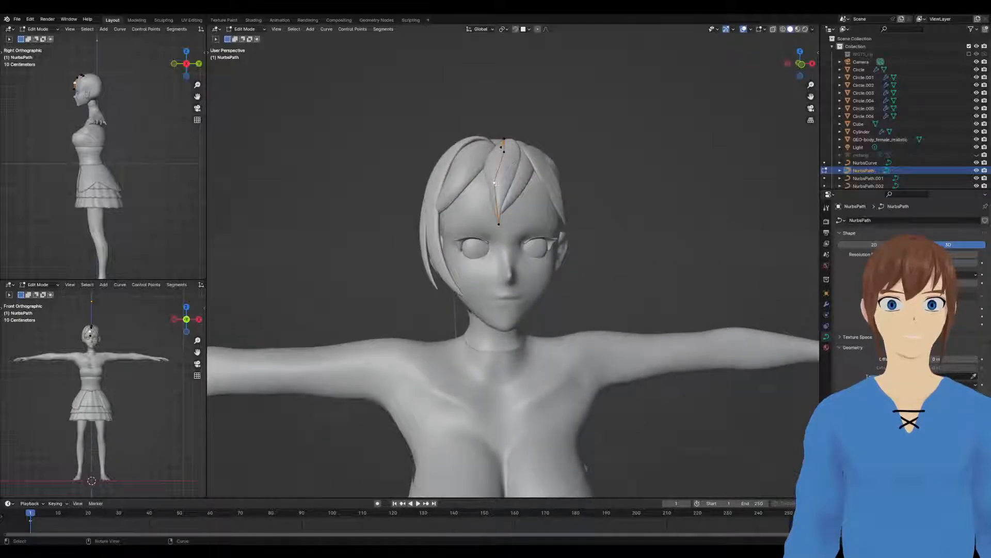
click(529, 211)
Nudge the centre bang's tip and upper control point, then finish editing the strand and deselect it
click(502, 222)
key(g)
click(507, 221)
click(501, 155)
key(g)
mouse_move(501, 155)
middle_down()
mouse_move(488, 199)
mouse_move(488, 178)
mouse_move(445, 170)
mouse_move(490, 166)
middle_up()
click(478, 198)
key(Tab)
click(570, 163)
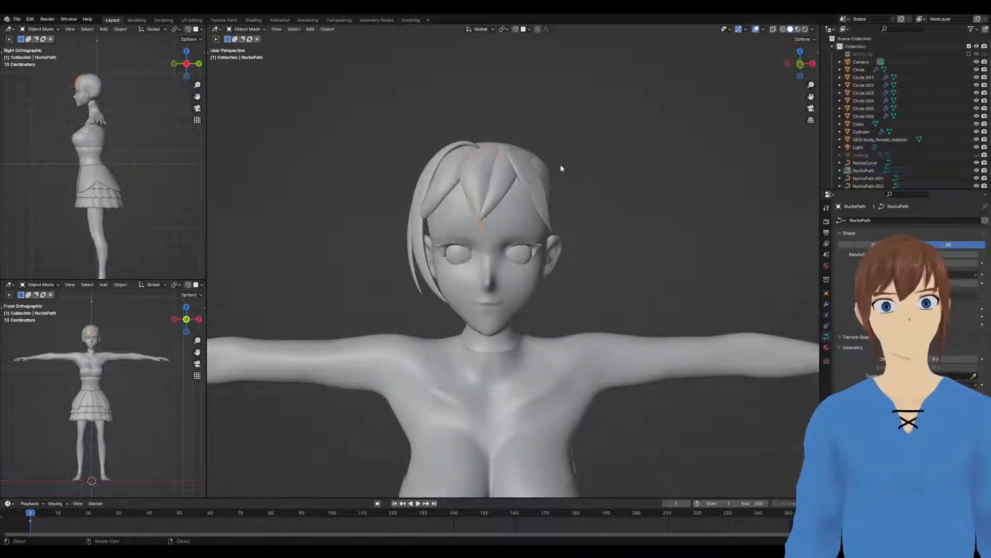
Open the outer strand beside the second strand for editing and move its middle control point to fit the head
click(537, 168)
key(ctrl+Tab)
click(576, 172)
middle_drag(576, 173, 517, 176)
key(g)
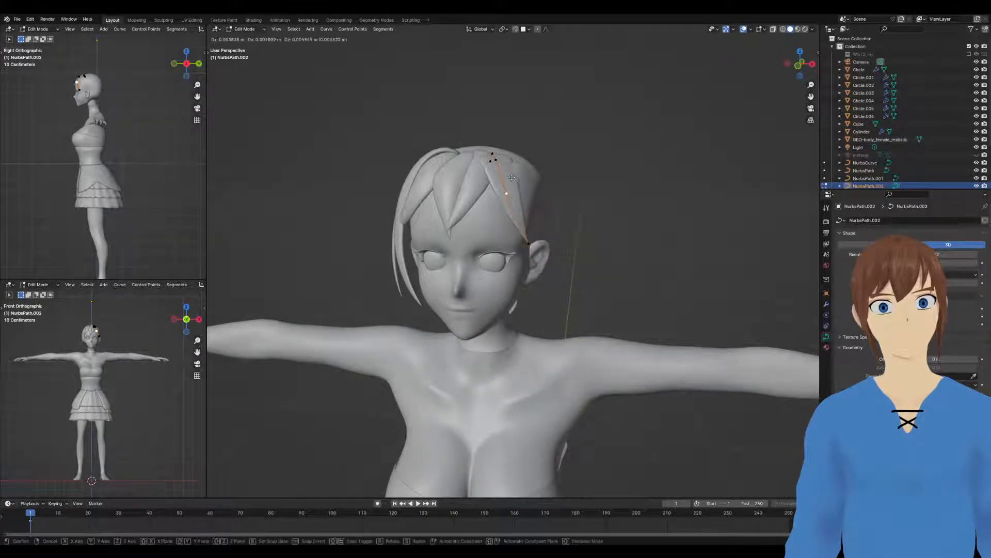
click(512, 177)
click(552, 167)
click(552, 167)
middle_drag(545, 182, 514, 181)
click(585, 174)
key(g)
click(594, 170)
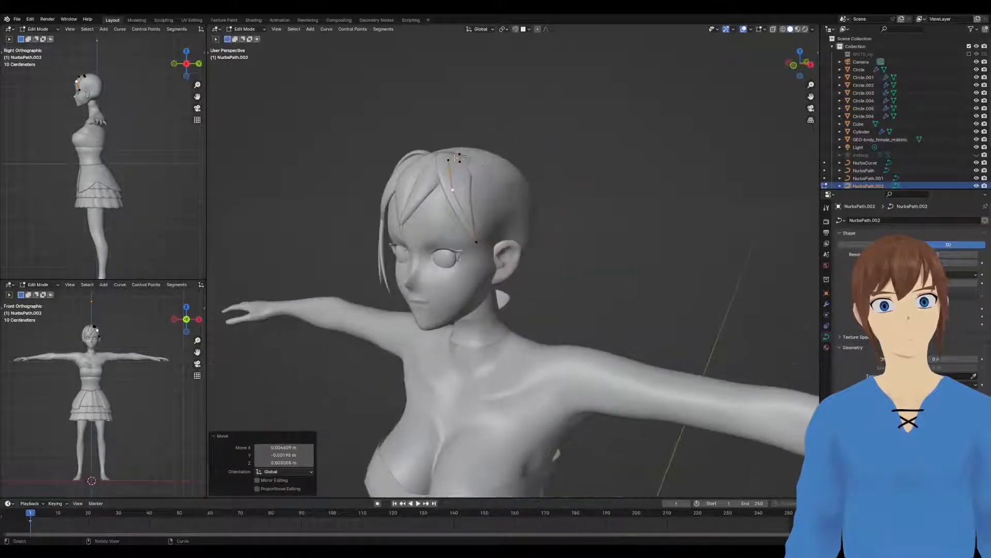
Tilt the outer strand's upper control point so its top lies flatter against the head
click(450, 160)
key(ctrl+t)
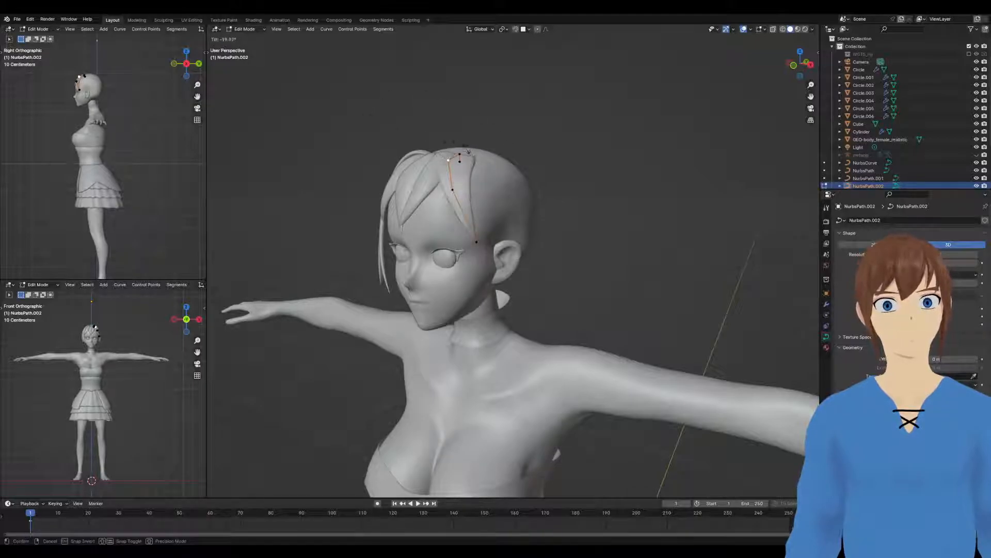
click(471, 152)
middle_drag(470, 151, 469, 162)
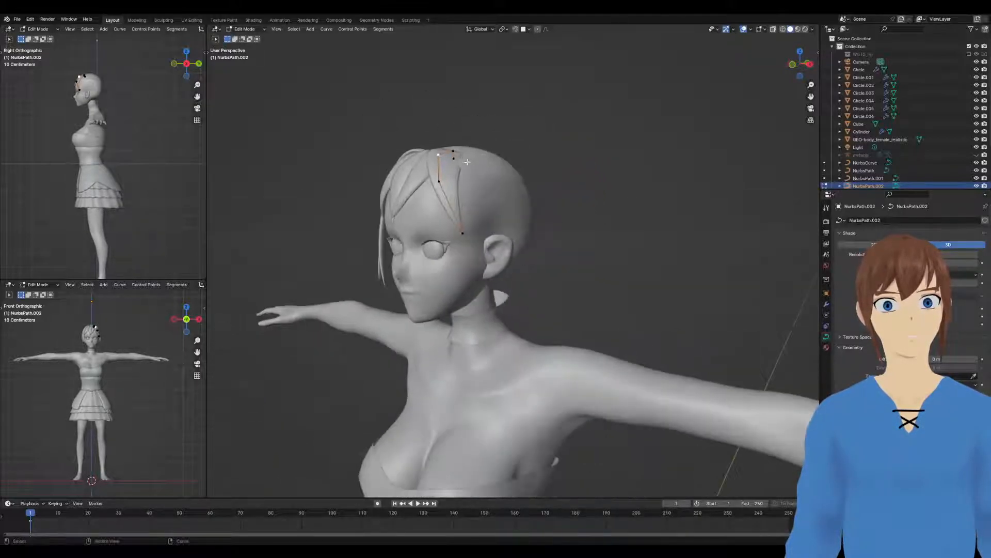
Finish editing the outer bang strand and deselect it
click(511, 130)
click(437, 178)
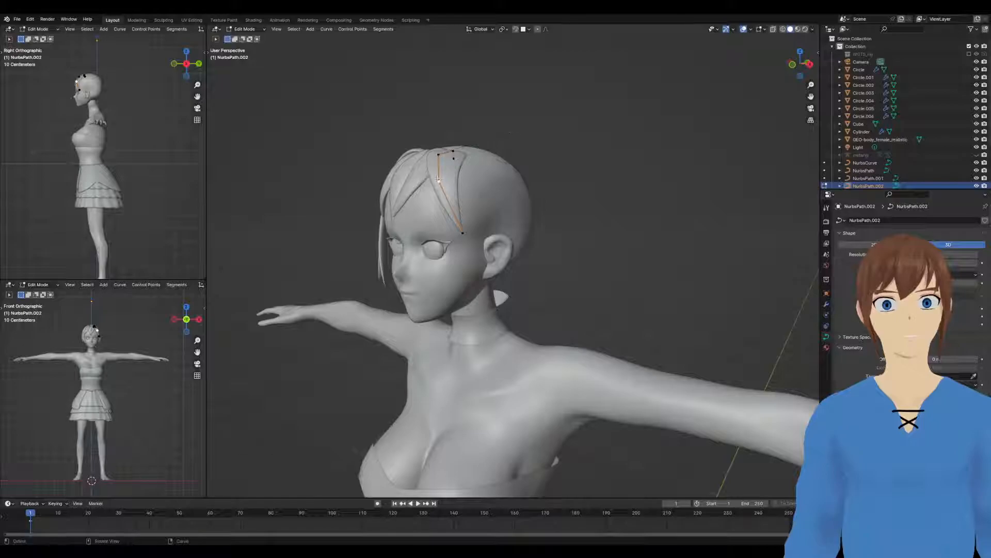
click(500, 167)
mouse_move(502, 164)
middle_down()
mouse_move(576, 191)
mouse_move(505, 178)
middle_up()
key(Tab)
click(597, 177)
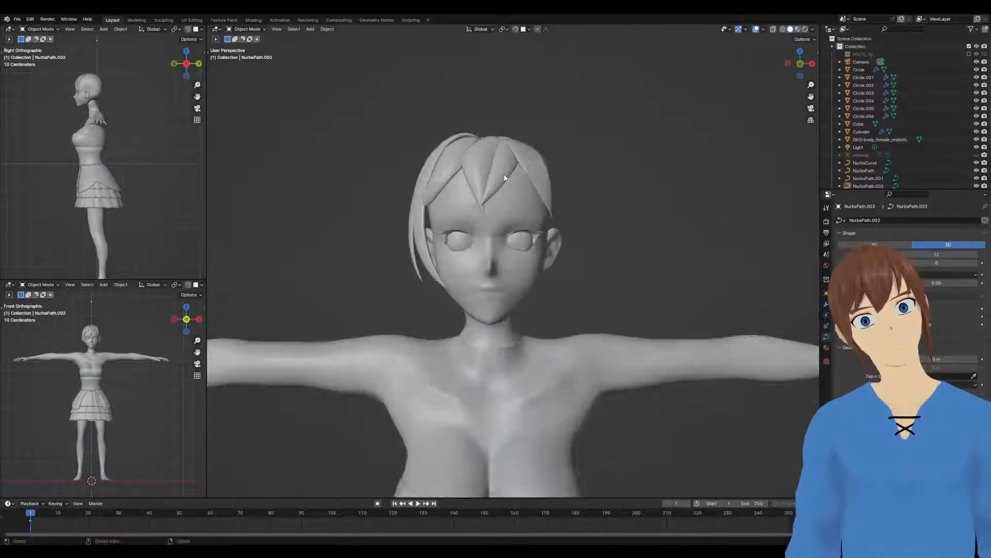
Open the bang strand on the opposite side of the centre bang for editing and reposition its tip, including along the Y axis
key(Tab)
middle_drag(445, 184, 484, 173)
click(528, 189)
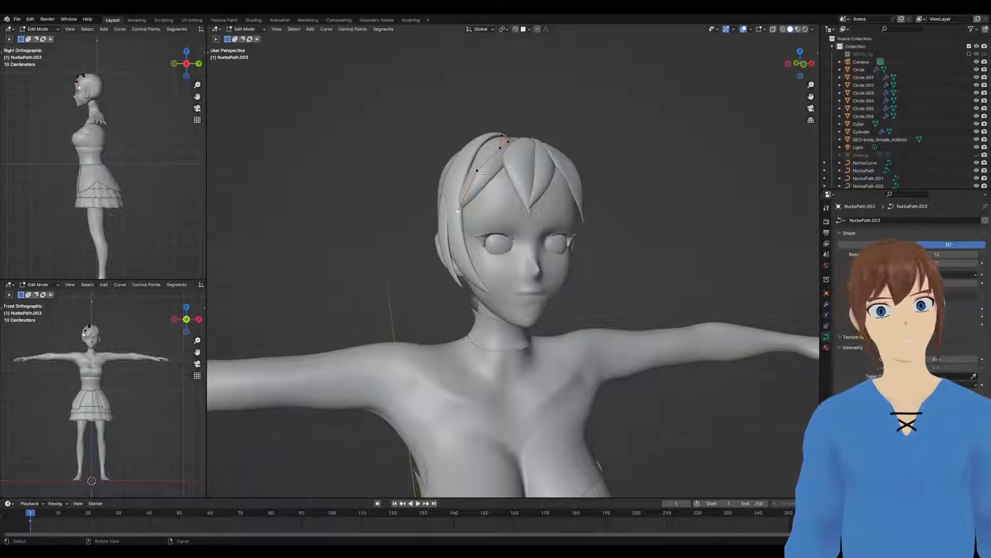
mouse_move(549, 191)
middle_down()
mouse_move(566, 194)
mouse_move(566, 205)
mouse_move(469, 198)
mouse_move(532, 199)
mouse_move(572, 237)
mouse_move(560, 207)
middle_up()
key(g)
click(564, 196)
key(g)
click(564, 203)
key(g)
key(y)
click(474, 199)
Fine-tune the bang strand's tip and tilt and reposition its middle control point to follow the forehead
click(534, 187)
click(553, 235)
key(g)
click(568, 238)
click(559, 206)
click(559, 199)
key(g)
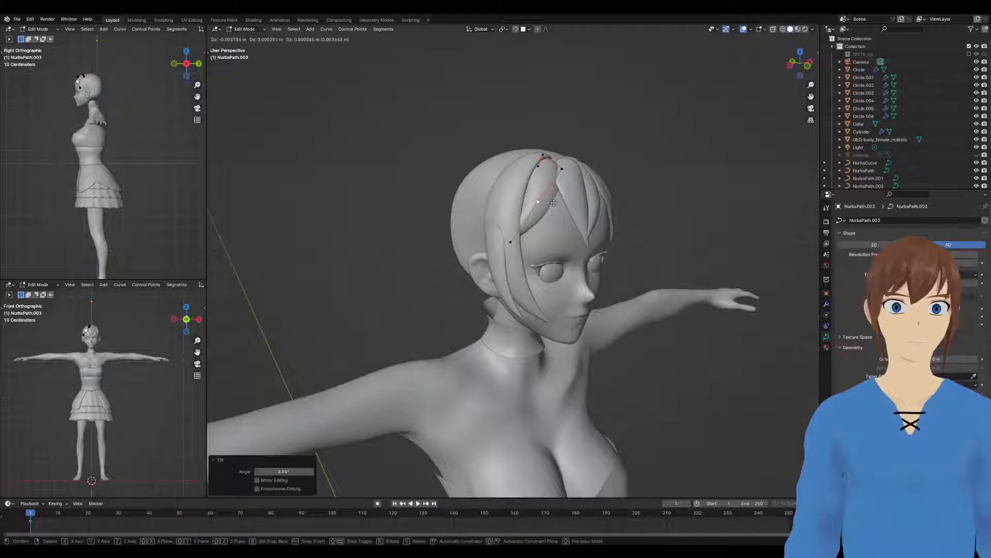
click(553, 203)
middle_drag(553, 203, 524, 173)
key(g)
click(559, 206)
Tilt the bang strand's middle control point so it lies against the head, and finish editing the strand
key(Tab)
scroll(557, 184, up, 2)
key(Tab)
click(555, 185)
scroll(557, 184, down, 2)
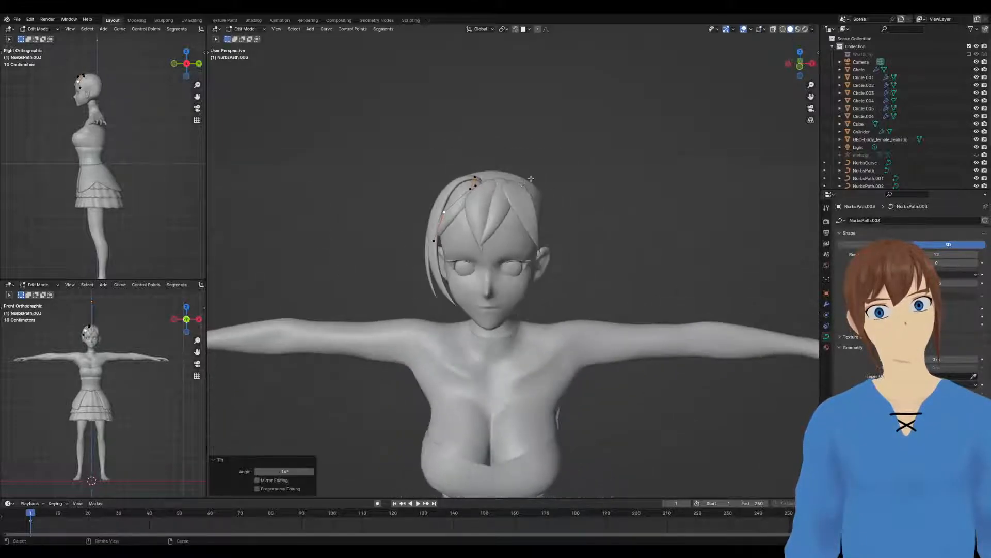
key(Tab)
Examine the overall shape of the bangs and side strands from the front, near and far
scroll(611, 161, down, 2)
middle_drag(611, 160, 616, 147)
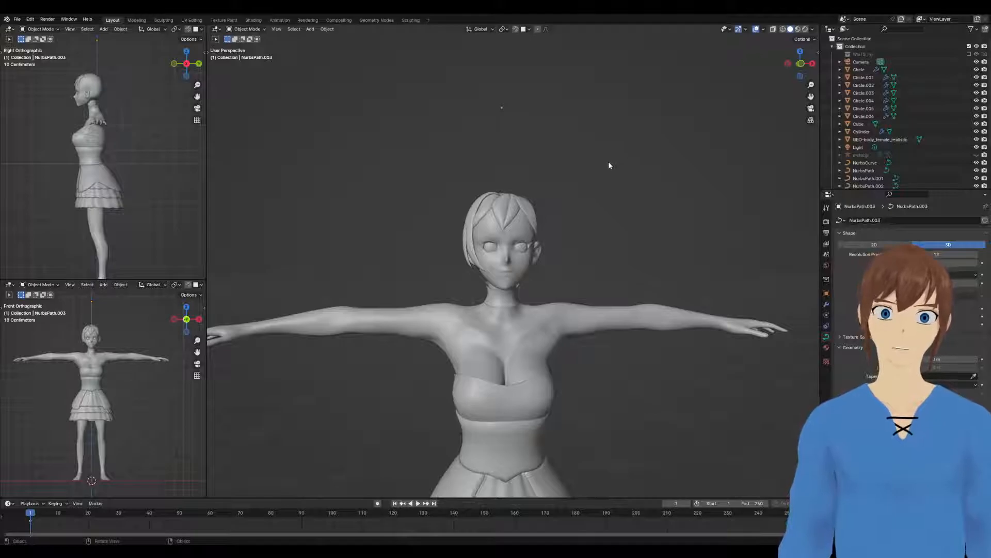
scroll(594, 160, down, 2)
scroll(585, 171, up, 5)
scroll(585, 175, down, 4)
middle_drag(591, 181, 568, 196)
scroll(594, 190, up, 6)
scroll(550, 205, up, 3)
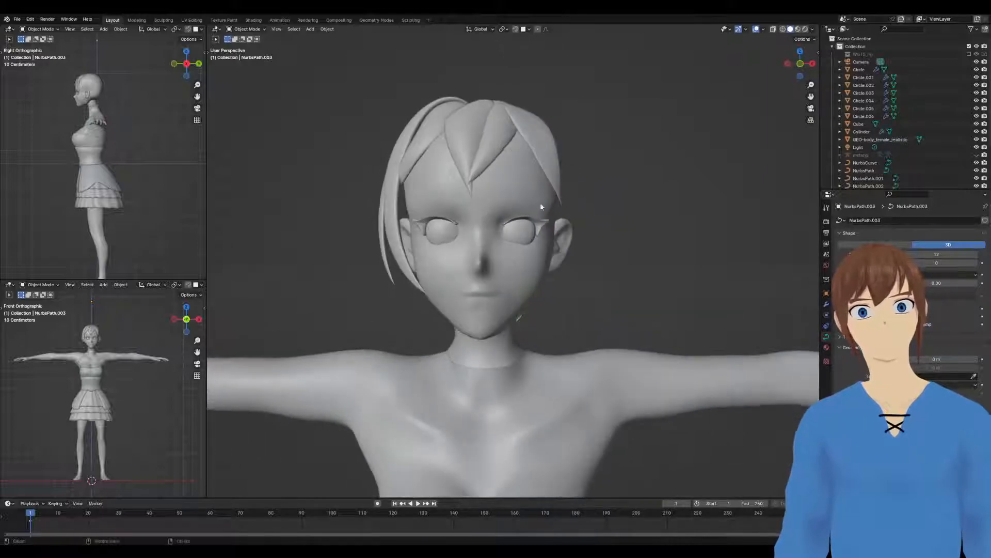
Duplicate the long side strand in place and move the copy's tip inward toward the cheek
middle_drag(392, 211, 414, 210)
click(414, 211)
key(shift+d)
right_click(424, 213)
key(Tab)
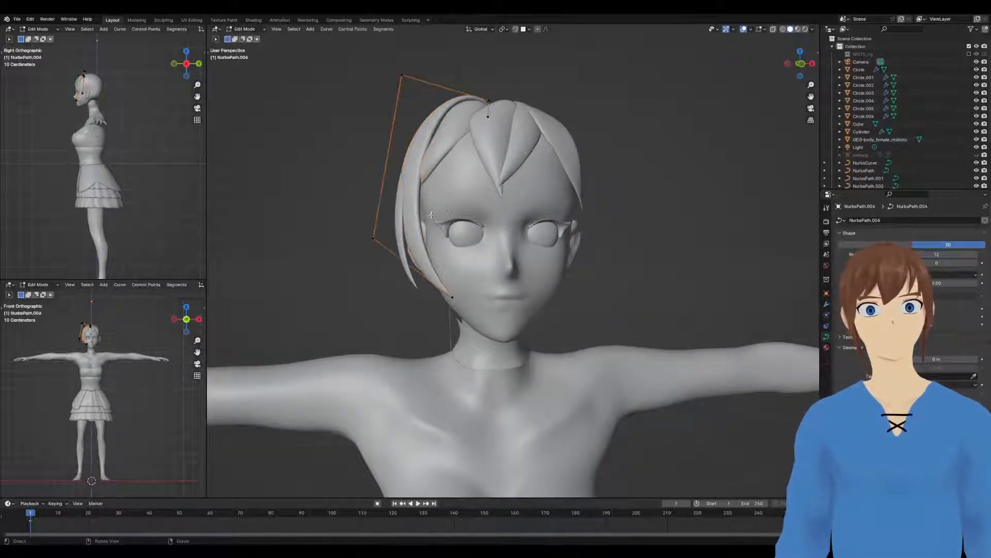
key(g)
click(465, 273)
Move the copied side strand's lower and upper control points closer to the head
click(373, 237)
key(g)
click(381, 236)
middle_drag(384, 236, 415, 254)
key(g)
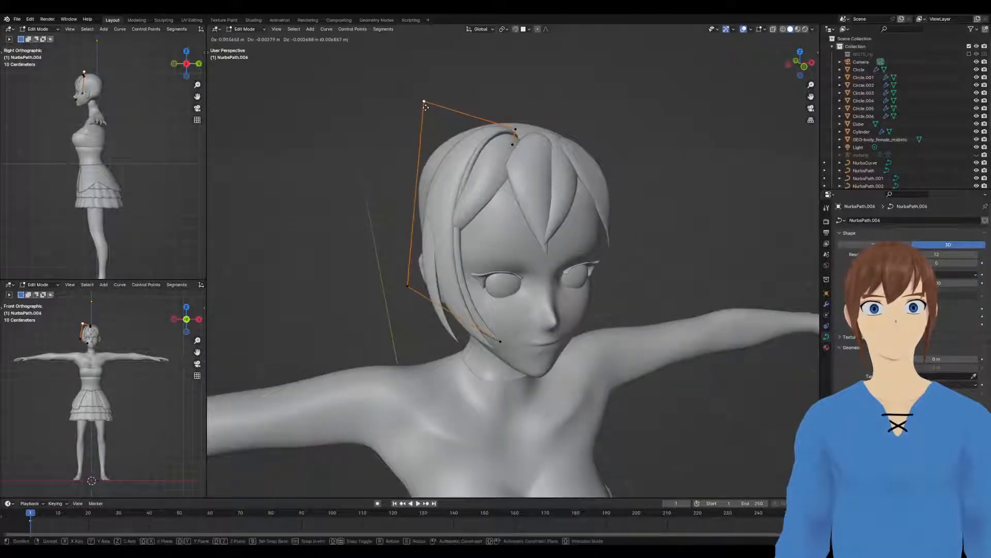
click(427, 109)
Thin the copied strand's root control points at the crown and shift them slightly
click(534, 133)
drag(499, 117, 542, 155)
key(alt+s)
click(536, 151)
key(g)
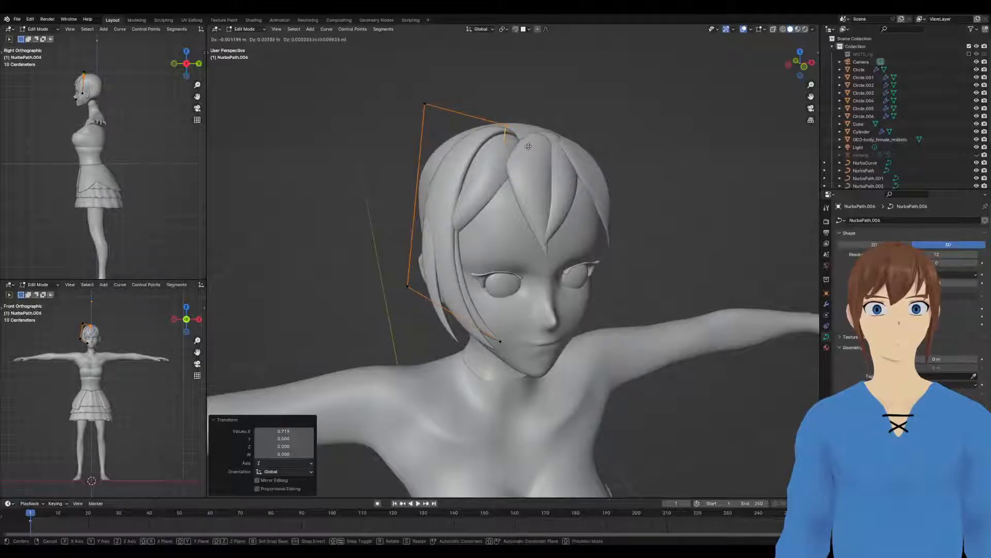
middle_drag(528, 146, 506, 173)
click(528, 196)
Reposition the copied strand's upper control point and its tip beside the cheek
click(417, 145)
key(g)
click(439, 174)
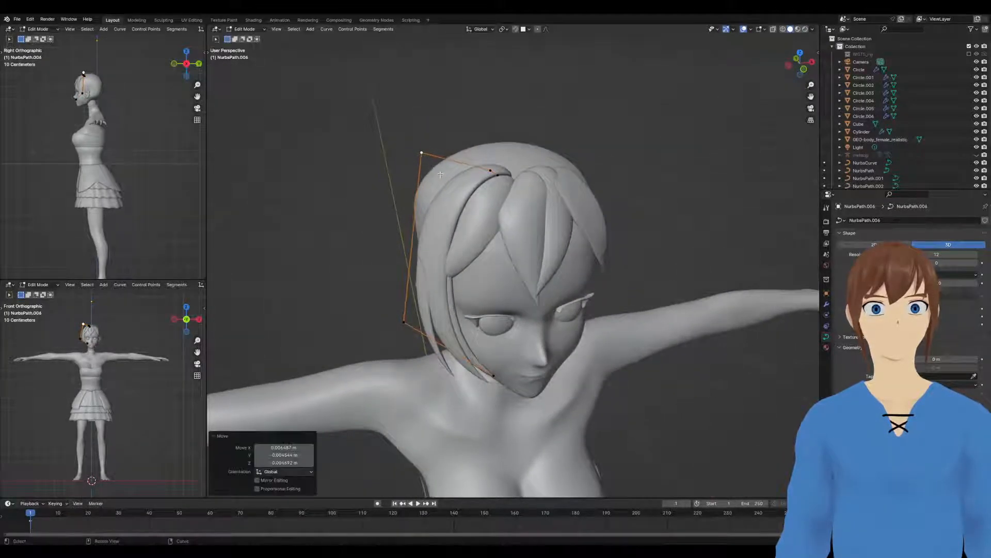
middle_drag(440, 175, 516, 289)
click(534, 304)
key(g)
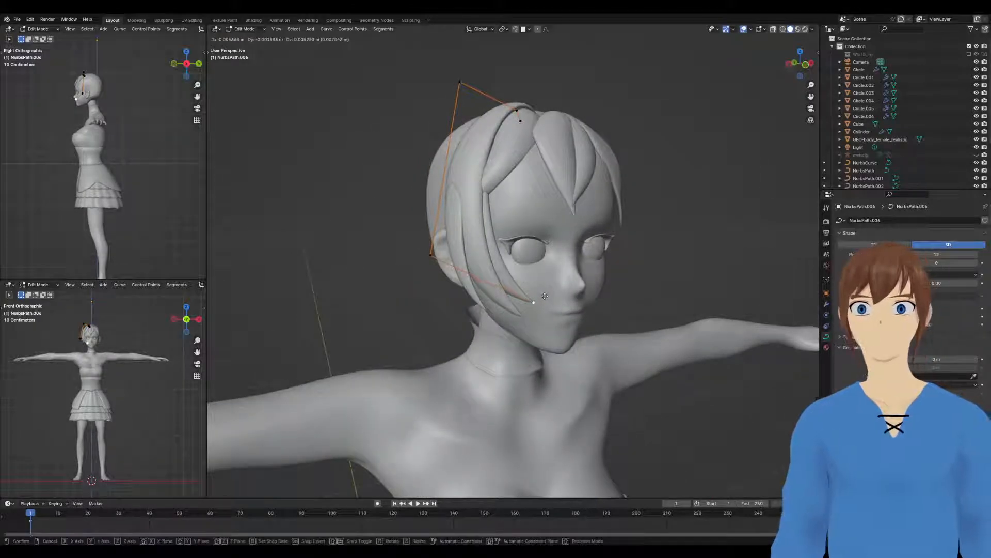
click(543, 296)
Reduce the copied strand's thickness at its lower control point
middle_drag(543, 296, 392, 253)
key(alt+s)
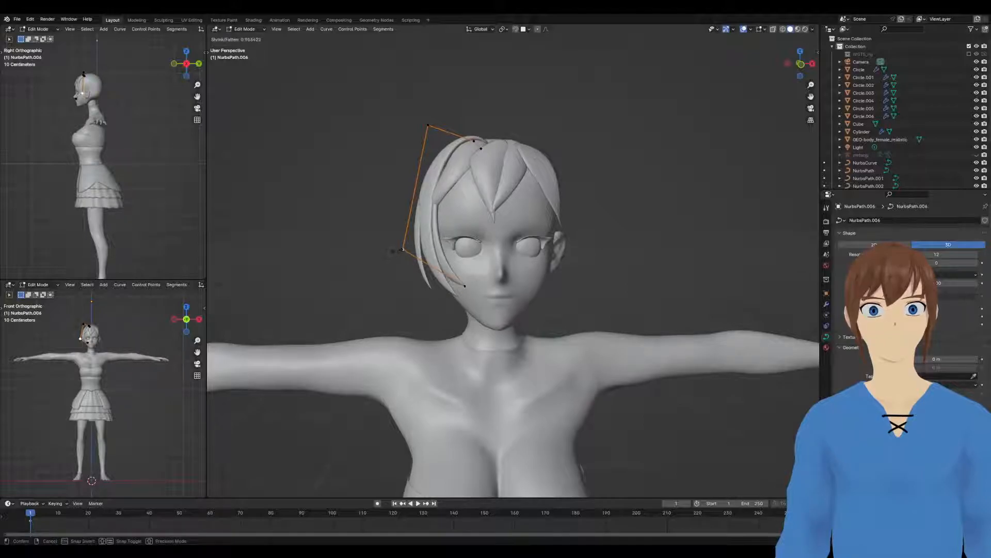
click(401, 247)
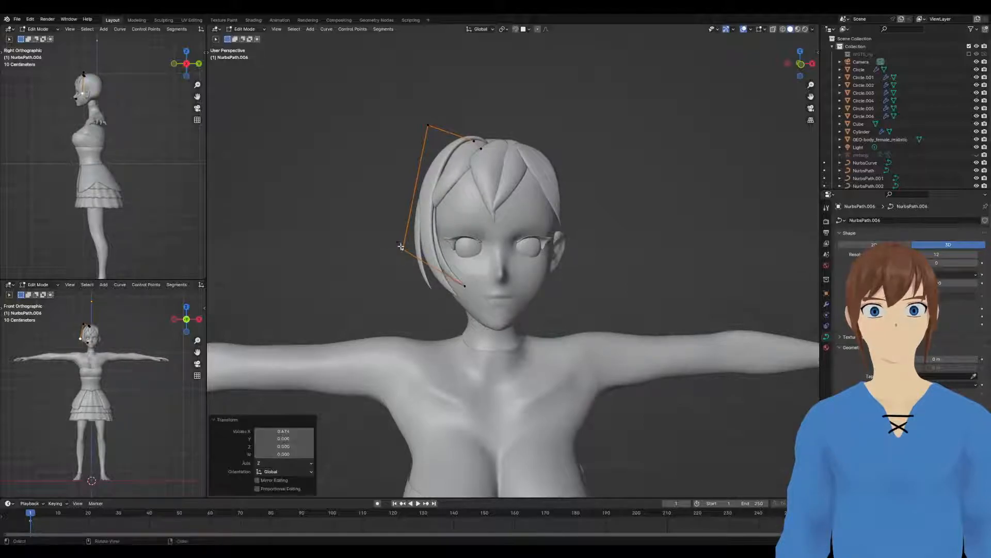
Delete the copied strand's root control points at the crown
click(429, 126)
click(496, 141)
drag(468, 132, 501, 161)
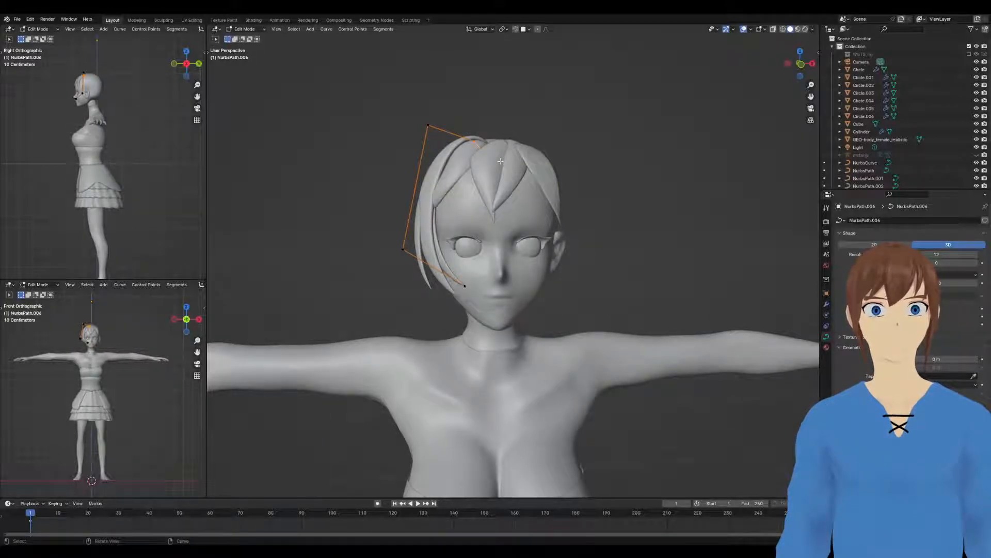
key(x)
click(487, 142)
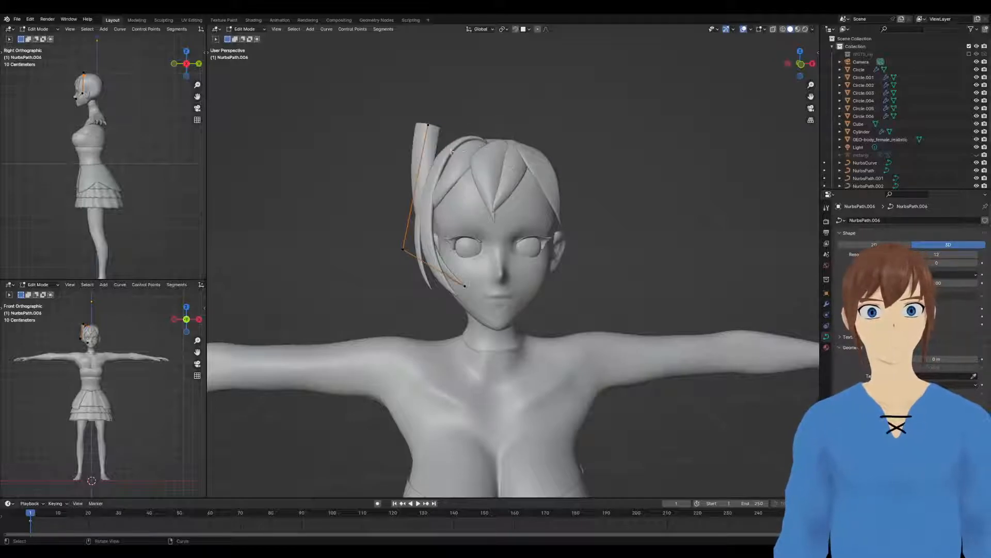
Thin the copied strand's new top end and move its lower control point inward toward the head
key(alt+s)
click(437, 140)
middle_drag(437, 140, 404, 236)
key(g)
click(419, 238)
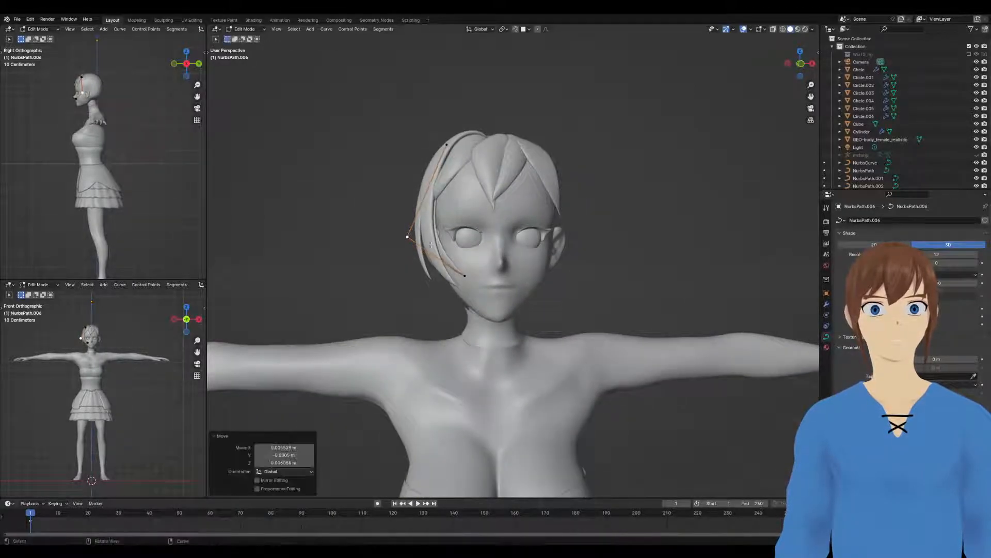
Adjust the shortened strand's tip in front of the cheek
mouse_move(468, 272)
middle_down()
mouse_move(444, 279)
mouse_move(480, 266)
middle_up()
key(g)
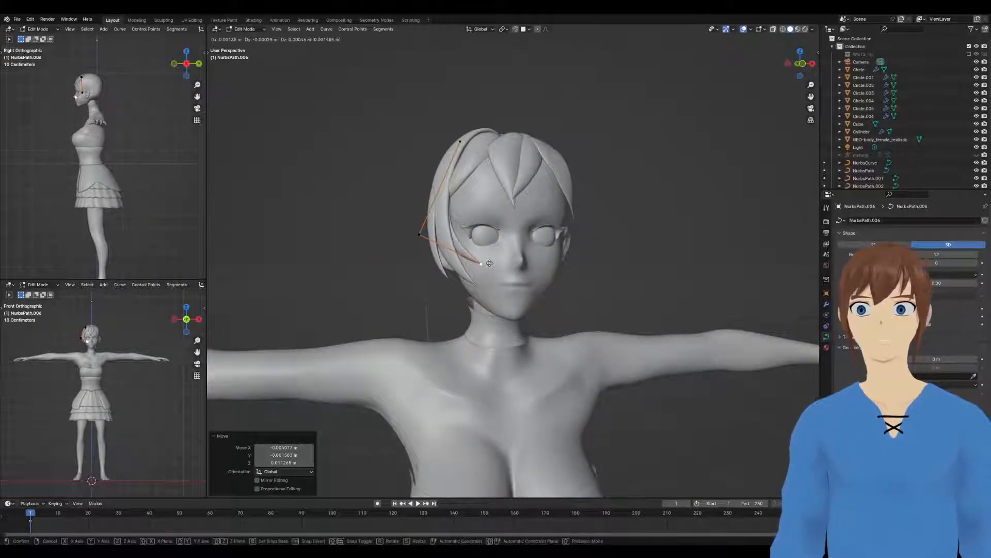
click(486, 267)
click(484, 265)
Adjust the shortened strand's lower control point, then finish editing the strand and deselect it
click(415, 236)
key(g)
click(415, 239)
mouse_move(415, 239)
middle_down()
mouse_move(380, 245)
mouse_move(406, 242)
middle_up()
key(g)
click(379, 245)
key(Tab)
click(604, 149)
middle_drag(604, 155, 606, 191)
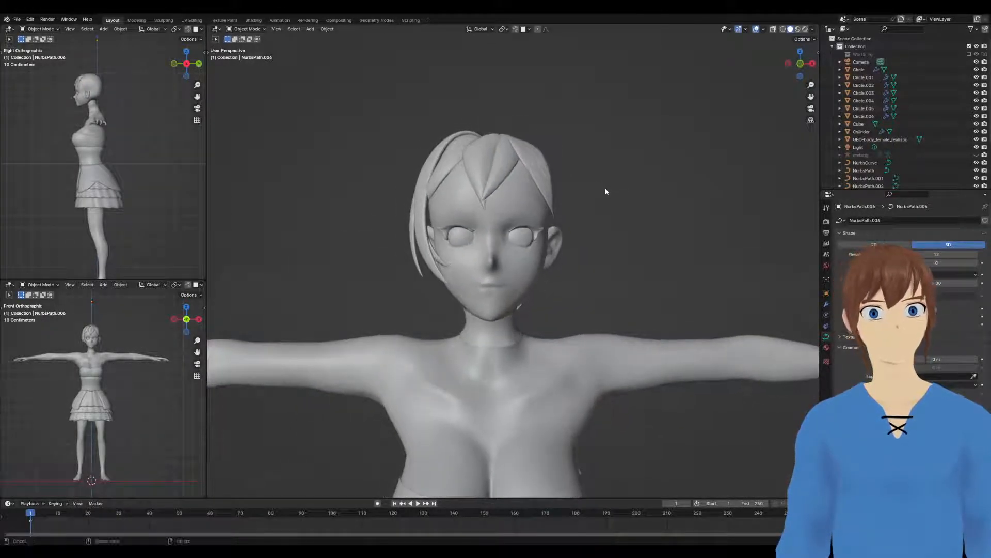
Duplicate the side strands in place and mirror the copies to the other side of the head by scaling -1 along X
middle_drag(434, 176, 509, 268)
shift+click(455, 251)
key(shift+d)
right_click(504, 259)
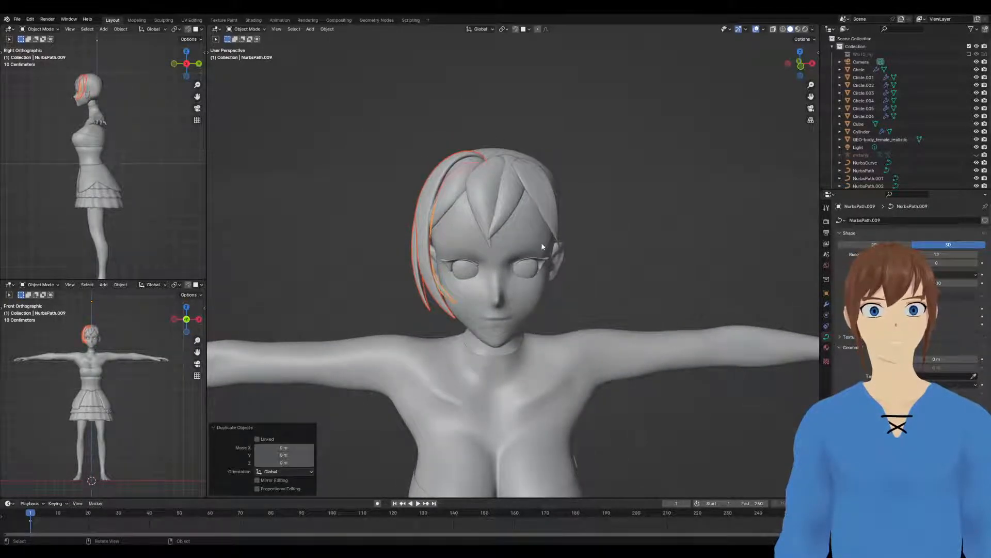
key(s)
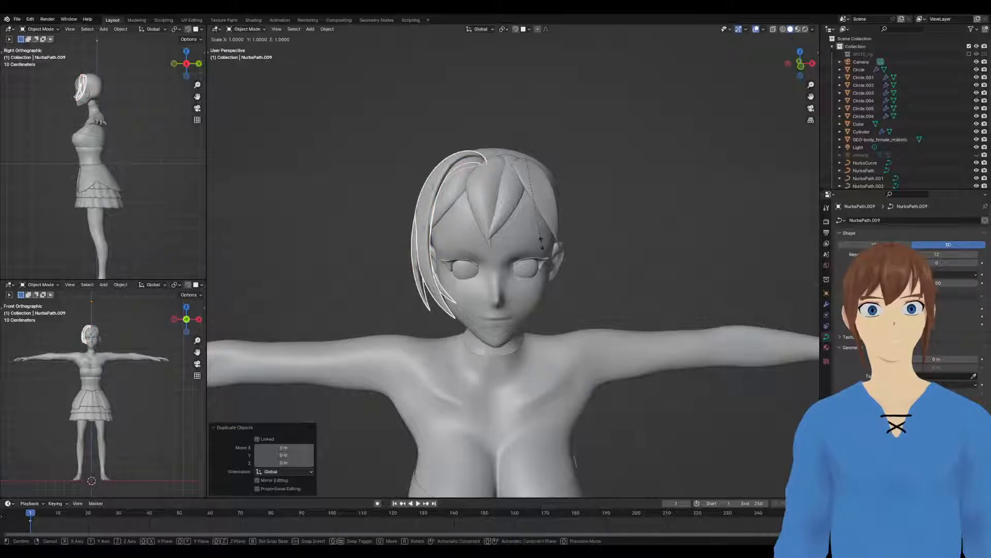
key(x)
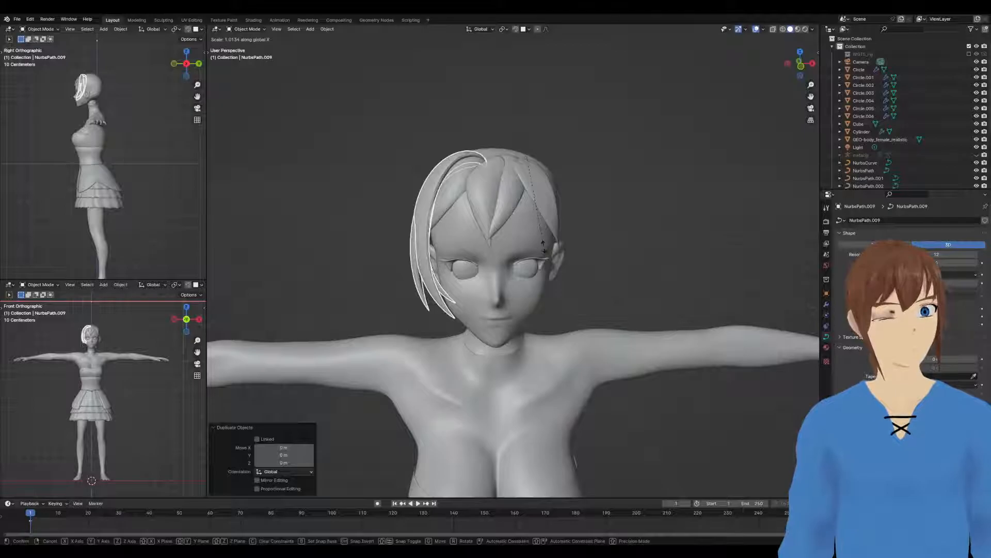
text(-1)
key(Return)
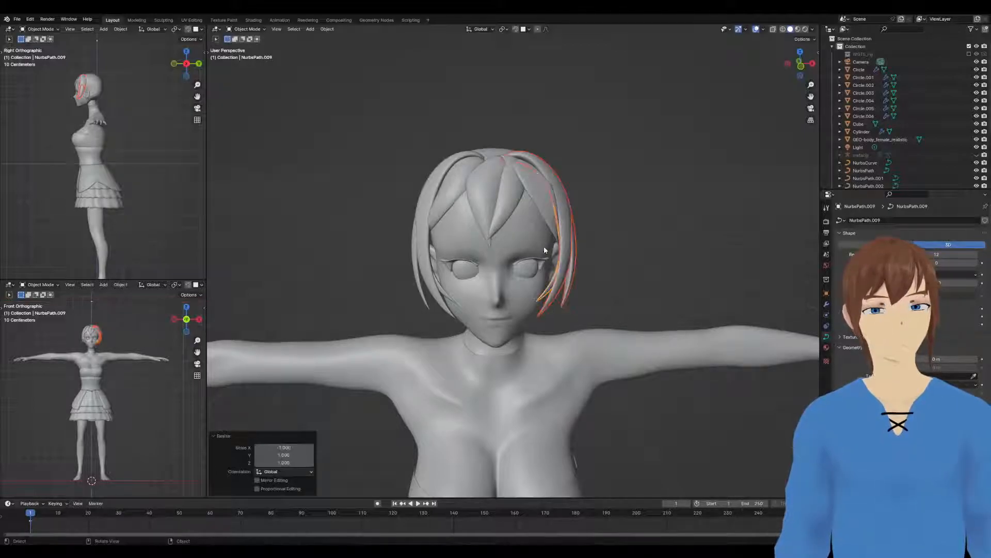
Open one of the mirrored side strands for editing and move its tip and lower control point
scroll(549, 242, down, 3)
mouse_move(549, 242)
middle_down()
mouse_move(582, 253)
mouse_move(614, 235)
mouse_move(631, 206)
mouse_move(579, 246)
mouse_move(598, 253)
mouse_move(580, 243)
mouse_move(545, 249)
middle_up()
scroll(599, 225, up, 4)
click(580, 248)
key(Tab)
key(g)
click(578, 279)
click(597, 249)
key(g)
click(597, 248)
Refine the mirrored strand's lower control point and tip from another angle and finish editing it
key(g)
click(518, 252)
click(410, 278)
key(g)
click(419, 279)
middle_drag(418, 279, 478, 274)
key(Tab)
Open another mirrored side strand for editing and adjust its lower control point and tip near the cheek
click(549, 276)
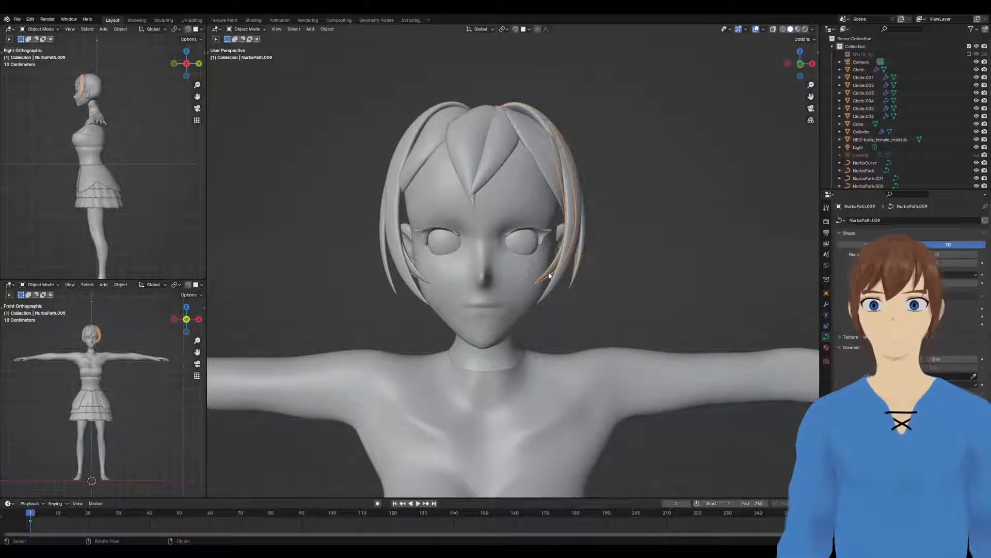
key(Tab)
key(g)
click(605, 246)
click(532, 281)
key(g)
click(529, 281)
Refine the position of the mirrored strand's tip from the side and check its fit around the face
middle_drag(530, 281, 609, 303)
key(g)
click(562, 274)
click(640, 257)
scroll(651, 259, down, 4)
scroll(604, 299, up, 3)
click(514, 258)
middle_drag(514, 257, 553, 246)
Move the mirrored side strand's root control points along X toward the hair parting
click(567, 223)
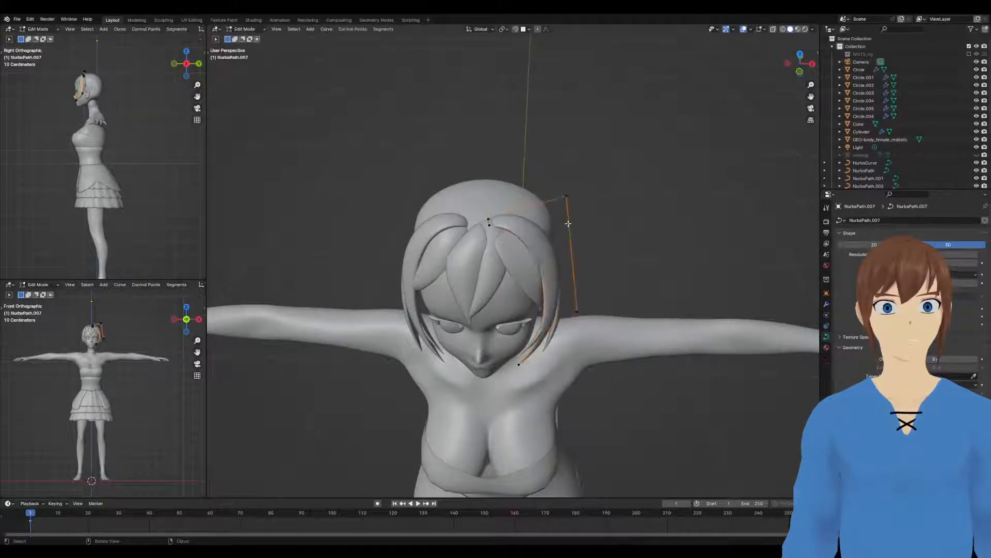
key(g)
key(x)
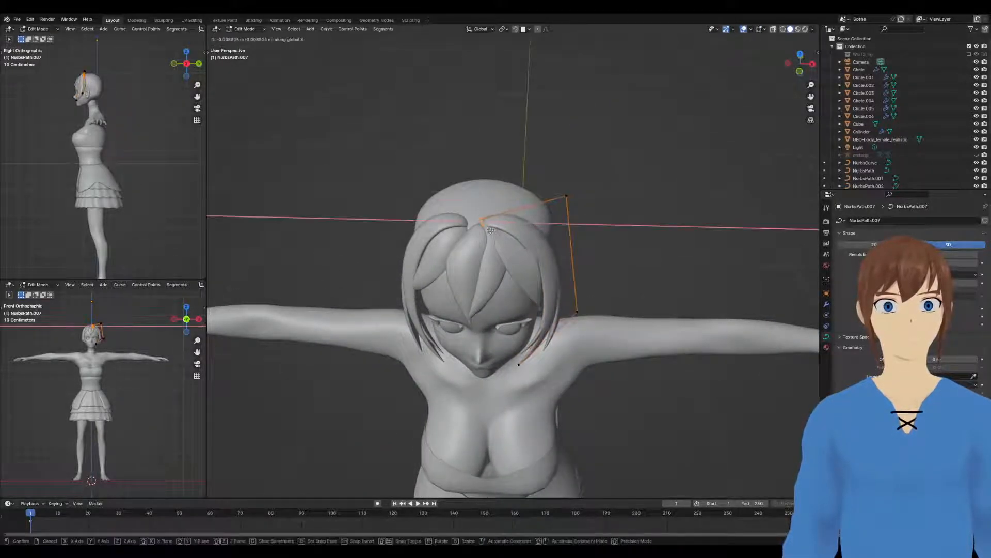
click(490, 230)
middle_drag(491, 230, 594, 183)
Switch to editing the original side strand and move its root control points along X toward the parting
key(Tab)
click(456, 141)
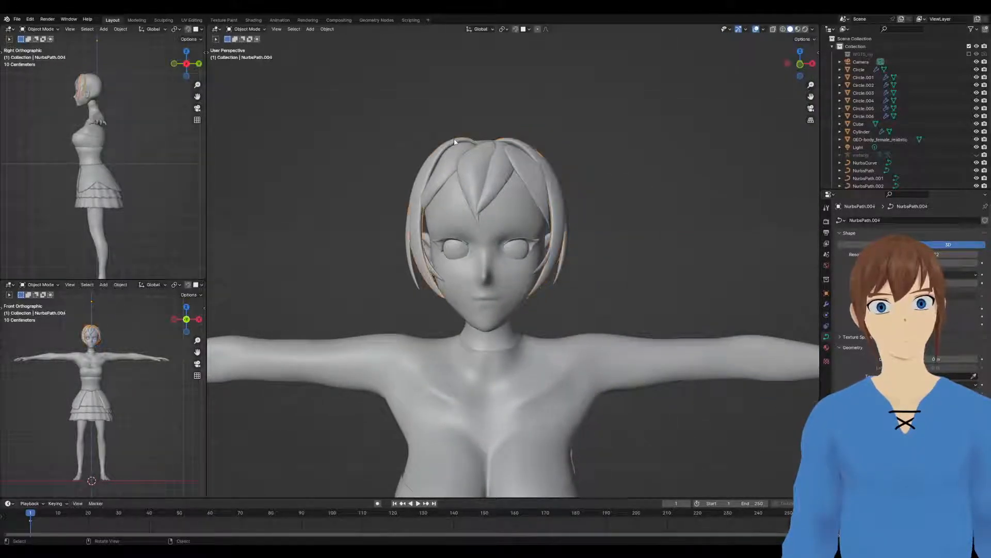
key(Tab)
middle_drag(455, 141, 471, 166)
key(g)
key(x)
click(494, 191)
Move the original side strand's upper control point slightly outward, then finish editing the strand and deselect it
click(406, 154)
key(g)
click(401, 150)
scroll(436, 182, down, 1)
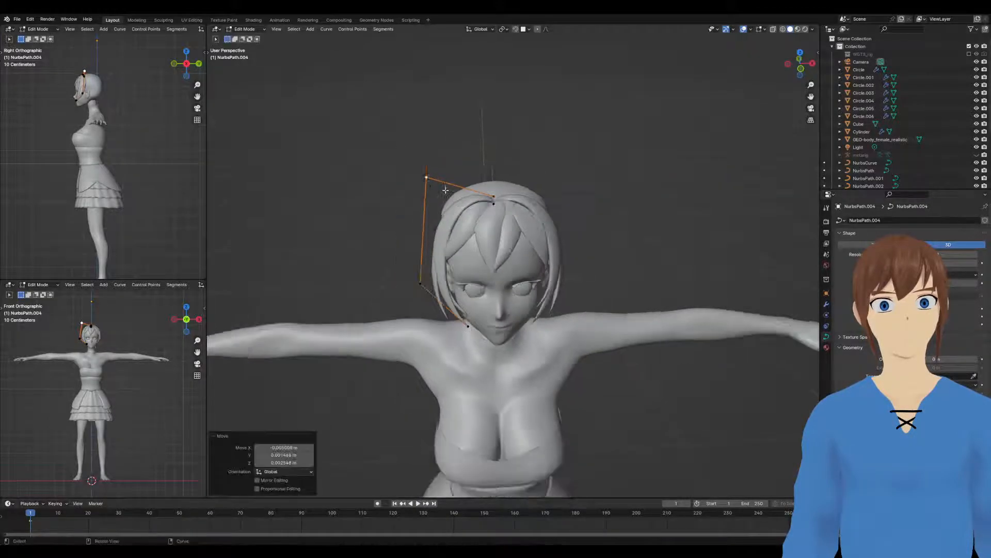
middle_drag(443, 190, 429, 166)
key(ctrl+Tab)
click(398, 166)
scroll(565, 188, down, 1)
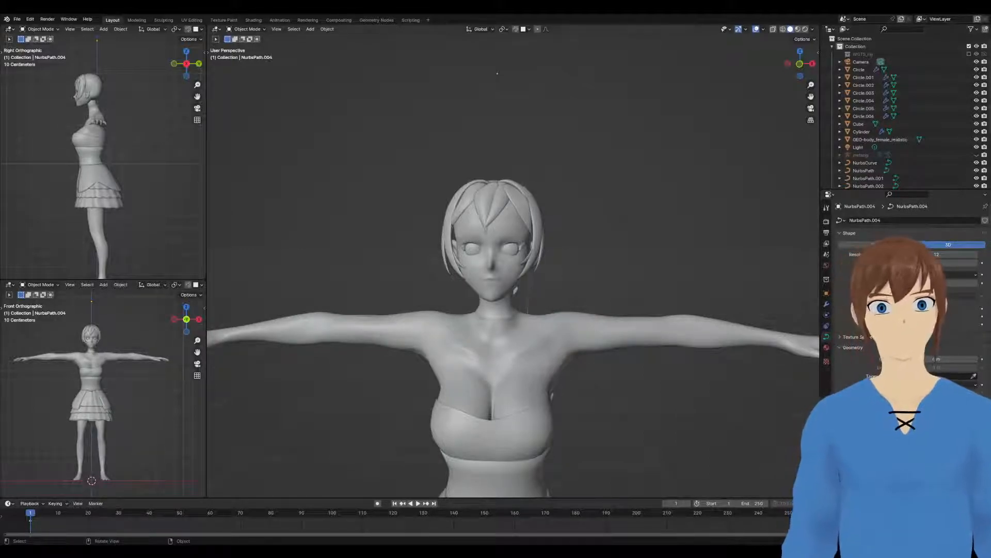
Edit the central bang strand, reposition its upper control points and adjust their tilt so it lies against the forehead
scroll(385, 201, up, 3)
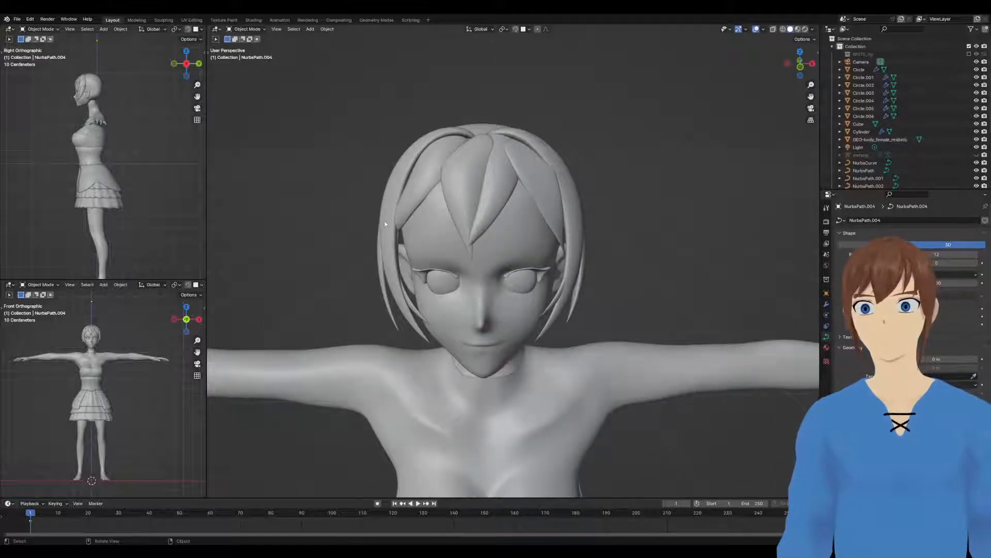
click(476, 180)
key(Tab)
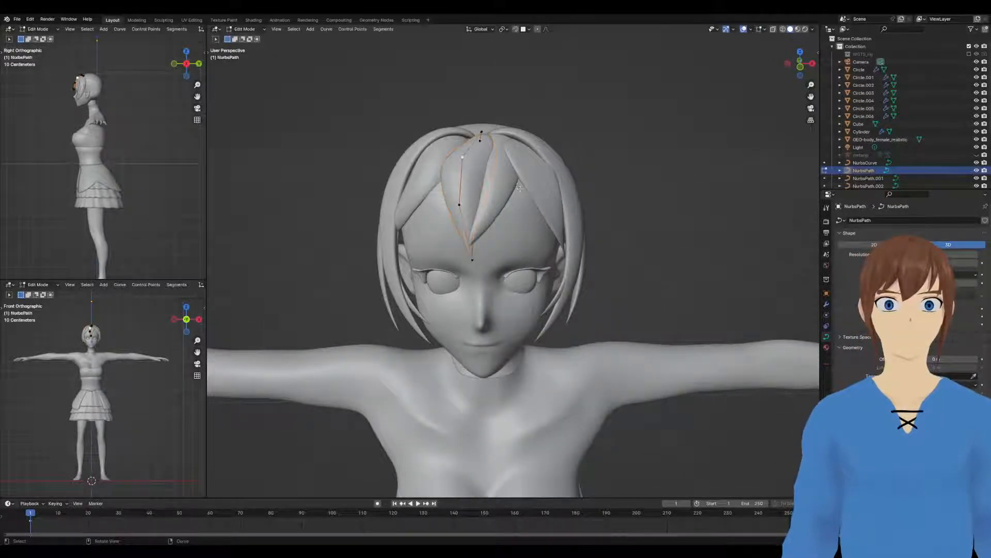
middle_drag(475, 180, 526, 206)
middle_drag(485, 169, 490, 147)
key(g)
click(464, 171)
click(474, 190)
key(ctrl+t)
click(494, 183)
Move two more of the central bang strand's control points to smooth its curve, then finish editing
key(g)
click(485, 163)
click(492, 207)
key(g)
click(494, 205)
middle_drag(494, 205, 522, 202)
key(Tab)
Open a neighbouring bang strand for editing, adjust a control point's thickness and reposition it around the head
click(481, 175)
middle_drag(481, 174, 518, 138)
key(Tab)
key(g)
click(610, 182)
key(alt+s)
click(616, 195)
key(g)
click(603, 178)
Shape the bang strand on the character's right by moving its middle and lower control points closer to the head
key(g)
click(579, 184)
click(515, 137)
click(421, 161)
key(g)
click(416, 160)
Shift the right-hand bang strand's root control points along X to the hair parting and adjust the tilt near the root
middle_drag(525, 188, 478, 260)
click(475, 262)
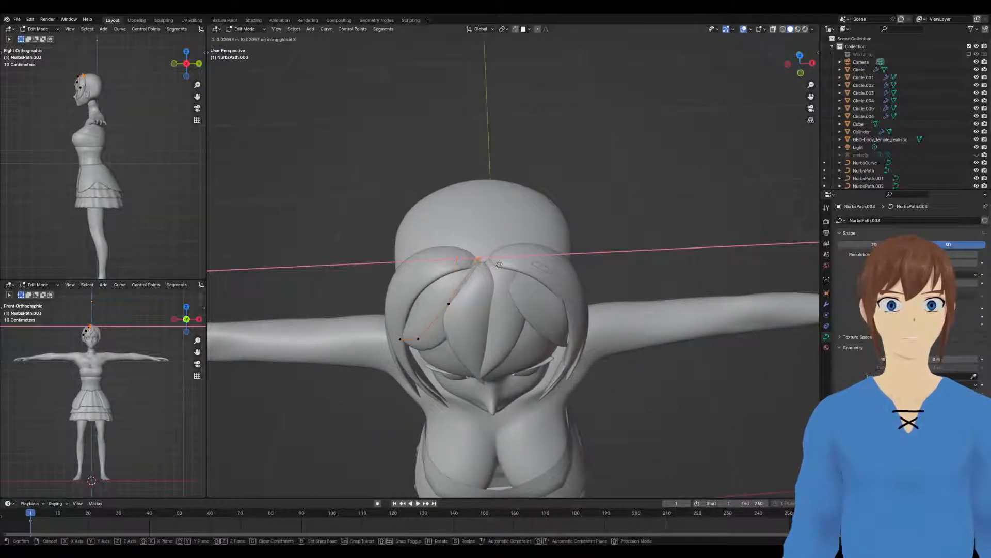
click(499, 264)
middle_drag(498, 263, 535, 222)
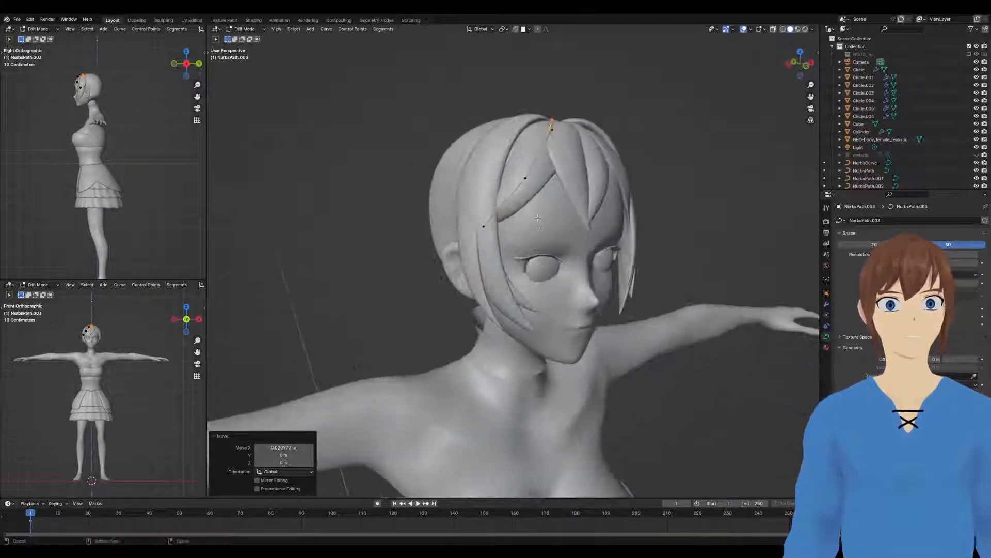
click(551, 130)
middle_drag(557, 166, 575, 172)
key(ctrl+t)
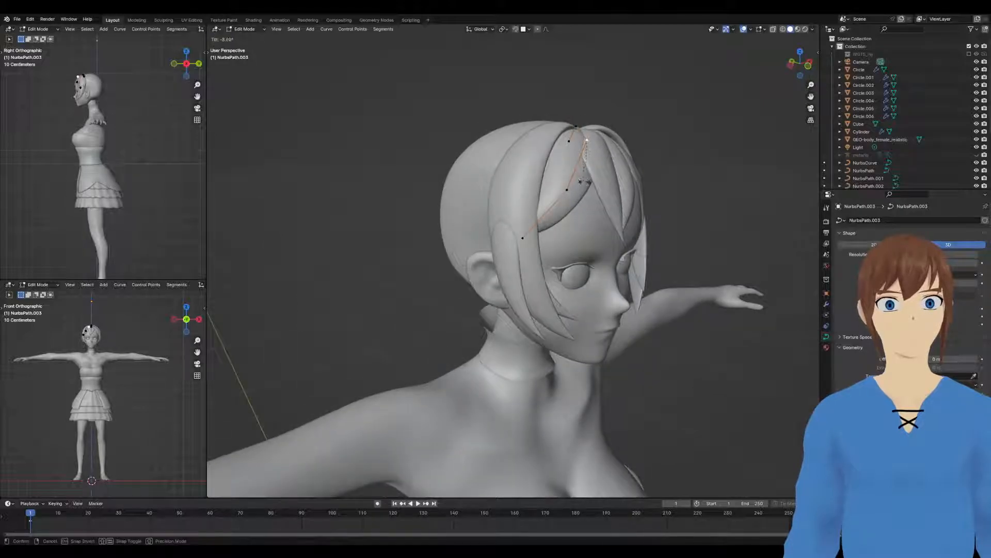
click(568, 172)
Move and tilt the middle control point of the strand on the character's right, then finish editing and deselect it
click(567, 192)
key(g)
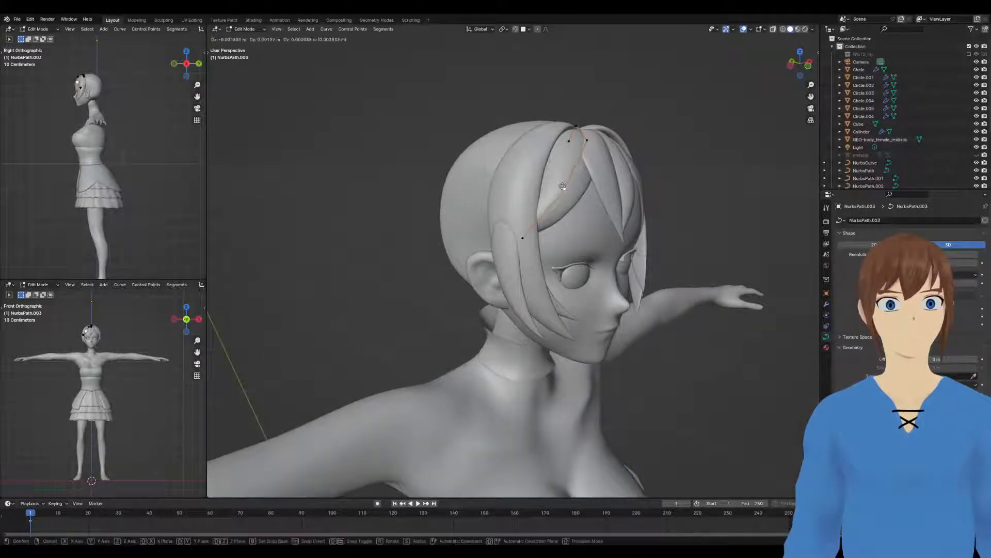
click(568, 210)
middle_drag(577, 205, 561, 189)
key(ctrl+t)
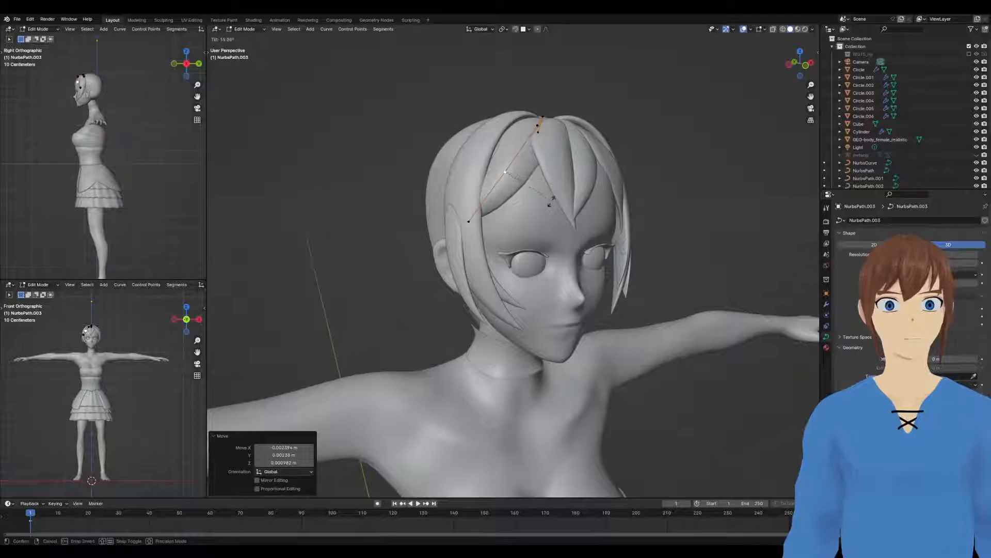
click(552, 201)
key(Tab)
middle_drag(618, 95, 560, 152)
Edit the central bang strand, nudge its upper control point from the side and tilt it about -20.4°
click(541, 192)
key(Tab)
middle_drag(515, 205, 602, 162)
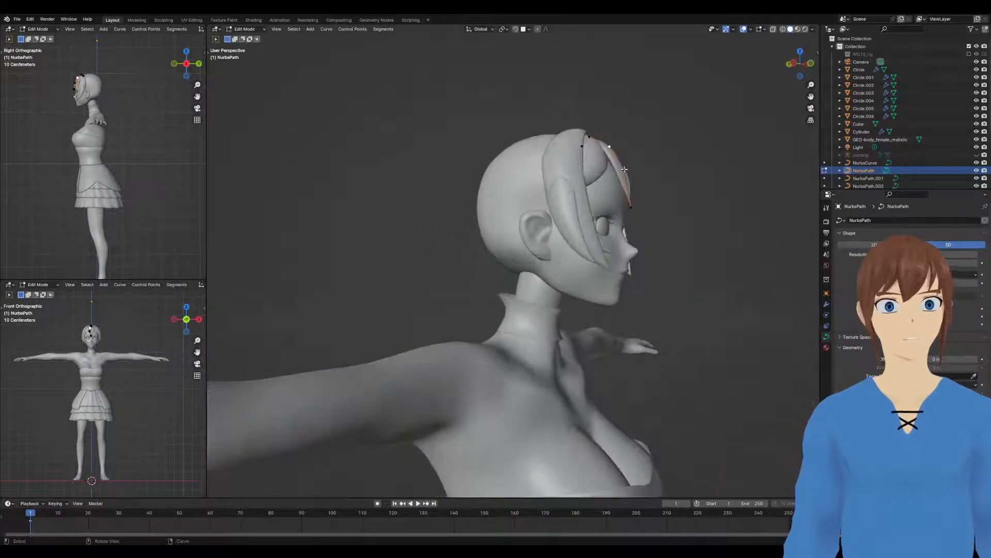
key(g)
click(615, 151)
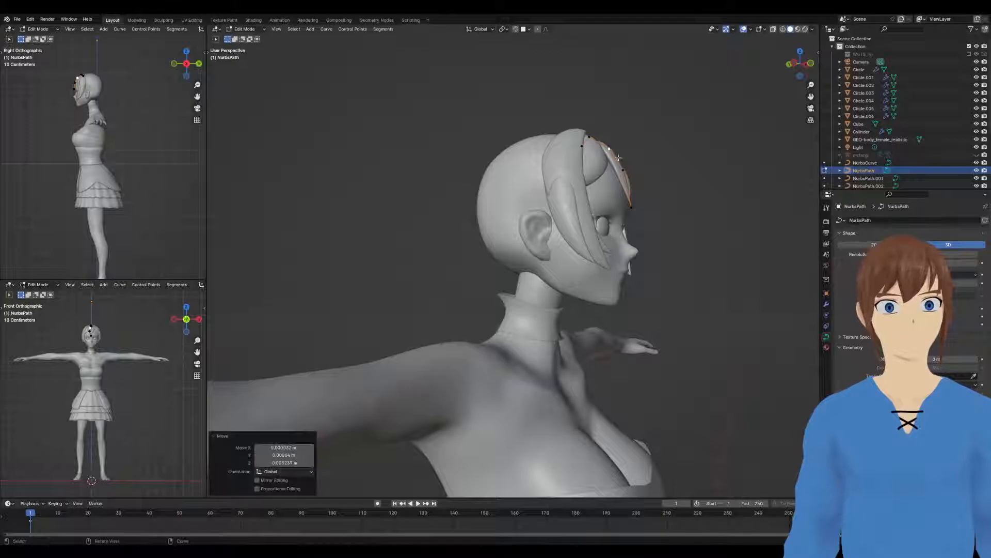
middle_drag(633, 166, 548, 178)
key(ctrl+t)
click(563, 161)
Move the central bang strand's middle and upper control points slightly outward and fine-tune their tilt
key(g)
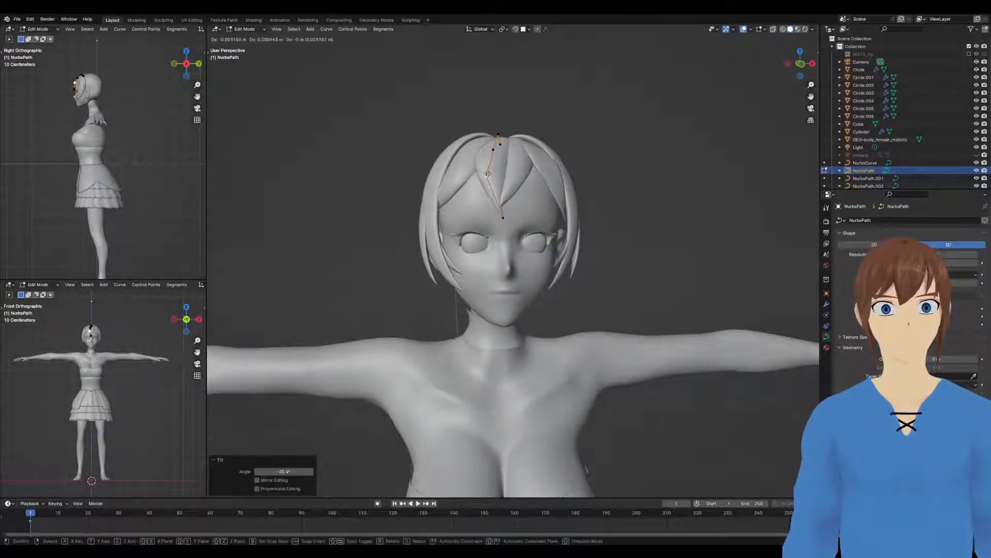
click(489, 173)
click(494, 150)
key(g)
middle_drag(495, 151, 523, 162)
click(525, 159)
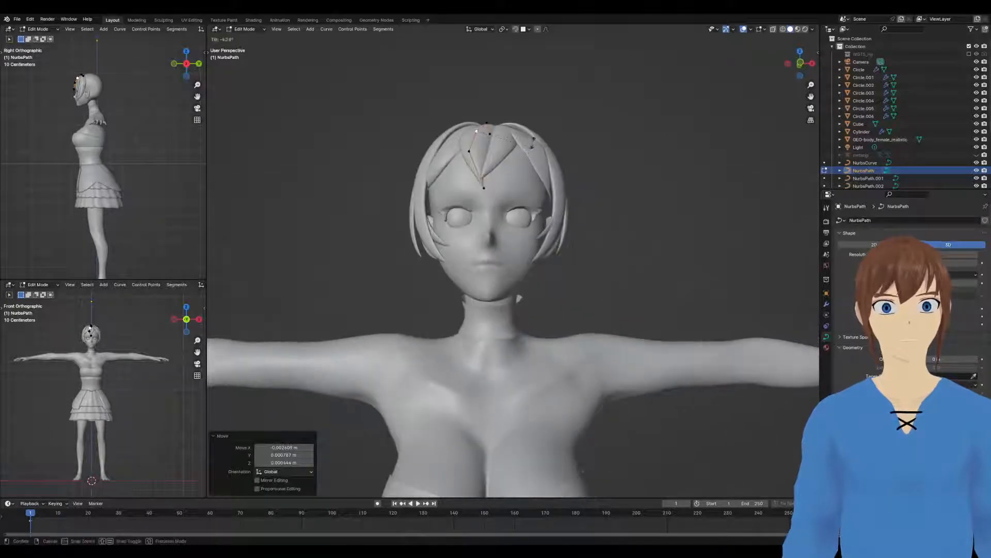
key(ctrl+t)
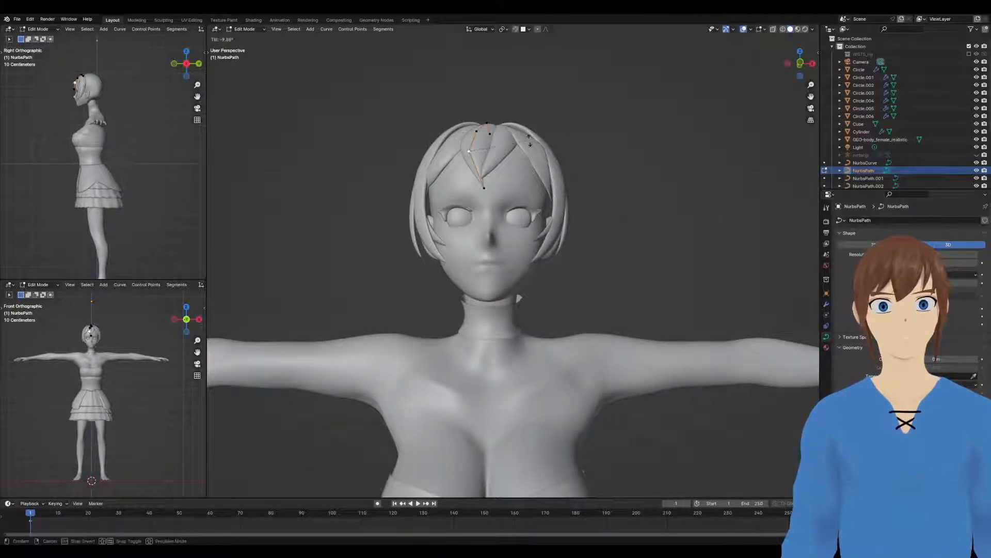
click(478, 154)
Reposition a central bang strand control point from another angle, then finish editing the strand
middle_drag(477, 154, 631, 155)
middle_drag(598, 186, 566, 179)
key(g)
click(537, 211)
key(Tab)
Edit the second central bang strand beside it and reposition its control points along the forehead
click(509, 181)
key(Tab)
key(g)
click(500, 188)
click(545, 173)
click(517, 204)
middle_drag(521, 204, 541, 228)
key(g)
click(560, 207)
key(g)
key(y)
key(x)
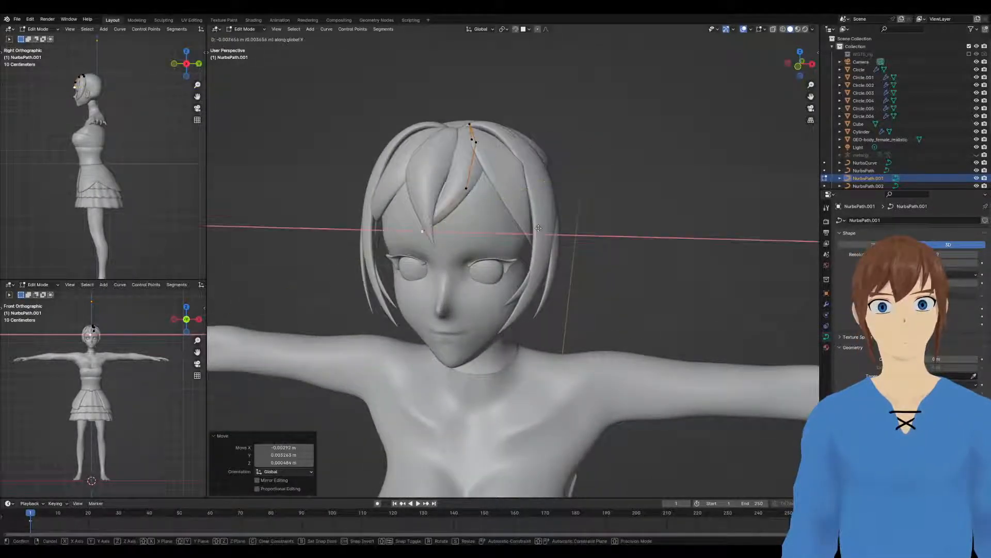
key(Escape)
Nudge the second central strand's middle control point to refine its curve over the forehead
middle_drag(468, 189, 479, 191)
key(g)
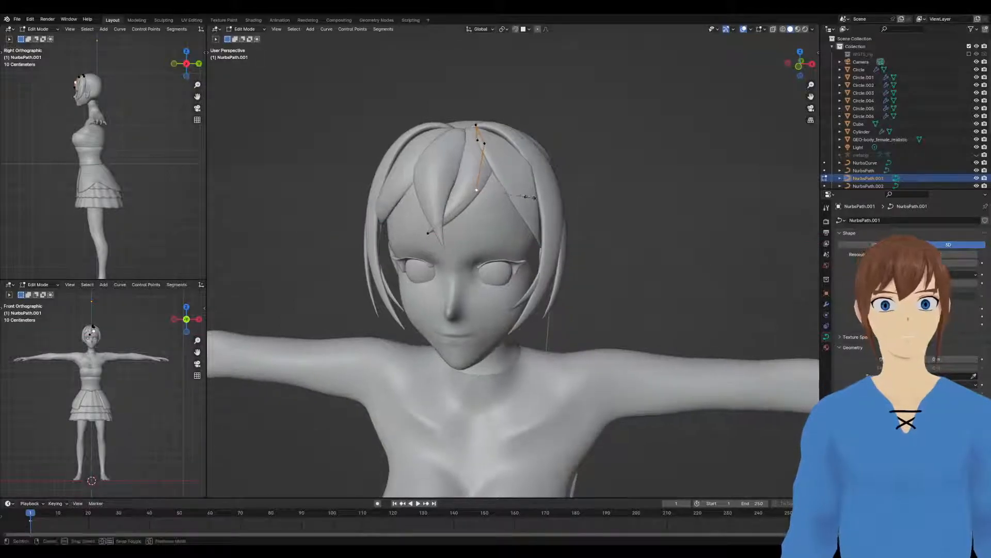
click(474, 193)
key(g)
click(472, 191)
Move the second central strand's upper control point at the parting, then finish editing and deselect the strand
click(488, 143)
middle_drag(490, 142, 518, 73)
key(g)
click(496, 155)
key(Tab)
click(629, 87)
middle_drag(629, 87, 611, 182)
Edit the bang strand on the character's left, move its upper control point, and tilt all of its points together
click(517, 180)
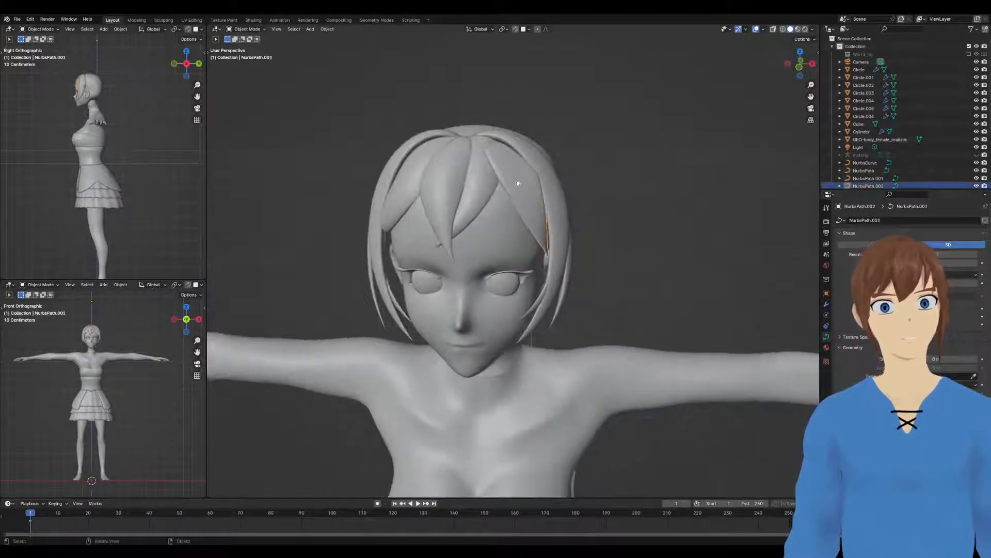
key(Tab)
middle_drag(555, 166, 583, 172)
click(565, 128)
key(g)
click(573, 128)
key(a)
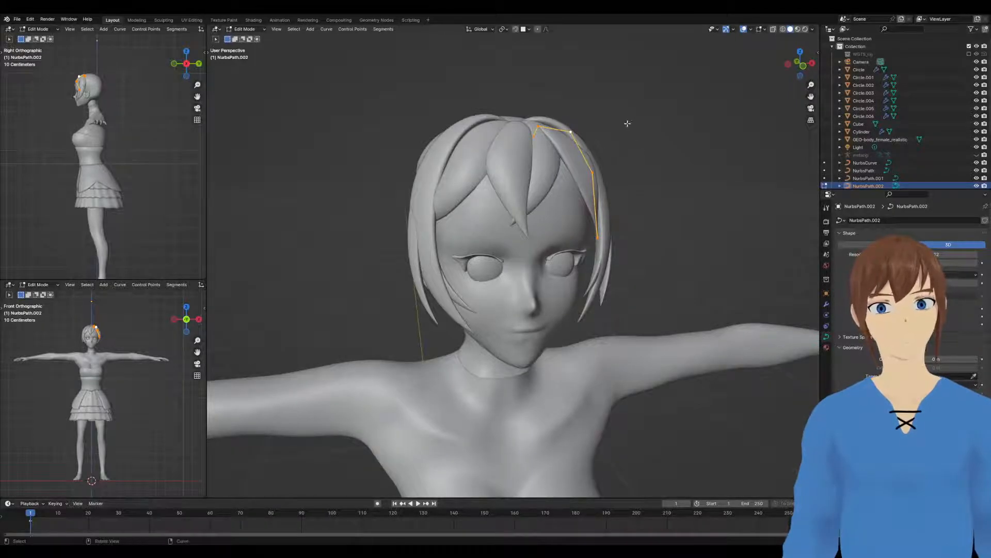
key(ctrl+t)
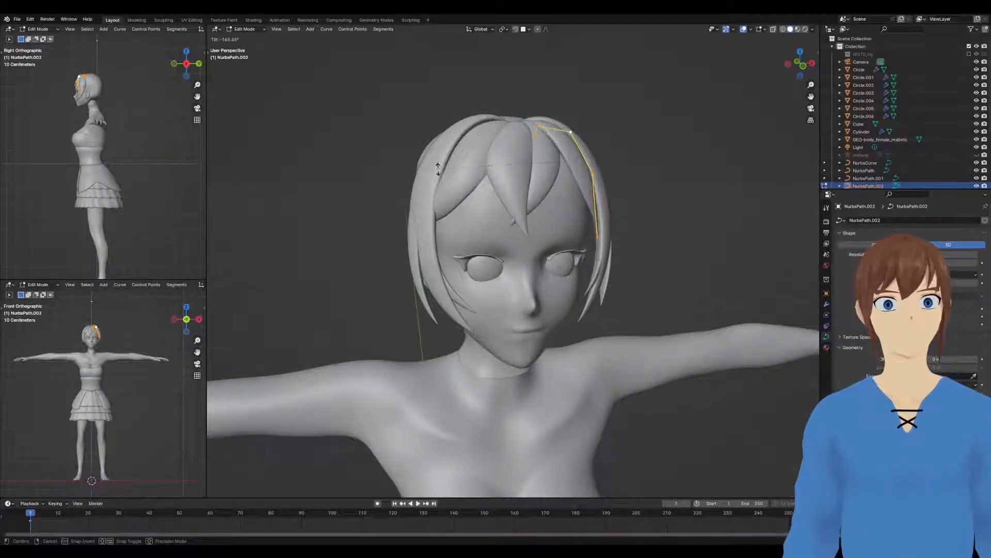
click(465, 182)
Move the left-hand bang strand's middle and tip control points so it follows the side of the forehead
middle_drag(599, 187, 476, 210)
scroll(542, 202, up, 1)
click(444, 214)
key(g)
click(471, 211)
click(433, 289)
key(g)
click(443, 284)
Refine the left-hand bang strand's middle control point from the side, then finish editing the strand
middle_drag(443, 284, 461, 281)
click(428, 206)
key(g)
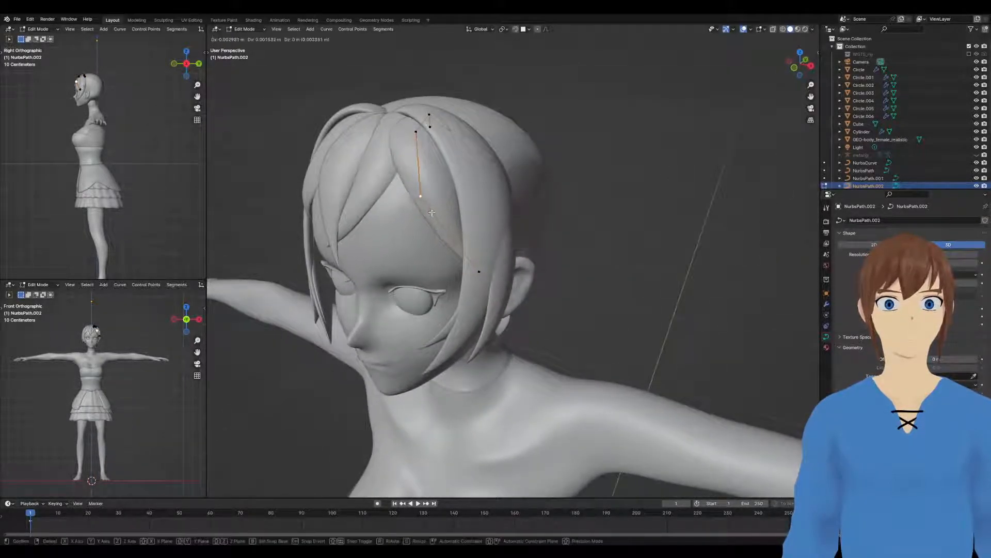
click(433, 207)
middle_drag(434, 207, 506, 218)
scroll(568, 218, down, 2)
key(Tab)
scroll(661, 196, down, 3)
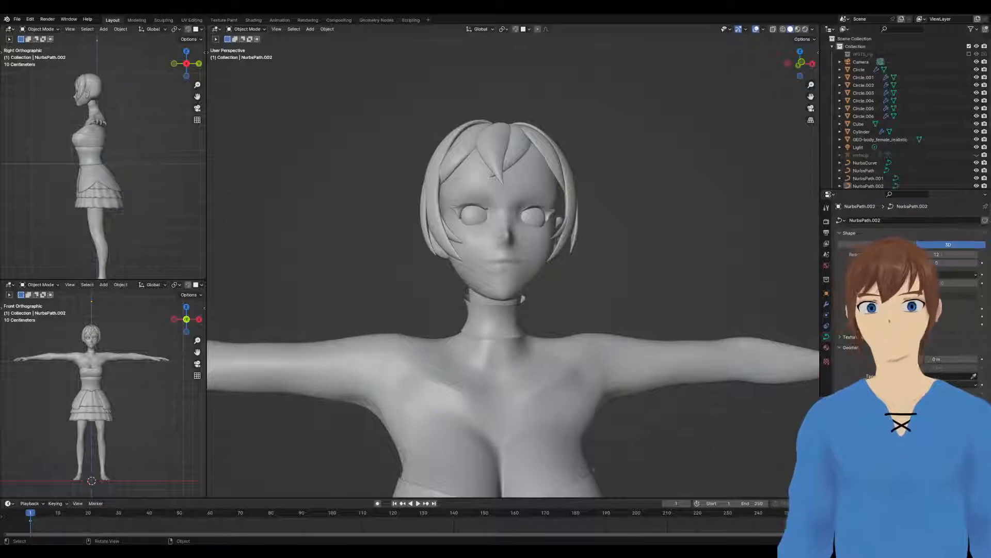
Reopen the central bang strand for editing and reposition its upper control points
middle_drag(426, 150, 478, 136)
click(459, 168)
key(Tab)
key(g)
click(370, 177)
key(g)
click(472, 132)
Fine-tune the central bang strand's middle and root control points where it overlaps its neighbour, then finish editing
click(506, 172)
key(g)
click(501, 169)
middle_drag(499, 167, 506, 149)
click(496, 140)
key(g)
click(515, 145)
click(500, 158)
key(Tab)
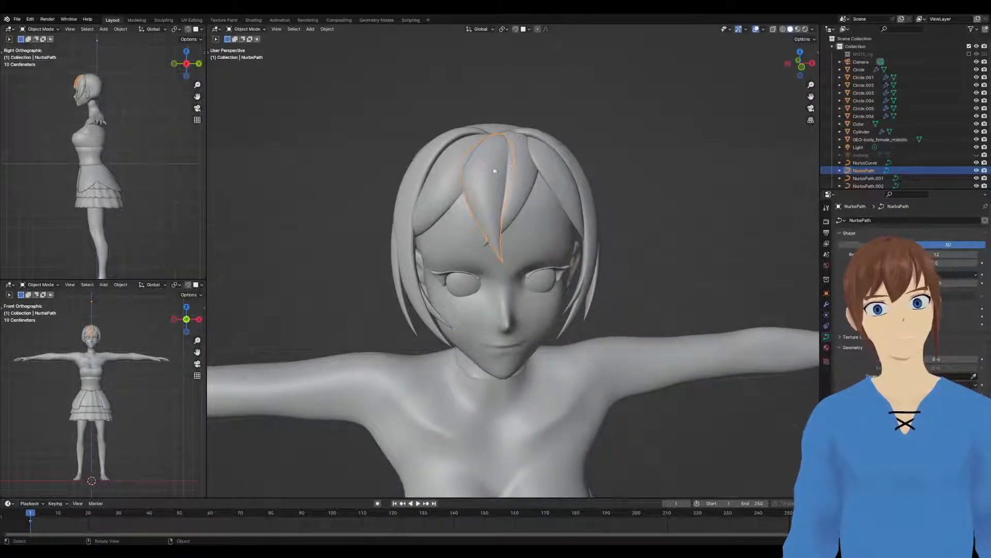
click(519, 172)
shift+click(493, 173)
middle_drag(562, 170, 544, 158)
click(573, 118)
scroll(540, 142, down, 5)
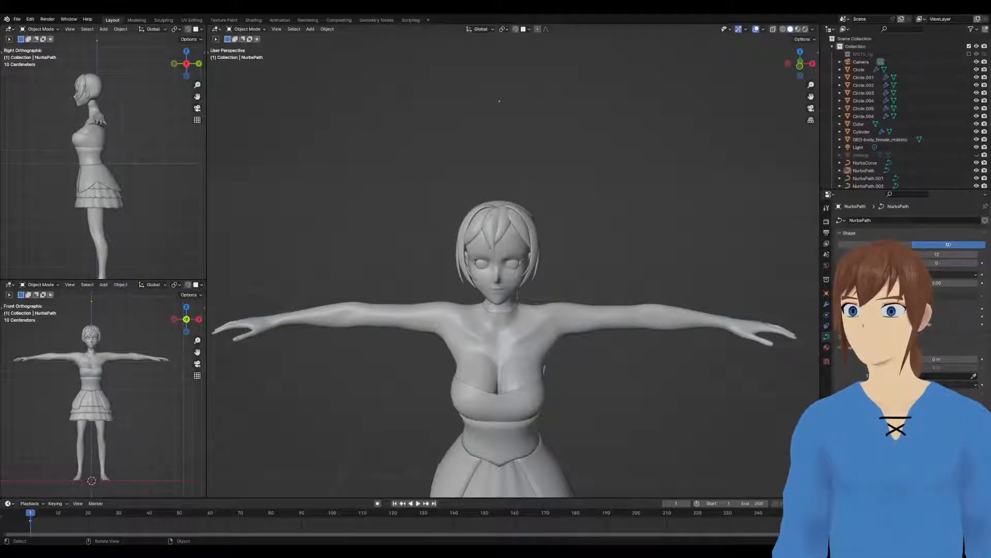
Add a UV sphere and scale it down to roughly the size of the head
middle_drag(567, 176, 445, 217)
key(shift+a)
mouse_move(527, 179)
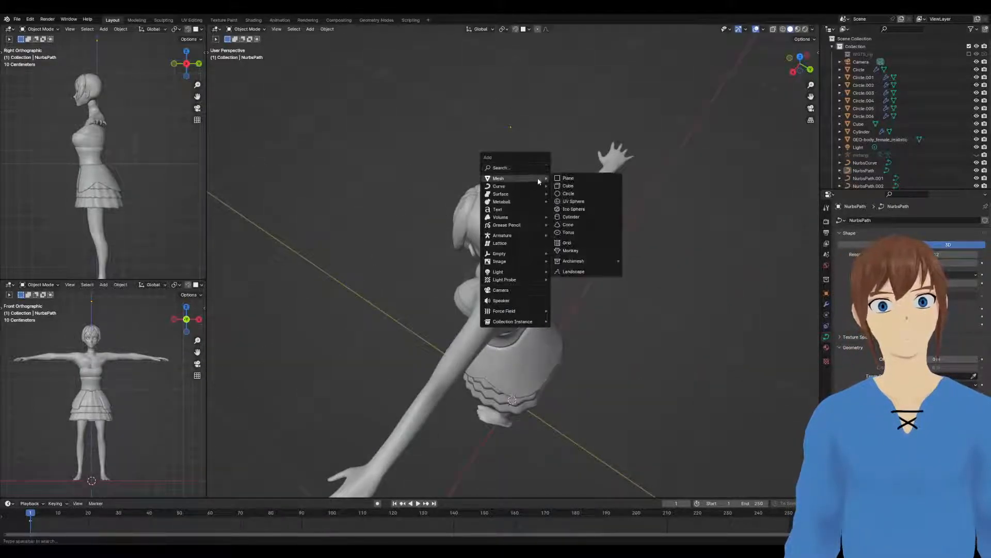
click(578, 200)
key(s)
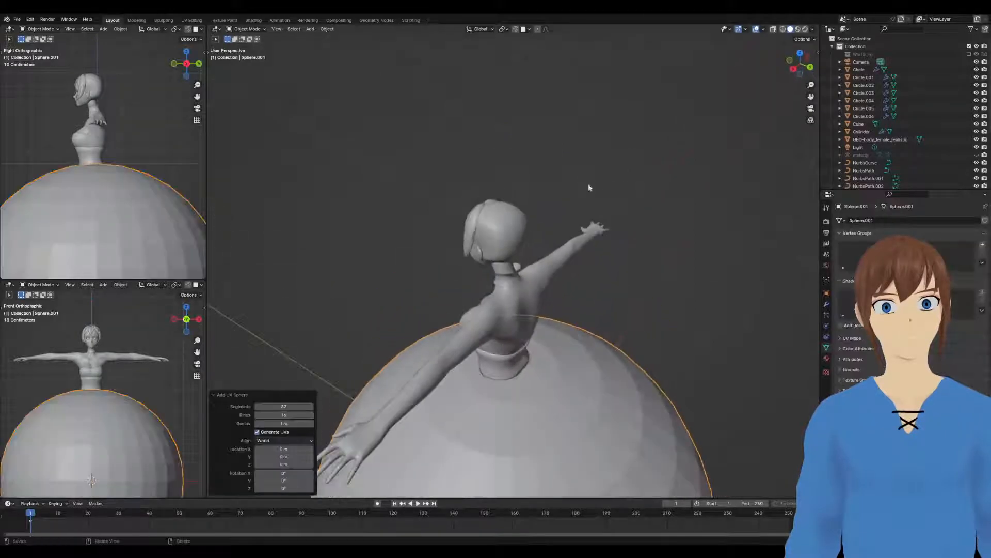
click(562, 110)
key(s)
click(548, 235)
Move the sphere along Y and Z onto the back of the head and scale it to cover the skull
mouse_move(550, 238)
middle_down()
mouse_move(598, 202)
mouse_move(548, 187)
mouse_move(485, 206)
mouse_move(706, 212)
mouse_move(600, 215)
middle_up()
scroll(584, 211, up, 1)
key(g)
key(y)
click(580, 199)
key(g)
key(z)
click(578, 190)
key(s)
click(584, 195)
Switch the hair sphere to sculpting with X symmetry and pull its back surface into shape using the Grab brush at a 172 px radius
key(ctrl+Tab)
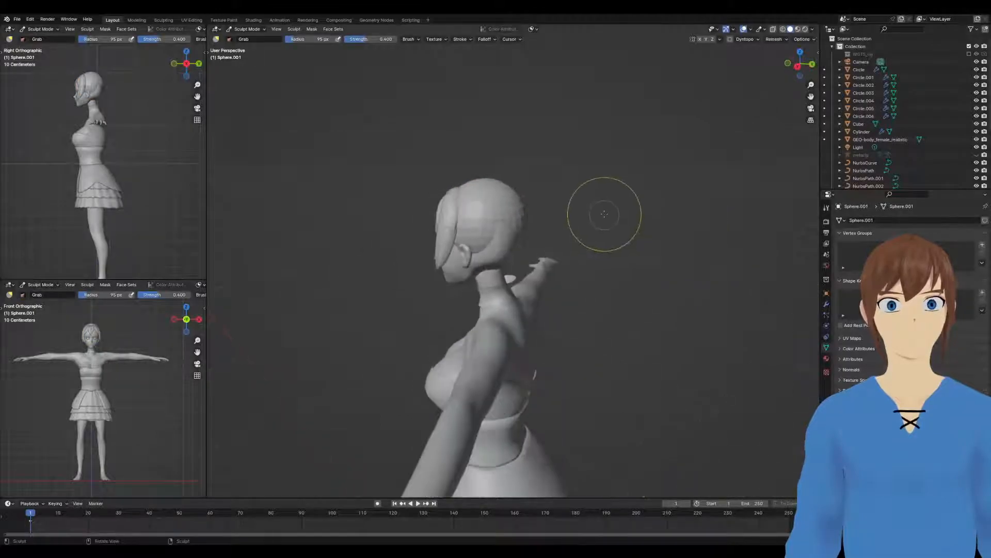
middle_drag(578, 155, 635, 150)
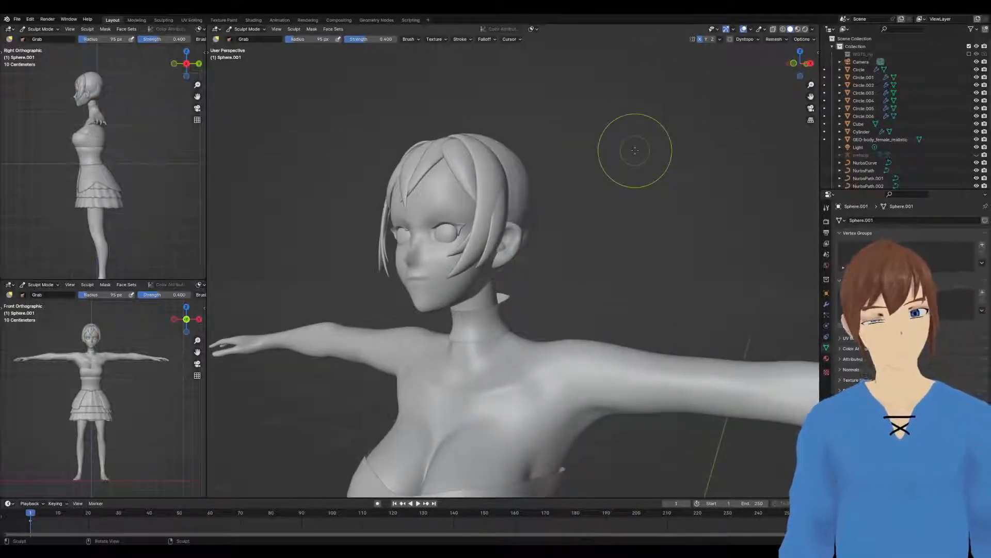
scroll(635, 150, up, 2)
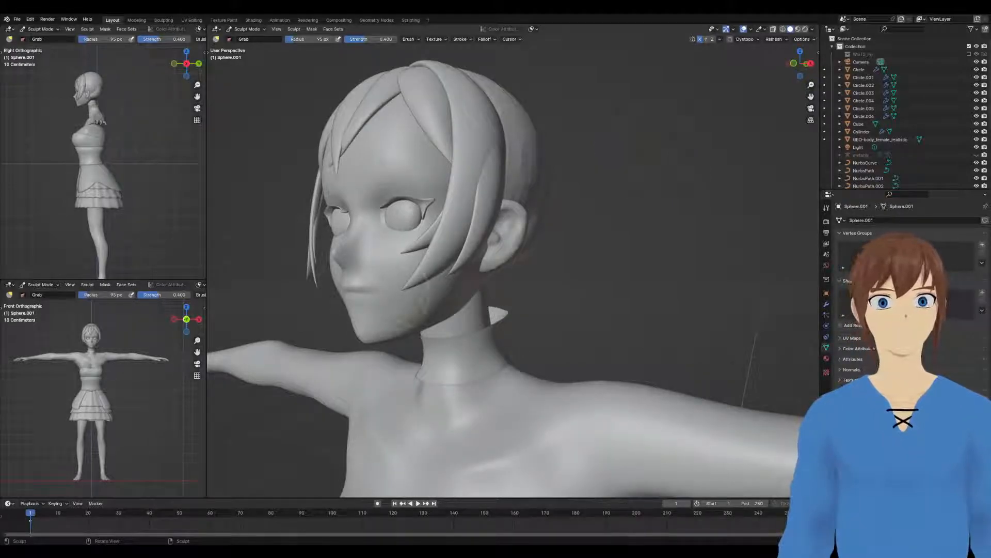
middle_drag(559, 221, 457, 231)
scroll(637, 200, down, 4)
middle_drag(553, 233, 496, 227)
key(f)
click(613, 237)
drag(524, 236, 515, 235)
middle_drag(522, 235, 506, 250)
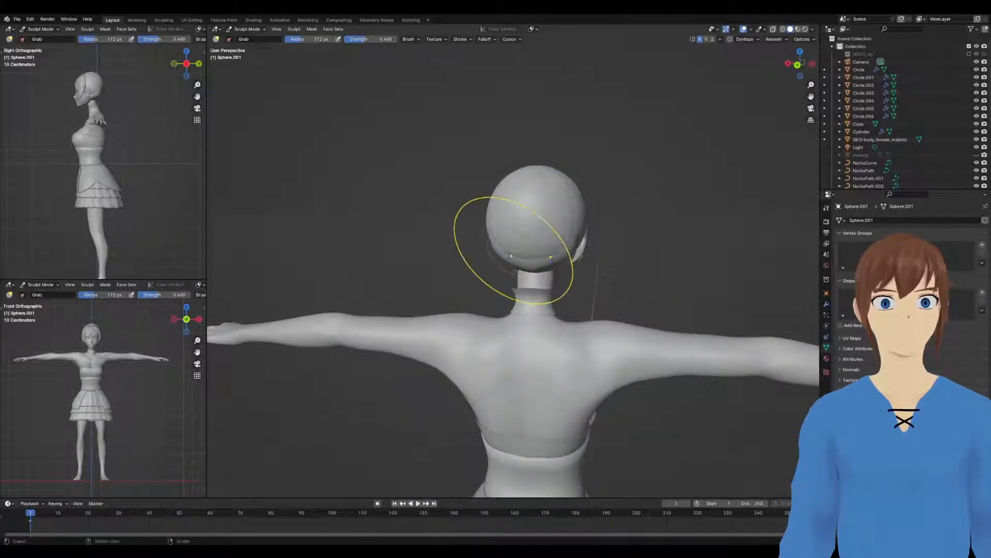
mouse_move(566, 255)
middle_down()
mouse_move(530, 266)
mouse_move(488, 255)
middle_up()
mouse_move(492, 165)
middle_down()
mouse_move(459, 178)
mouse_move(461, 201)
mouse_move(503, 265)
mouse_move(564, 303)
mouse_move(504, 244)
mouse_move(508, 212)
mouse_move(477, 222)
mouse_move(508, 217)
mouse_move(481, 214)
mouse_move(461, 185)
mouse_move(522, 179)
middle_up()
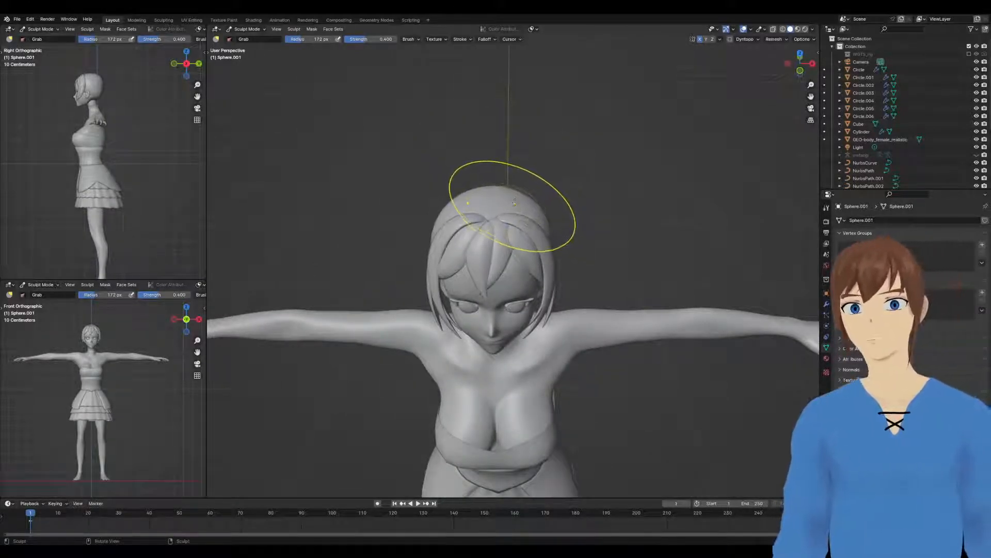
mouse_move(510, 200)
middle_down()
mouse_move(491, 202)
mouse_move(527, 212)
mouse_move(466, 226)
middle_up()
Choose the Crease brush at a 52 px radius and reduce the remesh voxel size of the hair sphere for finer detail
key(t)
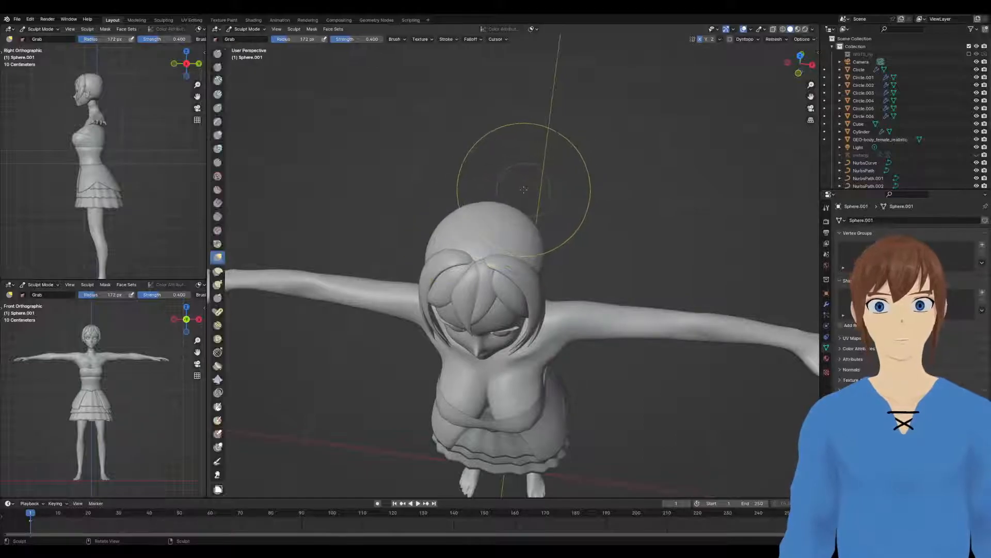
click(218, 162)
key(f)
click(467, 201)
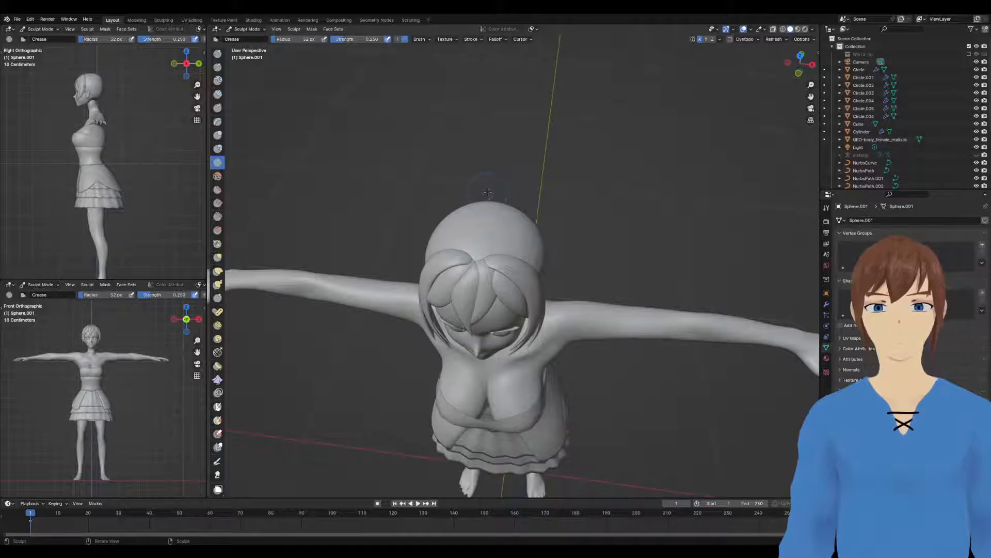
key(r)
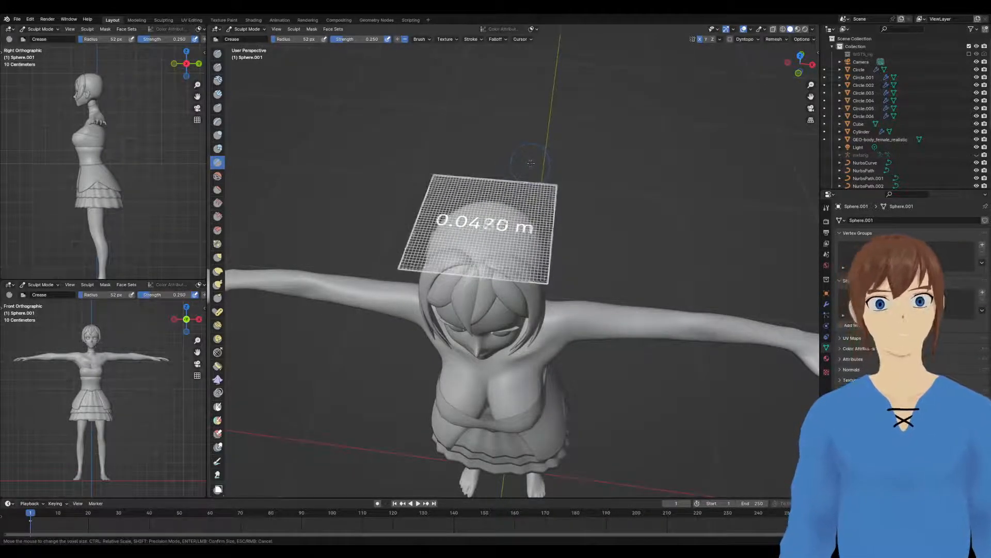
click(534, 163)
middle_drag(532, 176, 511, 258)
mouse_move(430, 229)
middle_down()
mouse_move(452, 248)
mouse_move(491, 211)
middle_up()
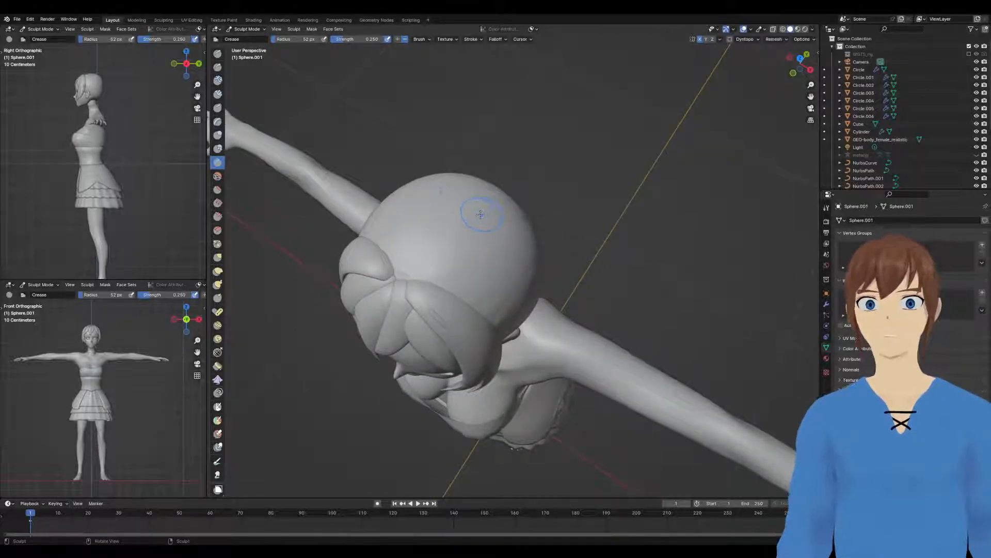
key(shift+t)
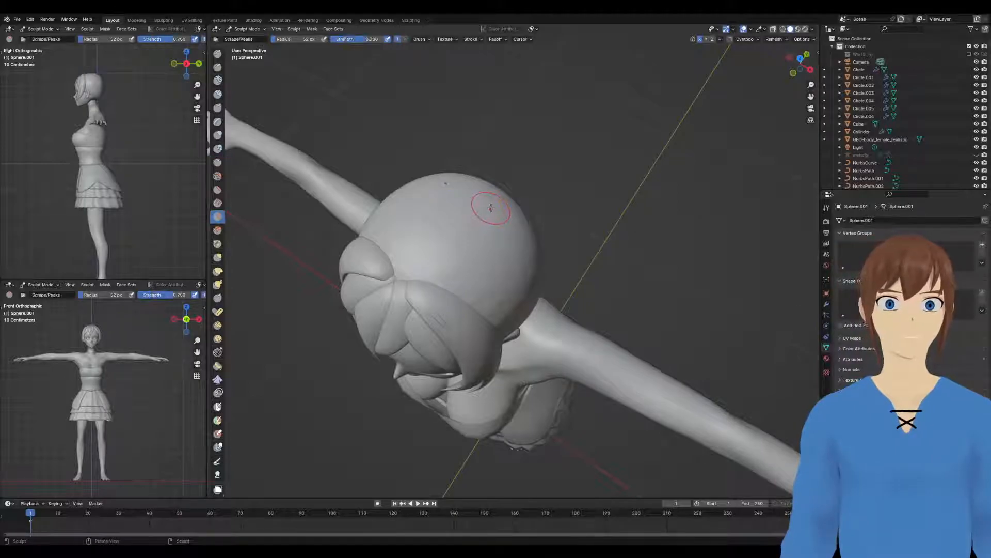
key(r)
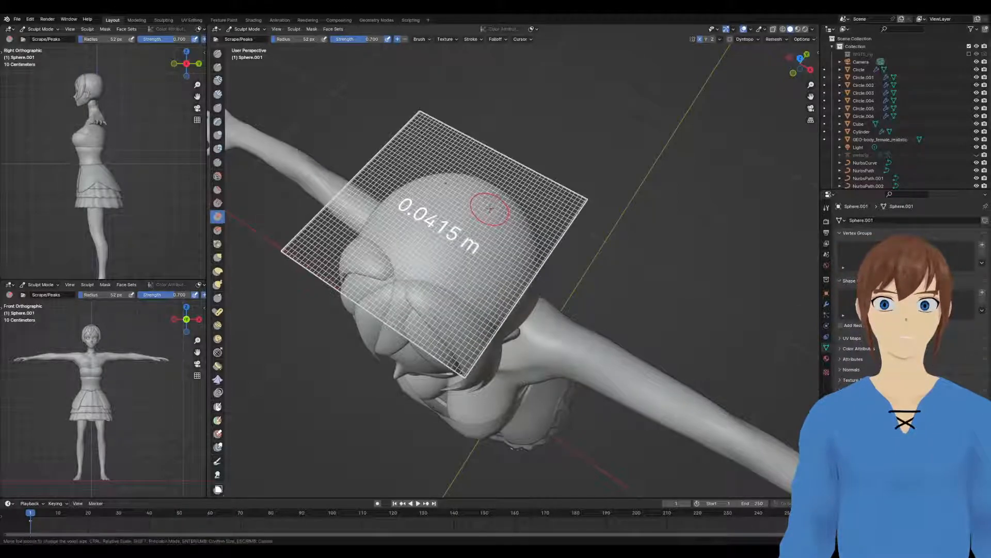
click(507, 205)
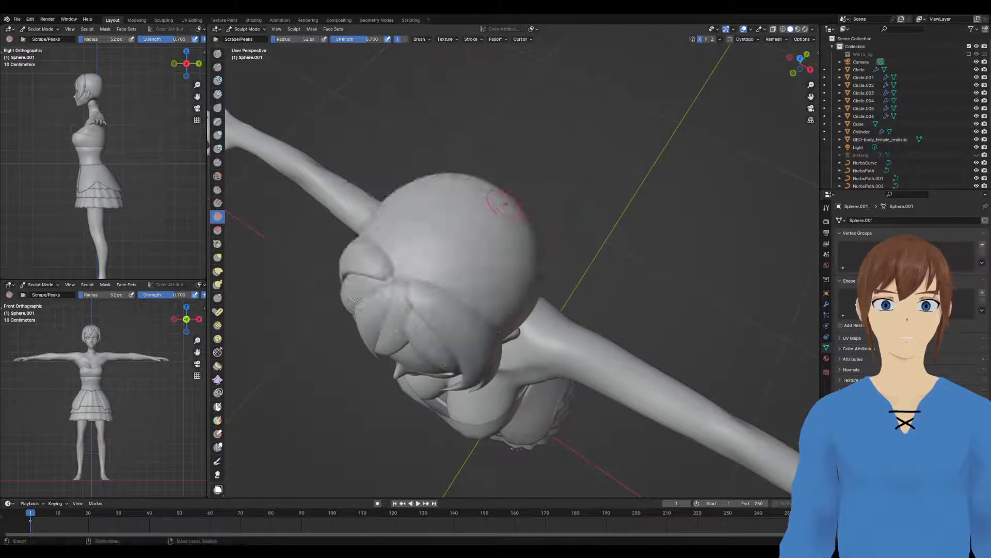
Crease a vertical parting groove down the centre of the back of the hair with the Crease brush
click(217, 162)
mouse_move(402, 268)
middle_down()
mouse_move(471, 175)
mouse_move(532, 145)
middle_up()
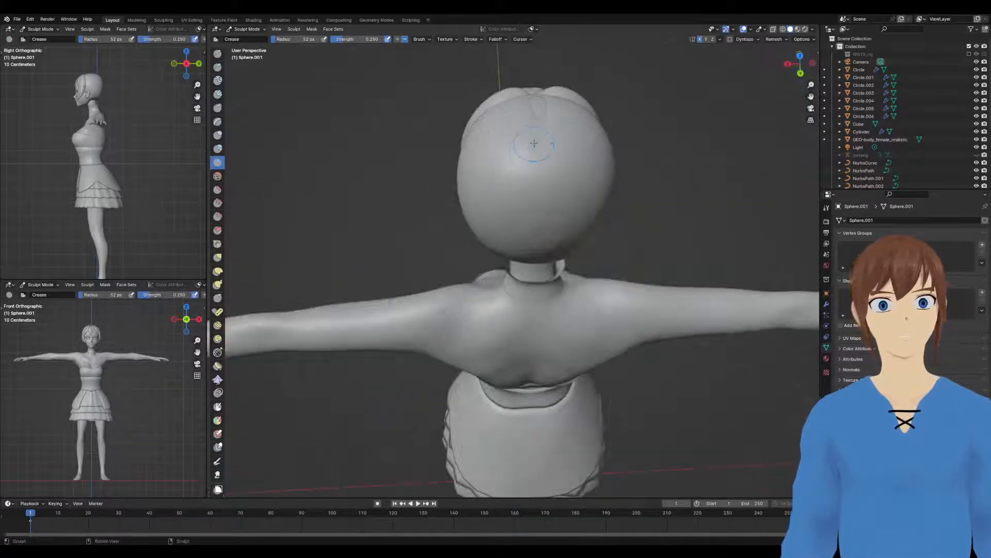
middle_drag(545, 183, 544, 144)
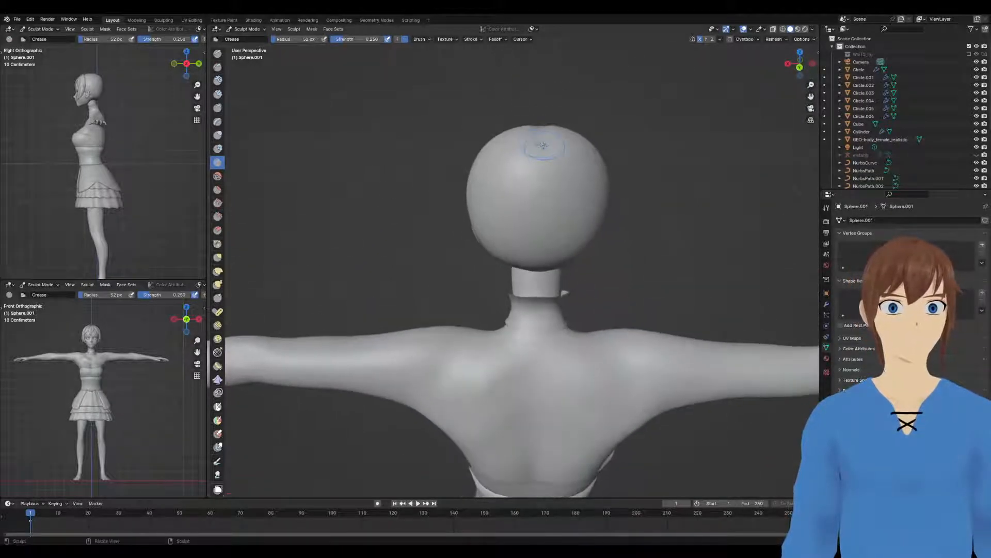
middle_drag(544, 191, 573, 256)
Reshape the hair volume around the parting, at the crown and along the lower edge with the Grab brush
key(g)
drag(554, 258, 552, 257)
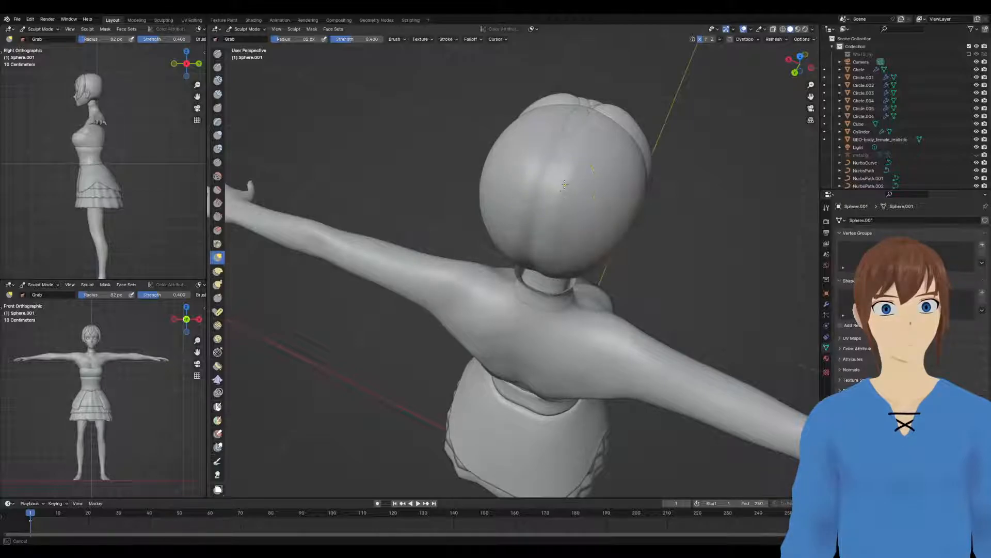
mouse_move(571, 166)
middle_down()
mouse_move(556, 154)
mouse_move(604, 159)
mouse_move(479, 147)
middle_up()
drag(489, 139, 501, 136)
middle_drag(501, 135, 518, 101)
drag(498, 117, 498, 113)
mouse_move(498, 115)
middle_down()
mouse_move(405, 147)
mouse_move(562, 119)
mouse_move(586, 162)
middle_up()
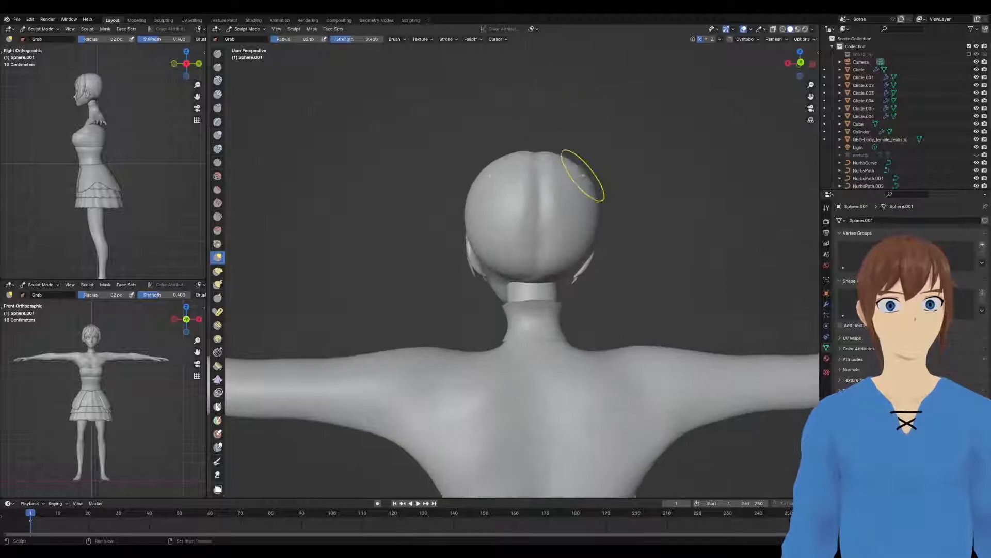
middle_drag(562, 228, 580, 243)
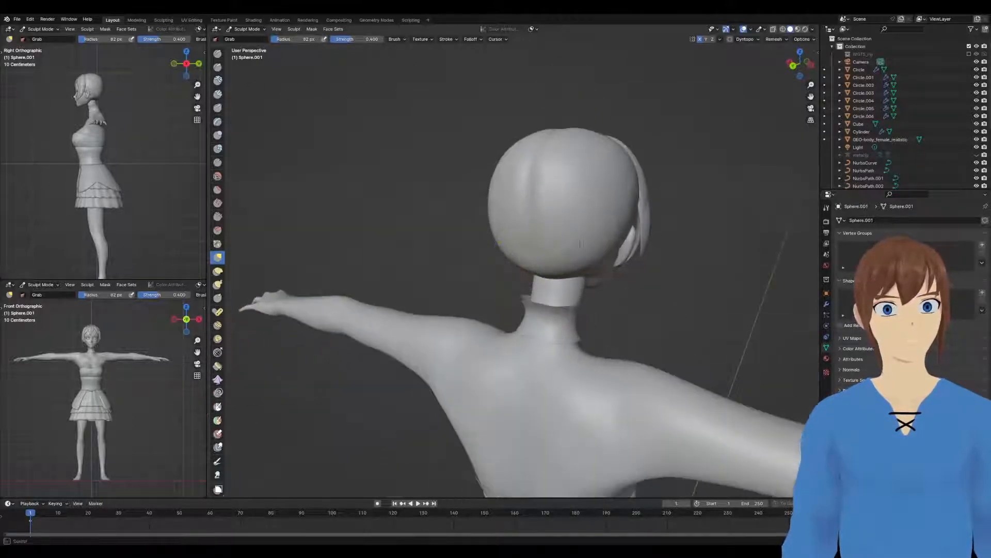
mouse_move(606, 137)
middle_down()
mouse_move(564, 206)
mouse_move(583, 185)
mouse_move(609, 173)
mouse_move(614, 181)
mouse_move(580, 263)
mouse_move(518, 279)
mouse_move(648, 275)
mouse_move(659, 252)
mouse_move(496, 303)
mouse_move(516, 289)
mouse_move(505, 261)
mouse_move(456, 254)
middle_up()
drag(453, 259, 466, 253)
mouse_move(466, 253)
middle_down()
mouse_move(430, 214)
mouse_move(466, 244)
middle_up()
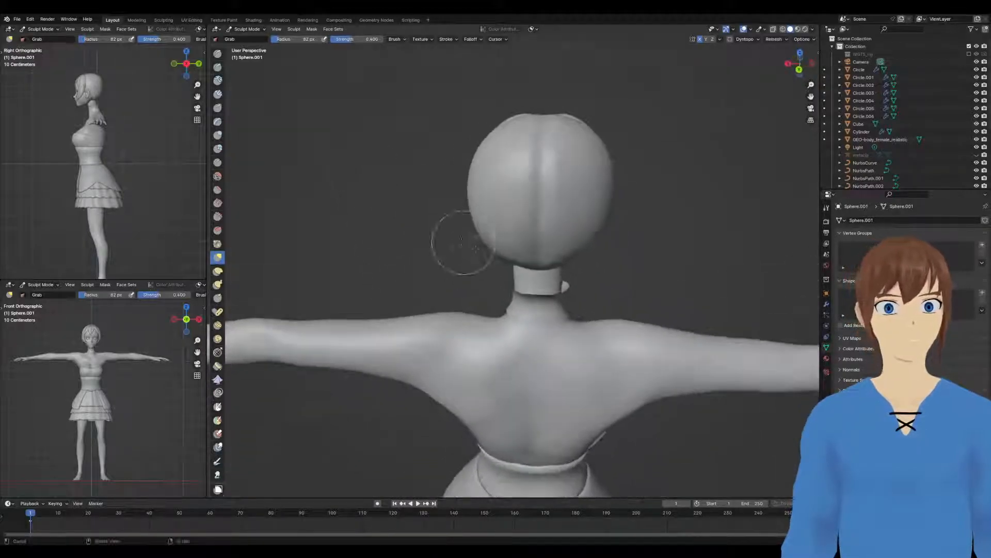
Sharpen the central parting from the nape up to the crown using the Crease brush at a much smaller radius
click(217, 163)
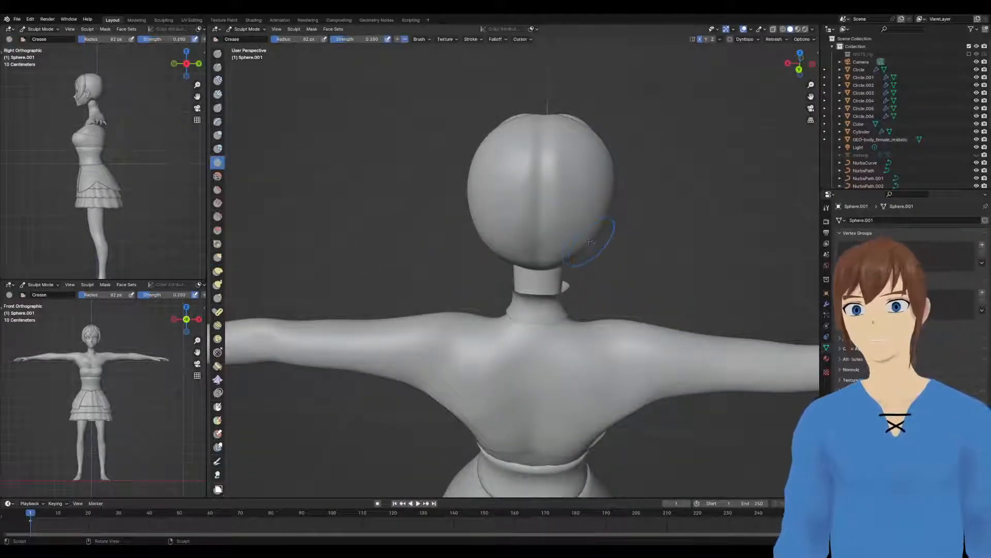
key(f)
click(578, 251)
mouse_move(578, 251)
middle_down()
mouse_move(505, 222)
mouse_move(541, 227)
middle_up()
middle_drag(537, 261, 540, 239)
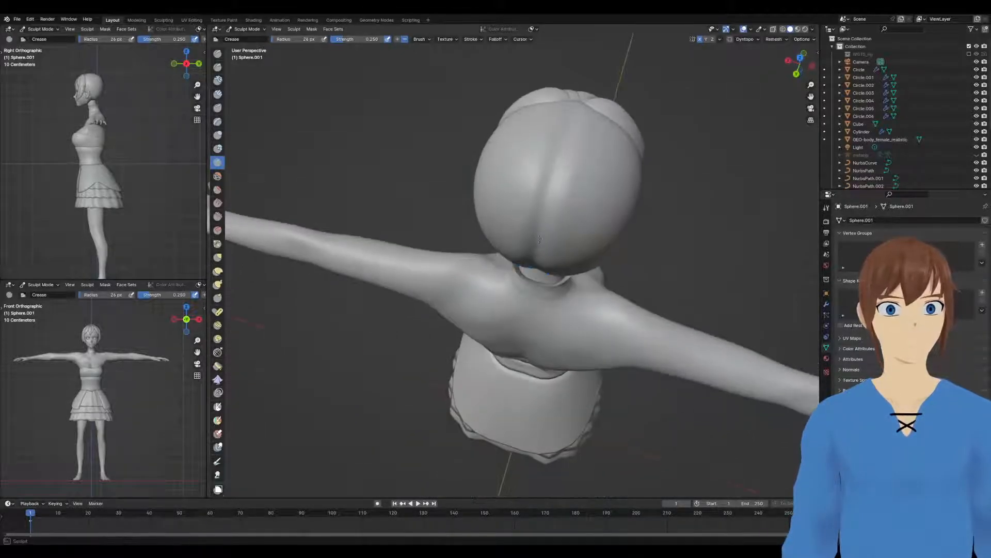
drag(549, 171, 573, 114)
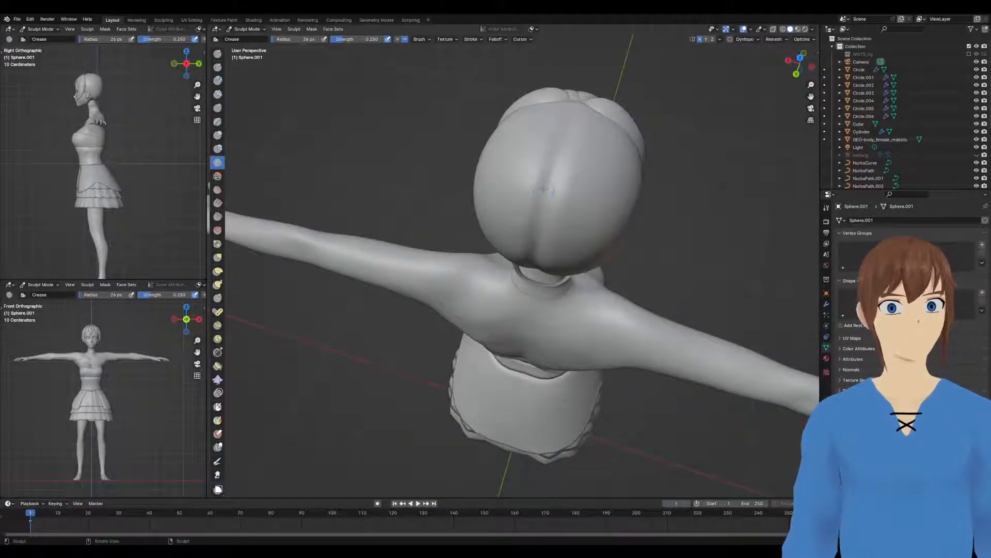
Refine the crown and back contours of the hair with an enlarged Grab brush, then return to Object Mode
middle_drag(551, 202, 558, 209)
middle_drag(616, 272, 535, 252)
mouse_move(636, 216)
middle_down()
mouse_move(554, 159)
mouse_move(553, 178)
mouse_move(549, 152)
middle_up()
mouse_move(537, 211)
middle_down()
mouse_move(568, 166)
mouse_move(498, 187)
middle_up()
key(g)
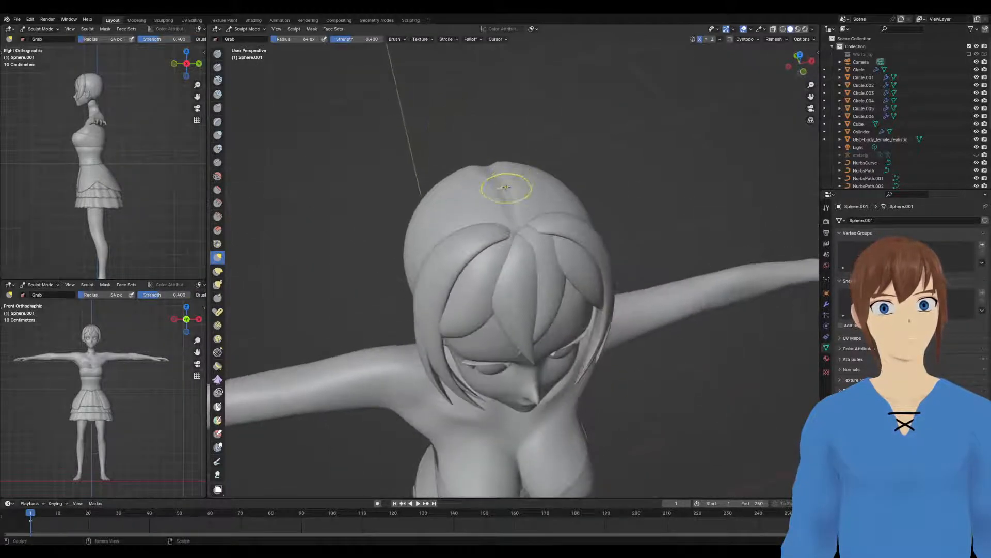
mouse_move(503, 194)
middle_down()
mouse_move(502, 123)
mouse_move(452, 219)
mouse_move(462, 204)
mouse_move(459, 164)
middle_up()
key(f)
click(514, 149)
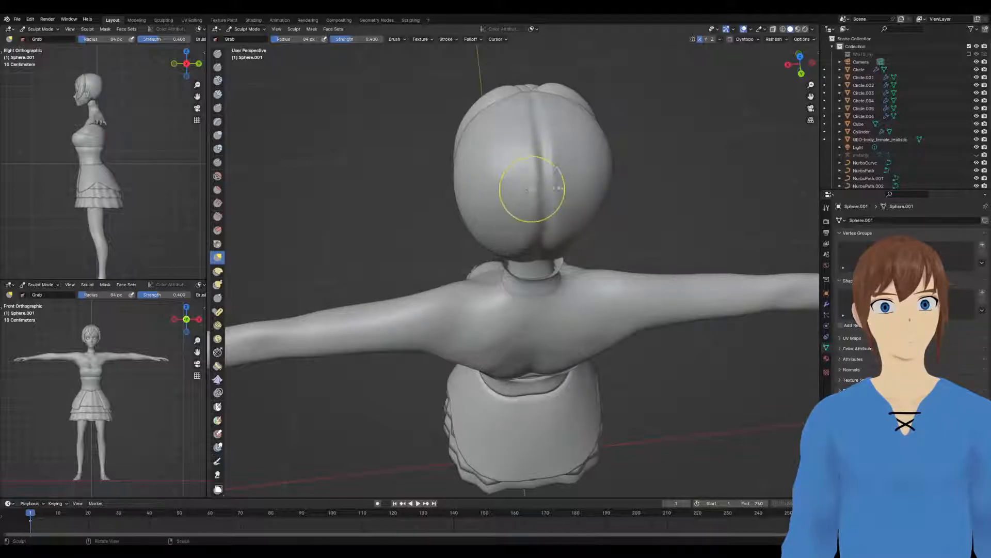
middle_drag(536, 210, 522, 161)
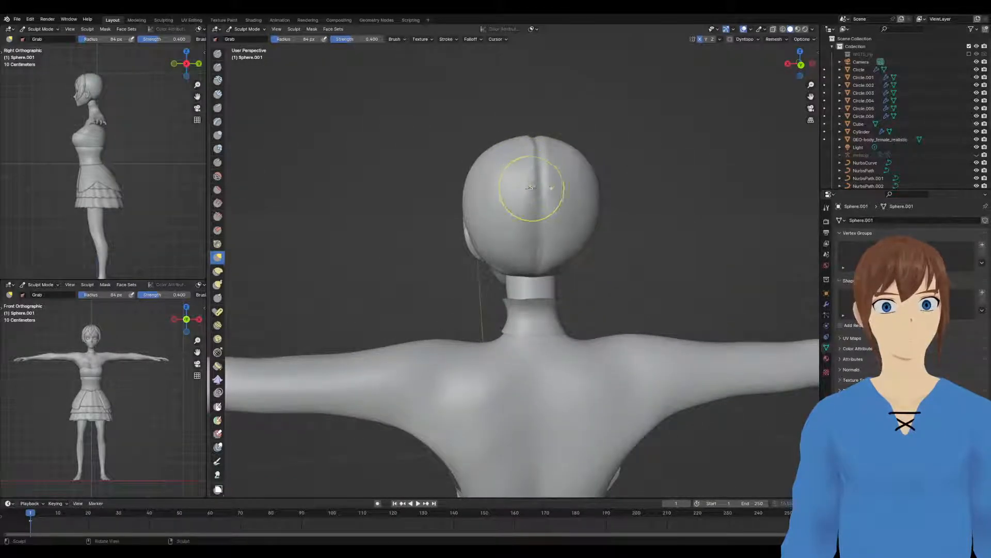
mouse_move(524, 209)
middle_down()
mouse_move(539, 203)
mouse_move(560, 163)
mouse_move(541, 244)
mouse_move(560, 235)
mouse_move(655, 248)
mouse_move(581, 206)
mouse_move(547, 218)
middle_up()
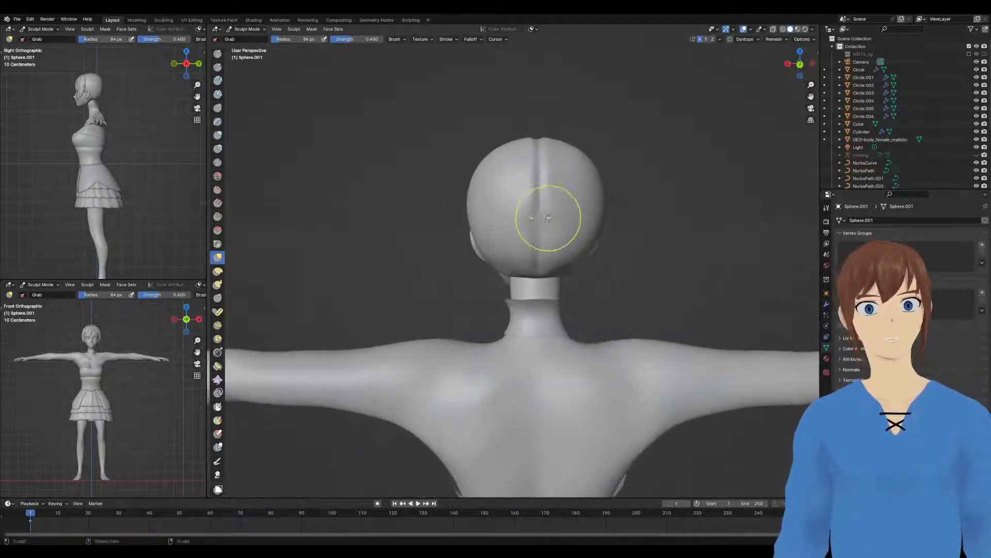
scroll(571, 227, up, 2)
mouse_move(566, 209)
mouse_down()
mouse_move(569, 195)
mouse_move(573, 236)
mouse_up()
mouse_move(568, 237)
middle_down()
mouse_move(723, 235)
mouse_move(736, 226)
mouse_move(547, 239)
middle_up()
scroll(561, 234, down, 3)
key(ctrl+Tab)
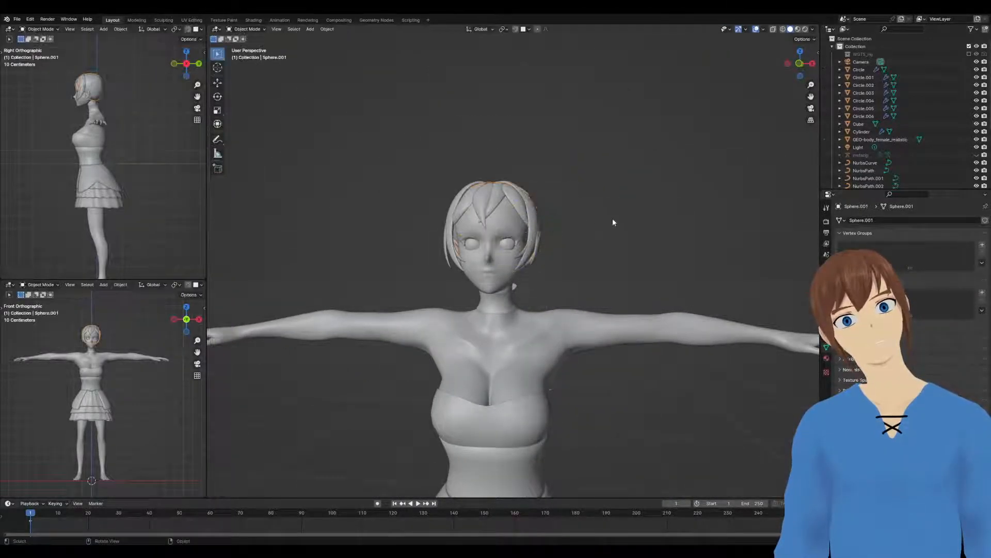
Examine the finished hair volume and bangs from the front and sides of the head
middle_drag(620, 223, 532, 242)
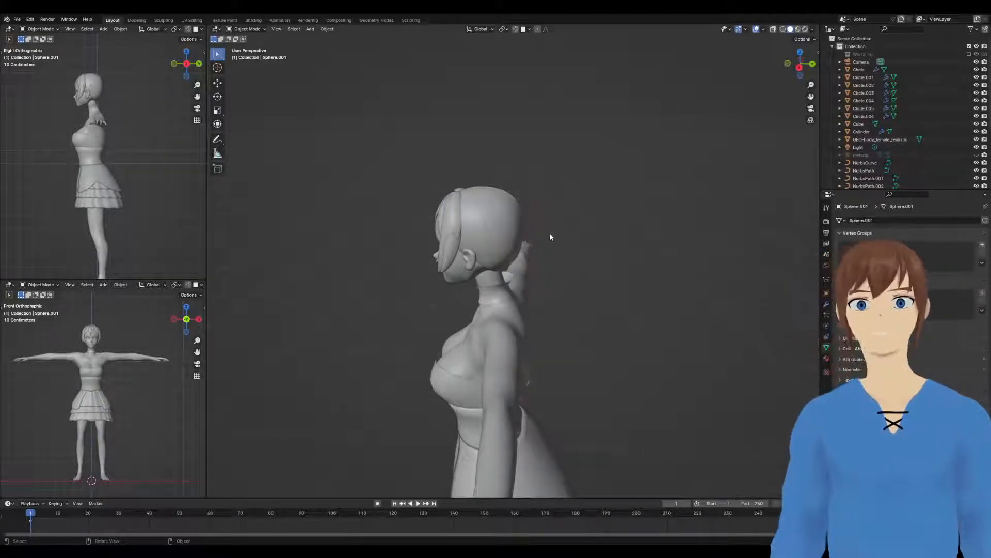
middle_drag(470, 241, 525, 232)
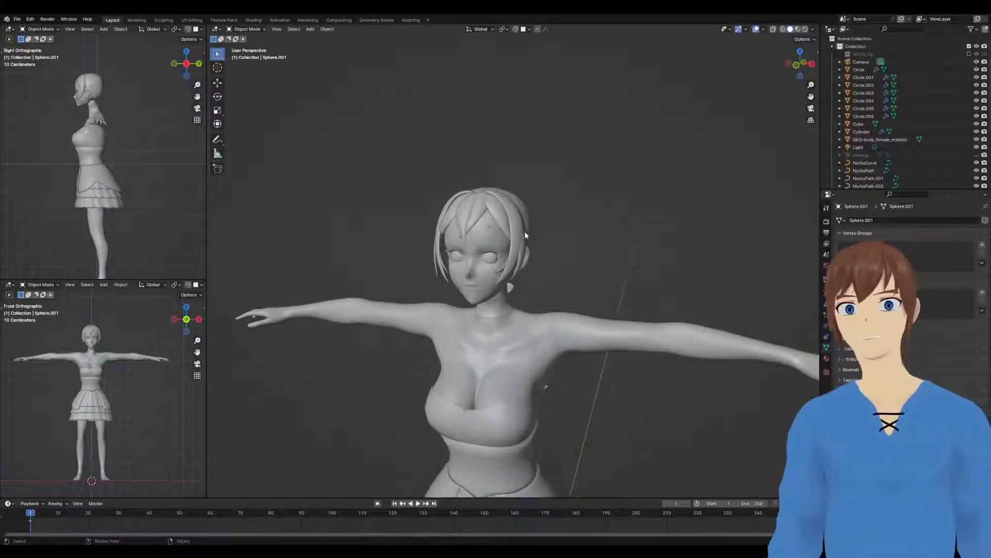
middle_drag(523, 241, 531, 234)
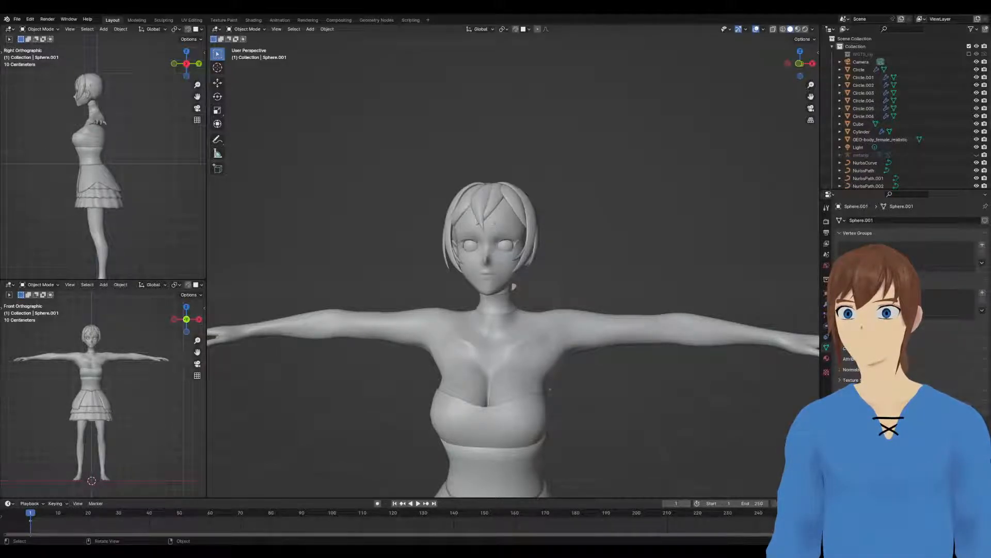
scroll(514, 285, down, 2)
middle_drag(514, 285, 374, 312)
scroll(439, 309, up, 3)
scroll(425, 299, down, 2)
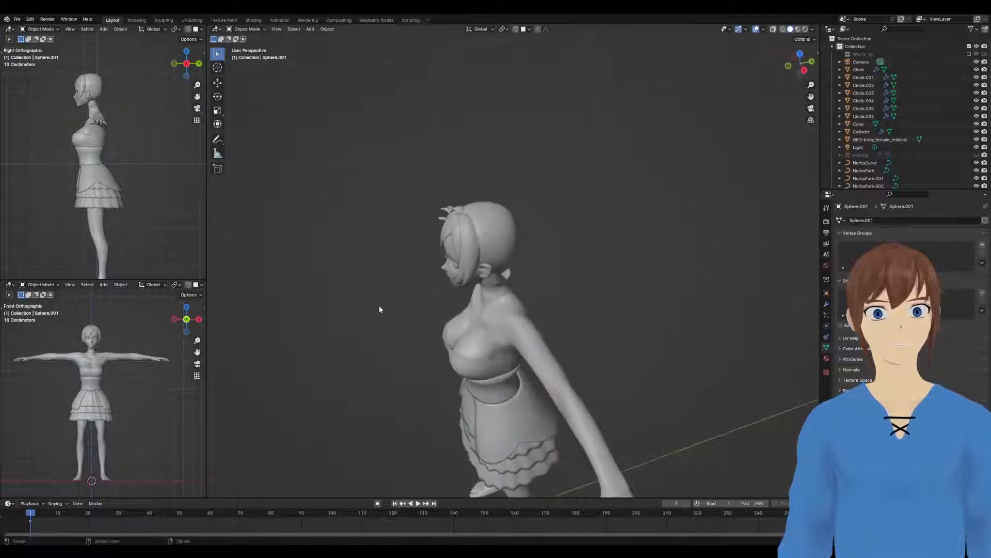
Try to duplicate the long side strand beside the face in Object Mode
click(468, 244)
middle_drag(469, 244, 512, 261)
key(shift+d)
click(551, 251)
key(ctrl+z)
Open the side strand for editing and move all its control points about 0.12 m outward along X, away from the head
click(527, 252)
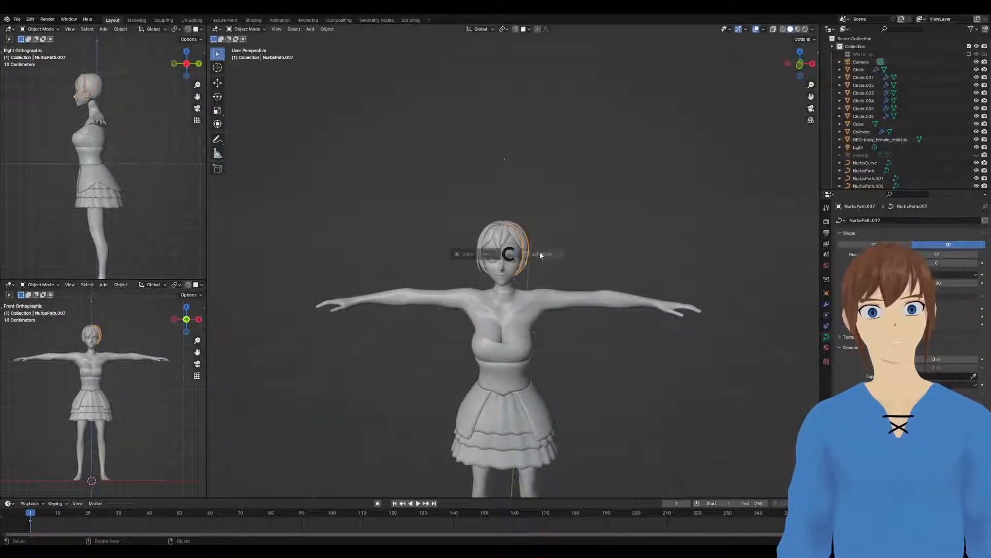
key(Tab)
key(a)
key(g)
click(583, 262)
middle_drag(583, 262, 506, 265)
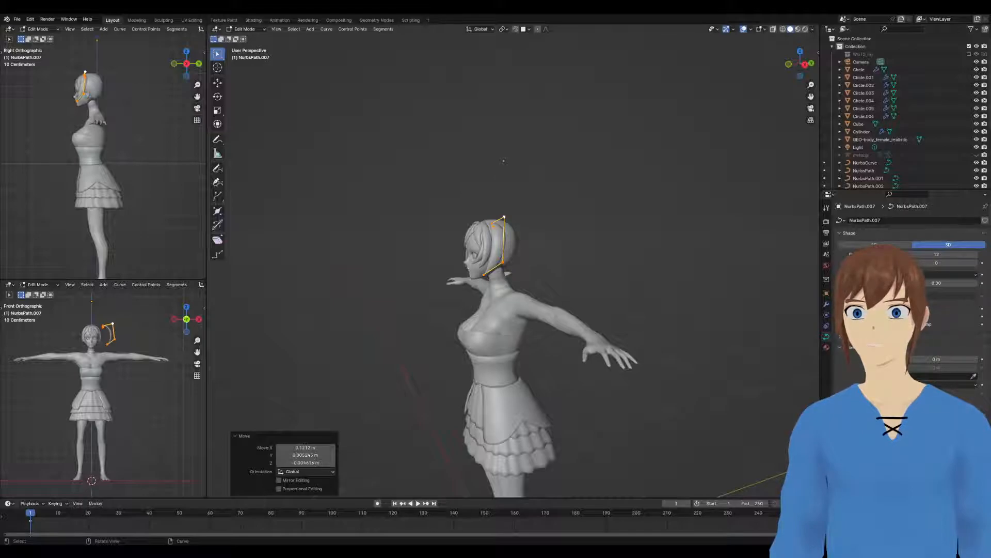
middle_drag(467, 308, 524, 307)
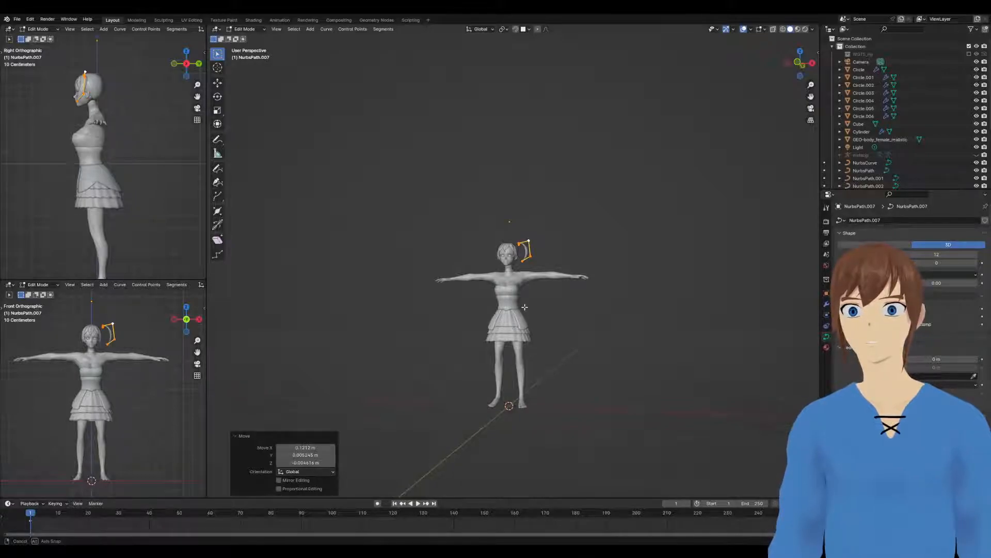
middle_drag(524, 307, 524, 307)
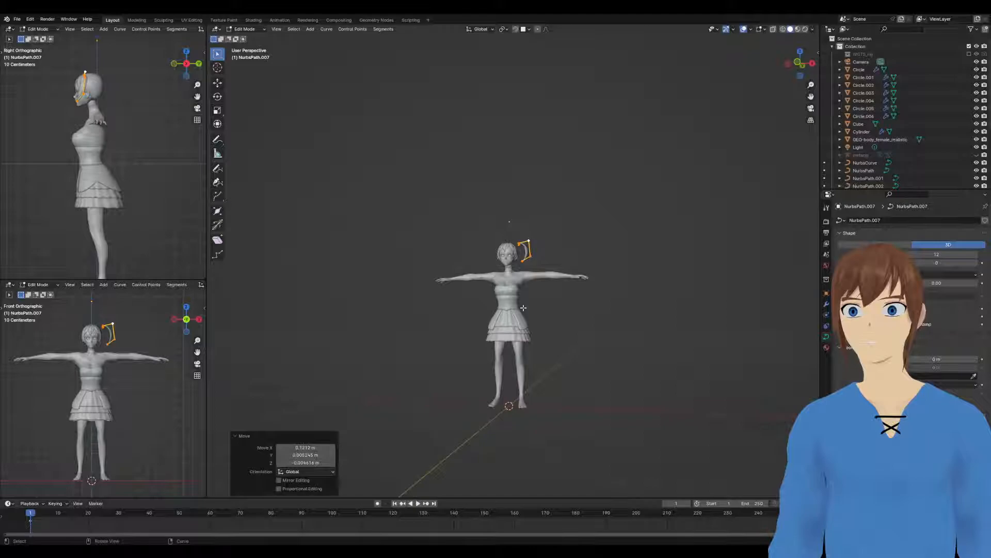
middle_drag(524, 307, 573, 310)
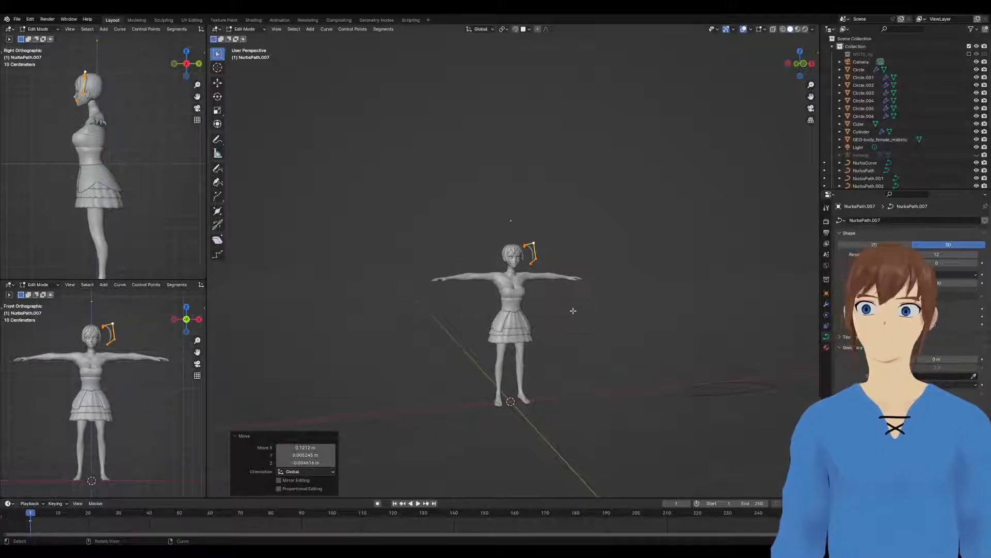
Add a Mirror modifier to the side strand on the X axis, using the hair object on the head as mirror object
middle_drag(562, 310, 479, 316)
scroll(545, 310, up, 2)
scroll(545, 311, up, 2)
click(515, 232)
key(Tab)
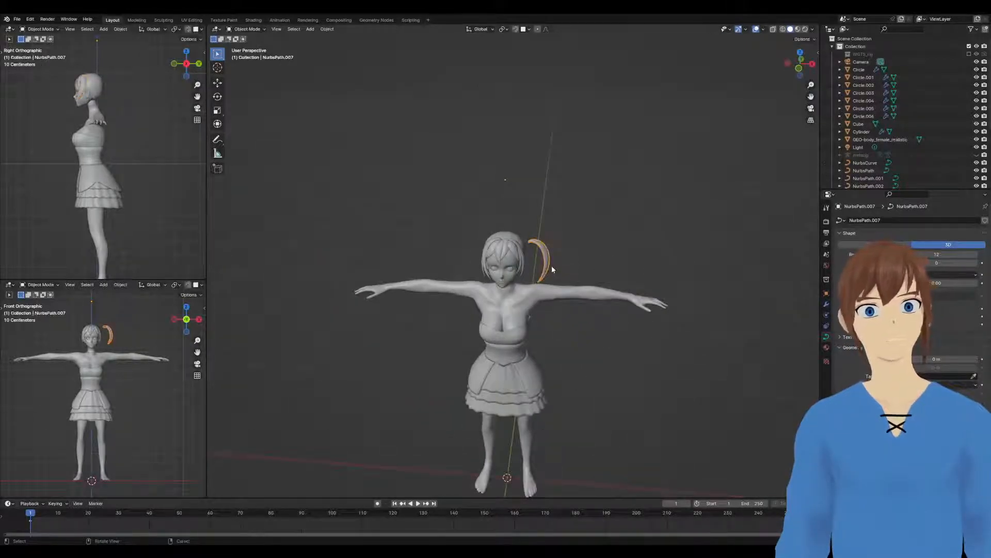
click(826, 304)
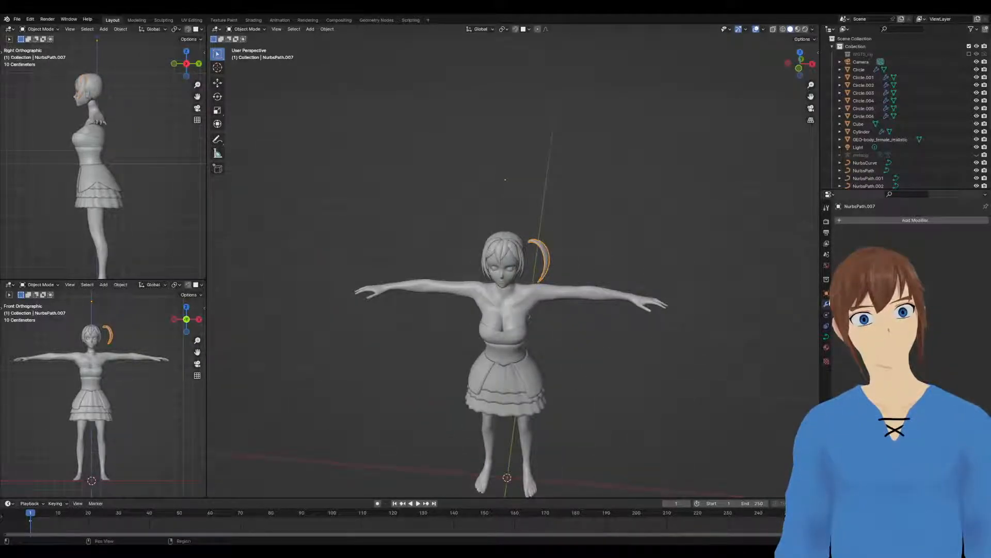
click(883, 222)
mouse_move(849, 250)
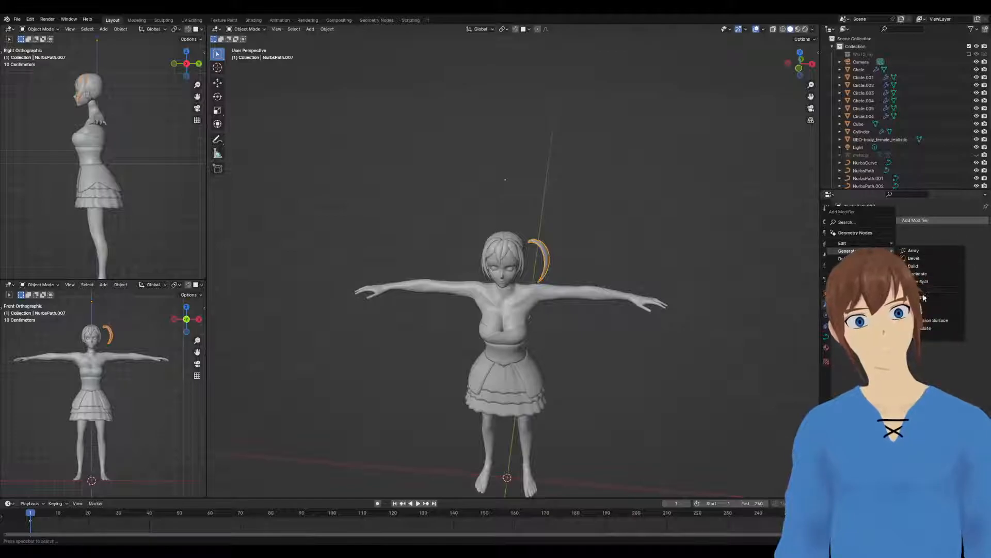
click(924, 298)
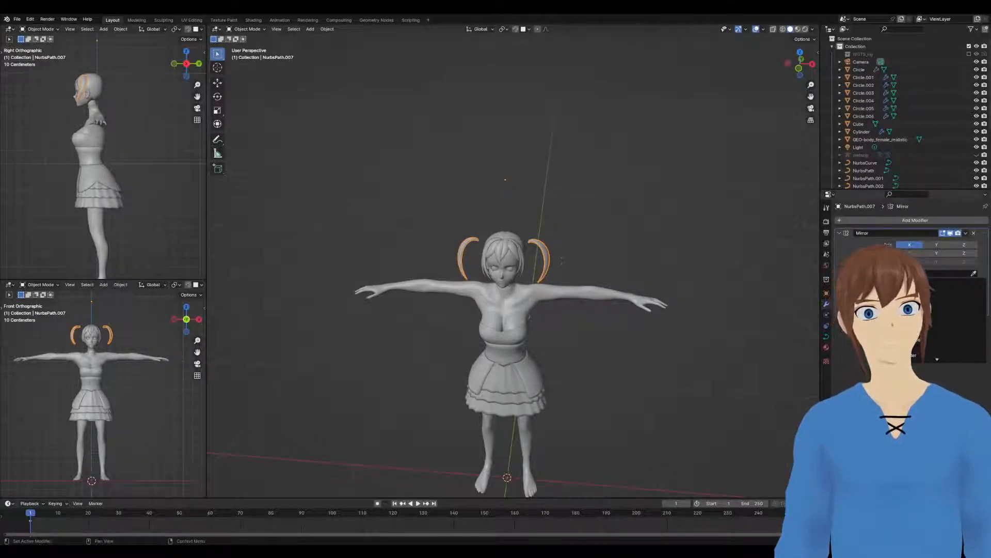
click(975, 273)
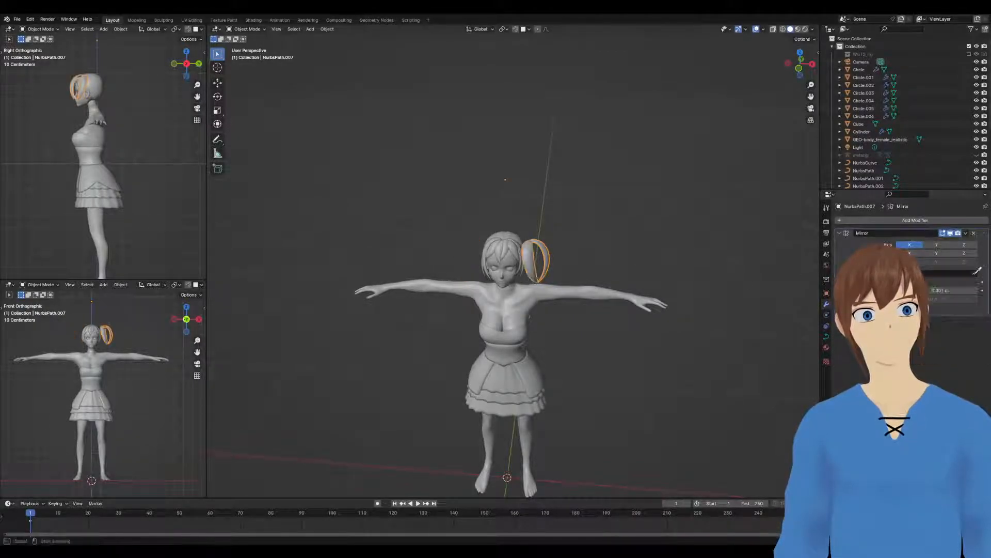
click(513, 229)
Open the mirrored strand for editing and move its root control points back onto the upper side of the head
middle_drag(554, 237, 612, 244)
key(Tab)
key(g)
click(521, 230)
click(527, 215)
mouse_move(528, 215)
middle_down()
mouse_move(537, 201)
mouse_move(495, 241)
mouse_move(531, 237)
mouse_move(520, 242)
mouse_move(516, 232)
mouse_move(540, 208)
middle_up()
key(g)
click(525, 227)
key(g)
click(508, 240)
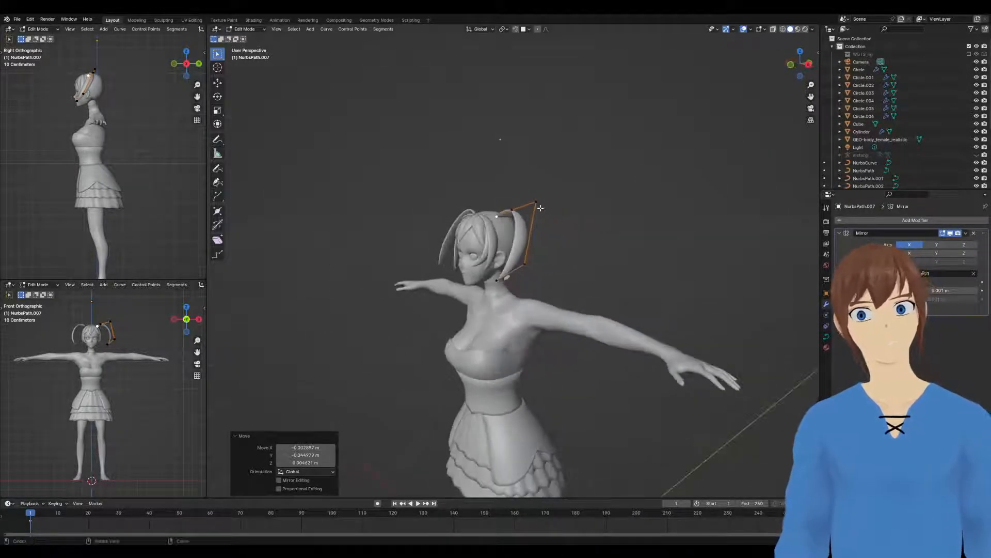
Move the strand's outer bend control points backward so it arches away from the crown like a pigtail
click(540, 207)
middle_drag(563, 248, 559, 201)
key(g)
click(547, 263)
key(g)
click(560, 198)
Reposition the strand's lower end behind the ear and pull its tip down about 0.13 m to shoulder height
click(562, 269)
middle_drag(607, 289, 525, 296)
key(g)
click(520, 293)
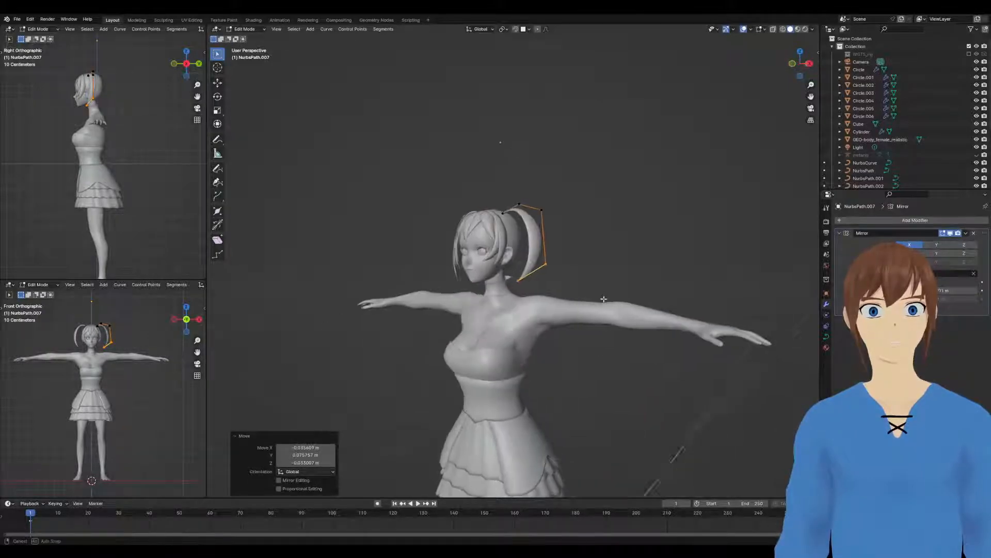
key(g)
click(563, 328)
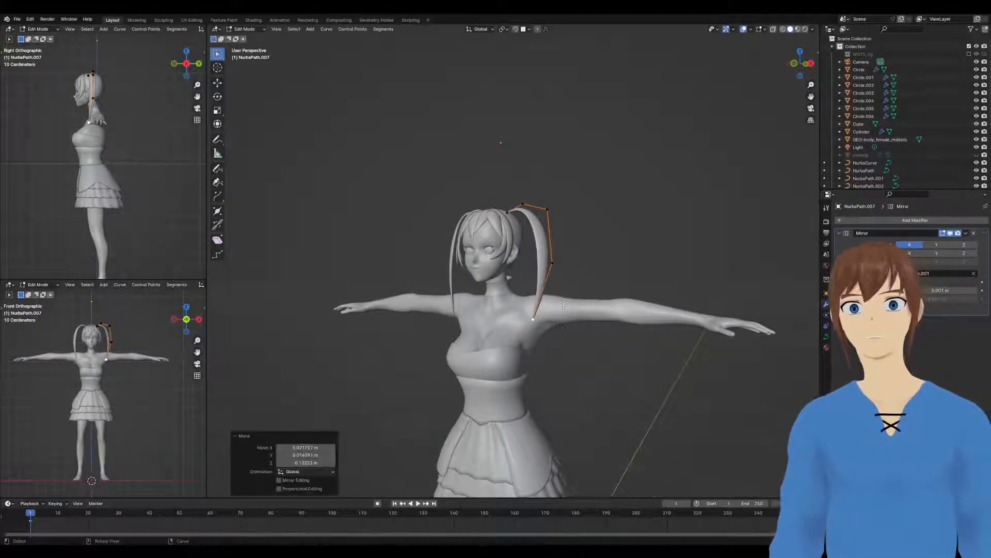
Shift the pigtail's middle and outer bend control points so it hangs nearly straight beside the head
click(553, 262)
mouse_move(554, 263)
middle_down()
mouse_move(610, 266)
mouse_move(553, 280)
middle_up()
key(g)
click(593, 273)
click(549, 214)
key(g)
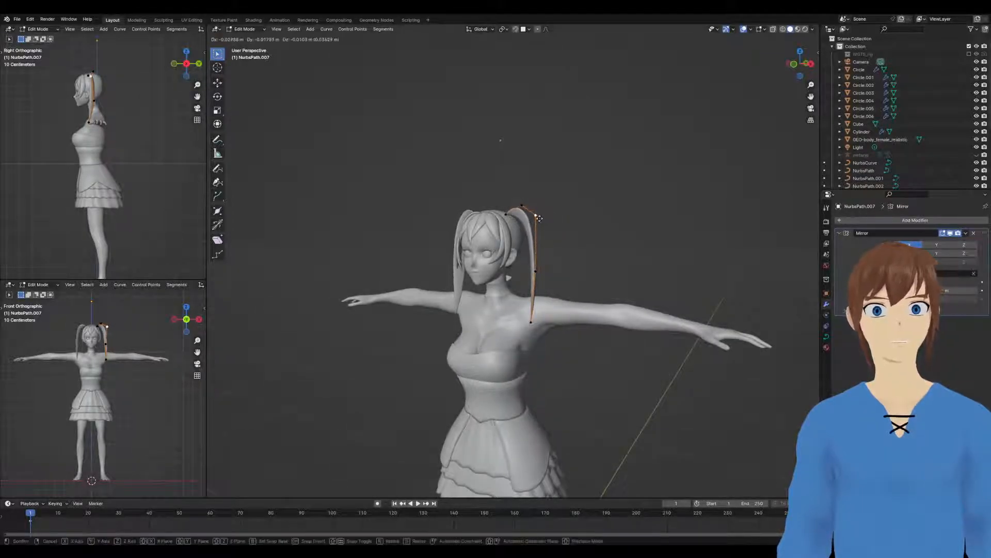
click(538, 218)
Tilt the pigtail's tip and widen the strand by increasing the radius at its control points
click(537, 319)
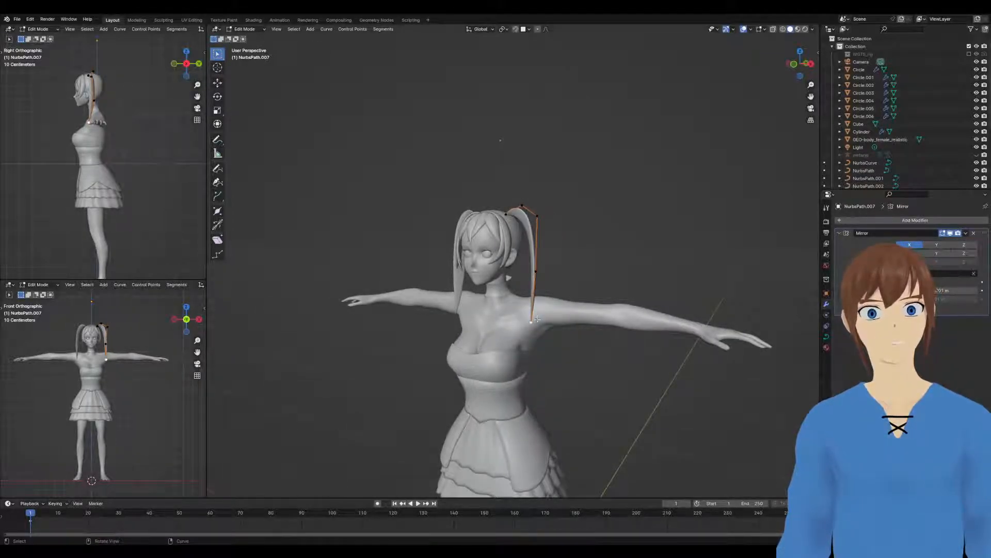
key(ctrl+t)
key(Return)
click(532, 209)
click(530, 253)
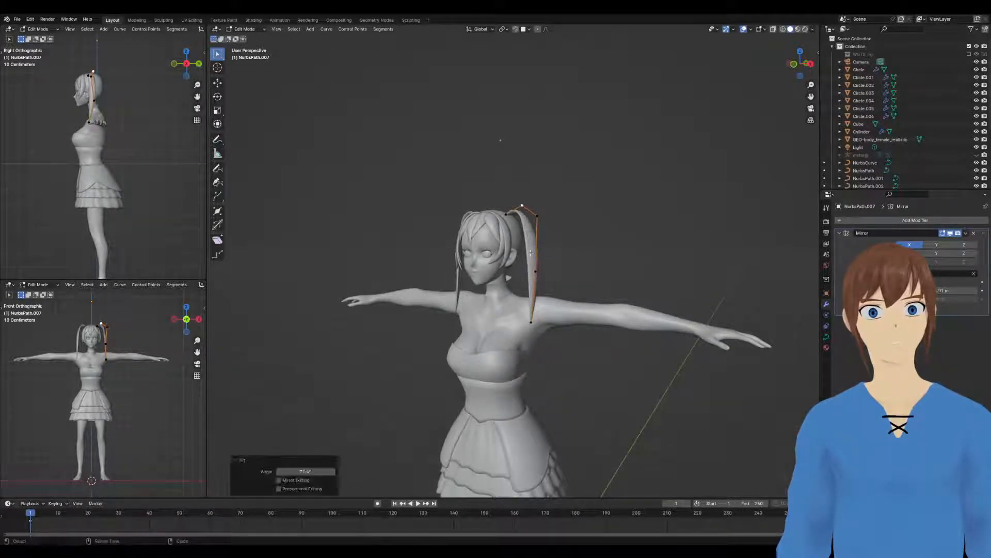
middle_drag(531, 253, 582, 254)
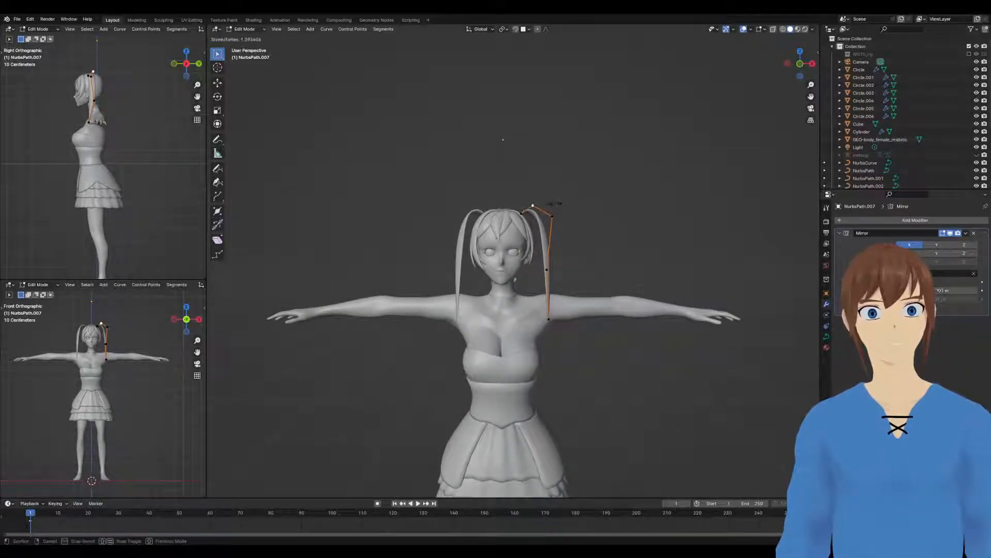
click(573, 206)
click(586, 223)
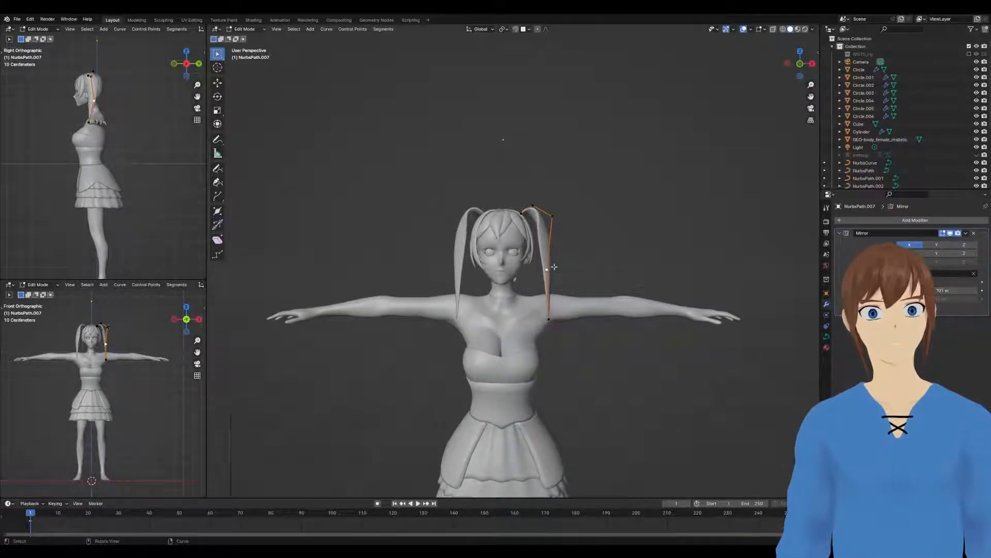
middle_drag(568, 304, 544, 310)
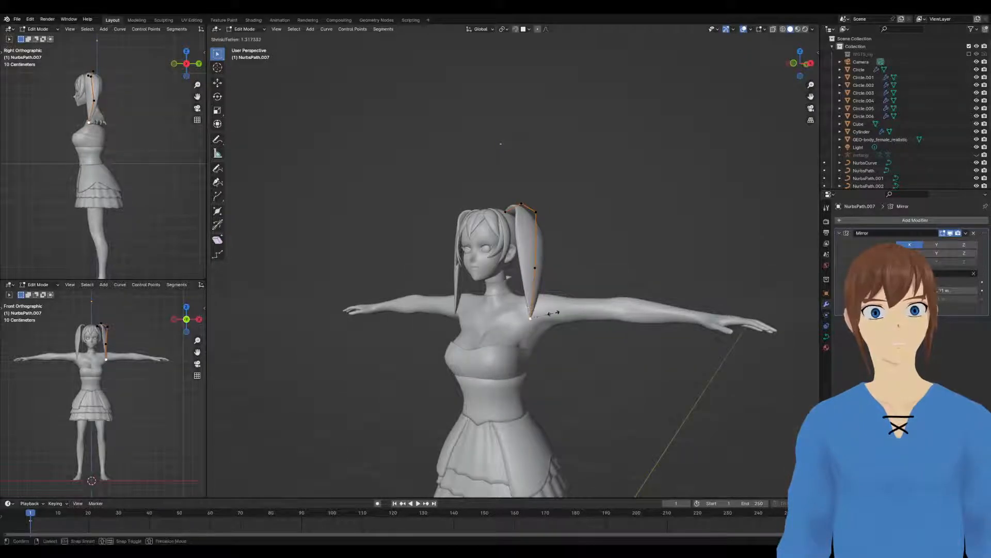
click(658, 233)
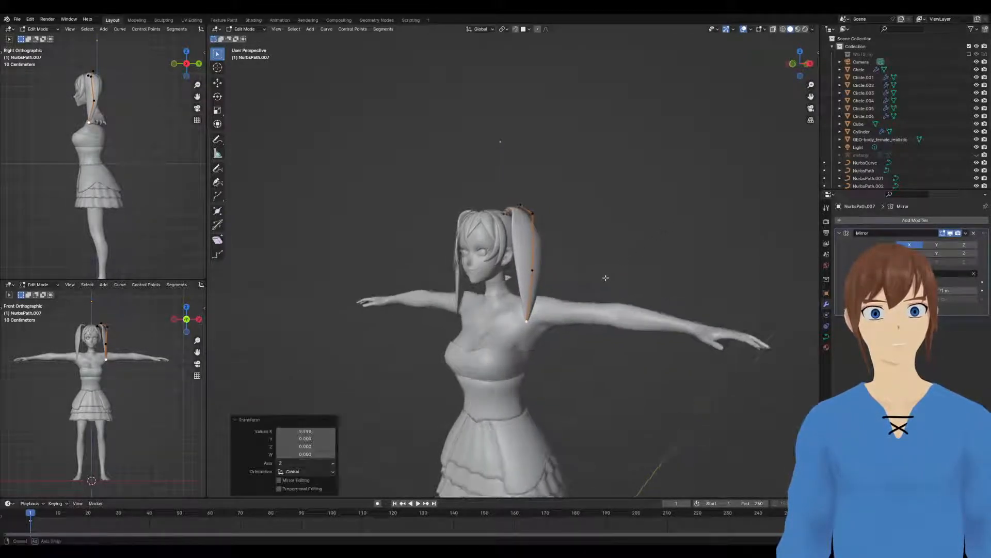
Lower the pigtail's tip to chest height, then shift its middle control point and adjust that point's radius
middle_drag(609, 275, 552, 284)
key(g)
click(531, 286)
click(533, 283)
key(g)
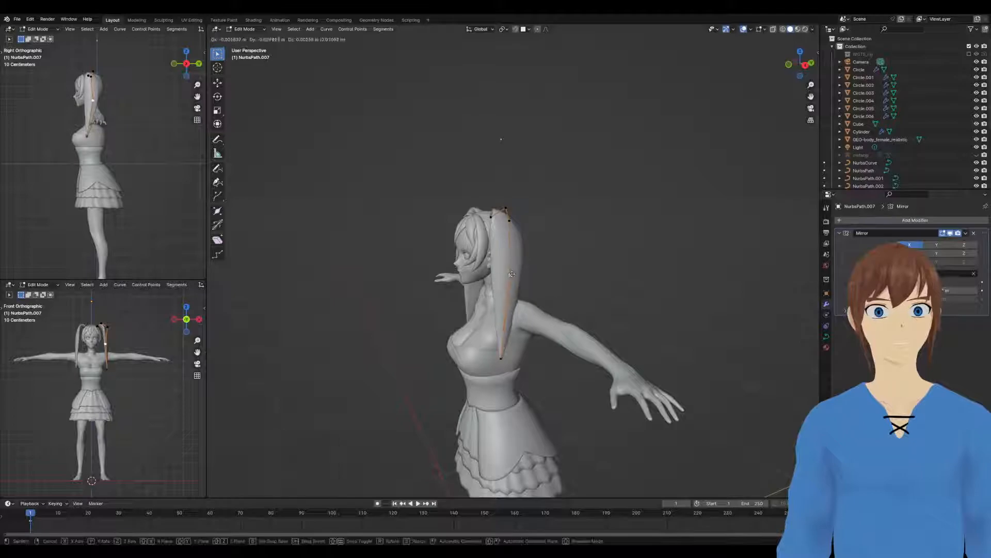
click(545, 281)
middle_drag(545, 282, 526, 279)
key(alt+s)
click(514, 276)
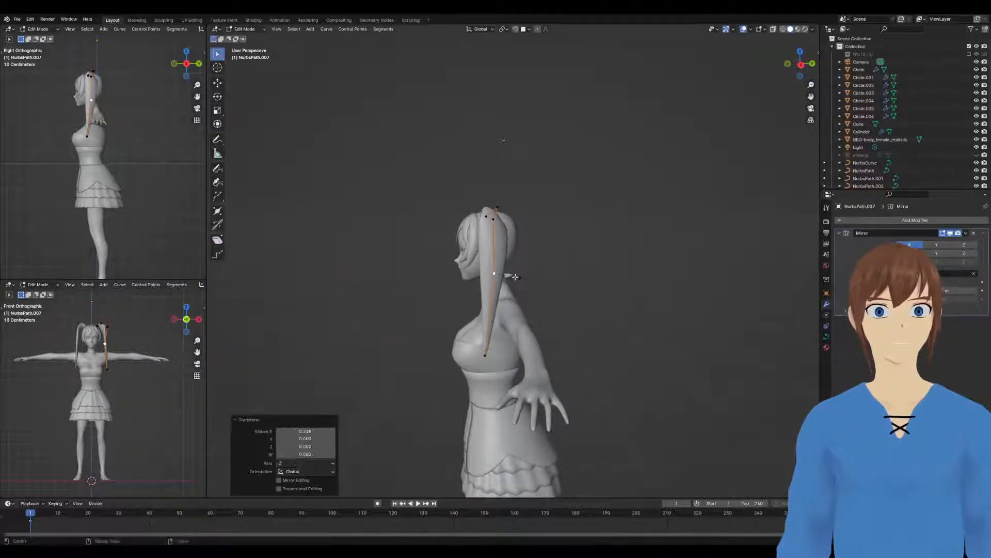
Lower the pigtail's tip by about 0.11 m to just below the bust and return to Object Mode
middle_drag(491, 355, 588, 345)
click(557, 354)
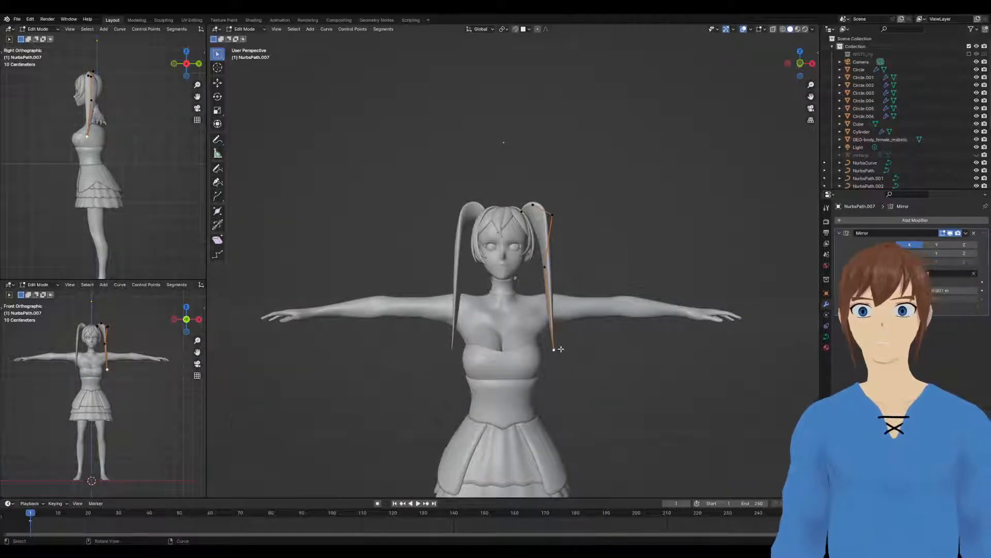
key(g)
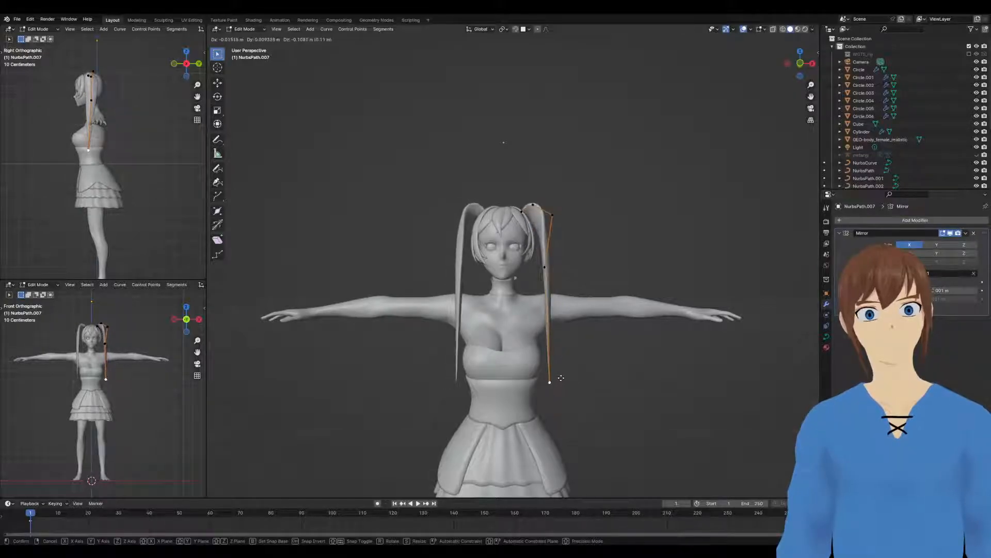
click(563, 376)
middle_drag(561, 374, 590, 385)
scroll(561, 368, down, 5)
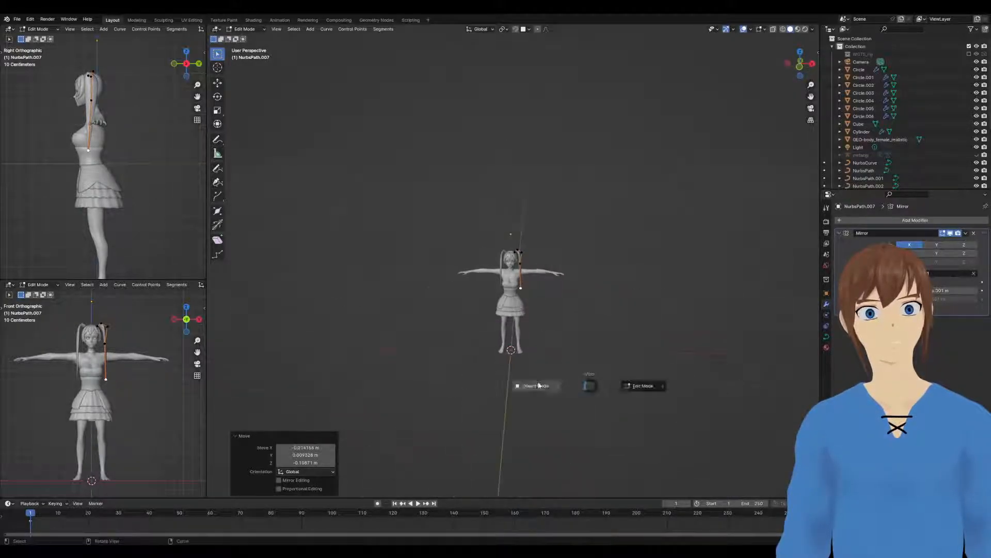
key(Tab)
Duplicate the NURBS profile curve beside the figure, slide the copy along X toward the figure, and open it for editing
click(661, 348)
middle_drag(661, 348, 649, 394)
key(shift+d)
key(x)
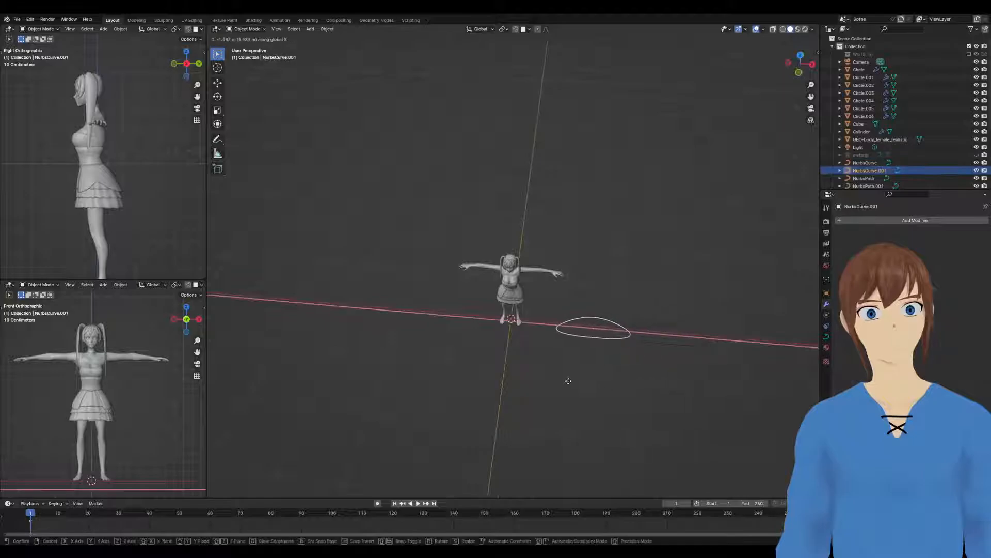
click(558, 381)
key(Tab)
scroll(615, 338, up, 1)
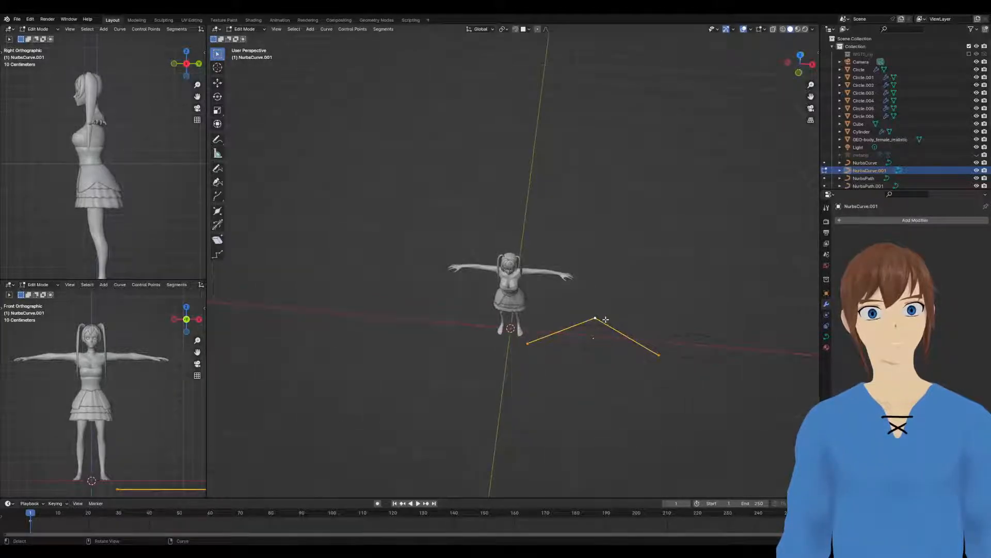
right_click(605, 319)
click(592, 315)
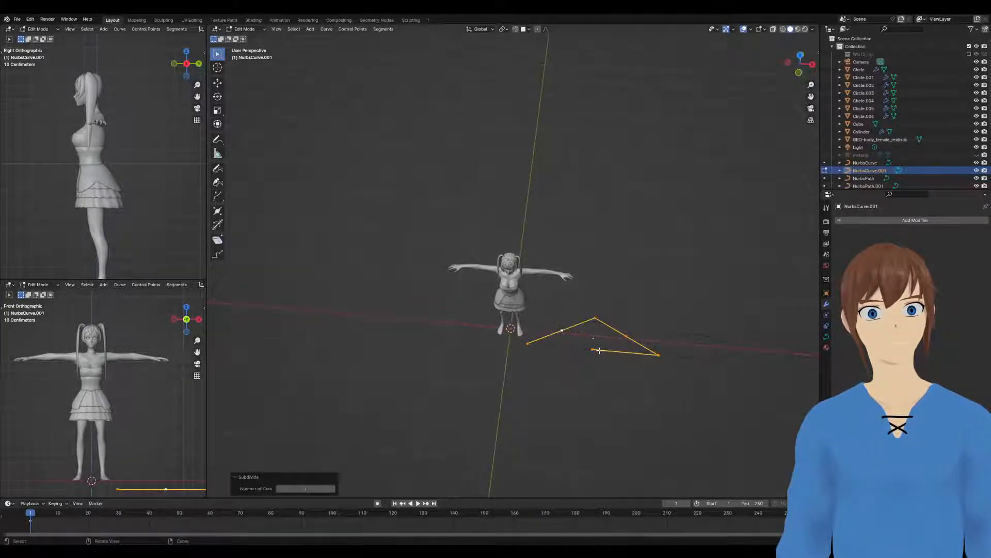
key(alt+a)
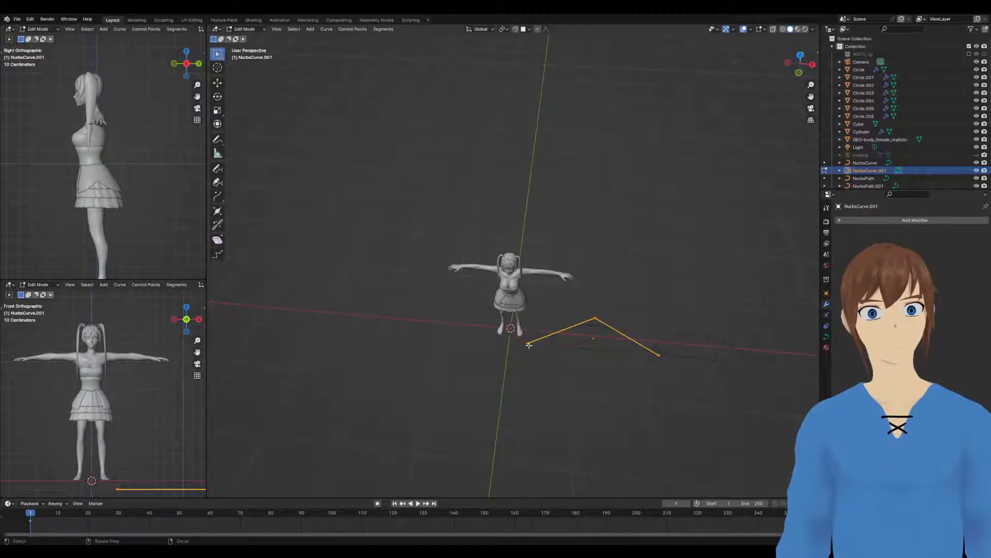
Subdivide the span between the copied curve's two end points and pull the new control point outward
right_click(653, 356)
click(639, 343)
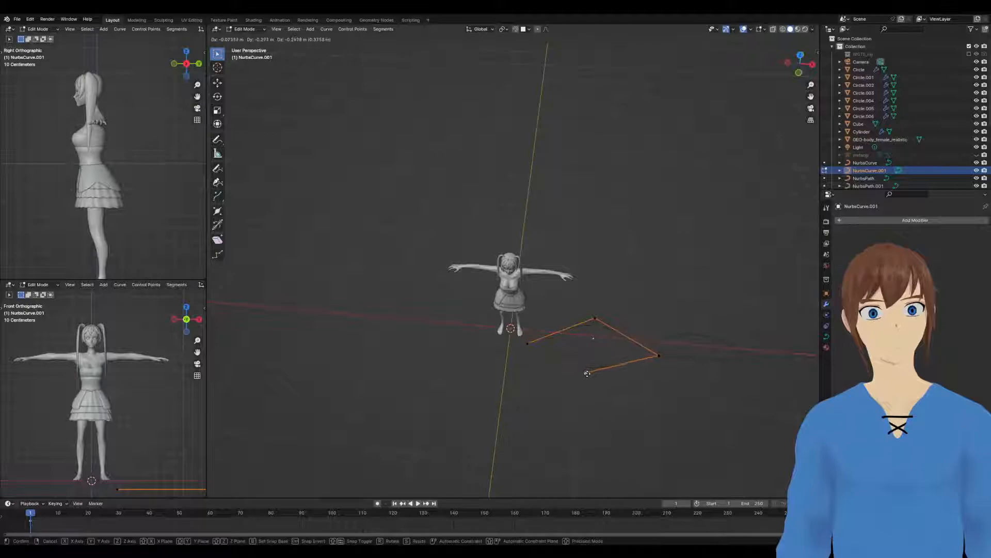
click(586, 387)
Move a control point of the copied profile curve about 0.4 m along Y
click(529, 343)
mouse_move(561, 333)
middle_down()
mouse_move(581, 344)
mouse_move(545, 326)
middle_up()
click(599, 351)
key(g)
key(y)
click(610, 334)
middle_drag(511, 391, 555, 343)
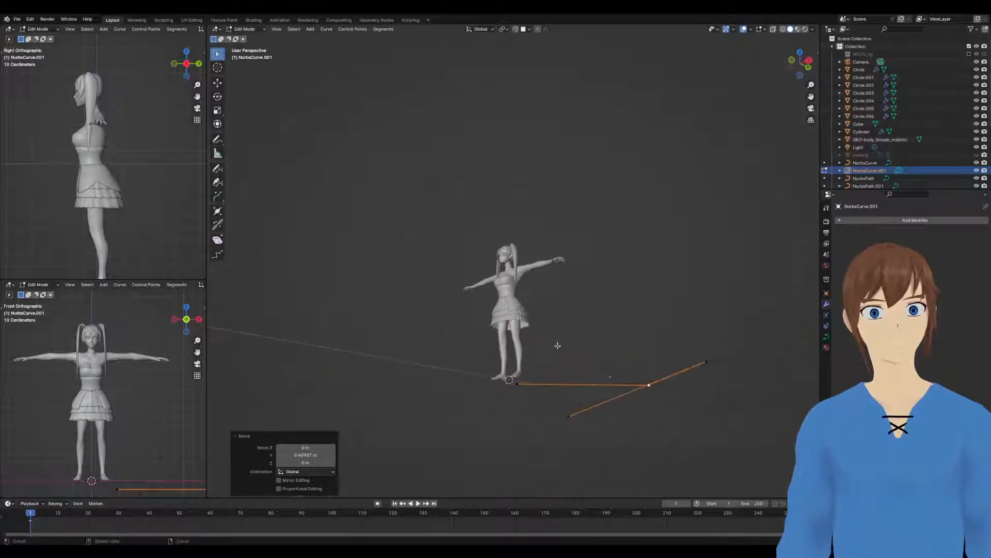
Flatten all control points of the profile curve by scaling Z to 0, and raise the curve to ground level
key(a)
key(s)
key(z)
key(0)
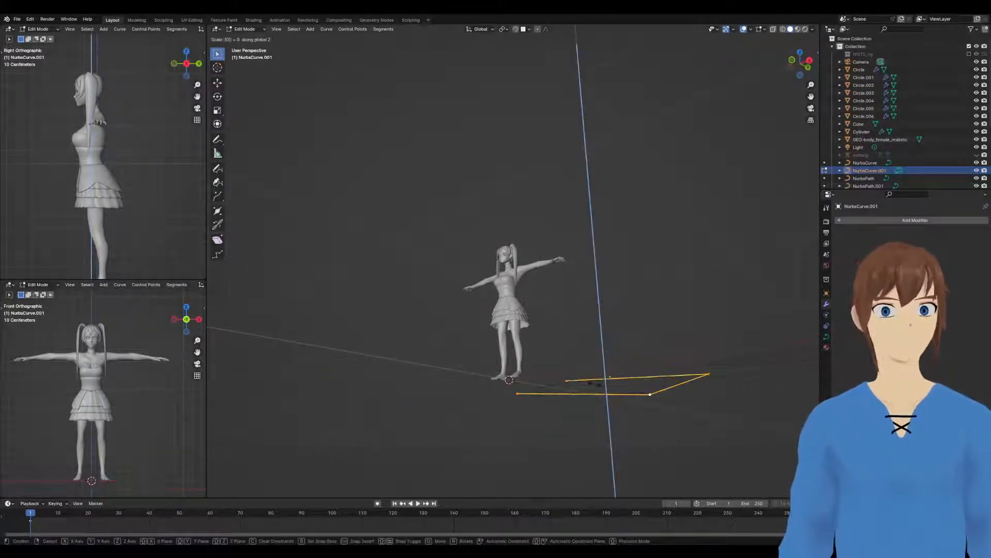
key(Return)
middle_drag(599, 385, 466, 401)
key(g)
key(z)
click(624, 406)
Move two of the profile curve's control points along Y to even out its four-sided outline
click(466, 401)
key(g)
key(y)
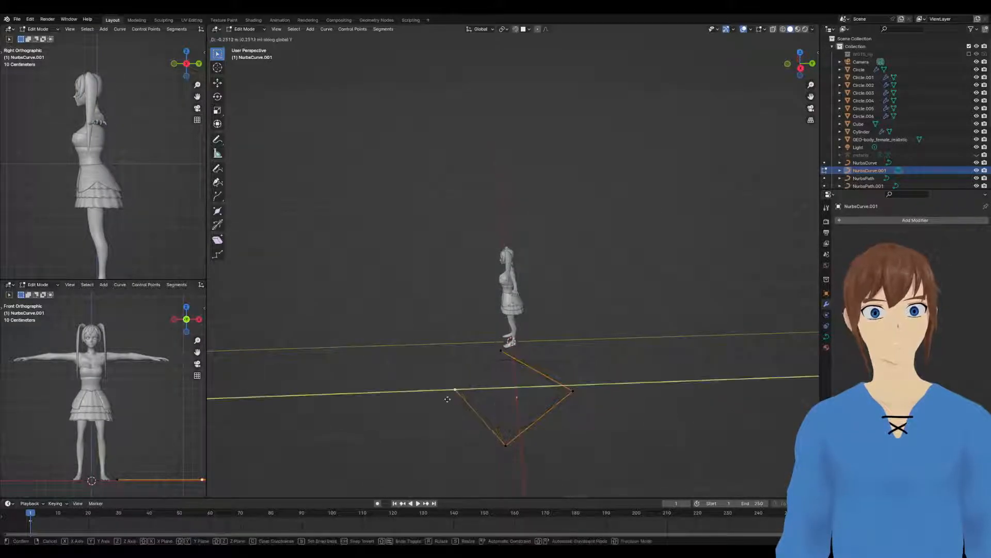
click(447, 401)
click(503, 446)
key(g)
key(y)
click(490, 380)
middle_drag(498, 394, 481, 379)
scroll(518, 352, up, 5)
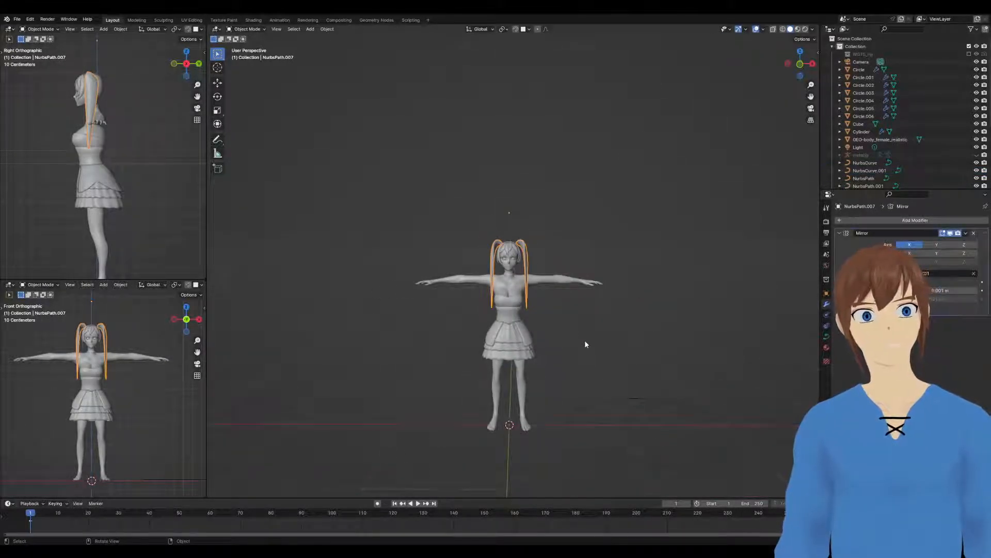
Show the pigtail's curve data properties, reopen it for editing and adjust the radius of its upper control point
click(827, 337)
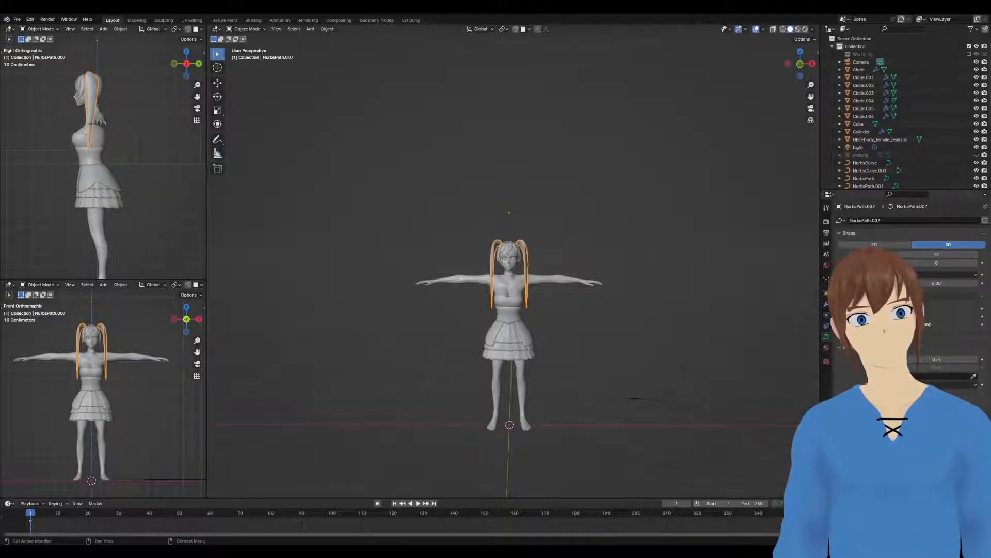
key(ctrl+z)
middle_drag(699, 321, 587, 234)
scroll(503, 299, up, 4)
key(Tab)
click(543, 216)
key(alt+s)
click(561, 230)
Reposition the pigtail's top control point and adjust the radius at its outer bend
mouse_move(560, 231)
middle_down()
mouse_move(510, 214)
mouse_move(574, 221)
middle_up()
key(g)
click(540, 197)
click(571, 219)
key(alt+s)
click(557, 201)
Adjust the radius at the pigtail's root and shift its top control point about 0.03 m toward the head
click(516, 213)
key(alt+s)
click(538, 200)
key(g)
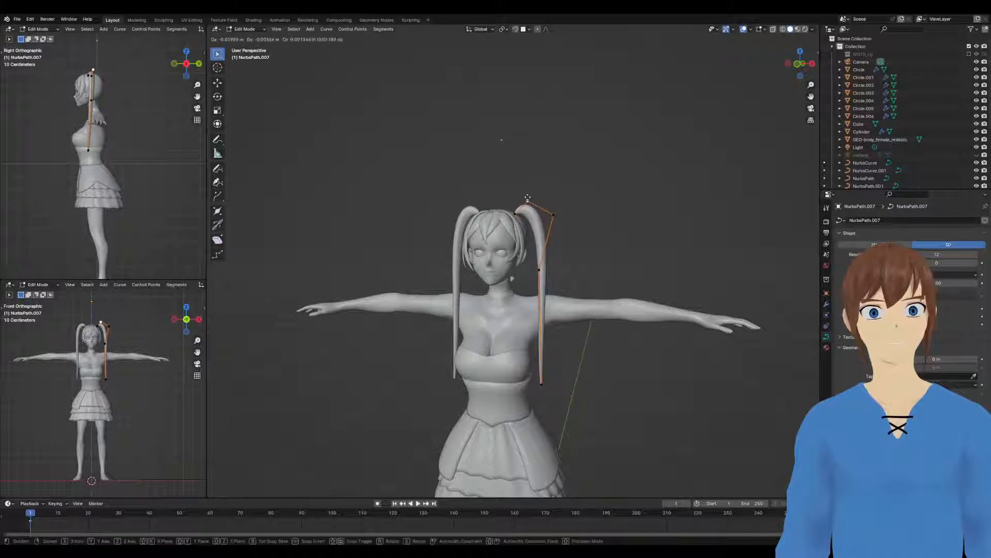
click(524, 197)
Refine the pigtail's outer bend and move its middle control point about 0.02 m outward along X
middle_drag(524, 198, 438, 203)
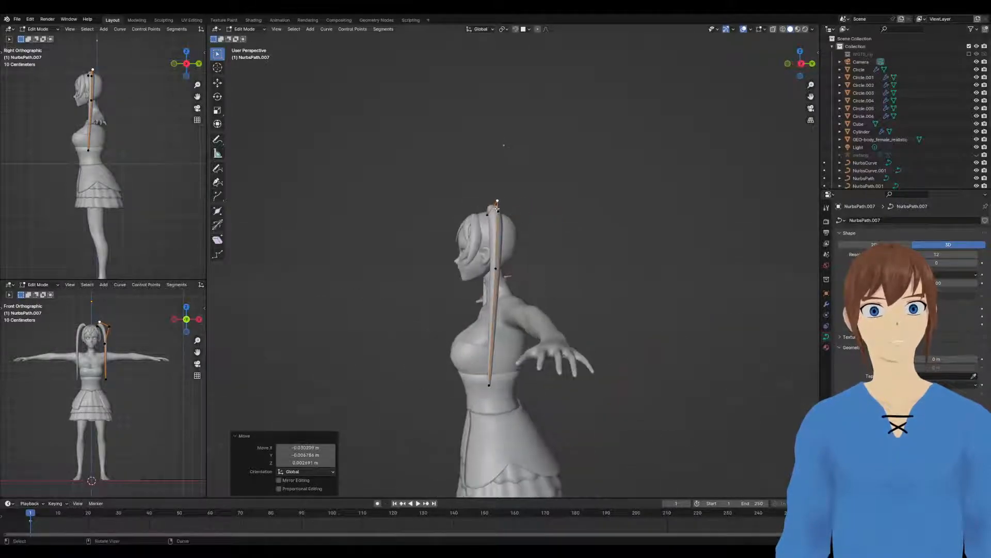
click(500, 211)
click(594, 230)
middle_drag(594, 230, 638, 277)
click(556, 274)
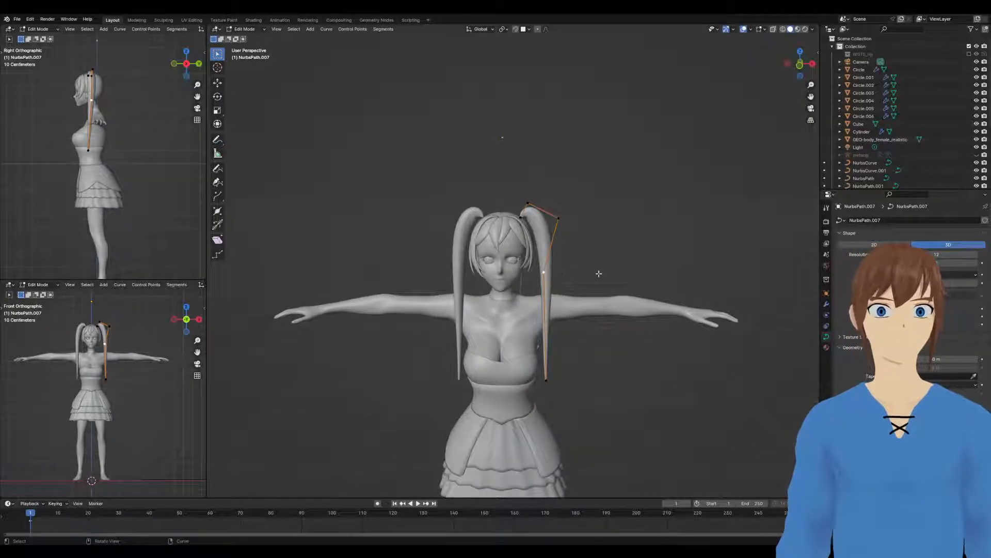
key(g)
click(603, 274)
mouse_move(602, 276)
middle_down()
mouse_move(641, 270)
mouse_move(602, 264)
middle_up()
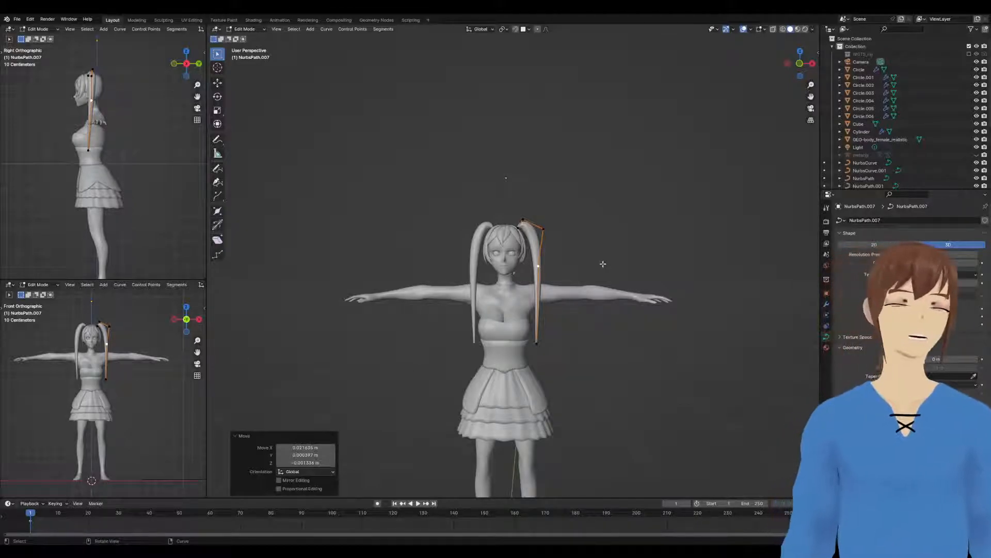
middle_drag(625, 274, 608, 276)
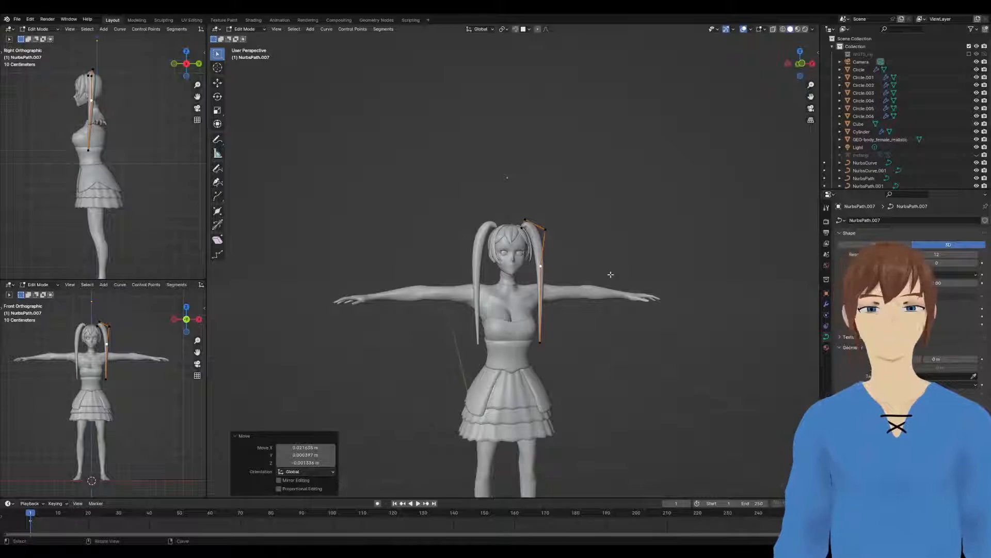
Nudge the pigtail's middle control point and extend its tip downward over the upper skirt
mouse_move(605, 265)
middle_down()
mouse_move(617, 266)
mouse_move(594, 264)
middle_up()
key(g)
click(602, 261)
middle_drag(643, 290, 578, 343)
key(g)
click(530, 345)
key(g)
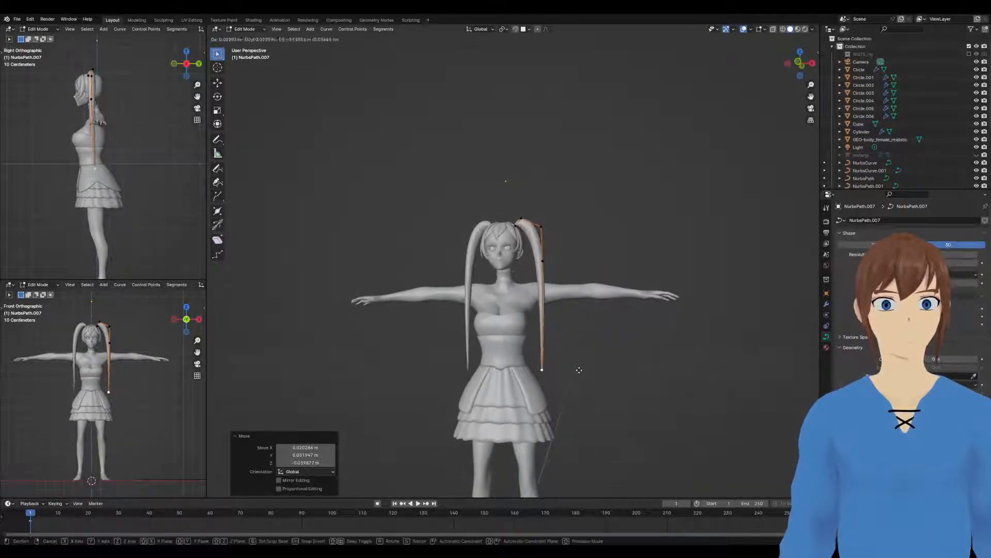
click(581, 379)
Lower the pigtail's middle control point to chest height and shift it about 0.05 m forward along Y
click(547, 269)
key(g)
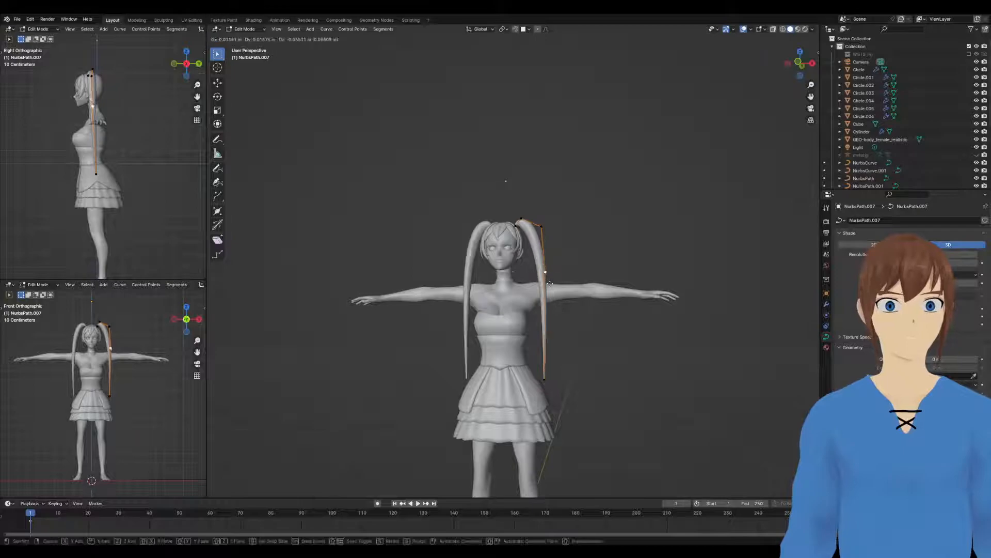
click(546, 302)
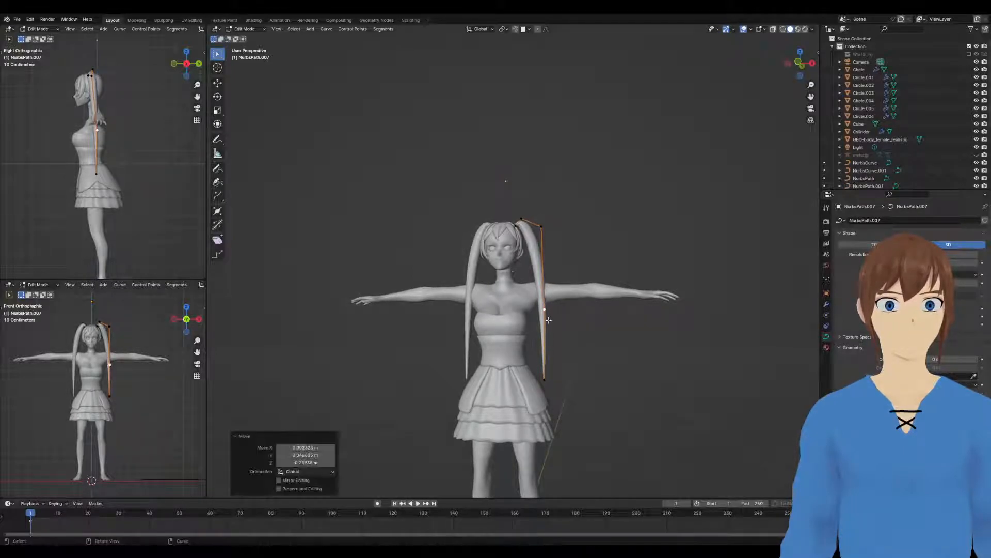
middle_drag(546, 302, 493, 333)
key(g)
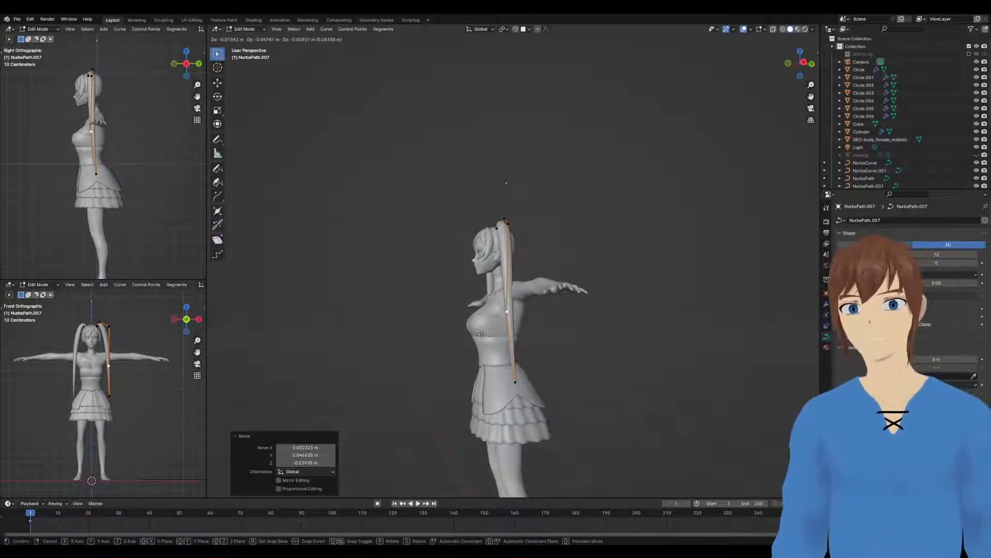
click(482, 335)
Nudge the pigtail's middle control point outward and move its tip about 0.05 m forward along Y
middle_drag(482, 335, 535, 333)
key(g)
click(568, 366)
key(g)
click(468, 355)
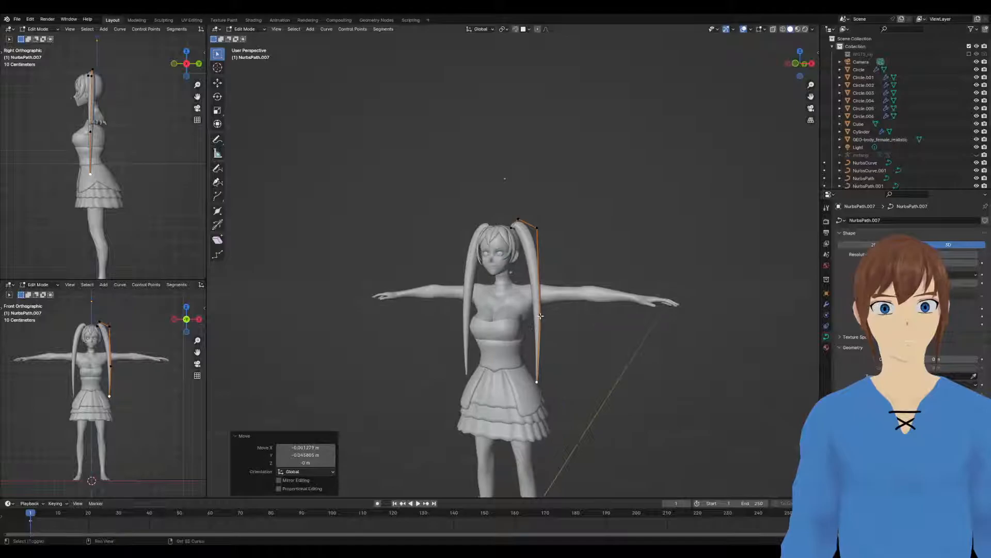
Subdivide the segment between the pigtail's middle control point and tip, and move the tip further down and forward
shift+click(541, 315)
right_click(541, 316)
click(542, 317)
middle_drag(538, 386, 516, 316)
key(g)
click(596, 382)
key(g)
click(455, 374)
middle_drag(456, 374, 553, 327)
Enlarge the radius at the pigtail's outer bend and reposition that control point
click(534, 233)
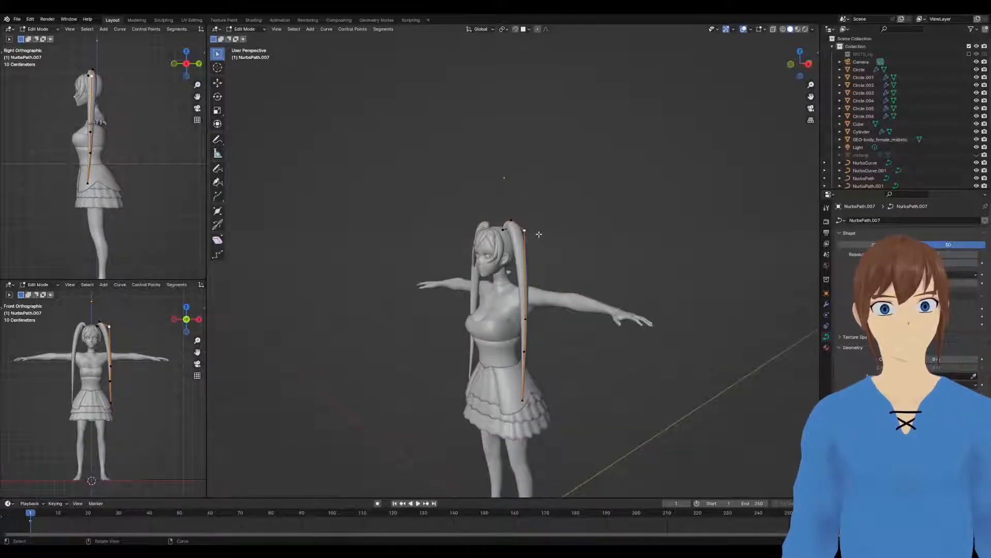
middle_drag(538, 232, 547, 224)
scroll(539, 223, up, 1)
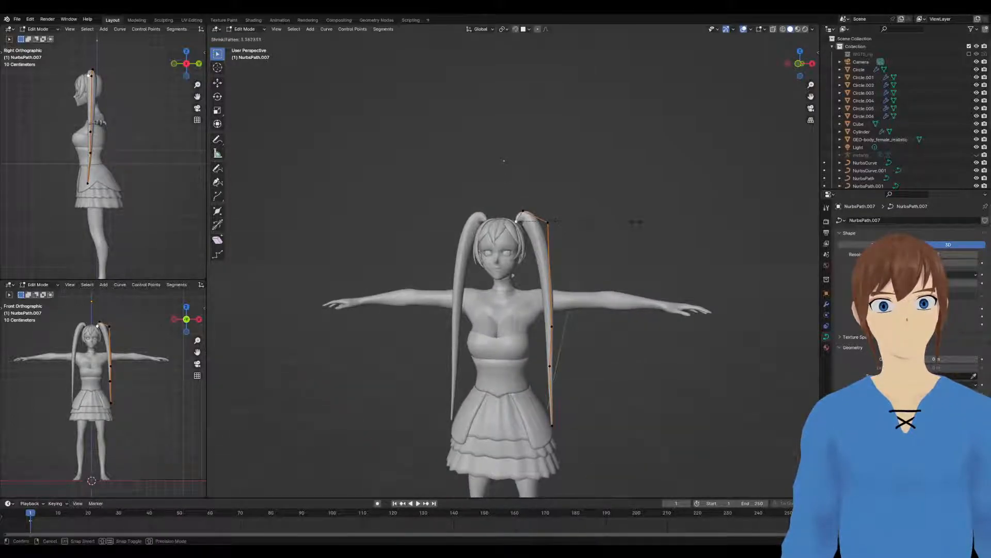
click(668, 209)
click(524, 211)
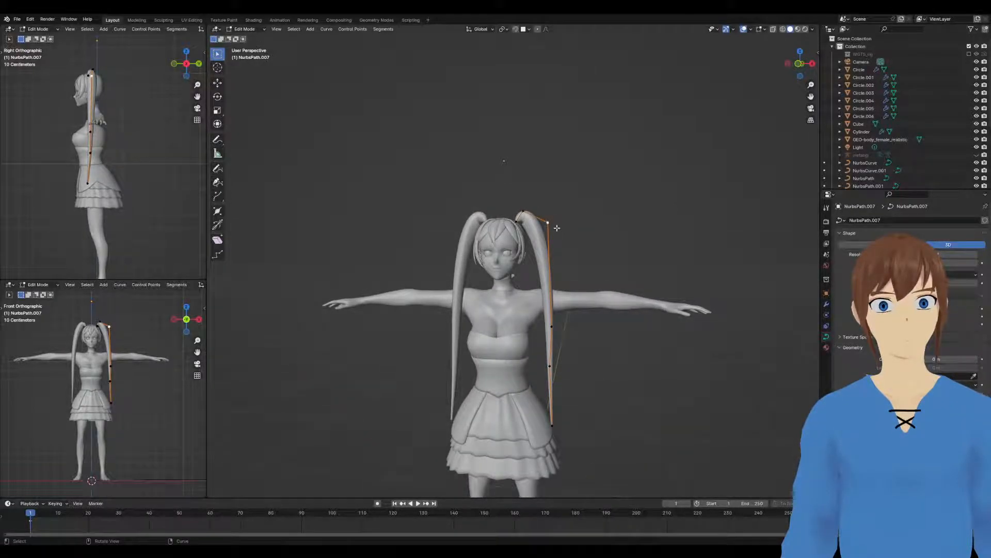
key(g)
click(590, 237)
Refine the positions and radii of the pigtail's upper control points around its arch beside the head
middle_drag(587, 237, 599, 288)
scroll(589, 237, up, 2)
key(alt+s)
click(587, 236)
key(g)
click(616, 196)
key(g)
click(513, 211)
key(alt+s)
click(547, 219)
Raise the pigtail's middle control point to shoulder height, enlarge its radius and shift it slightly inward
key(g)
click(511, 300)
key(alt+s)
click(631, 295)
key(g)
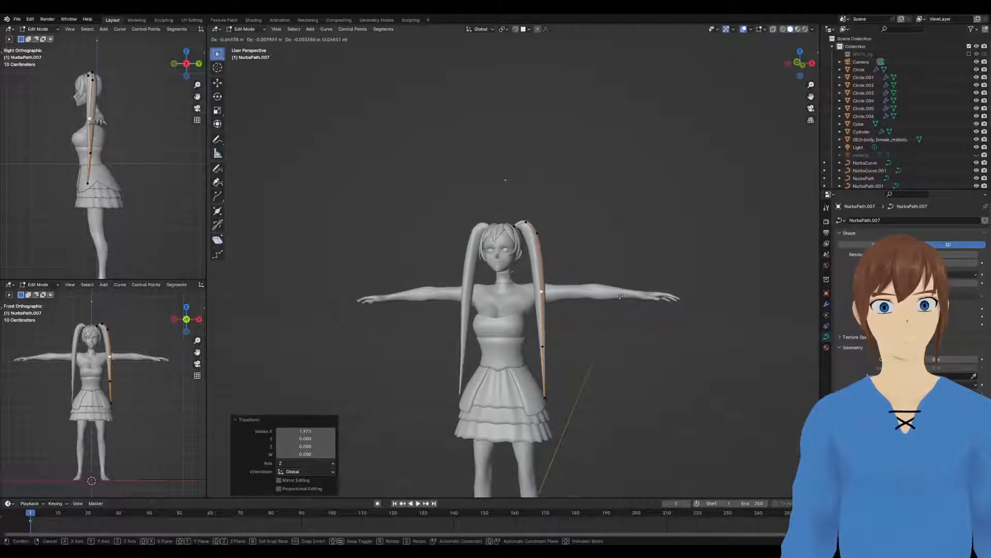
click(616, 296)
Move the pigtail's middle control point about 0.05 m forward along the Y axis only
middle_drag(616, 296, 589, 294)
click(537, 301)
click(509, 292)
scroll(512, 292, up, 1)
key(g)
key(y)
right_click(537, 296)
key(Escape)
key(g)
key(y)
click(578, 303)
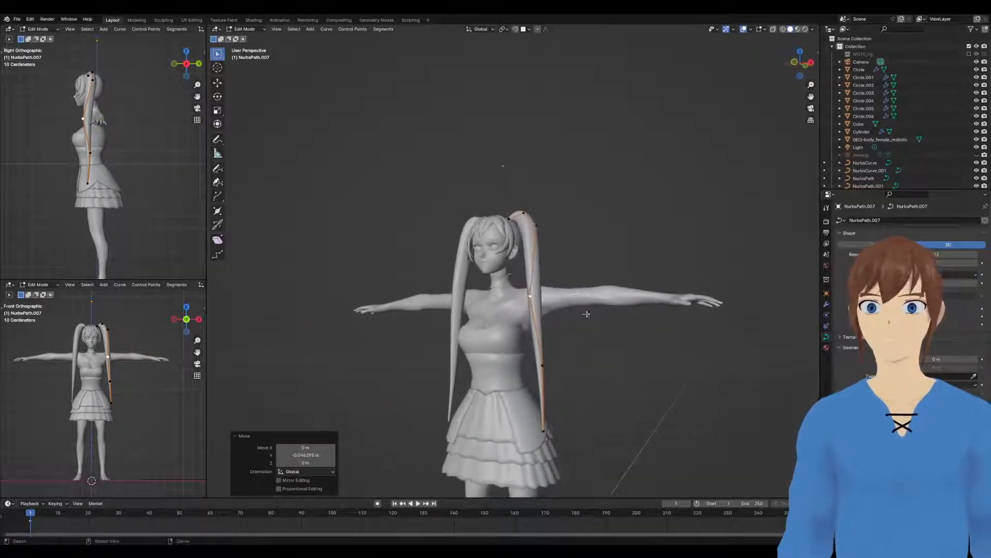
Move the pigtail's lower control point outward and shift its tip forward to curve the lower end
click(543, 363)
mouse_move(549, 365)
middle_down()
mouse_move(586, 344)
mouse_move(548, 356)
middle_up()
key(g)
click(603, 348)
click(525, 427)
key(g)
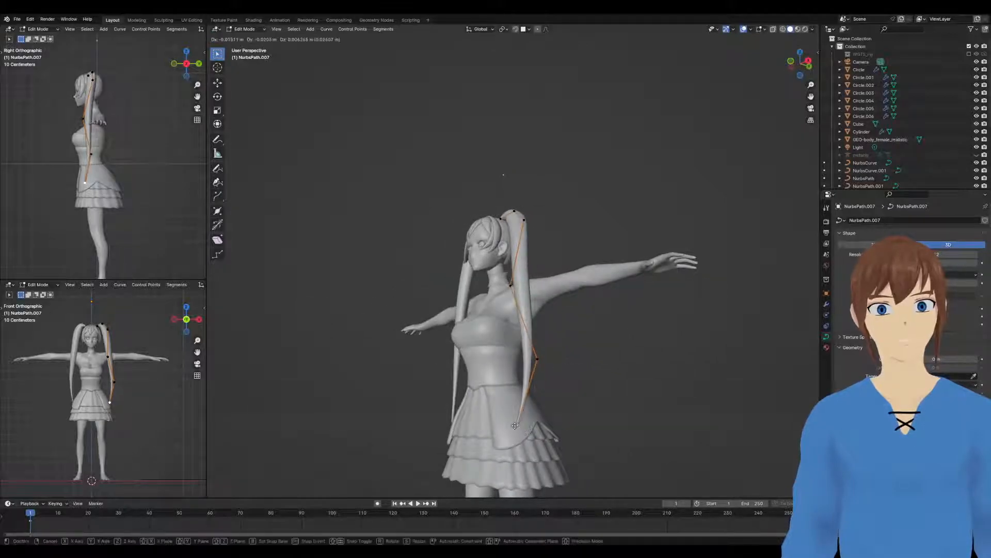
click(517, 424)
Reposition the pigtail's lower control point further outward and leave curve editing
click(544, 364)
key(g)
click(559, 362)
click(585, 357)
middle_drag(586, 354, 563, 379)
key(Tab)
middle_drag(661, 207, 654, 240)
click(547, 240)
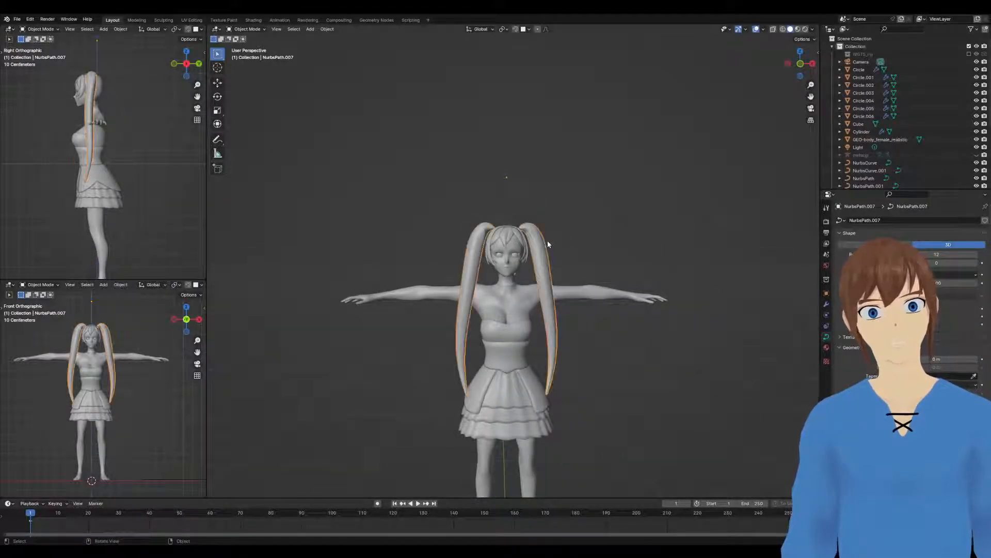
Reopen the pigtail curve for editing, shift its root point about 0.02 m and move its outer bend outward
key(Tab)
key(g)
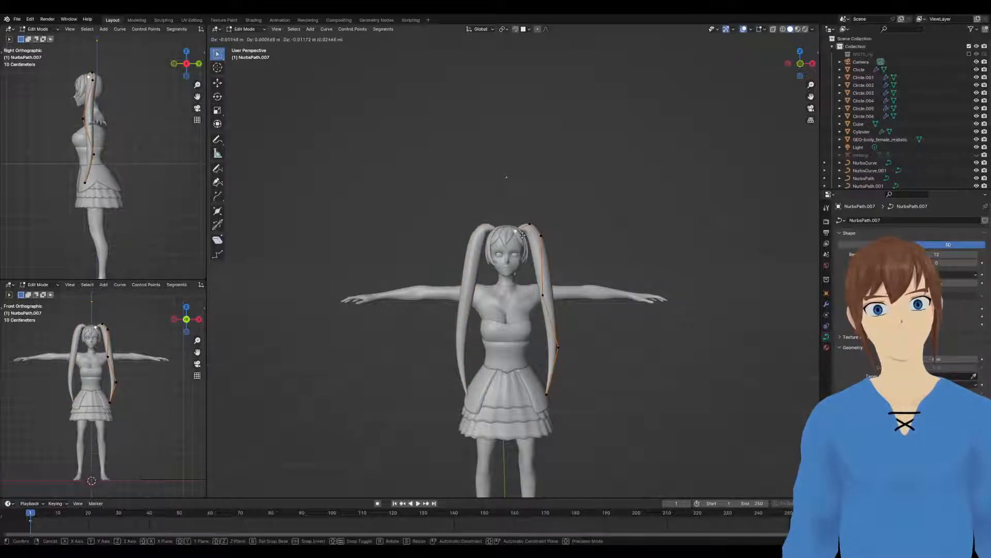
click(523, 233)
mouse_move(523, 233)
middle_down()
mouse_move(570, 244)
mouse_move(542, 228)
middle_up()
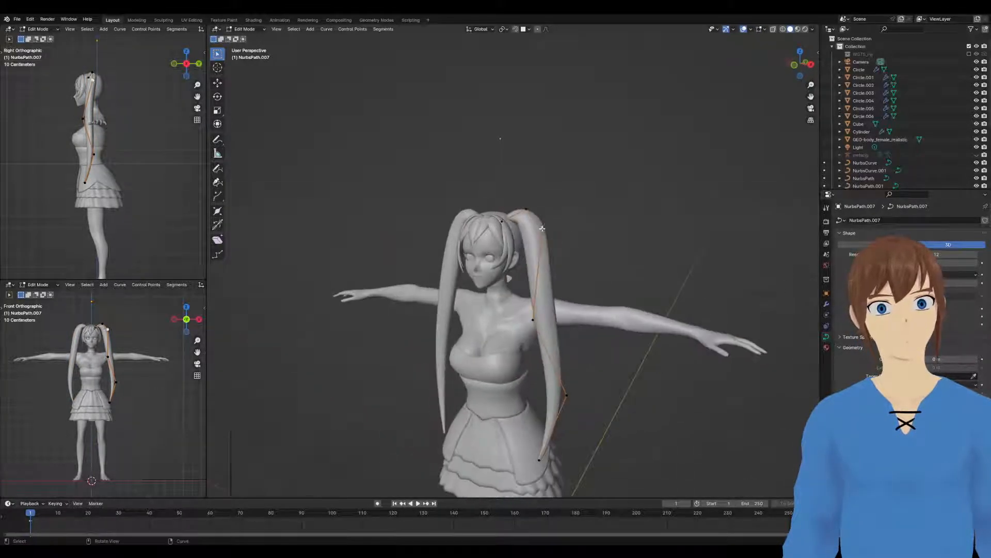
key(g)
click(563, 228)
Reposition the pigtail's middle control point near the shoulder, checking it from several angles
click(538, 318)
key(g)
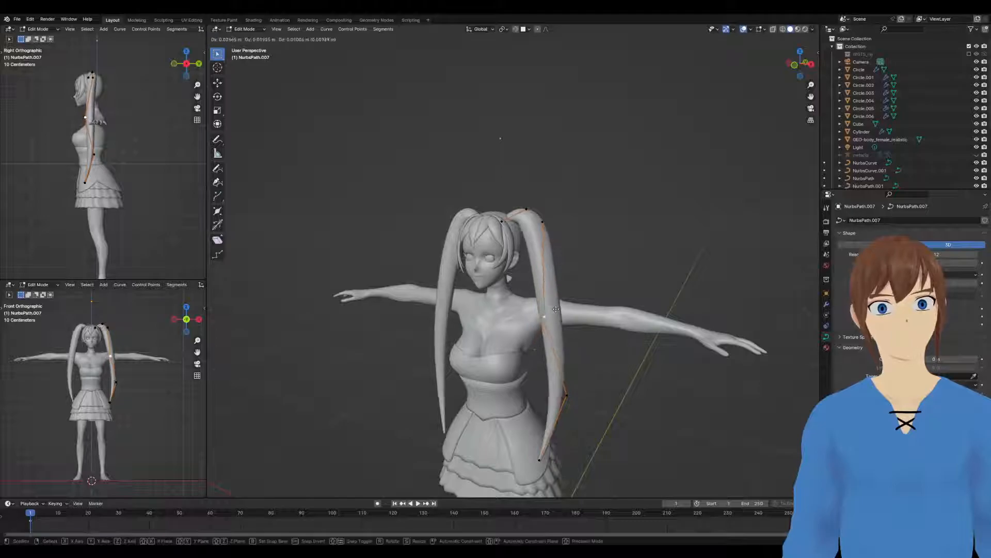
click(564, 307)
middle_drag(564, 307, 627, 288)
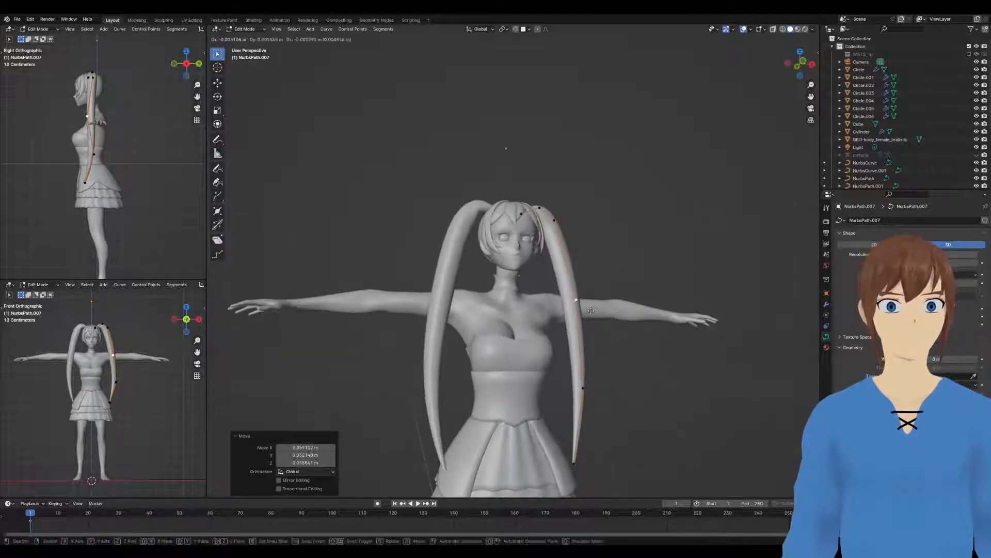
key(g)
click(575, 316)
Move the pigtail's lower control point inward and its middle control point about 0.05 m forward along Y
click(585, 386)
key(g)
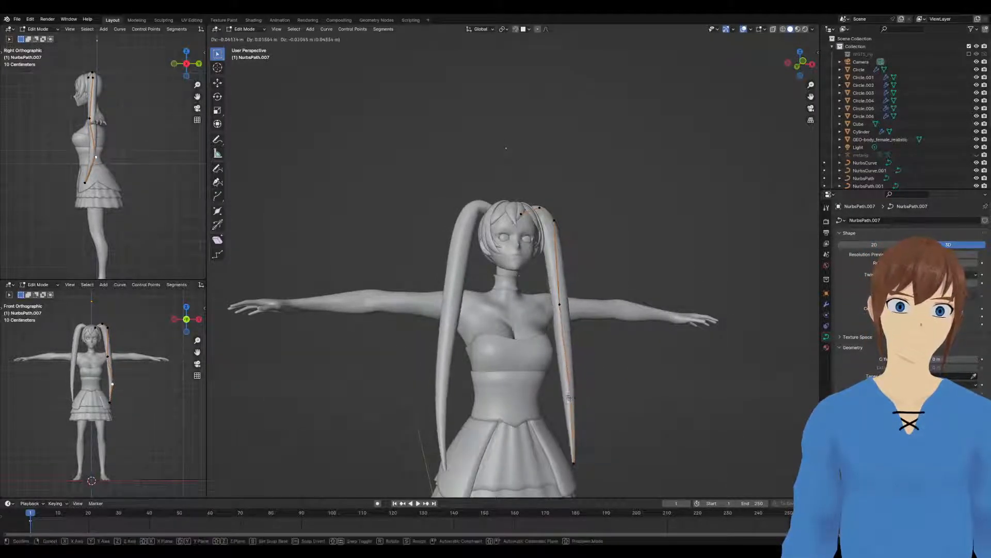
click(562, 393)
scroll(561, 393, down, 1)
middle_drag(562, 393, 492, 408)
click(506, 292)
middle_drag(506, 292, 586, 282)
key(g)
click(479, 293)
Reposition the pigtail's control points where it leaves the head so the arch flows from the scalp
scroll(602, 277, up, 3)
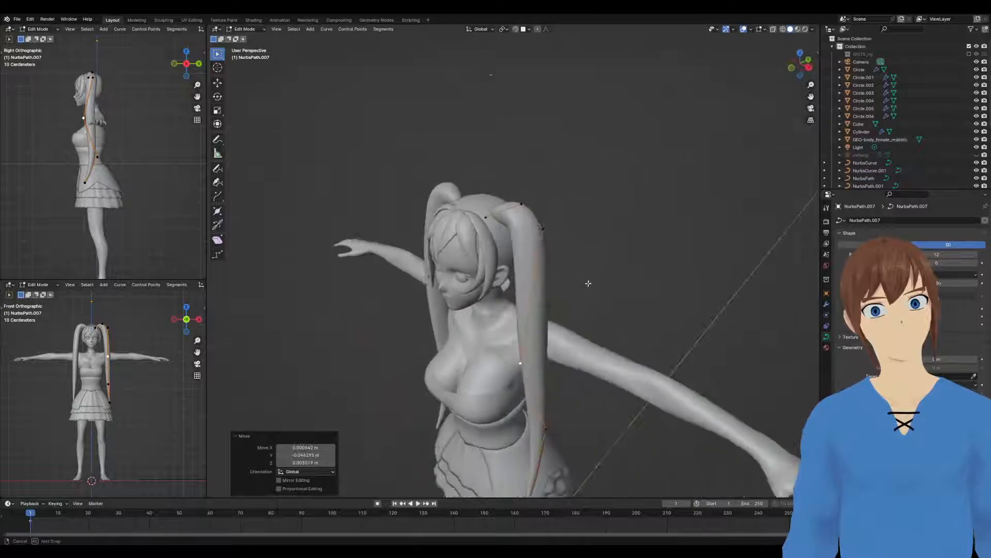
scroll(586, 282, up, 1)
click(480, 208)
middle_drag(550, 220, 583, 196)
key(g)
click(494, 227)
click(482, 195)
key(g)
click(508, 183)
Fine-tune the pigtail's upper control point and nudge its root point against the head
click(523, 206)
key(g)
click(525, 204)
click(510, 187)
key(g)
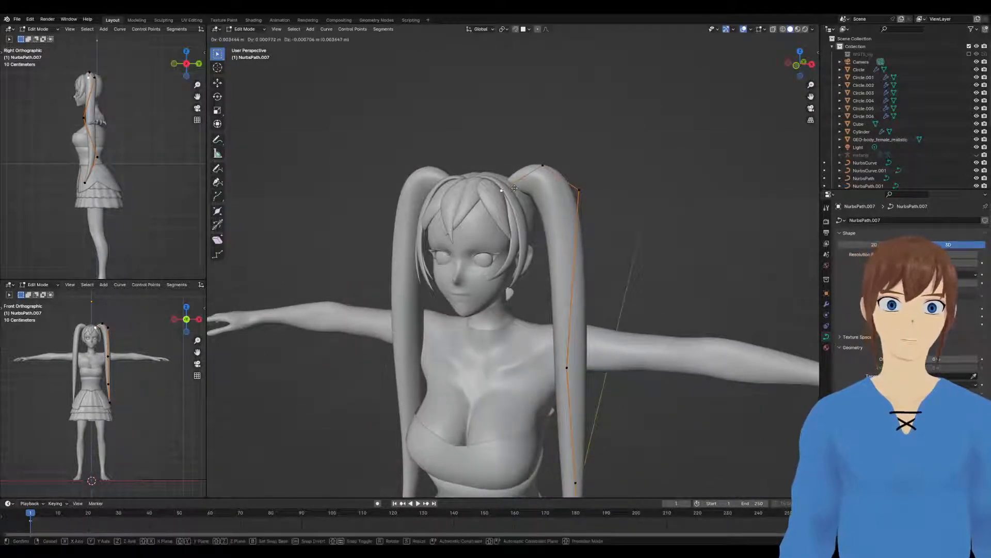
click(515, 188)
Raise the pigtail's top control point slightly and adjust its radius
middle_drag(515, 188, 540, 186)
click(558, 167)
key(g)
click(559, 163)
key(alt+s)
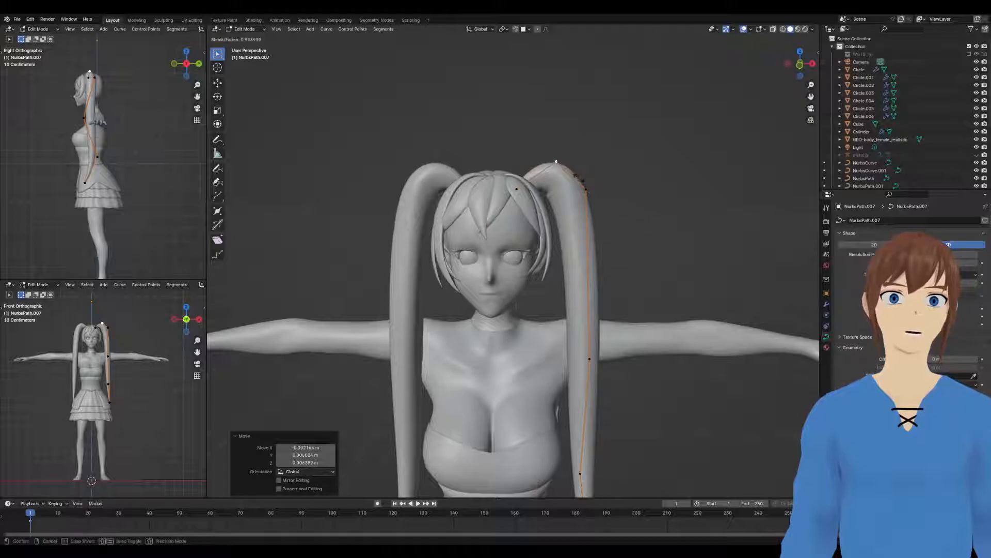
click(532, 190)
Adjust the curve radius at the pigtail's outer bend
click(593, 191)
key(alt+s)
click(590, 191)
click(567, 163)
click(590, 184)
key(alt+s)
click(609, 184)
Adjust the radius at the pigtail's root and shift its outer bend about 0.02 m inward
click(563, 155)
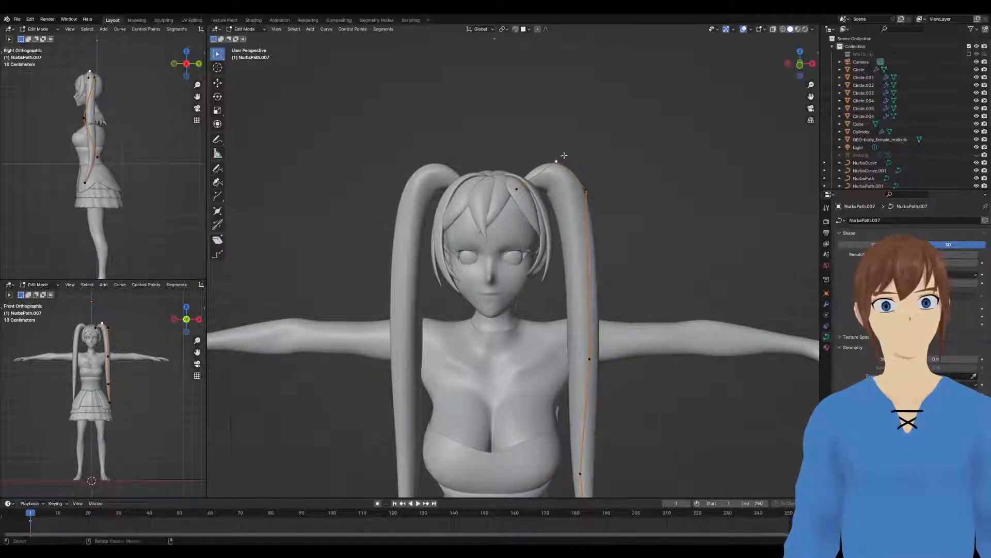
key(alt+s)
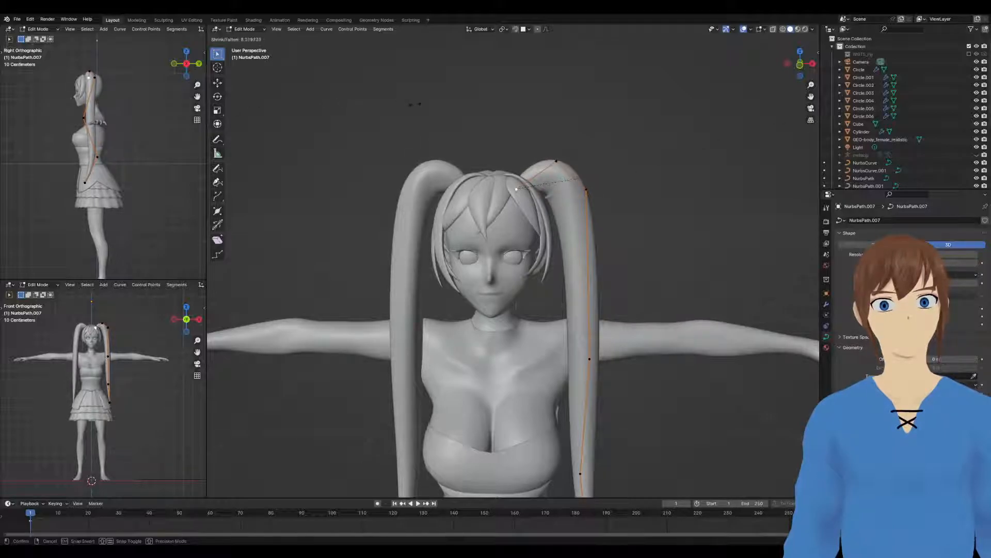
click(415, 104)
scroll(482, 157, down, 3)
scroll(491, 153, up, 2)
middle_drag(532, 206, 531, 207)
click(563, 211)
key(g)
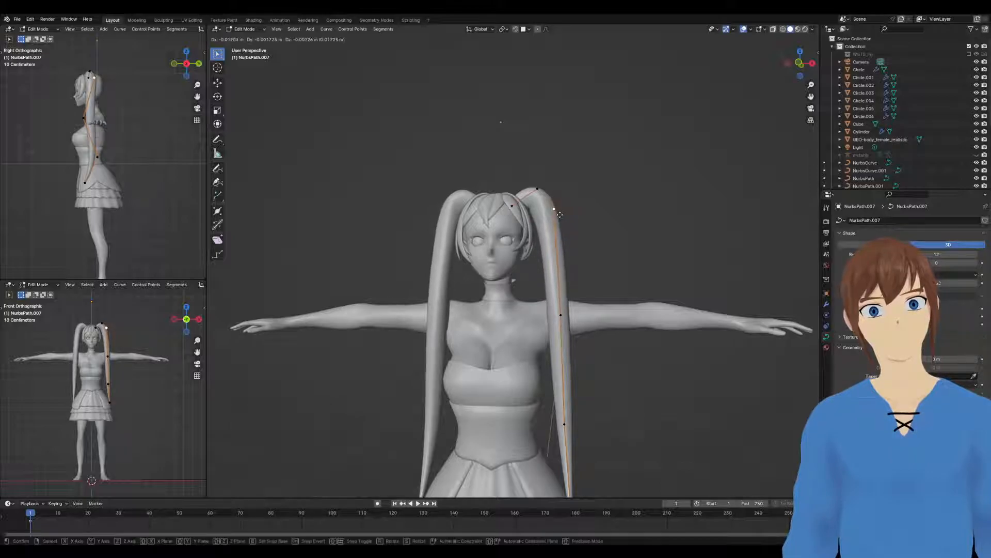
click(560, 215)
Review both pigtails outside curve editing, and move the middle control point about 0.02 m outward along X
scroll(542, 222, down, 6)
key(Tab)
click(591, 204)
middle_drag(596, 203, 555, 243)
scroll(533, 247, up, 4)
click(541, 253)
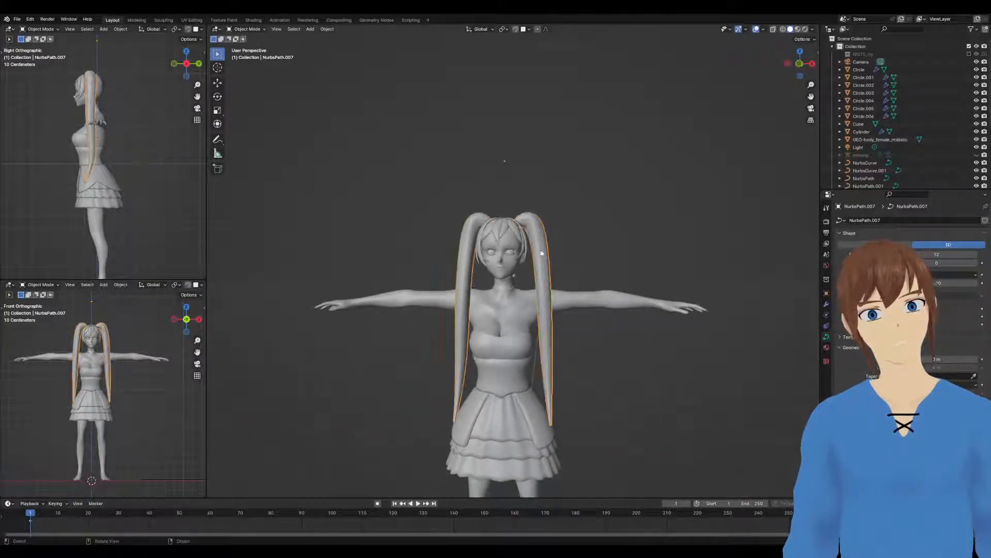
key(Tab)
click(550, 302)
key(g)
click(557, 302)
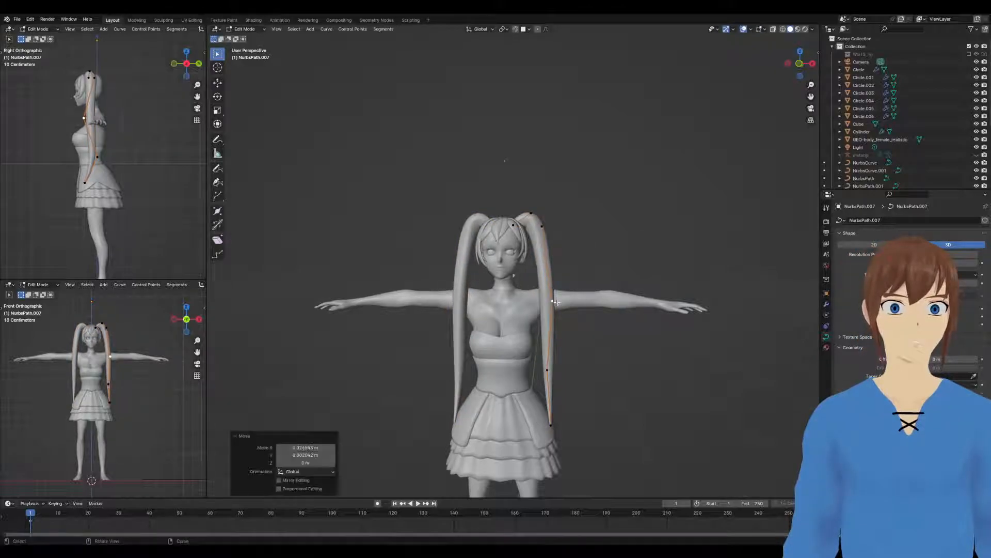
Nudge the pigtail's lower control point inward, adjust the middle one from the side and leave curve editing
click(548, 363)
key(g)
click(543, 364)
middle_drag(554, 343, 521, 337)
middle_drag(561, 286, 537, 259)
click(495, 290)
key(g)
click(488, 286)
scroll(553, 222, down, 3)
key(Tab)
scroll(567, 197, up, 3)
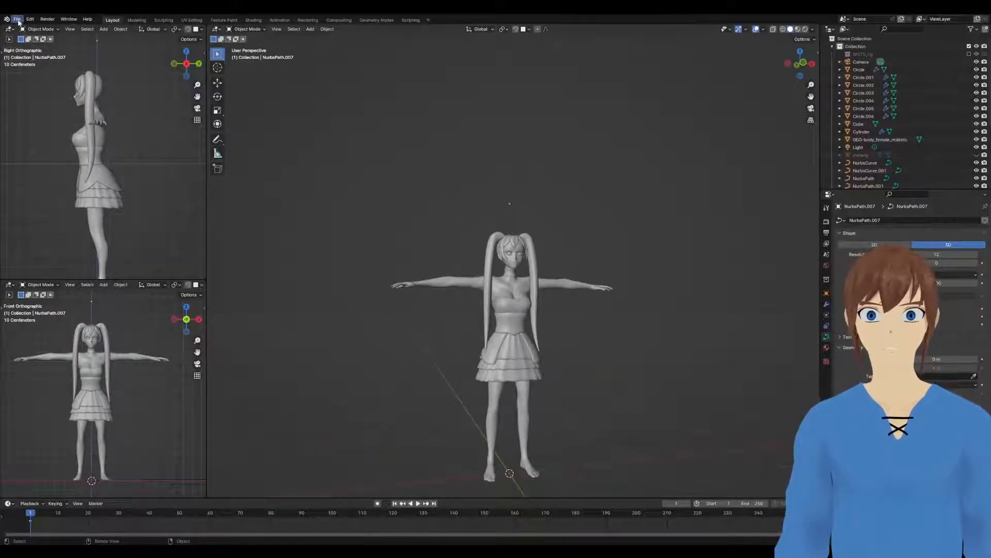
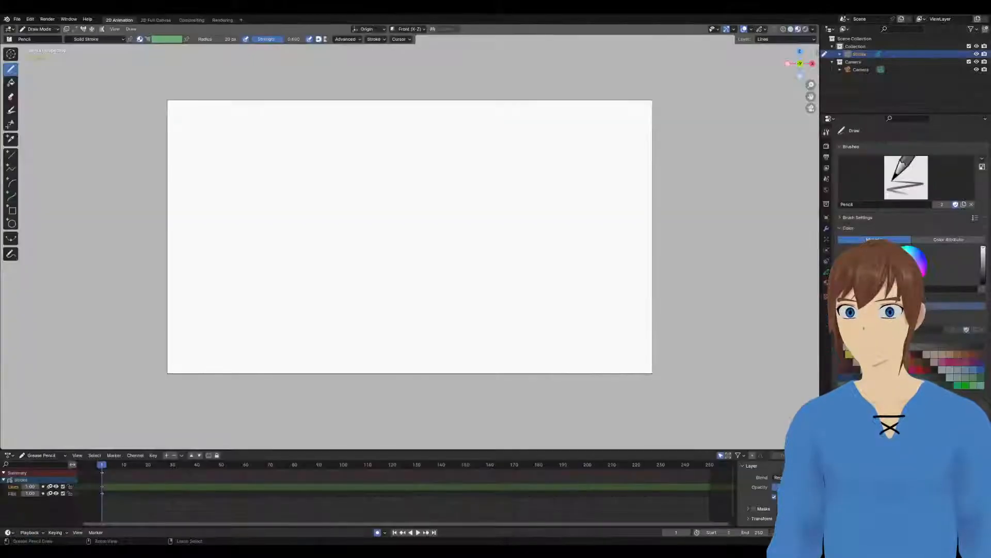
scroll(319, 219, down, 2)
scroll(332, 217, up, 2)
mouse_move(352, 217)
shift+middle_down()
mouse_move(380, 230)
mouse_move(358, 221)
shift+middle_up()
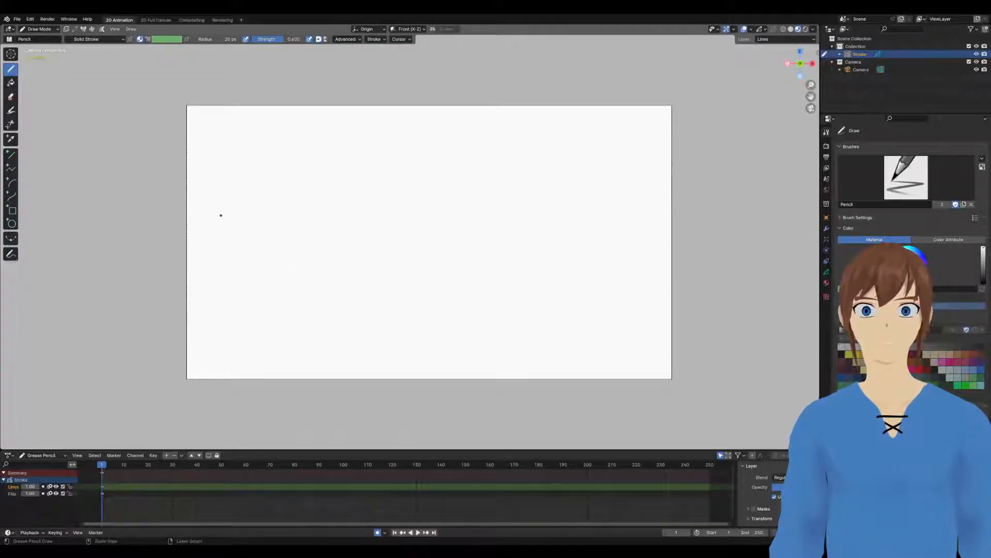
Place the artwork of the blonde girl with the purple beret as a faded reference image filling the camera frame
key(ctrl+v)
key(ctrl+z)
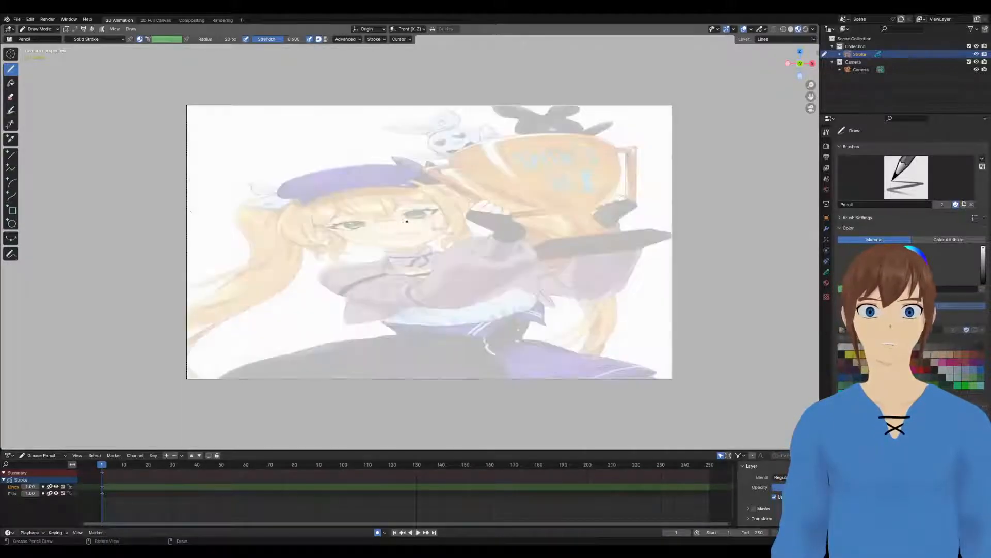
scroll(407, 232, down, 3)
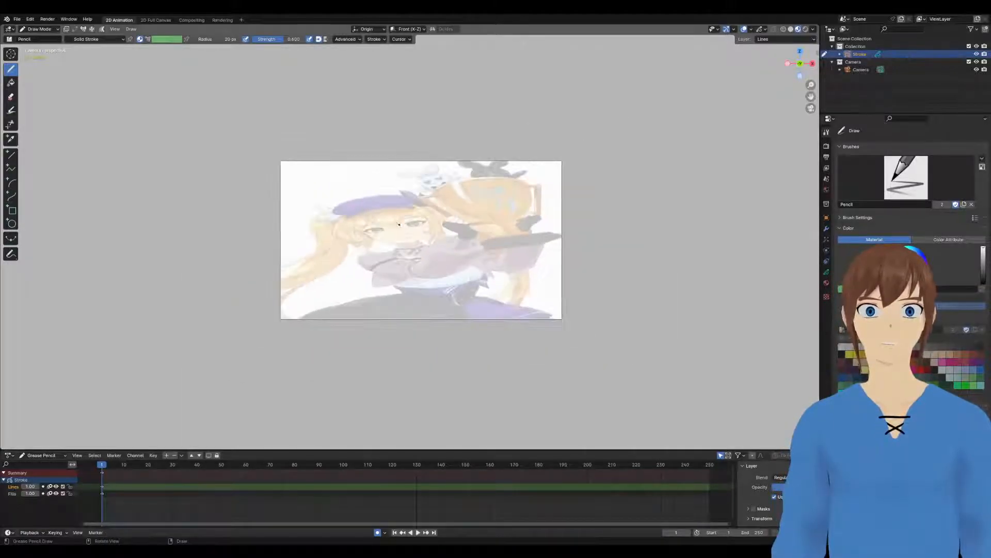
scroll(408, 232, up, 4)
mouse_move(405, 232)
middle_down()
mouse_move(427, 241)
mouse_move(397, 225)
middle_up()
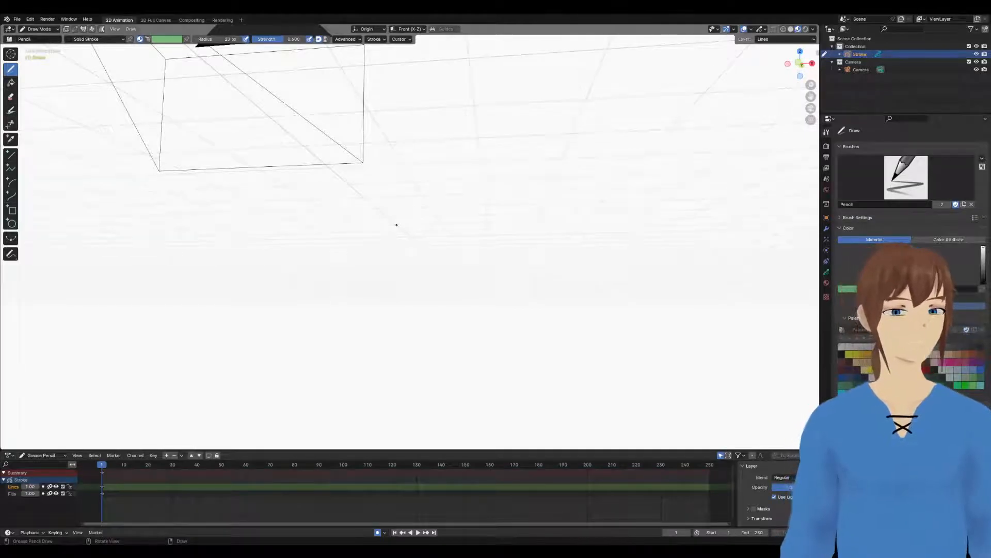
key(KP_0)
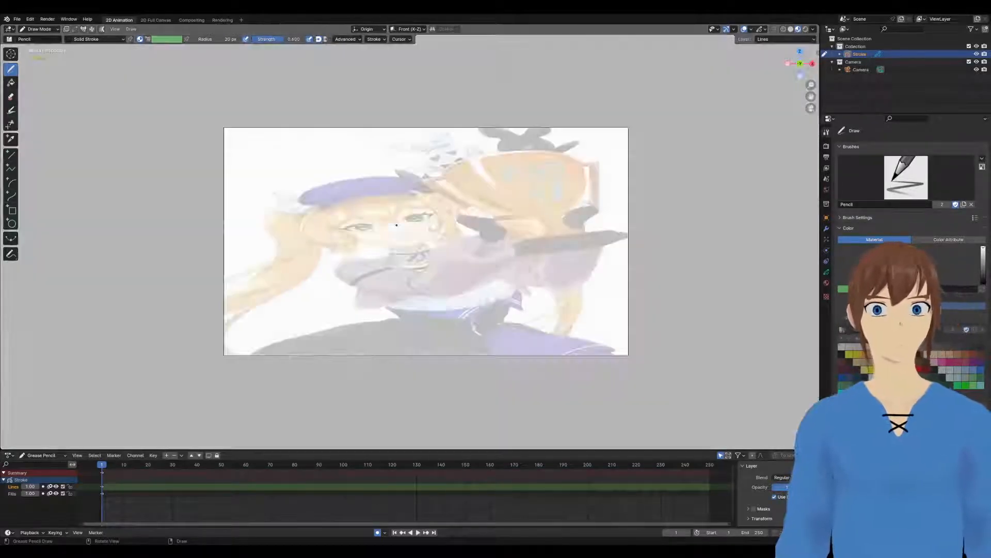
middle_drag(397, 224, 403, 244)
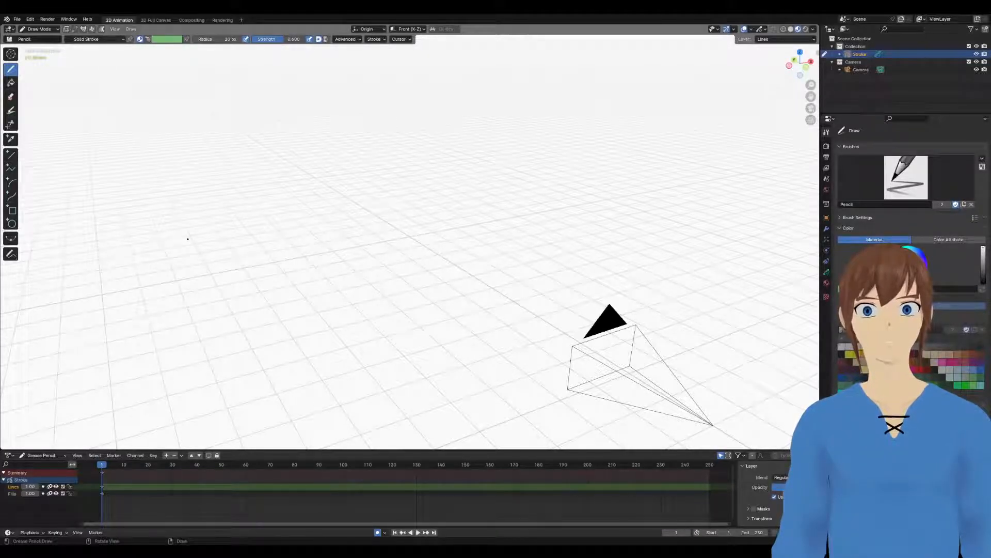
Switch the viewport to Solid shading
mouse_move(800, 62)
mouse_down()
mouse_move(559, 182)
mouse_move(609, 157)
mouse_move(577, 164)
mouse_up()
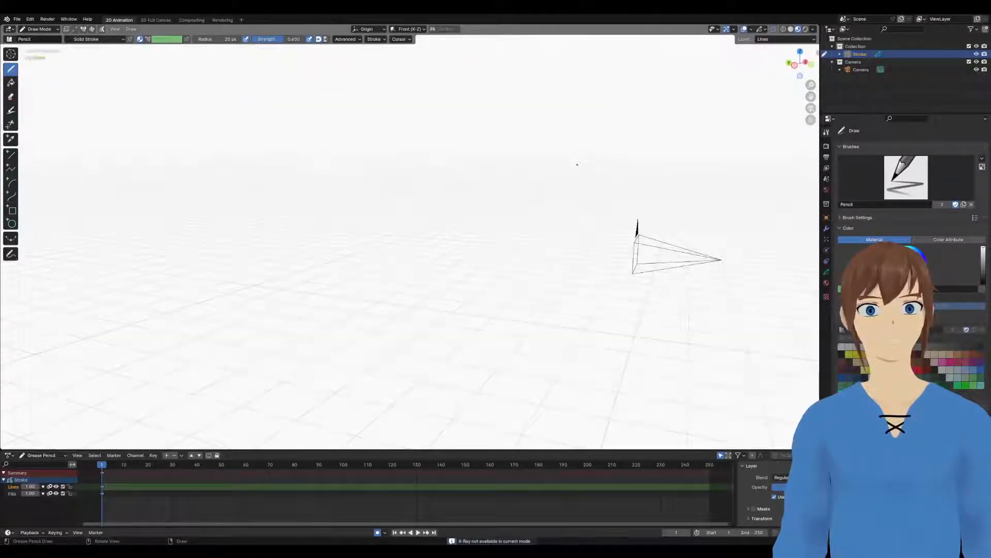
click(792, 30)
mouse_move(640, 109)
middle_down()
mouse_move(589, 135)
mouse_move(598, 130)
middle_up()
middle_drag(502, 402, 510, 332)
Open the preferences to look through the settings
click(17, 21)
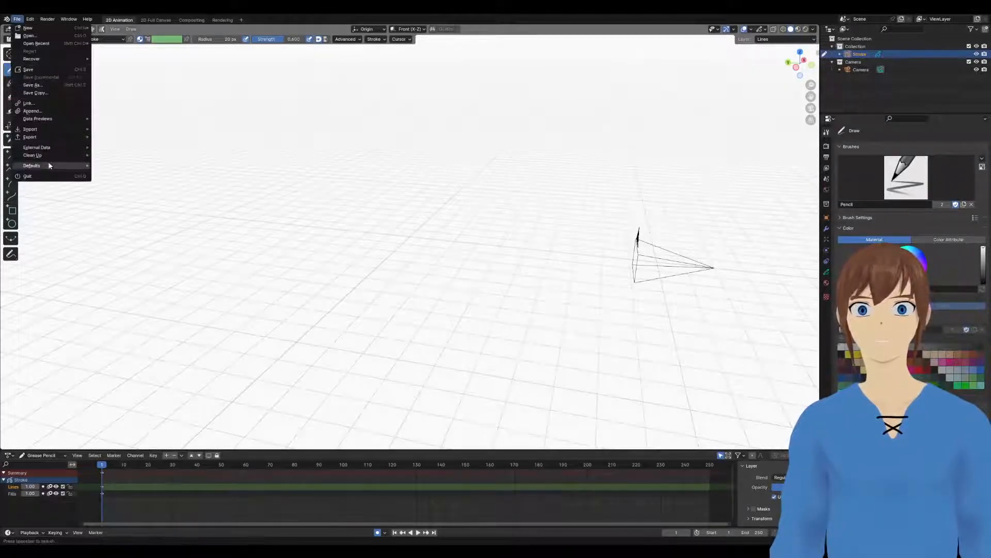
click(30, 19)
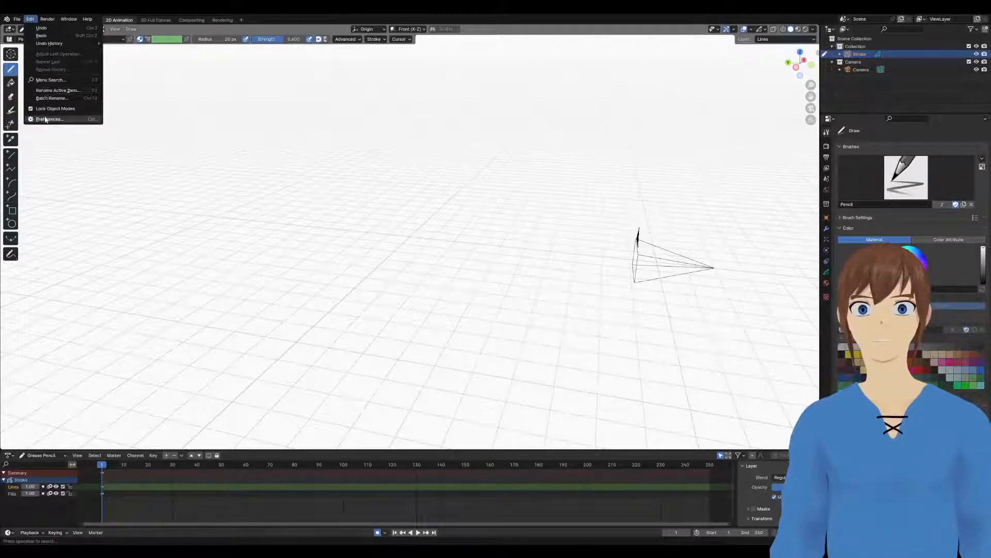
click(47, 113)
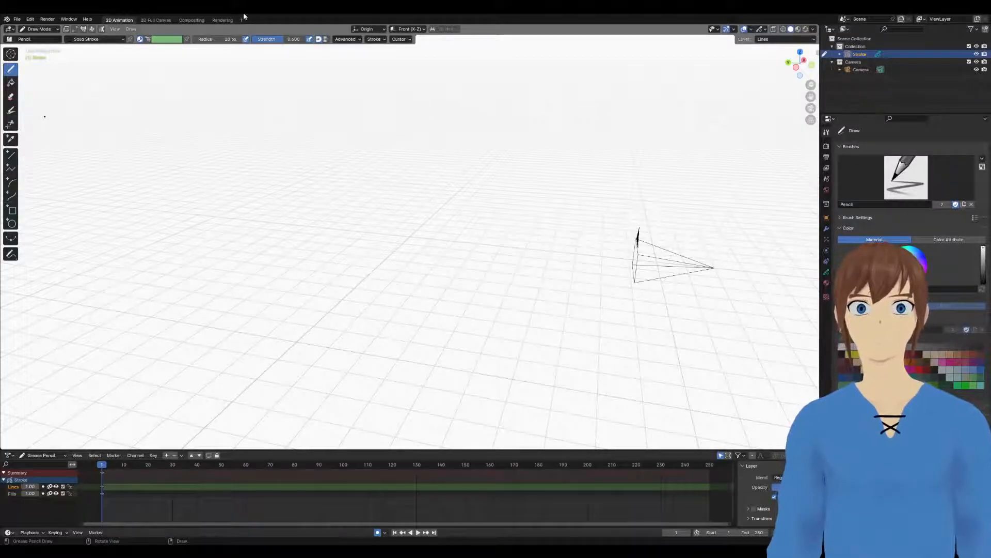
right_click(398, 219)
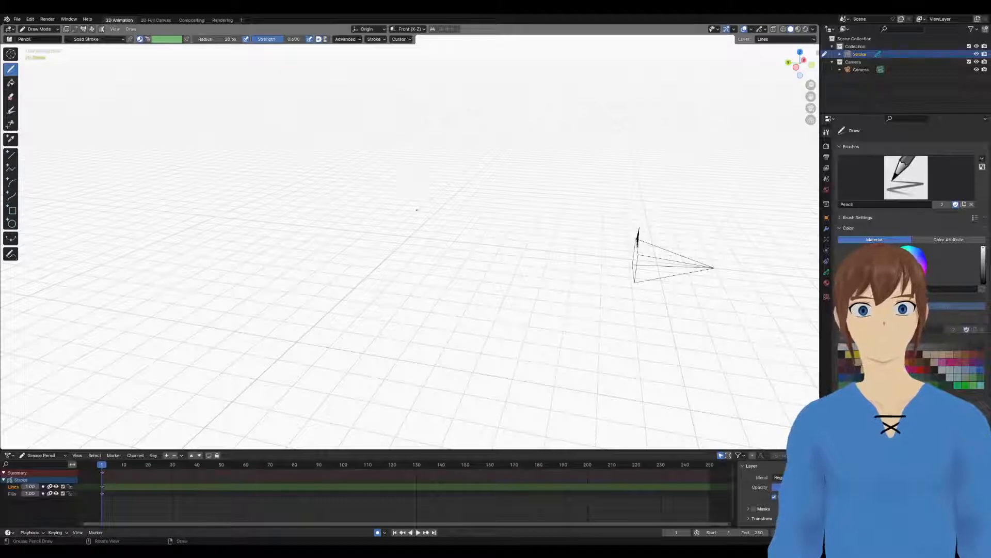
Put the scene in Object Mode and add the character illustration with Images as Planes
middle_drag(416, 208, 381, 221)
key(ctrl+Tab)
click(368, 223)
key(shift+a)
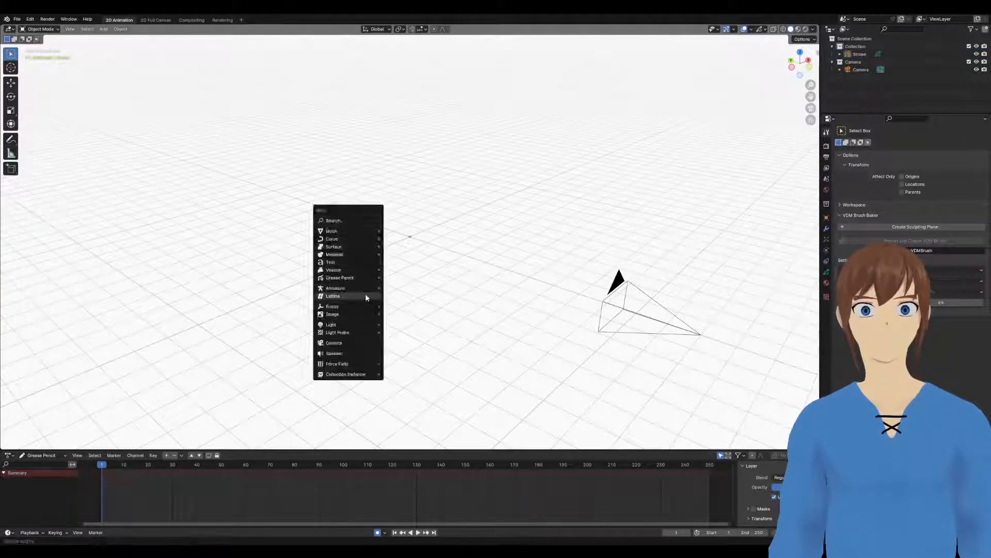
mouse_move(358, 312)
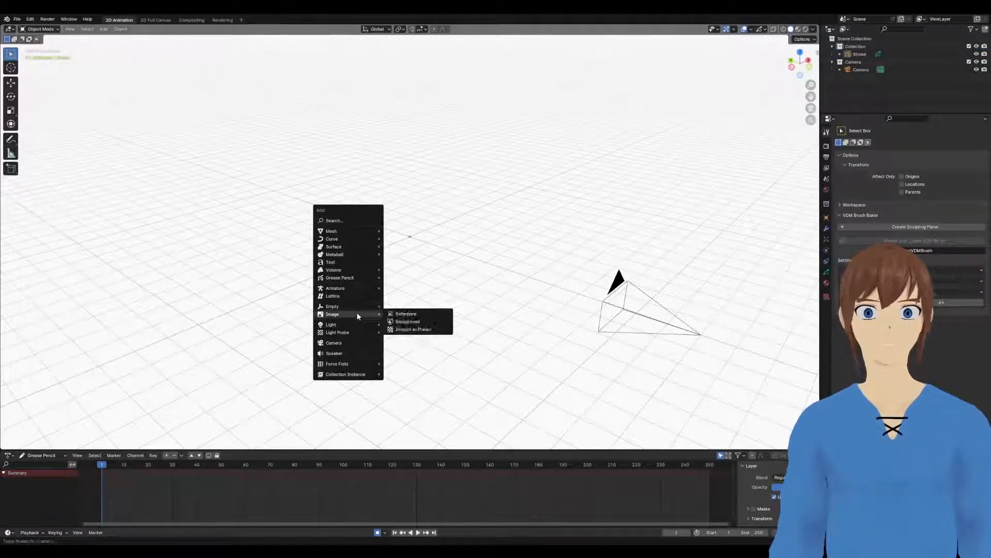
click(428, 330)
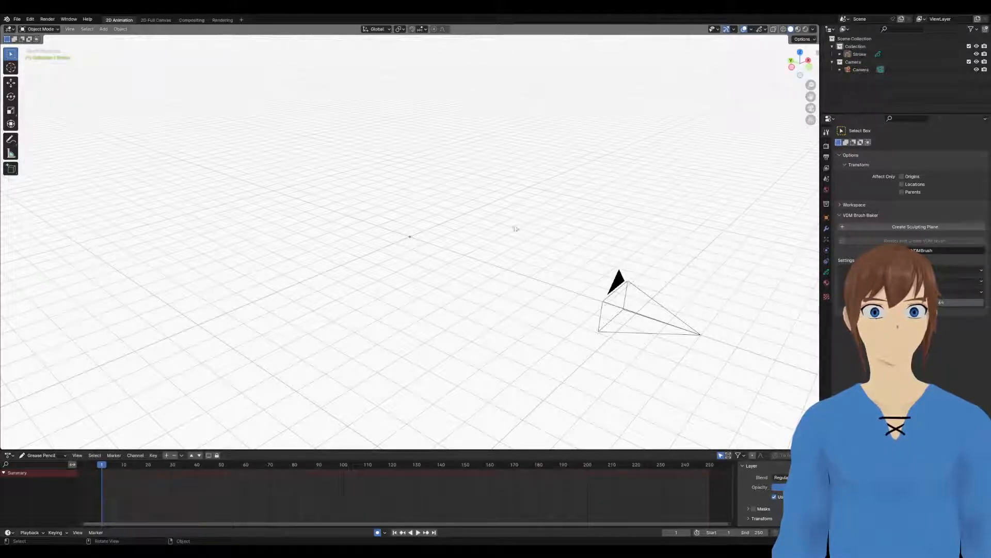
scroll(485, 222, up, 4)
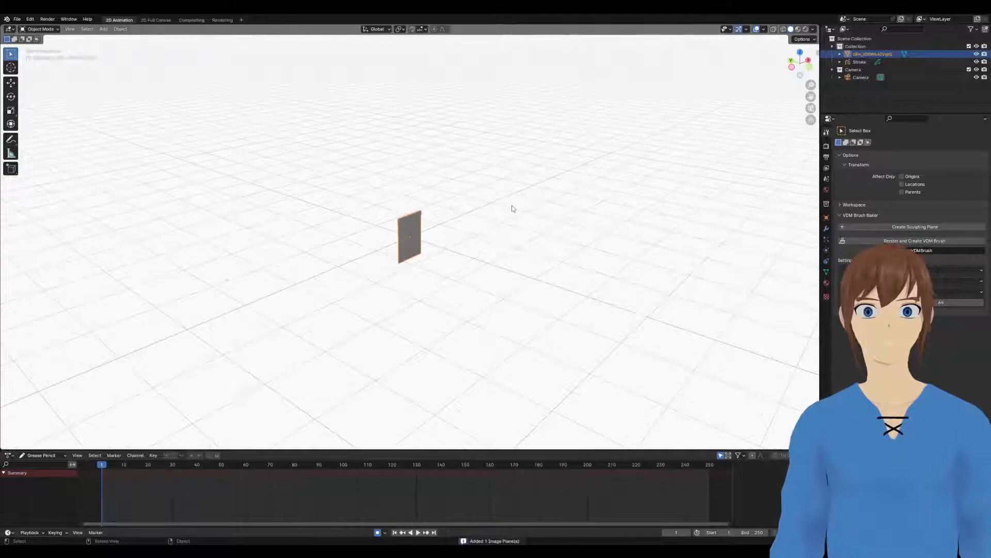
Switch the viewport to Material Preview shading and view the textured illustration plane from the front
click(798, 29)
middle_drag(530, 215, 472, 209)
scroll(533, 227, up, 10)
middle_drag(523, 239, 490, 225)
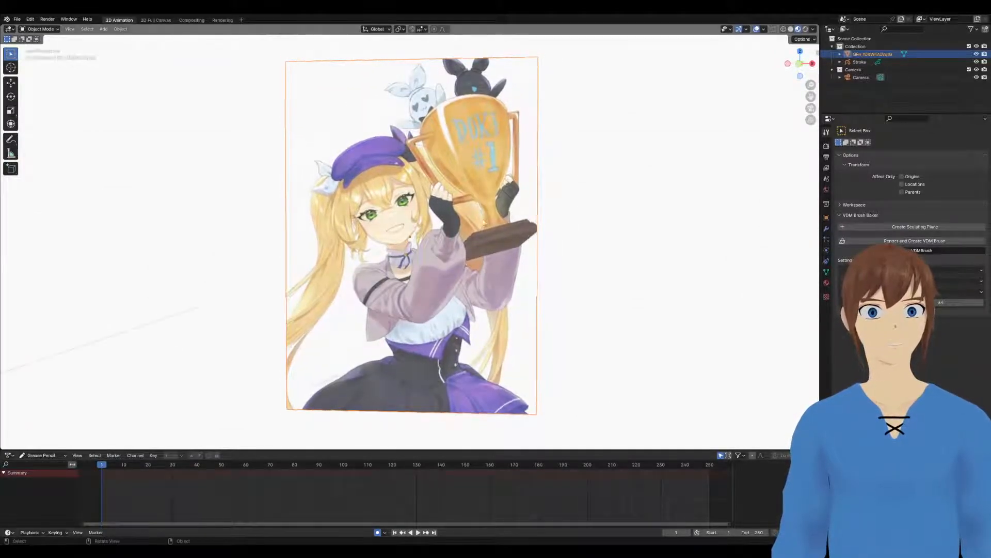
scroll(421, 156, down, 4)
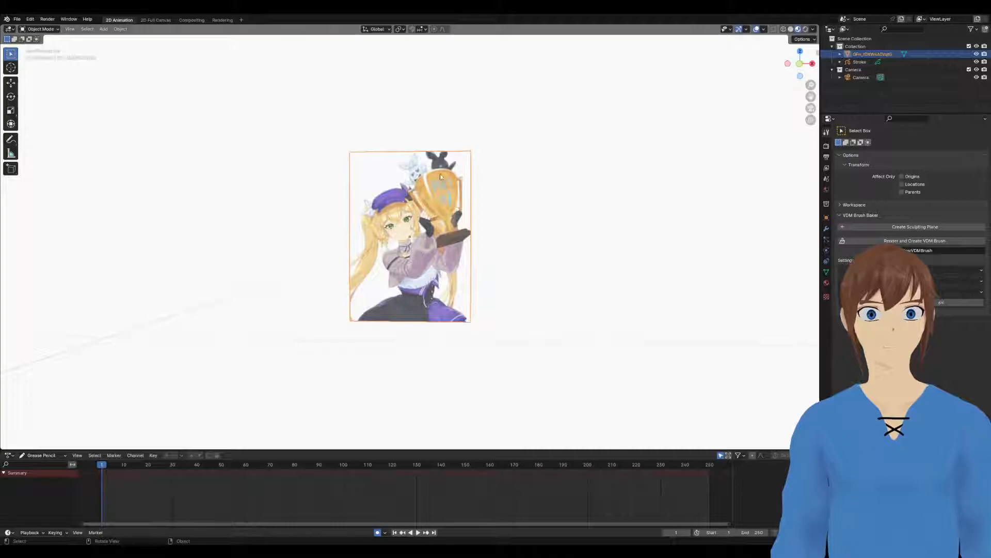
scroll(410, 209, down, 2)
scroll(433, 202, up, 6)
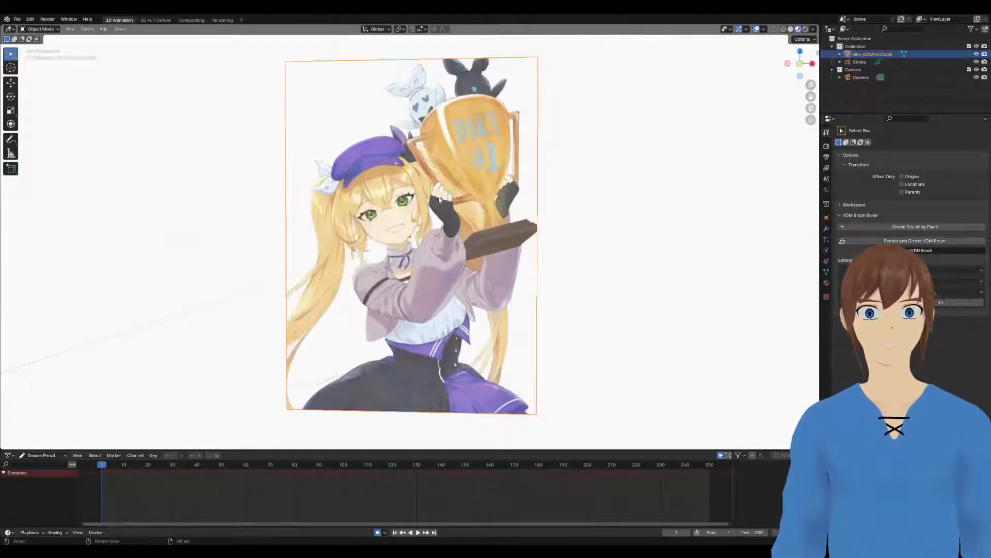
scroll(536, 190, down, 1)
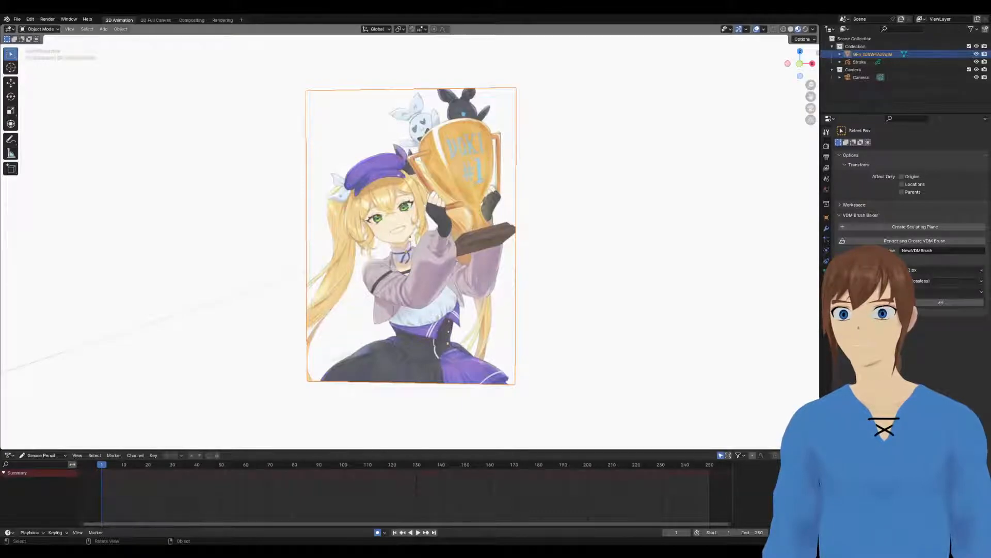
scroll(410, 236, down, 8)
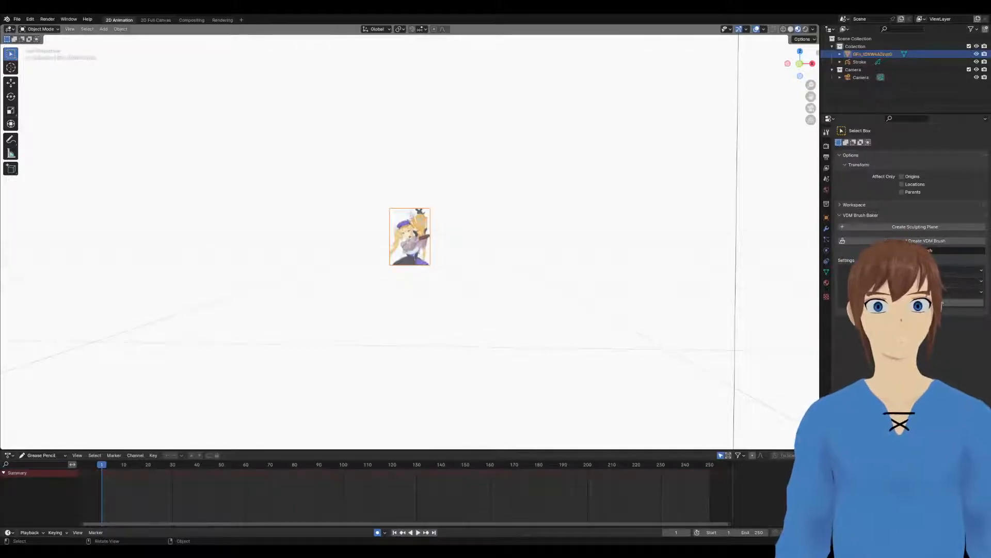
Look through the camera and put the Stroke Grease Pencil object into Draw Mode
click(277, 180)
key(KP_0)
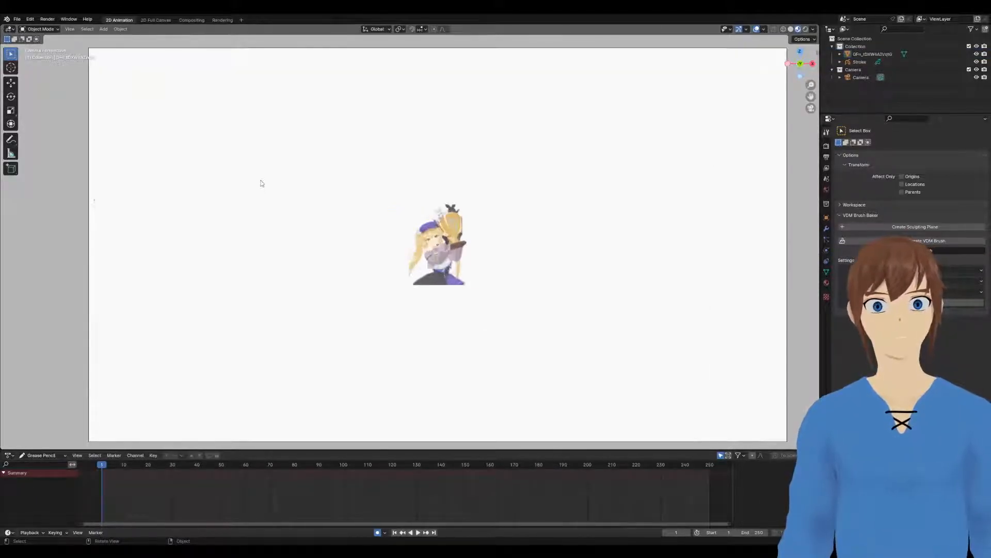
key(ctrl+Tab)
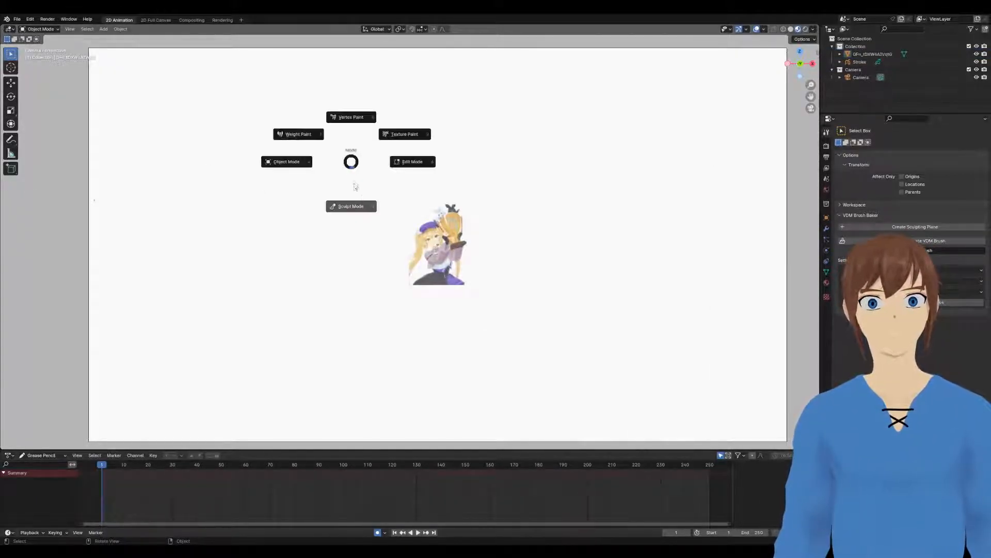
click(350, 168)
click(859, 62)
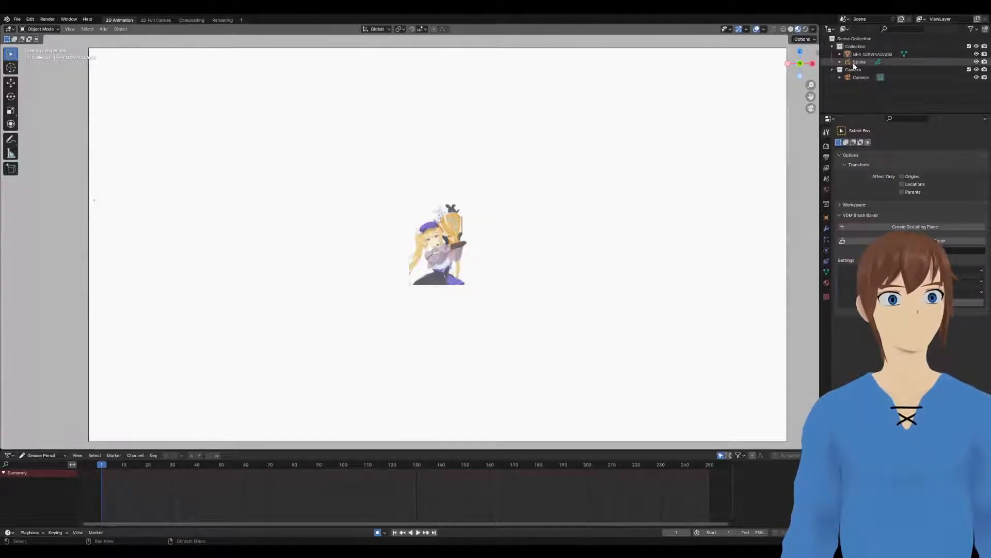
key(ctrl+Tab)
click(482, 216)
key(ctrl+Tab)
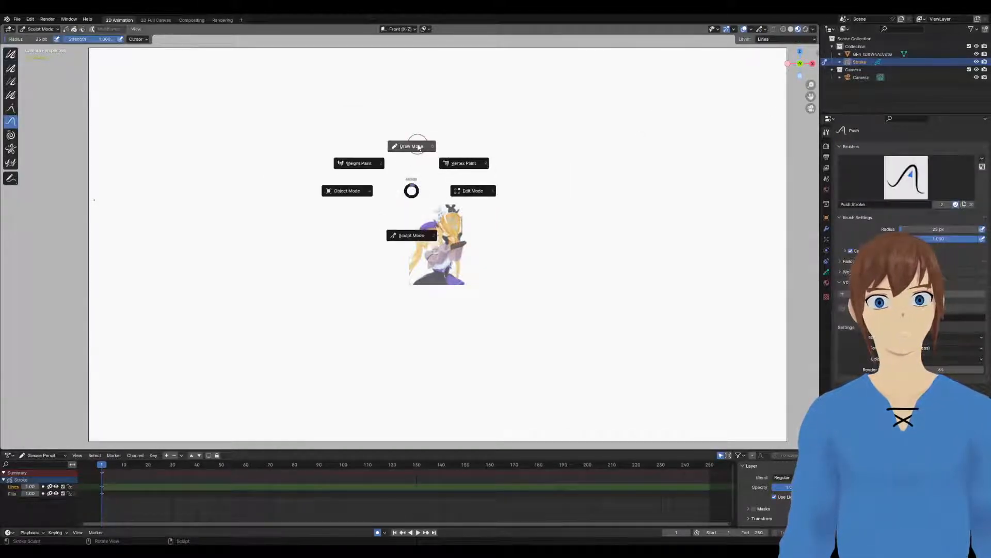
click(417, 144)
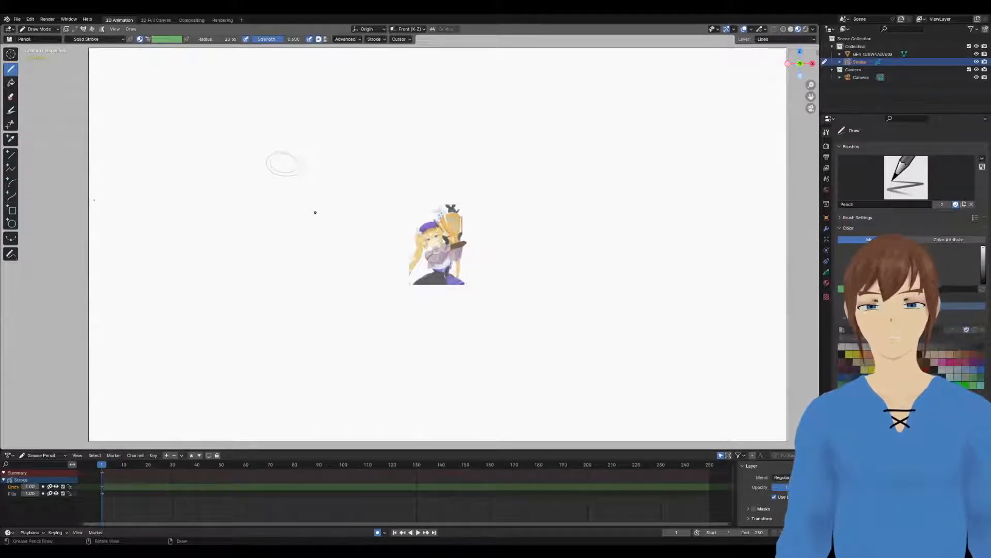
Erase the trial ellipse and pencil a rough head, torso and arms beside the reference illustration
key(e)
mouse_move(281, 161)
mouse_down()
mouse_move(294, 159)
mouse_move(280, 174)
mouse_up()
key(b)
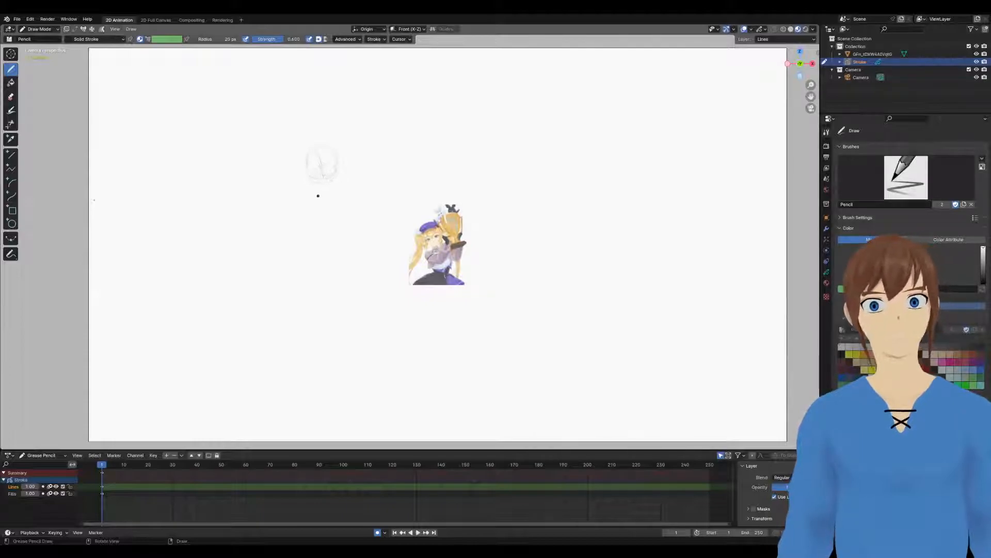
mouse_move(314, 196)
mouse_down()
mouse_move(337, 197)
mouse_move(306, 231)
mouse_move(341, 223)
mouse_up()
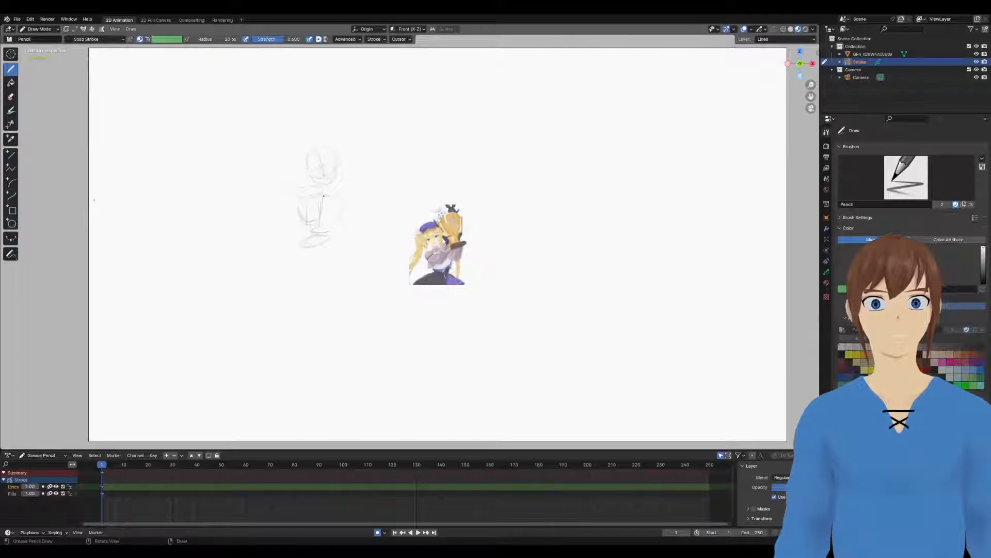
mouse_move(299, 199)
mouse_down()
mouse_move(287, 213)
mouse_move(321, 221)
mouse_up()
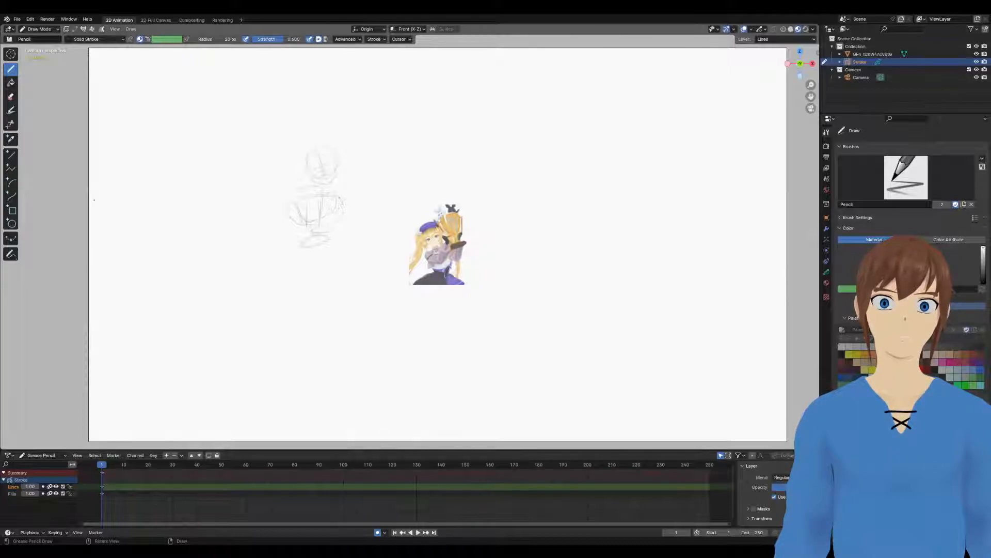
mouse_move(334, 197)
mouse_down()
mouse_move(331, 209)
mouse_move(359, 226)
mouse_up()
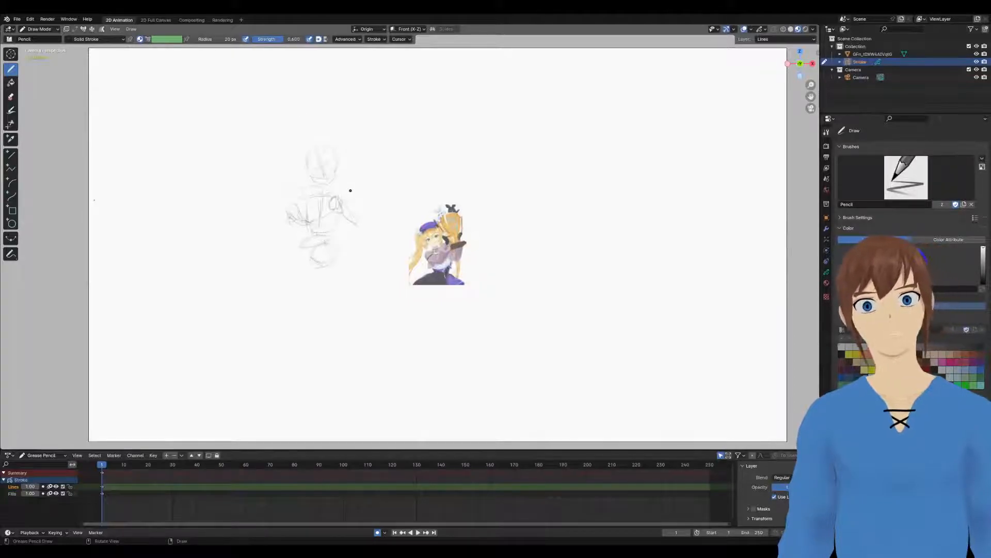
Erase the figure's head and redraw it as a circle with a vertical centre line, eye line and jaw
key(e)
mouse_move(323, 164)
mouse_down()
mouse_move(338, 151)
mouse_move(331, 173)
mouse_move(310, 166)
mouse_move(339, 159)
mouse_move(330, 162)
mouse_up()
key(d)
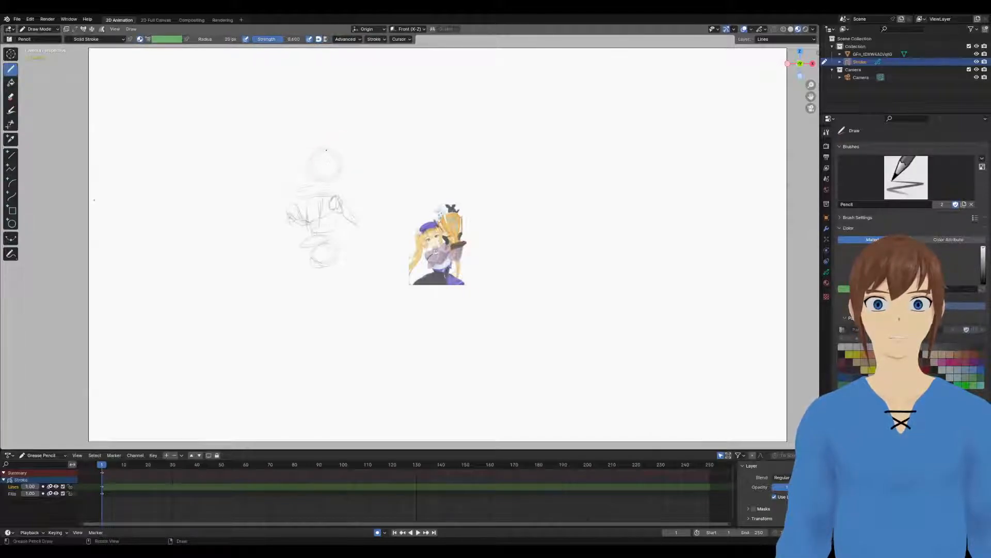
drag(326, 150, 324, 181)
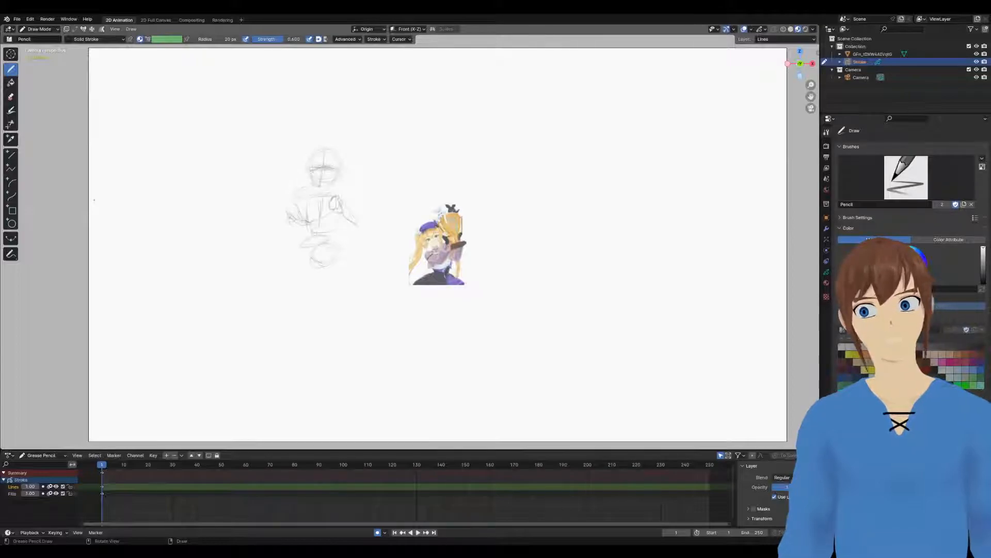
drag(337, 173, 311, 171)
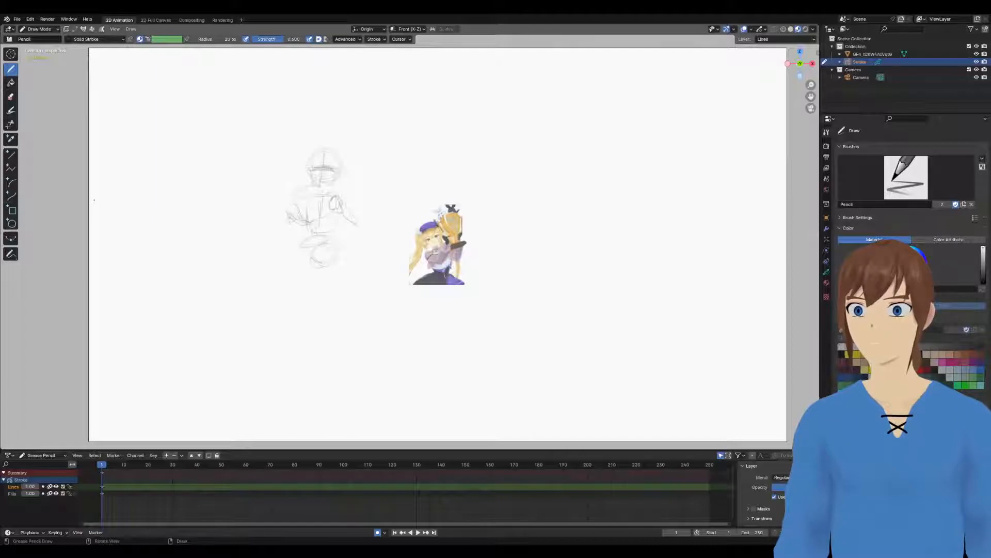
Refine the figure's shoulders and torso, and sketch the hips and upper legs below the waist
scroll(324, 232, up, 1)
scroll(330, 231, down, 1)
scroll(330, 201, up, 2)
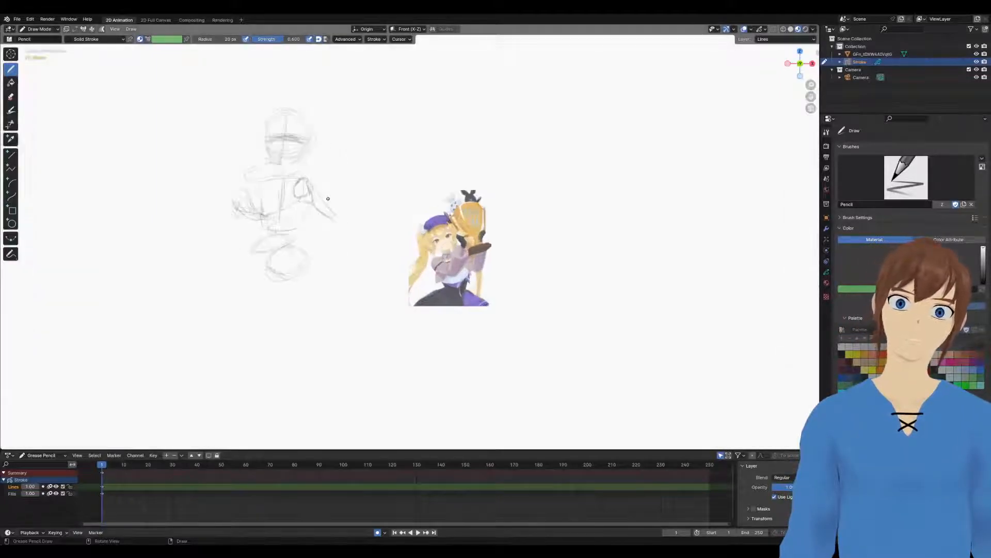
shift+middle_drag(328, 199, 342, 218)
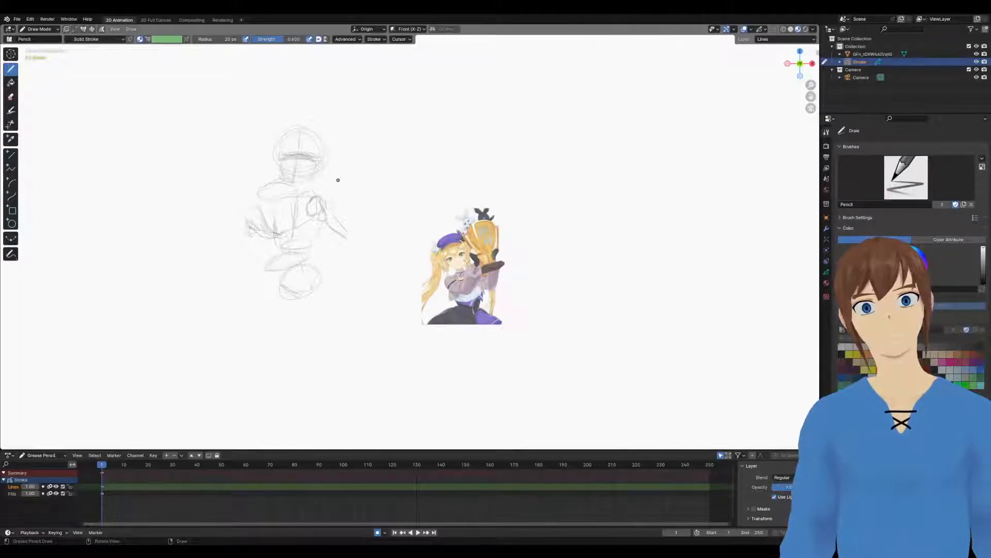
mouse_move(281, 194)
ctrl+mouse_down()
mouse_move(278, 210)
mouse_move(292, 203)
ctrl+mouse_up()
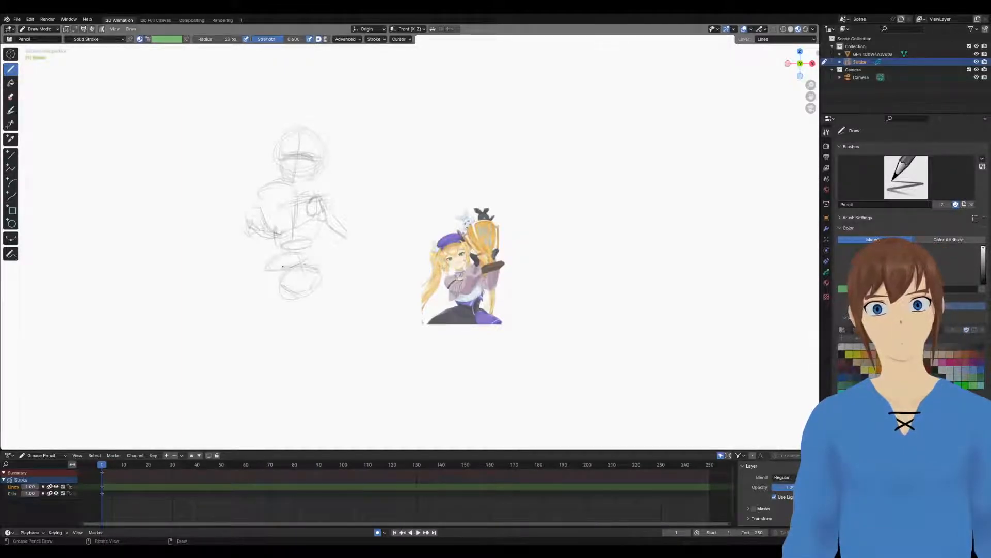
drag(302, 294, 277, 275)
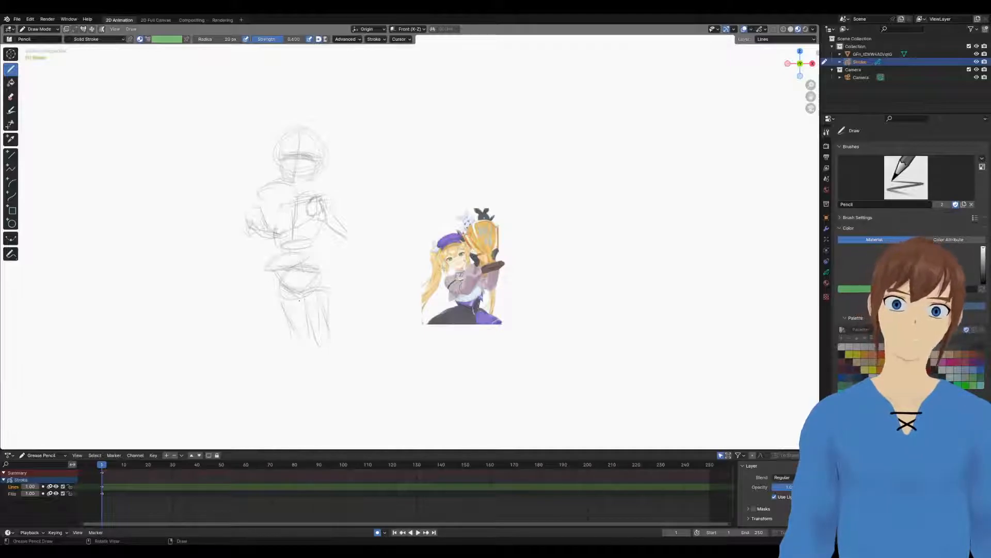
middle_drag(327, 299, 336, 299)
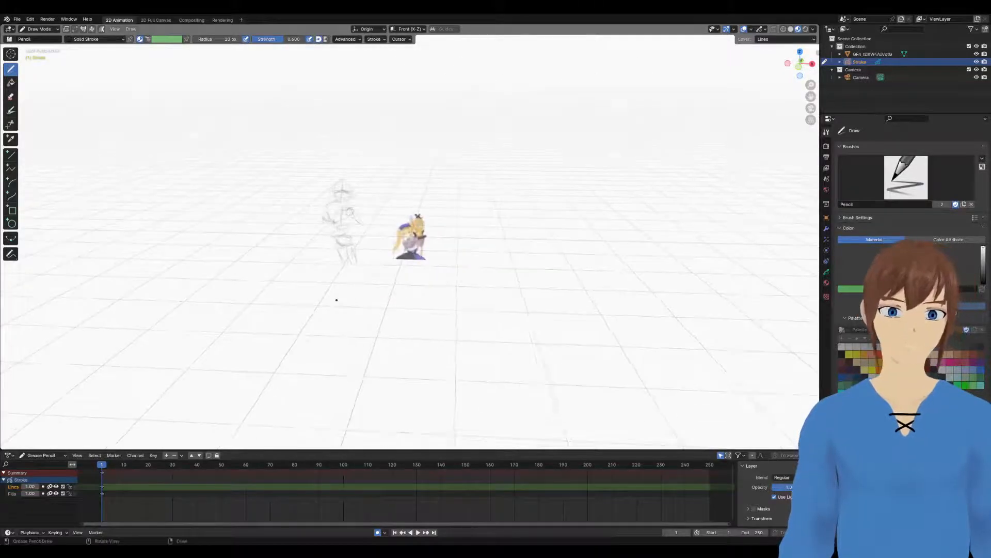
key(KP_1)
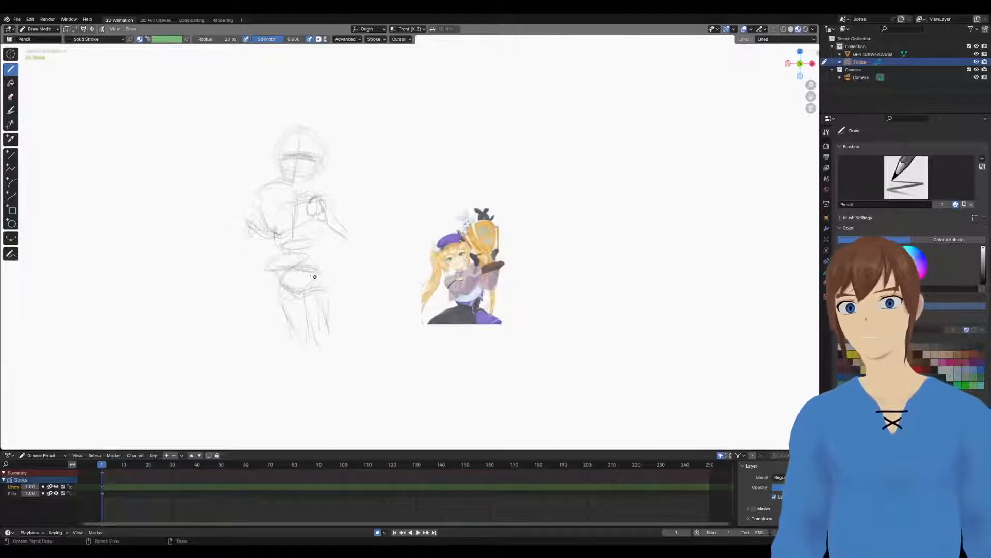
Pencil in the ears at the sides of the figure's head and the neck below the jaw
scroll(193, 222, up, 2)
shift+middle_drag(248, 149, 309, 219)
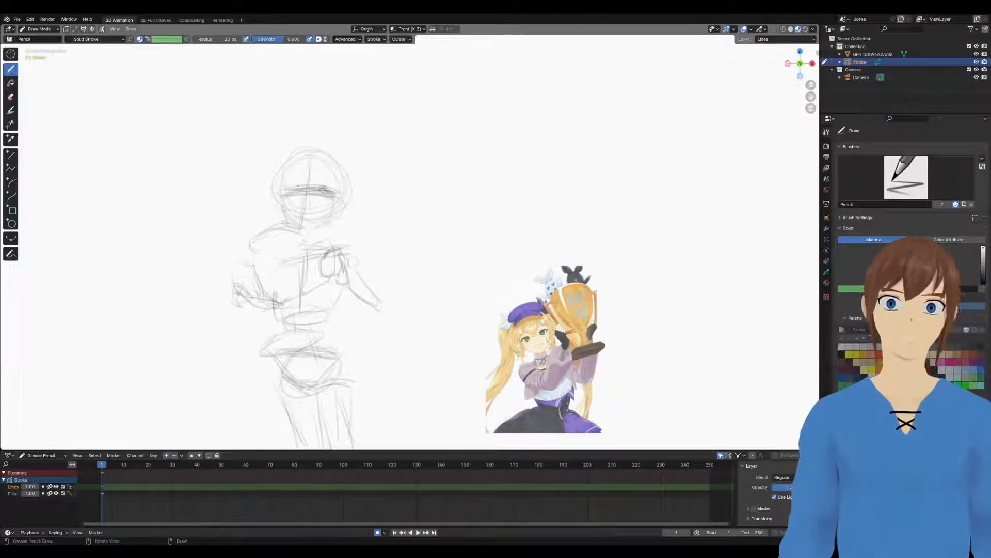
drag(296, 190, 288, 197)
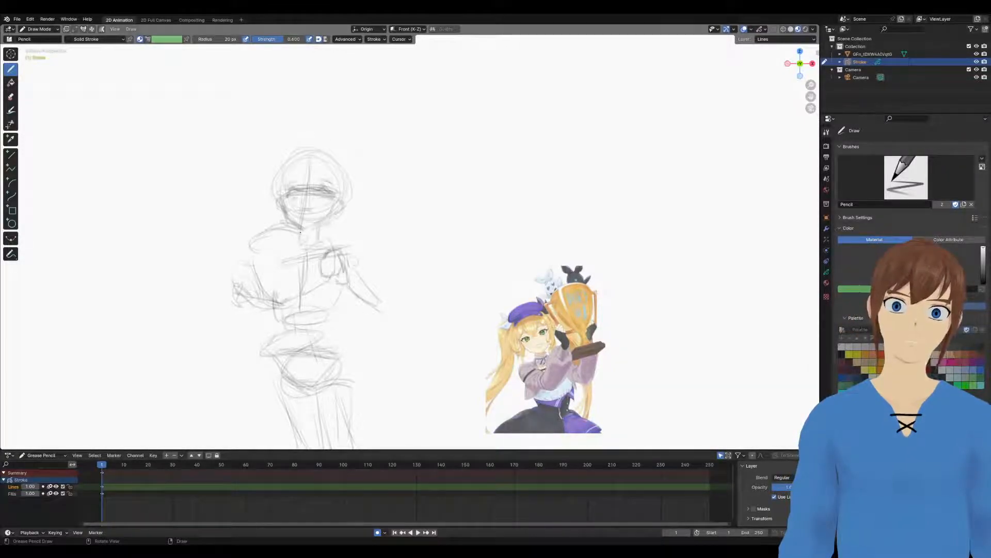
Outline both sides of the figure's torso from the shoulders through the waist to the hips
mouse_move(332, 245)
mouse_down()
mouse_move(351, 242)
mouse_move(278, 262)
mouse_move(306, 257)
mouse_move(334, 314)
mouse_up()
mouse_move(353, 276)
mouse_down()
mouse_move(336, 317)
mouse_move(338, 345)
mouse_up()
drag(279, 264, 279, 359)
drag(337, 345, 343, 363)
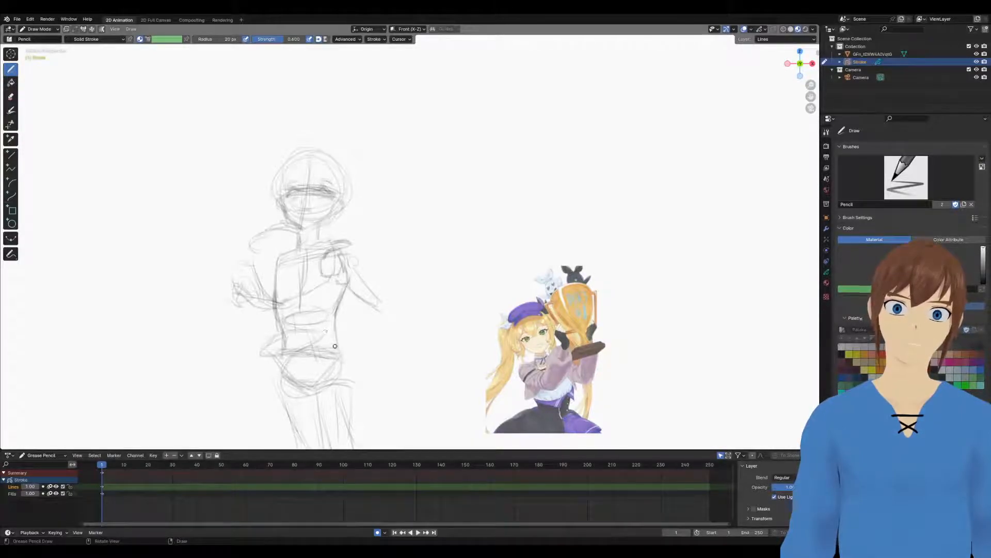
drag(283, 339, 280, 361)
drag(280, 353, 272, 369)
drag(337, 367, 301, 381)
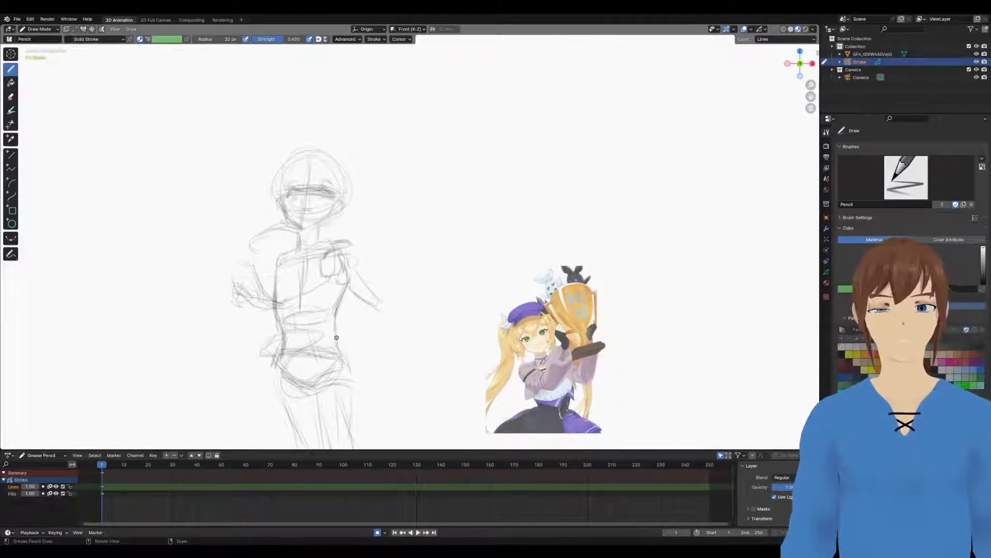
Play the animation briefly and return the playhead to frame 1
scroll(361, 287, down, 2)
scroll(361, 287, up, 2)
key(space)
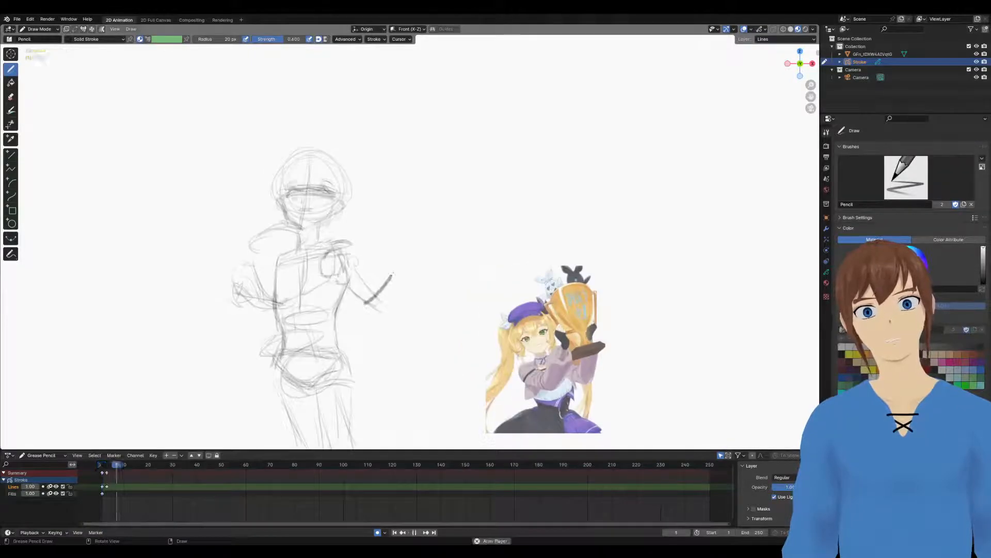
click(107, 471)
drag(107, 472, 102, 469)
Examine the sketched figure's proportions and pose against the reference illustration
scroll(348, 308, down, 2)
mouse_move(348, 307)
shift+middle_down()
mouse_move(388, 260)
mouse_move(406, 262)
mouse_move(411, 236)
shift+middle_up()
scroll(406, 262, up, 3)
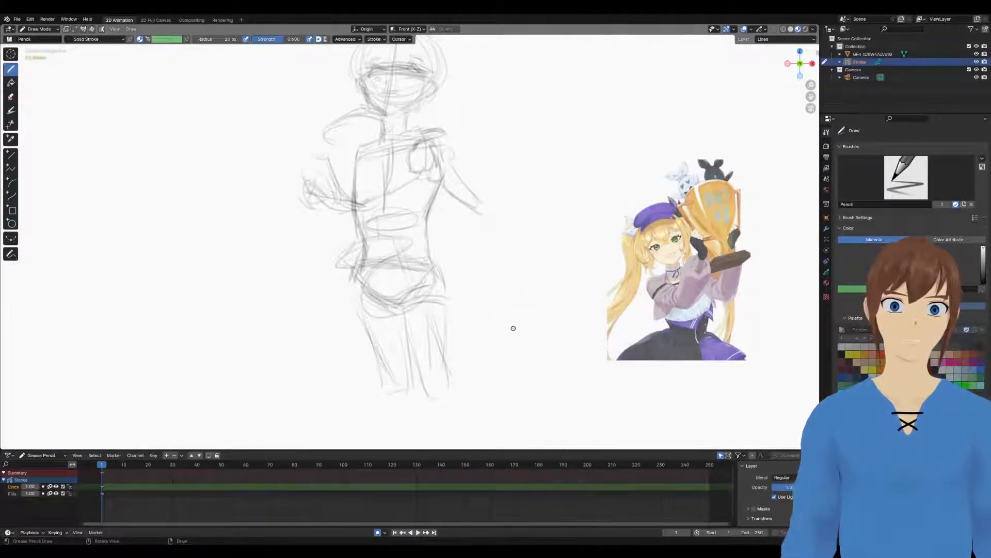
scroll(451, 160, down, 2)
scroll(458, 160, up, 2)
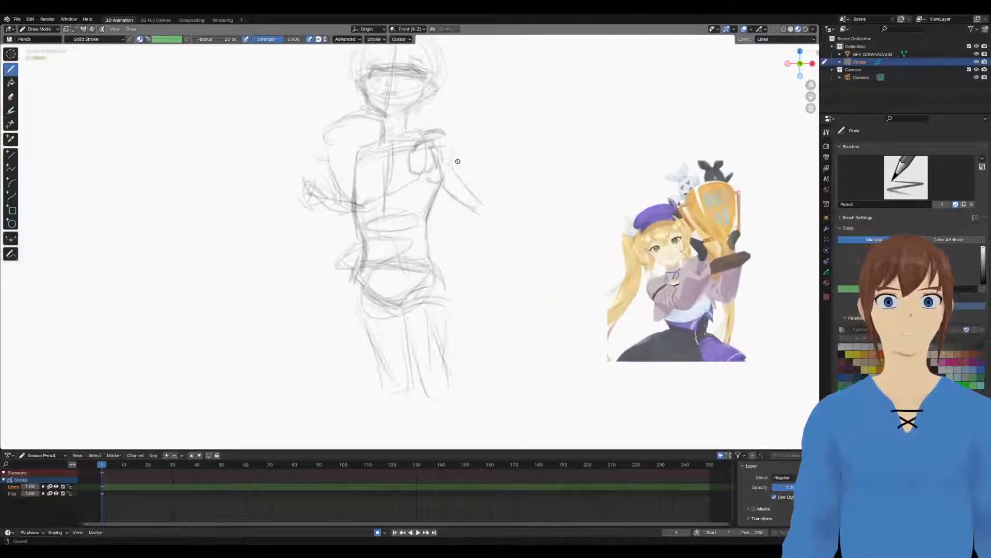
shift+middle_drag(458, 159, 460, 264)
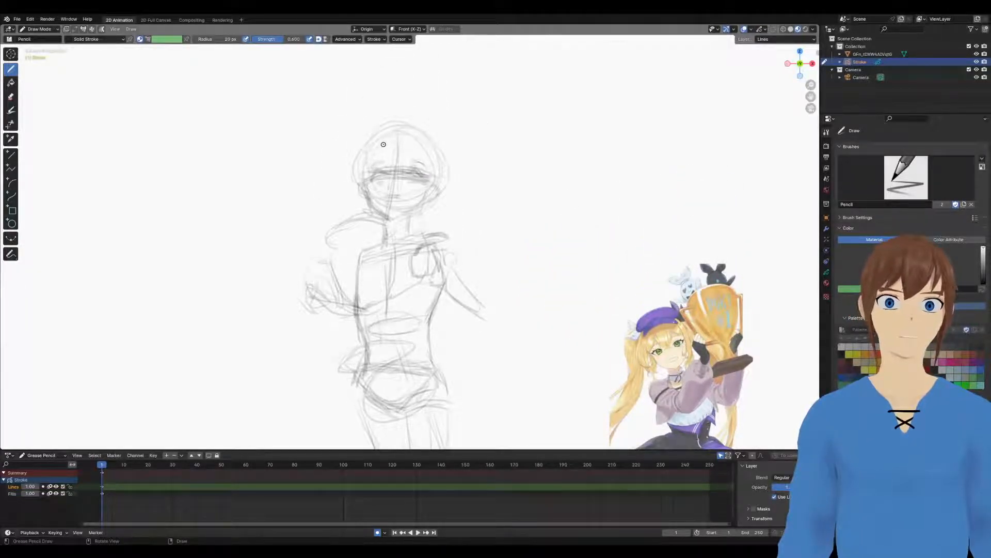
scroll(458, 182, down, 5)
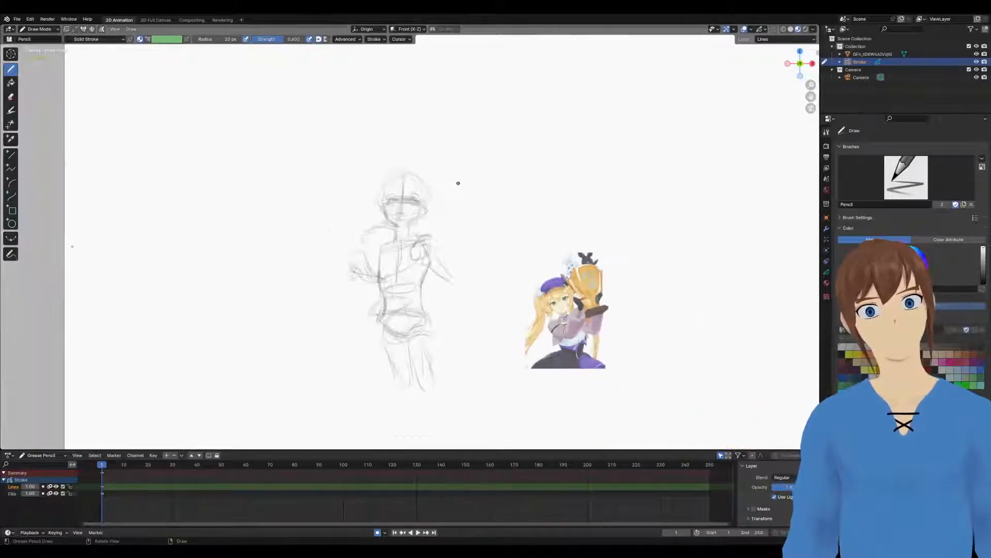
scroll(460, 196, up, 1)
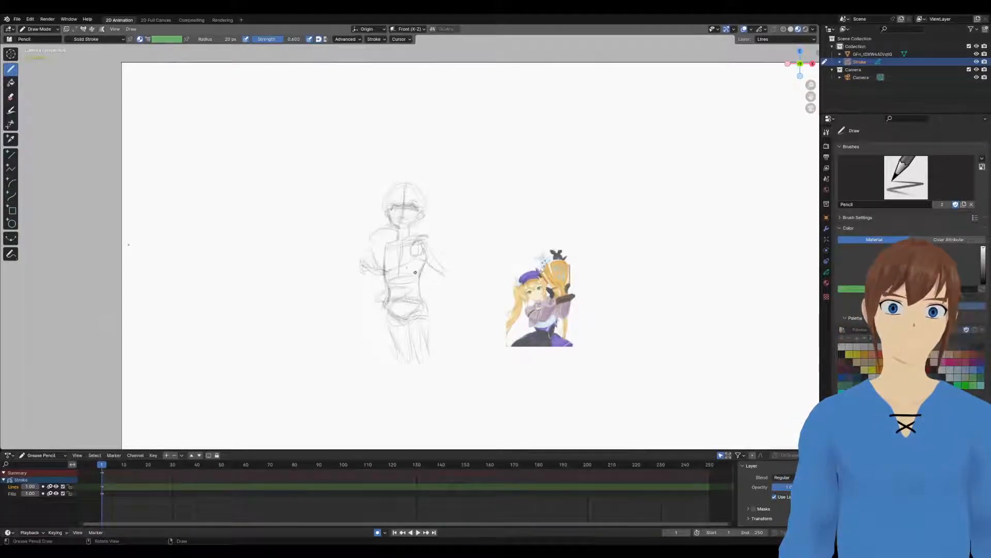
scroll(413, 248, up, 3)
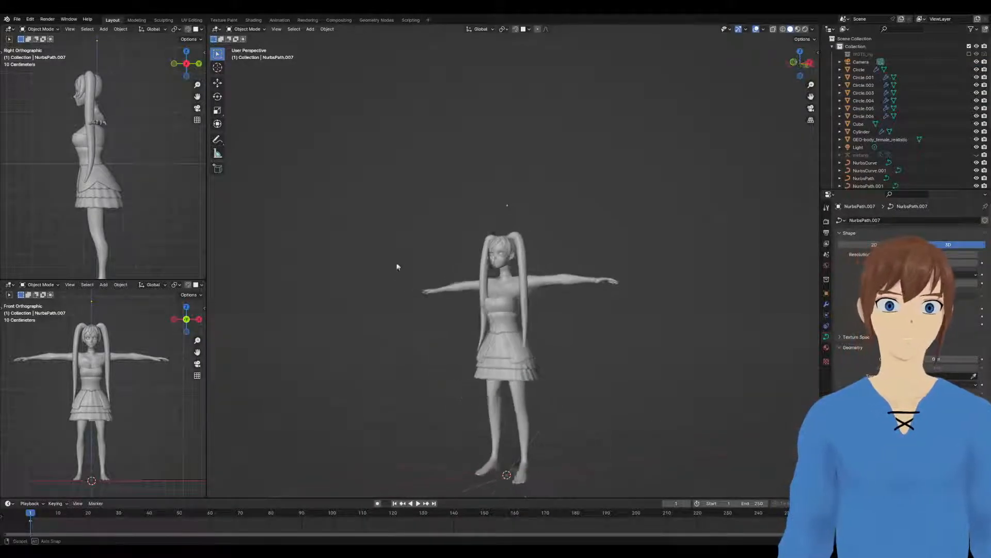
Add a mesh plane to the scene with the twin-tailed 3D character model
middle_drag(397, 267, 393, 253)
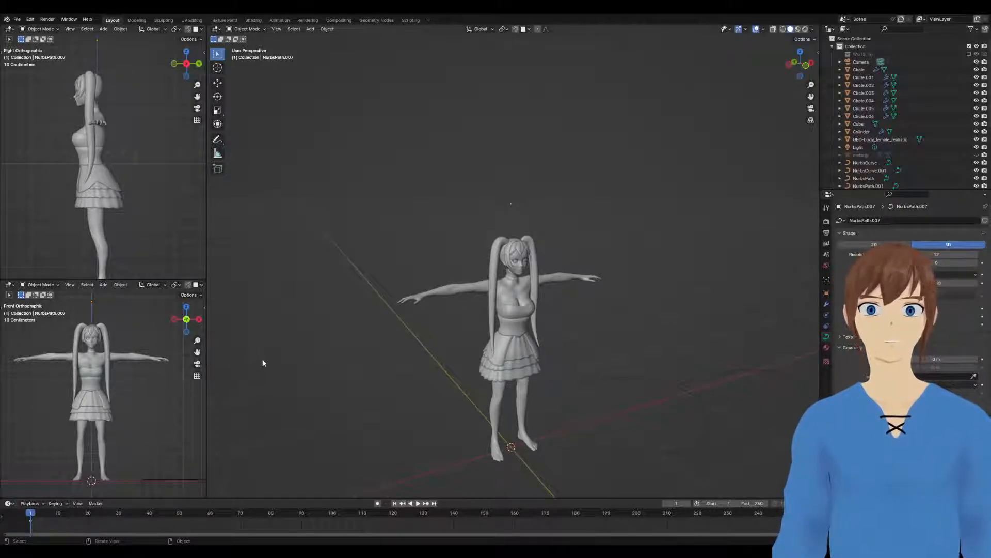
scroll(456, 389, up, 2)
middle_drag(456, 388, 423, 372)
middle_drag(291, 369, 398, 379)
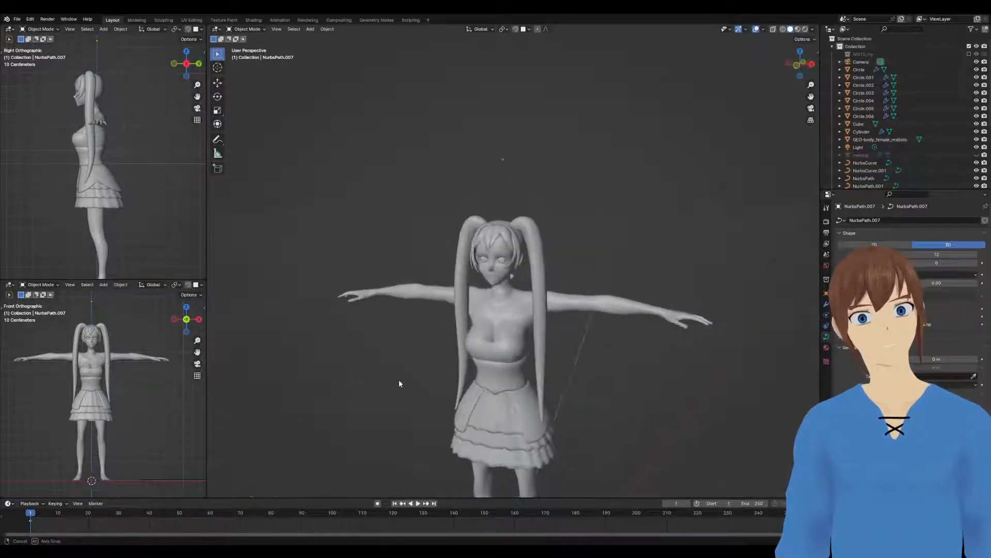
scroll(420, 356, up, 4)
scroll(483, 346, down, 4)
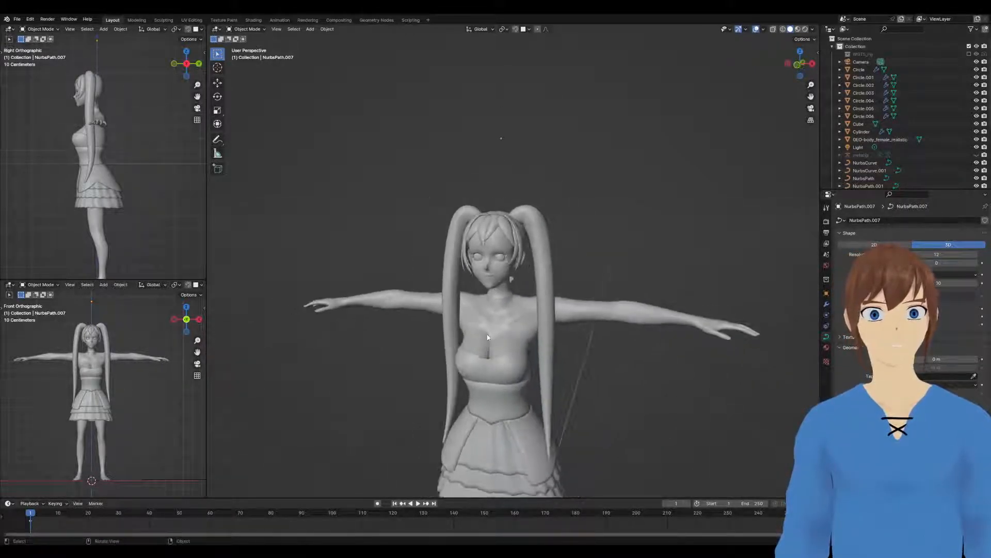
key(shift+a)
mouse_move(487, 336)
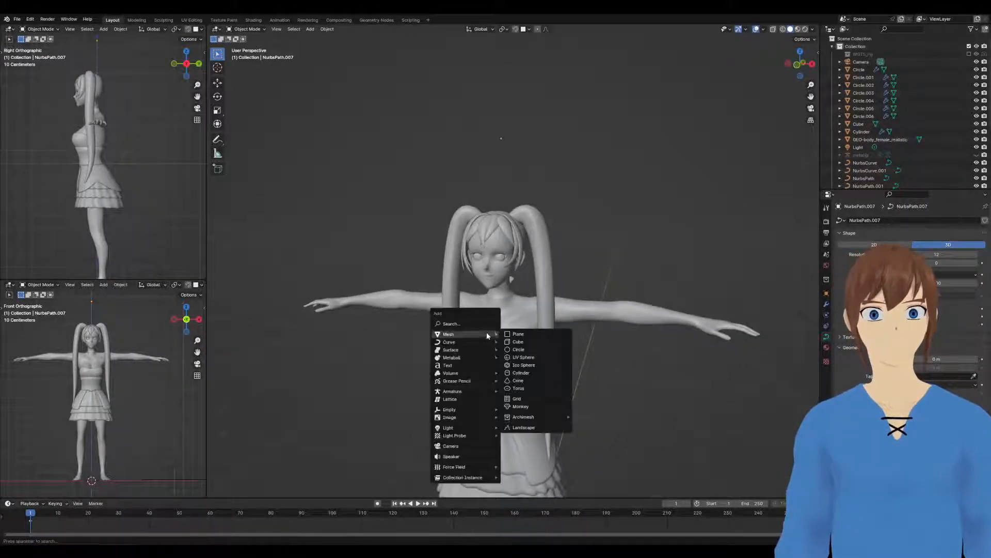
click(534, 338)
scroll(533, 336, down, 3)
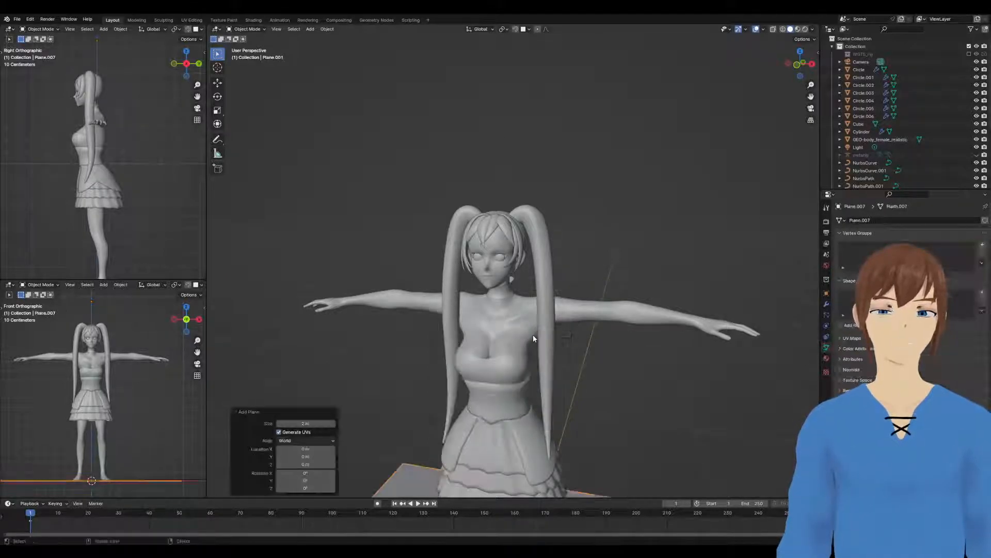
Raise the new plane along the Z axis to the height of the character's head
middle_drag(534, 337, 493, 339)
key(g)
key(z)
click(538, 116)
middle_drag(538, 116, 560, 143)
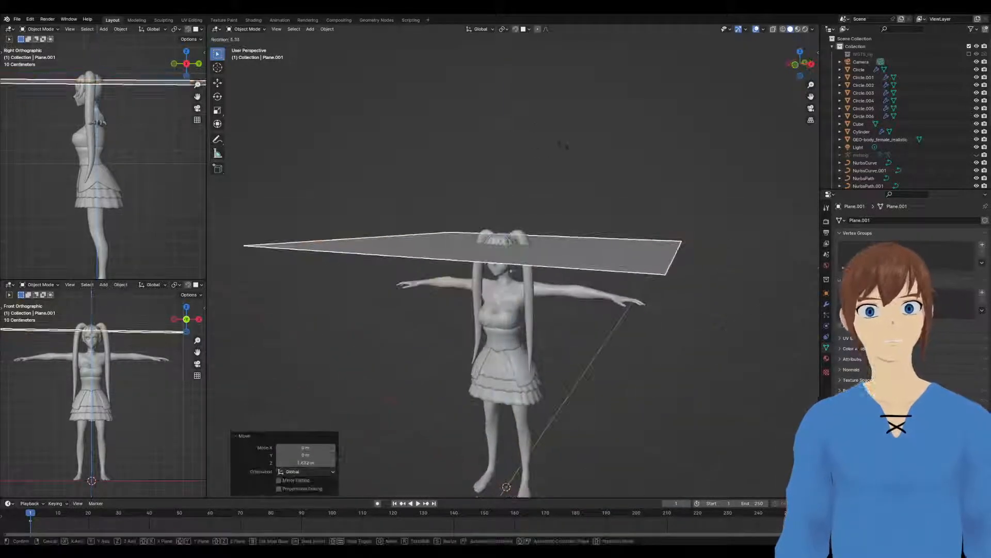
Rotate the plane 90° about the X axis and 90° about the Z axis
text(rx)
text(90)
key(Return)
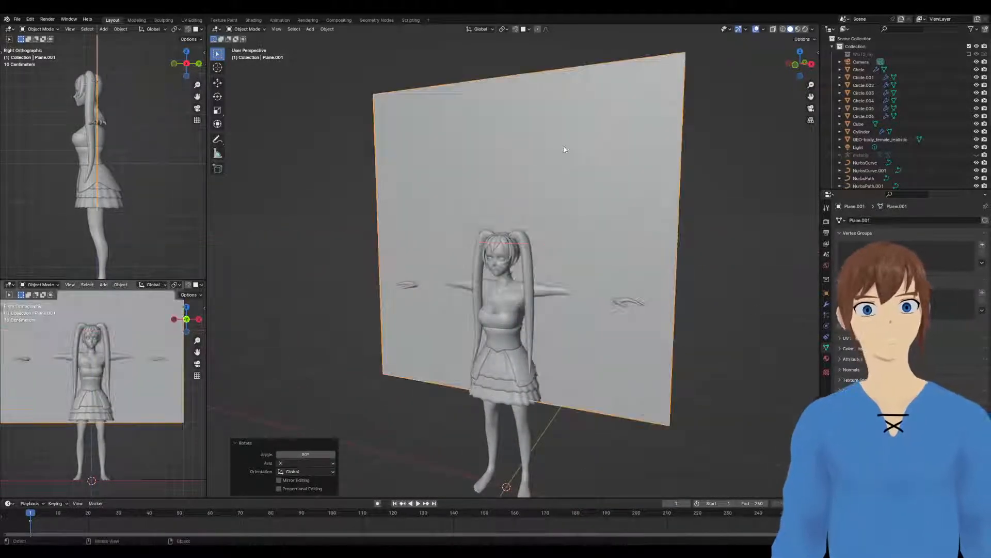
text(rz90)
key(Return)
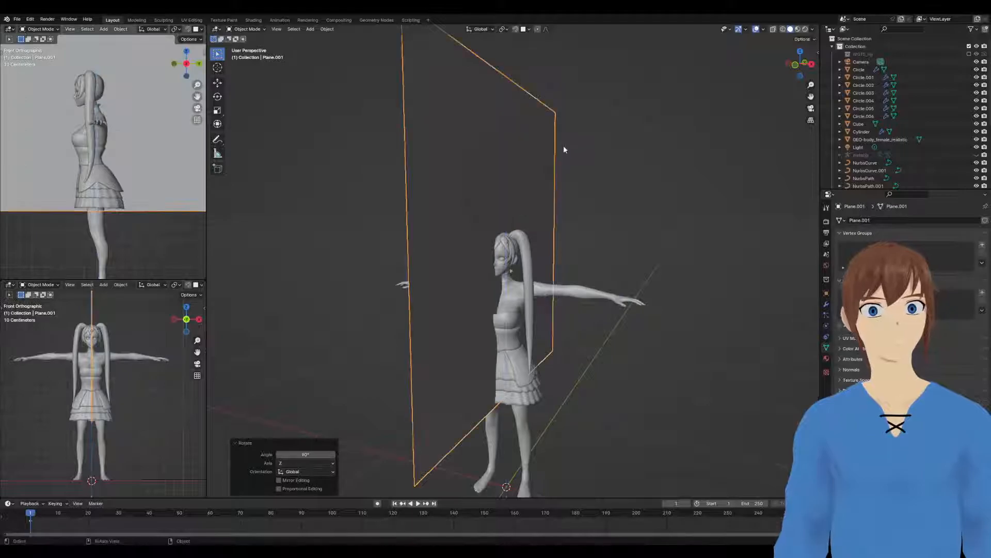
Move the plane beside the character's head and scale it to about 0.112
key(g)
click(585, 203)
middle_drag(586, 203, 612, 259)
key(s)
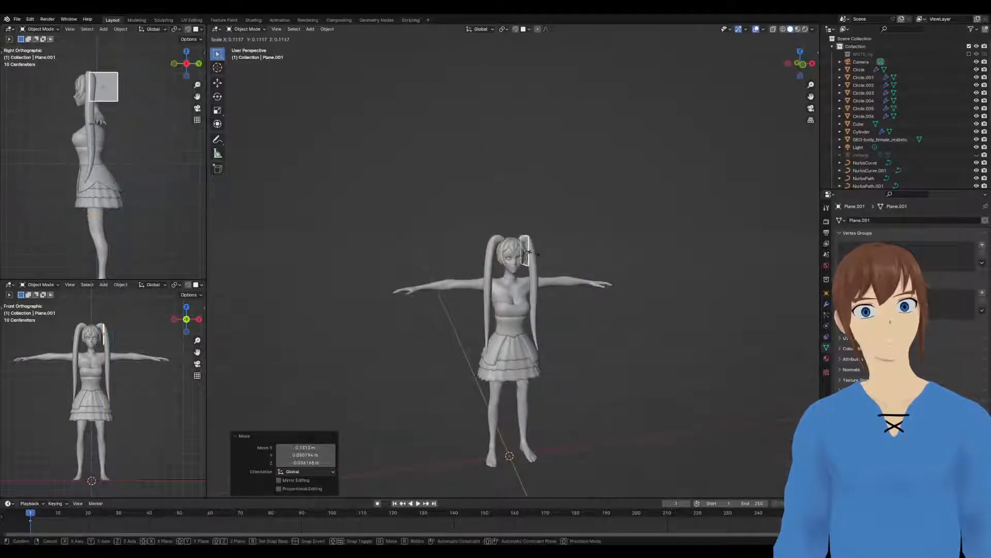
click(533, 255)
middle_drag(534, 255, 488, 266)
scroll(488, 268, up, 3)
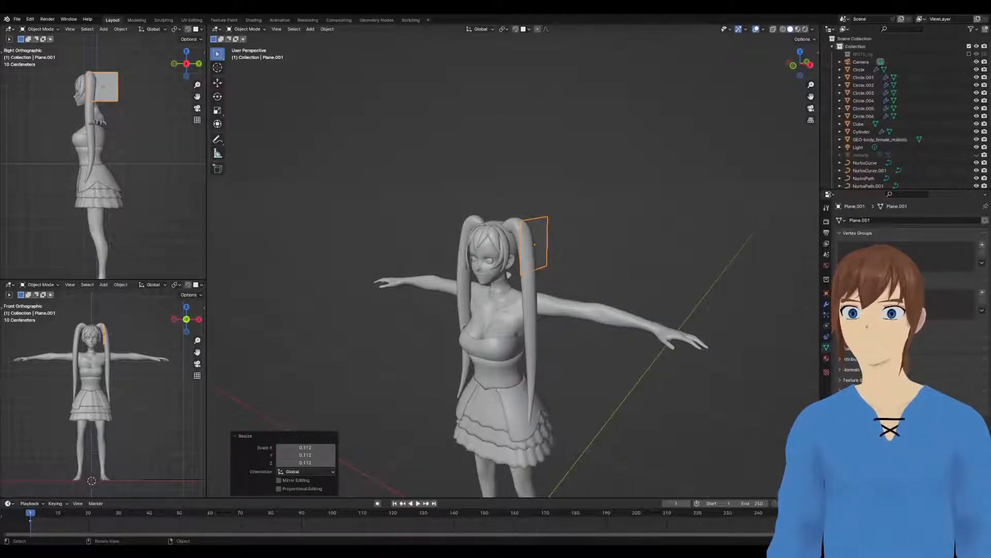
Add a centred vertical loop cut to the plane and lower its two upper corners about 0.11 m along Z
middle_drag(495, 222, 532, 210)
key(Tab)
click(523, 201)
right_click(523, 202)
click(490, 201)
shift+click(567, 202)
key(g)
key(z)
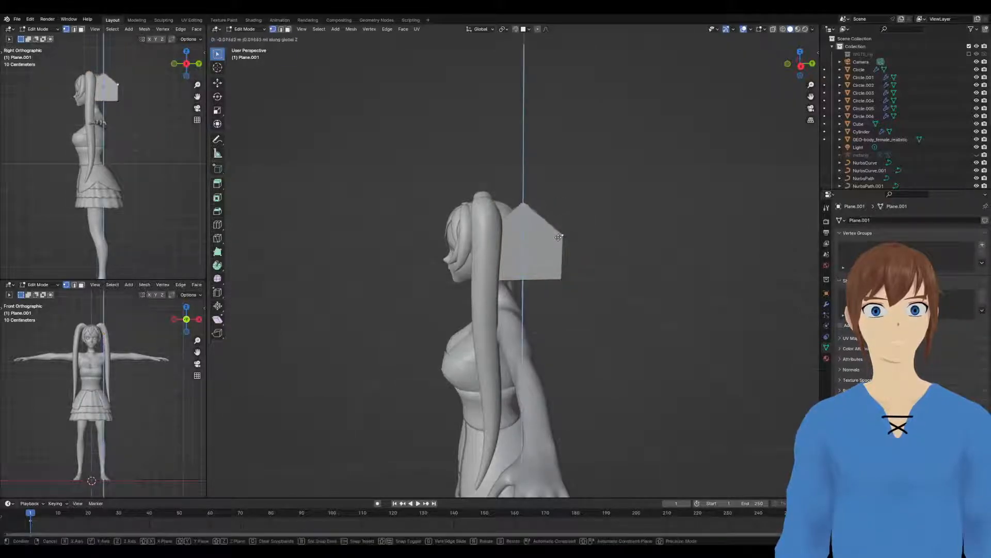
click(558, 243)
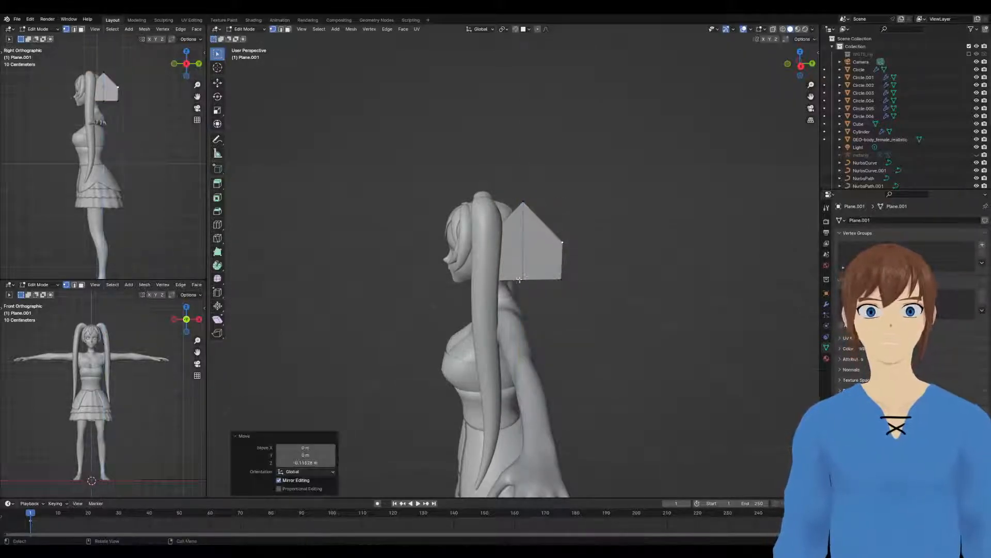
Raise the plane's two lower corners along Z to meet the lowered upper corners
middle_drag(524, 278, 545, 276)
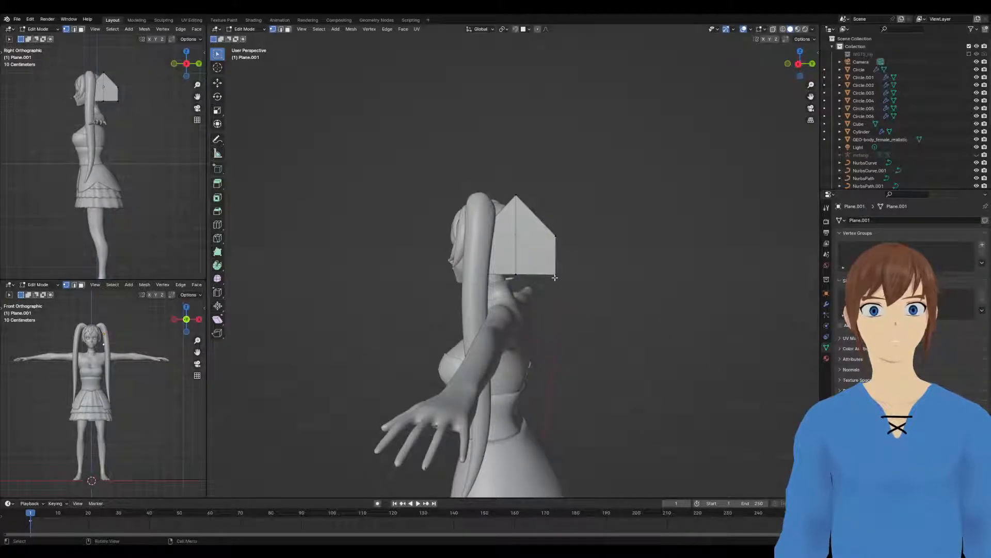
key(g)
key(z)
right_click(554, 265)
shift+click(487, 272)
key(g)
key(z)
click(489, 247)
Lower the plane's bottom middle vertex about 0.037 m along Z to form a diamond
click(514, 273)
key(g)
key(z)
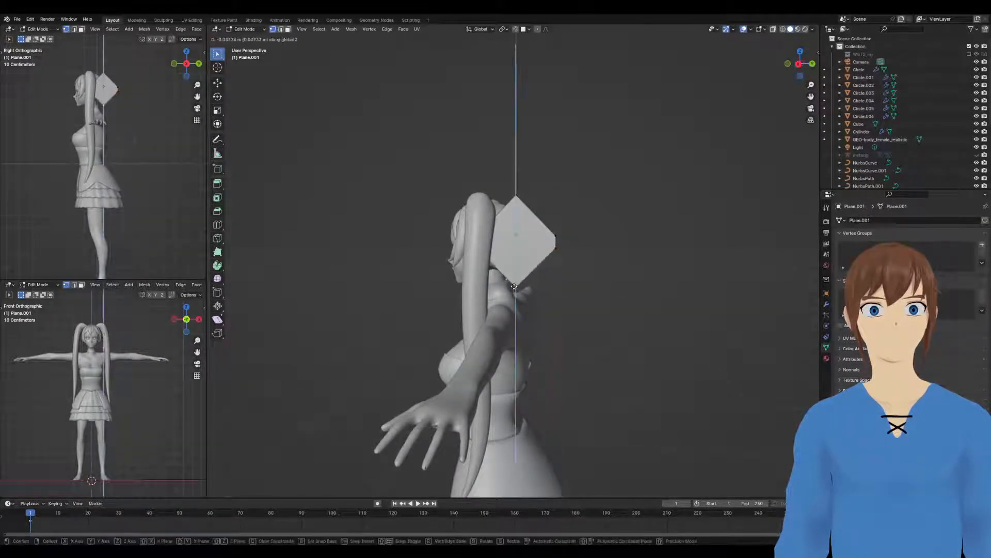
click(514, 285)
middle_drag(514, 286, 551, 292)
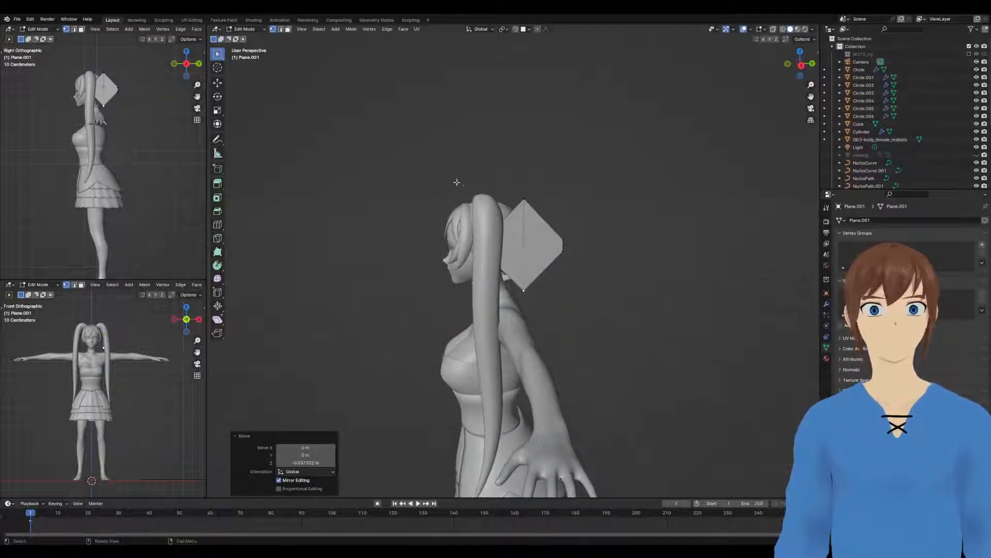
Scale down the whole diamond mesh and move it above the character's head
key(a)
key(s)
click(567, 293)
key(g)
click(529, 227)
middle_drag(529, 227, 471, 170)
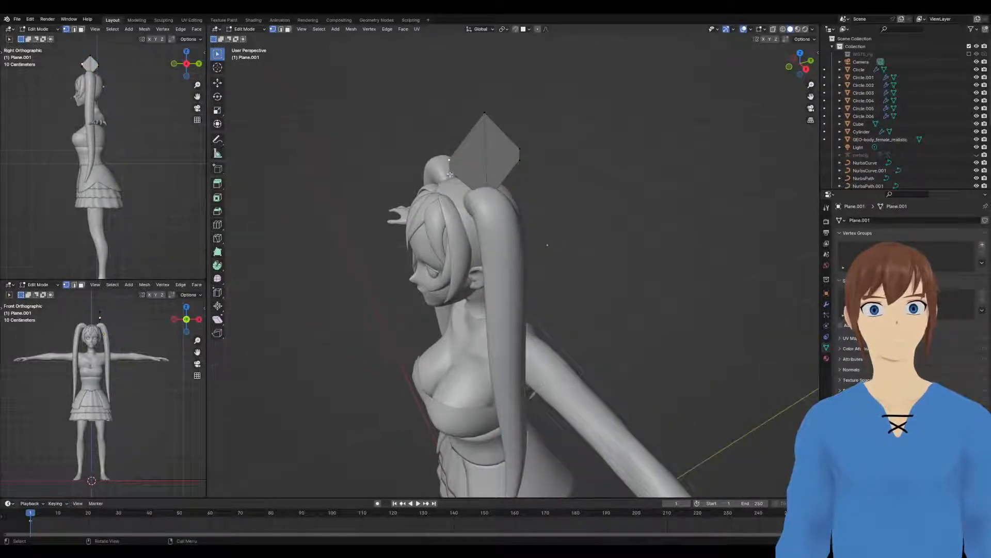
Cut the diamond horizontally between its side corners and dissolve the surplus vertices at the sides
key(k)
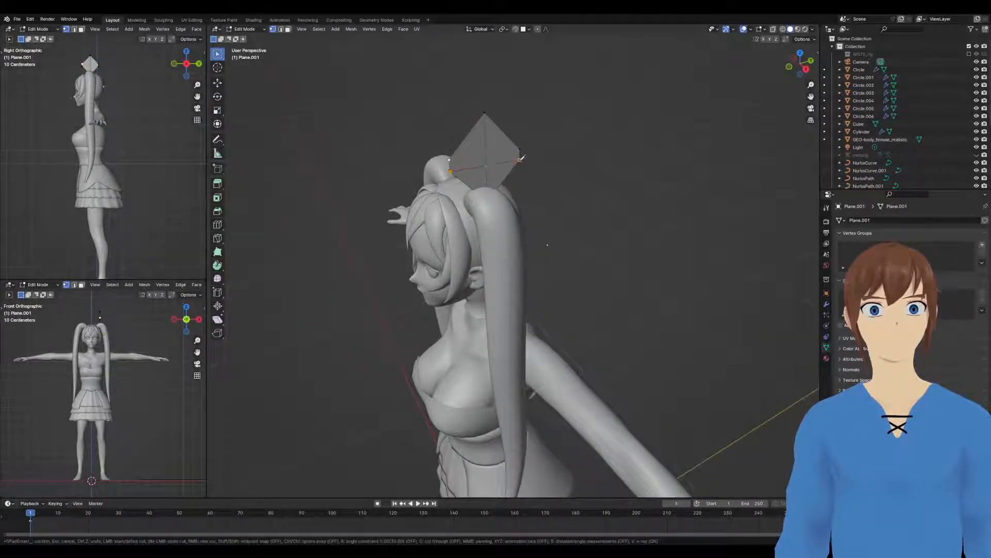
key(Escape)
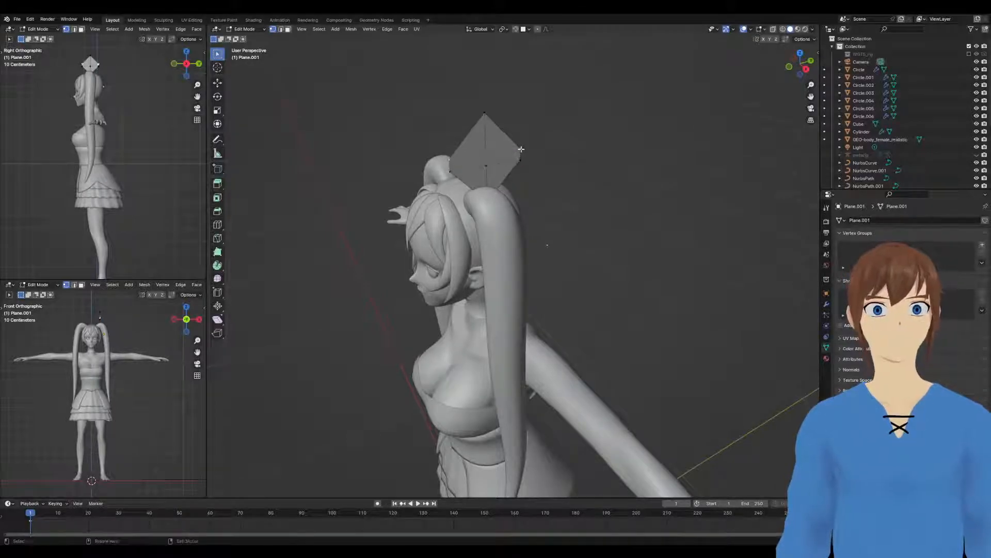
key(m)
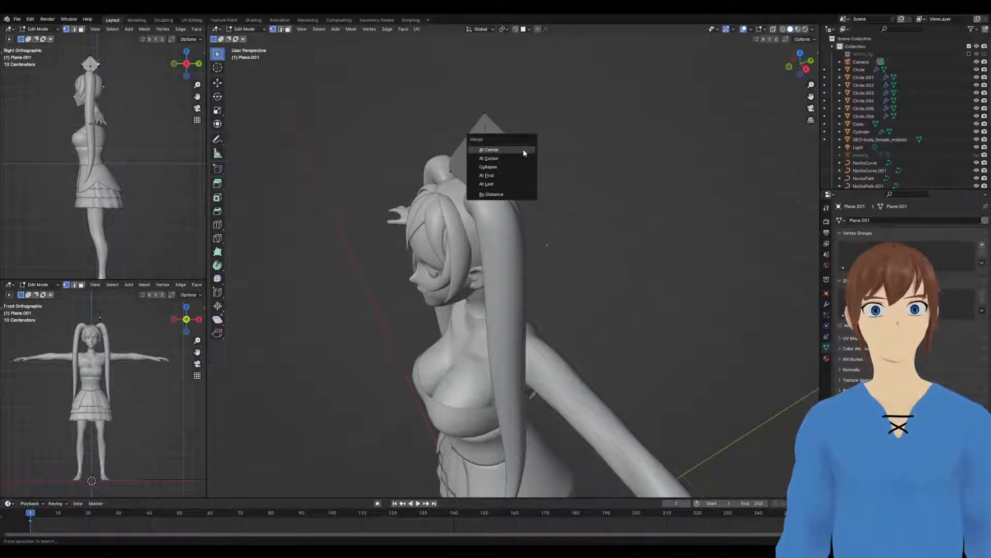
key(Escape)
key(x)
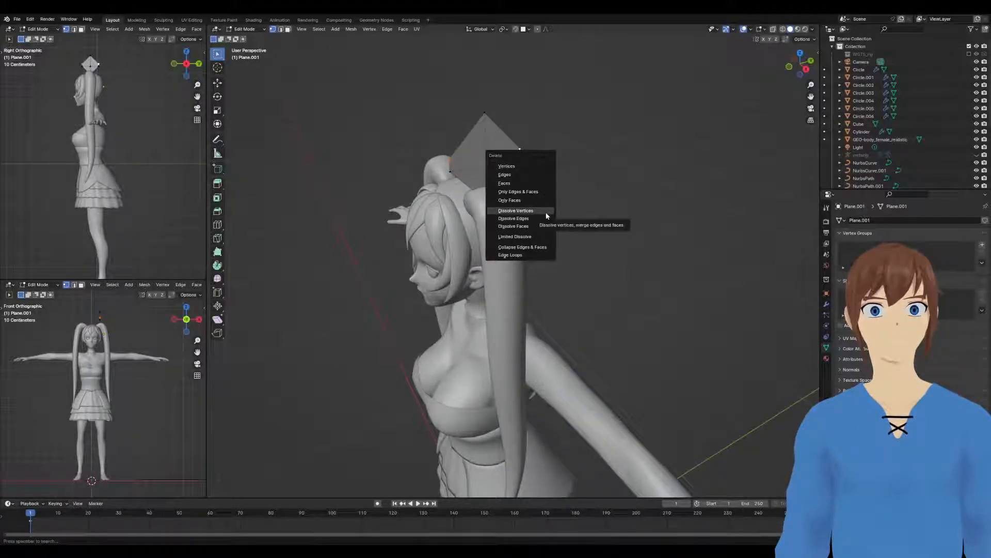
click(546, 215)
middle_drag(542, 217, 505, 185)
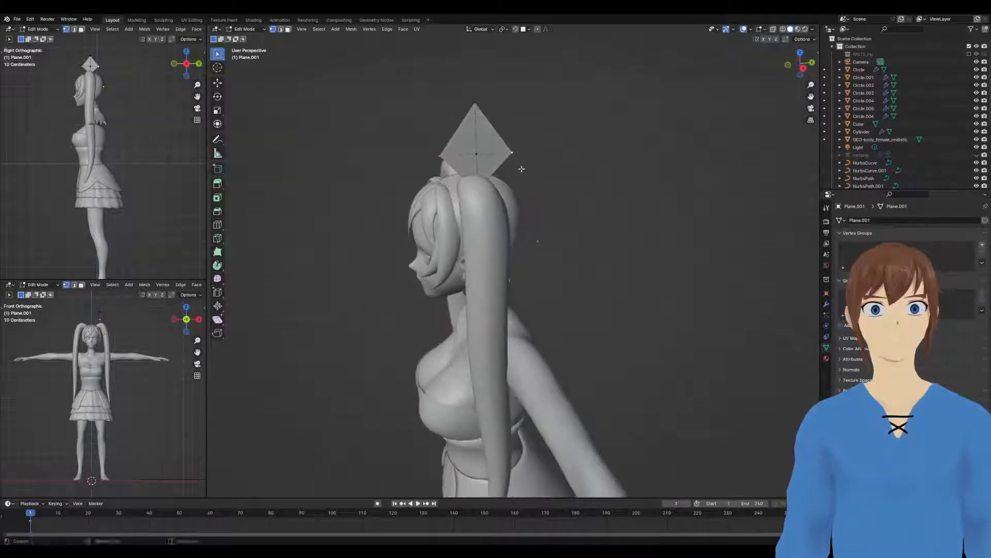
Adjust the diamond's side corners and centre vertex along Z to even out its shape, and return to Object Mode
key(g)
key(z)
click(523, 158)
click(480, 154)
key(g)
key(z)
click(485, 149)
key(ctrl+Tab)
click(460, 155)
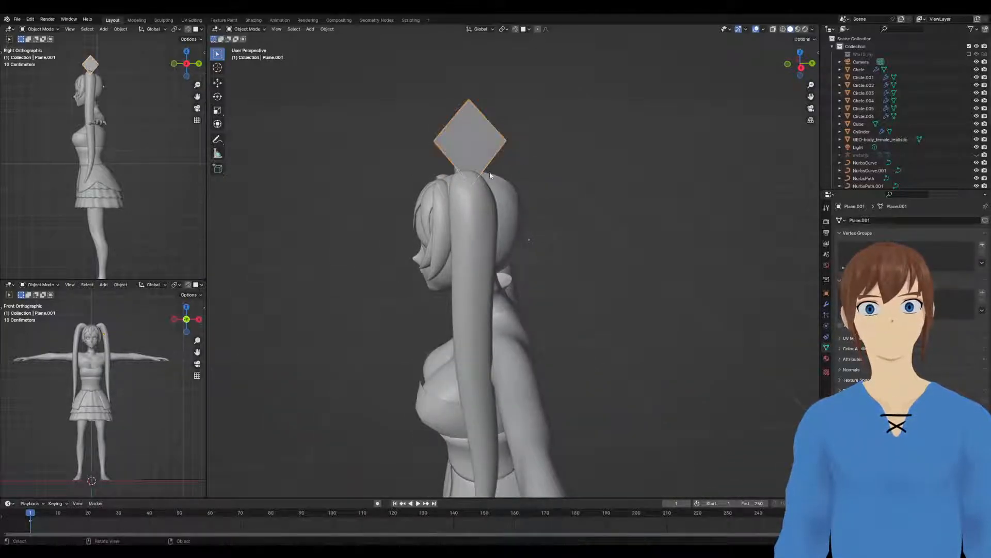
Set the diamond's origin to its geometry and rotate it into a tilt above the head
click(331, 30)
mouse_move(356, 48)
click(443, 55)
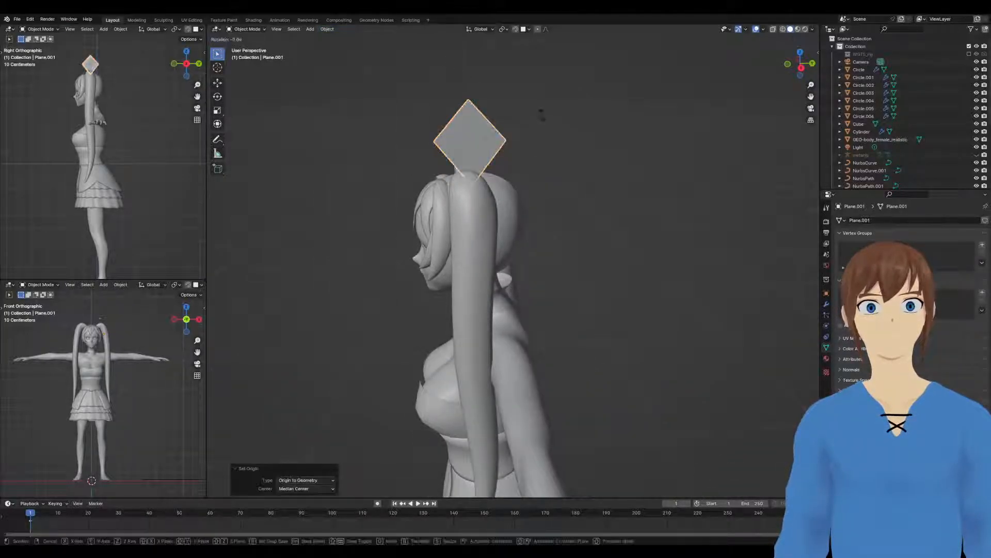
key(r)
click(514, 98)
Position the tilted diamond just above the front of the hair between the twin tails, and enter Edit Mode
key(g)
click(463, 106)
middle_drag(463, 106, 498, 181)
key(g)
click(508, 173)
key(g)
click(468, 182)
scroll(498, 183, down, 2)
scroll(493, 190, up, 2)
key(Tab)
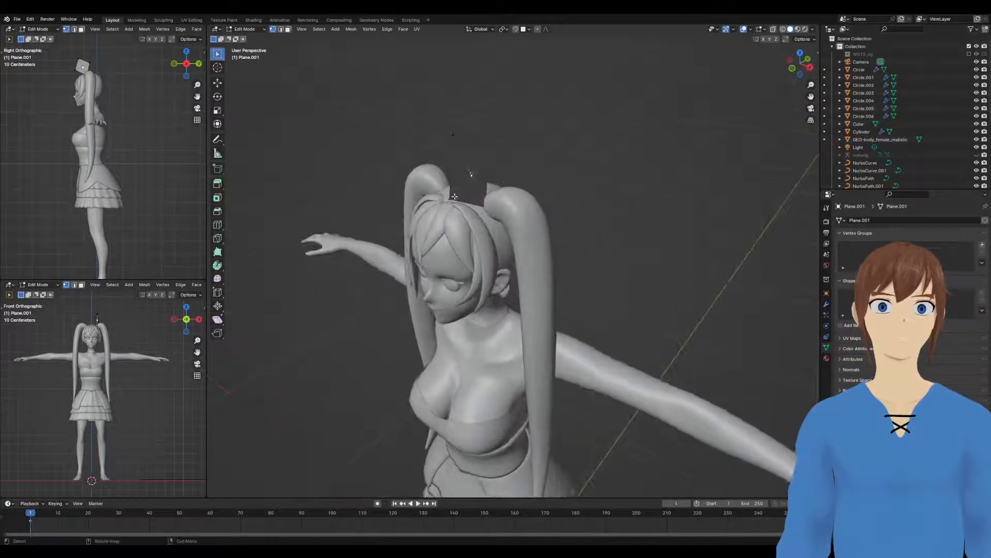
Move the selected diamond vertex along X, adjust the top vertex freely, and return to Object Mode
key(g)
key(y)
key(x)
click(515, 145)
middle_drag(515, 145, 537, 136)
click(525, 99)
key(g)
click(533, 108)
key(Tab)
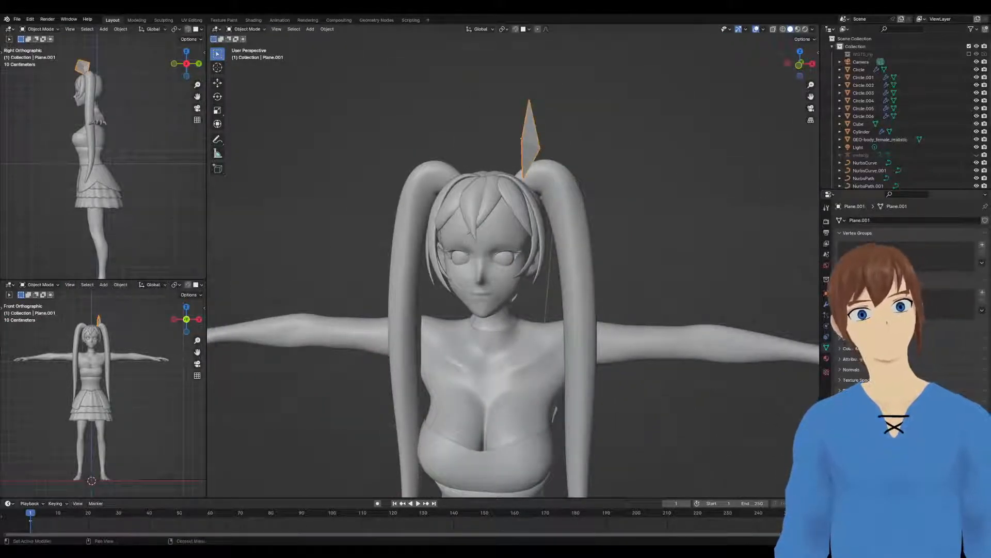
Add a level 2 Subdivision modifier and a Solidify modifier to the diamond
key(ctrl+2)
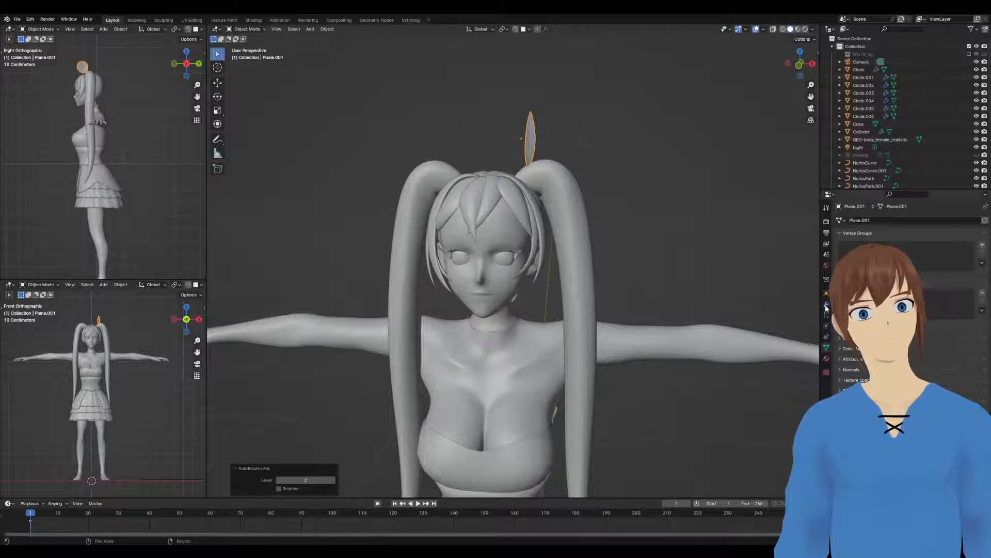
click(826, 305)
click(850, 221)
mouse_move(852, 221)
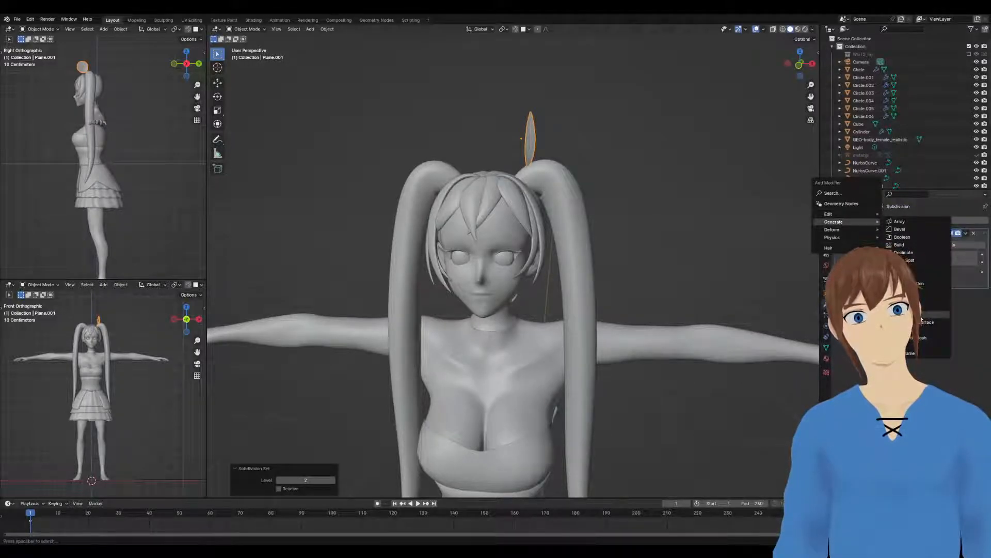
click(935, 314)
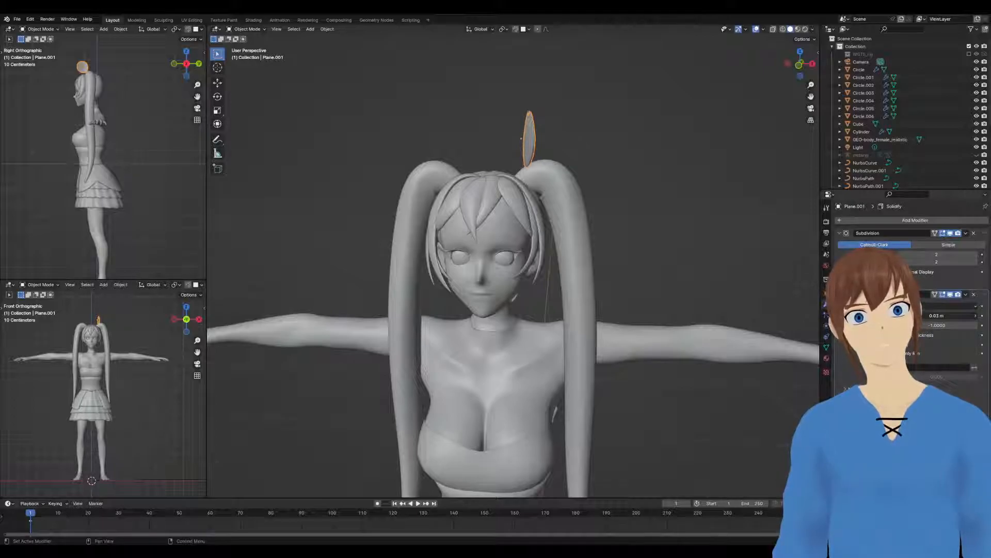
Apply smooth shading to the diamond piece
middle_drag(787, 275, 584, 226)
scroll(558, 226, up, 2)
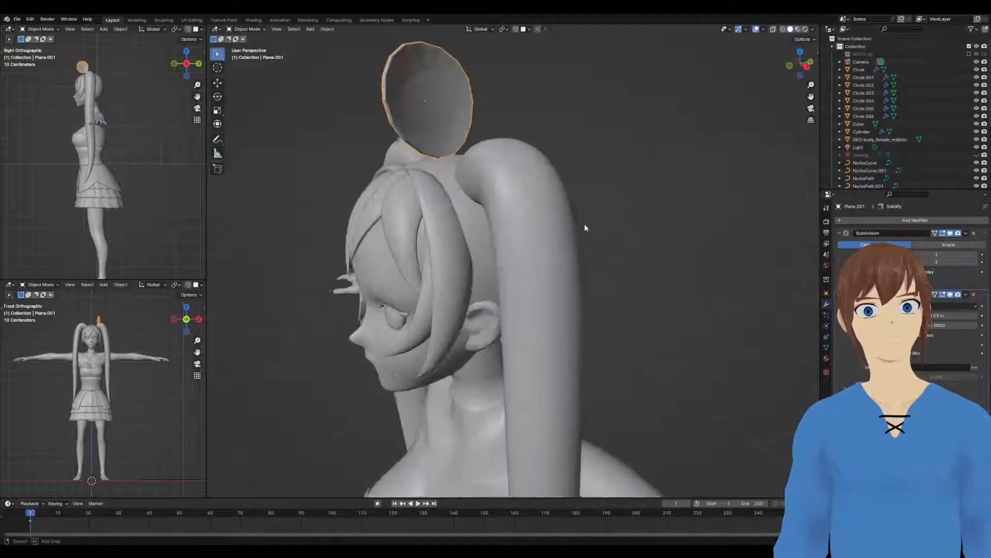
right_click(584, 226)
click(584, 227)
middle_drag(475, 173, 645, 196)
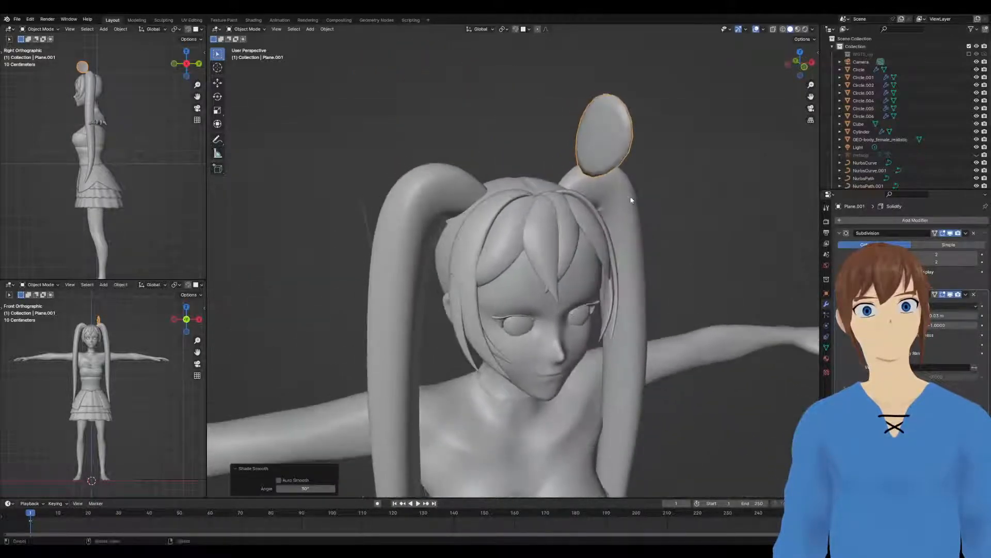
Try to bevel the diamond's centre edge in Edit Mode
key(Tab)
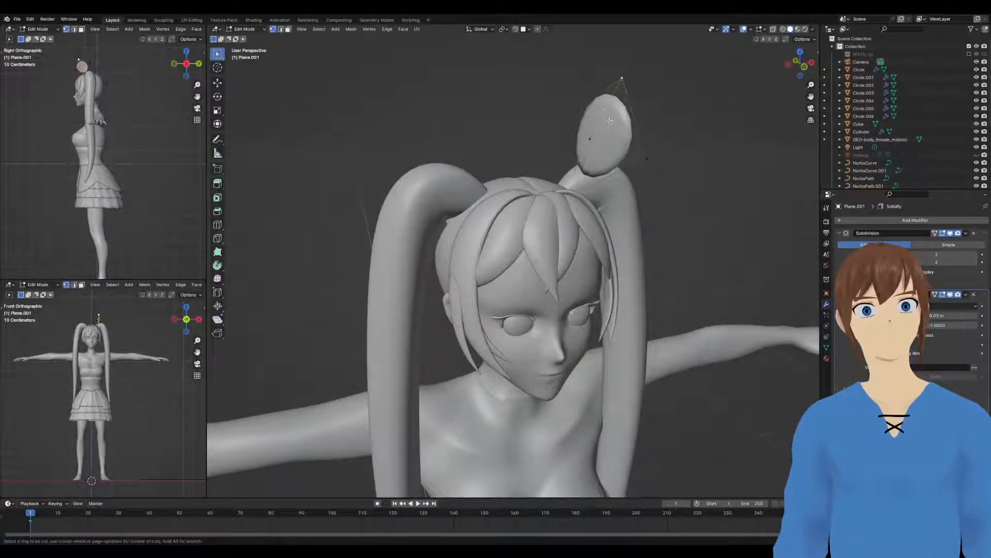
key(ctrl+b)
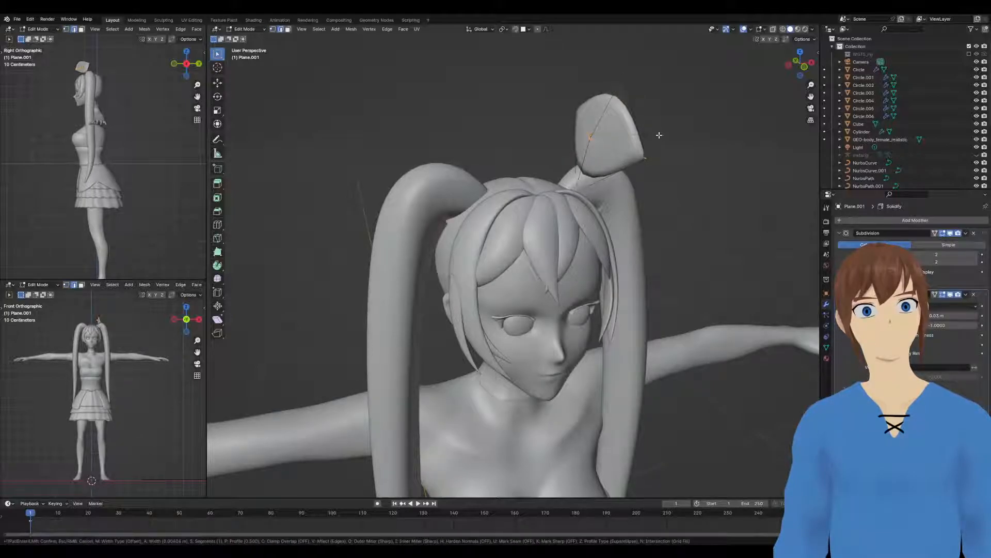
click(611, 124)
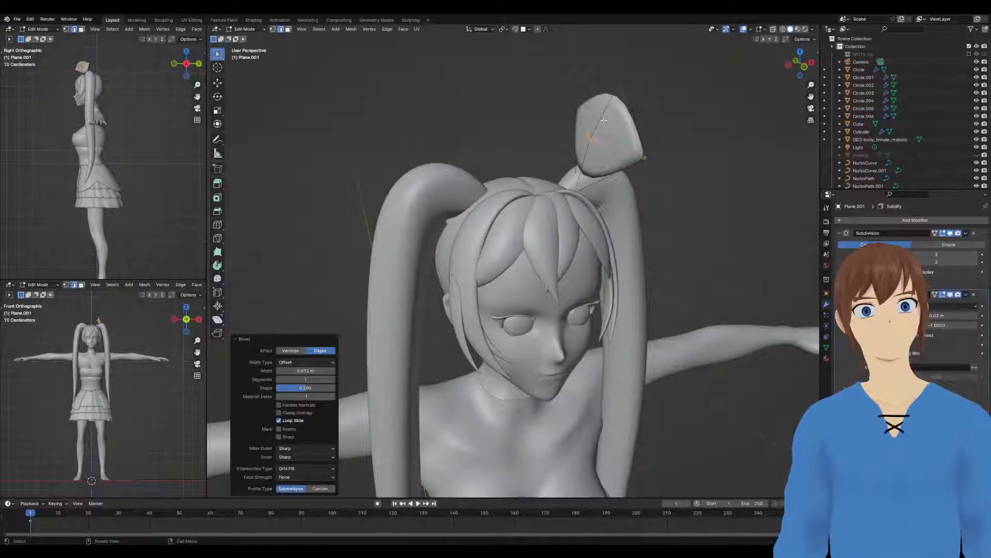
key(ctrl+z)
Add a Bevel modifier to the diamond, place it above the Subdivision modifier, and adjust its bevel amount
click(871, 220)
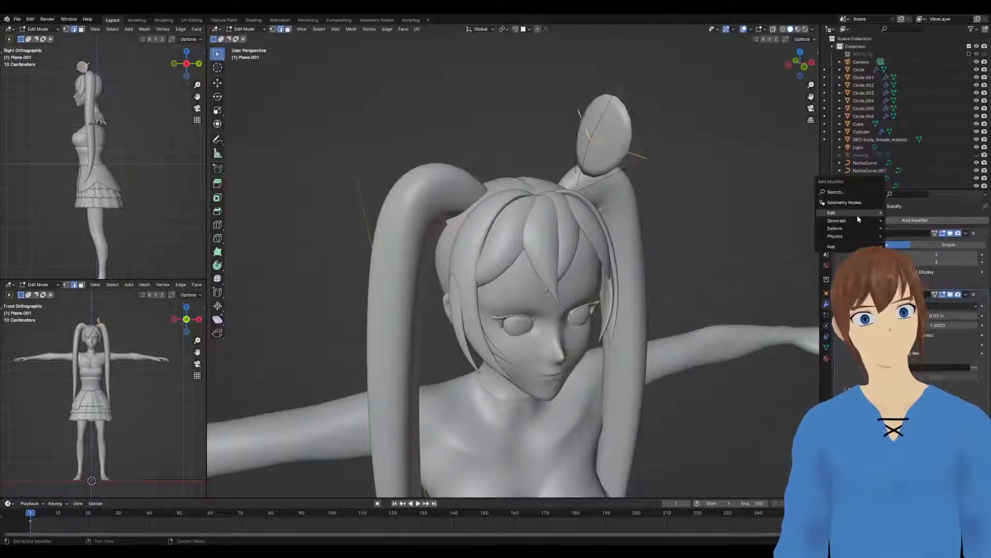
click(934, 233)
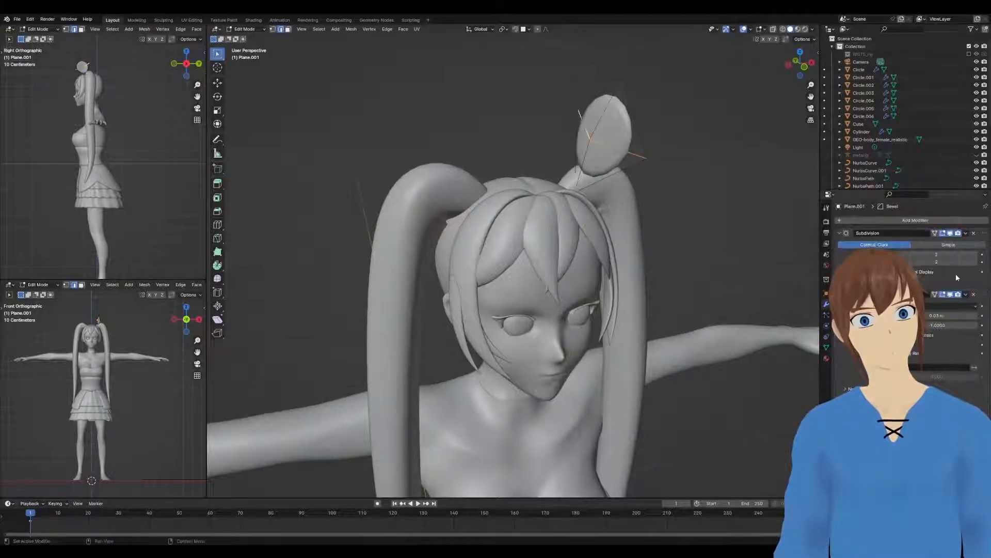
drag(985, 434, 986, 225)
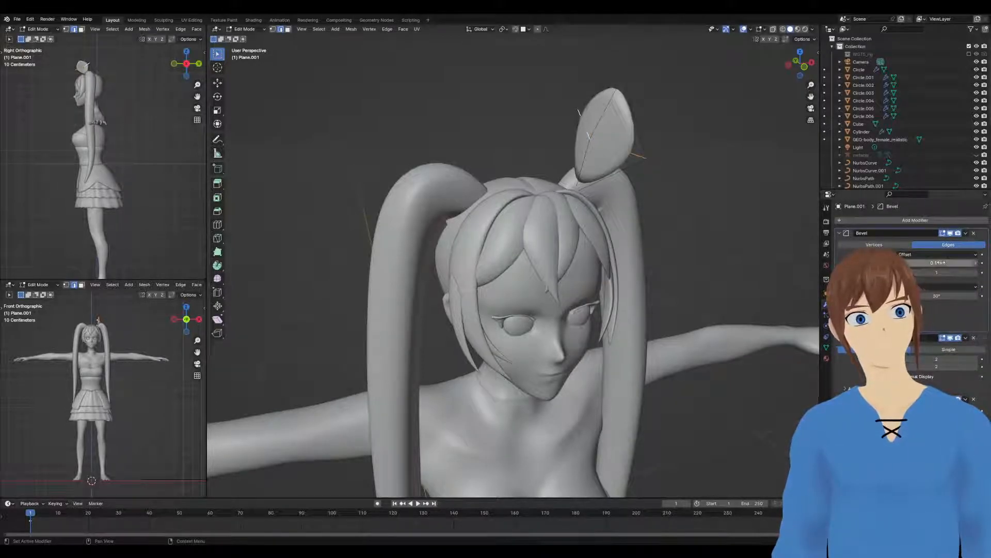
drag(943, 263, 929, 263)
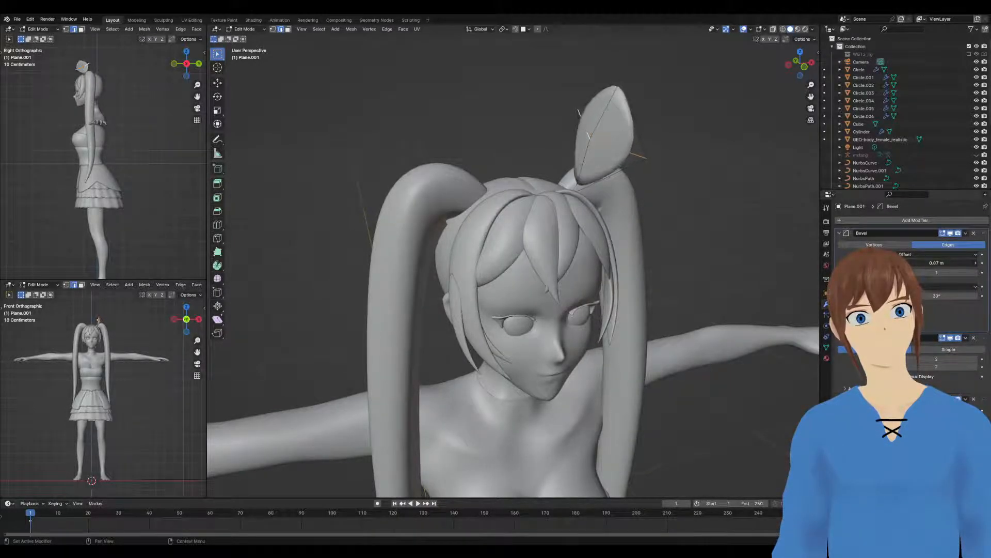
middle_drag(620, 207, 473, 190)
key(Tab)
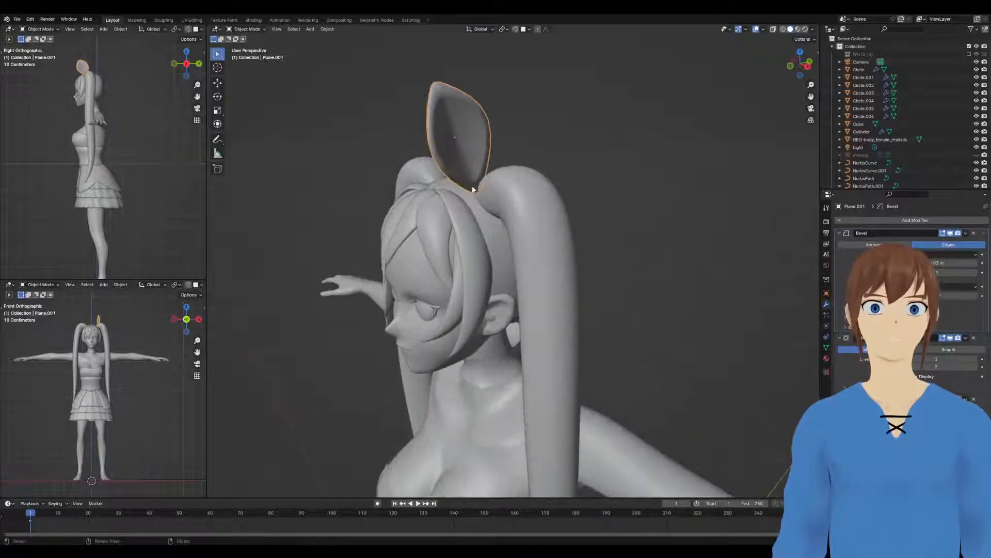
Reshape the piece in Edit Mode by moving its corner and centre vertices from several angles into a broad folded triangular form
key(Tab)
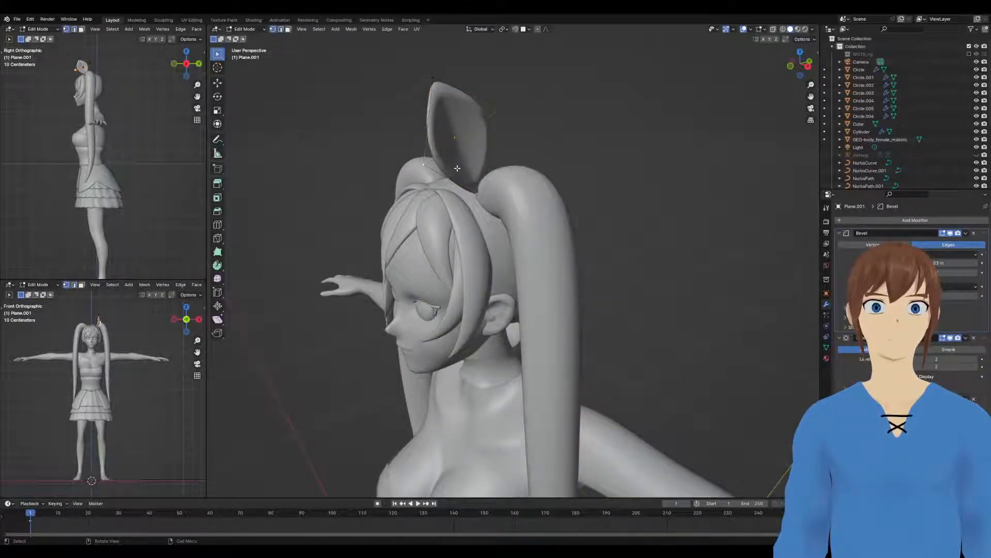
middle_drag(456, 168, 517, 185)
drag(535, 190, 537, 192)
middle_drag(537, 192, 564, 192)
key(g)
click(449, 187)
drag(518, 100, 641, 212)
middle_drag(622, 190, 498, 181)
key(g)
click(594, 166)
click(554, 100)
key(g)
click(531, 158)
click(515, 174)
key(g)
click(481, 170)
click(500, 185)
key(g)
click(502, 191)
click(499, 137)
middle_drag(500, 137, 483, 158)
click(400, 190)
key(g)
click(457, 203)
mouse_move(457, 203)
middle_down()
mouse_move(476, 192)
mouse_move(446, 206)
middle_up()
scroll(476, 191, up, 2)
key(g)
click(478, 193)
click(453, 127)
key(g)
click(443, 135)
click(379, 178)
key(g)
click(404, 182)
middle_drag(404, 181, 465, 190)
key(g)
click(542, 197)
key(g)
click(550, 198)
key(g)
click(467, 156)
click(488, 143)
key(g)
click(496, 151)
middle_drag(497, 150, 494, 210)
click(573, 123)
key(g)
click(543, 205)
click(444, 156)
middle_drag(444, 156, 417, 130)
key(g)
click(502, 157)
click(434, 112)
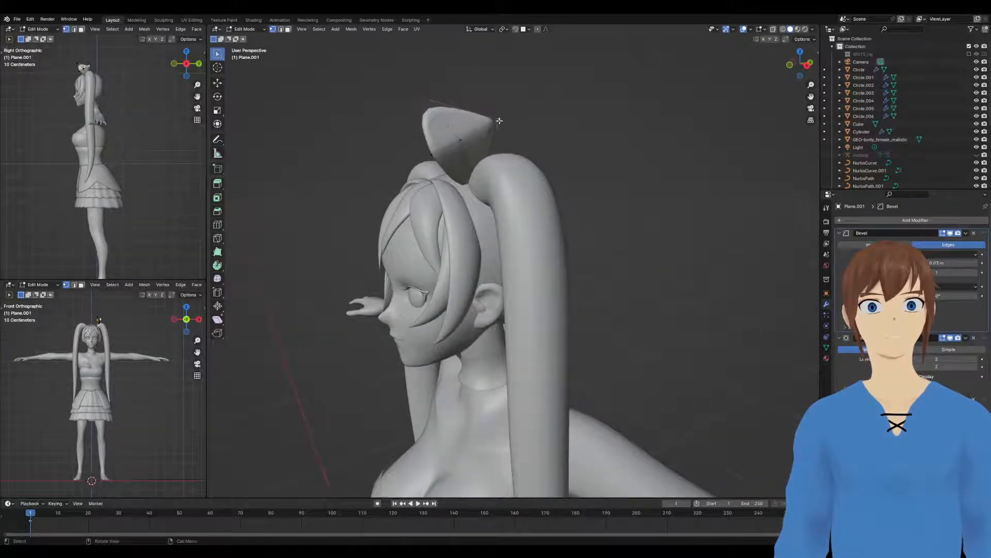
Fine-tune the piece's corner, centre and lower vertices so it tapers into a pointed leaf, and return to Object Mode
click(484, 125)
middle_drag(476, 151, 444, 158)
key(g)
click(368, 102)
click(495, 163)
key(g)
click(533, 160)
click(465, 145)
key(g)
click(466, 145)
key(g)
click(468, 146)
click(495, 176)
key(g)
click(493, 174)
click(459, 167)
key(g)
click(460, 166)
key(g)
click(459, 165)
key(Tab)
Nudge the piece's inner vertices in Edit Mode to refine the fold toward its narrow base
middle_drag(532, 132, 580, 120)
scroll(509, 120, up, 3)
key(Tab)
middle_drag(509, 120, 467, 110)
click(465, 108)
key(g)
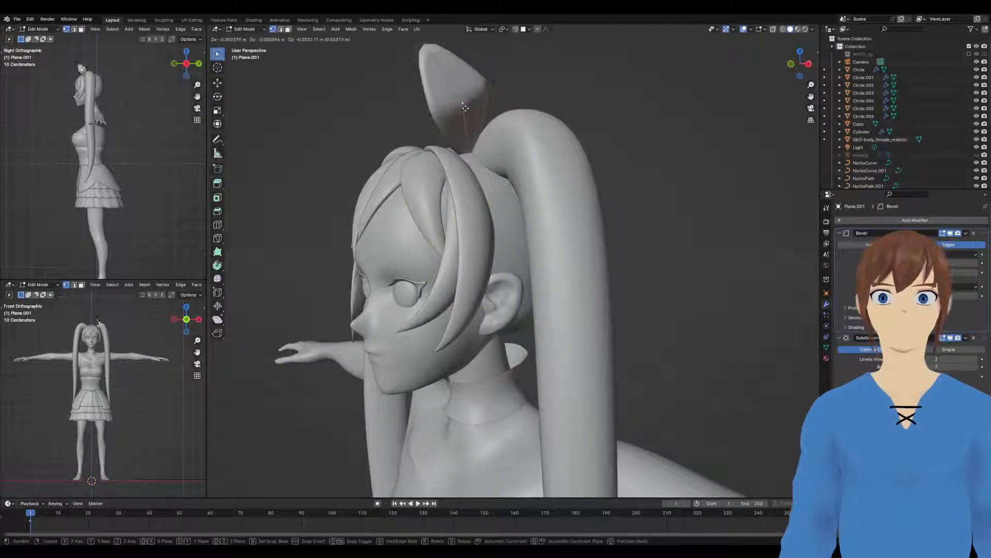
click(465, 108)
middle_drag(465, 108, 548, 134)
key(g)
click(540, 137)
key(Tab)
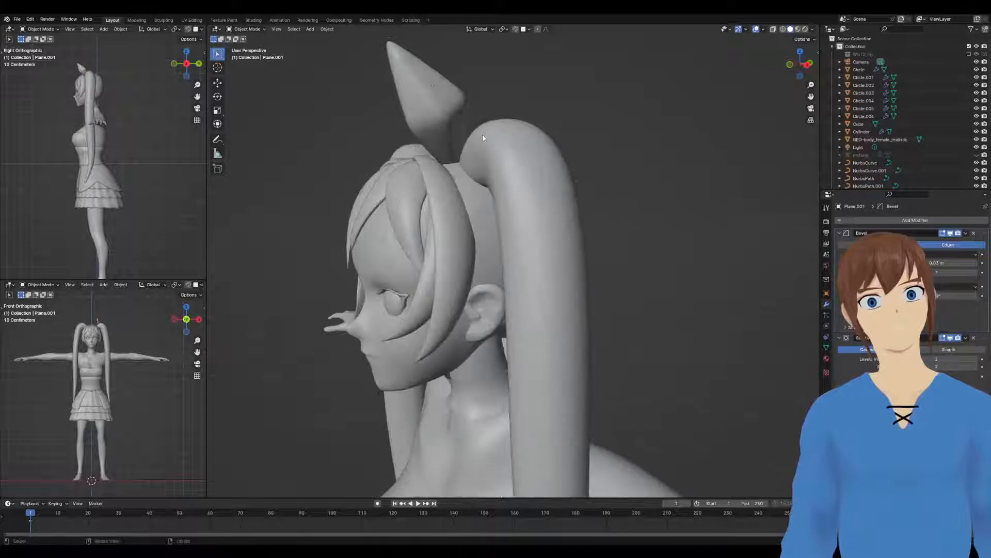
Adjust the piece's modifier settings to round off its pointed tip
key(Tab)
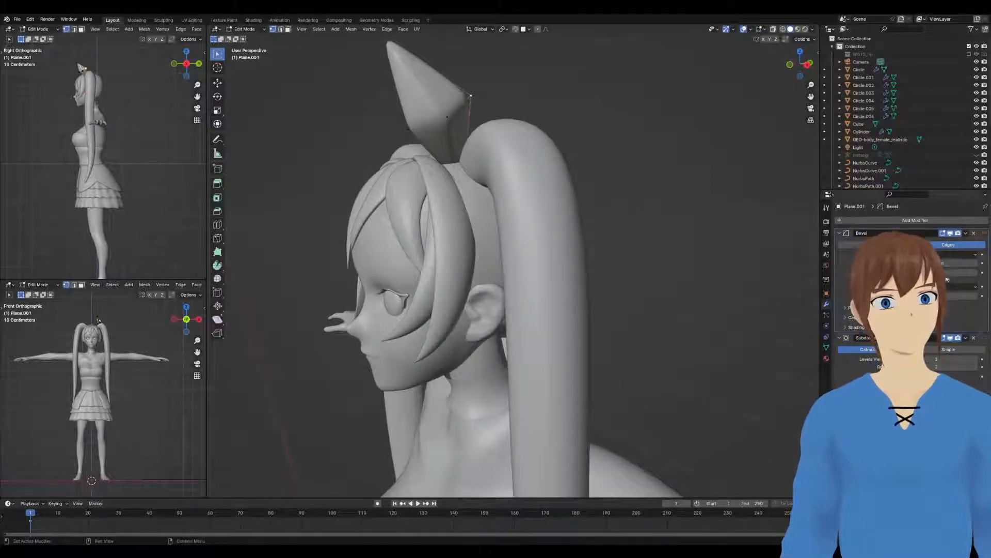
click(974, 359)
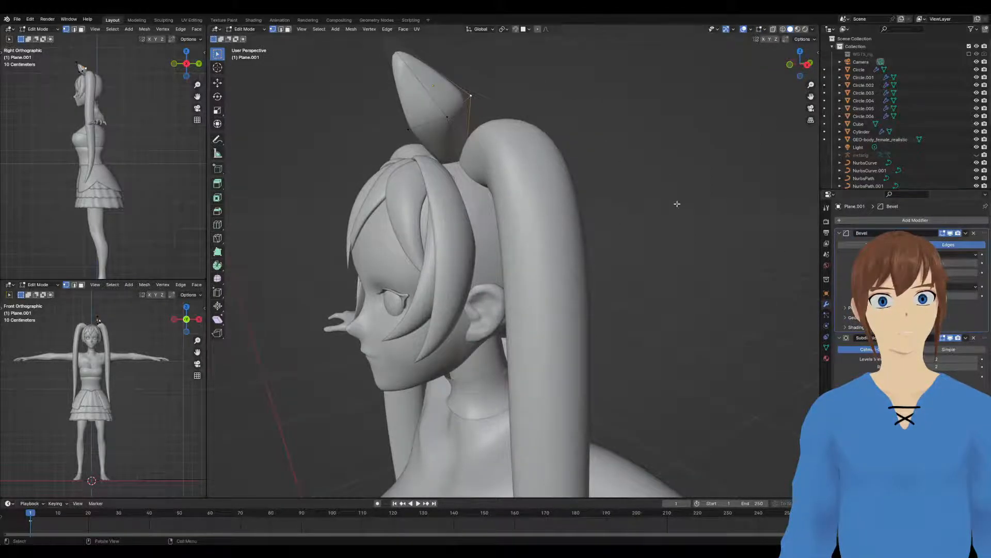
key(Tab)
mouse_move(602, 165)
middle_down()
mouse_move(806, 164)
mouse_move(413, 171)
mouse_move(644, 191)
mouse_move(611, 169)
middle_up()
key(Tab)
middle_drag(522, 143, 600, 162)
key(Tab)
Scale the whole piece and move it within the horizontal plane toward the base of the twin tail
key(s)
click(623, 161)
click(589, 171)
key(g)
key(shift+z)
click(593, 169)
mouse_move(593, 169)
middle_down()
mouse_move(552, 176)
mouse_move(622, 166)
mouse_move(561, 168)
mouse_move(440, 202)
mouse_move(522, 171)
mouse_move(642, 171)
mouse_move(582, 172)
mouse_move(582, 159)
middle_up()
Rotate and reposition the piece so its narrow end meets the front of the twin tail's top
key(r)
click(558, 156)
key(g)
click(560, 166)
key(r)
click(519, 172)
key(g)
click(533, 181)
Duplicate the leaf-shaped piece and rotate the copy to slant backward behind the original
key(shift+d)
click(604, 160)
key(r)
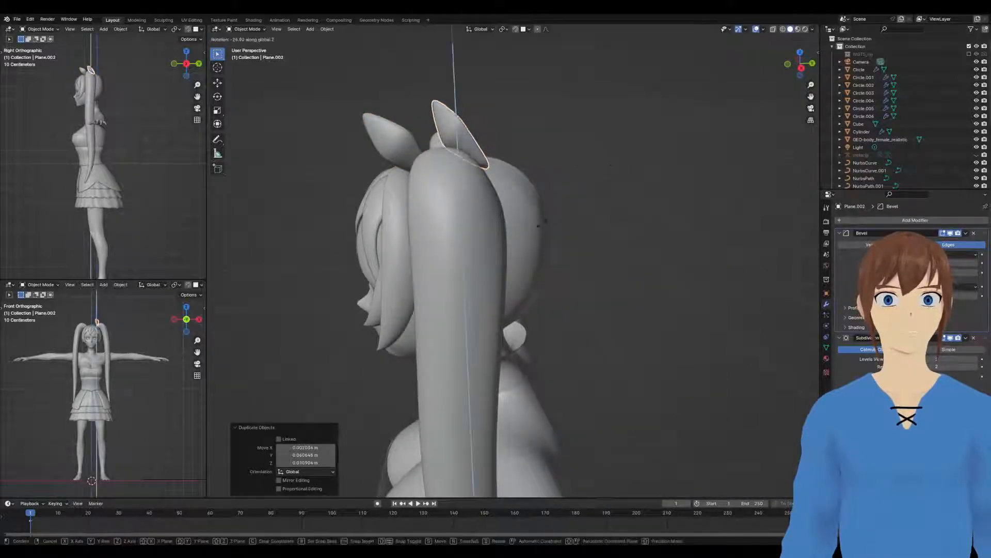
right_click(557, 216)
key(r)
click(451, 237)
key(g)
click(506, 258)
Refine the copy's tilt in the view and turn it about the Z axis
middle_drag(507, 258, 415, 257)
key(r)
click(489, 267)
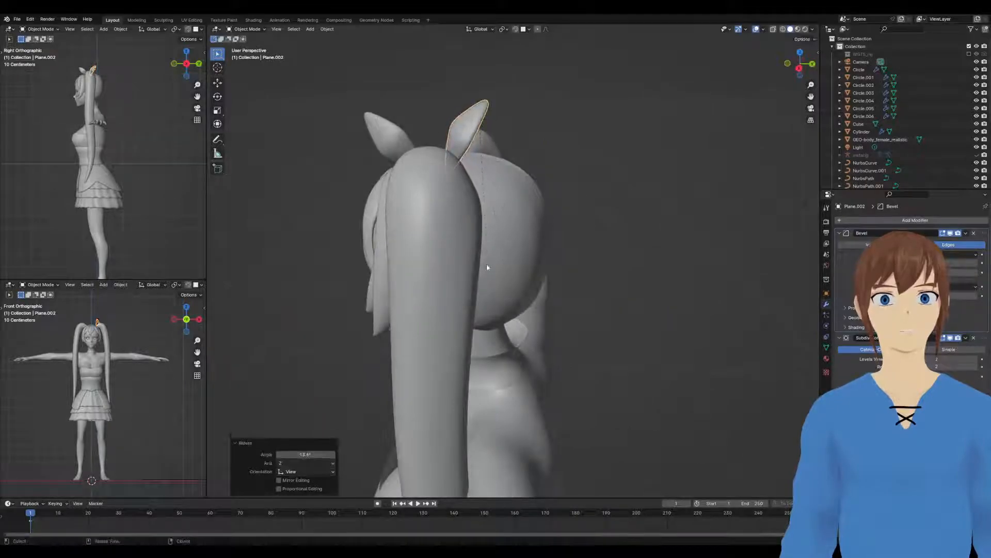
middle_drag(489, 268, 409, 252)
key(r)
key(z)
click(582, 223)
Move the copy so its narrow end sits at the back of the twin tail's top
middle_drag(582, 224, 485, 246)
key(g)
click(491, 257)
key(g)
middle_drag(659, 220, 496, 183)
click(566, 221)
key(g)
click(655, 184)
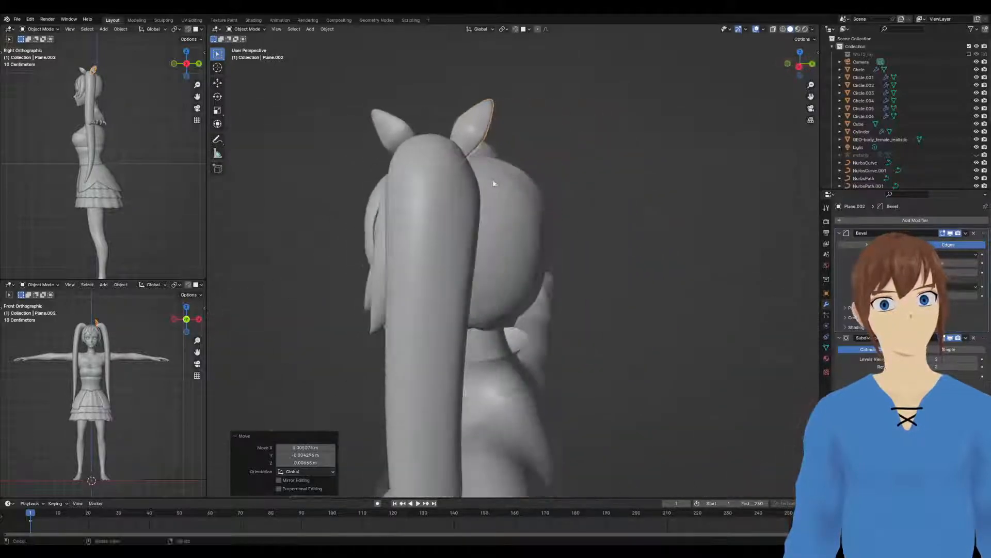
Rotate the rear leaf-shaped piece slightly and shift it down against the twin tail's top
key(r)
click(558, 184)
key(g)
click(557, 199)
middle_drag(557, 200, 575, 172)
Select both leaf-shaped pieces and scale them together
shift+click(619, 159)
key(s)
click(665, 165)
click(623, 155)
middle_drag(728, 166, 661, 187)
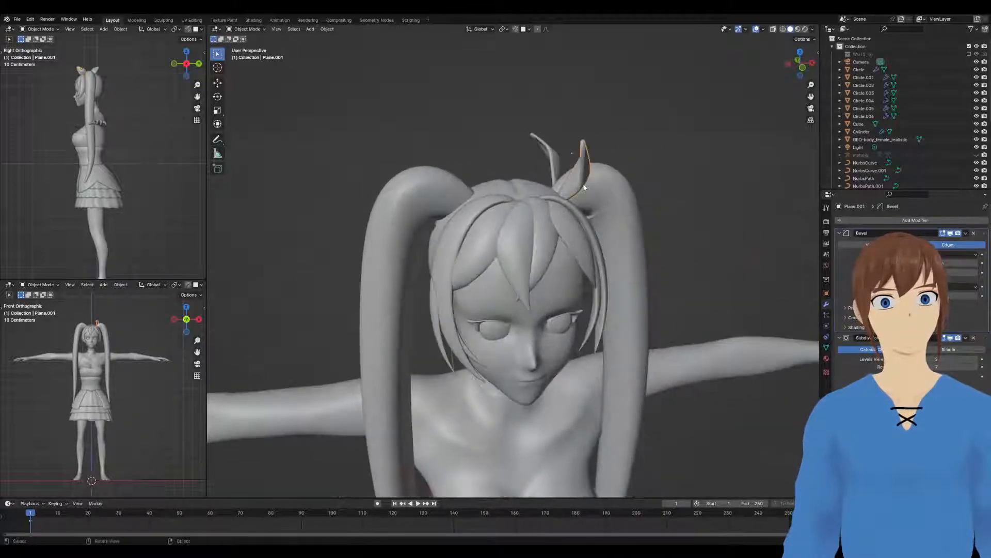
Reposition the front leaf piece in the view and slide it along the Y axis
key(g)
click(615, 183)
middle_drag(594, 188, 551, 158)
key(g)
key(x)
key(y)
click(661, 184)
Move both leaf pieces together along the X axis to the inner side of the twin tail's top
shift+click(551, 158)
key(g)
key(y)
key(x)
click(605, 173)
click(653, 142)
middle_drag(653, 142, 504, 141)
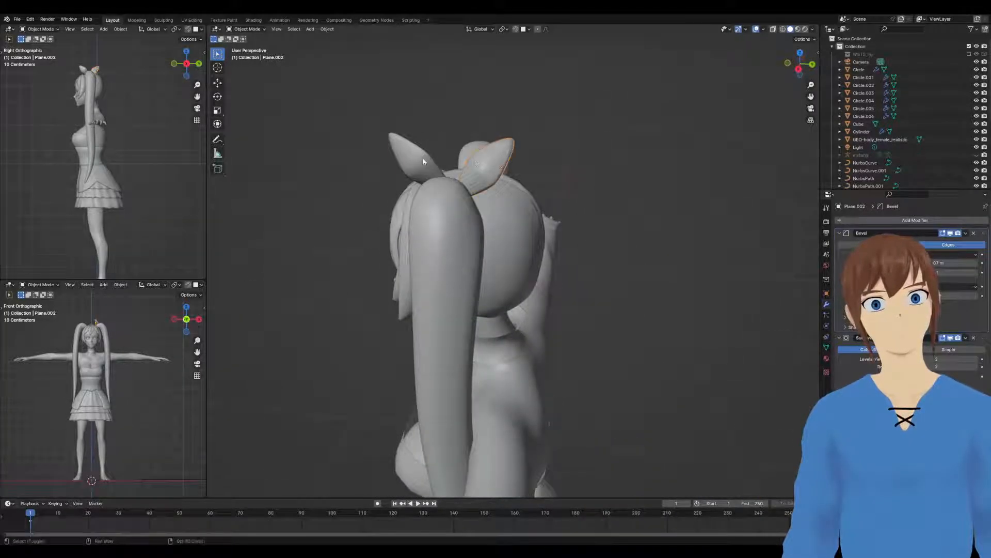
Duplicate both leaf pieces and move the copies about 0.11 m along negative X to the opposite twin tail
middle_drag(422, 161, 491, 160)
key(shift+d)
key(y)
key(x)
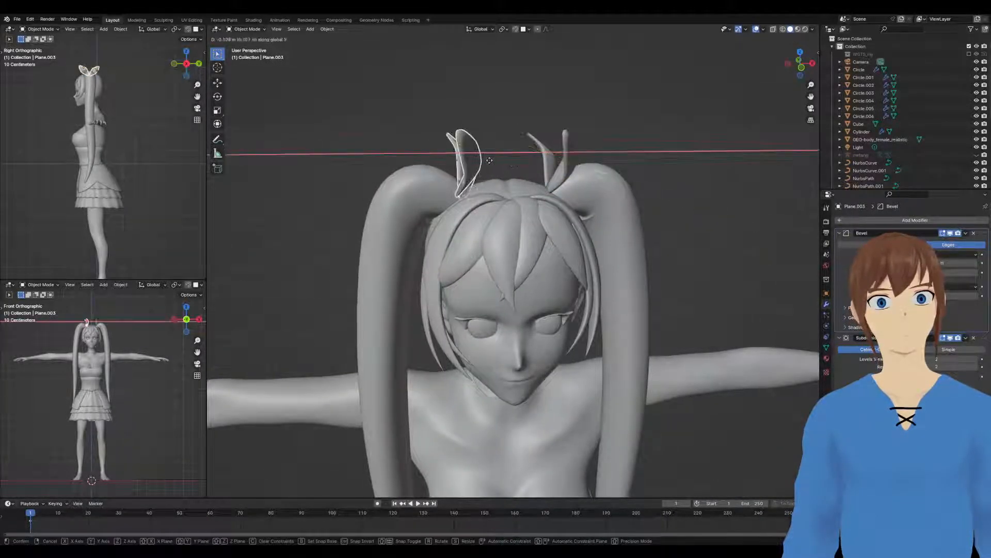
click(489, 164)
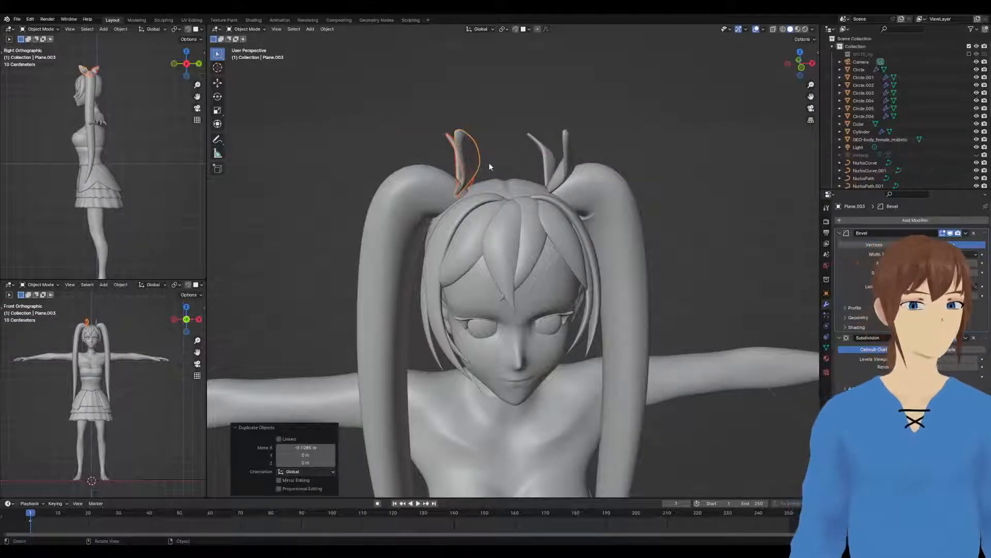
Mirror the duplicated leaf pieces by scaling them by -1 along the X axis
key(s)
key(y)
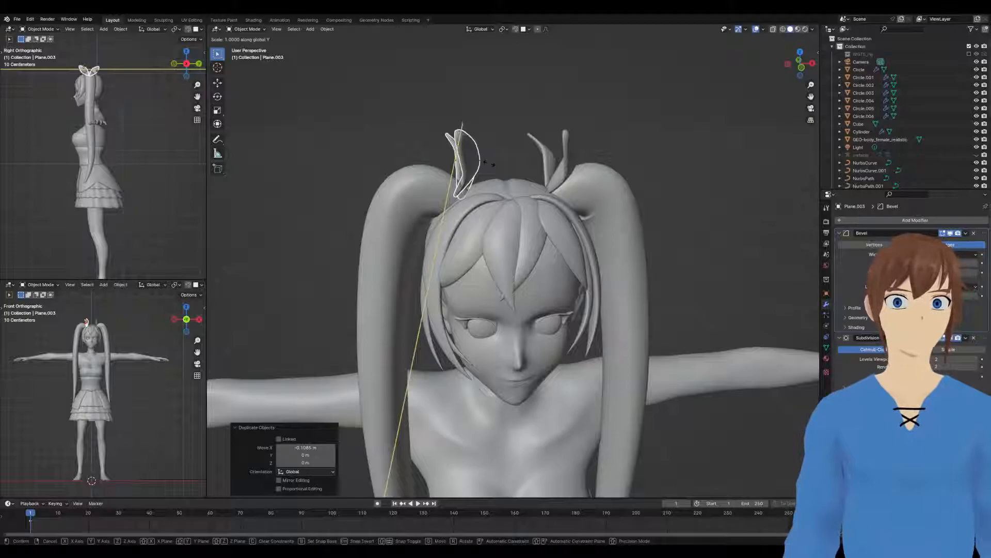
text(x-1)
key(Return)
Slide the mirrored leaf pieces along the X axis to the opposite twin tail's top
middle_drag(486, 160, 453, 168)
key(g)
key(x)
click(457, 239)
click(457, 238)
Rotate the mirrored leaf pieces in the view and reposition them at the base of their twin tail
click(464, 190)
shift+click(452, 168)
key(r)
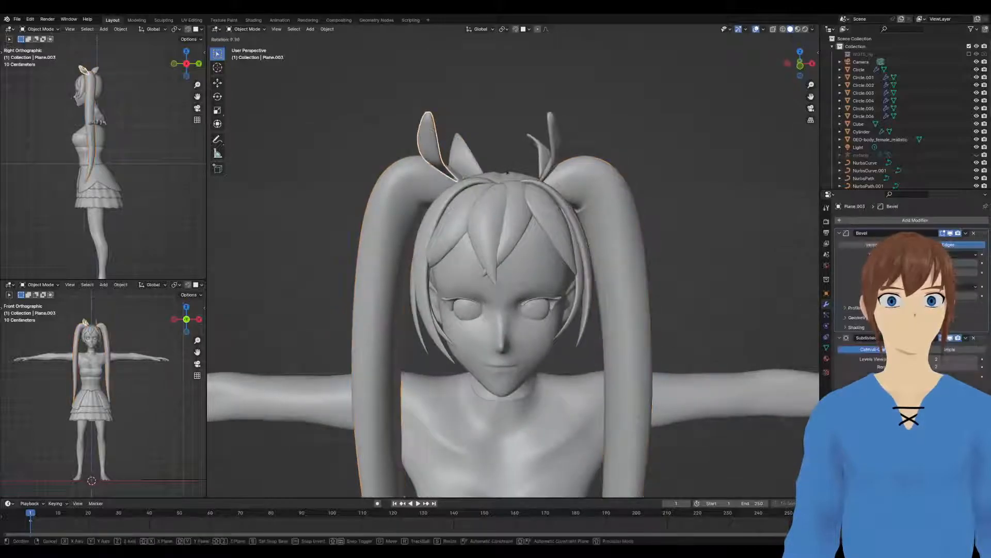
click(509, 172)
key(g)
click(522, 175)
middle_drag(521, 174, 578, 151)
Reshape a mirrored leaf piece in Edit Mode by moving its vertices, and return to Object Mode
key(Tab)
scroll(540, 176, up, 2)
key(g)
click(517, 152)
key(g)
click(440, 178)
key(Tab)
Open the mirrored rear leaf piece in Edit Mode and pull its base vertex down onto the hair
middle_drag(510, 141, 580, 162)
click(589, 144)
key(Tab)
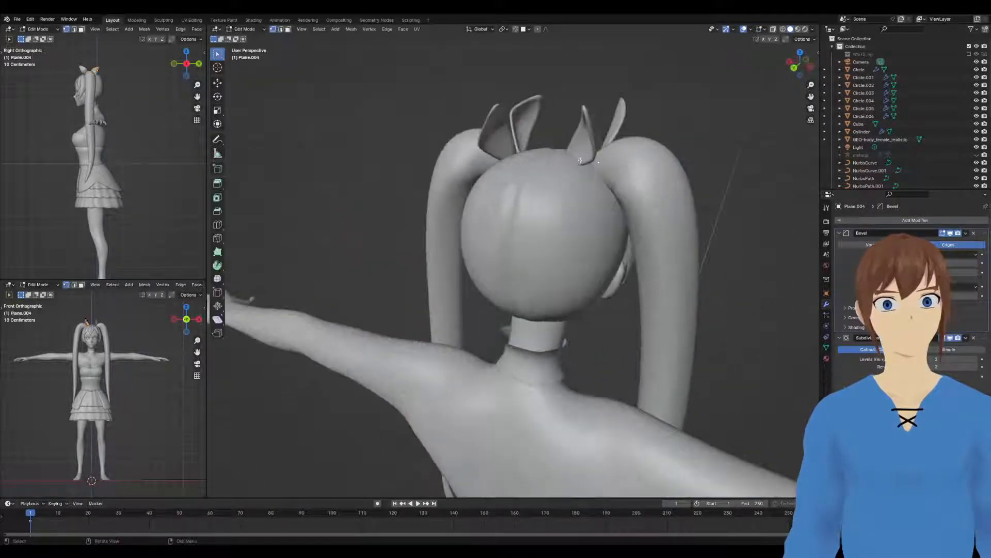
key(g)
click(586, 181)
middle_drag(586, 181, 518, 203)
click(518, 210)
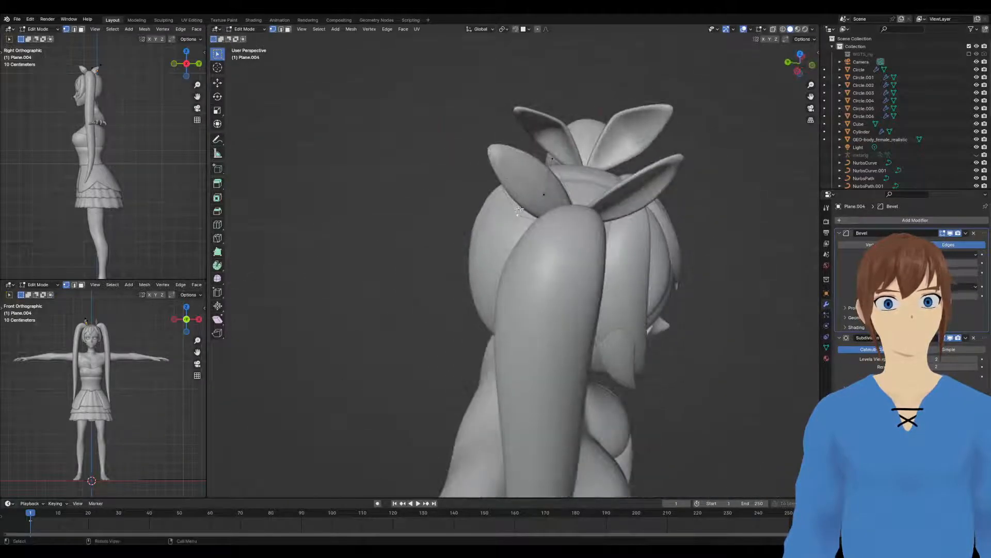
Move the side vertices of the mirrored rear leaf piece to adjust its width and curvature
middle_drag(475, 132, 577, 148)
key(g)
click(463, 158)
key(g)
click(552, 165)
key(g)
click(615, 151)
Select the tip vertex of the mirrored rear leaf piece and shift it toward its twin tail
click(578, 87)
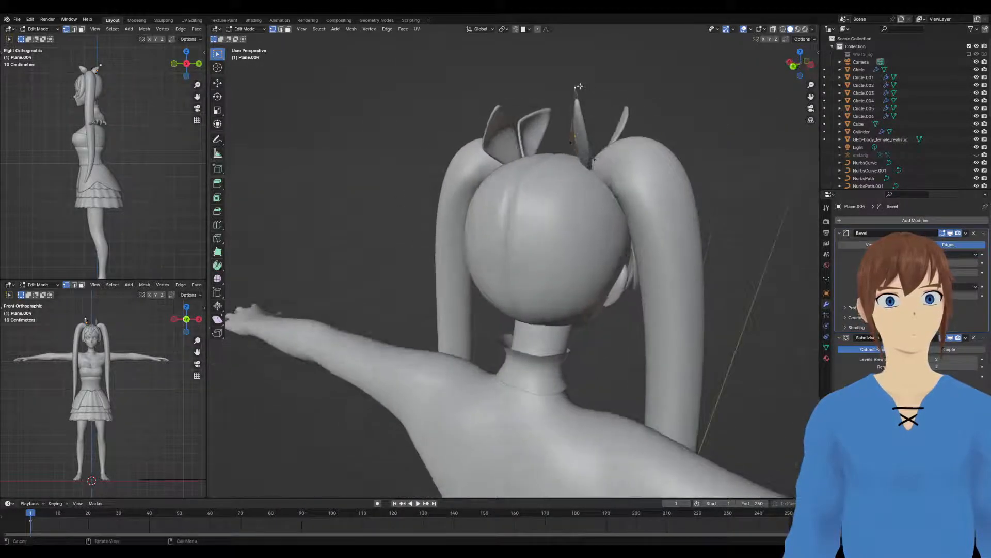
key(g)
click(598, 83)
key(g)
click(603, 87)
Adjust another vertex of the mirrored rear leaf piece to refine its outline
middle_drag(603, 86, 433, 129)
click(502, 147)
key(g)
middle_drag(501, 147, 462, 229)
click(485, 162)
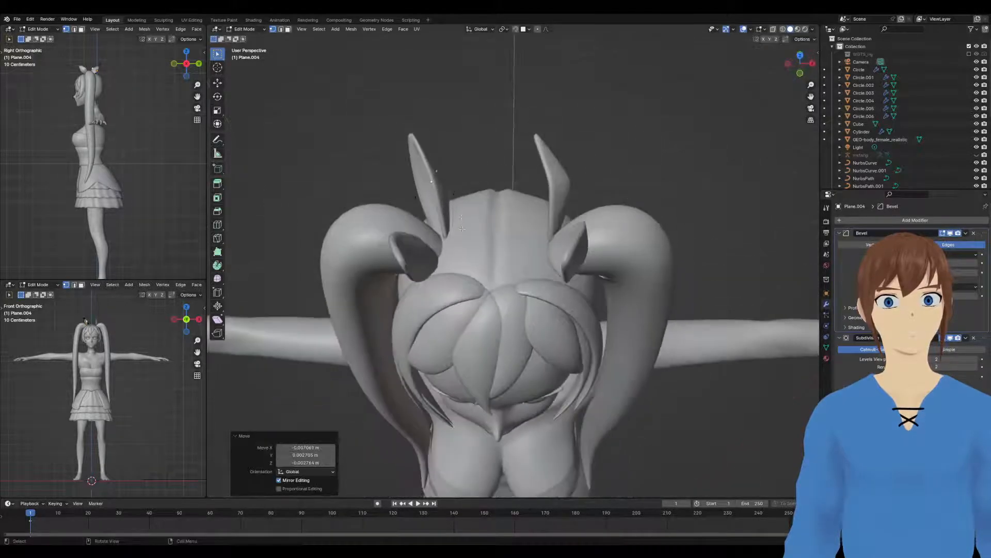
Move the mirrored rear leaf's remaining vertices with X-ray enabled, then turn X-ray off and return to Object Mode
click(461, 250)
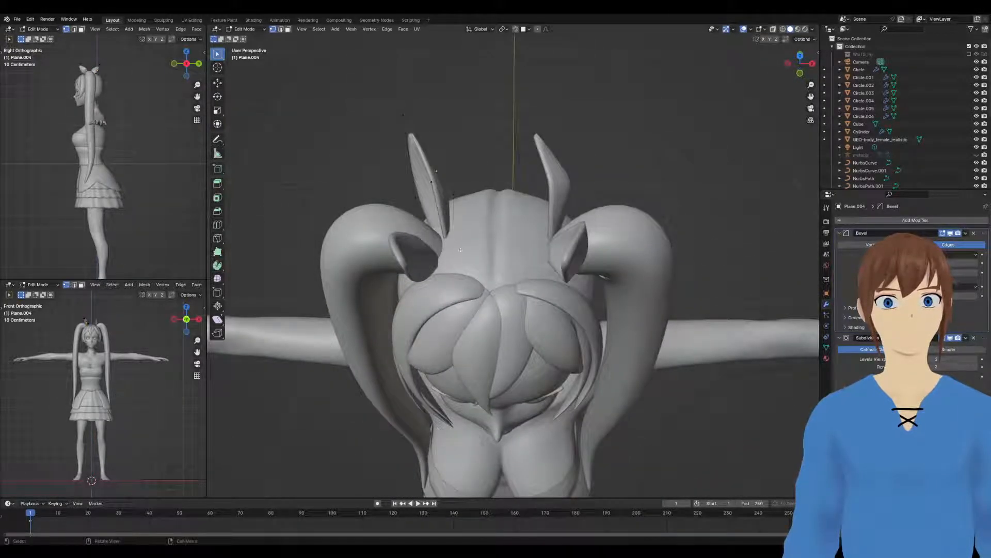
key(alt+z)
key(g)
click(471, 278)
middle_drag(471, 278, 637, 113)
key(g)
click(413, 235)
key(Tab)
key(alt+z)
Shift the original leaf pair along the X axis and lower it about 0.013 m along Z
mouse_move(575, 166)
middle_down()
mouse_move(606, 153)
mouse_move(538, 168)
mouse_move(593, 177)
mouse_move(562, 207)
mouse_move(661, 206)
mouse_move(638, 194)
mouse_move(659, 186)
mouse_move(558, 197)
mouse_move(579, 178)
middle_up()
key(g)
key(x)
click(594, 197)
key(g)
key(z)
click(542, 189)
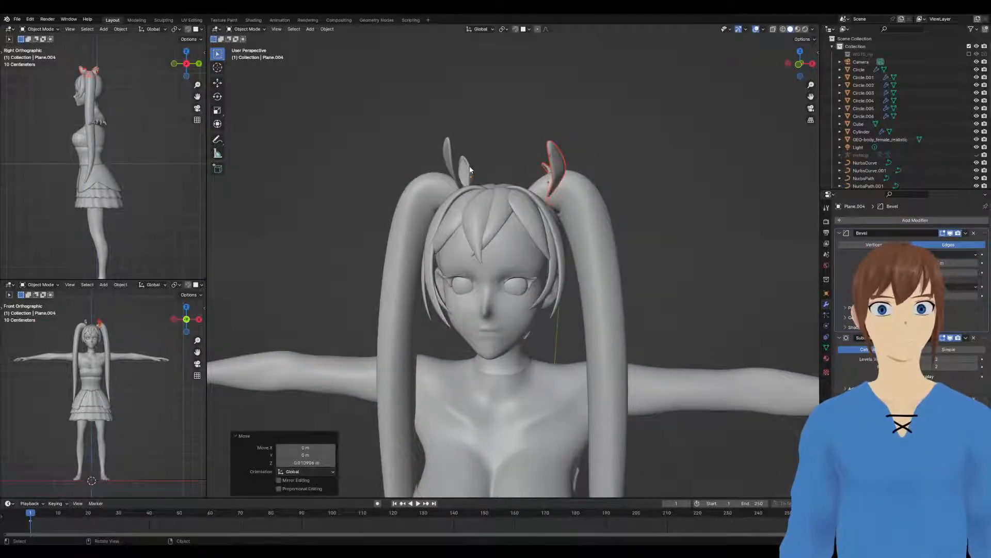
Select the mirrored leaf ornament and move it along the X axis to fit beside its twin tail
click(470, 169)
middle_drag(470, 169, 607, 205)
key(g)
key(x)
click(480, 197)
Open the twin tail curve in Edit Mode and reposition the control point at its root by the head
click(570, 194)
key(Tab)
click(527, 214)
key(g)
click(548, 210)
key(g)
click(505, 218)
Adjust the control points at the twin tail's upper bend to reshape its arch
click(609, 204)
key(g)
click(602, 229)
click(592, 179)
key(g)
click(599, 189)
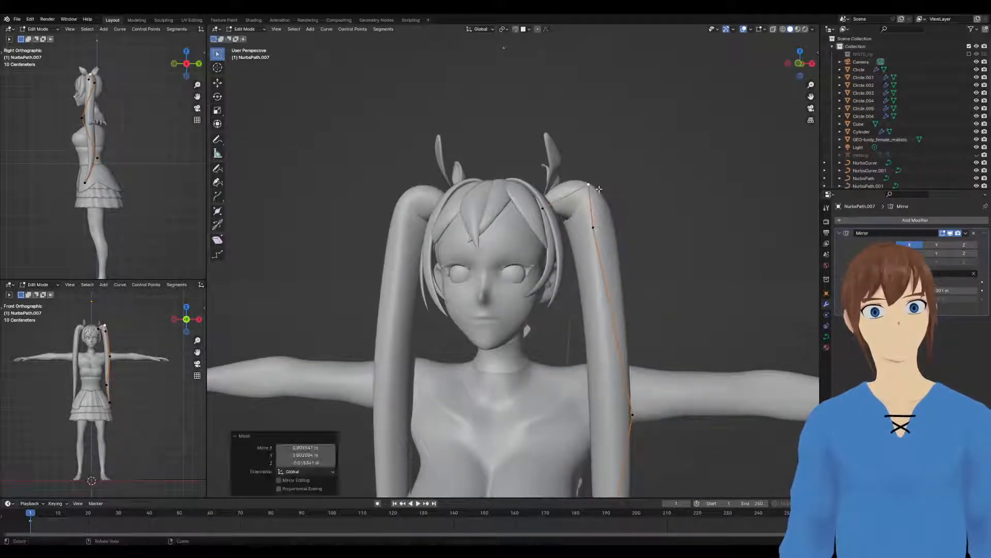
Move the twin tail's control point below the bend farther down along the strand
click(557, 204)
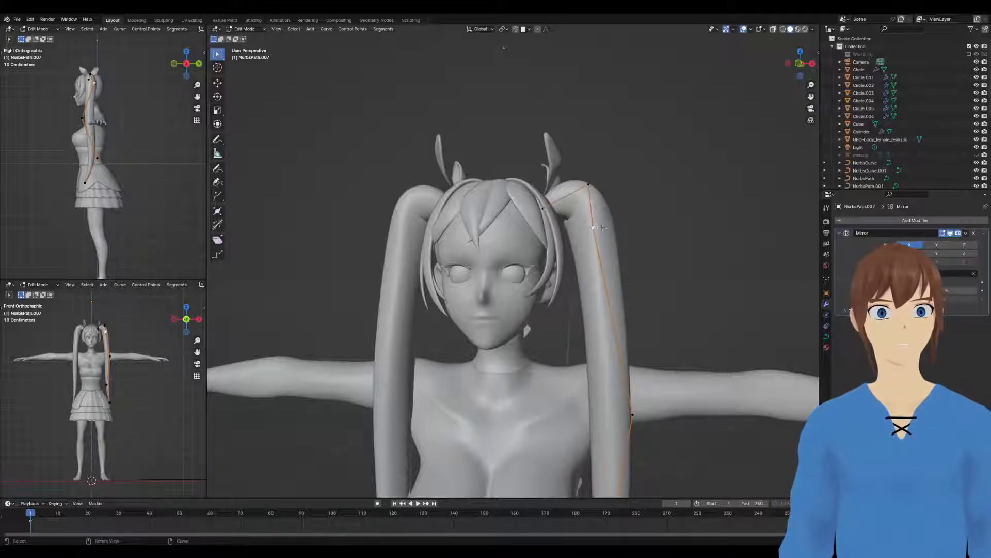
click(609, 281)
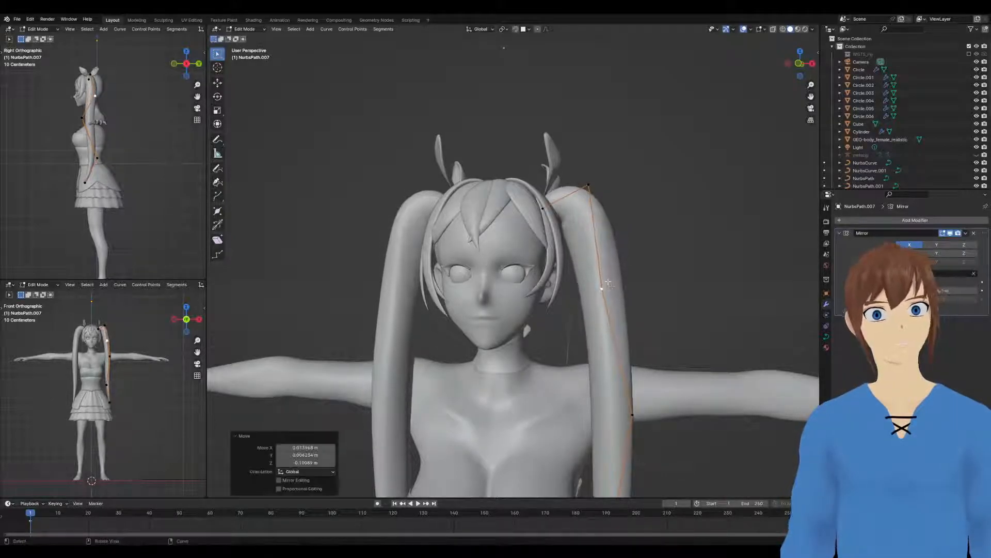
scroll(610, 281, down, 3)
key(g)
click(583, 314)
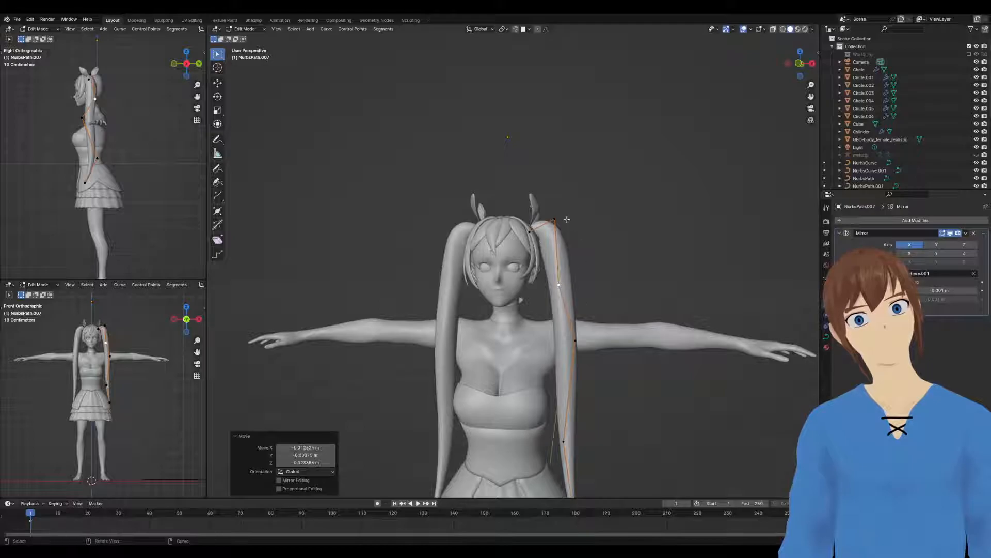
Raise the twin tail's top control point and adjust the curve thickness at its upper control points
key(g)
click(558, 211)
middle_drag(547, 220, 578, 271)
key(alt+s)
click(532, 227)
click(566, 277)
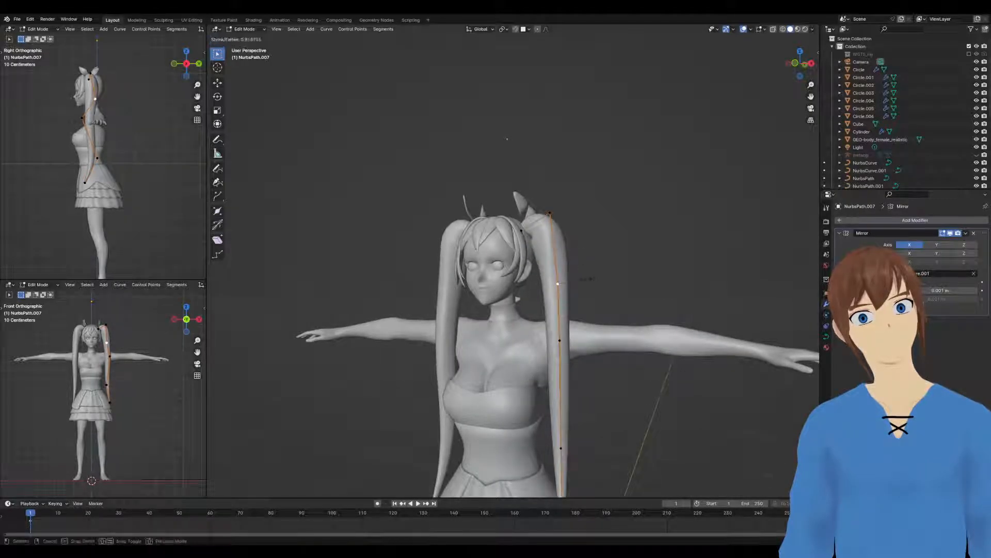
click(578, 277)
Fine-tune the twin tail's root and top control points, then return to Object Mode and clear the selection
click(544, 226)
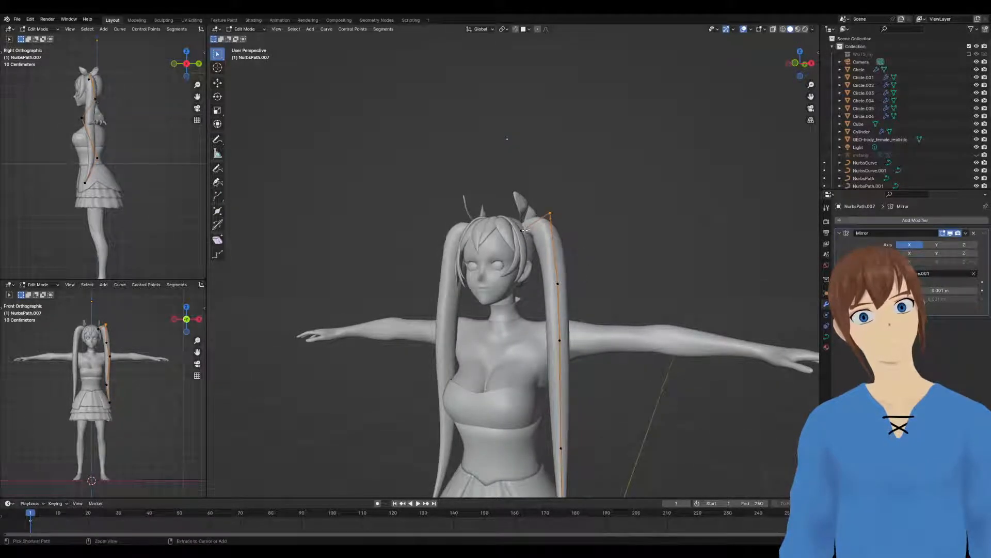
key(g)
click(581, 248)
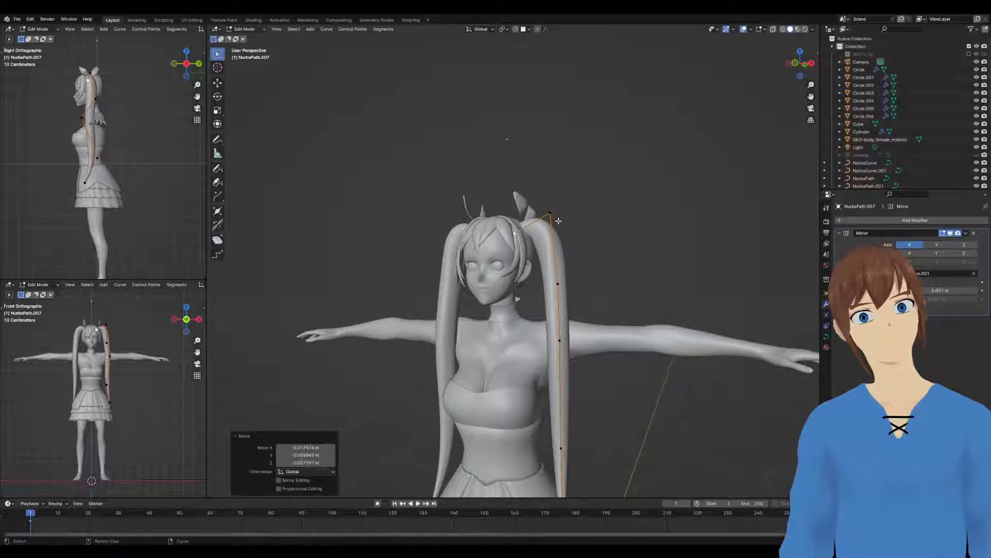
middle_drag(581, 249, 598, 252)
scroll(581, 242, down, 2)
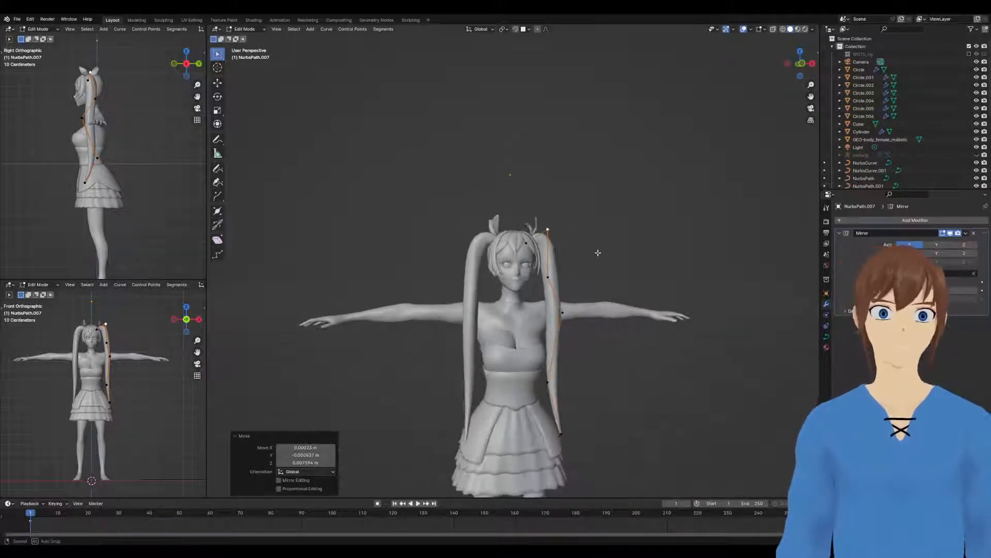
key(Tab)
click(620, 205)
middle_drag(618, 207, 608, 218)
scroll(606, 219, up, 2)
scroll(601, 226, up, 1)
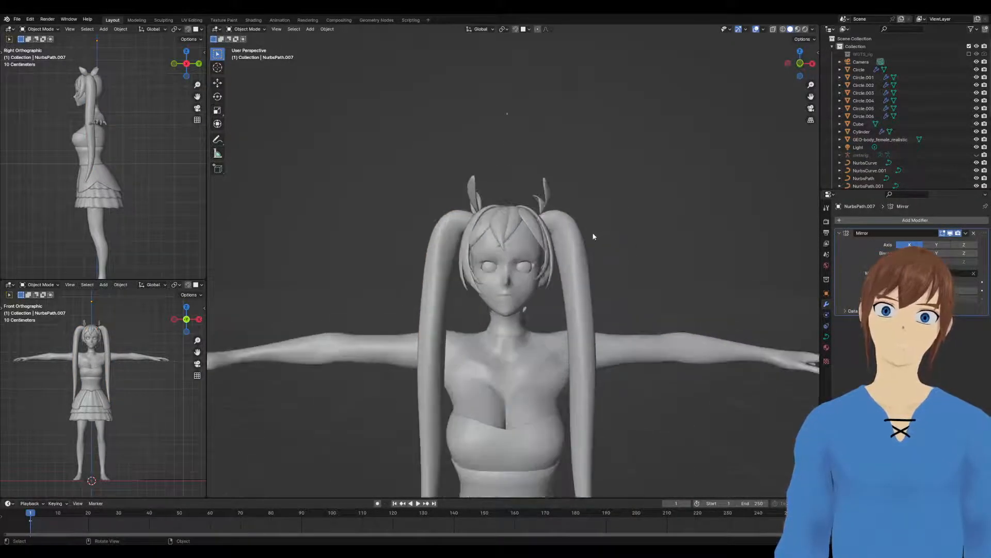
Switch the head mesh to Sculpt Mode and reshape the jawline with the Grab brush
click(550, 274)
scroll(537, 285, up, 2)
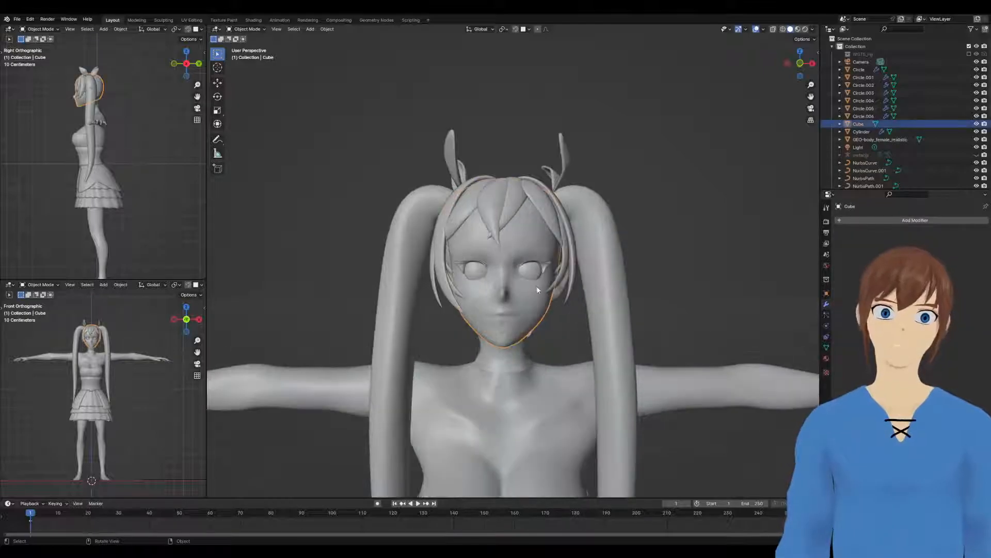
key(ctrl+Tab)
click(548, 330)
middle_drag(574, 336, 545, 319)
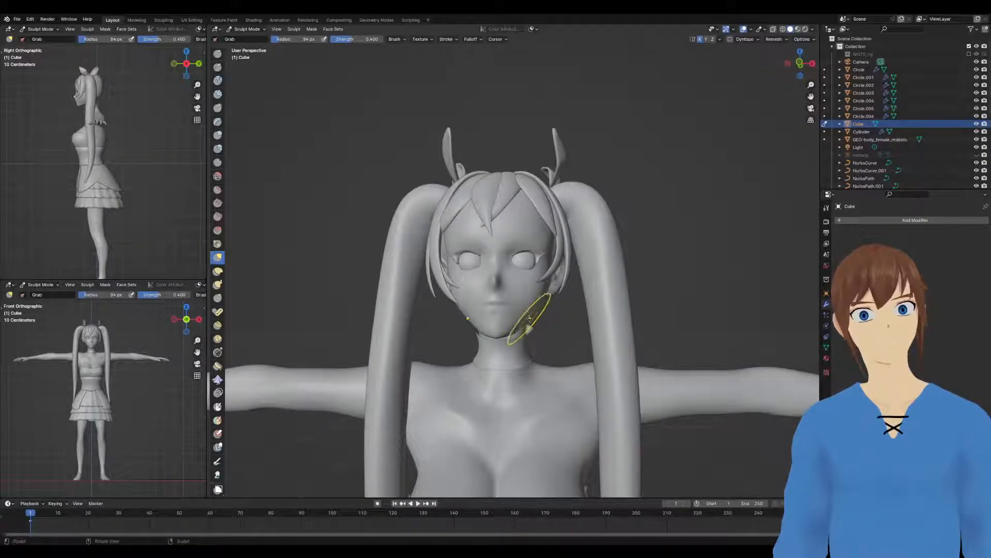
middle_drag(526, 325, 537, 330)
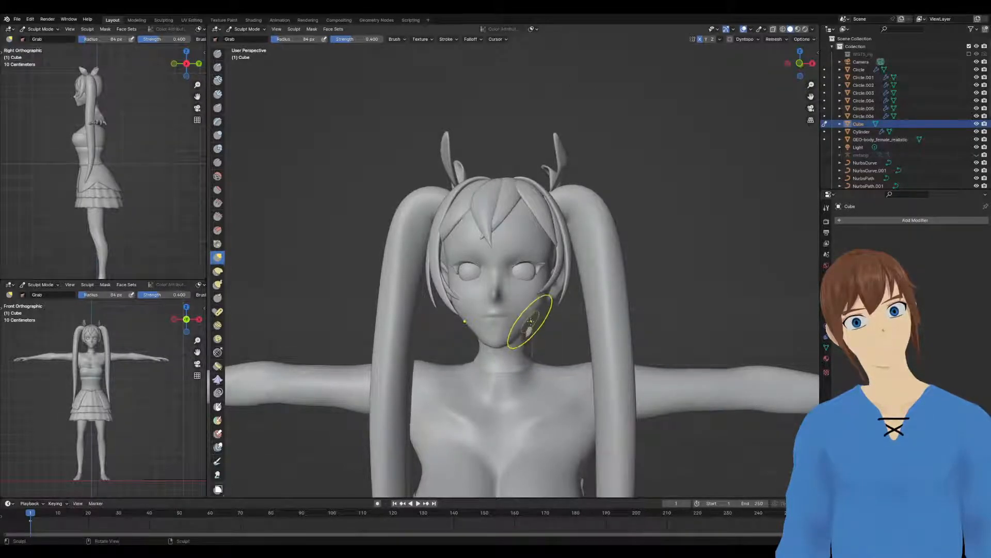
mouse_move(533, 321)
middle_down()
mouse_move(451, 323)
mouse_move(550, 321)
middle_up()
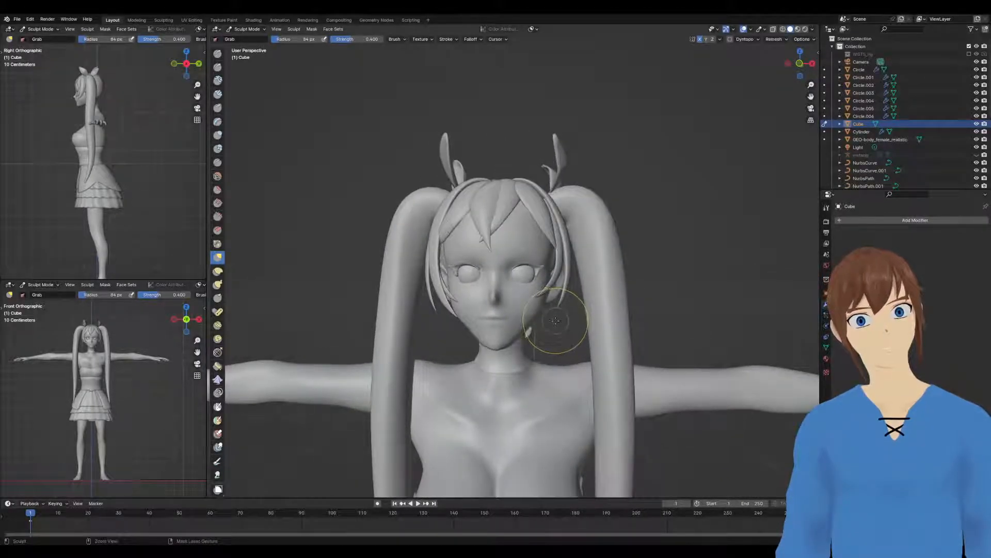
middle_drag(552, 323, 548, 327)
Set the Grab brush radius to 101 px and refine the cheeks and jaw of the face
scroll(546, 329, up, 2)
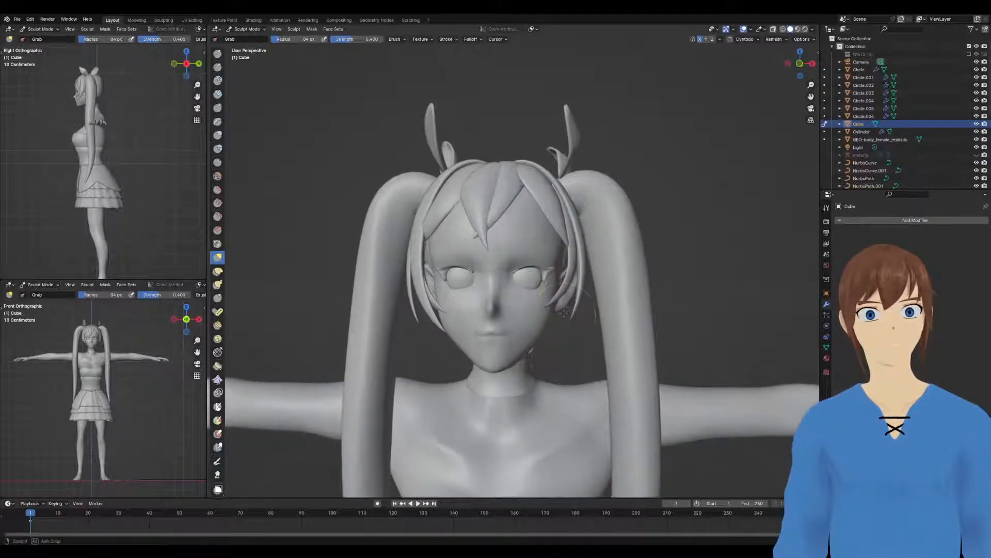
key(f)
click(564, 321)
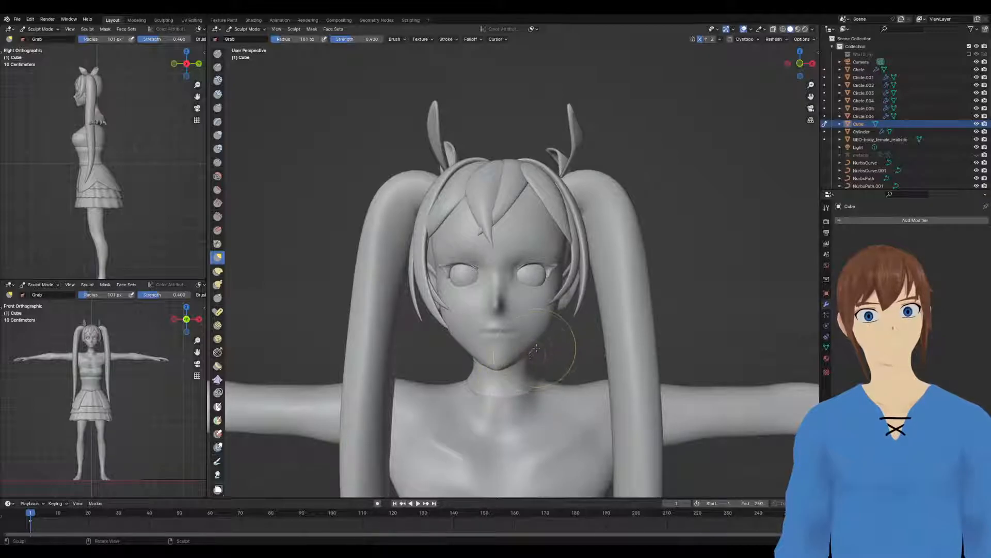
mouse_move(536, 341)
middle_down()
mouse_move(477, 335)
mouse_move(540, 333)
middle_up()
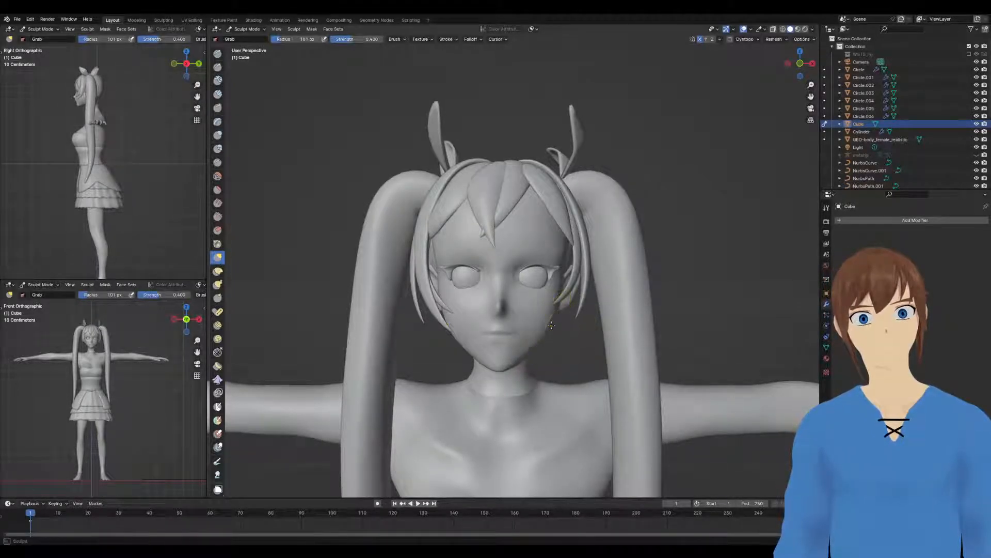
middle_drag(553, 324, 491, 310)
Return the head to Object Mode and clear the selection
scroll(508, 292, down, 5)
key(ctrl+Tab)
click(599, 216)
mouse_move(598, 218)
middle_down()
mouse_move(450, 236)
mouse_move(553, 233)
mouse_move(545, 243)
mouse_move(558, 250)
mouse_move(545, 251)
middle_up()
scroll(546, 243, down, 3)
scroll(514, 253, up, 3)
scroll(515, 252, up, 4)
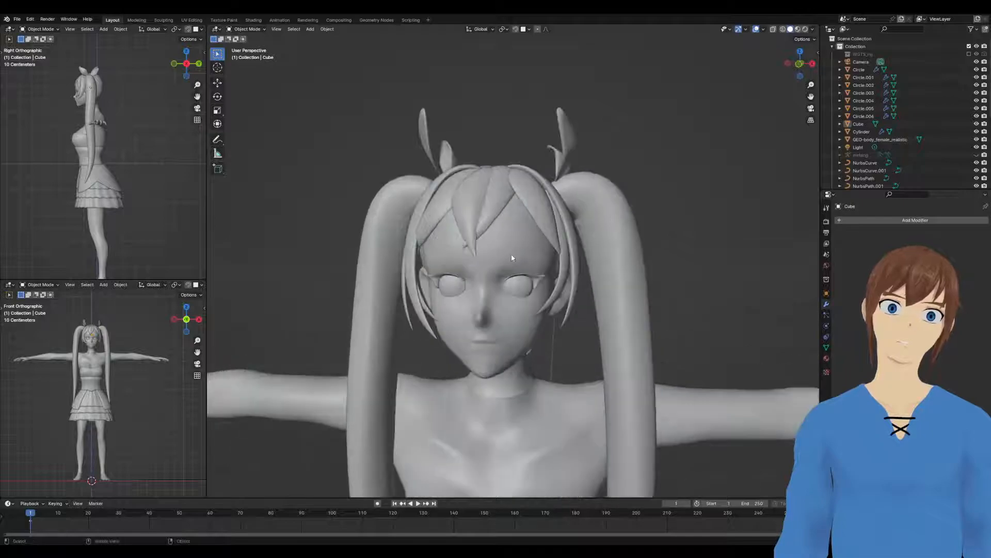
Open the outer hair strand on the character's right side for editing and shift its control point along X
mouse_move(509, 258)
middle_down()
mouse_move(486, 272)
mouse_move(430, 235)
mouse_move(451, 218)
mouse_move(504, 249)
middle_up()
key(Tab)
key(g)
click(448, 215)
key(Tab)
click(443, 247)
key(Tab)
key(g)
key(x)
click(516, 247)
Reposition the upper outer control point of the character's right side strand and return to Object Mode
click(370, 185)
key(g)
click(366, 178)
middle_drag(400, 200, 412, 169)
key(g)
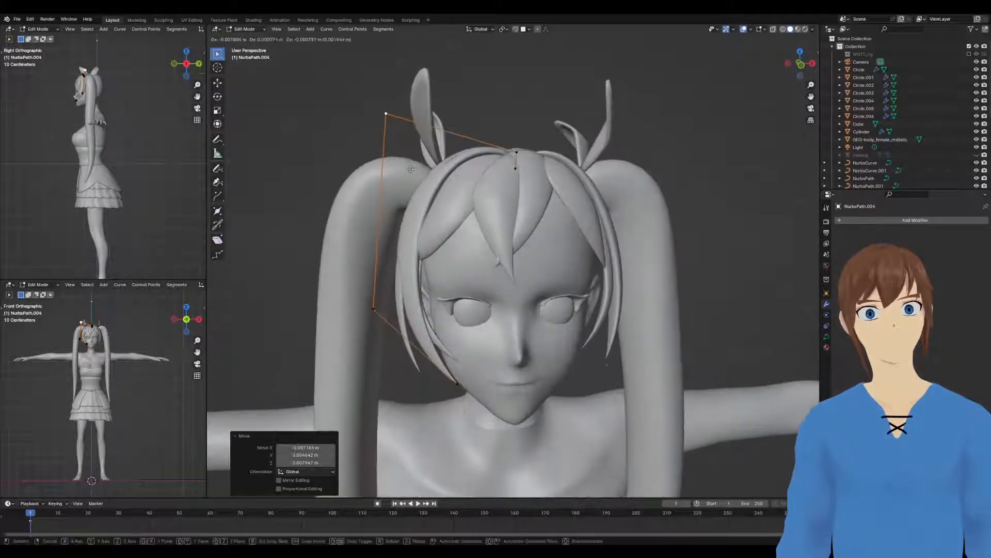
click(516, 139)
click(373, 117)
key(g)
click(370, 126)
middle_drag(499, 226, 471, 237)
key(Tab)
drag(528, 181, 535, 172)
key(Tab)
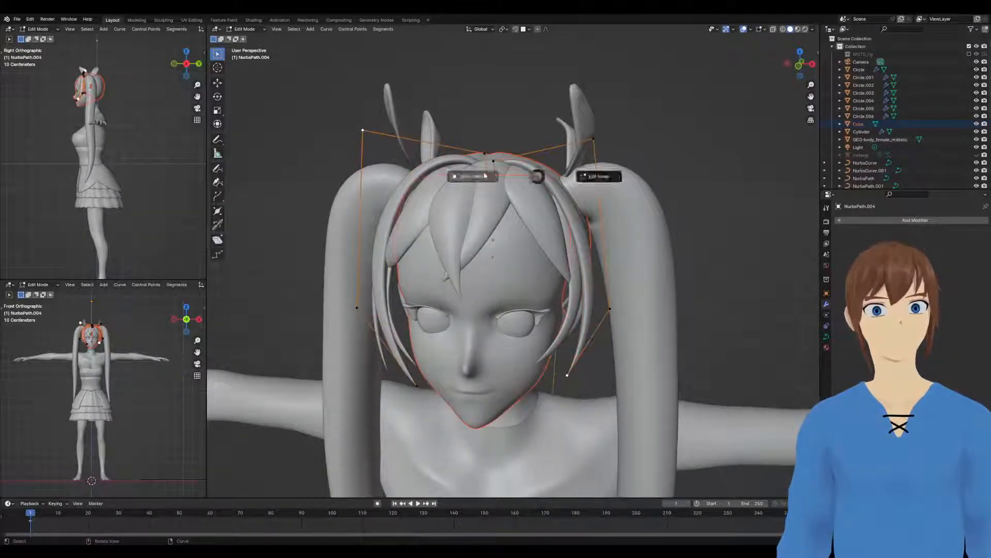
key(Tab)
Open the outer hair strand on the character's left side for editing and move its root control points at the crown
click(551, 173)
key(Tab)
middle_drag(547, 185, 568, 221)
drag(513, 189, 498, 216)
middle_drag(500, 217, 510, 198)
key(g)
click(505, 199)
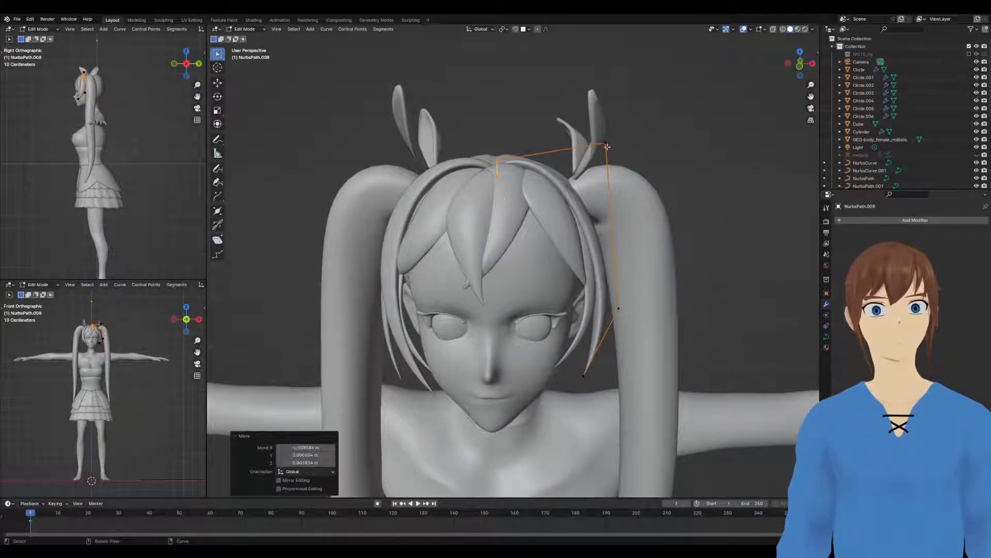
Move the left side strand's upper outer control point outward to match the opposite strand and return to Object Mode
click(607, 147)
key(g)
click(620, 152)
middle_drag(569, 200, 575, 190)
key(g)
click(614, 166)
key(Tab)
Edit the fringe strand on the character's right side, moving and tilting its control points to fit the forehead
middle_drag(708, 151, 699, 208)
click(504, 230)
key(Tab)
middle_drag(562, 227, 535, 205)
key(g)
click(588, 252)
key(ctrl+t)
click(567, 202)
key(g)
click(515, 202)
Reposition the upper and middle control points of the right fringe strand
click(505, 165)
key(g)
click(498, 158)
click(469, 203)
key(g)
click(470, 200)
Adjust the tilt of the right fringe strand's middle control point so the strand lies against the head
middle_drag(470, 199, 521, 204)
key(ctrl+t)
click(569, 190)
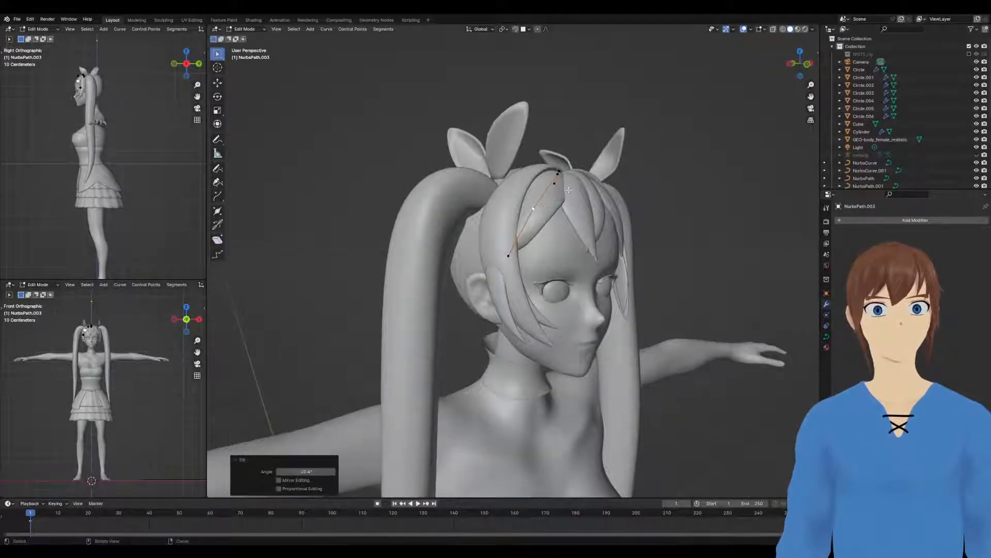
key(ctrl+t)
click(568, 205)
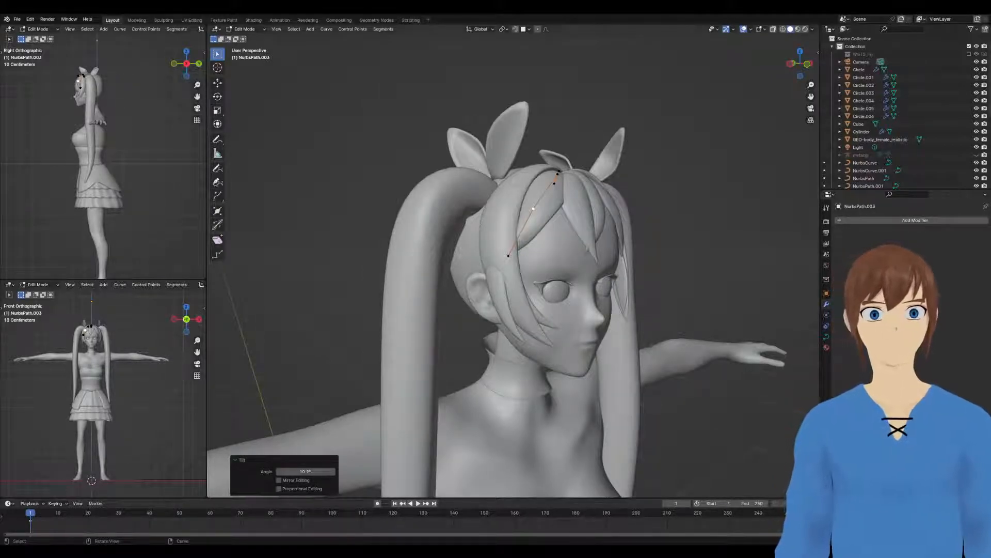
Edit the fringe strand on the character's left side and reposition its lower control points
middle_drag(281, 263, 467, 264)
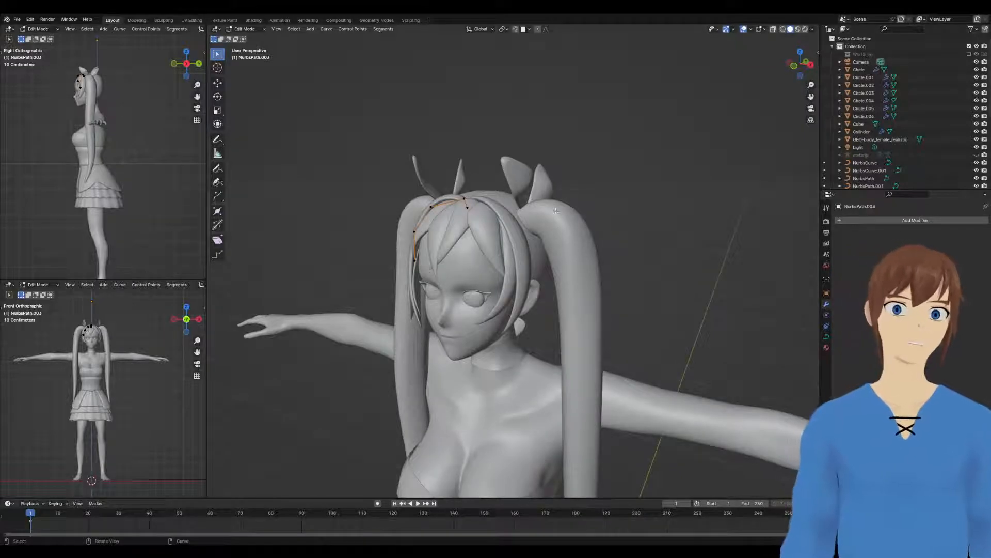
key(Tab)
click(492, 233)
key(Tab)
middle_drag(491, 233, 452, 245)
click(469, 248)
key(g)
click(471, 246)
click(469, 275)
key(g)
click(474, 273)
Tilt the left fringe strand's middle control point and fine-tune the strand's position from the side
click(444, 240)
key(ctrl+t)
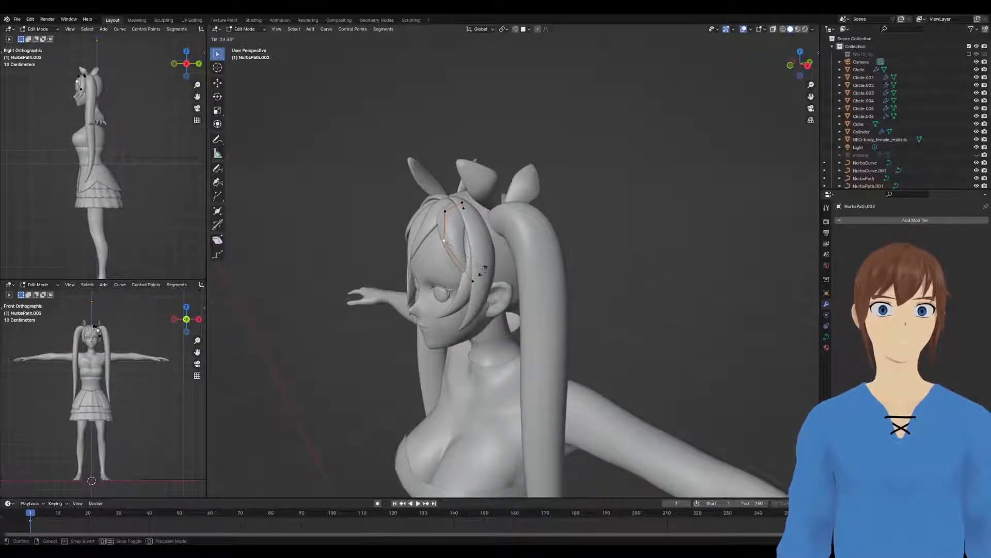
click(483, 270)
key(g)
click(483, 268)
middle_drag(480, 268, 461, 228)
key(g)
click(562, 239)
click(586, 241)
key(g)
click(584, 242)
Select the left fringe strand's middle and upper control points, then tilt and move them together
click(461, 229)
shift+click(457, 201)
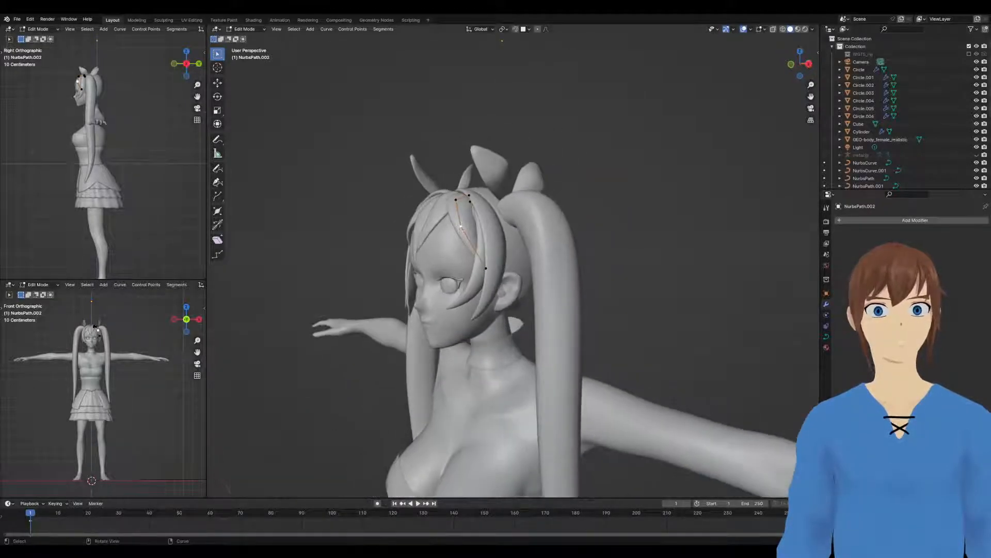
key(ctrl+t)
click(514, 190)
key(g)
click(515, 190)
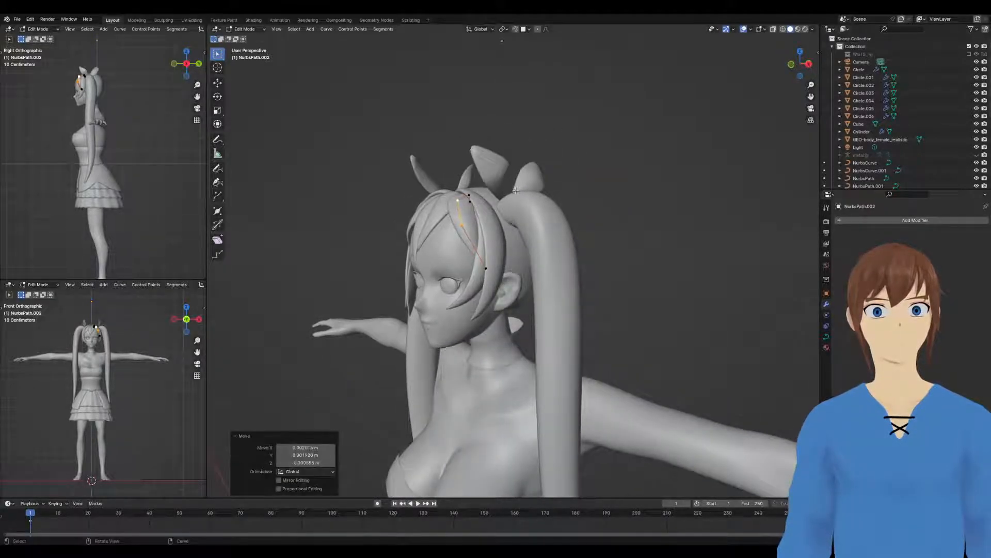
Tilt the selected fringe control points by -13.7° in the front view and return to Object Mode
key(KP_1)
key(ctrl+t)
click(587, 207)
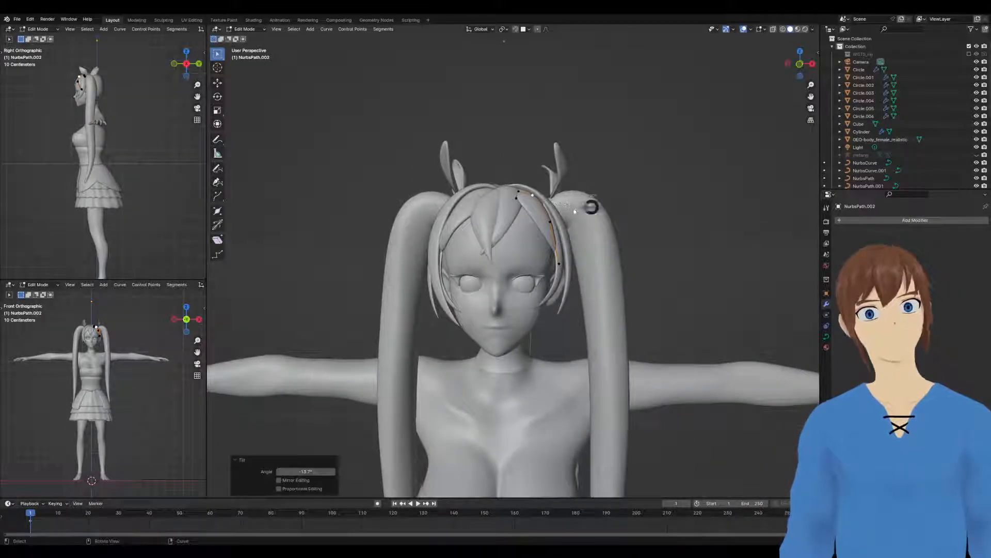
key(Tab)
Select the twin tails, the front hair strands and a leaf ornament together
middle_drag(675, 221, 562, 265)
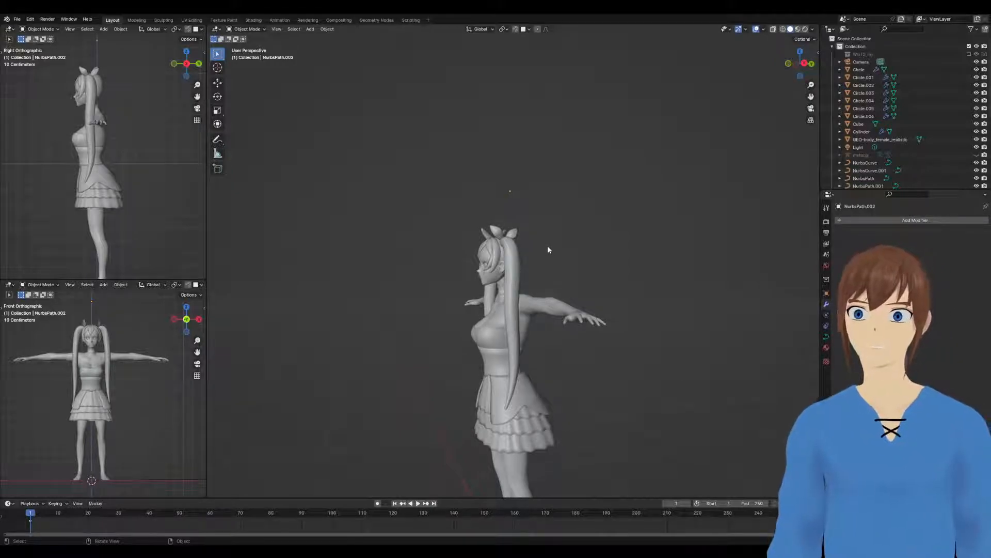
middle_drag(548, 250, 215, 281)
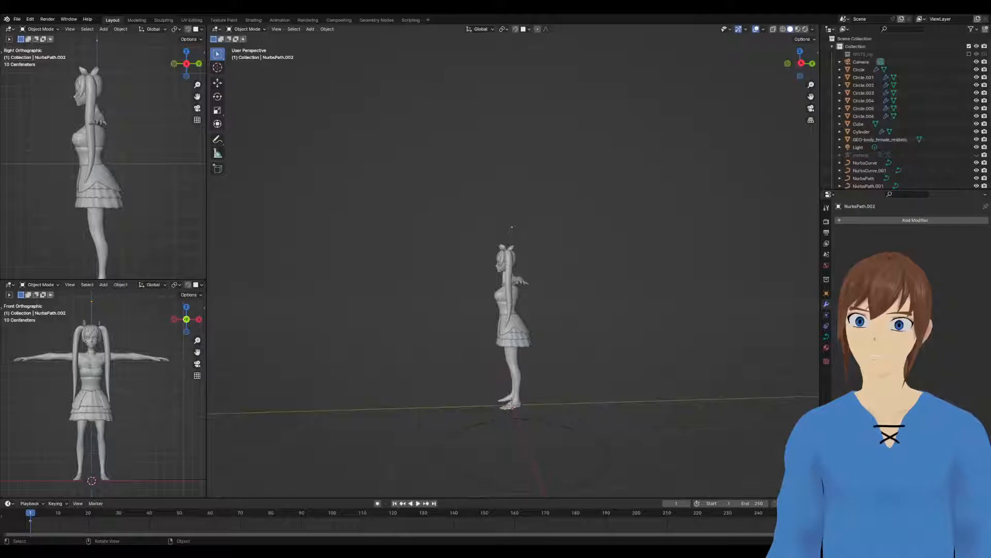
middle_drag(496, 306, 562, 305)
scroll(561, 306, up, 1)
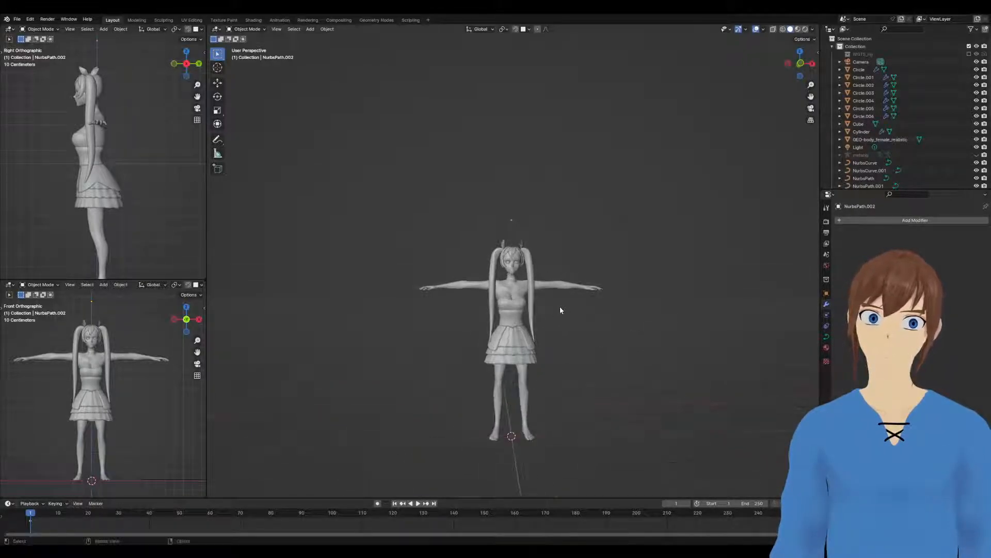
scroll(560, 310, up, 3)
click(509, 263)
drag(448, 199, 571, 283)
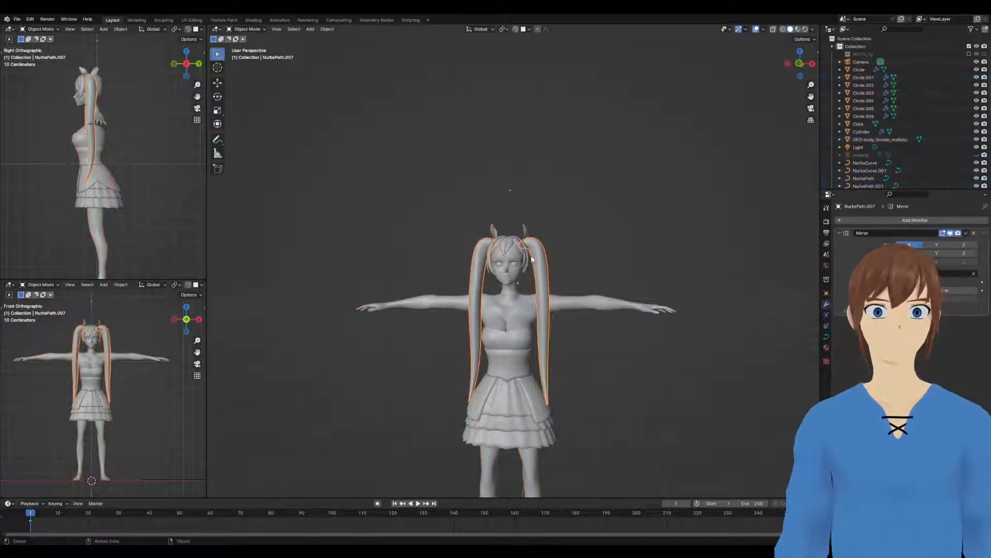
shift+click(509, 243)
scroll(511, 235, up, 2)
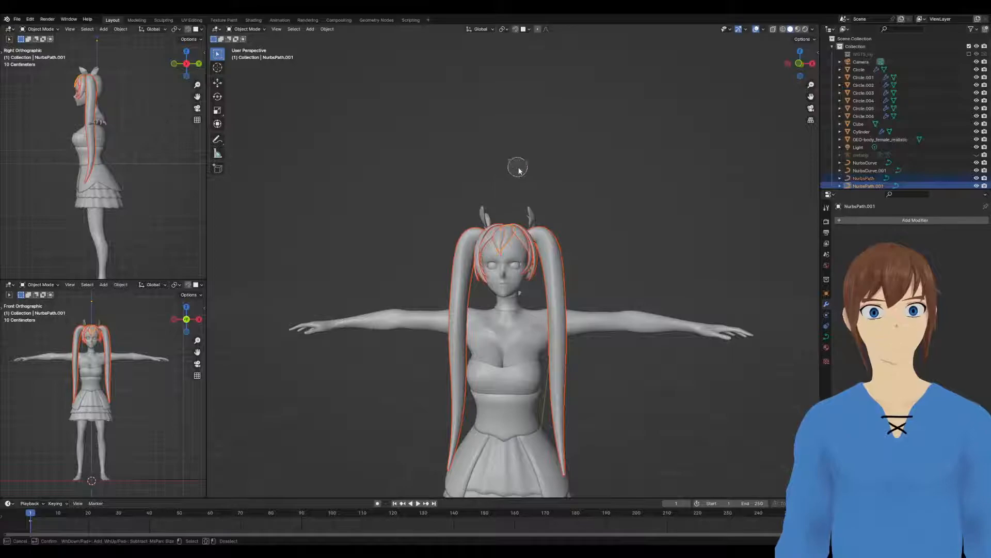
shift+click(523, 220)
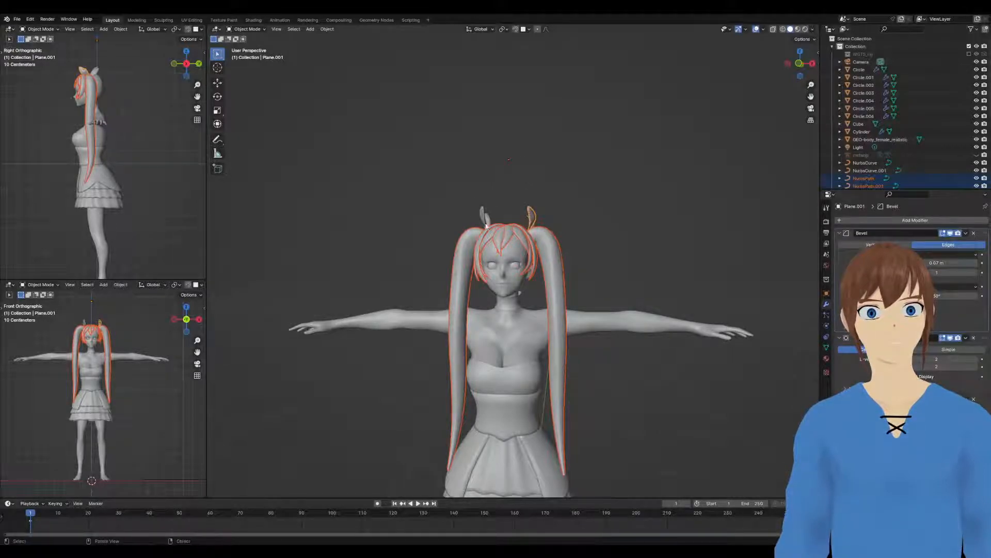
Add the face, the eyes and the other leaf ornaments to the selection
shift+click(508, 257)
shift+click(517, 265)
shift+click(521, 264)
middle_drag(528, 267, 510, 243)
shift+click(508, 234)
shift+click(503, 219)
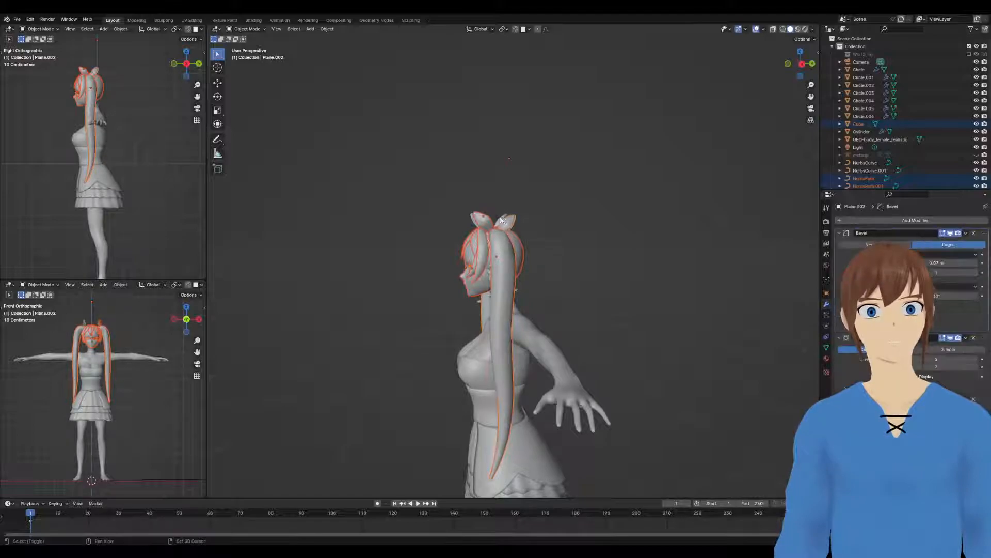
shift+click(509, 220)
middle_drag(509, 222, 573, 226)
key(g)
key(z)
right_click(576, 208)
Add the remaining scalp and head parts to the selection and try moving everything along Z
shift+click(531, 270)
middle_drag(531, 269, 553, 282)
scroll(521, 254, up, 2)
shift+click(532, 264)
key(g)
key(z)
right_click(556, 275)
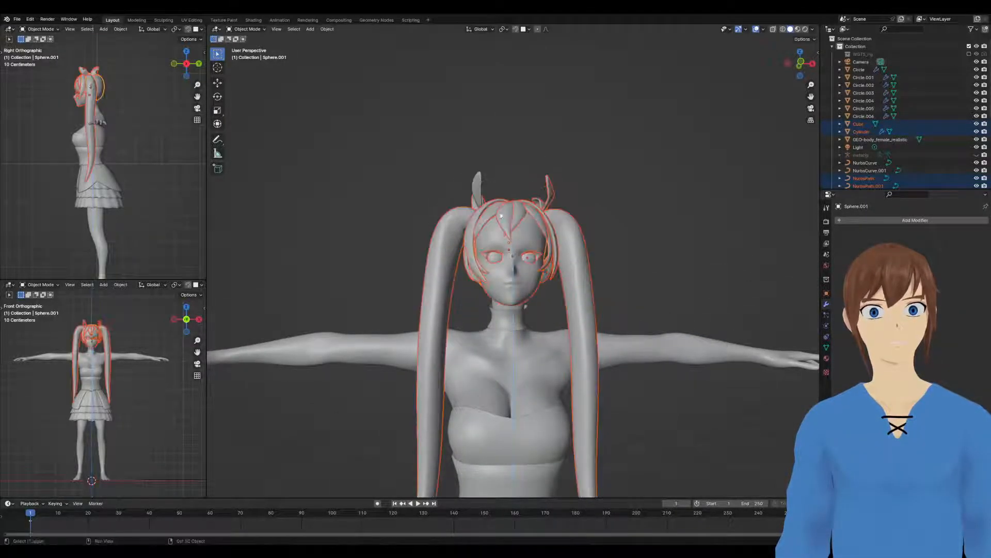
Add the last leaf ornaments to the selection and raise the whole head and hair about 0.11 m along Z
shift+click(477, 192)
middle_drag(477, 192, 501, 216)
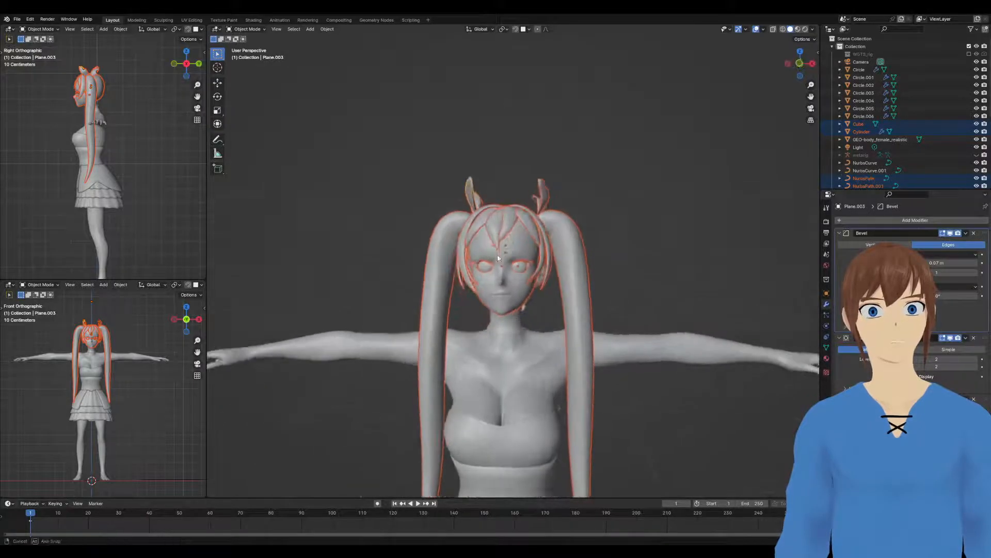
key(g)
key(z)
click(503, 215)
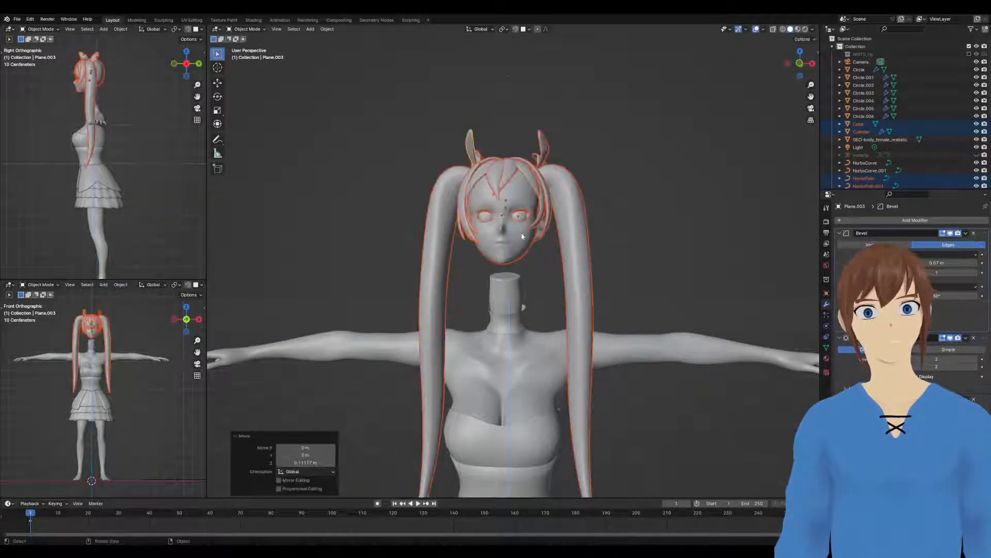
Switch the body to Sculpt Mode, set the Grab radius to 152 px and stretch the neck up to the head
click(507, 282)
key(ctrl+Tab)
middle_drag(522, 336, 525, 321)
drag(515, 279, 515, 265)
key(f)
click(570, 272)
middle_drag(518, 268, 474, 267)
drag(491, 270, 500, 275)
middle_drag(500, 275, 554, 284)
drag(519, 278, 508, 277)
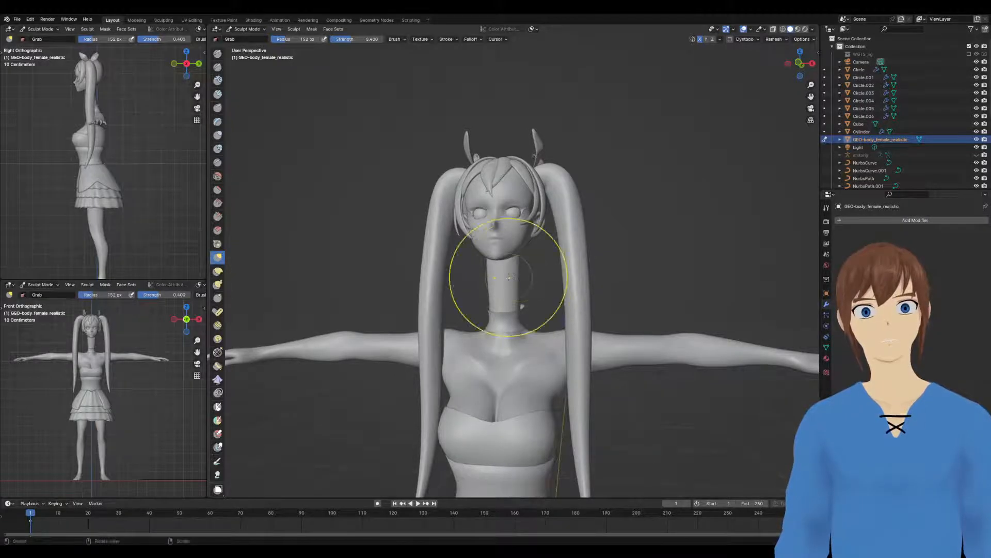
middle_drag(530, 290, 537, 294)
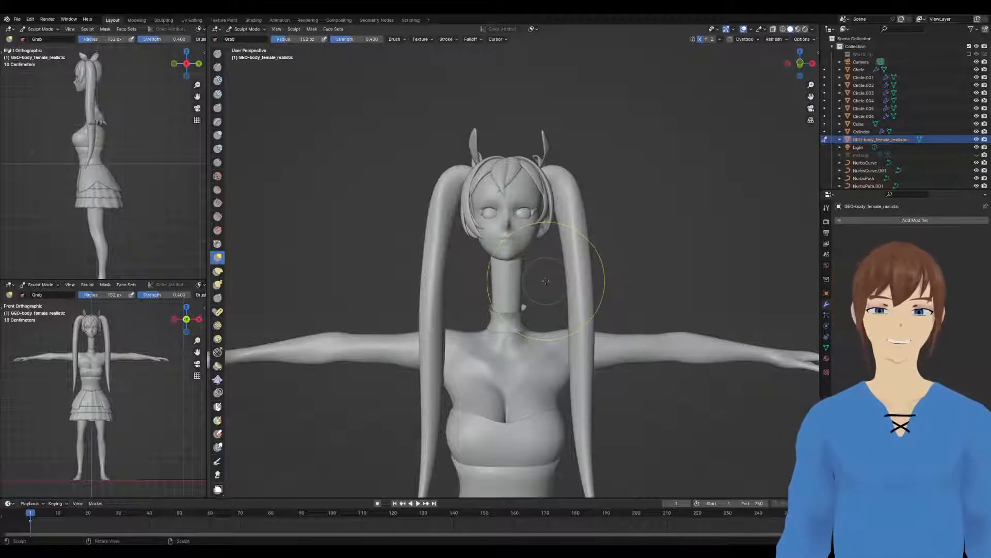
Undo the neck sculpting and the head's upward move, and clear the selection
middle_drag(516, 305, 468, 306)
key(ctrl+z)
key(ctrl+z)
key(ctrl+z)
key(ctrl+z)
key(ctrl+z)
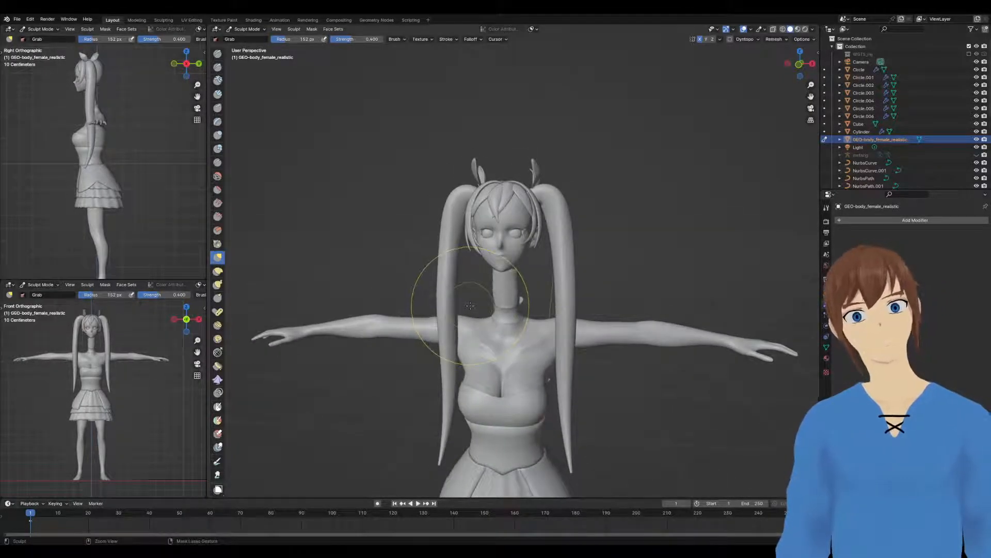
middle_drag(521, 310, 538, 323)
scroll(538, 324, up, 3)
middle_drag(528, 368, 564, 366)
click(607, 285)
middle_drag(606, 285, 519, 328)
scroll(496, 315, up, 5)
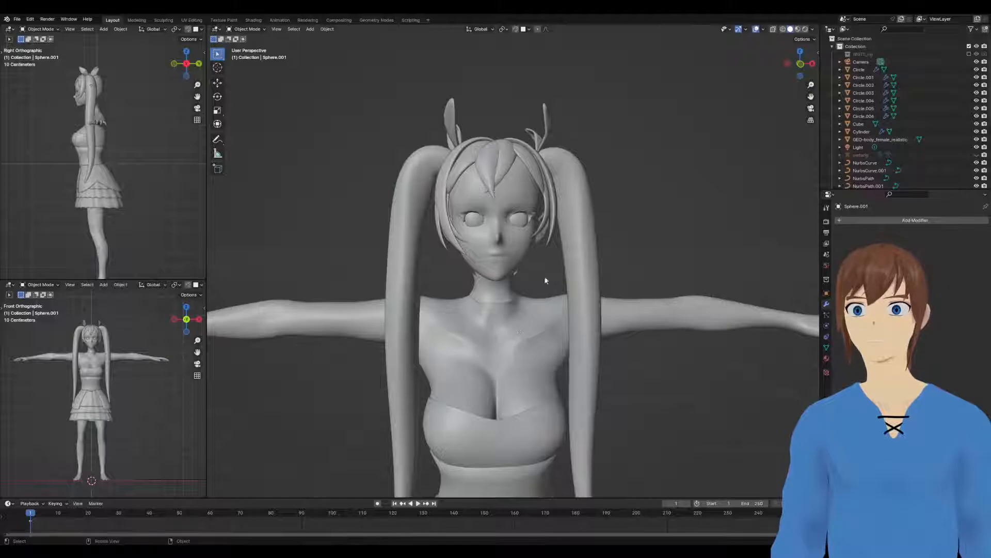
Scale the leaf ornaments above the character's left twin tail to 0.744
mouse_move(562, 138)
middle_down()
mouse_move(531, 157)
mouse_move(568, 156)
middle_up()
click(527, 155)
key(s)
click(577, 153)
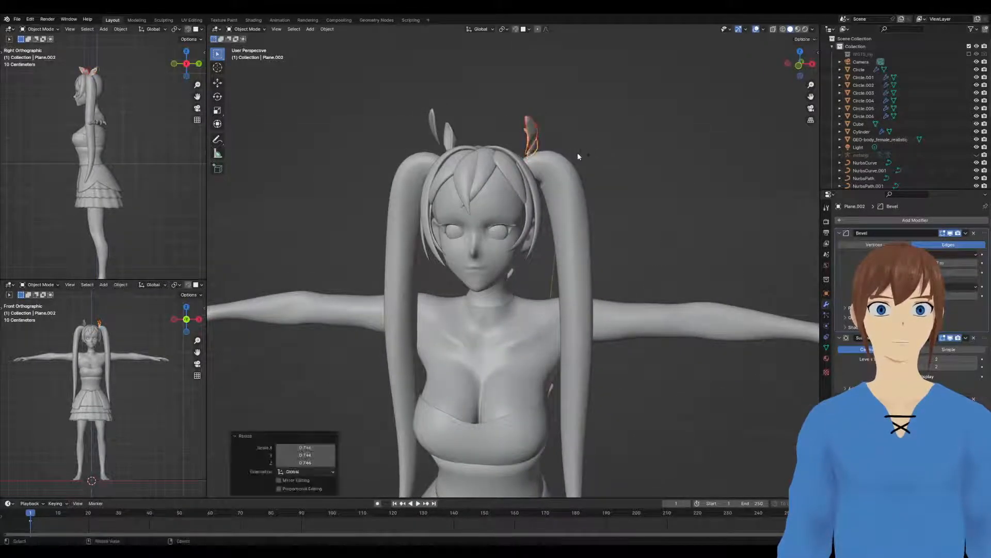
Scale down the leaf ornaments on both sides of the head
middle_drag(439, 141, 454, 157)
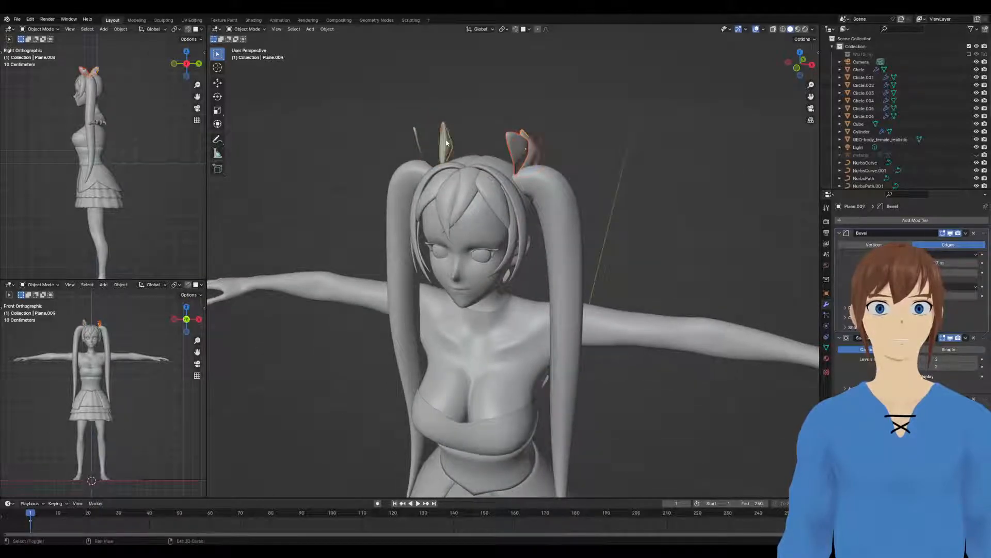
middle_drag(522, 169, 596, 164)
key(s)
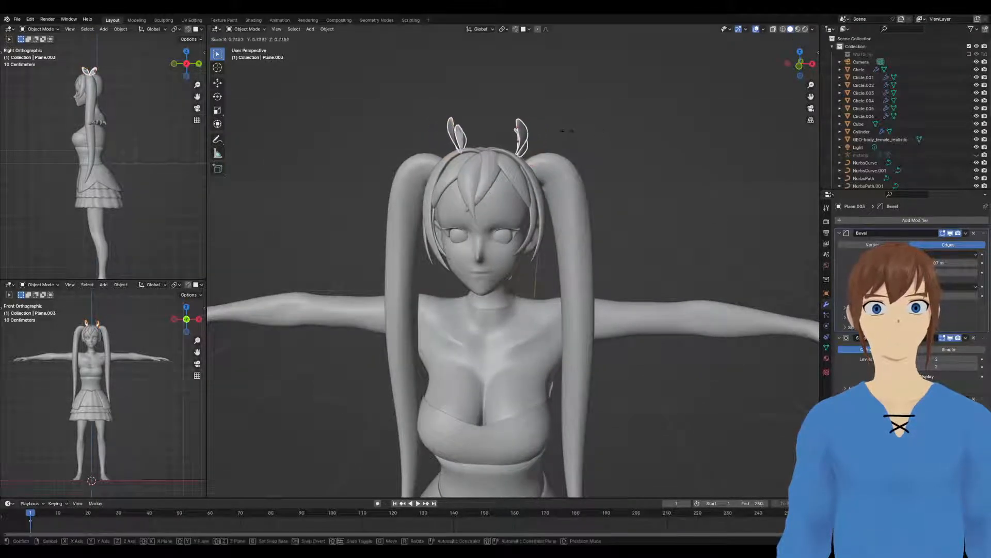
click(550, 134)
middle_drag(550, 134, 488, 157)
Move the leaf ornaments at the top of the head towards the bases of the twin tails
drag(485, 137, 519, 164)
middle_drag(501, 165, 554, 148)
click(517, 147)
shift+click(466, 155)
key(g)
click(507, 150)
click(439, 160)
key(g)
click(408, 162)
Tilt one of the leaf ornaments and shift it into place against the hair
click(470, 157)
key(g)
click(472, 160)
key(r)
click(556, 149)
key(g)
click(563, 158)
Select a pair of leaf ornaments, shift it along X and lower it about 0.022 m along Z
click(424, 144)
mouse_move(426, 146)
middle_down()
mouse_move(395, 155)
mouse_move(490, 159)
mouse_move(413, 150)
middle_up()
shift+click(420, 147)
key(g)
key(x)
click(466, 150)
key(g)
key(z)
click(482, 164)
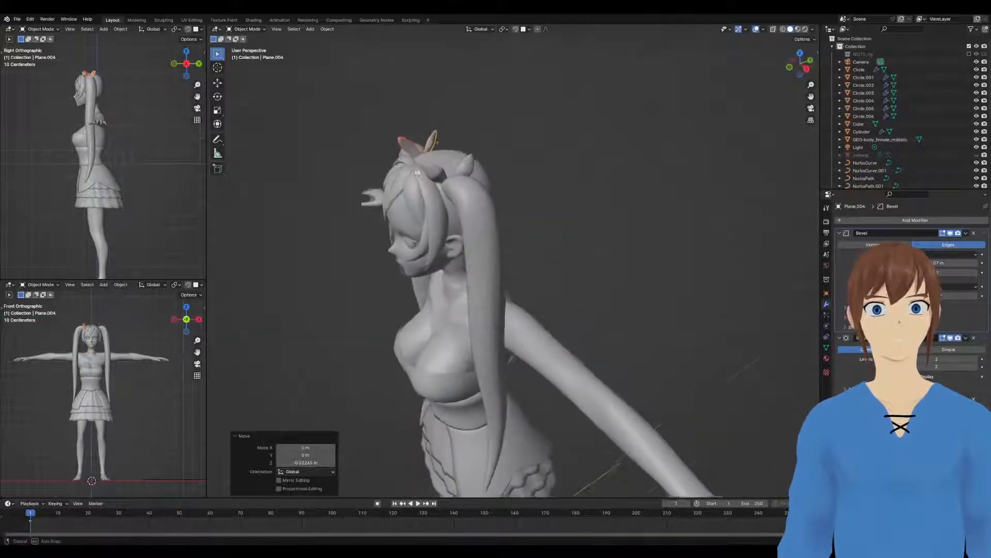
Rotate the leaf ornaments beside the character's right twin tail one after the other
click(426, 143)
middle_drag(496, 146, 528, 154)
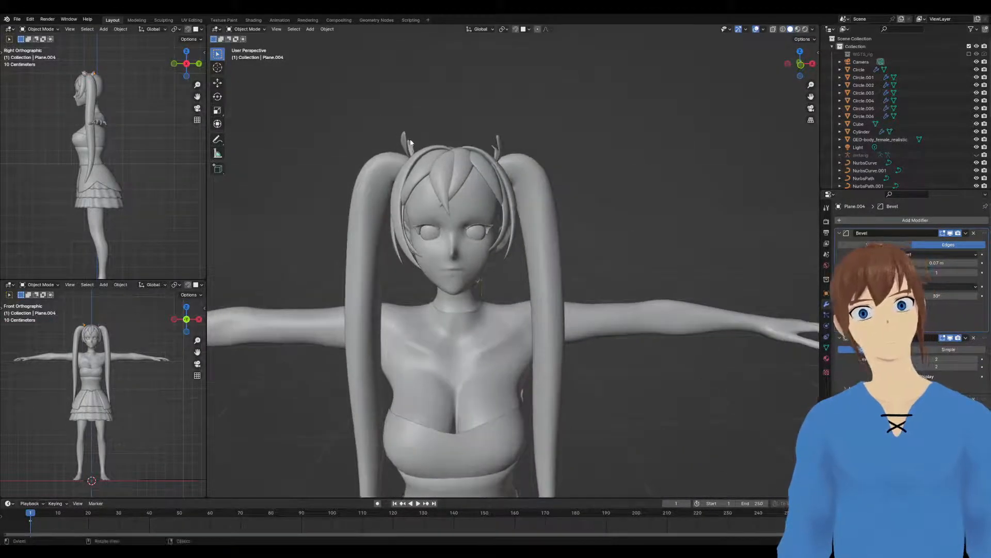
key(r)
click(467, 140)
click(404, 140)
key(r)
click(427, 132)
click(427, 132)
Examine the whole character from the front, checking the hair, ornaments and upper-body proportions
middle_drag(427, 132, 523, 206)
click(501, 161)
click(545, 153)
scroll(499, 253, down, 5)
mouse_move(499, 254)
middle_down()
mouse_move(535, 253)
mouse_move(514, 255)
middle_up()
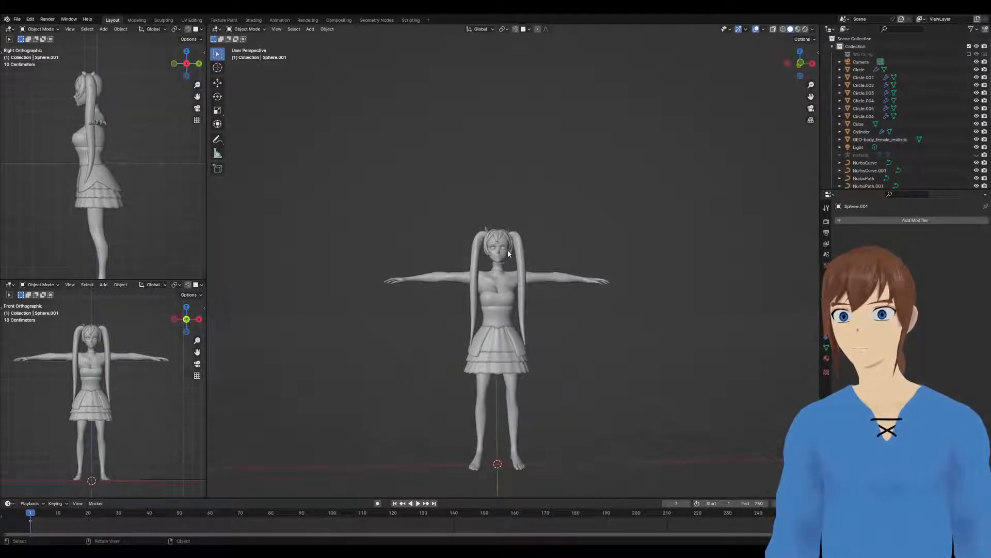
scroll(525, 289, up, 3)
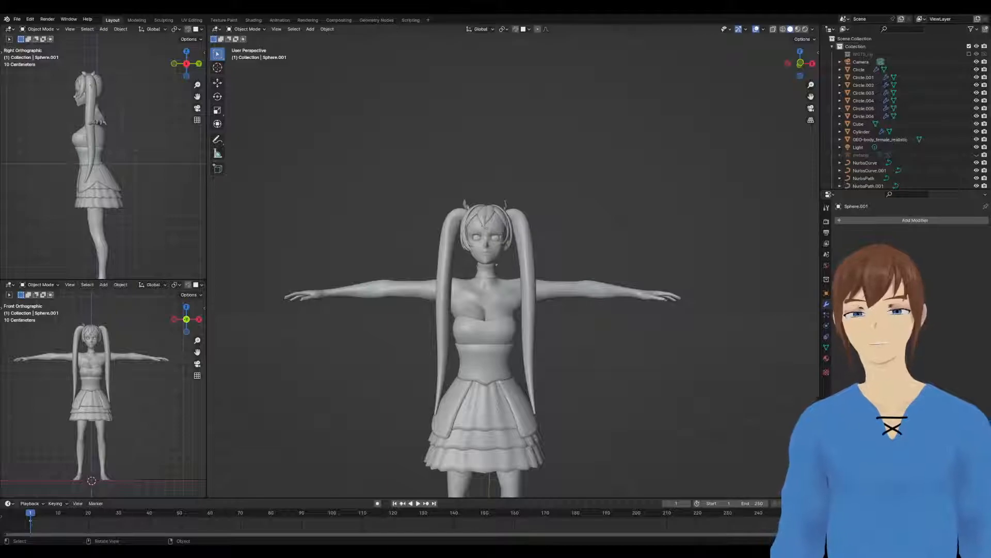
drag(316, 153, 687, 390)
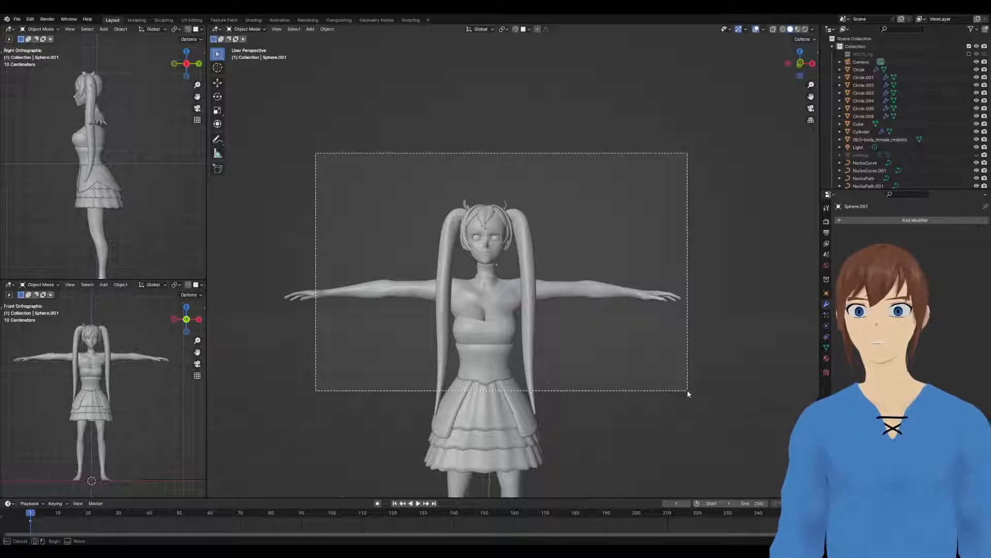
drag(688, 393, 665, 387)
scroll(666, 387, down, 3)
middle_drag(649, 388, 610, 382)
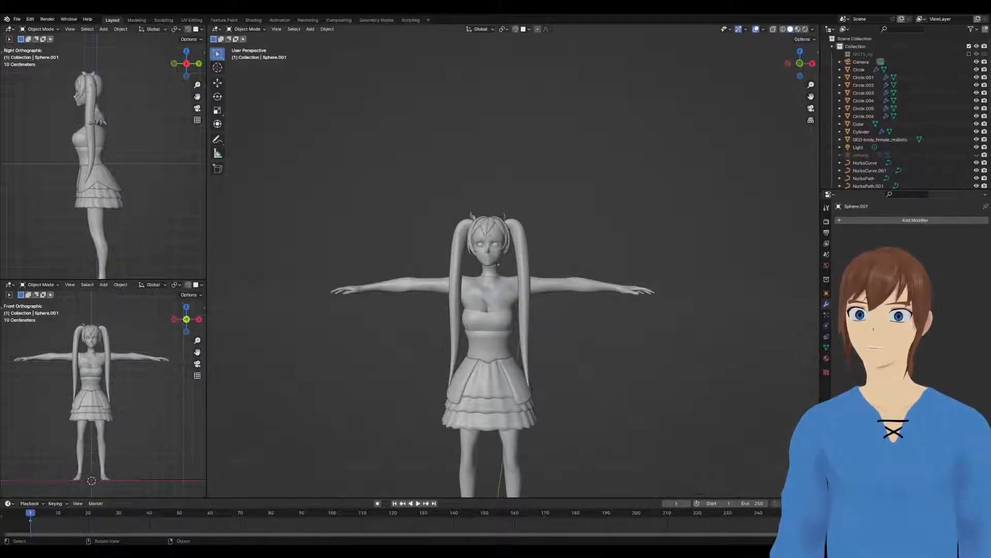
Add a 2 m cube mesh and reduce its height along Z
middle_drag(454, 264, 495, 274)
key(shift+a)
mouse_move(529, 277)
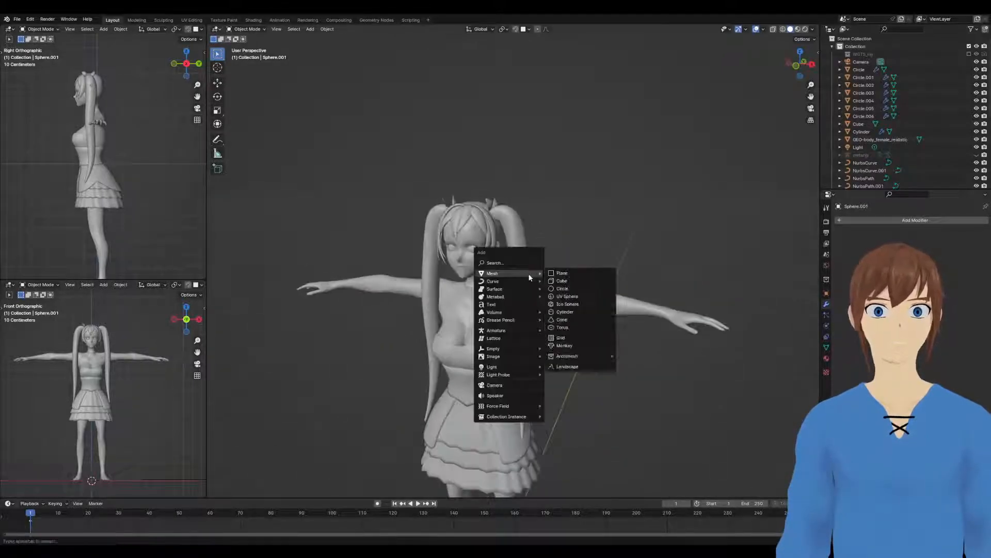
click(560, 282)
scroll(548, 281, down, 3)
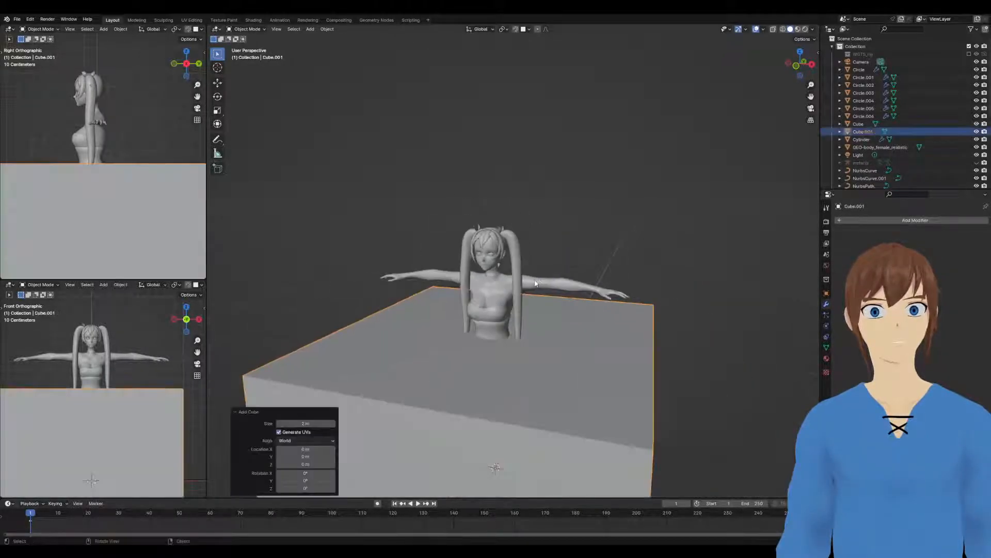
key(s)
key(z)
click(519, 417)
Scale the cube down uniformly and raise it along Z to the character's torso
key(s)
click(539, 413)
key(g)
key(z)
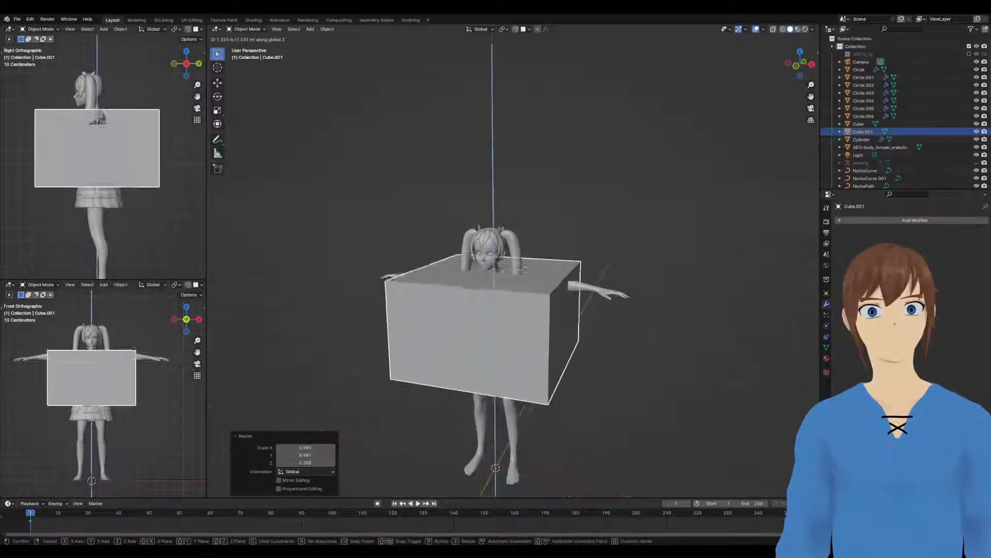
click(560, 274)
Narrow the cube horizontally around the torso, keeping its height
scroll(560, 275, up, 4)
key(s)
key(shift+z)
click(500, 325)
Edit the cube's mesh and add one centred vertical loop cut, with X-ray turned on
middle_drag(491, 321, 552, 287)
key(ctrl+Tab)
click(584, 293)
key(ctrl+r)
click(483, 261)
right_click(482, 261)
key(alt+z)
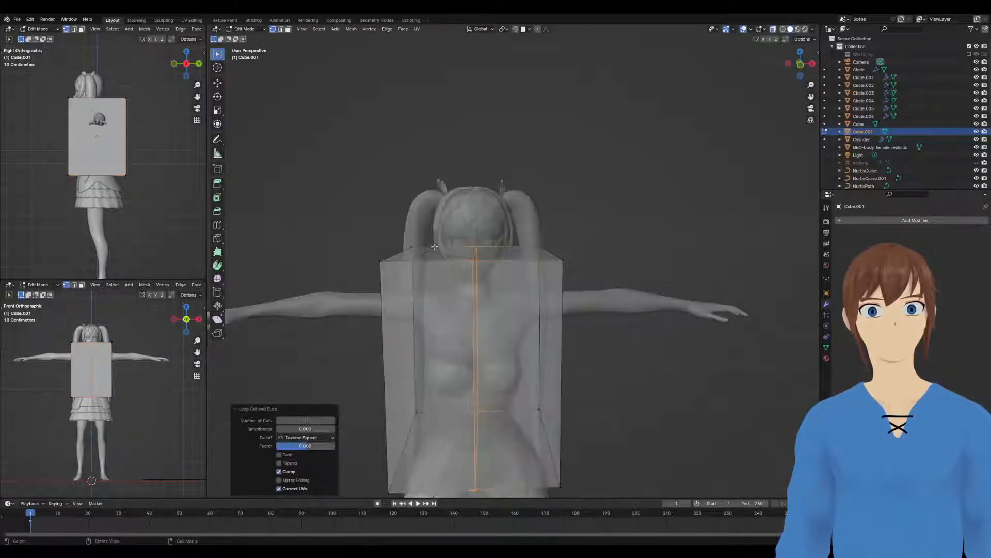
Delete the half of the cube on the character's right side
scroll(393, 242, down, 3)
drag(393, 242, 462, 445)
key(x)
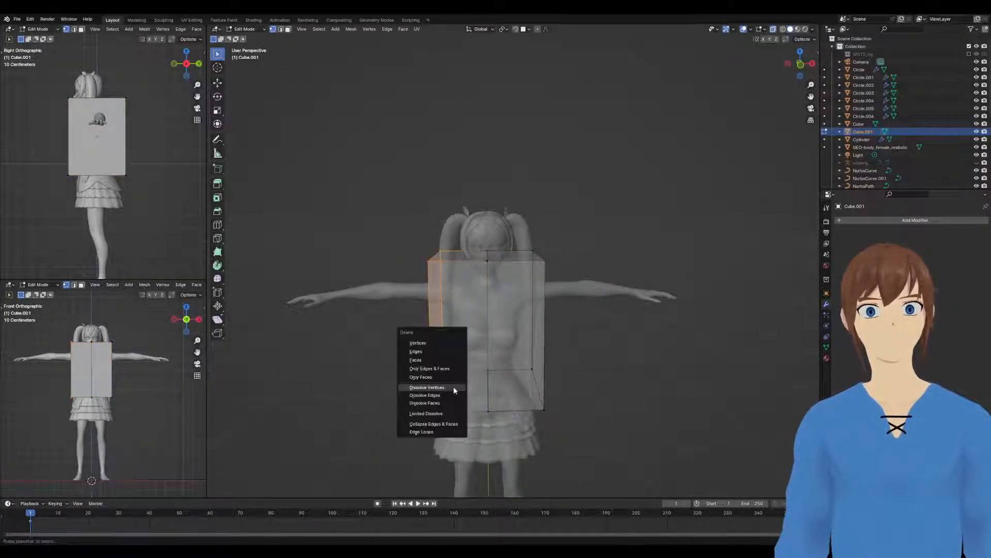
click(443, 351)
drag(415, 241, 458, 420)
key(x)
click(443, 414)
Add a Mirror modifier on the X axis to the half cube and turn X-ray off
click(872, 220)
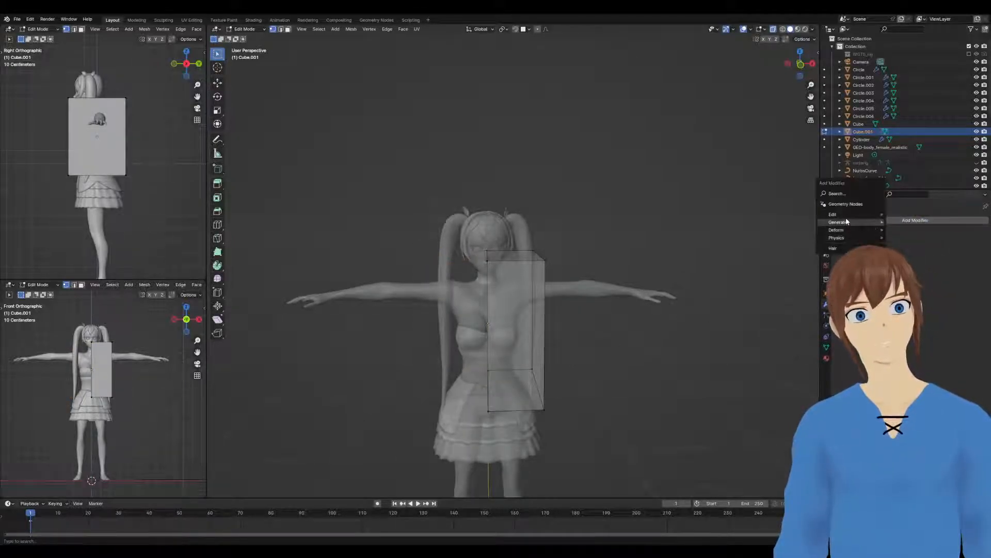
mouse_move(847, 222)
click(912, 283)
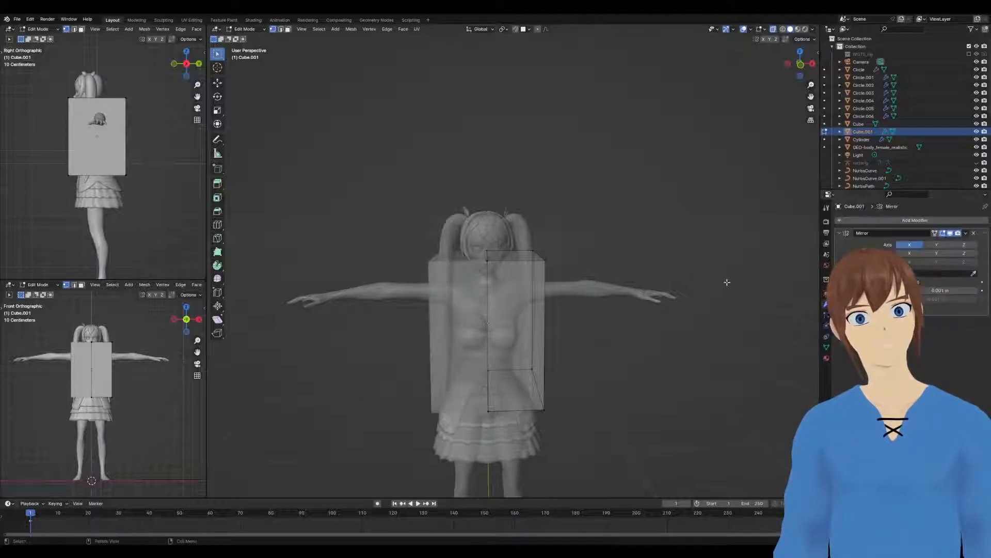
middle_drag(728, 282, 679, 285)
key(alt+z)
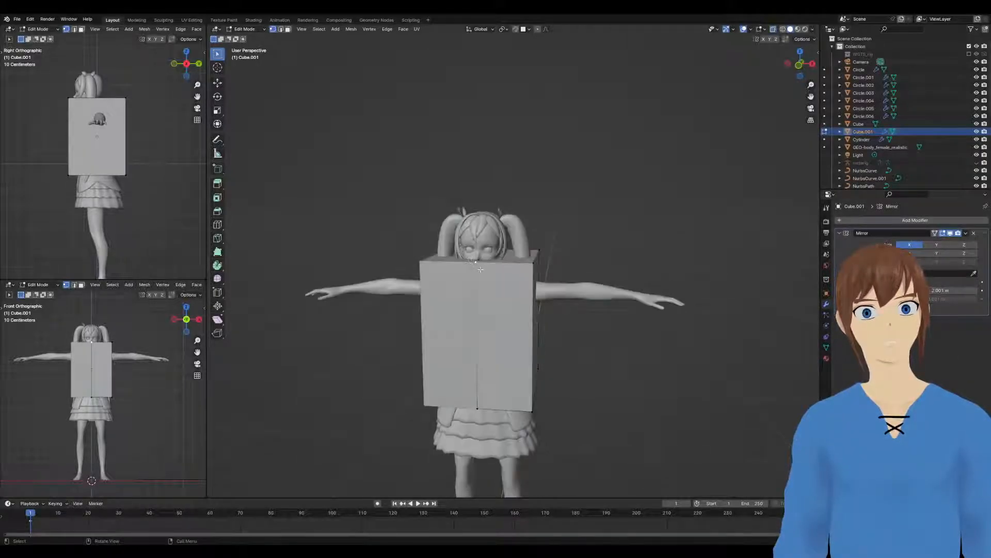
Move the box's upper front vertices downwards and outwards to open it at the neck and chest
key(g)
click(494, 303)
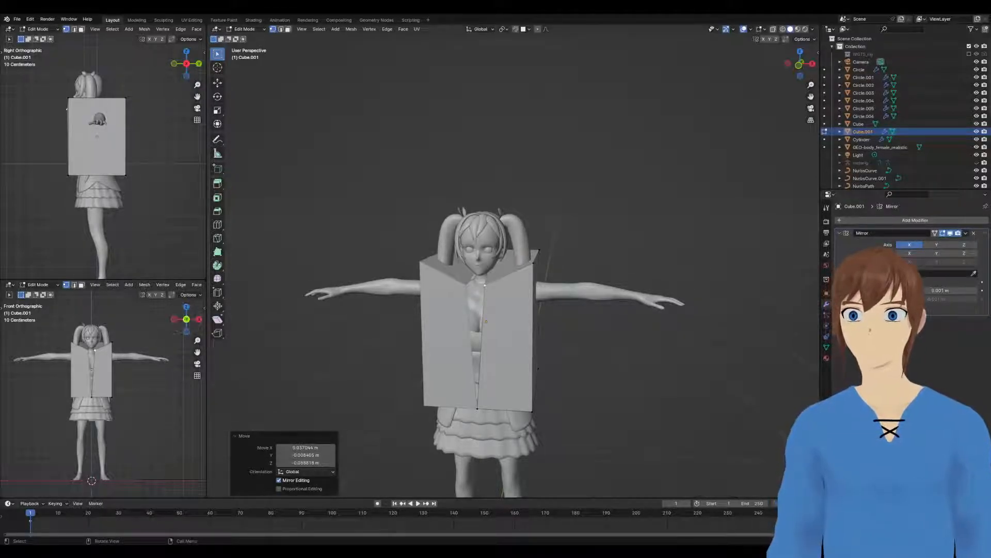
middle_drag(434, 269, 536, 289)
key(g)
click(495, 294)
click(450, 277)
key(g)
click(470, 282)
Move the lower inner front vertex outwards to widen the front opening at the waist
click(468, 406)
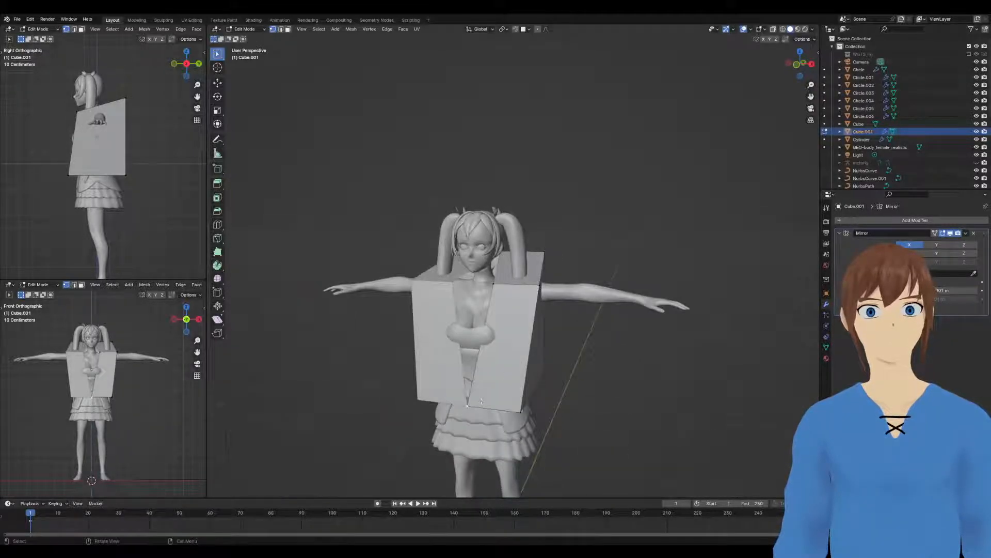
key(g)
click(499, 405)
Delete the box's outer side face beneath the character's left arm
middle_drag(499, 406, 522, 354)
click(523, 326)
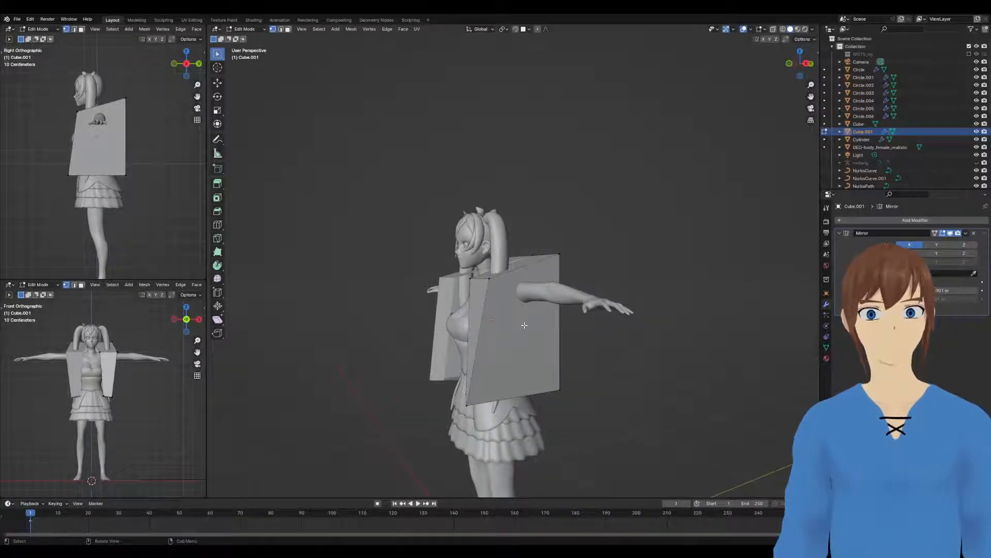
click(524, 326)
key(x)
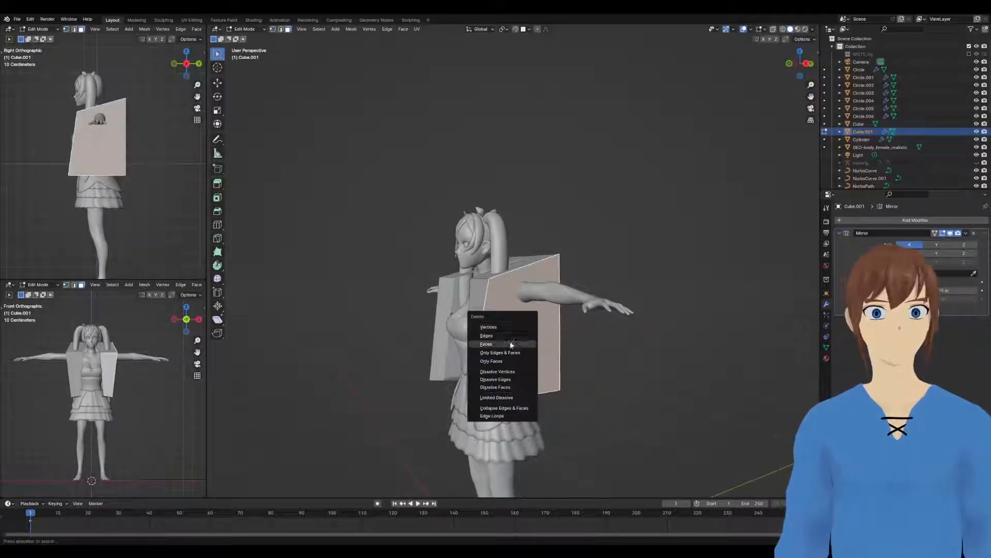
click(509, 346)
middle_drag(509, 347, 555, 351)
Raise the two lower front vertices to shorten the front panel to chest height
key(1)
click(513, 404)
key(g)
click(529, 345)
click(493, 398)
key(g)
click(491, 352)
Lower the two upper back vertices to shoulder height, shifting the inner one away from the centre line
middle_drag(493, 353, 455, 365)
click(488, 259)
key(g)
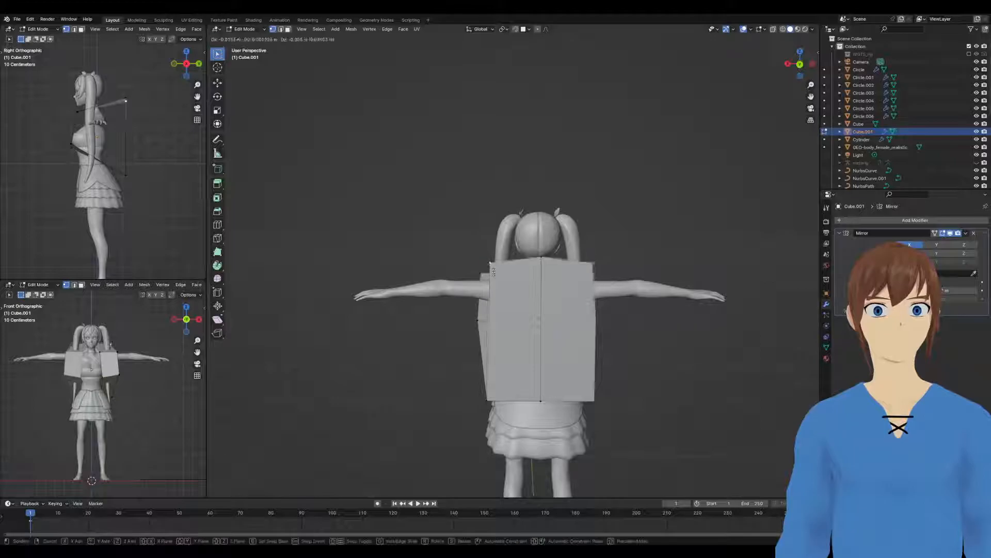
click(498, 290)
click(542, 262)
key(g)
click(542, 288)
Adjust the height of the shoulder piece and bring the back panel's top edge closer to the back
middle_drag(542, 288, 525, 308)
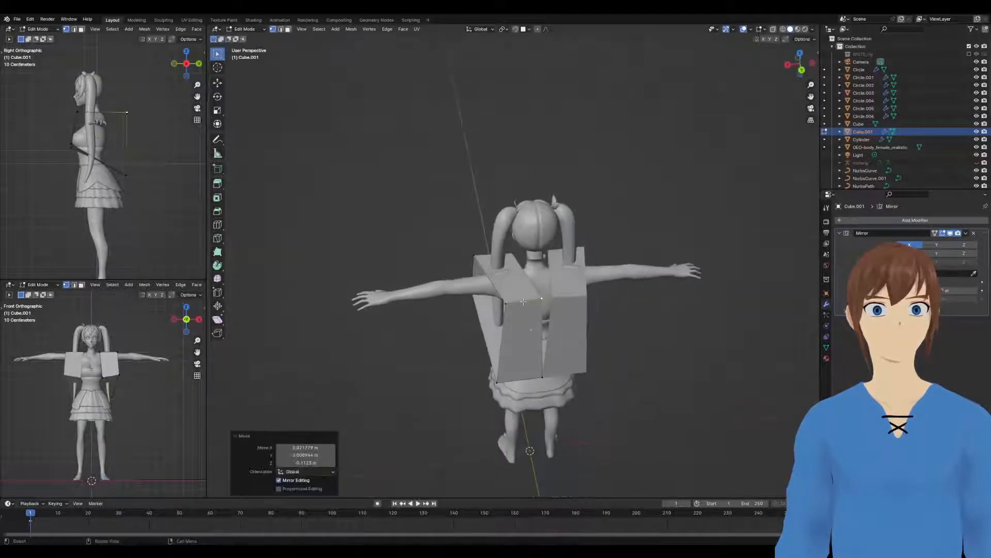
double_click(511, 275)
key(g)
click(510, 268)
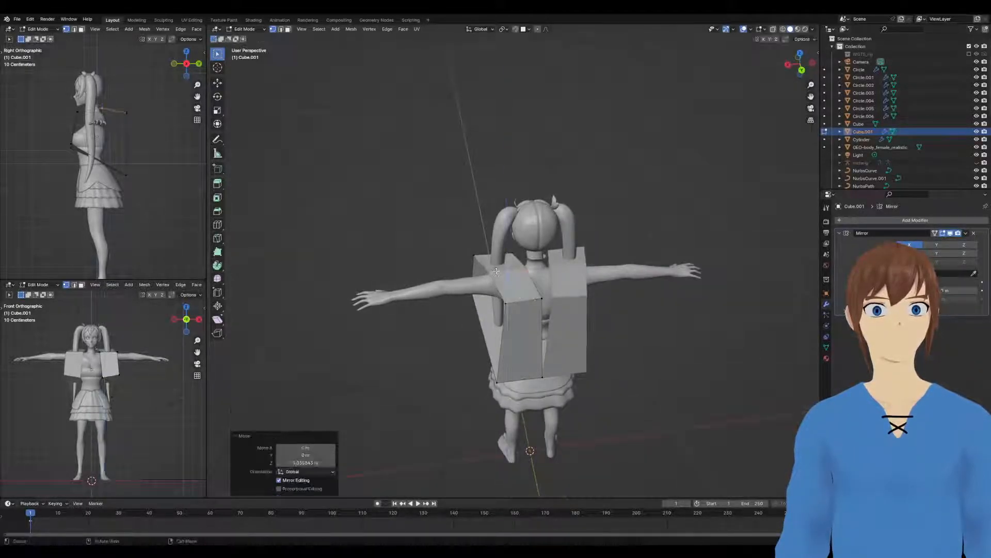
click(504, 304)
click(541, 301)
mouse_move(541, 301)
middle_down()
mouse_move(586, 302)
mouse_move(533, 296)
middle_up()
key(g)
click(564, 305)
Delete the face spanning the underside between the front and back panels
click(525, 385)
middle_drag(524, 385, 508, 371)
click(504, 365)
key(x)
click(505, 365)
Raise the back panel's two lower vertices to shorten it to the upper back
key(1)
click(524, 400)
key(g)
click(508, 326)
click(556, 384)
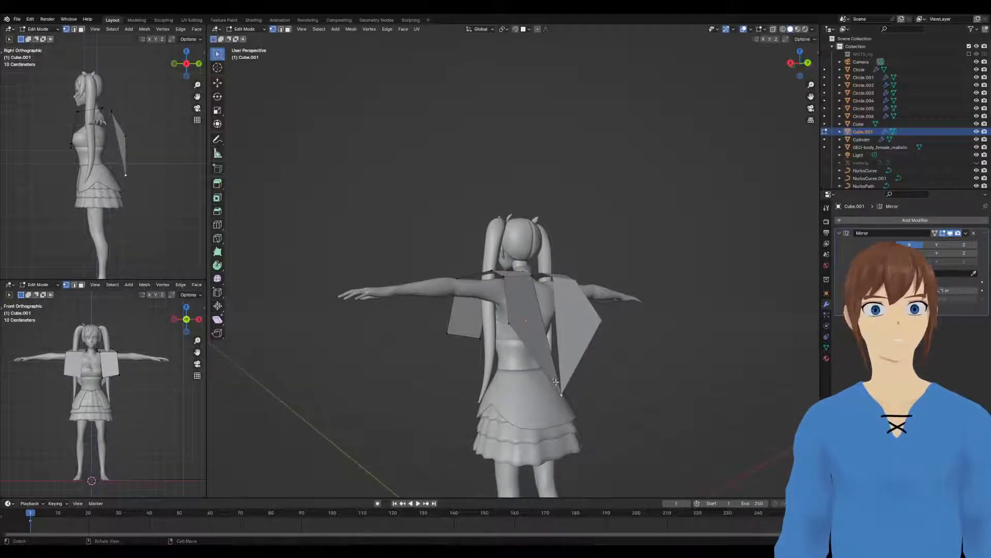
key(g)
click(542, 326)
Reposition the back panel's lower inner and outer corners to even out its bottom edge
middle_drag(543, 327, 513, 357)
scroll(476, 354, up, 2)
click(529, 364)
key(g)
click(539, 328)
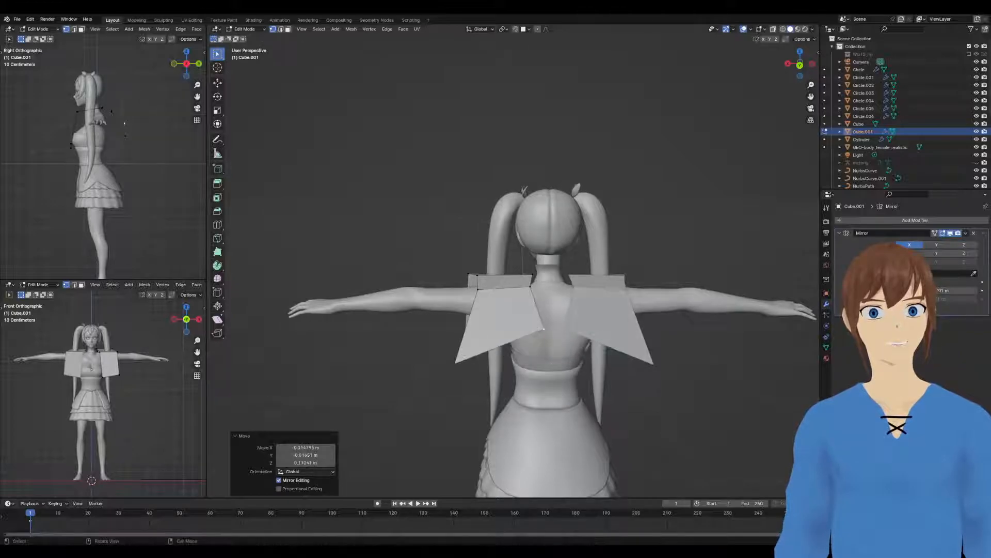
click(461, 357)
key(g)
click(500, 336)
Nudge the back panel's two upper corners inwards along the shoulder
click(538, 296)
key(g)
click(542, 296)
click(477, 290)
key(g)
click(491, 290)
Slide a vertex along the shoulder piece and lower the back panel's upper inner corner by about 0.01 m
middle_drag(519, 328, 514, 266)
click(500, 294)
key(g)
key(g)
click(481, 293)
click(541, 280)
middle_drag(541, 284, 415, 289)
key(g)
click(434, 309)
middle_drag(456, 359, 523, 353)
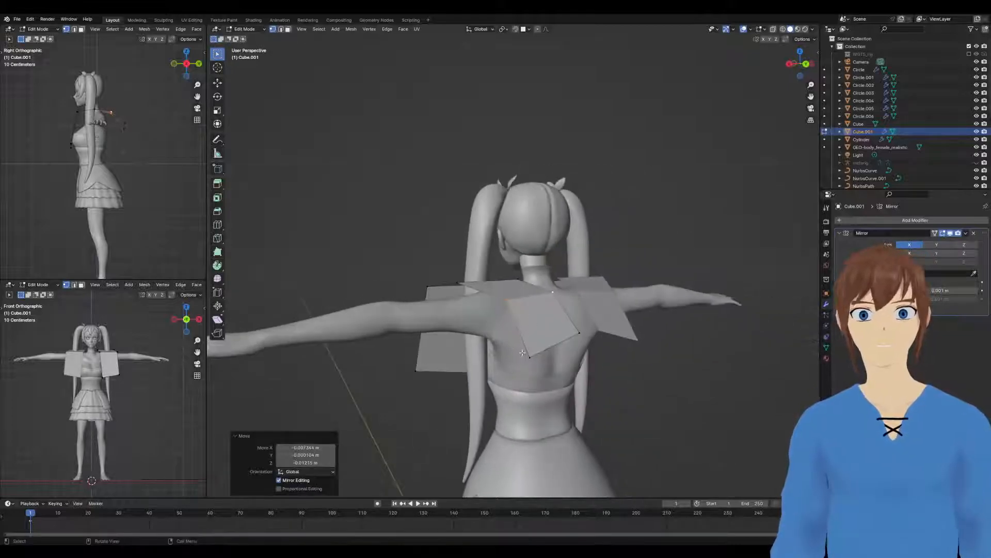
Reposition the back panel's two lower corners to narrow its bottom edge over the shoulder blade
click(576, 333)
middle_drag(575, 334, 556, 356)
key(g)
click(499, 352)
click(549, 341)
key(g)
click(563, 345)
click(577, 334)
key(g)
click(558, 343)
key(g)
click(464, 361)
Adjust the back panel's upper inner corner slightly and even out its lower inner and outer corners
click(542, 297)
key(g)
click(541, 302)
mouse_move(542, 302)
middle_down()
mouse_move(582, 316)
mouse_move(578, 300)
mouse_move(539, 295)
middle_up()
click(533, 354)
key(g)
click(529, 351)
click(491, 353)
key(g)
click(507, 348)
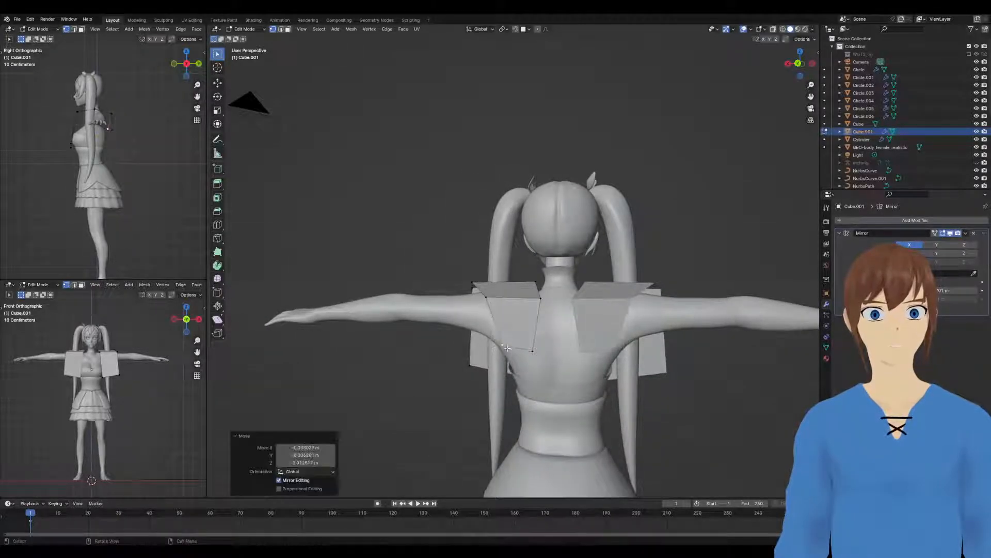
Shift the back panel's upper inner corner along the shoulder to refine its inner edge
middle_drag(507, 348, 517, 347)
click(552, 299)
key(g)
click(536, 298)
middle_drag(537, 300, 587, 325)
key(g)
click(509, 318)
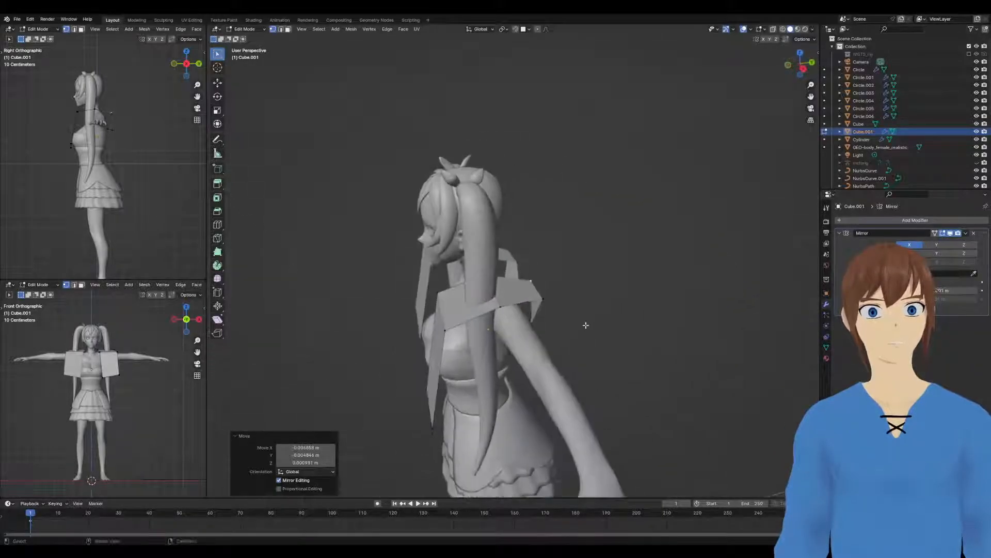
Select the shoulder and front panel of the garment and scale them narrower along the global X axis
click(501, 307)
shift+click(444, 330)
middle_drag(445, 329, 508, 316)
key(s)
key(x)
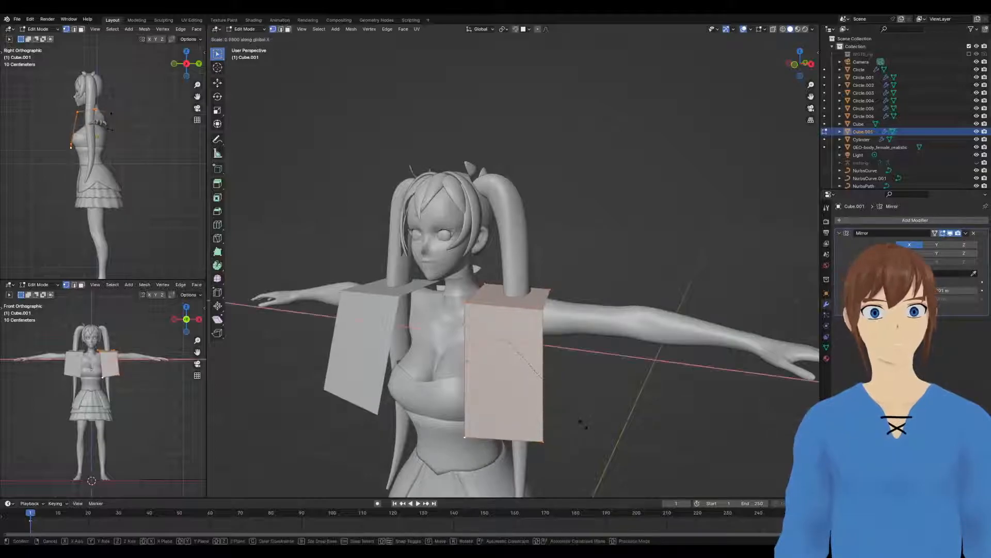
click(556, 399)
Move the front panel's upper inner and outer corners inwards along the shoulder
middle_drag(556, 400, 503, 305)
click(501, 299)
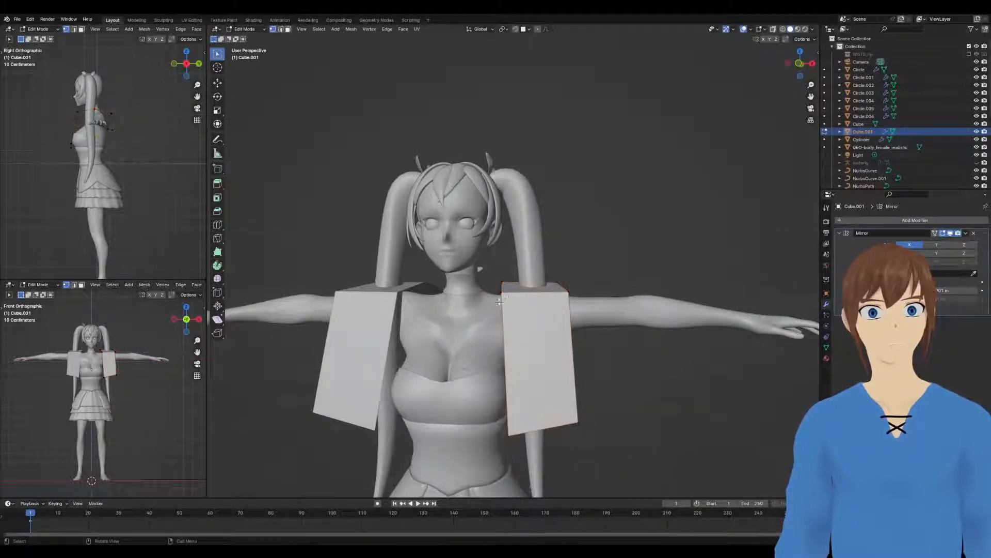
key(g)
right_click(499, 293)
click(502, 294)
key(g)
click(483, 301)
click(555, 298)
key(g)
click(531, 306)
key(g)
click(531, 307)
middle_drag(531, 306, 468, 322)
Pull the shoulder piece's front and rear outer corners in towards the neck to narrow the strap
ctrl+click(516, 305)
key(g)
key(g)
click(516, 332)
key(g)
click(478, 315)
middle_drag(542, 311, 497, 305)
click(521, 306)
ctrl+click(545, 290)
key(g)
key(g)
click(522, 283)
Lower the front panel's two upper corners slightly below the shoulder and bring them inwards
click(497, 305)
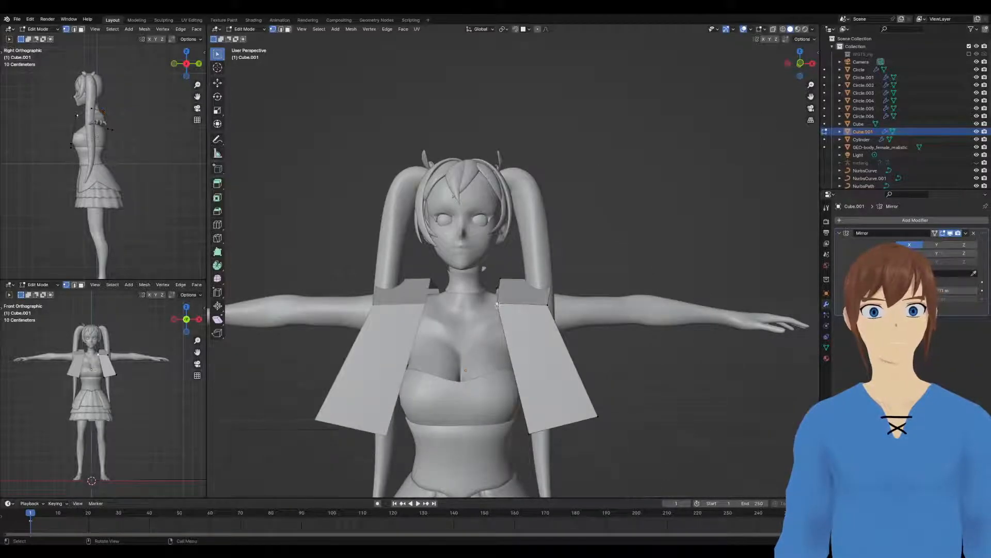
shift+click(551, 308)
key(g)
click(541, 319)
click(488, 316)
key(g)
click(497, 316)
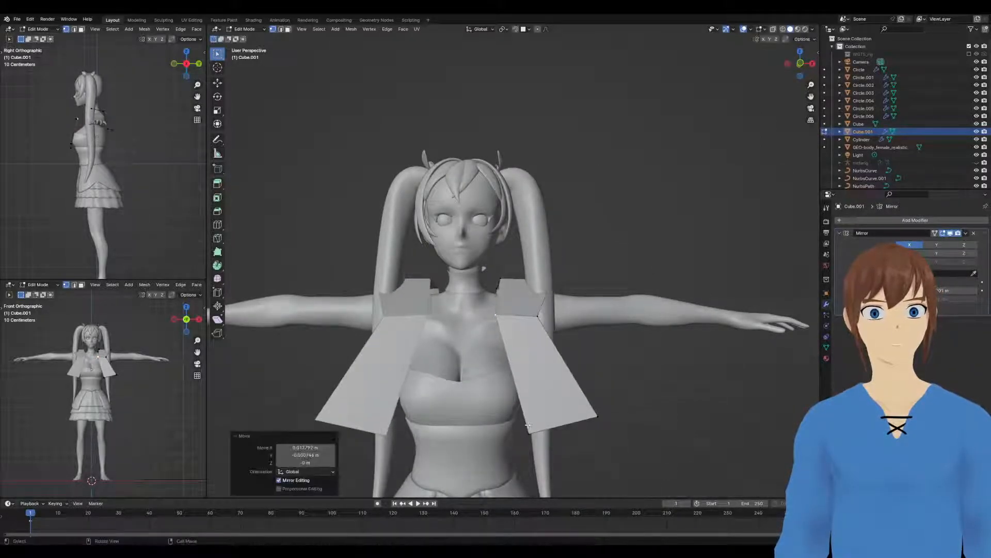
Move the front panel's lower inner and outer corners inwards and up over the bust
click(528, 427)
key(g)
click(467, 392)
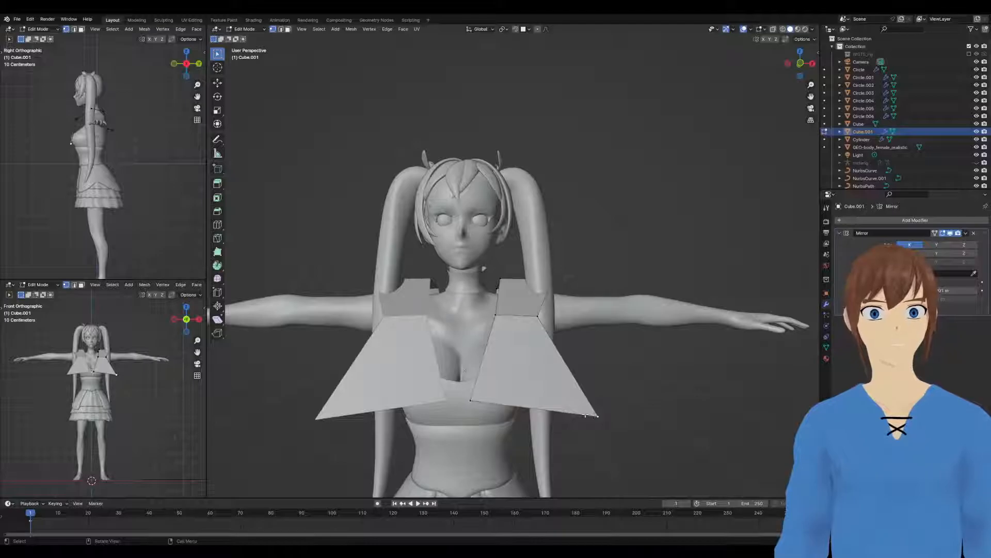
click(595, 415)
key(g)
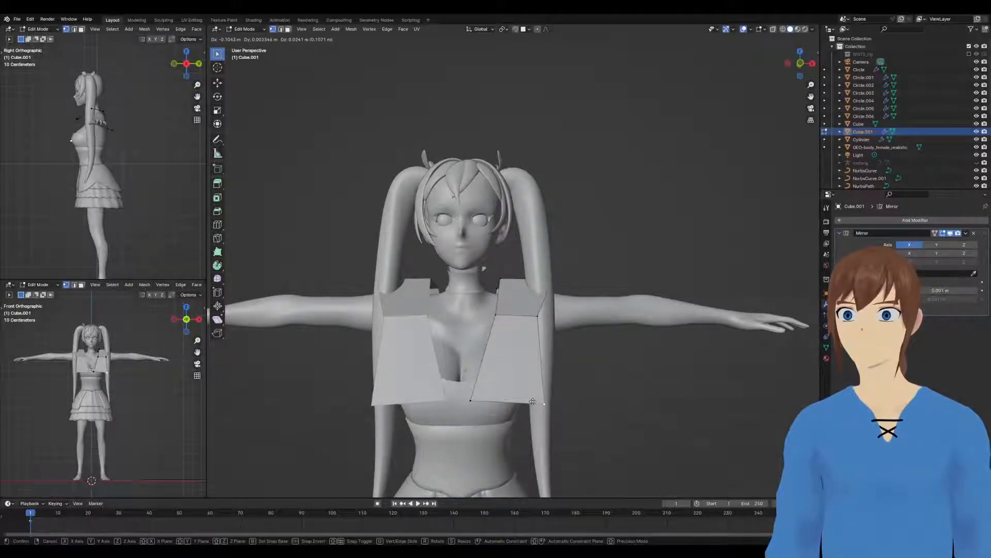
click(532, 401)
middle_drag(532, 398, 477, 396)
Lower the two vertices between the shoulder and front panels so the strap follows the upper chest
click(492, 323)
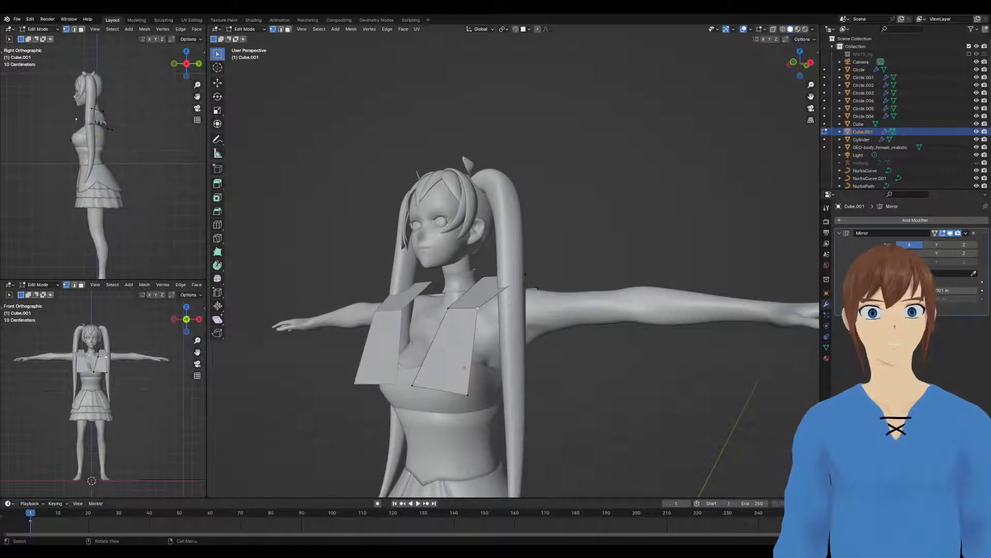
middle_drag(490, 323, 439, 322)
key(g)
click(455, 329)
click(433, 311)
key(g)
click(439, 325)
click(454, 328)
key(g)
click(461, 331)
click(440, 326)
key(g)
click(444, 330)
Shift the front panel's lower inner corner outwards to fit the panel's bottom edge around the side of the bust
middle_drag(444, 331, 506, 341)
click(427, 393)
key(g)
click(460, 396)
key(g)
middle_drag(460, 396, 544, 374)
click(540, 358)
click(406, 384)
key(g)
click(416, 385)
Adjust the inner and outer vertices of the strap's chest edge to even out its width
click(475, 338)
key(g)
click(481, 339)
click(523, 336)
key(g)
click(520, 338)
key(g)
click(450, 342)
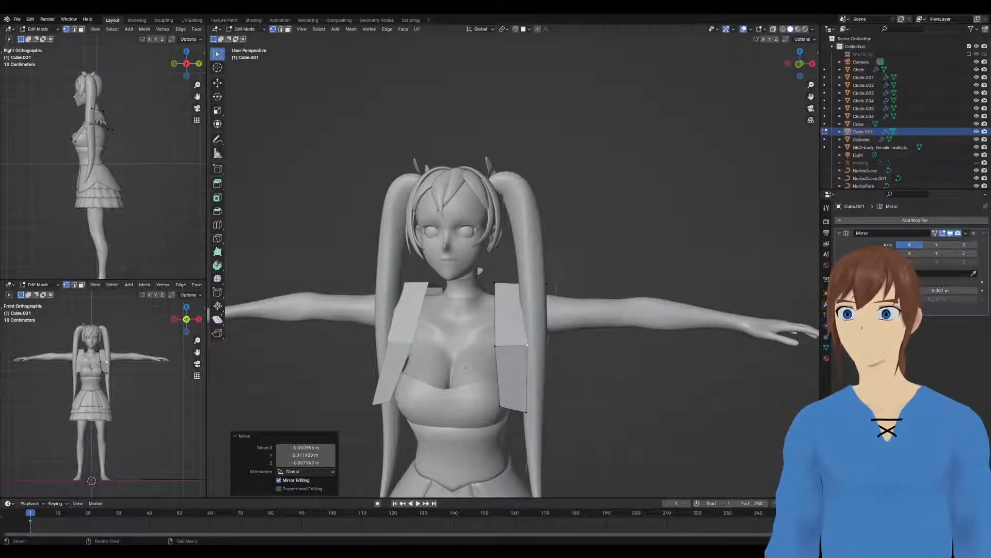
Leave mesh editing, hide the character's twin ponytails, and reopen the garment mesh for editing
middle_drag(480, 270, 436, 288)
key(ctrl+Tab)
click(492, 248)
key(h)
middle_drag(492, 244, 484, 348)
scroll(535, 294, up, 1)
click(573, 301)
shift+click(505, 318)
key(Tab)
Reposition the strap's vertices on top of the shoulder so it sits closer to the body
middle_drag(504, 305, 448, 297)
click(541, 295)
key(g)
click(528, 300)
key(g)
click(485, 297)
click(479, 279)
key(g)
click(524, 268)
click(508, 293)
key(g)
click(512, 292)
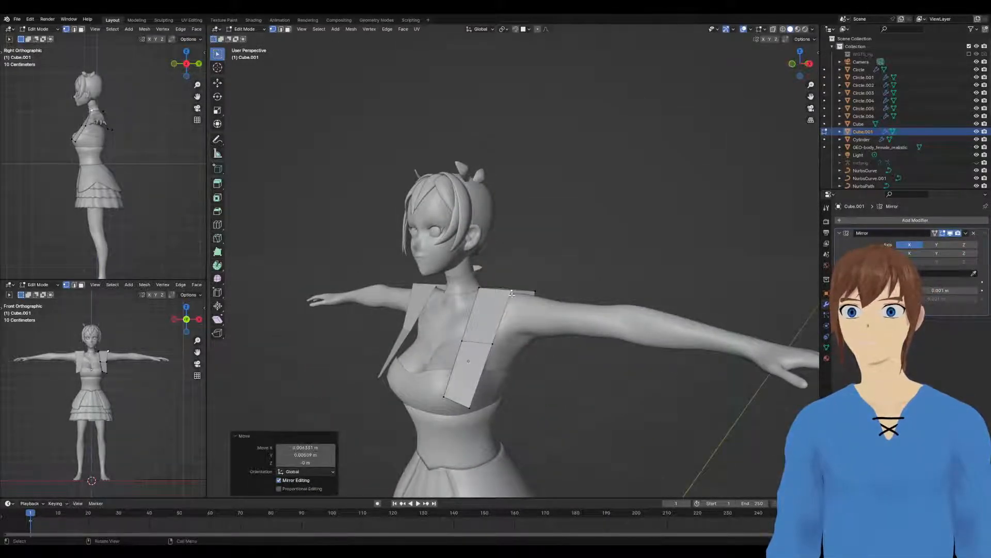
Extrude the outer side edge of the lower chest panel towards the side of the ribs
middle_drag(570, 325, 482, 334)
click(481, 333)
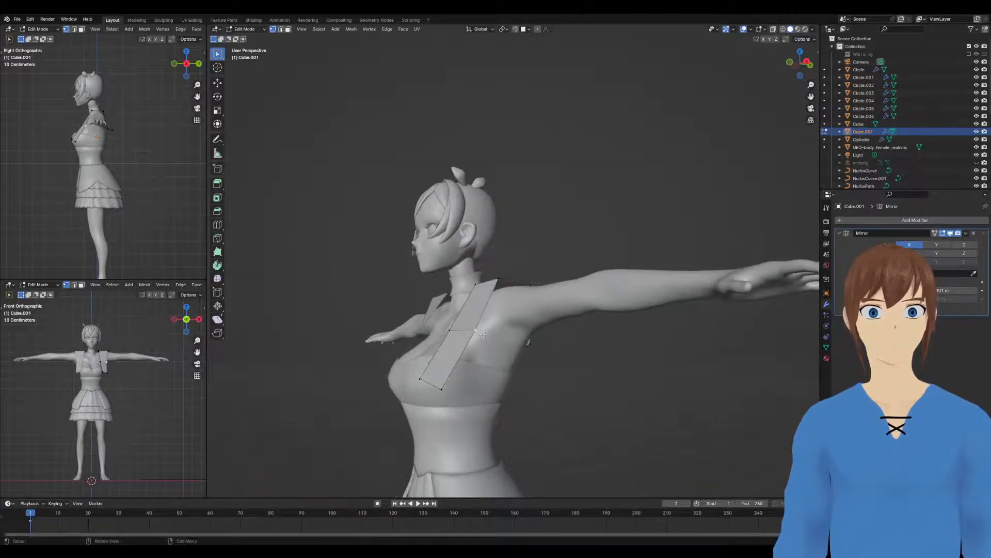
shift+click(442, 386)
key(e)
click(461, 395)
middle_drag(461, 396, 425, 393)
Fit the new side face's lower and upper vertices around the ribs below the armpit
click(478, 341)
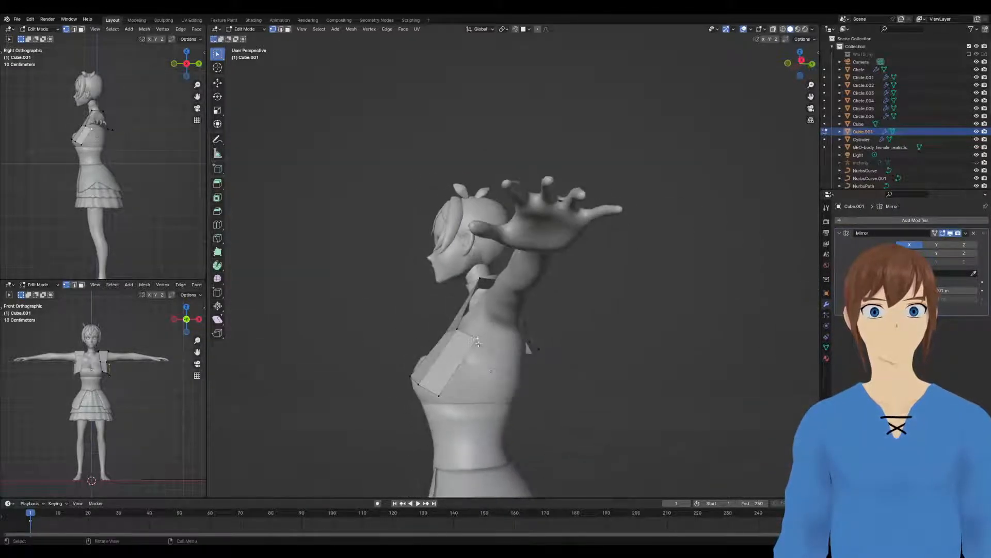
click(443, 391)
key(g)
click(471, 396)
click(416, 379)
key(g)
right_click(432, 381)
click(425, 384)
middle_drag(425, 384, 462, 390)
key(g)
click(470, 390)
click(470, 344)
key(g)
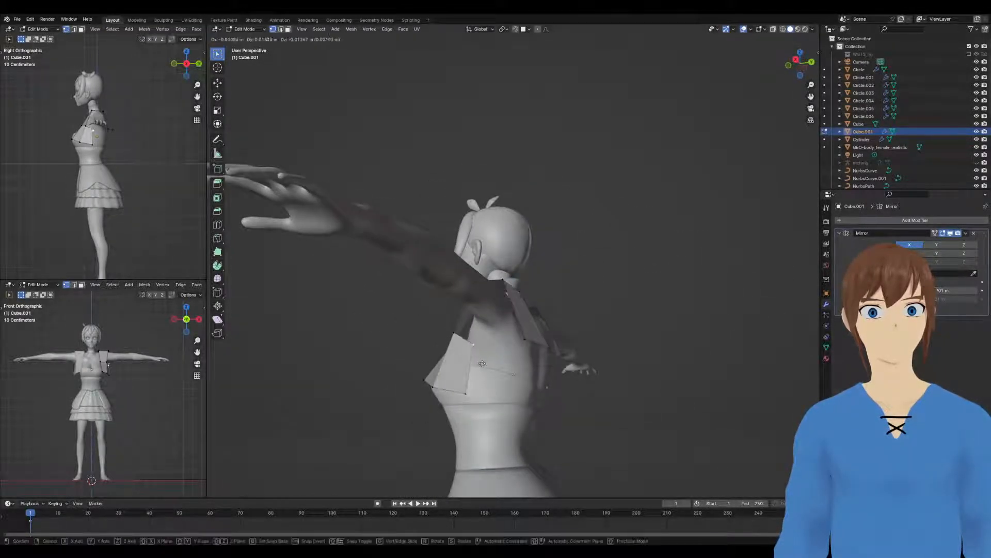
click(483, 364)
Extrude the side face's rear edge around the ribs towards the back
middle_drag(499, 374, 508, 353)
shift+click(476, 388)
key(e)
click(528, 391)
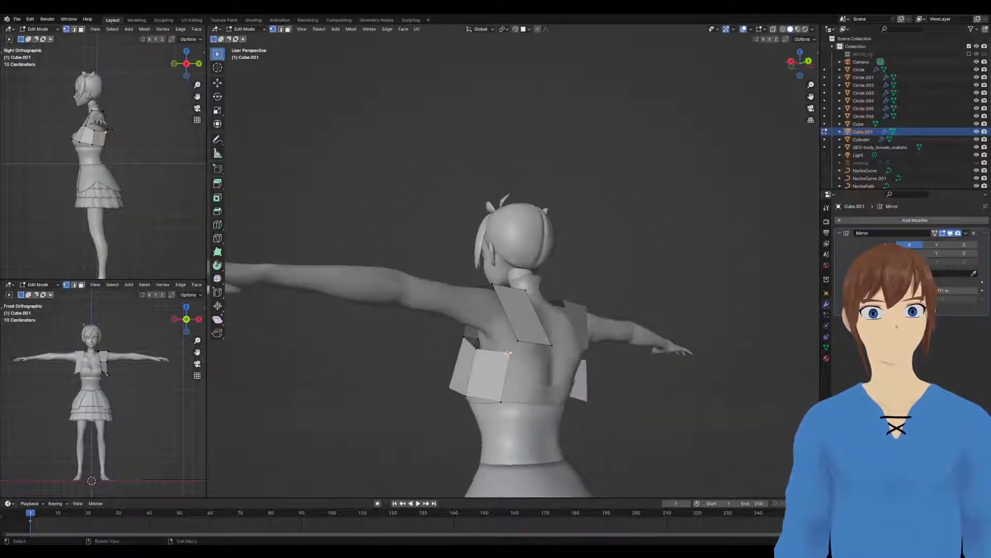
Move the new rear edge's upper vertex towards the armpit and raise its lower vertex slightly
key(g)
click(491, 349)
click(503, 394)
key(g)
click(504, 385)
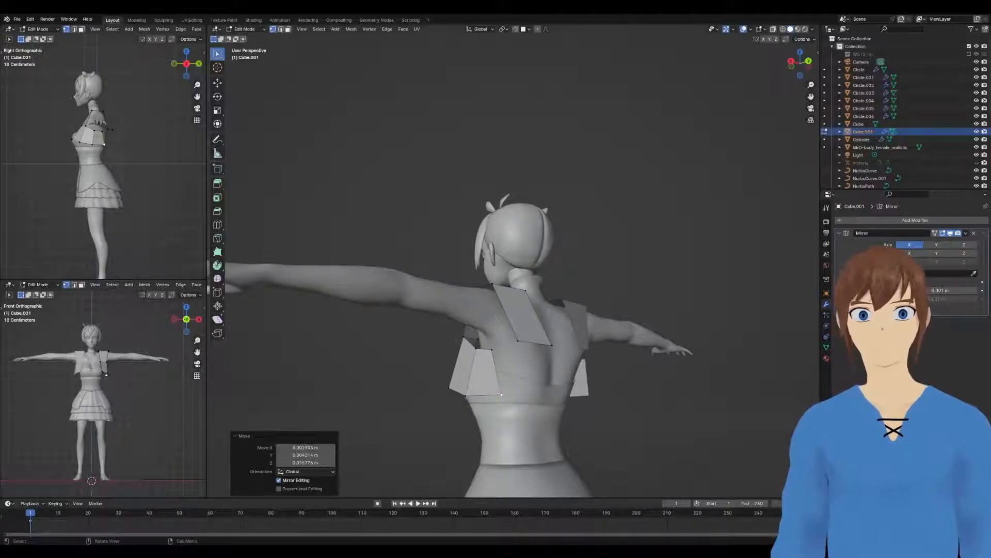
click(435, 244)
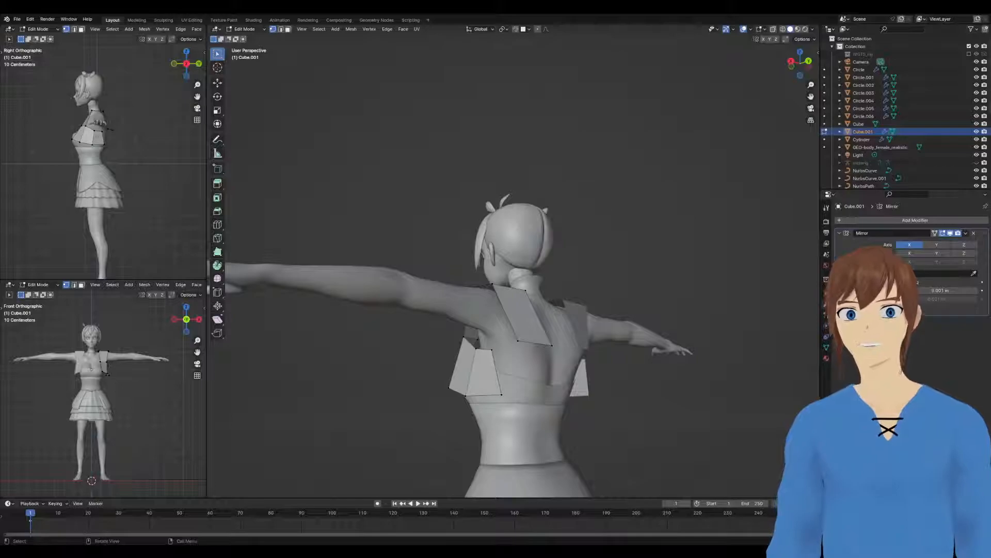
middle_drag(518, 342, 554, 346)
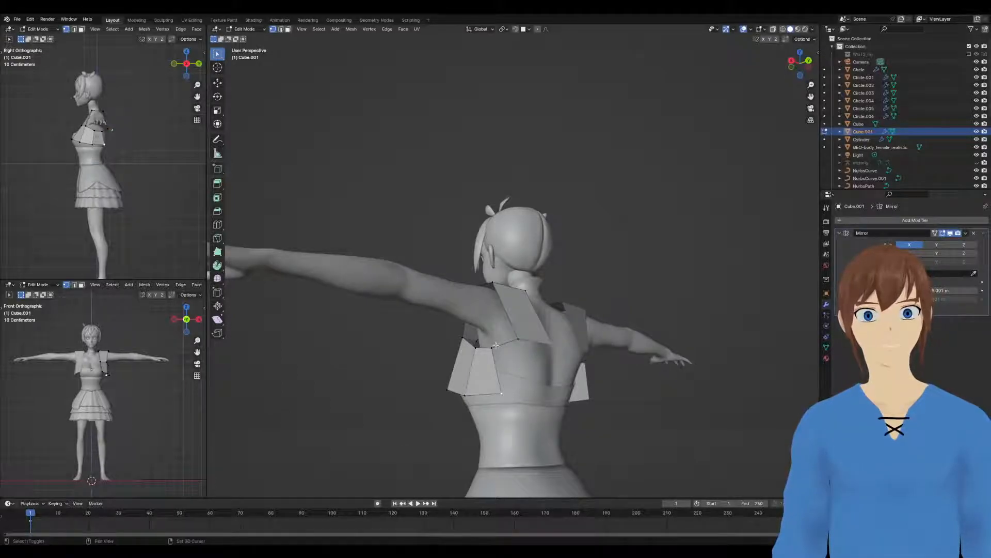
Pull the side panel's rear lower vertex towards the spine and nudge its upper vertex to follow the back below the armpit
click(508, 391)
key(g)
click(520, 388)
click(493, 350)
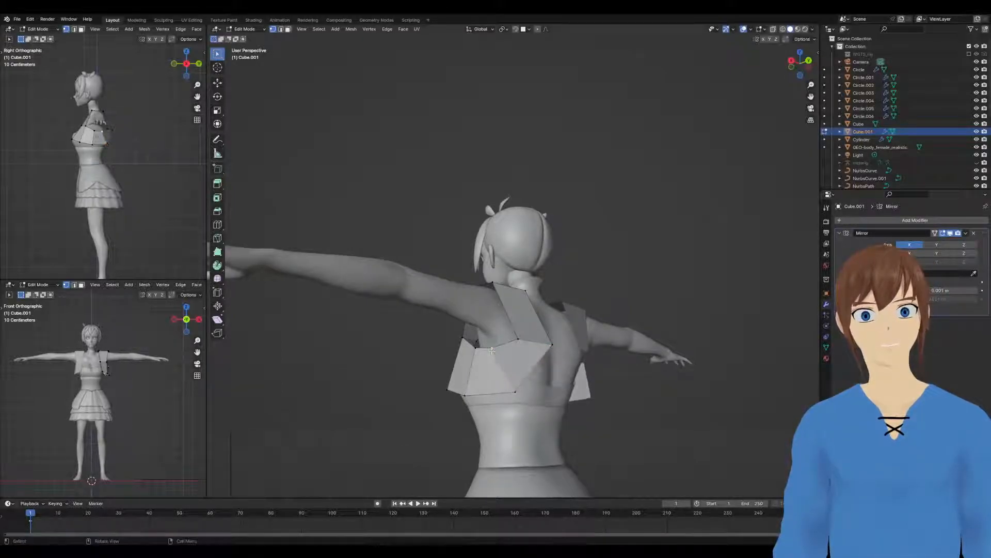
key(g)
click(498, 354)
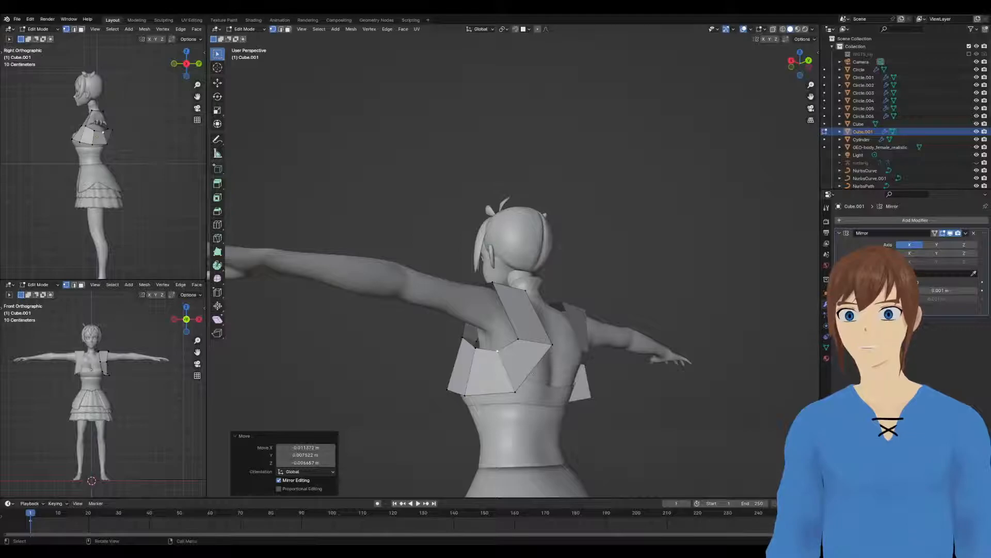
Add a centred horizontal loop cut across the front shoulder strap and fit its two new vertices to the body
middle_drag(486, 363, 480, 319)
key(ctrl+r)
click(483, 337)
right_click(483, 337)
click(478, 319)
key(g)
click(476, 317)
click(521, 321)
key(g)
click(520, 319)
middle_drag(523, 358, 462, 365)
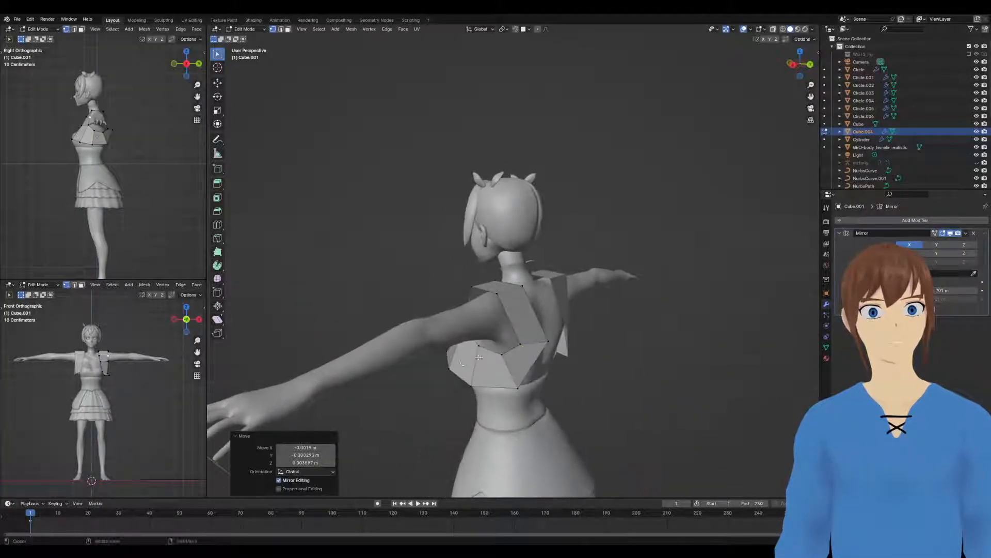
Add a centred horizontal loop cut across the back shoulder panel and pull its outer vertices onto the shoulder blade
middle_drag(505, 309, 517, 317)
key(ctrl+t)
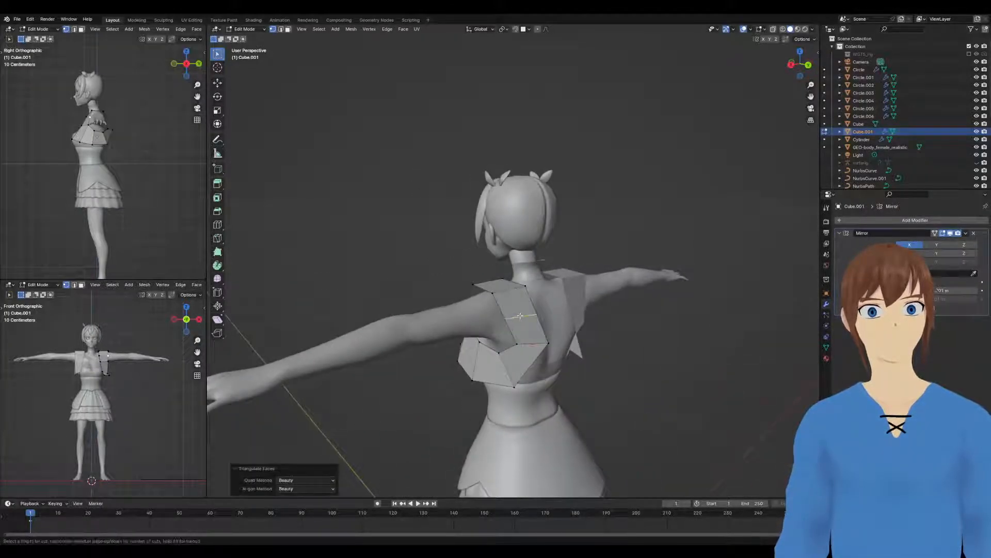
click(519, 315)
right_click(520, 314)
click(502, 319)
key(g)
click(504, 314)
click(513, 339)
key(g)
click(504, 332)
Reposition the strap's outer vertices so the armhole edge follows the shoulder and armpit
middle_drag(504, 332, 567, 365)
key(g)
click(480, 329)
click(488, 308)
key(g)
click(486, 303)
click(482, 329)
key(g)
click(481, 326)
click(487, 356)
key(g)
click(489, 346)
Move the lower rear vertex of the back panel closer to the ribs
click(504, 394)
middle_drag(504, 394, 551, 397)
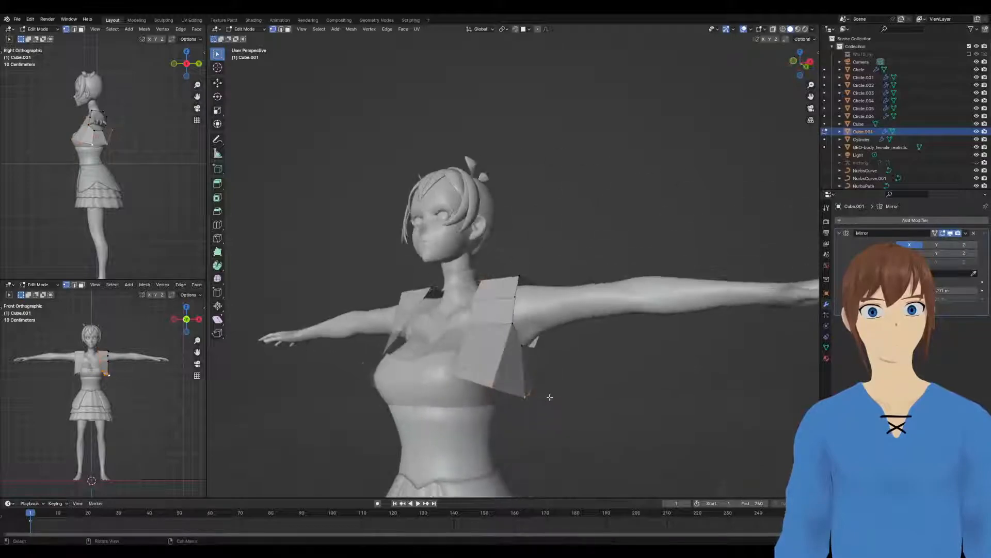
middle_drag(482, 377, 408, 379)
ctrl+click(515, 390)
key(g)
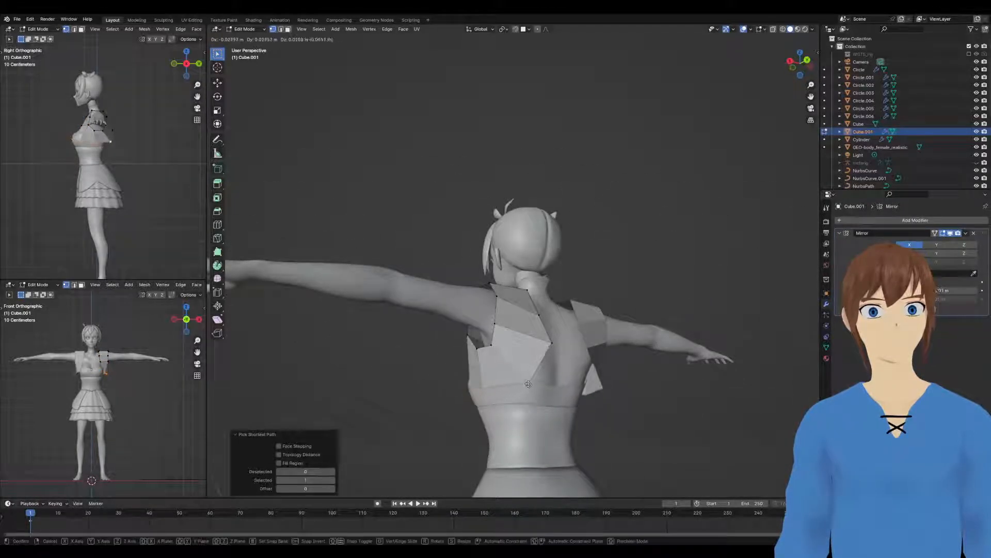
click(525, 382)
Fit the lower side vertex and the front armhole vertices to the chest and side of the ribs
middle_drag(525, 383, 432, 401)
click(456, 407)
key(g)
click(442, 389)
key(g)
click(447, 380)
key(g)
click(450, 374)
key(g)
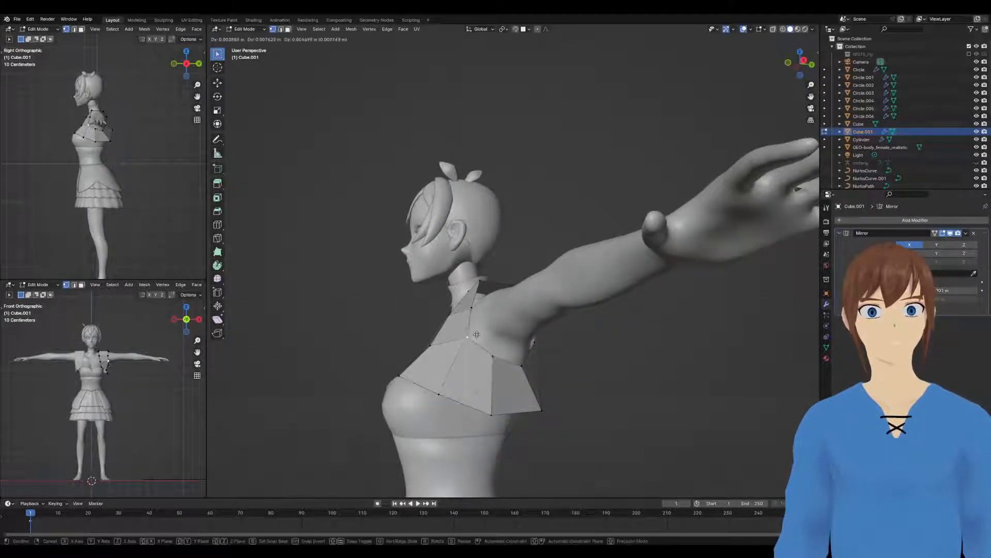
click(455, 369)
Slide the front armhole vertex along its edge to even out the faces beside the armpit
middle_drag(455, 370, 439, 371)
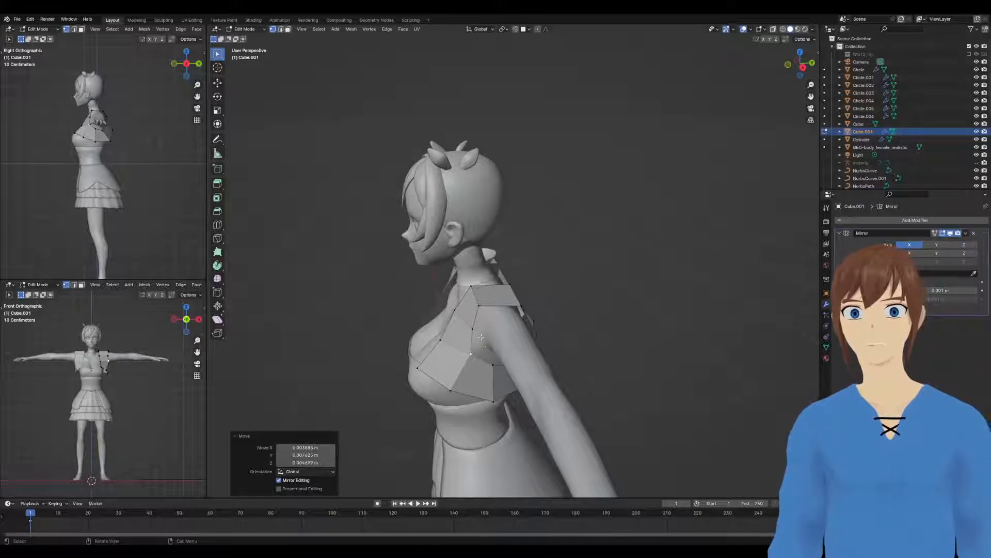
middle_drag(480, 329, 442, 295)
key(g)
key(g)
click(446, 342)
Adjust the rear armhole vertex and the neighbouring back vertex to lie against the shoulder blade
middle_drag(445, 341, 481, 398)
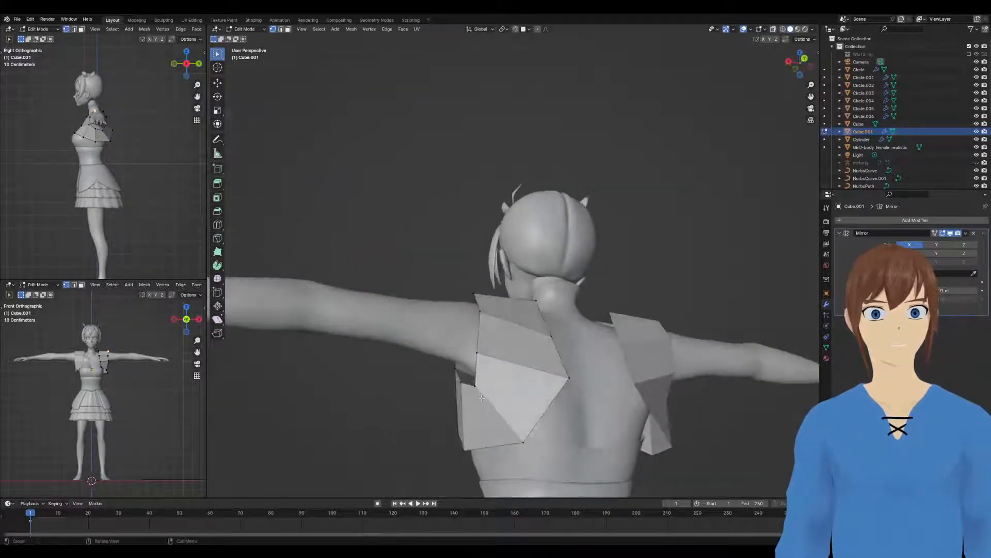
key(g)
click(516, 439)
mouse_move(516, 439)
middle_down()
mouse_move(575, 438)
mouse_move(498, 433)
middle_up()
click(538, 376)
key(g)
click(534, 370)
middle_drag(534, 371, 589, 373)
Shift the garment's lower side and rear hem vertices to follow the ribs
click(509, 447)
key(g)
click(508, 445)
middle_drag(508, 445, 560, 432)
key(g)
click(489, 432)
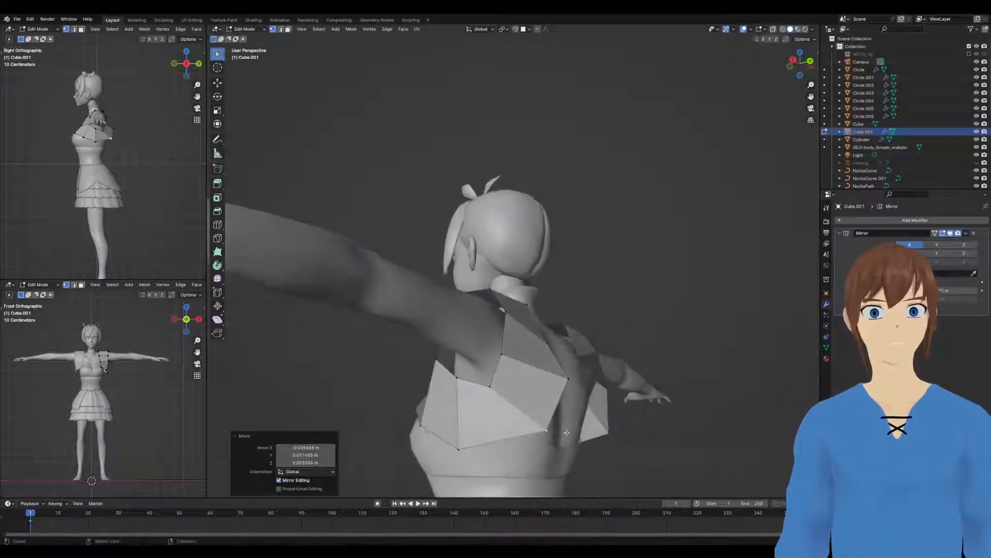
key(g)
click(532, 445)
Raise the two rear armhole vertices towards the underside of the arm
click(487, 382)
key(g)
click(491, 373)
click(509, 354)
key(g)
click(515, 351)
Reposition the inner back vertex and add a centred lengthwise loop cut through the shoulder strap
middle_drag(516, 353, 472, 383)
click(542, 376)
middle_drag(541, 377, 560, 340)
key(g)
click(500, 386)
click(513, 369)
right_click(512, 369)
right_click(513, 368)
Adjust the new loop's lower back vertex and extrude the back panel's inner edge to the spine
click(504, 376)
key(g)
click(502, 378)
click(560, 341)
key(g)
click(564, 341)
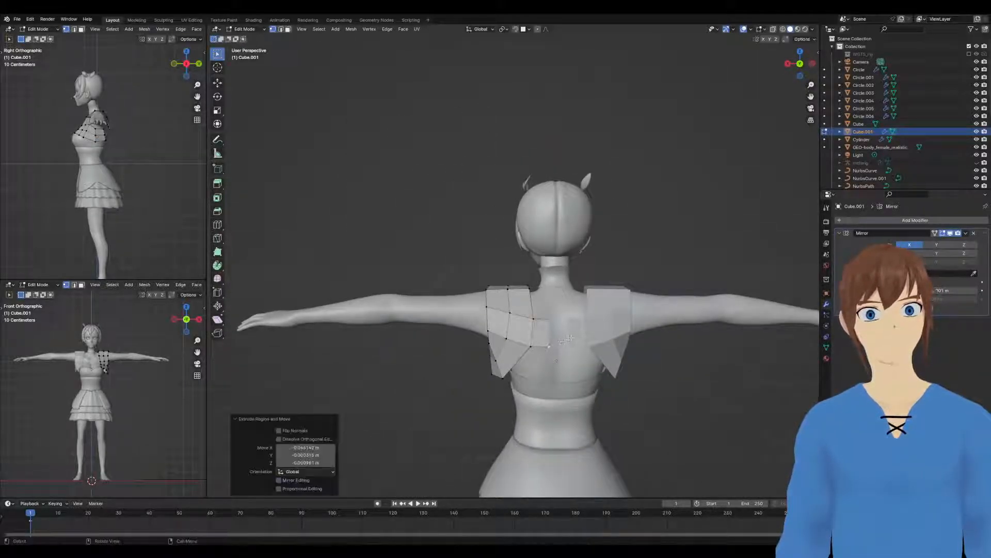
key(g)
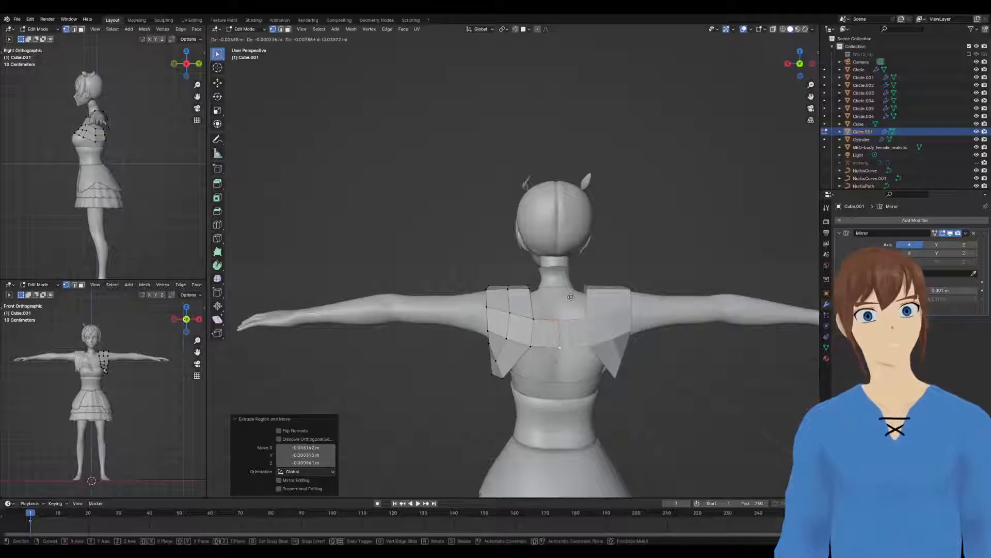
click(566, 294)
Extend the neckline corner to the spine and fit the upper back vertices around the base of the neck
click(530, 289)
middle_drag(530, 289, 541, 306)
key(g)
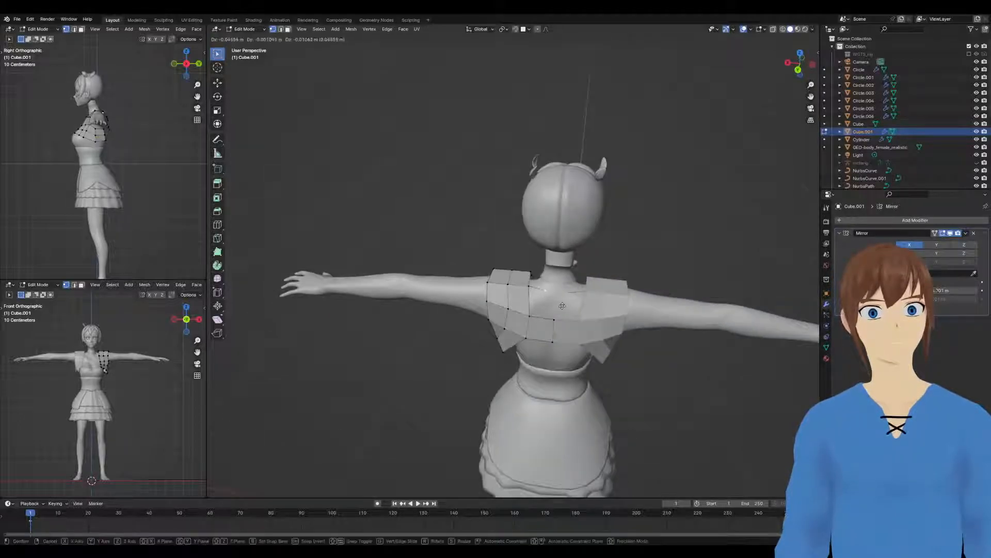
click(573, 309)
middle_drag(560, 292, 526, 298)
key(g)
click(523, 290)
right_click(522, 290)
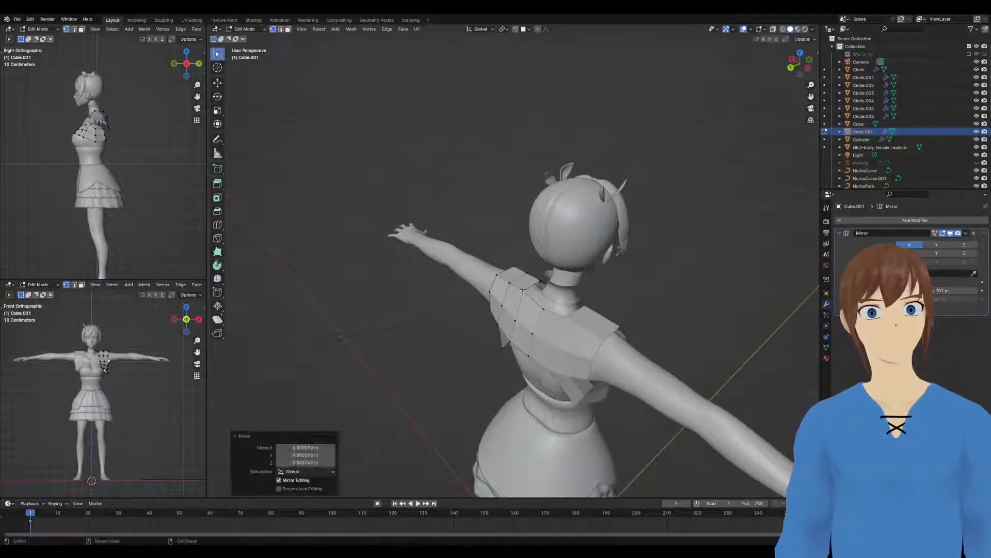
click(523, 291)
key(g)
click(533, 287)
Try reshaping the garment with the Grab brush in Sculpt Mode, undo the strokes and return to Edit Mode
middle_drag(533, 287, 439, 282)
scroll(439, 282, down, 2)
scroll(468, 319, up, 3)
mouse_move(509, 314)
middle_down()
mouse_move(468, 320)
mouse_move(506, 330)
middle_up()
key(ctrl+Tab)
key(f)
click(506, 333)
middle_drag(504, 337, 502, 383)
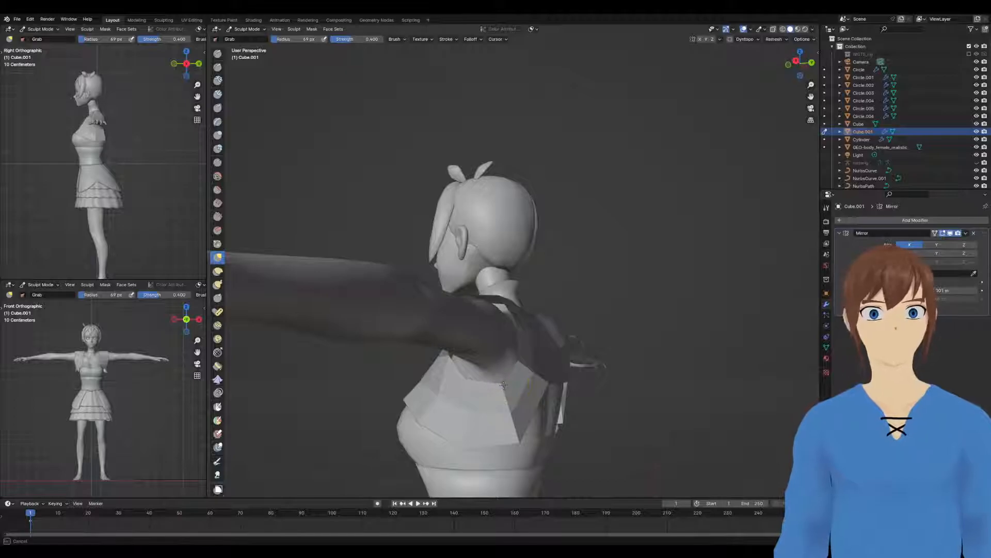
mouse_move(559, 380)
middle_down()
mouse_move(510, 378)
mouse_move(666, 424)
middle_up()
key(ctrl+z)
key(ctrl+z)
key(ctrl+z)
scroll(536, 359, down, 1)
key(ctrl+Tab)
key(z)
click(457, 314)
key(ctrl+Tab)
Move the lower rear hem vertex inward and extrude it across the lower back to the spine
click(565, 362)
middle_drag(564, 361, 513, 378)
drag(514, 382, 523, 381)
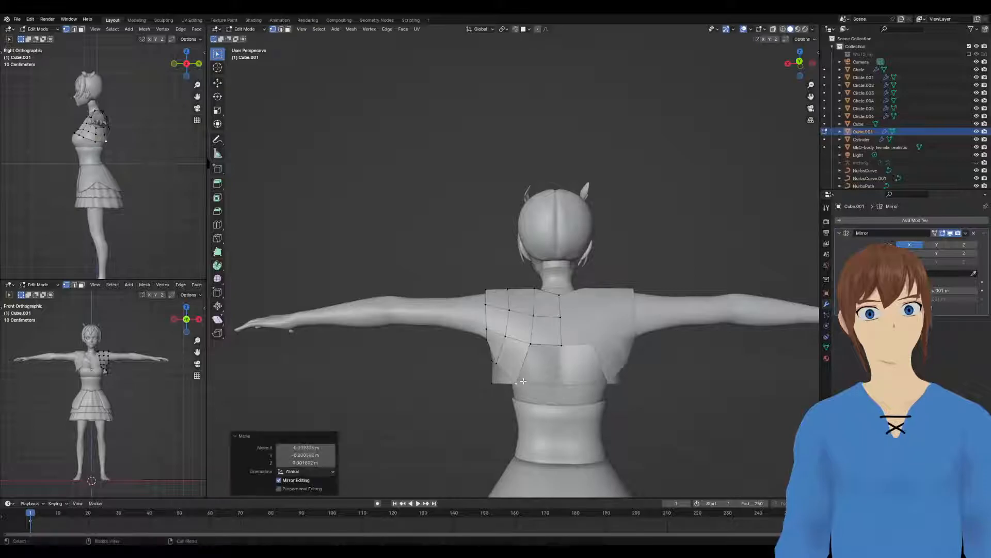
key(g)
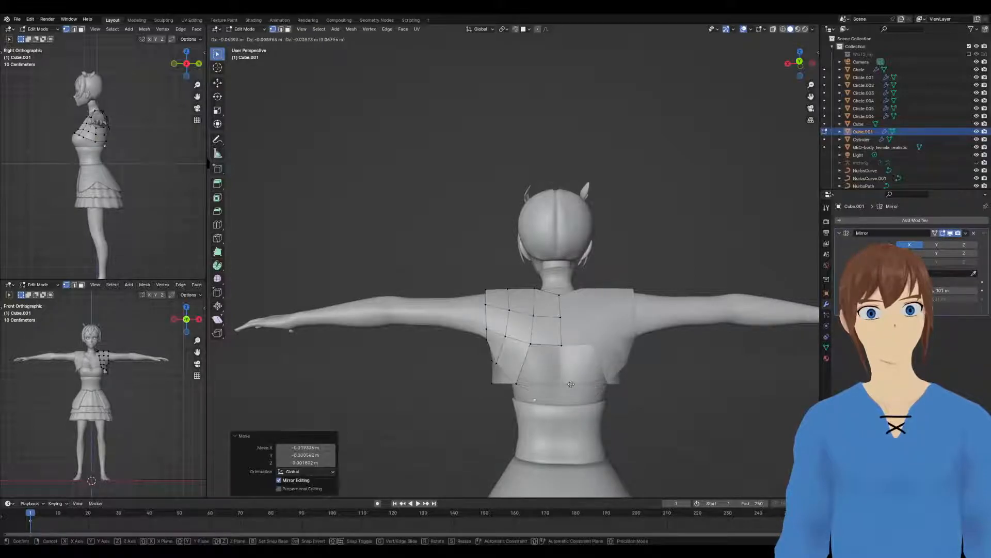
click(612, 388)
middle_drag(612, 388, 563, 398)
Move the new spine hem vertex along the Y axis and slide the neighbouring hem vertex along its edge
key(g)
key(y)
click(519, 388)
click(517, 385)
key(g)
key(g)
click(526, 379)
Refine the hem vertex beside the spine so the lower back section fits the body
click(563, 398)
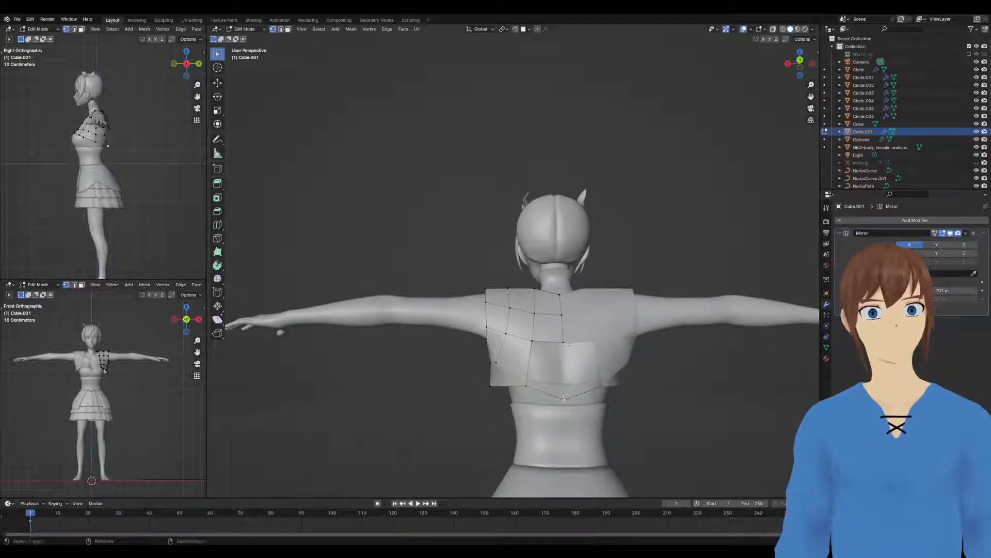
click(524, 379)
key(g)
click(527, 381)
middle_drag(527, 381, 534, 352)
click(532, 379)
key(g)
click(534, 374)
Raise the lower side hem vertex and slide the side panel's rear vertices along their edges below the armpit
click(475, 412)
key(g)
click(477, 400)
click(507, 382)
key(g)
key(g)
click(505, 371)
key(g)
key(g)
click(499, 371)
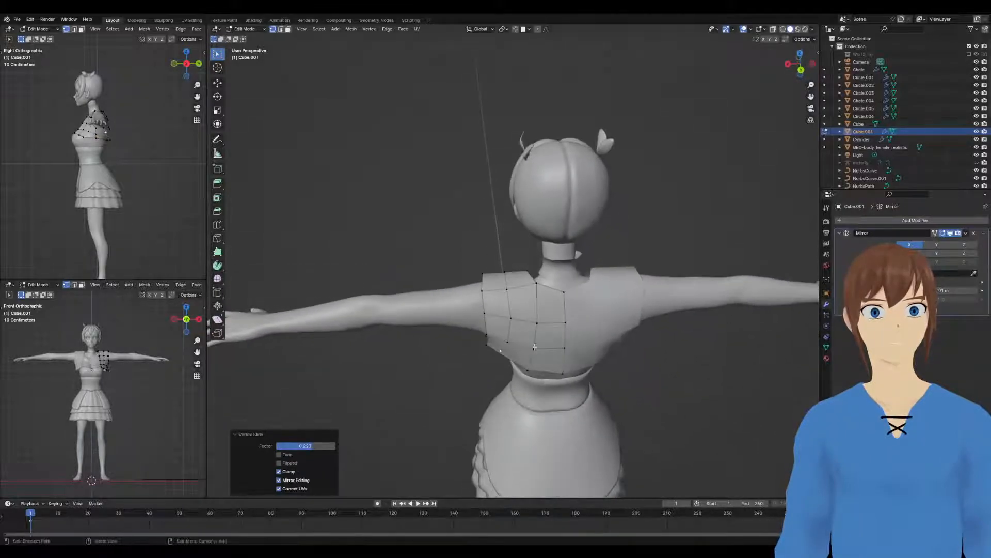
Add one centred loop cut through the back section and slide its lower vertex along its edge
click(529, 316)
right_click(528, 317)
right_click(529, 317)
middle_drag(536, 398, 566, 343)
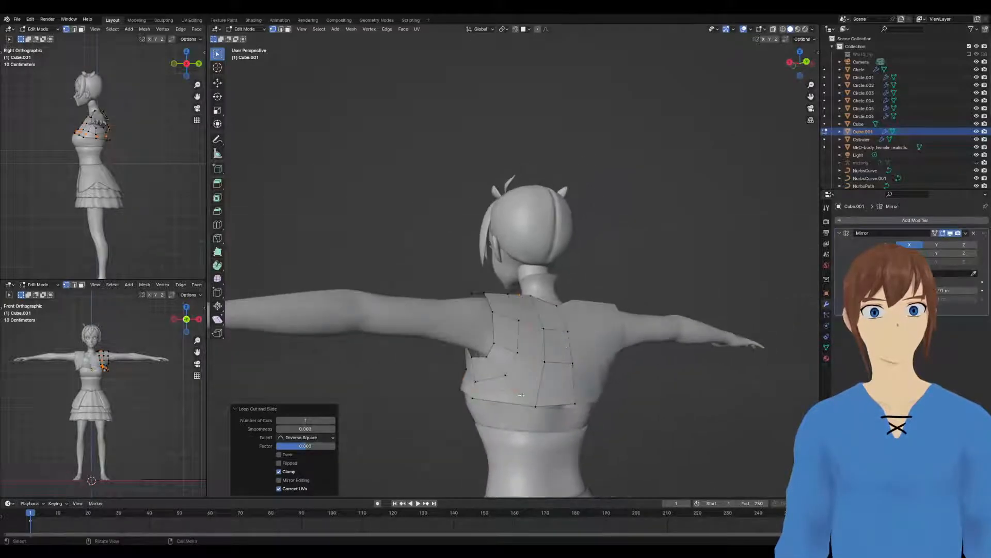
click(520, 388)
key(g)
key(g)
click(522, 382)
Move the rear side vertex below the armpit slightly and slide the new back loop's lower vertex again
click(502, 371)
key(g)
click(504, 373)
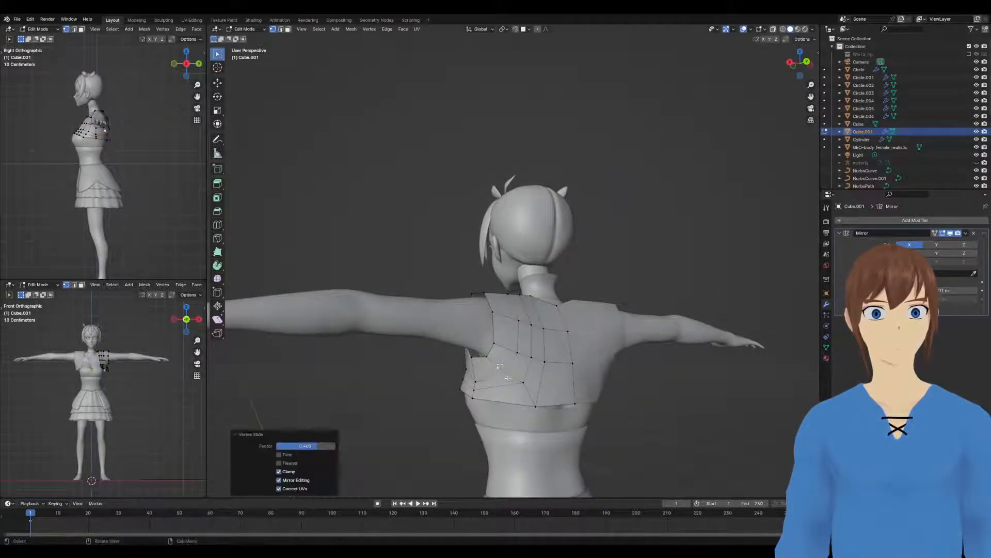
click(526, 383)
key(g)
key(g)
click(523, 383)
middle_drag(523, 383, 610, 384)
Slide the two horizontal vertex rows above the front hem upward along their edges to even out the spacing
click(489, 402)
middle_drag(490, 402, 544, 403)
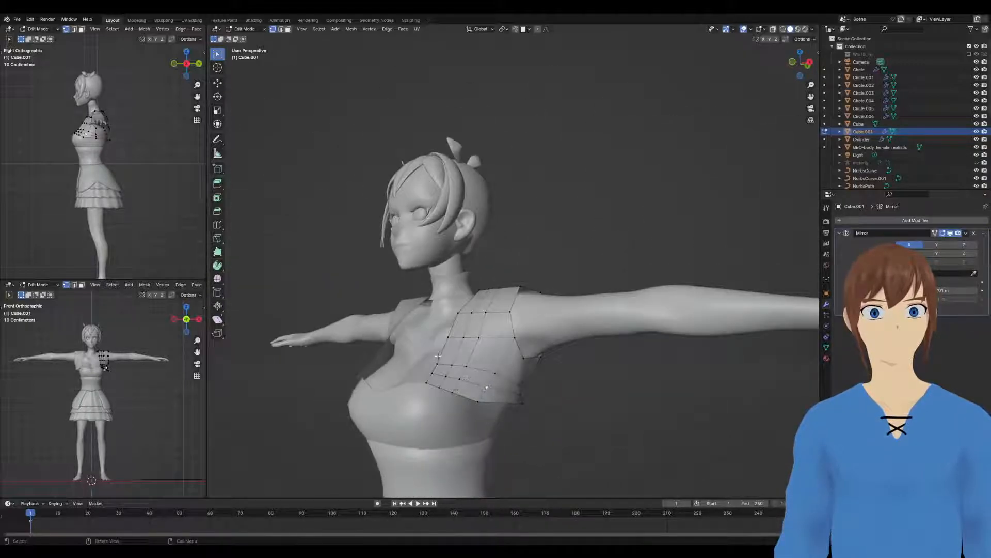
ctrl+click(497, 372)
key(g)
key(g)
click(500, 357)
click(432, 373)
ctrl+click(489, 387)
key(g)
key(g)
click(497, 380)
Move the hem vertices below the chest panel to fit the garment's lower front edge to the body
click(480, 401)
middle_drag(449, 393, 477, 400)
key(g)
click(414, 398)
key(g)
click(480, 399)
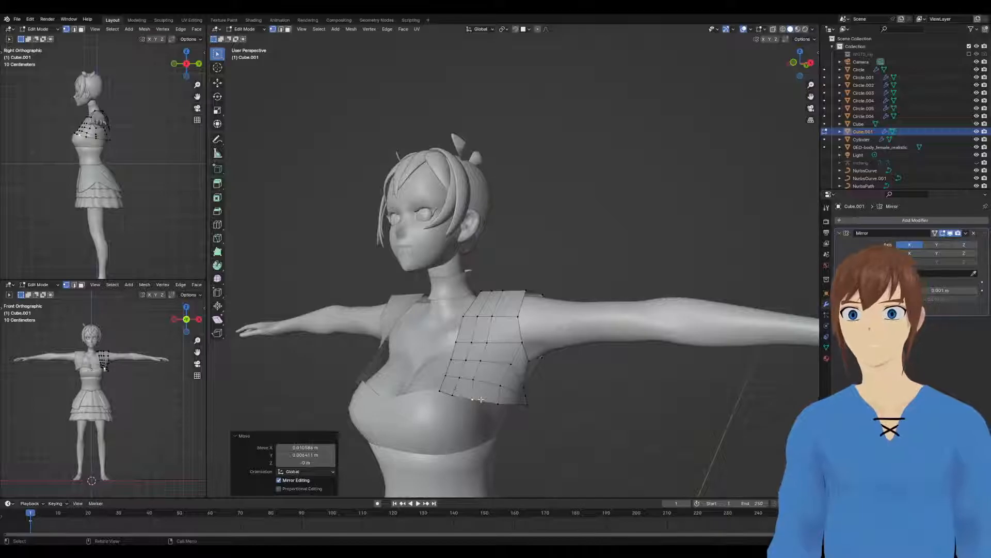
Slide the side panel vertex along its edge, move the lower side hem vertex, and return to Object Mode
middle_drag(469, 367, 491, 381)
key(g)
key(g)
click(475, 359)
click(492, 378)
key(g)
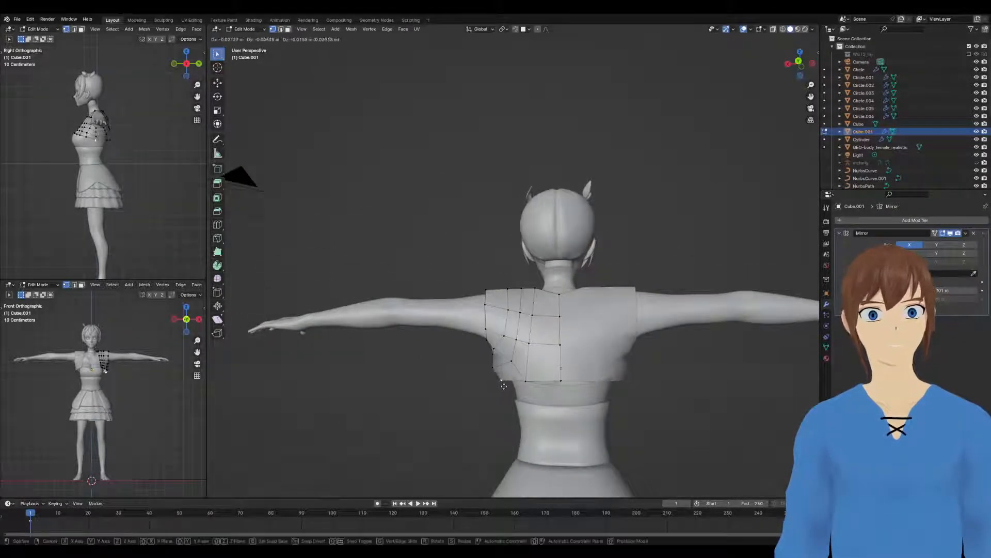
click(501, 386)
key(Tab)
middle_drag(523, 380, 592, 391)
click(611, 386)
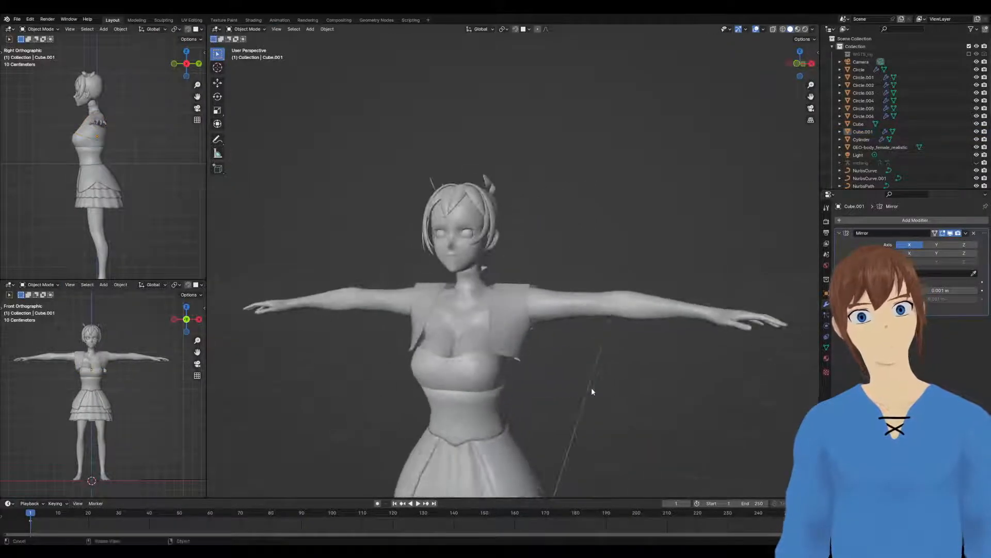
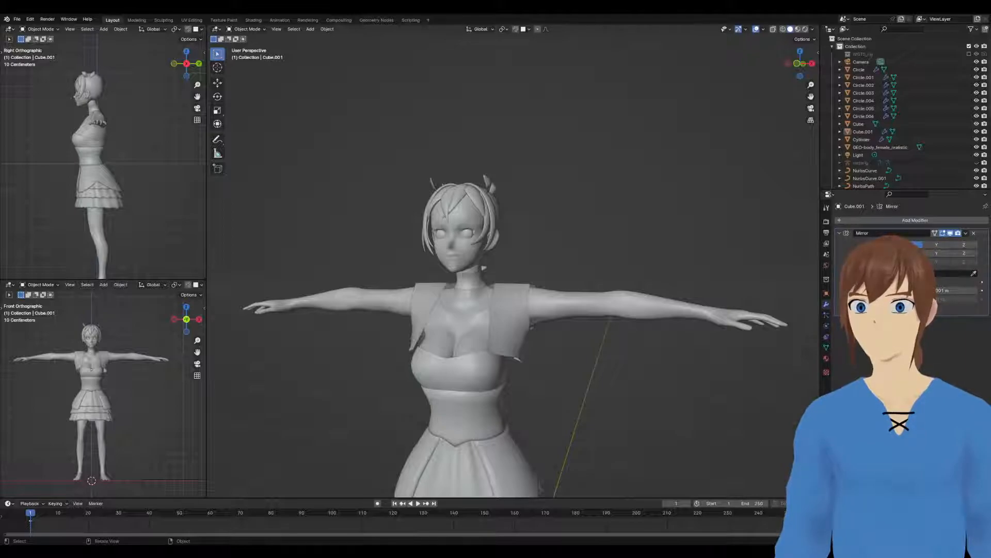
Edit the garment mesh again and shift the upper chest row's vertices outward, using proportional editing for the inner ones
scroll(522, 320, up, 3)
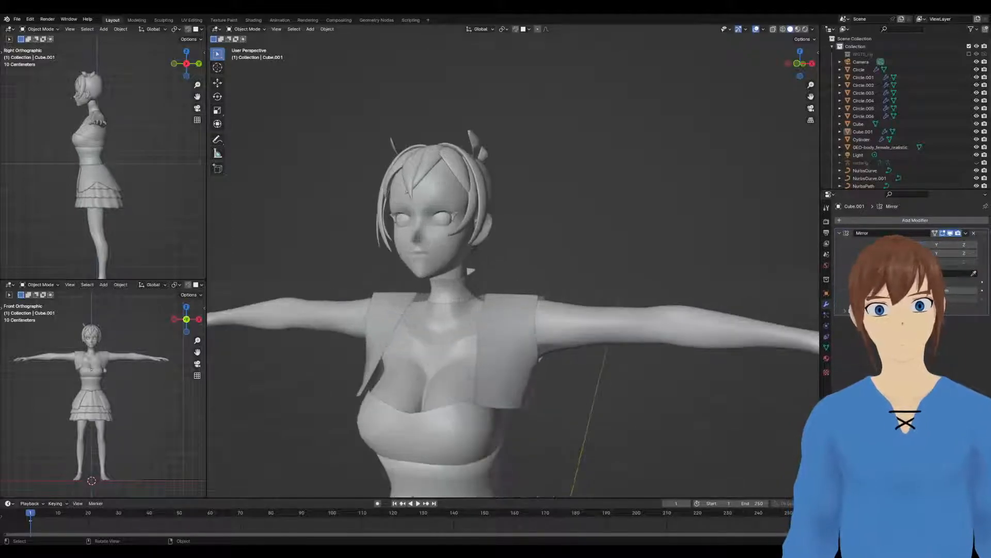
click(519, 320)
key(ctrl+Tab)
click(574, 313)
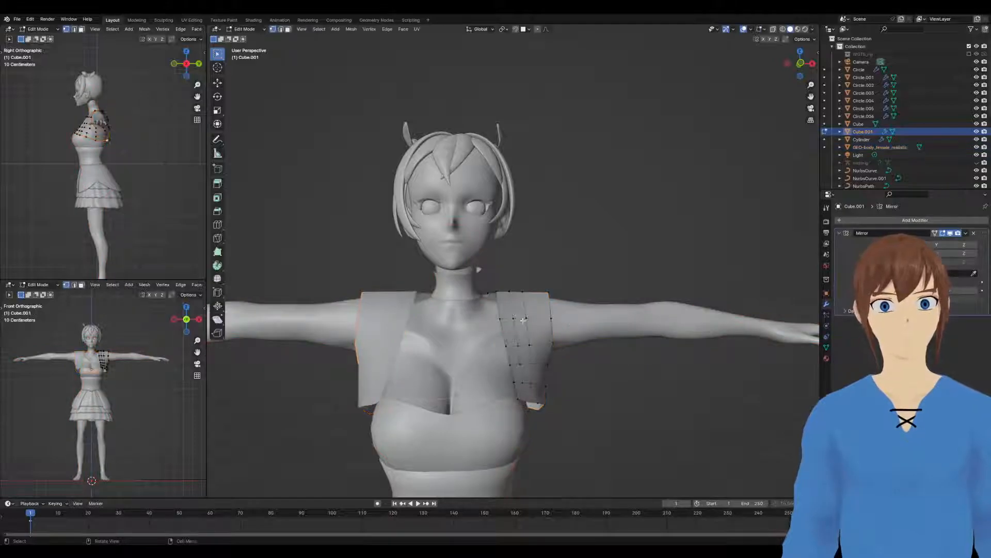
click(503, 320)
key(g)
click(506, 317)
click(516, 317)
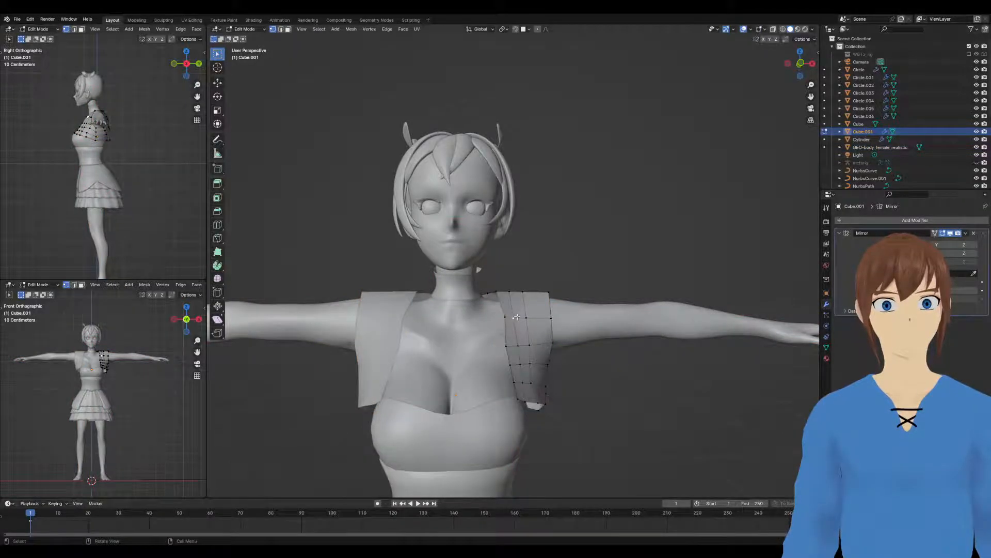
key(g)
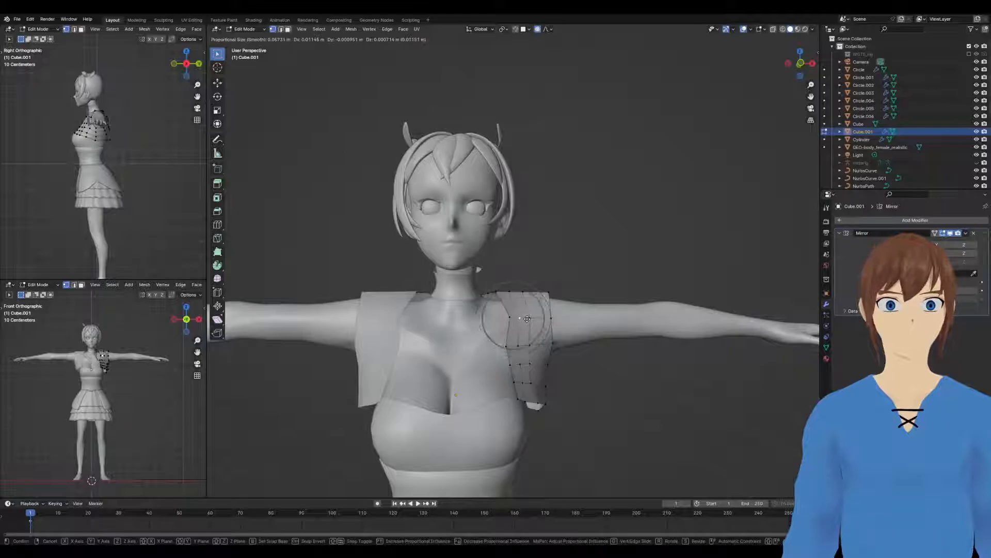
click(529, 317)
click(531, 318)
key(g)
click(536, 317)
Shift the front opening edge and the next chest row's vertices outward with proportional editing
click(509, 317)
key(g)
click(510, 344)
click(518, 345)
key(g)
click(534, 344)
click(534, 344)
key(g)
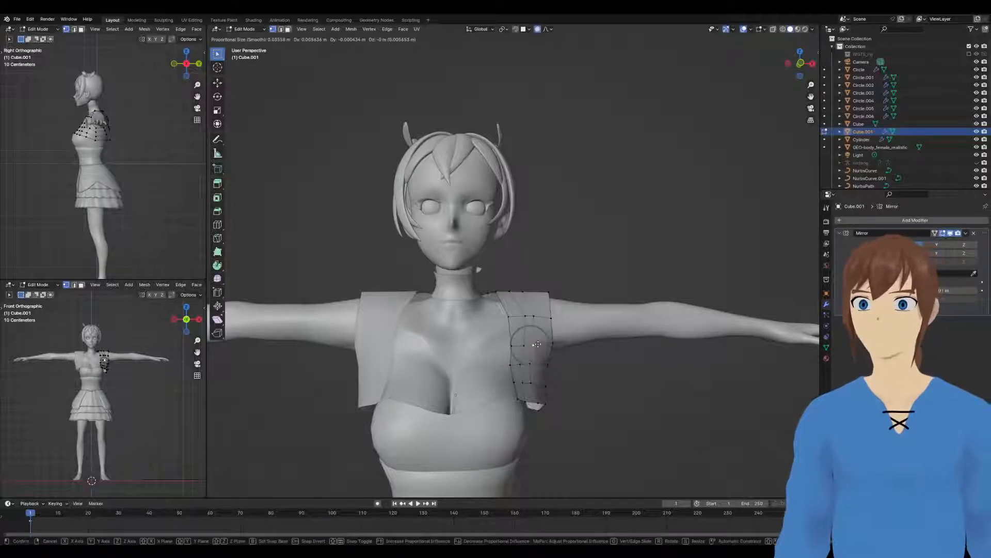
click(537, 344)
Switch the garment to Sculpt Mode and set the Grab brush radius to 118 px
mouse_move(500, 375)
middle_down()
mouse_move(444, 366)
mouse_move(489, 370)
mouse_move(473, 363)
mouse_move(499, 310)
mouse_move(485, 315)
middle_up()
click(522, 399)
key(ctrl+Tab)
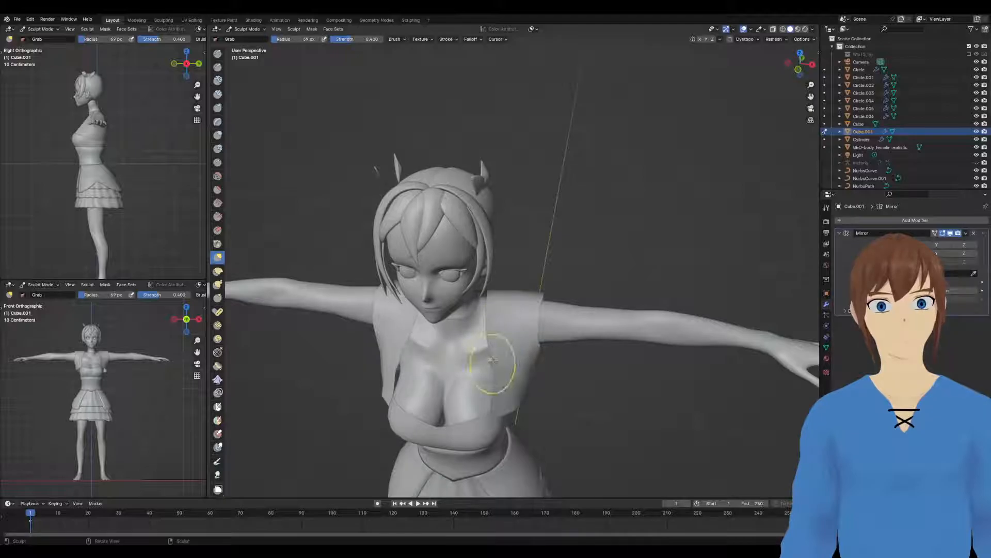
middle_drag(491, 359, 499, 354)
mouse_move(498, 389)
middle_down()
mouse_move(418, 374)
mouse_move(509, 380)
mouse_move(464, 371)
mouse_move(541, 351)
mouse_move(545, 399)
mouse_move(480, 386)
mouse_move(493, 387)
mouse_move(484, 370)
mouse_move(503, 406)
mouse_move(485, 404)
mouse_move(597, 398)
middle_up()
key(f)
click(591, 366)
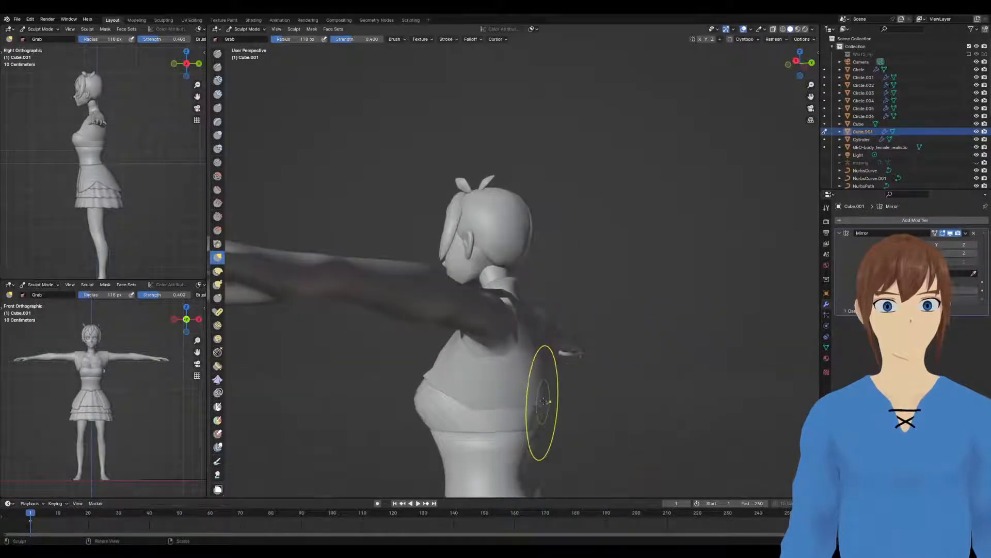
Reshape the garment's shoulder area with a short Grab stroke and return to Object Mode
middle_drag(527, 403, 708, 398)
scroll(555, 347, up, 4)
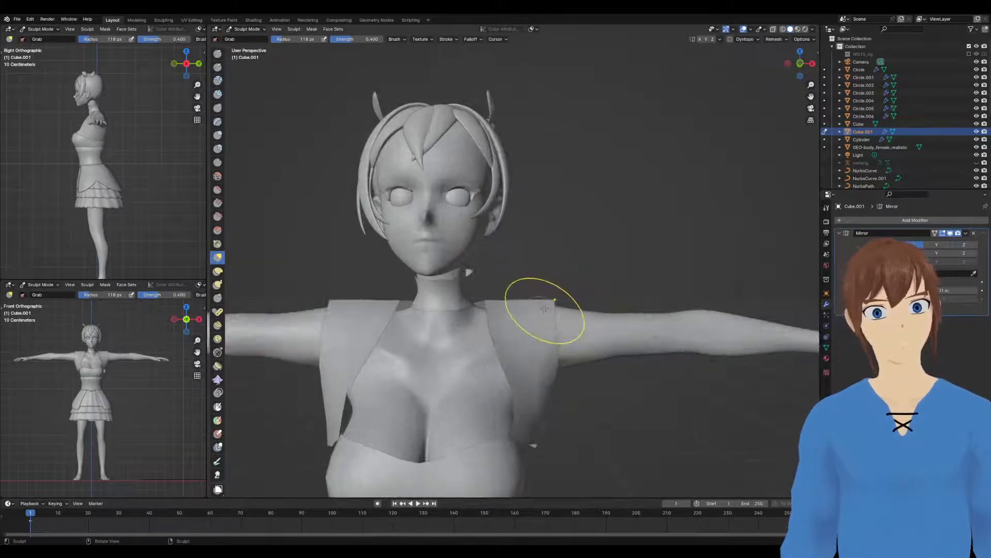
middle_drag(541, 324, 501, 324)
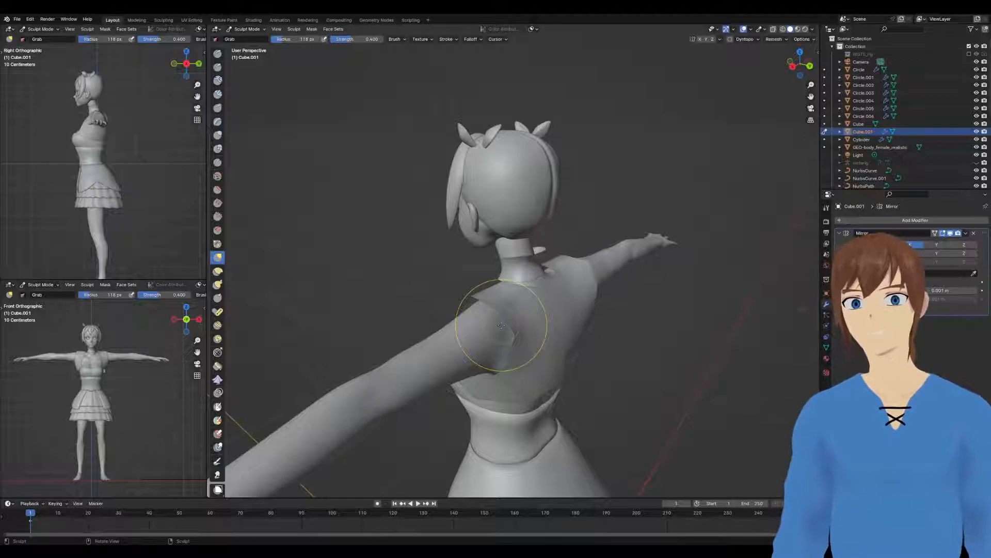
mouse_move(510, 302)
middle_down()
mouse_move(536, 309)
mouse_move(527, 317)
mouse_move(574, 349)
mouse_move(565, 353)
middle_up()
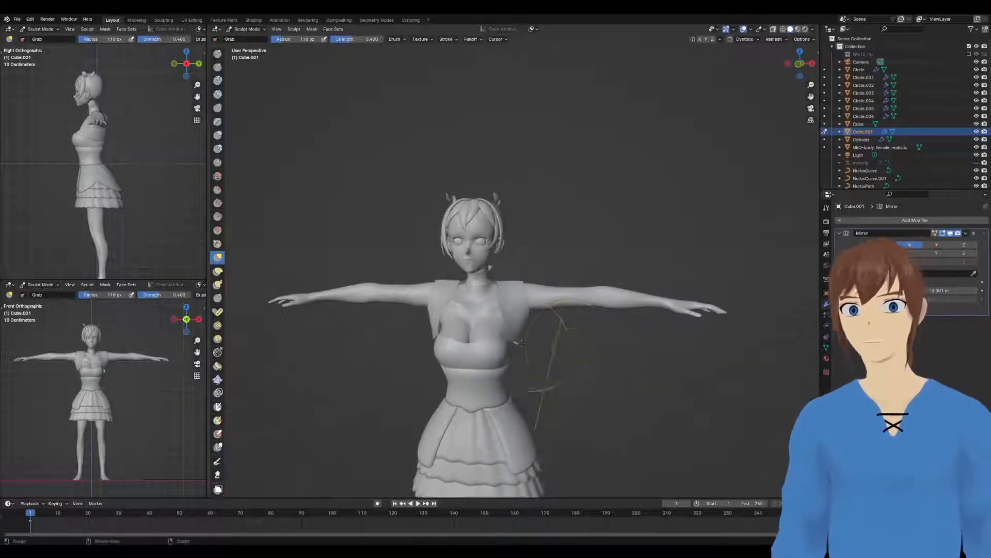
scroll(514, 328, up, 5)
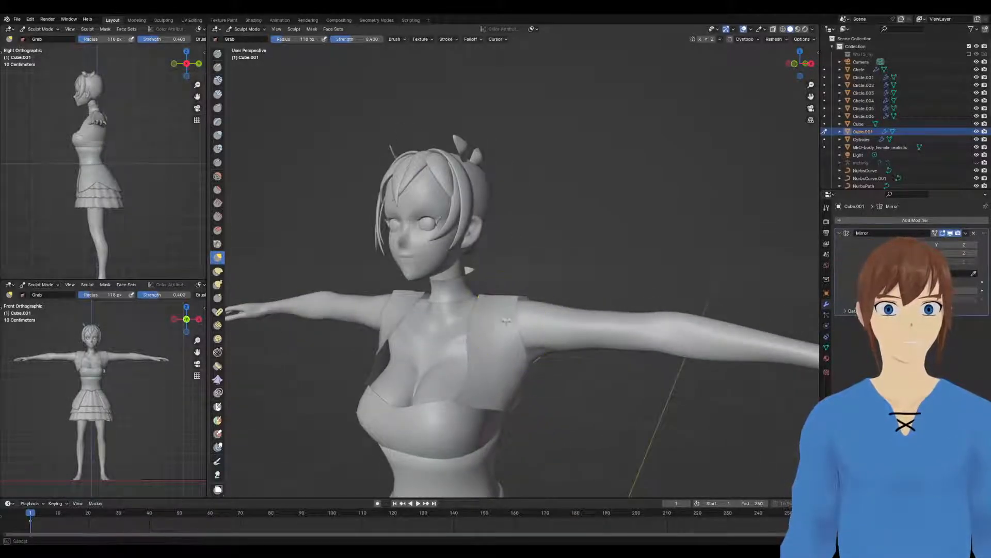
middle_drag(484, 327, 457, 367)
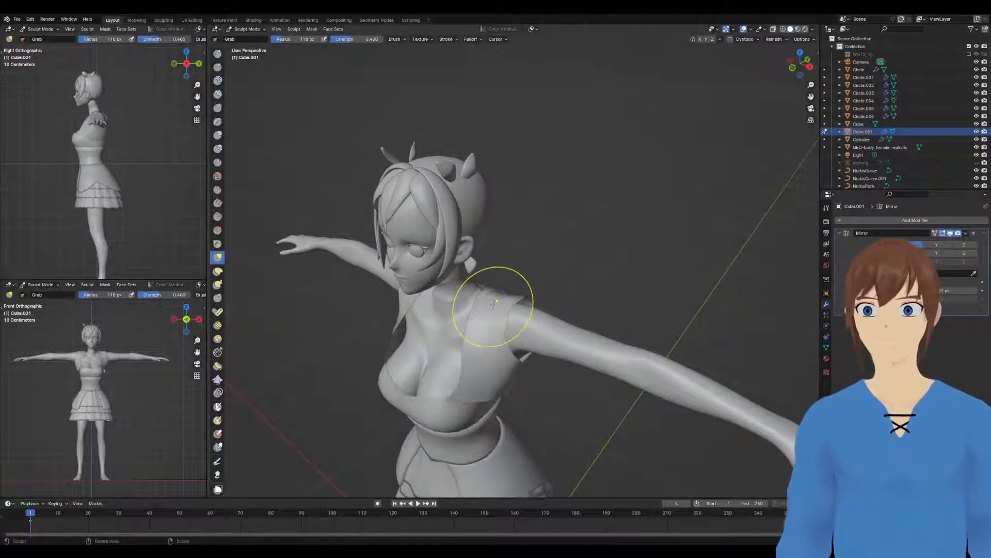
mouse_move(499, 308)
middle_down()
mouse_move(477, 305)
mouse_move(568, 310)
mouse_move(514, 307)
mouse_move(584, 340)
mouse_move(521, 339)
mouse_move(489, 359)
mouse_move(532, 343)
middle_up()
scroll(542, 309, up, 3)
scroll(489, 361, up, 2)
drag(527, 305, 519, 298)
middle_drag(517, 297, 601, 315)
key(ctrl+Tab)
click(489, 318)
click(592, 362)
middle_drag(590, 362, 532, 361)
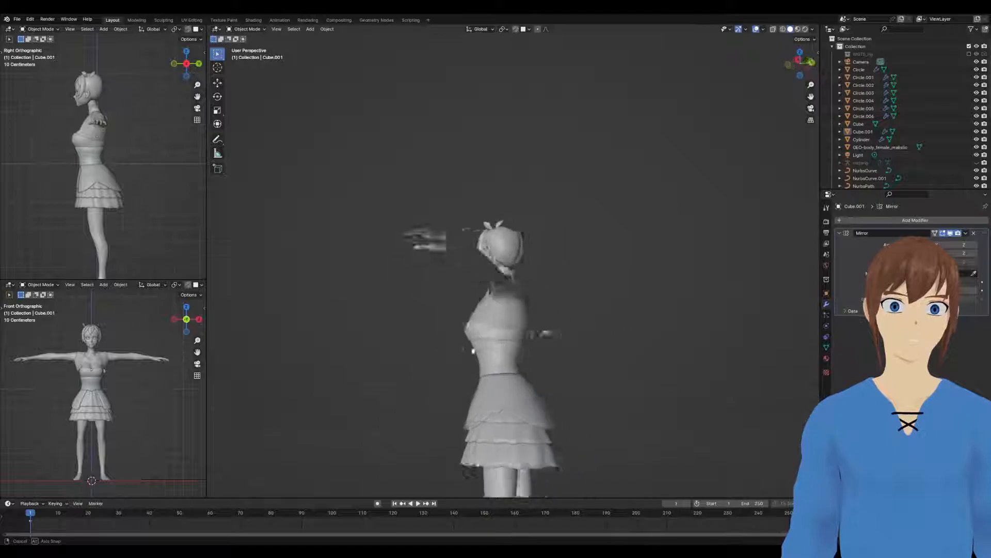
Edit the garment mesh and slide the vertices just above the front hem along their edges
scroll(532, 361, up, 4)
click(502, 372)
key(ctrl+Tab)
middle_drag(514, 394, 477, 409)
click(443, 374)
middle_drag(443, 373, 490, 385)
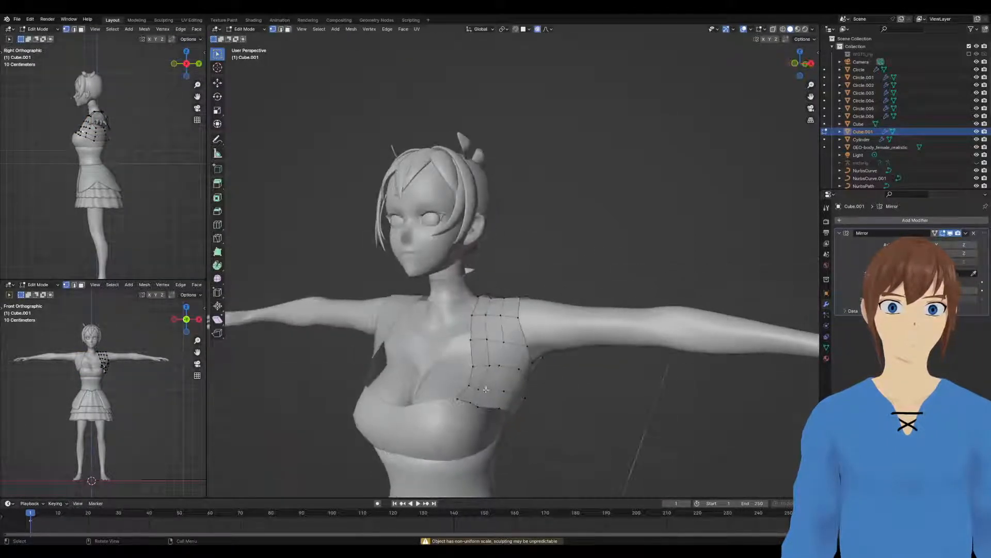
ctrl+click(481, 389)
key(g)
key(g)
click(481, 384)
click(492, 387)
key(g)
key(g)
click(495, 387)
Slide the vertical pair of vertices at the front hem and its neighbouring hem vertex outward toward the side
click(480, 406)
ctrl+click(493, 387)
key(g)
key(g)
click(499, 388)
click(487, 407)
key(g)
key(g)
click(491, 407)
middle_drag(502, 409, 480, 391)
Slide the next hem-side vertex pair toward the armpit and the vertex beside it back toward the chest
click(472, 389)
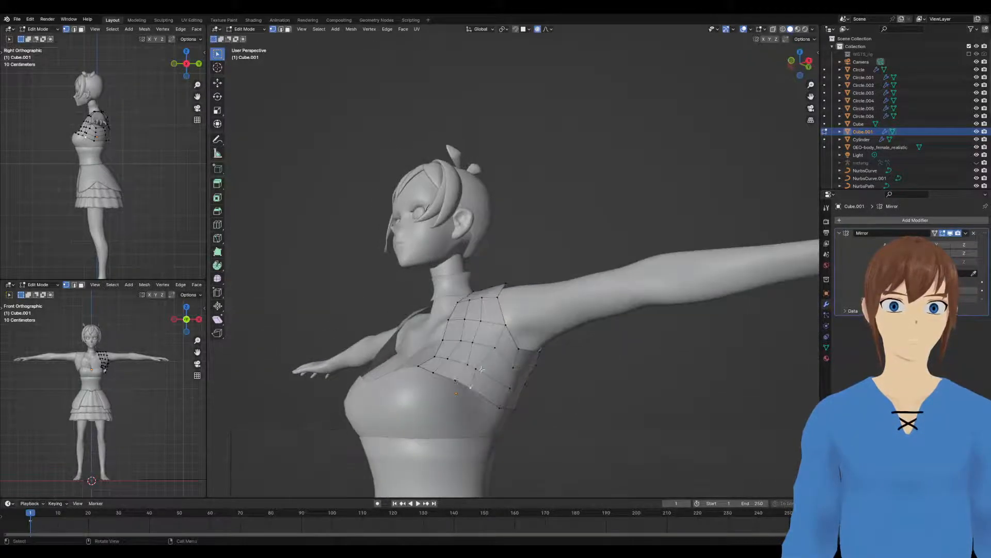
ctrl+click(476, 370)
key(g)
key(g)
click(489, 375)
click(468, 364)
key(g)
key(g)
click(465, 364)
middle_drag(465, 365, 377, 372)
Move the two lower side hem vertices to fit the body and return to Object Mode
click(466, 389)
middle_drag(469, 389, 402, 390)
key(g)
click(444, 387)
click(519, 406)
key(g)
click(514, 405)
middle_drag(514, 406, 571, 405)
middle_drag(413, 405, 590, 410)
key(Tab)
click(600, 409)
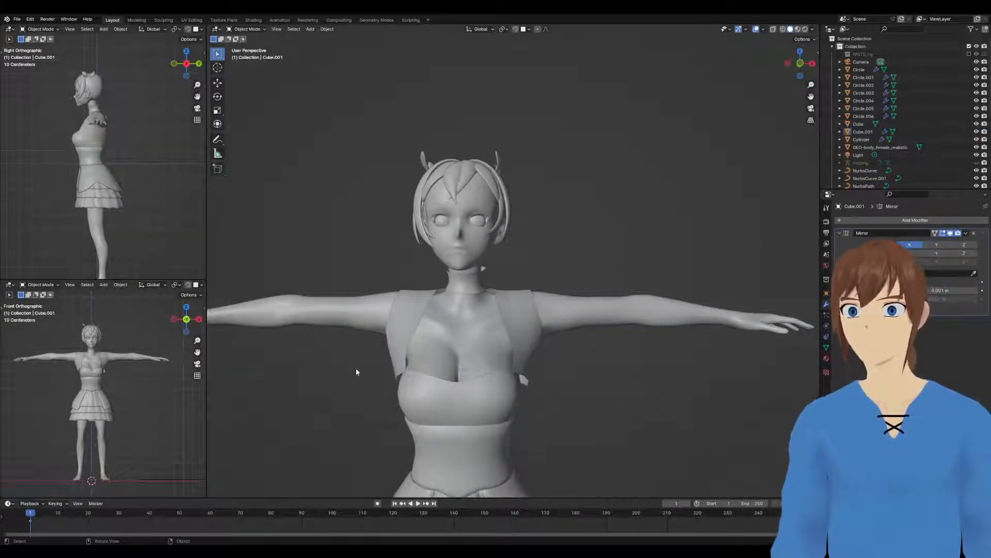
Edit the garment mesh and extrude its armhole edge outward onto the shoulder, scaling and repositioning the new edge
key(ctrl+Tab)
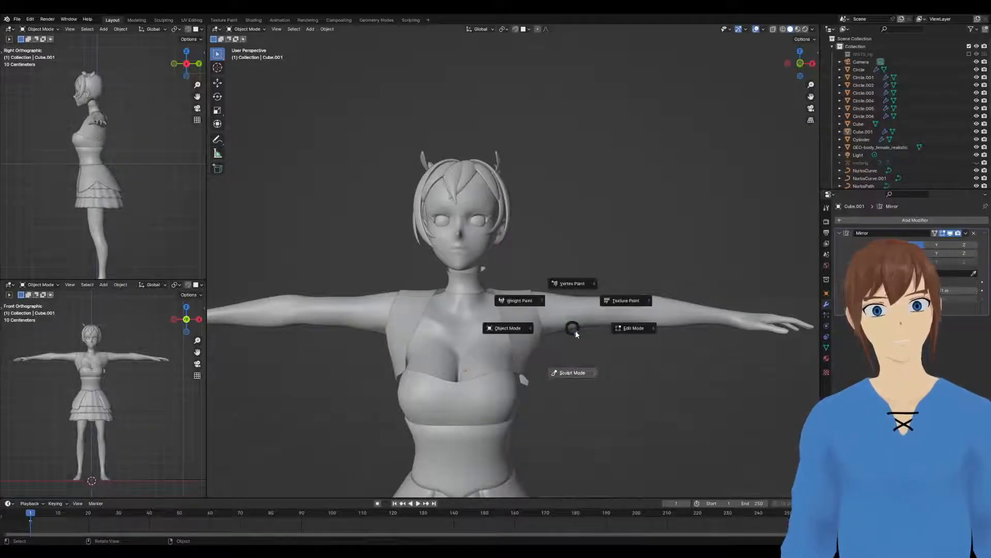
click(631, 328)
middle_drag(631, 328, 533, 307)
key(e)
click(607, 332)
key(s)
click(551, 323)
key(g)
click(577, 334)
Scale the extruded armhole edge along the Z axis and move it vertically to fit around the shoulder
key(s)
key(z)
click(611, 325)
key(g)
key(z)
click(609, 330)
Move the vertices along the extruded armhole edge to follow the shape of the arm
key(g)
click(537, 340)
key(g)
click(542, 329)
click(541, 329)
key(g)
click(539, 316)
Reposition the remaining armhole vertices around the armpit and front shoulder with proportional editing
click(509, 326)
key(g)
click(514, 328)
click(502, 337)
shift+click(500, 323)
key(g)
click(503, 321)
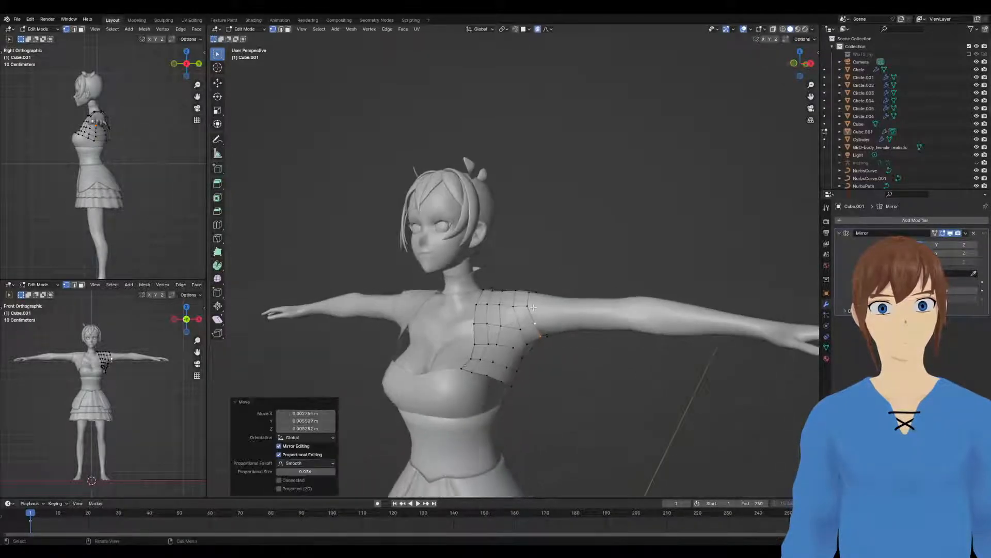
click(533, 308)
key(g)
click(529, 307)
Extrude the armhole edge loop outward to start the sleeve and scale the new end along the X axis
middle_drag(529, 308, 576, 306)
click(535, 299)
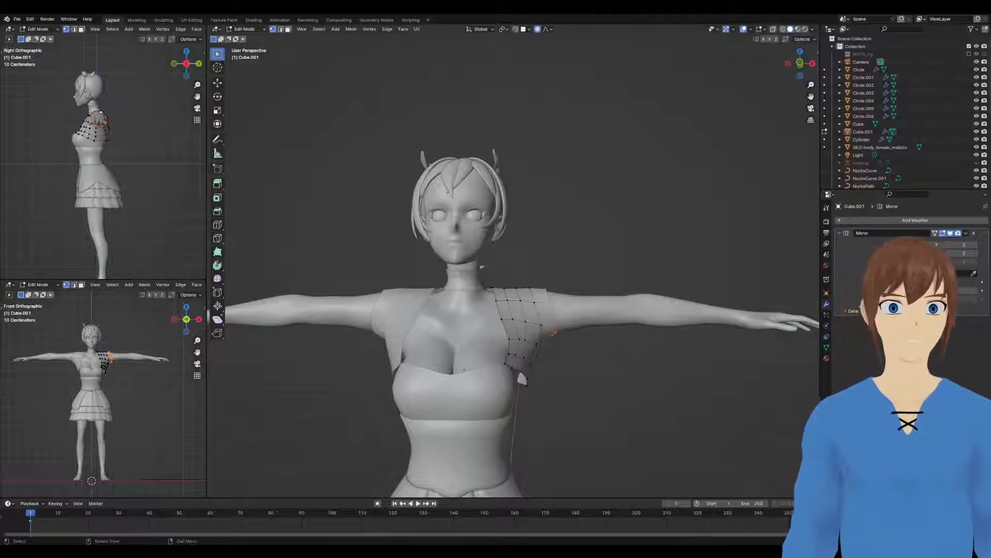
shift+middle_drag(584, 326, 464, 303)
key(e)
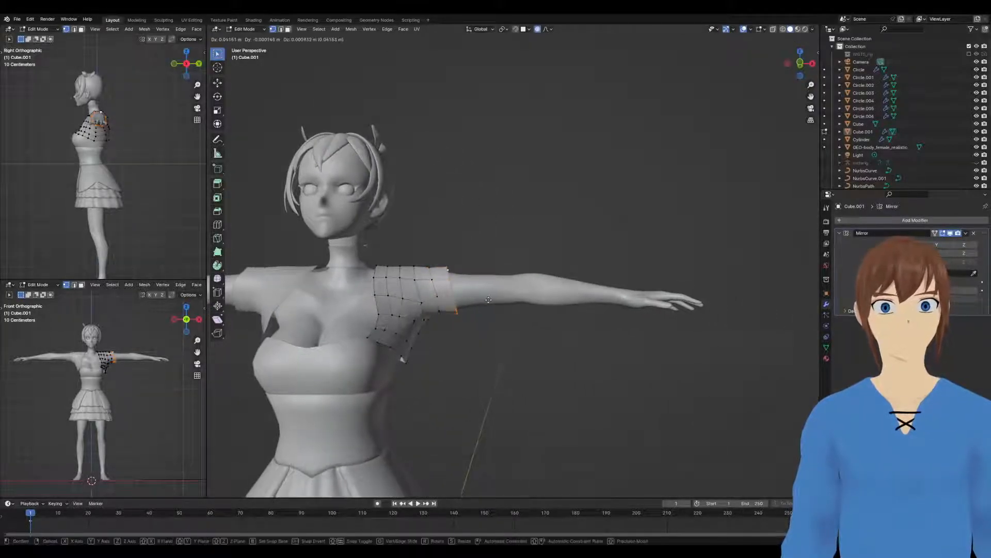
click(497, 301)
key(s)
key(y)
key(x)
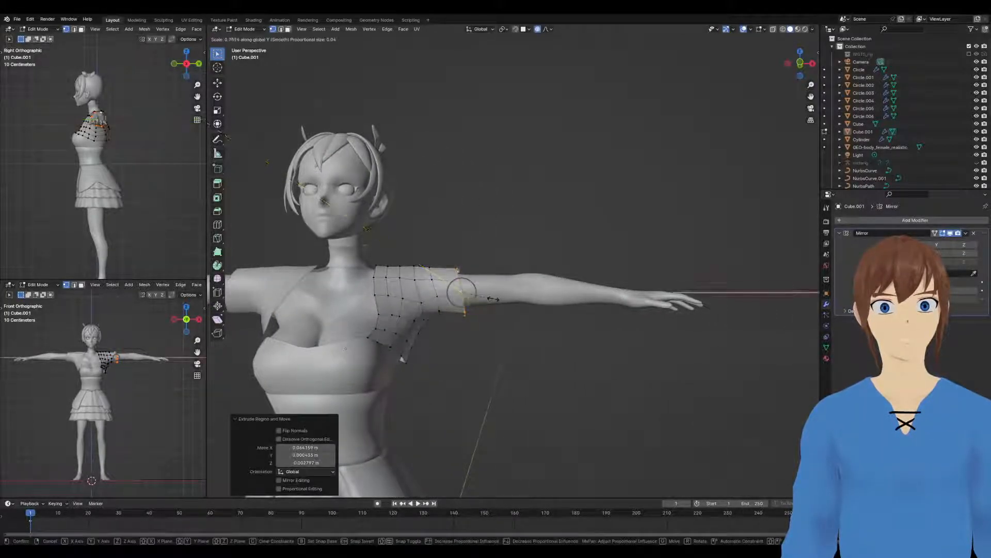
click(465, 295)
Move the sleeve's end loop to fit the arm and extrude another section along the upper arm
middle_drag(466, 295, 381, 341)
scroll(457, 331, up, 2)
key(g)
click(457, 323)
key(e)
click(527, 311)
scroll(525, 326, down, 3)
Shift two parts of the upper sleeve along the Y axis to fit around the arm
click(554, 285)
middle_drag(554, 285, 560, 324)
key(g)
key(y)
click(558, 319)
click(567, 267)
key(g)
key(y)
click(538, 297)
middle_drag(534, 297, 628, 298)
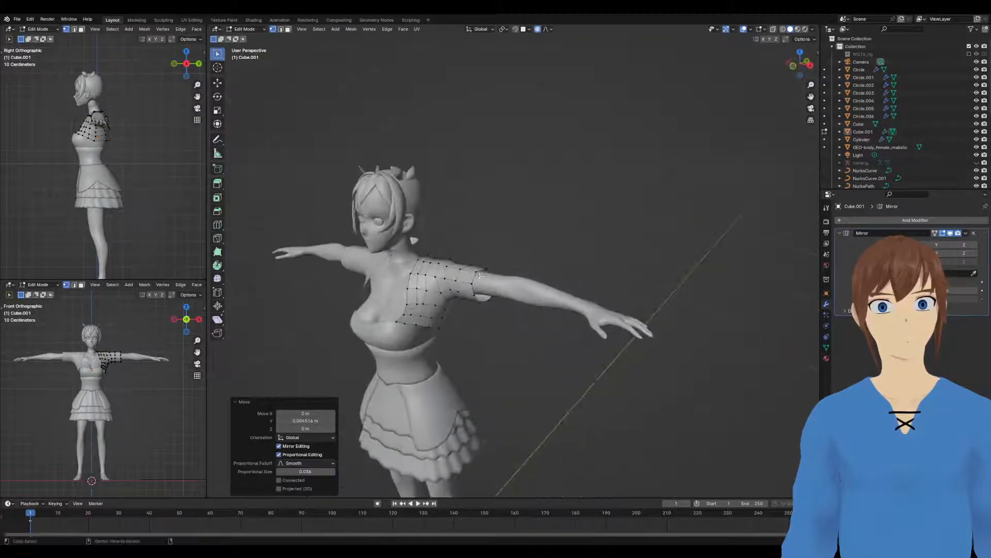
Extrude the sleeve opening about 0.057 m toward the elbow and shift it along Y with a proportional size of about 0.18
alt+click(486, 290)
mouse_move(487, 293)
middle_down()
mouse_move(512, 275)
mouse_move(492, 287)
middle_up()
key(e)
click(537, 273)
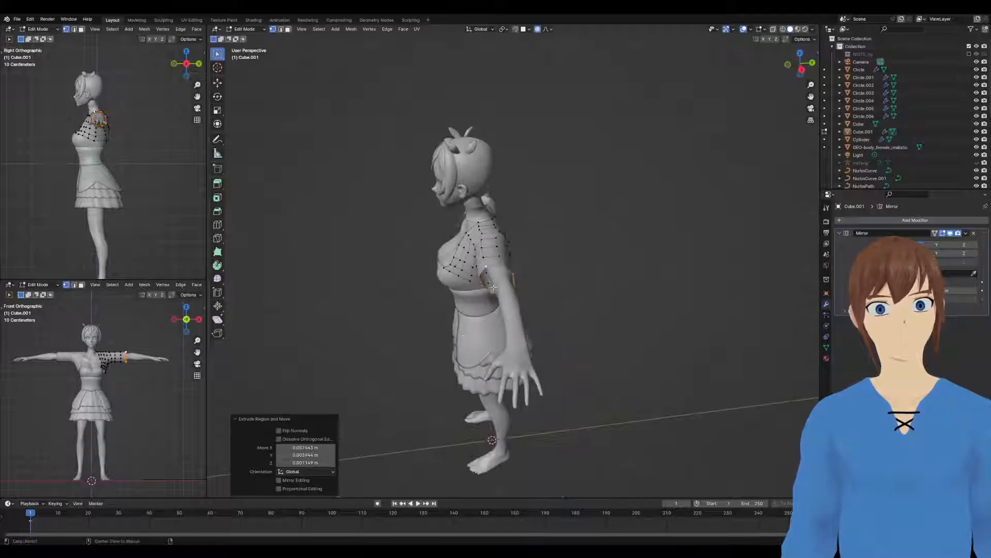
key(g)
key(x)
key(y)
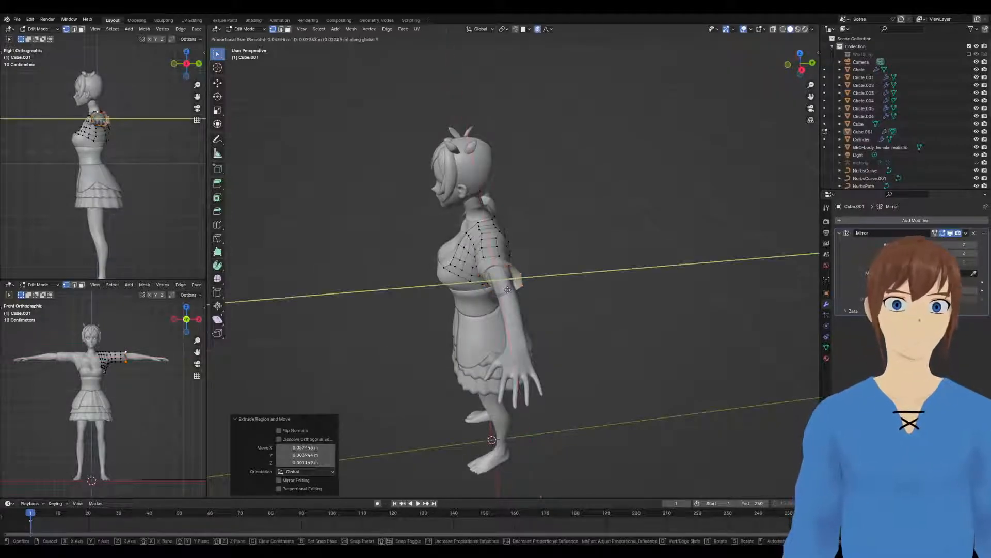
scroll(505, 292, down, 3)
scroll(505, 292, down, 3)
click(505, 293)
middle_drag(505, 292, 525, 298)
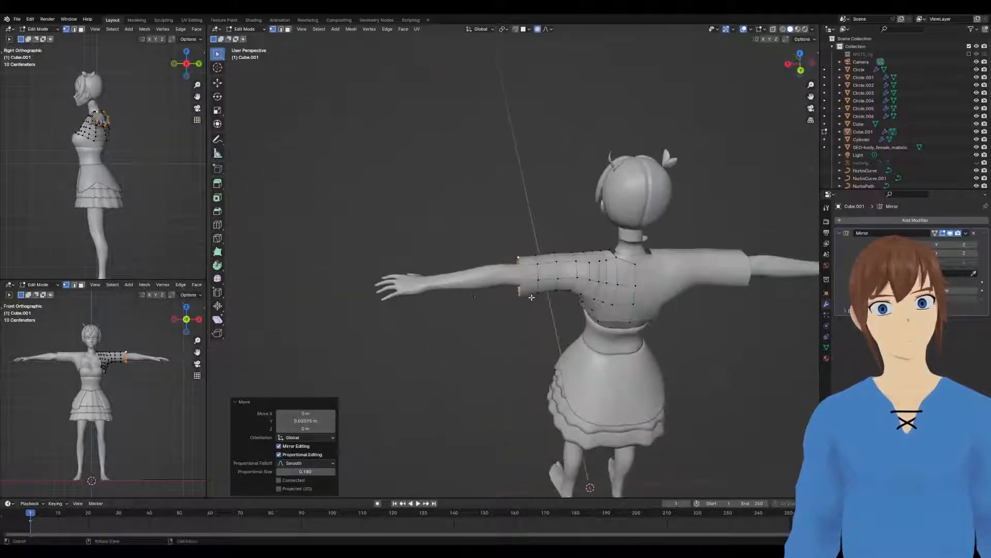
Shift the upper sleeve's middle edge loop about 0.0096 m along Y with proportional editing
key(g)
key(y)
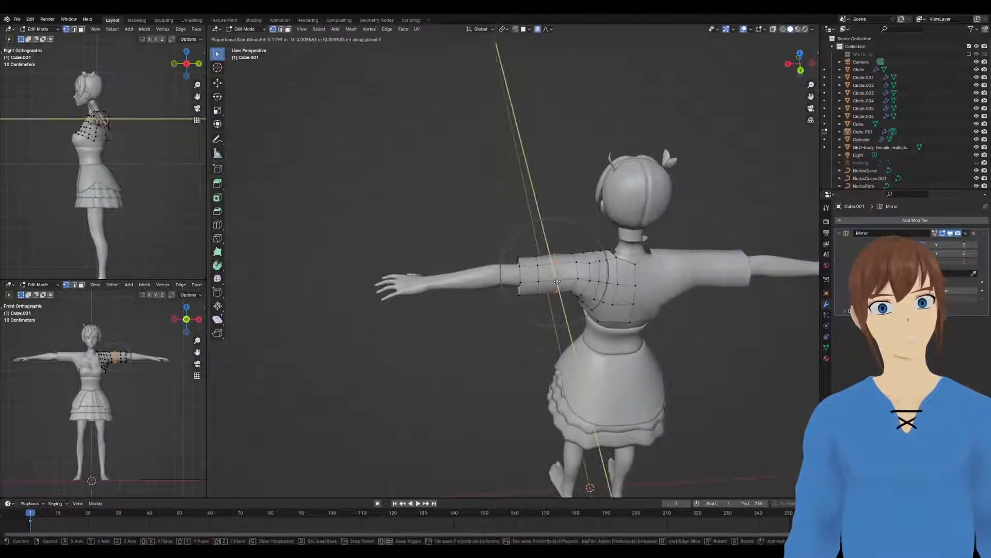
click(557, 281)
middle_drag(557, 281, 559, 320)
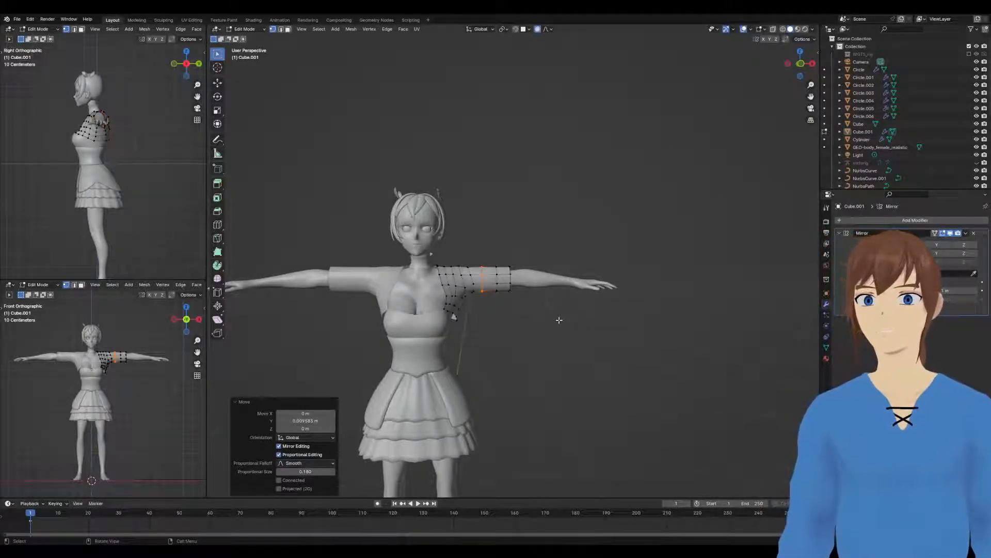
middle_drag(529, 296, 544, 314)
Extend the sleeve's open edge loop past the elbow, scale it, and shift it along the Y axis
alt+click(511, 279)
scroll(532, 297, down, 1)
scroll(537, 305, down, 3)
scroll(547, 310, up, 6)
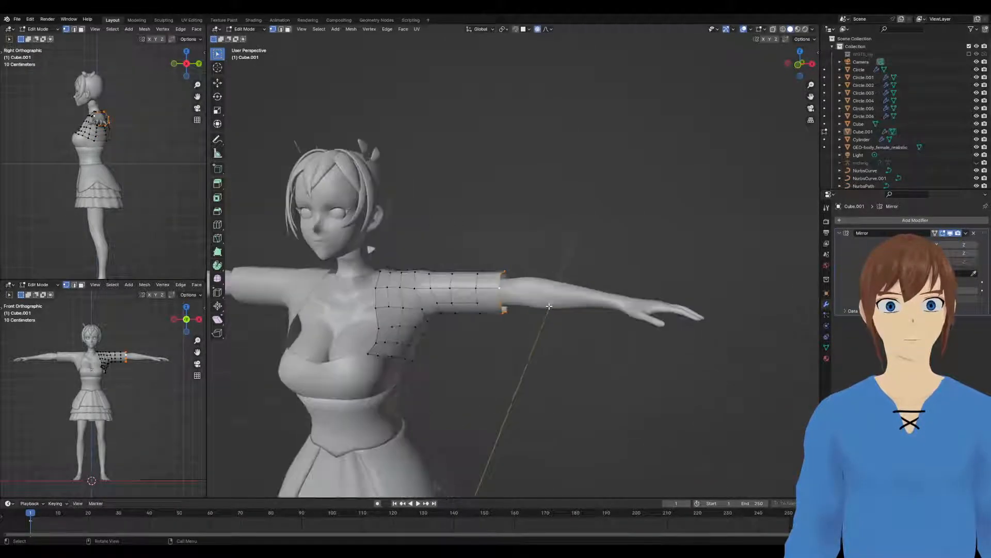
key(g)
mouse_move(585, 301)
middle_down()
mouse_move(490, 308)
mouse_move(575, 316)
mouse_move(450, 321)
mouse_move(646, 325)
mouse_move(619, 325)
mouse_move(629, 328)
middle_up()
key(s)
click(576, 317)
key(g)
key(y)
click(489, 325)
Extend the sleeve end farther down the forearm along X and lower it about 0.006 m
key(g)
key(y)
key(x)
click(613, 323)
key(g)
key(z)
click(642, 322)
Extrude the sleeve end along X toward the wrist, lower it about 0.007 m, and scale the opening
key(g)
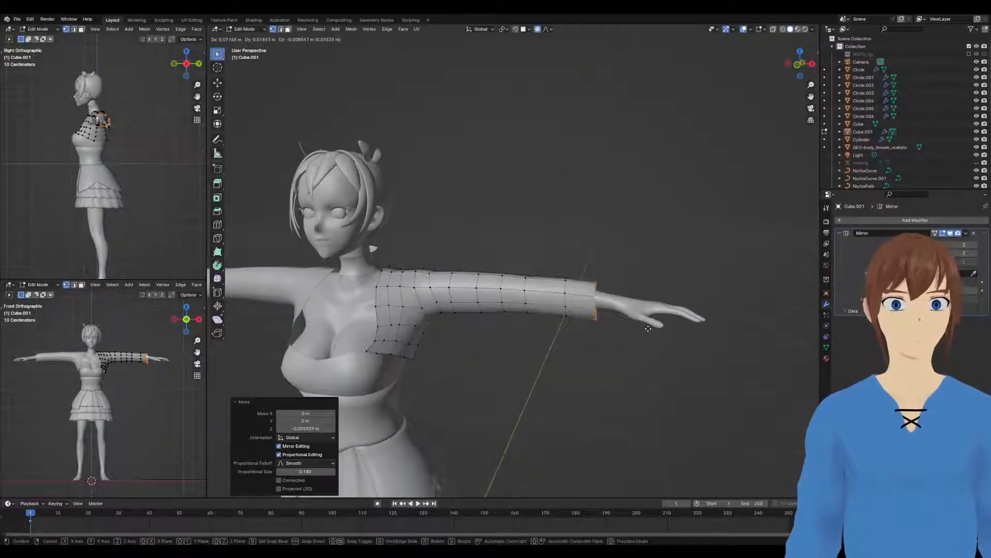
key(x)
click(648, 327)
middle_drag(648, 327, 709, 323)
key(g)
key(z)
click(595, 323)
key(s)
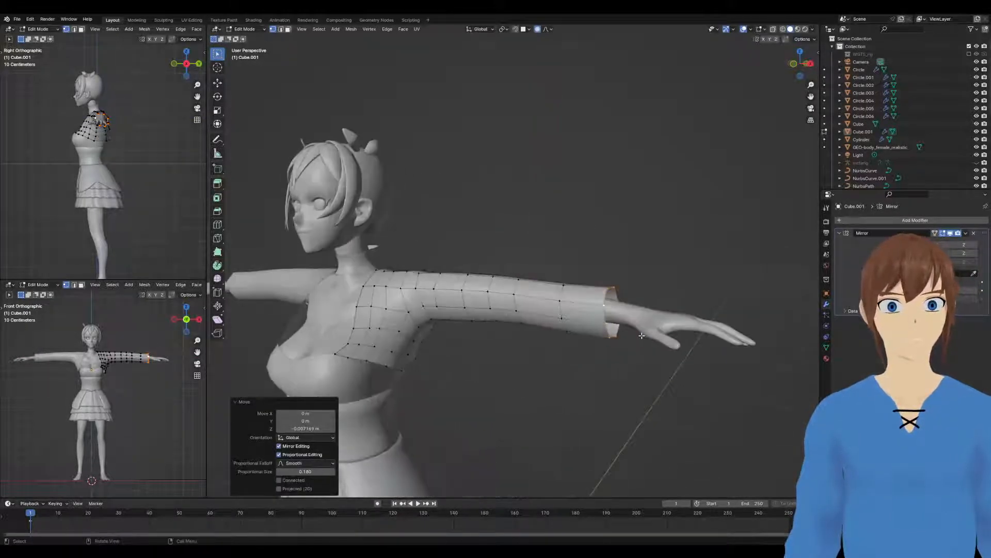
click(605, 307)
Add one centred loop cut around the forearm part of the sleeve and scale the sleeve up slightly there
middle_drag(605, 306, 475, 324)
click(476, 284)
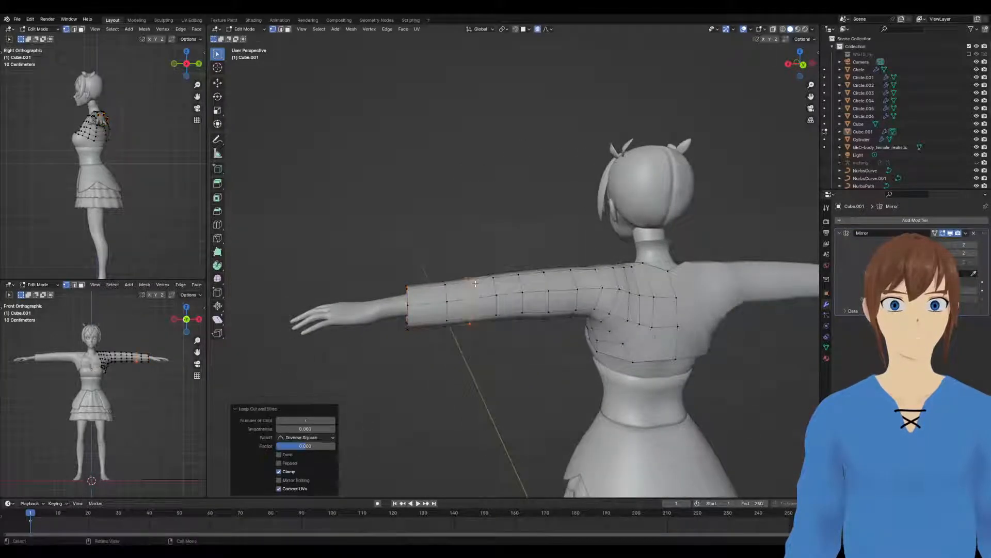
middle_drag(477, 283, 491, 309)
key(s)
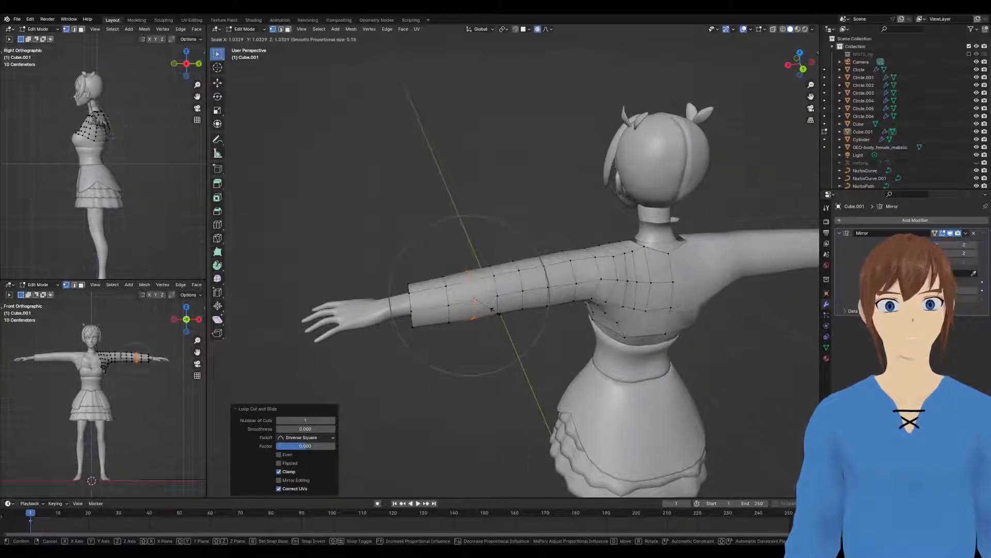
click(513, 290)
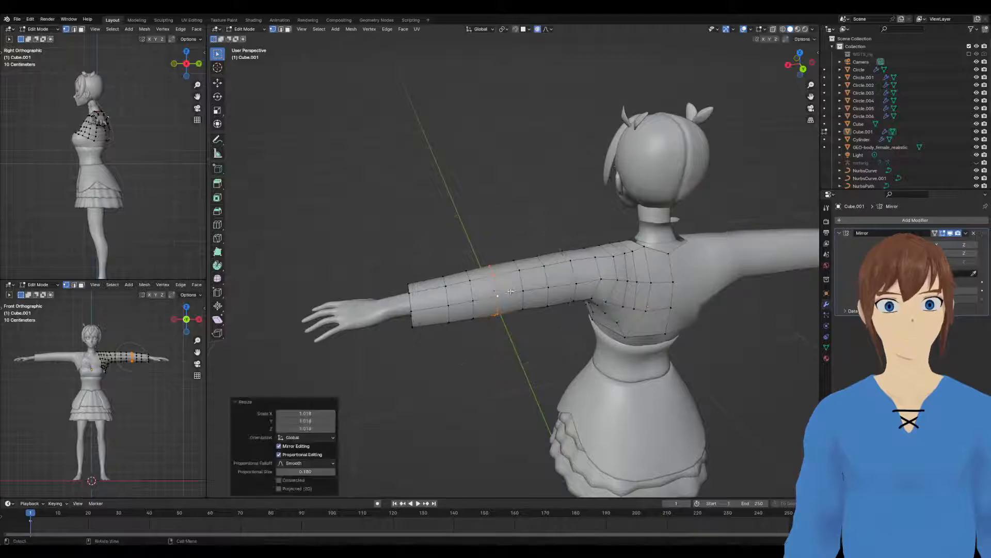
Move the sleeve's open end loop vertically and scale it to fit the lower forearm
middle_drag(514, 290, 525, 315)
alt+click(448, 329)
middle_drag(448, 329, 541, 354)
key(g)
key(z)
click(504, 298)
key(s)
click(553, 367)
Extend the sleeve end with a short section to the wrist, scale its opening, and shift it along the Y axis
key(g)
click(536, 347)
key(s)
click(493, 357)
key(g)
key(y)
click(490, 362)
scroll(542, 353, up, 2)
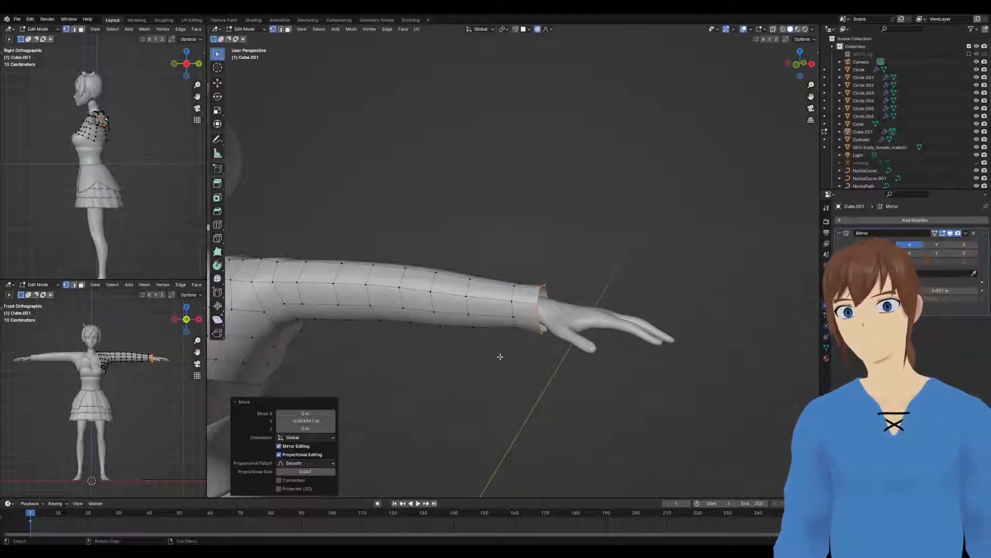
scroll(538, 343, down, 4)
mouse_move(531, 347)
middle_down()
mouse_move(509, 354)
mouse_move(528, 351)
middle_up()
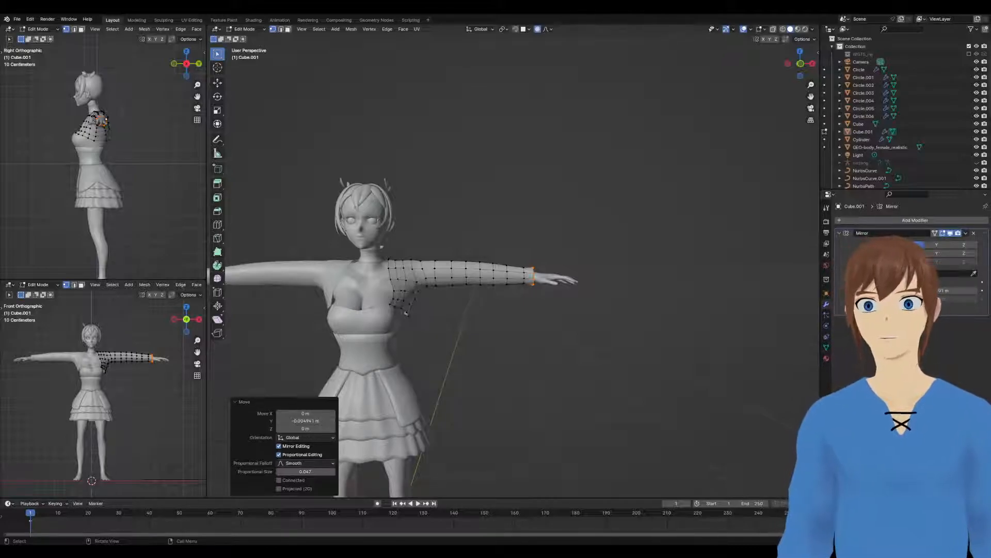
Select the path of vertices on the garment's upper back and slide them along their edges
scroll(406, 313, down, 2)
scroll(434, 313, up, 3)
shift+middle_drag(458, 312, 517, 334)
click(541, 322)
ctrl+click(548, 292)
key(g)
key(g)
click(558, 296)
Slide the back collar vertex beside the neck along its edge and move the neighbouring collar vertex to fit
click(551, 265)
key(g)
key(g)
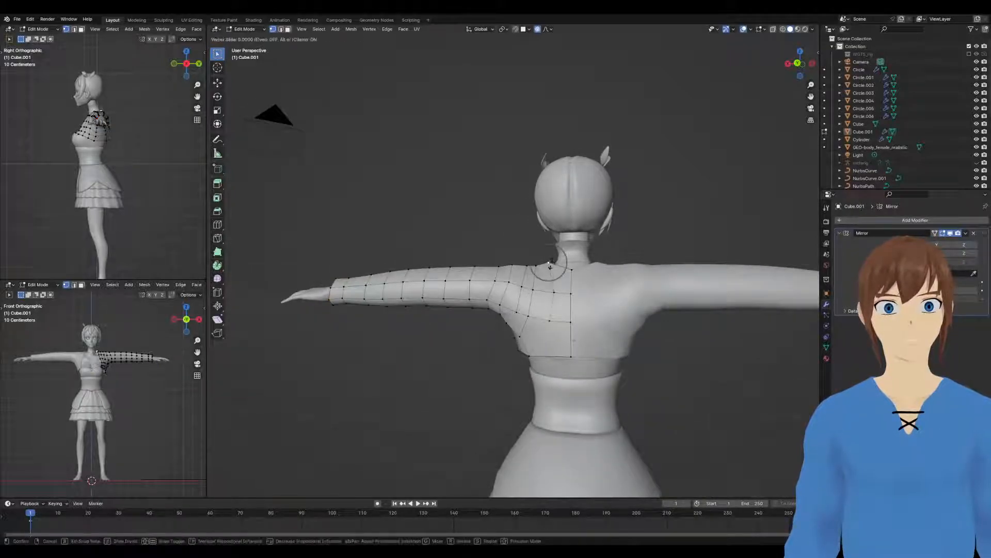
click(550, 267)
middle_drag(552, 271, 497, 319)
click(609, 274)
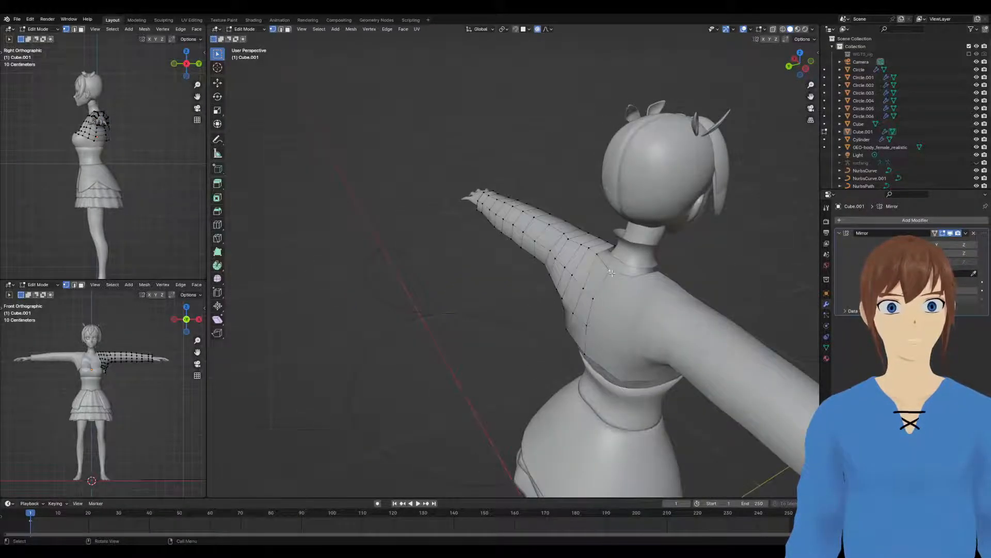
key(g)
click(611, 271)
middle_drag(610, 271, 500, 303)
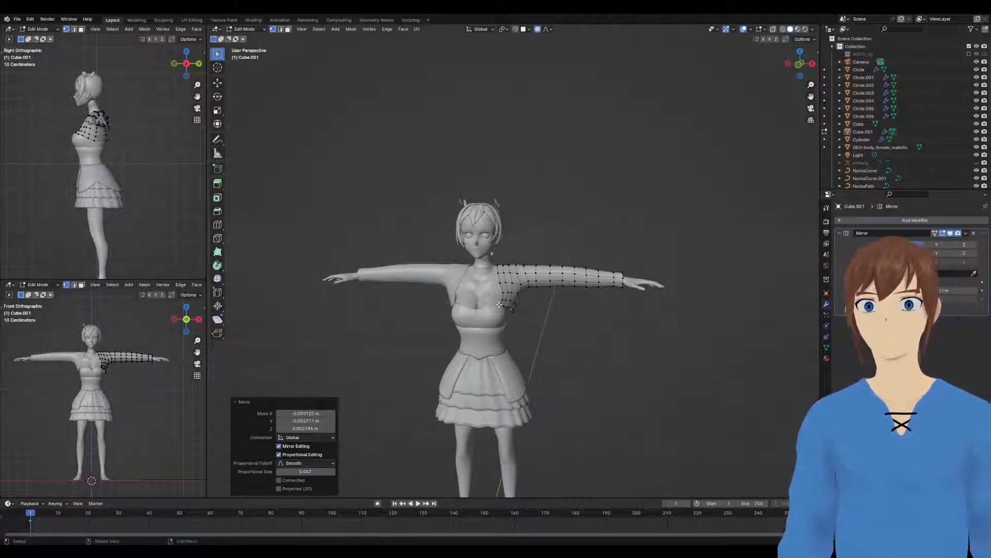
Add an edge loop near the wrist end of the garment's sleeve and scale it to fit the forearm
mouse_move(592, 290)
middle_down()
mouse_move(602, 289)
mouse_move(545, 301)
mouse_move(582, 299)
middle_up()
scroll(598, 315, down, 2)
scroll(598, 316, up, 1)
scroll(592, 299, up, 3)
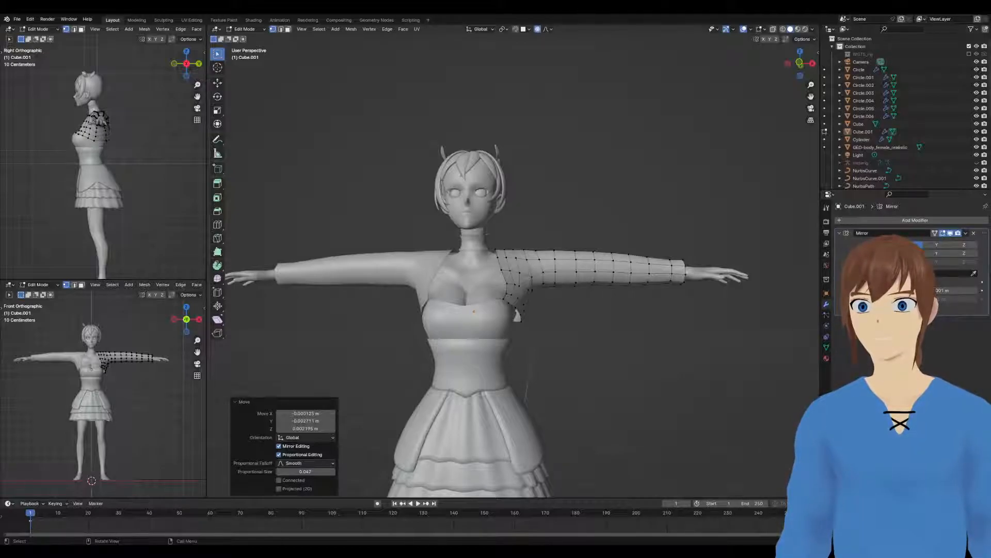
shift+middle_drag(521, 324, 405, 326)
scroll(436, 323, up, 3)
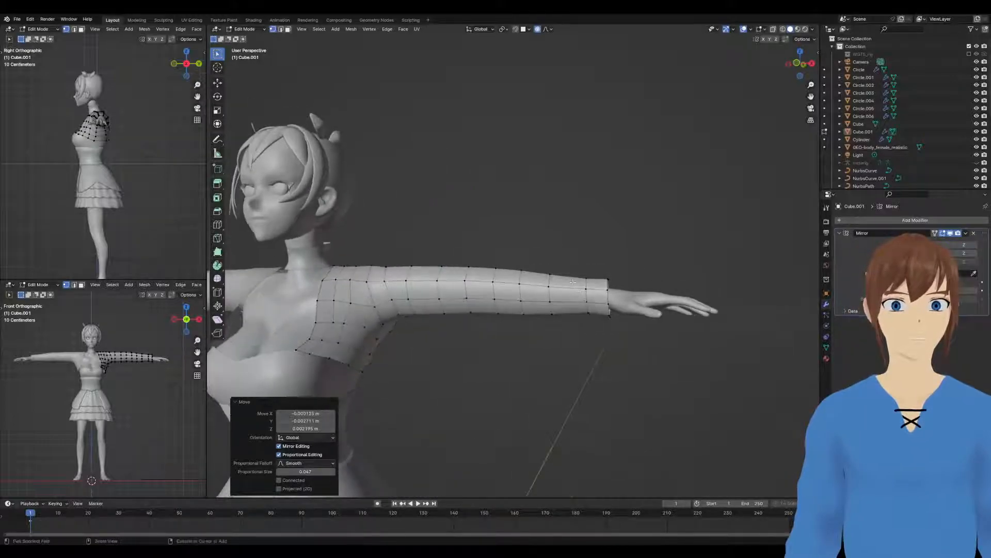
click(572, 281)
click(577, 282)
key(s)
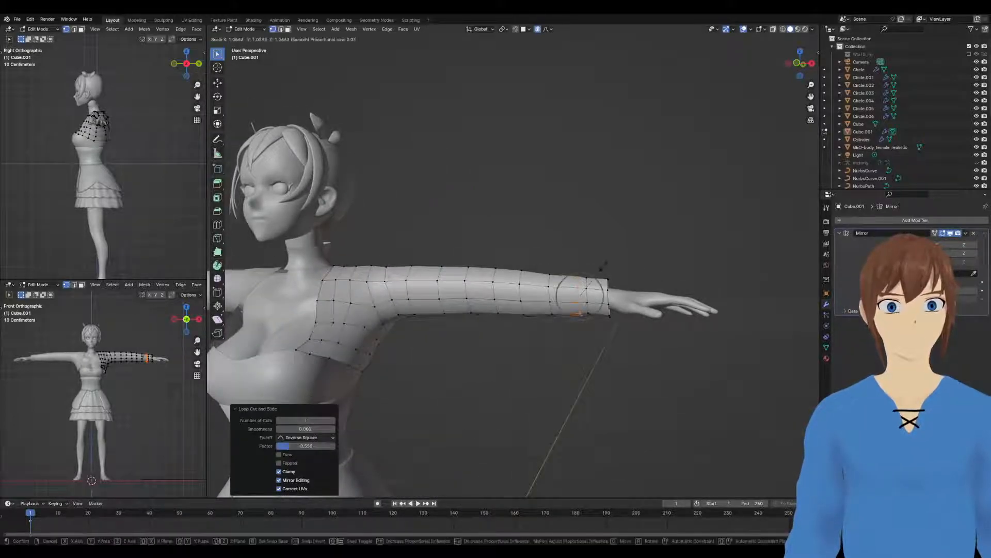
click(608, 262)
middle_drag(608, 261, 578, 330)
key(s)
click(572, 288)
Move the new sleeve loop along the X axis and rescale it to shape the cuff
key(g)
key(y)
key(x)
click(602, 269)
key(s)
click(394, 280)
key(Tab)
scroll(585, 320, down, 2)
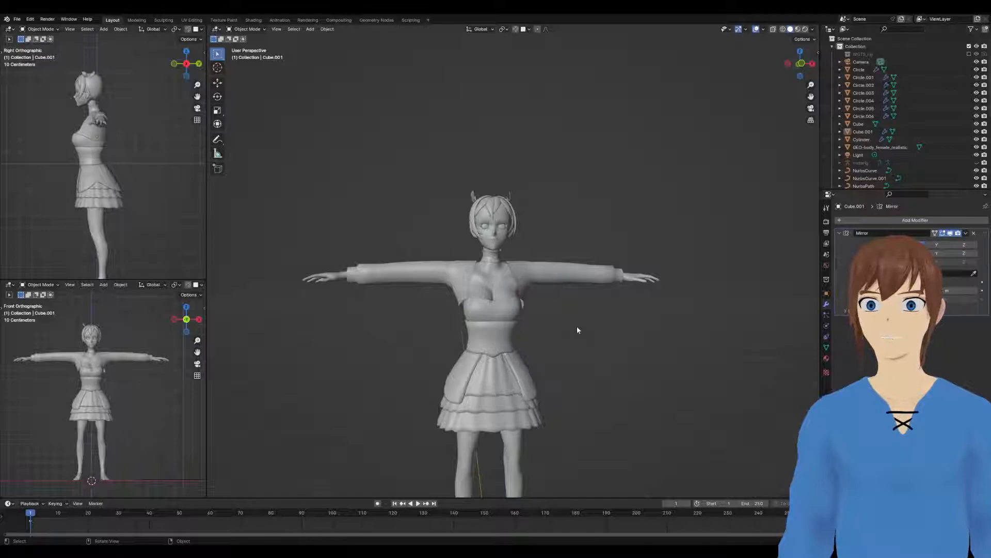
Add a level 2 Subdivision modifier to the garment and return it to Edit Mode
middle_drag(578, 329, 535, 326)
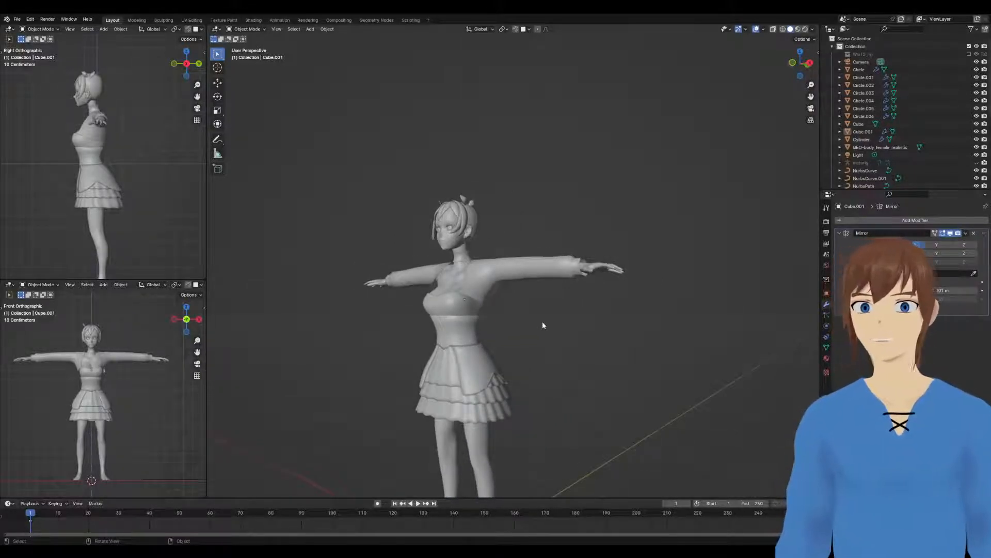
middle_drag(534, 346, 555, 312)
click(531, 282)
key(ctrl+2)
key(Tab)
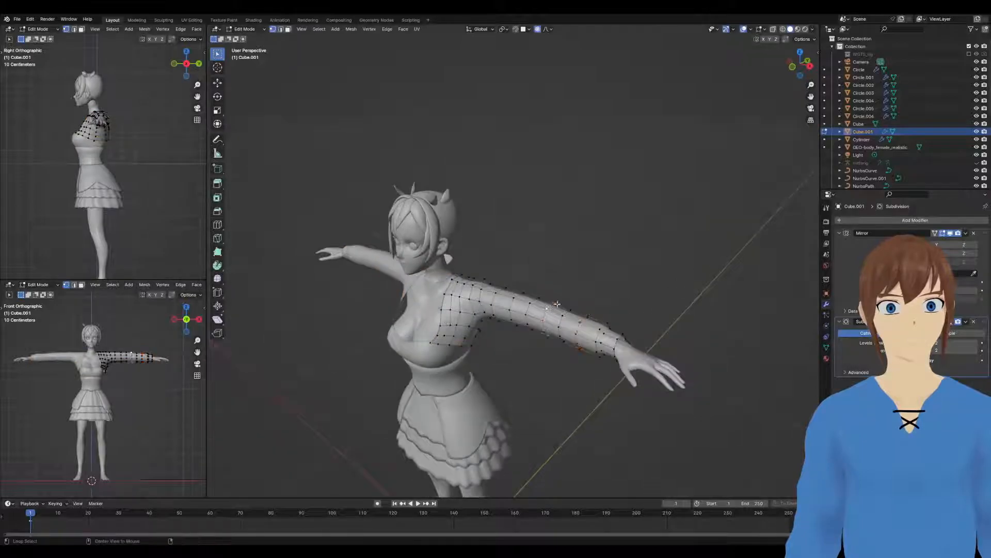
Move the vertex on the upper side of the mid-sleeve along the Z axis with proportional editing
middle_drag(549, 310, 606, 294)
click(576, 287)
key(g)
key(z)
click(582, 299)
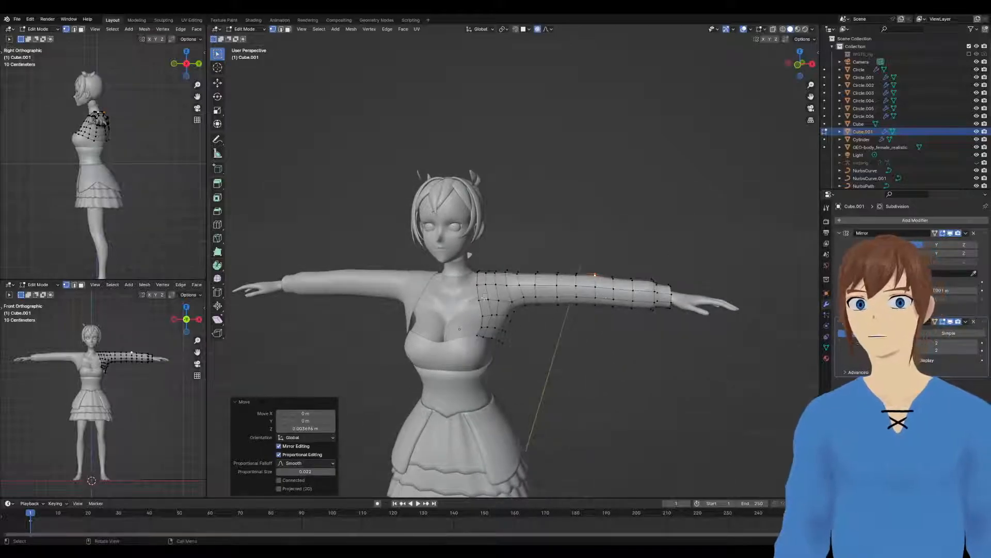
middle_drag(459, 328, 434, 330)
key(Tab)
click(585, 340)
Reposition the garment's shoulder vertices over the body, keeping the last moves within the horizontal XY plane
scroll(543, 340, up, 3)
click(483, 336)
key(Tab)
middle_drag(558, 338, 520, 402)
scroll(525, 339, up, 1)
click(515, 340)
key(g)
click(519, 342)
key(g)
key(shift+z)
click(512, 358)
click(523, 342)
key(g)
key(shift+z)
click(524, 342)
key(Tab)
click(560, 354)
Reselect the garment, move a shoulder vertex in Edit Mode to fit the body, and return to Object Mode
scroll(562, 374, down, 3)
scroll(520, 401, up, 2)
scroll(520, 401, up, 4)
click(504, 334)
key(Tab)
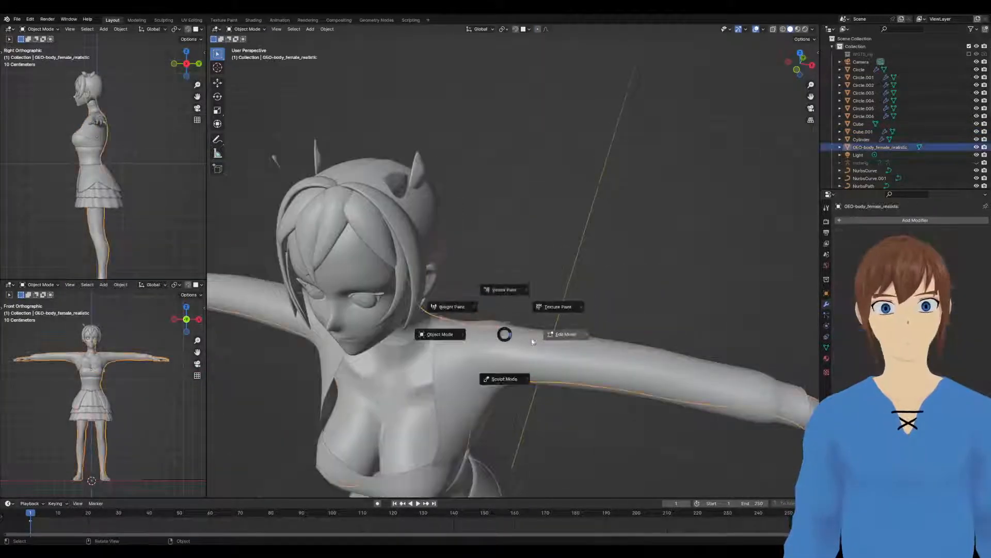
key(Tab)
click(490, 329)
key(ctrl+Tab)
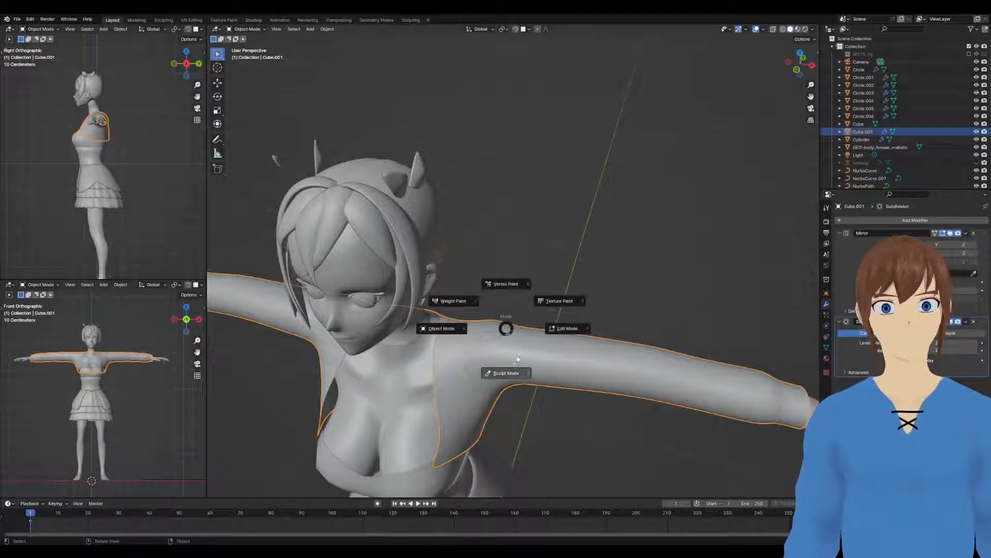
click(556, 345)
middle_drag(497, 317, 524, 305)
key(g)
click(407, 312)
scroll(523, 305, down, 2)
click(526, 293)
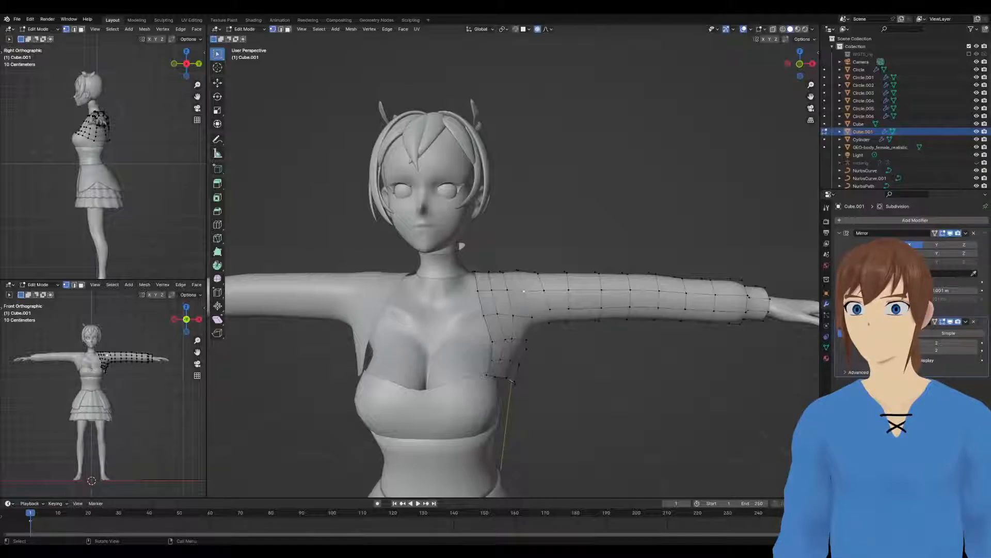
scroll(405, 203, down, 2)
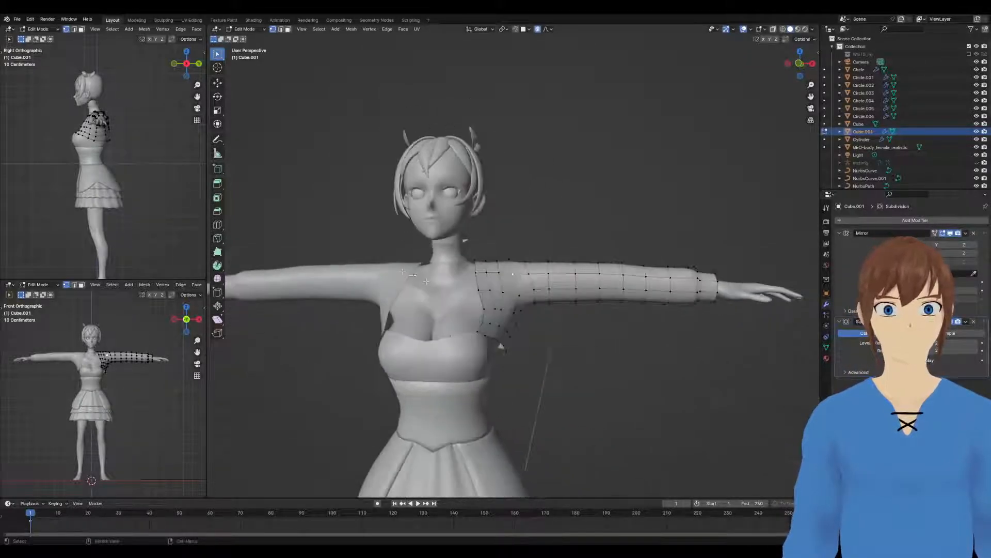
key(Tab)
click(355, 194)
middle_drag(355, 193, 370, 217)
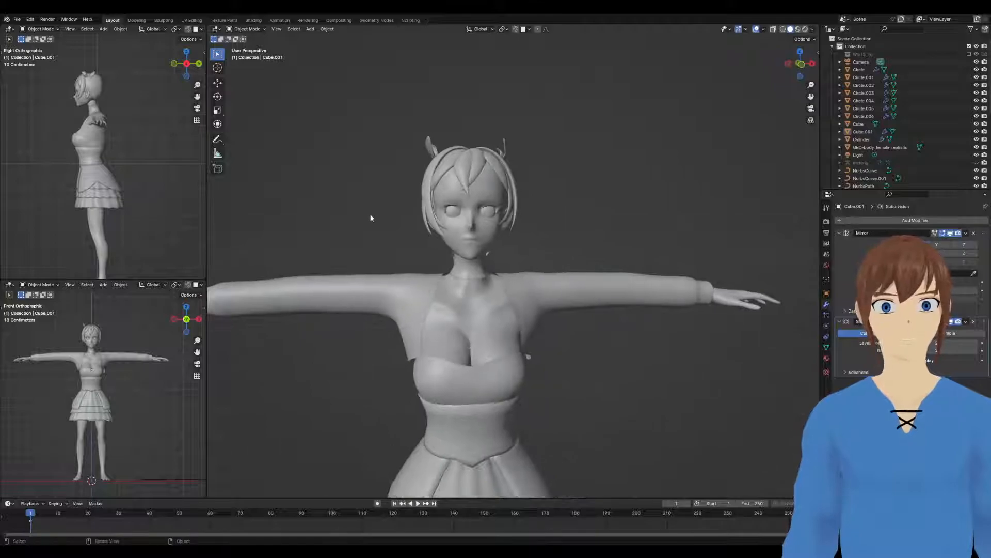
click(218, 139)
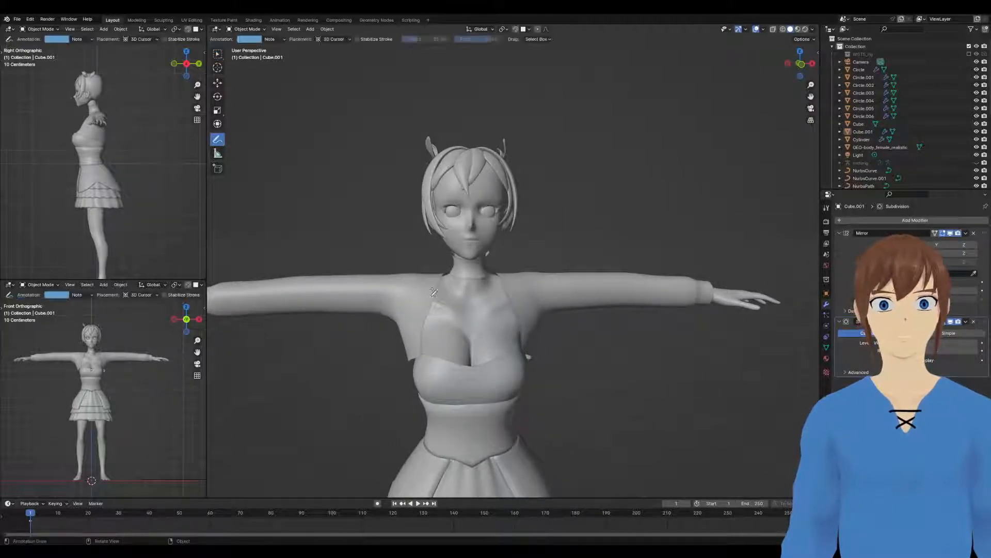
scroll(519, 297, down, 3)
middle_drag(518, 297, 433, 239)
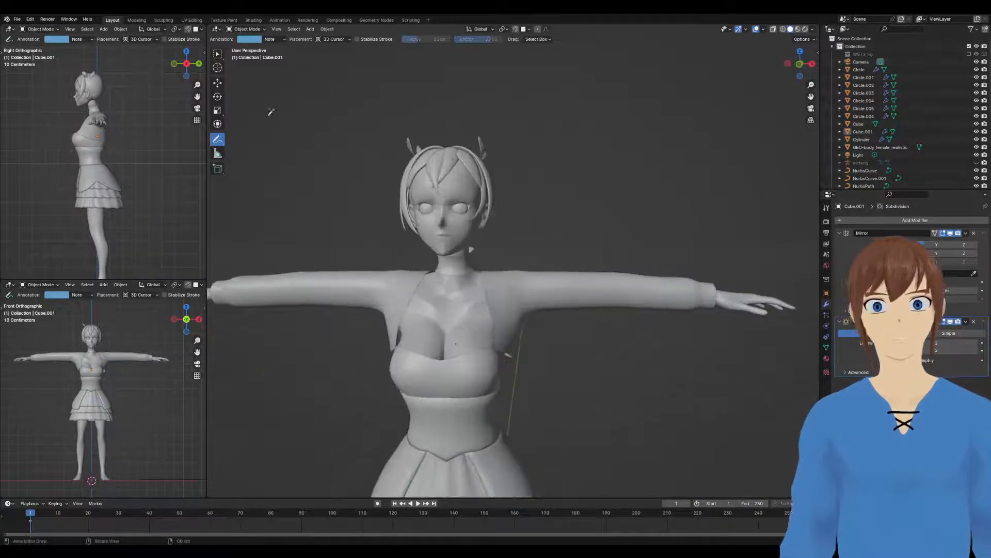
click(217, 53)
mouse_move(369, 231)
middle_down()
mouse_move(365, 216)
mouse_move(321, 232)
mouse_move(400, 243)
mouse_move(382, 241)
middle_up()
scroll(351, 218, down, 5)
scroll(377, 236, up, 3)
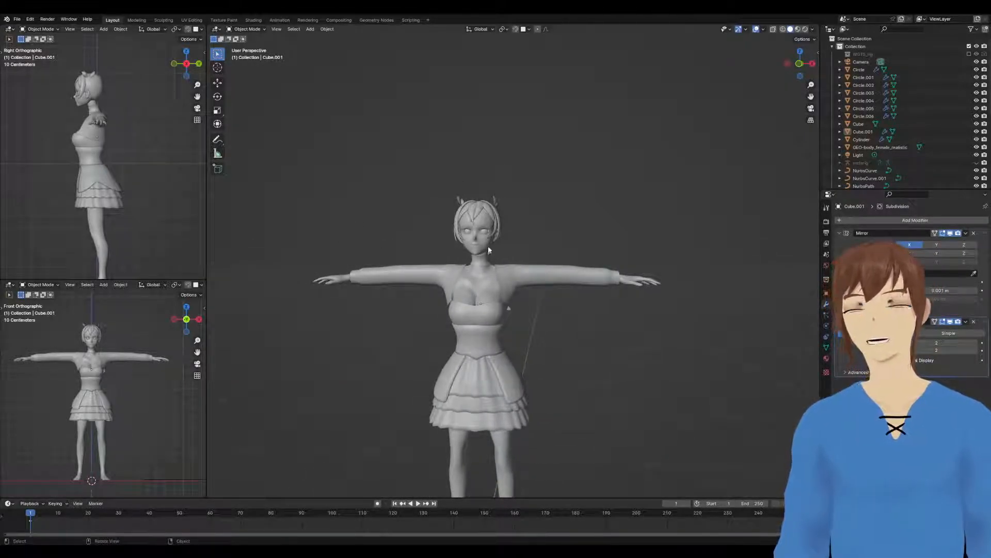
Select the character's head mesh and switch it to Sculpt Mode
scroll(381, 243, up, 4)
middle_drag(472, 226, 444, 216)
scroll(459, 226, up, 2)
click(427, 215)
key(ctrl+Tab)
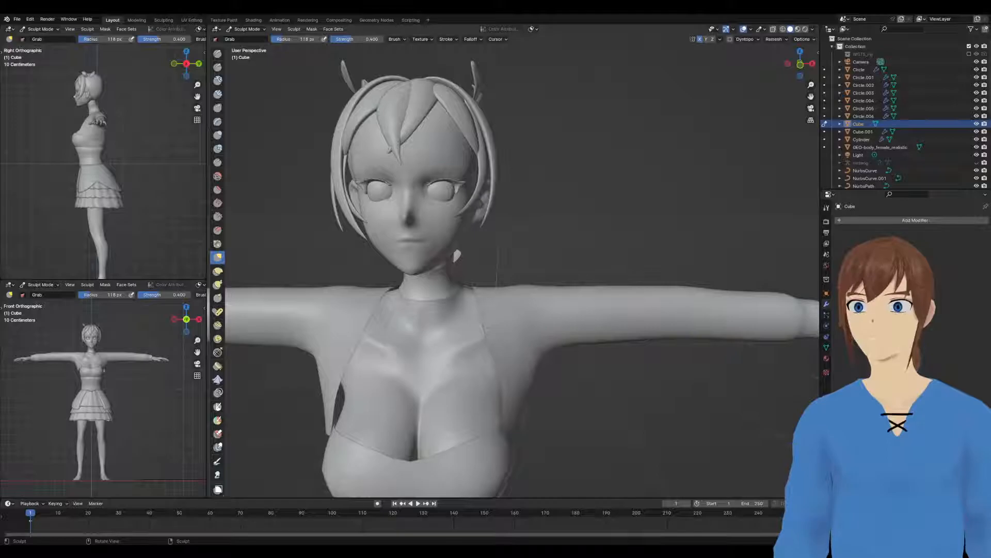
Reduce the Grab brush's radius for sculpting around the eyes
scroll(438, 200, up, 3)
middle_drag(438, 199, 500, 235)
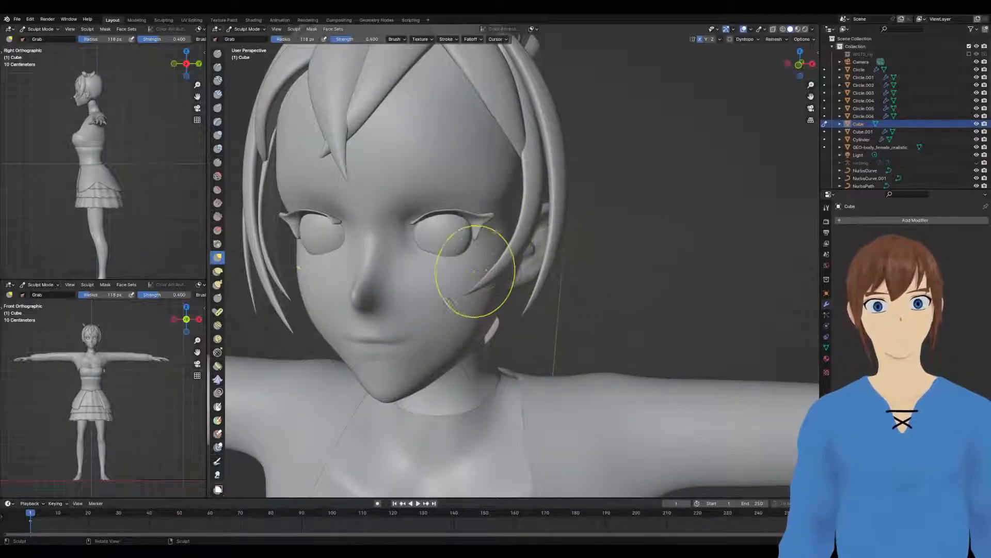
key(f)
click(442, 285)
middle_drag(442, 285, 402, 235)
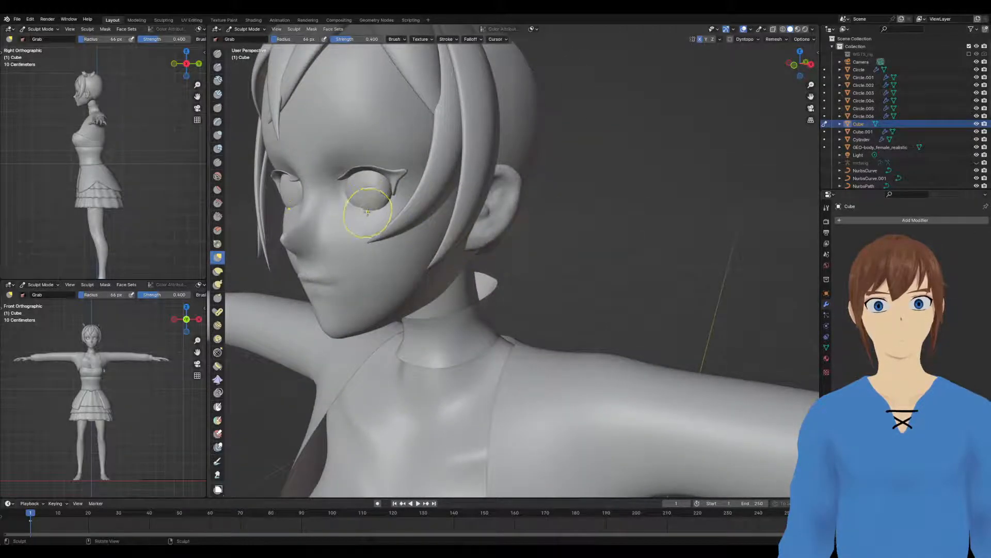
key(period)
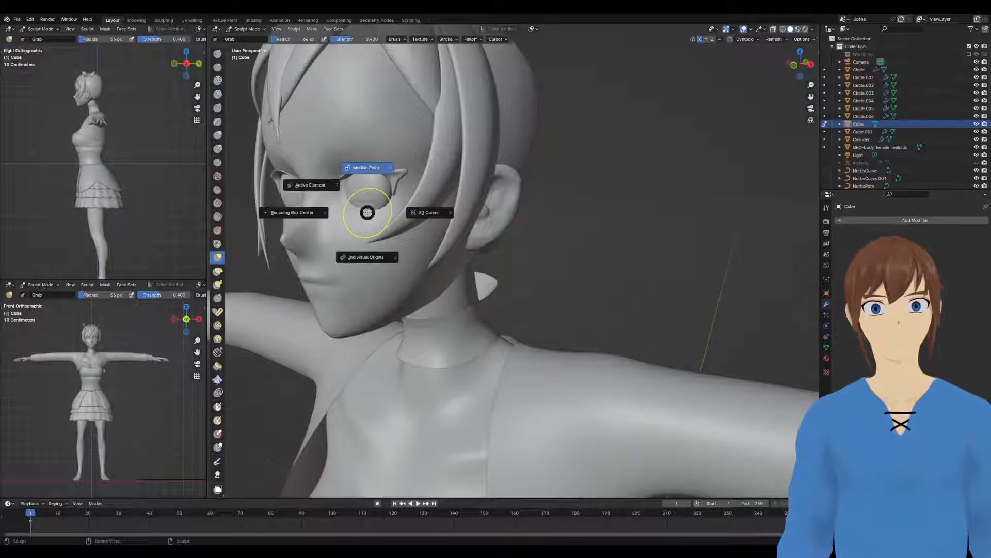
key(Escape)
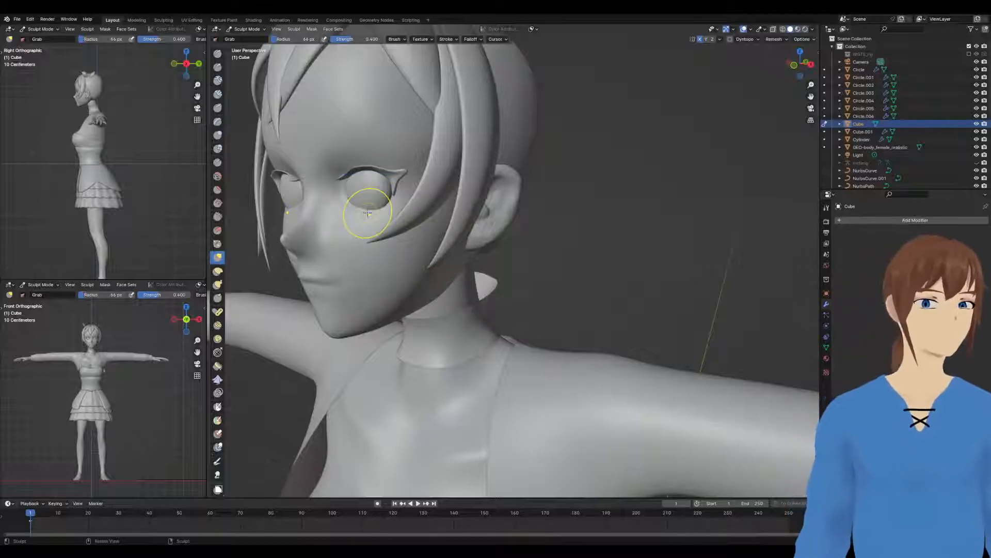
Set the Grab brush radius to 109 px and pull the skin below the eye's outer corner slightly downward
scroll(367, 212, down, 6)
scroll(366, 210, up, 8)
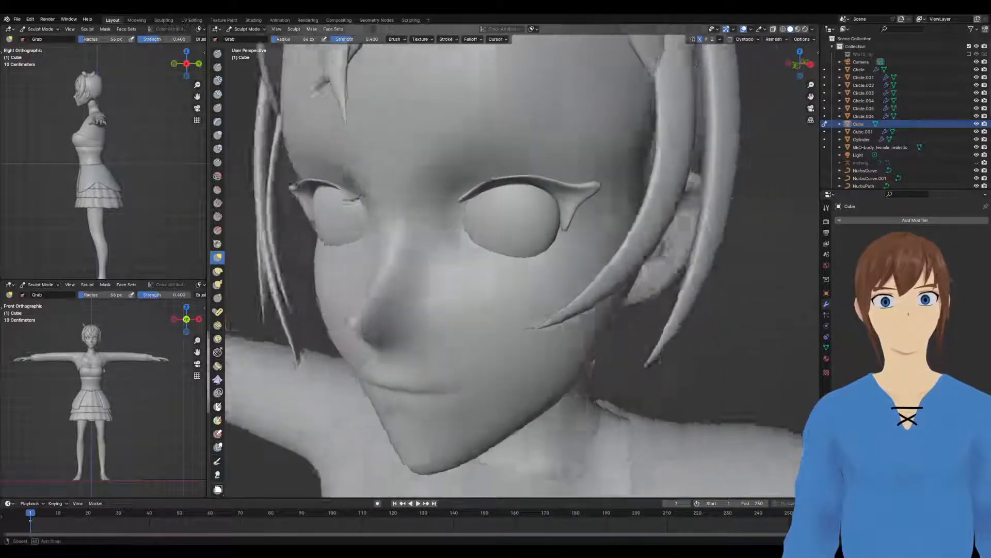
mouse_move(466, 235)
middle_down()
mouse_move(460, 228)
mouse_move(490, 256)
mouse_move(530, 258)
mouse_move(504, 265)
mouse_move(540, 256)
mouse_move(482, 244)
middle_up()
key(f)
click(579, 255)
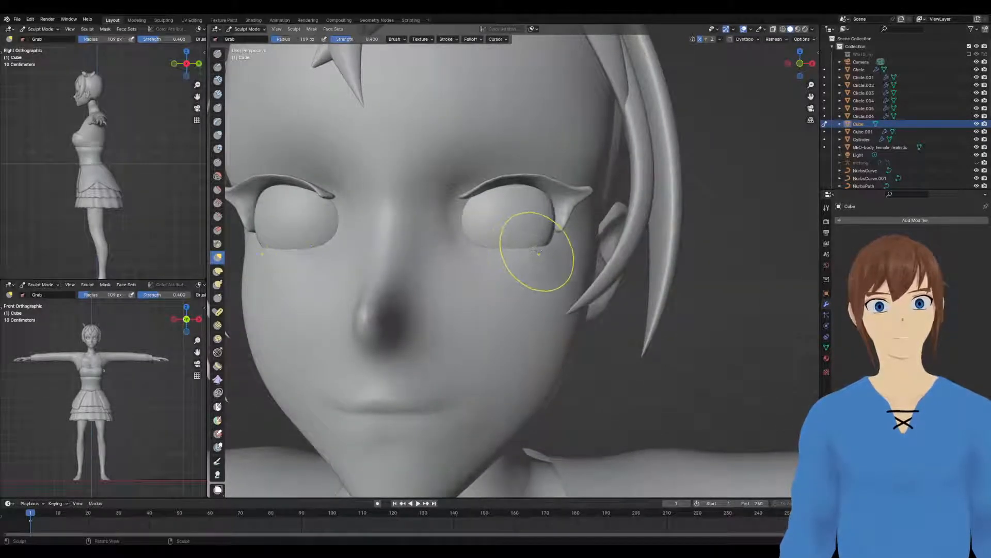
mouse_move(548, 246)
middle_down()
mouse_move(535, 246)
mouse_move(579, 244)
mouse_move(558, 247)
middle_up()
drag(552, 252, 555, 258)
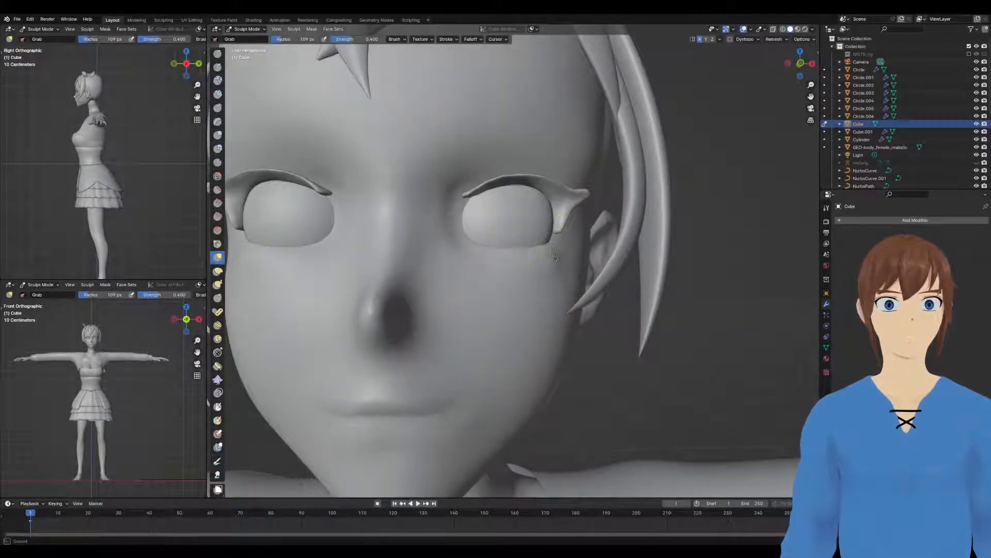
Nudge the lower eyelid slightly upward with the Grab brush
middle_drag(554, 257, 482, 247)
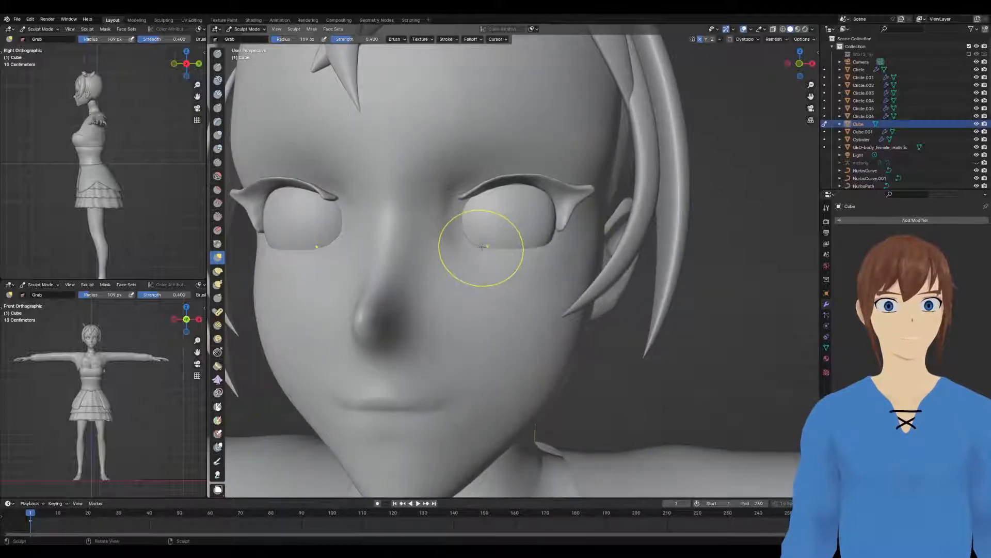
scroll(482, 245, down, 6)
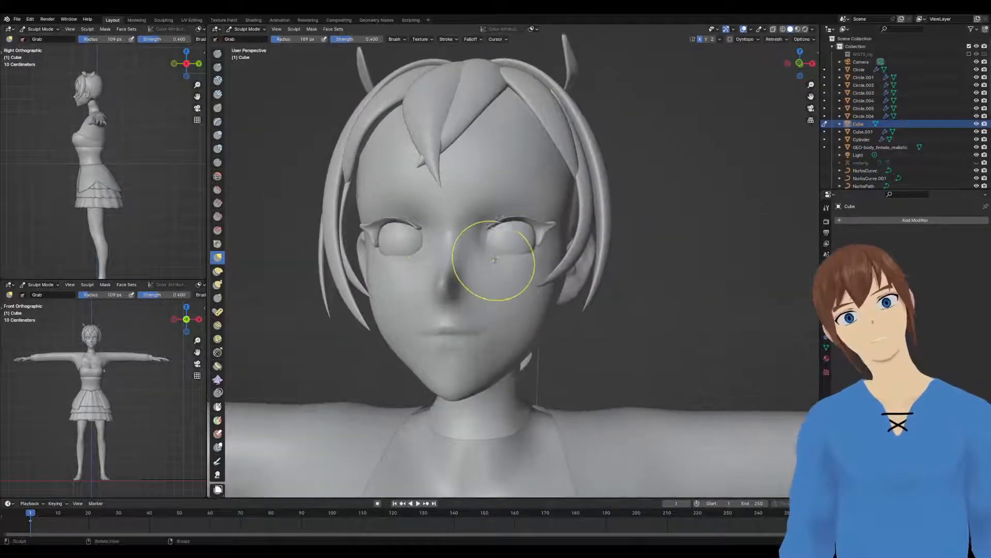
drag(511, 256, 511, 253)
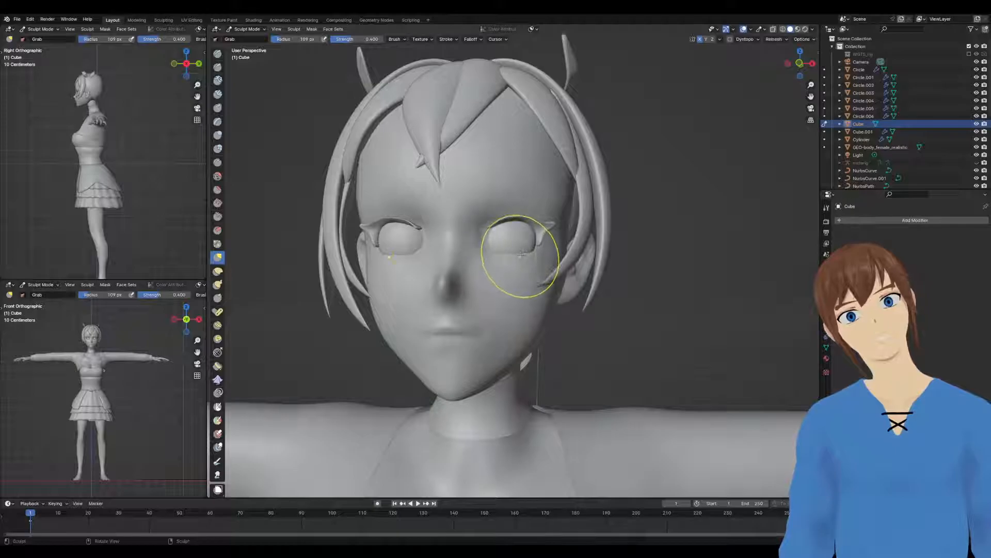
Reshape the outer corners and inner upper eyelids of the face's eyes with the Grab brush
mouse_move(524, 253)
middle_down()
mouse_move(470, 249)
mouse_move(553, 235)
mouse_move(540, 263)
middle_up()
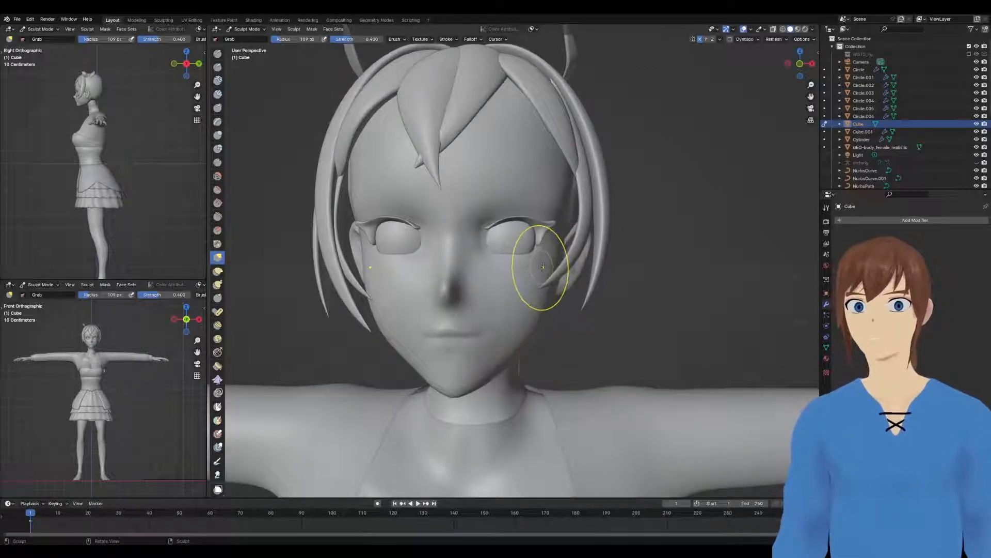
mouse_move(495, 240)
middle_down()
mouse_move(511, 241)
mouse_move(466, 239)
middle_up()
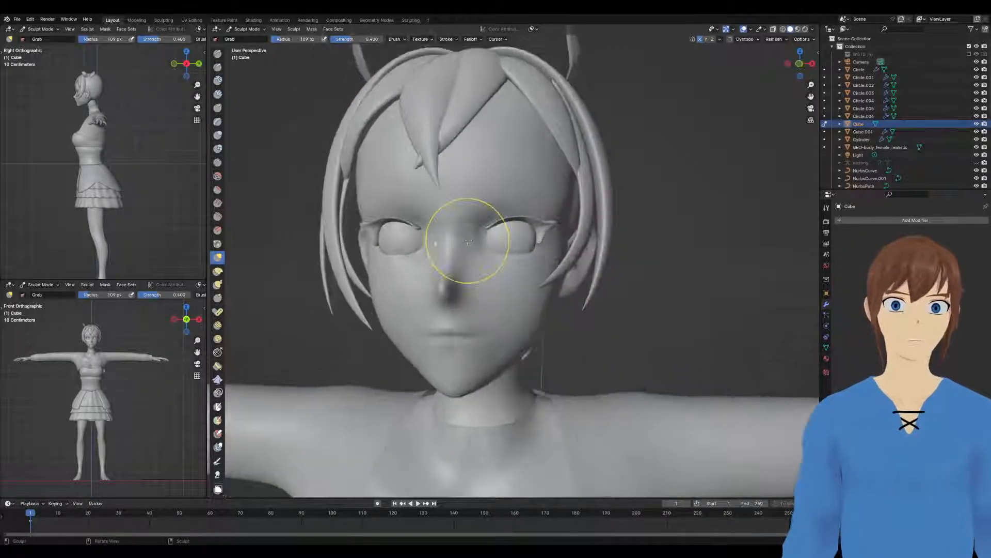
scroll(516, 222, up, 3)
drag(537, 216, 548, 208)
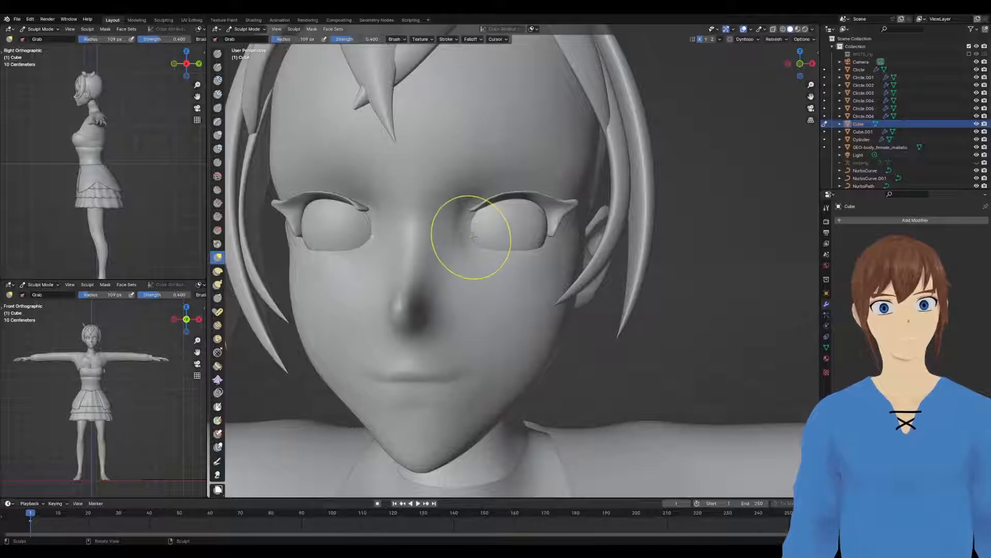
middle_drag(477, 231, 462, 228)
drag(462, 227, 457, 215)
middle_drag(474, 219, 470, 219)
drag(470, 218, 473, 214)
drag(476, 213, 478, 209)
Pull the inner and middle parts of the lower eyelids into shape with the Grab brush
mouse_move(495, 211)
middle_down()
mouse_move(461, 234)
mouse_move(471, 210)
middle_up()
drag(480, 238, 479, 244)
middle_drag(478, 245, 507, 241)
drag(504, 258, 501, 258)
middle_drag(533, 252, 537, 214)
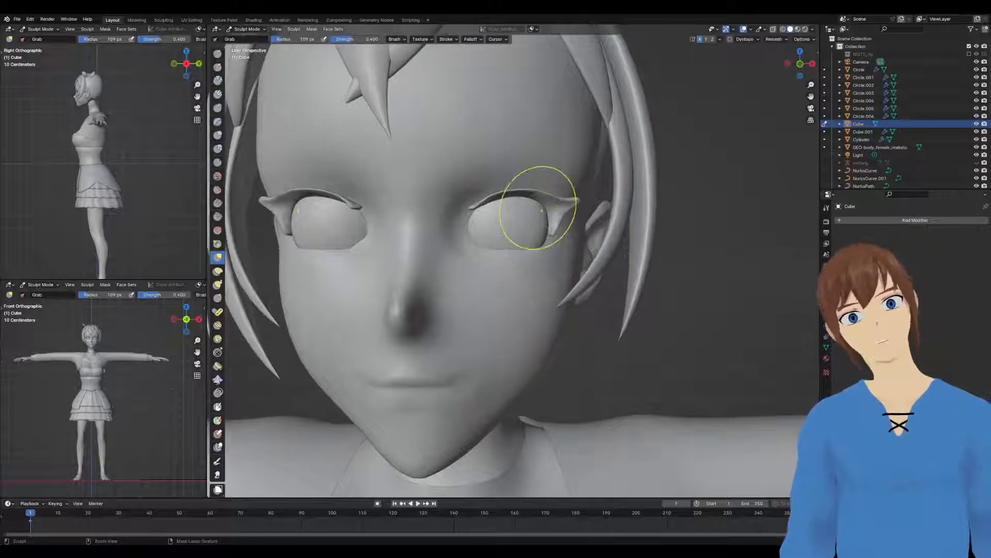
scroll(518, 259, down, 5)
mouse_move(509, 290)
middle_down()
mouse_move(534, 289)
mouse_move(507, 304)
mouse_move(505, 274)
middle_up()
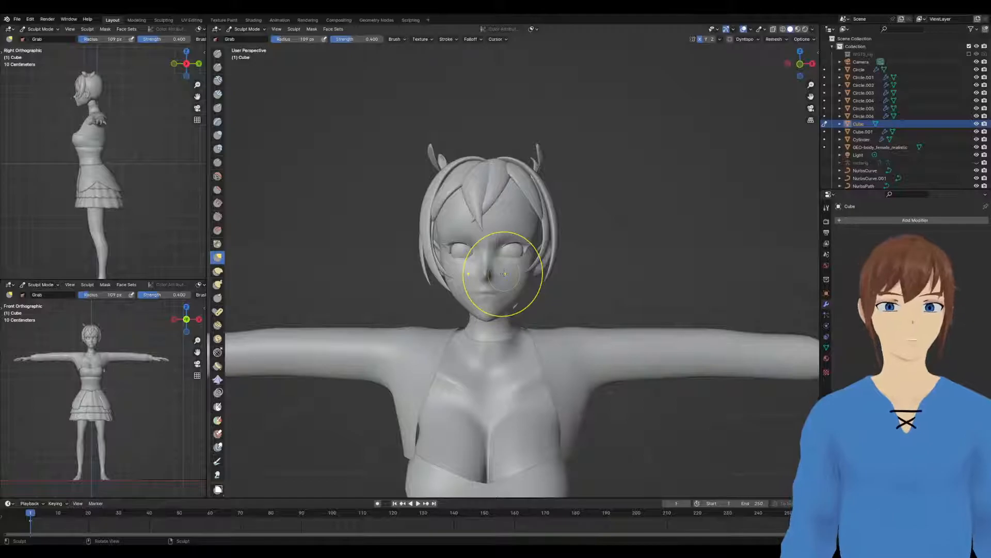
scroll(330, 189, down, 3)
middle_drag(331, 189, 354, 184)
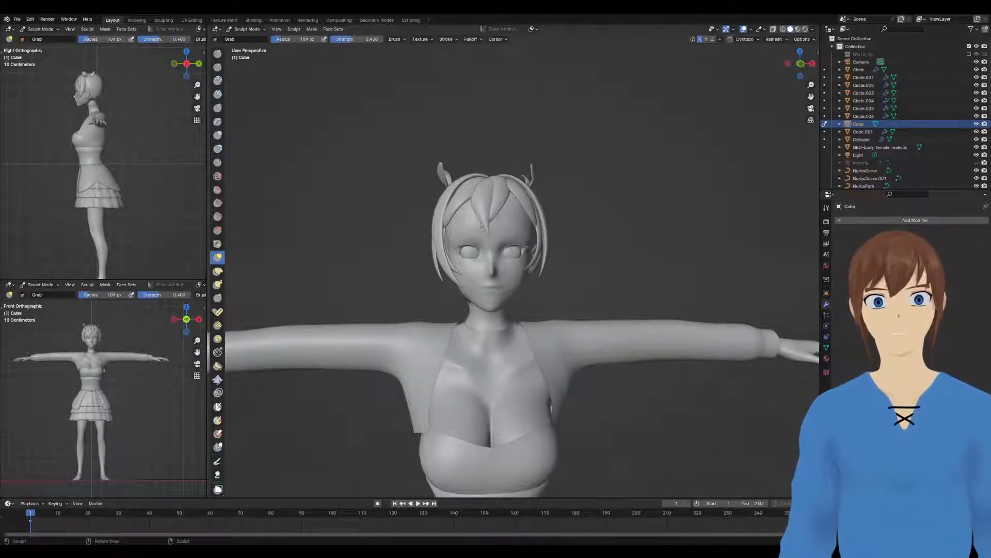
right_click(573, 233)
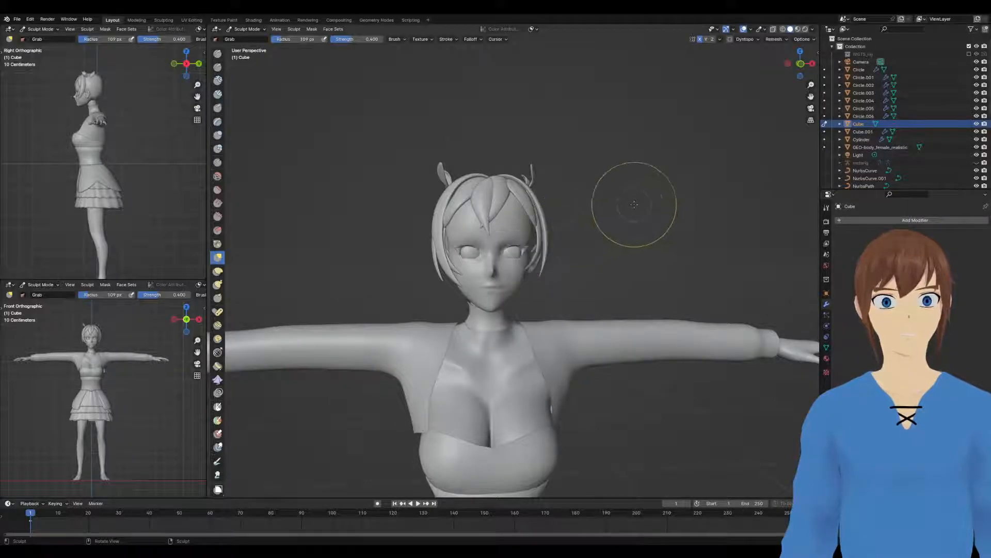
scroll(592, 232, down, 5)
middle_drag(560, 296, 551, 295)
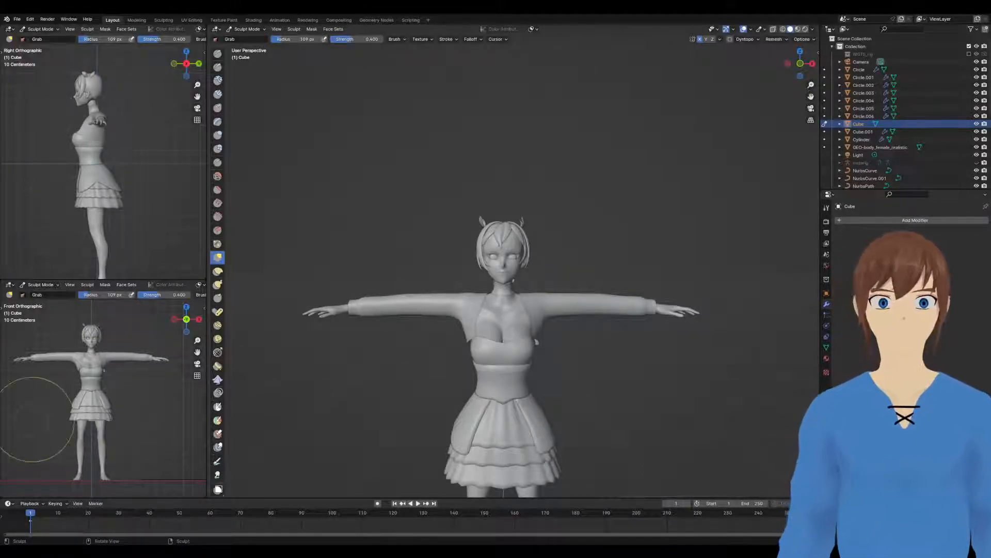
Select the character's cropped jacket from behind and switch it to Sculpt Mode
middle_drag(400, 372, 315, 336)
scroll(439, 357, up, 4)
mouse_move(509, 371)
middle_down()
mouse_move(485, 372)
mouse_move(593, 374)
mouse_move(488, 356)
middle_up()
key(ctrl+Tab)
click(501, 361)
key(ctrl+Tab)
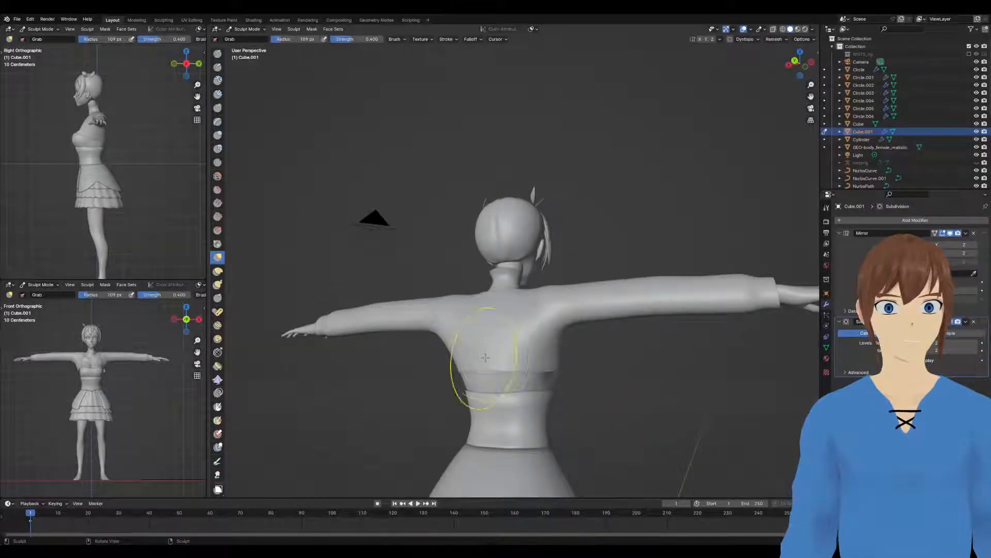
middle_drag(479, 365, 532, 381)
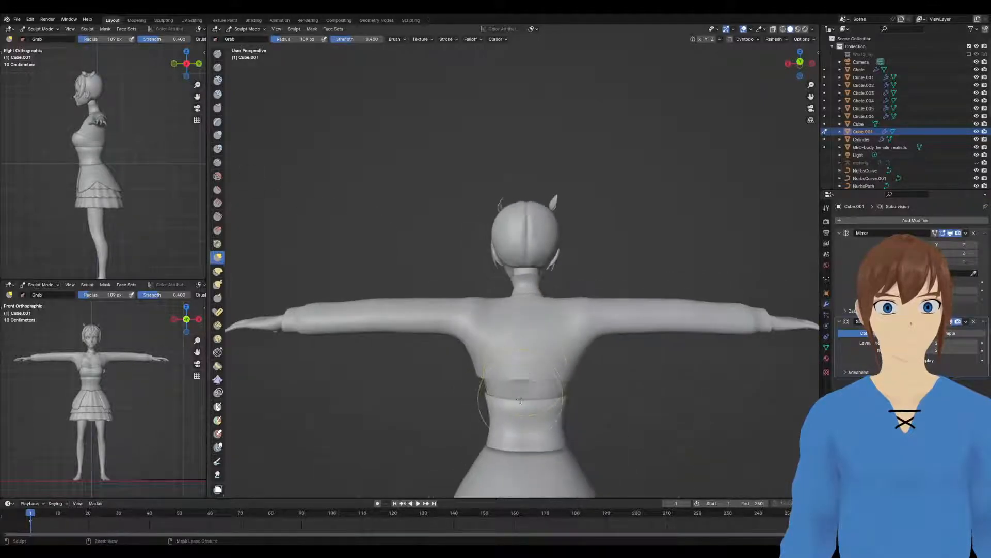
scroll(537, 387, up, 1)
Switch the jacket to Edit Mode and move the lower centre-back vertices at the hem using proportional editing
key(ctrl+Tab)
click(569, 390)
key(g)
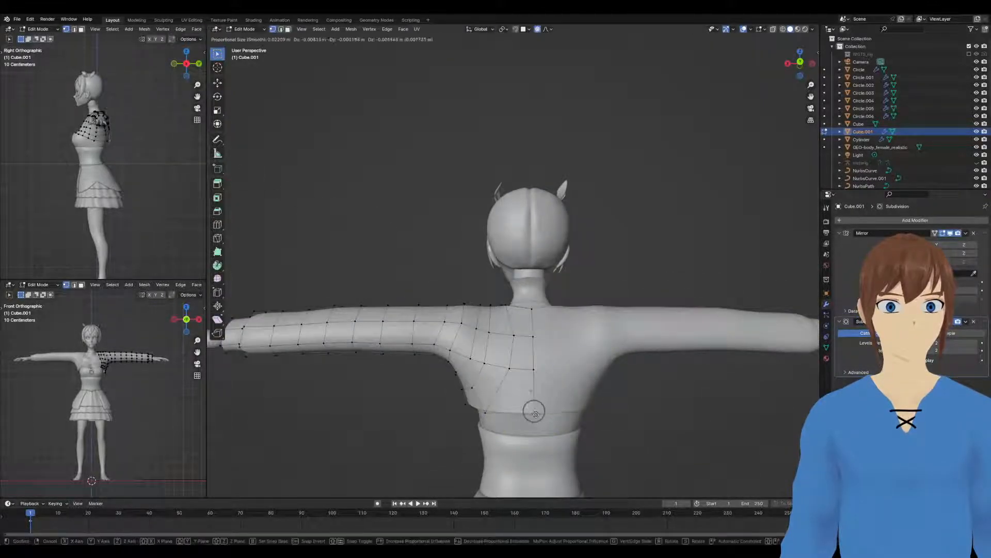
click(535, 411)
middle_drag(534, 412, 568, 410)
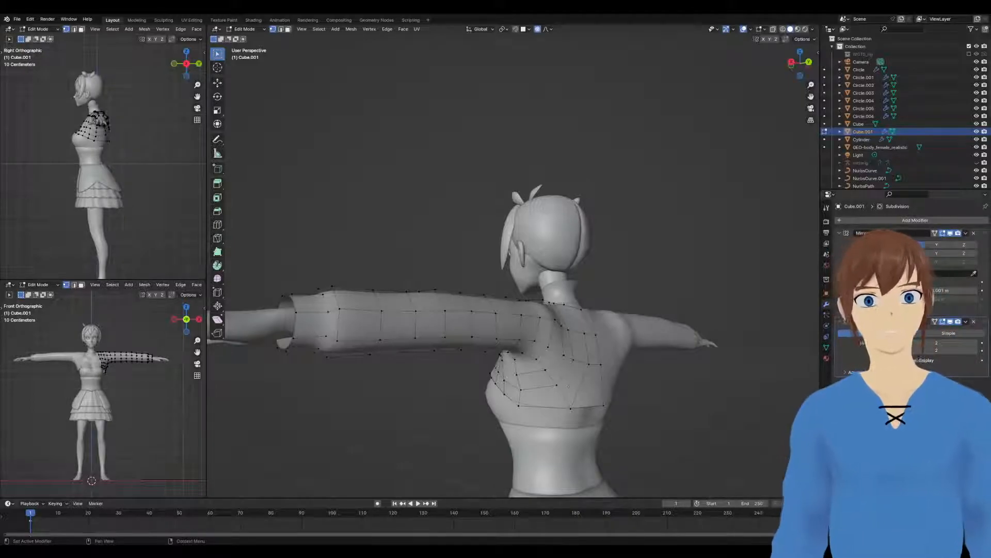
Duplicate a vertex on the jacket's front opening edge near the chest as the starting point for a chest strap
middle_drag(460, 227, 584, 228)
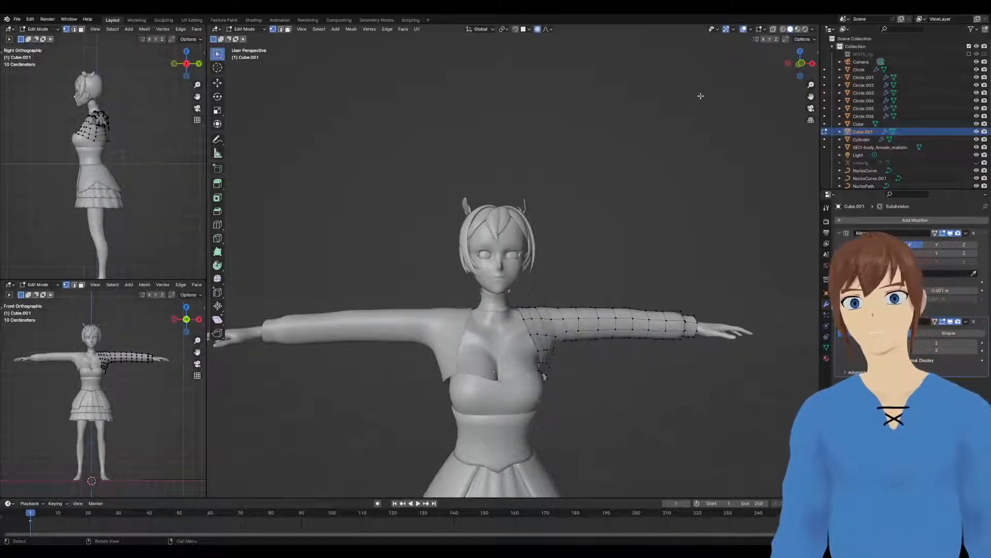
middle_drag(672, 228, 541, 349)
key(g)
click(585, 358)
key(g)
key(Escape)
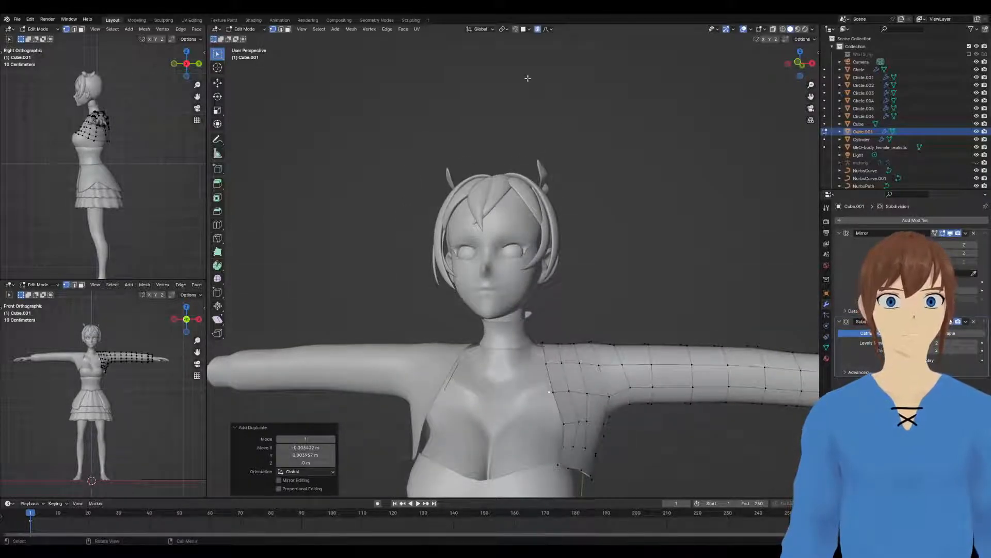
click(549, 29)
click(543, 46)
scroll(588, 413, up, 2)
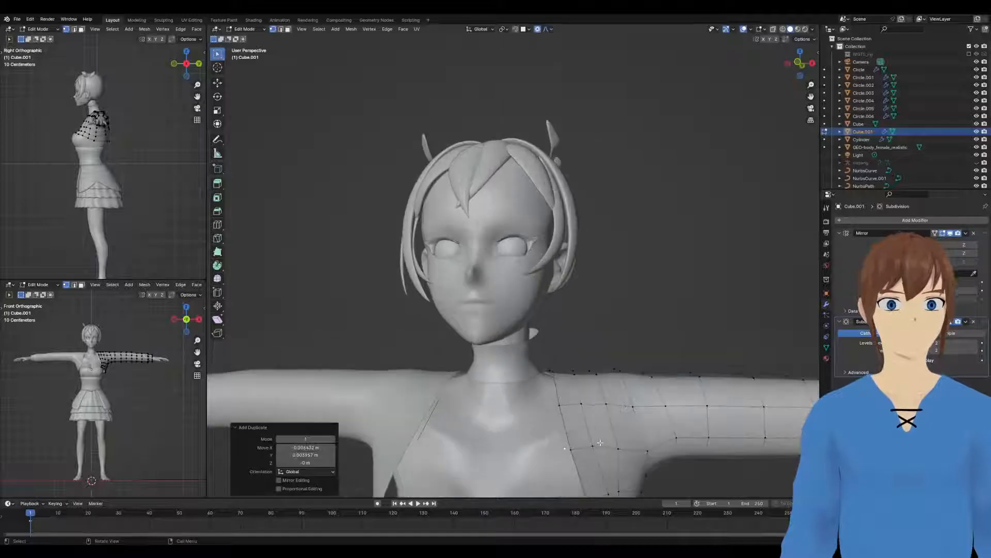
Scale the duplicated strap geometry and position it over the upper chest beside the jacket's front edge
middle_drag(594, 436, 609, 442)
key(s)
click(542, 427)
middle_drag(542, 427, 515, 394)
key(g)
click(560, 438)
key(g)
click(551, 422)
Extrude the strap towards the chest centre, adjust its end along Y, and add a loop cut across it
key(e)
click(540, 426)
key(g)
key(y)
click(495, 398)
key(ctrl+r)
drag(515, 393, 517, 395)
Move the strap's vertices along Y and across the chest so the band follows the body
middle_drag(517, 395, 558, 372)
click(523, 363)
key(g)
key(y)
click(564, 380)
key(g)
click(548, 408)
Scale the strap's vertices and edge loop to even out the band's width
click(538, 386)
key(s)
click(564, 375)
alt+click(517, 386)
key(s)
click(558, 386)
click(558, 385)
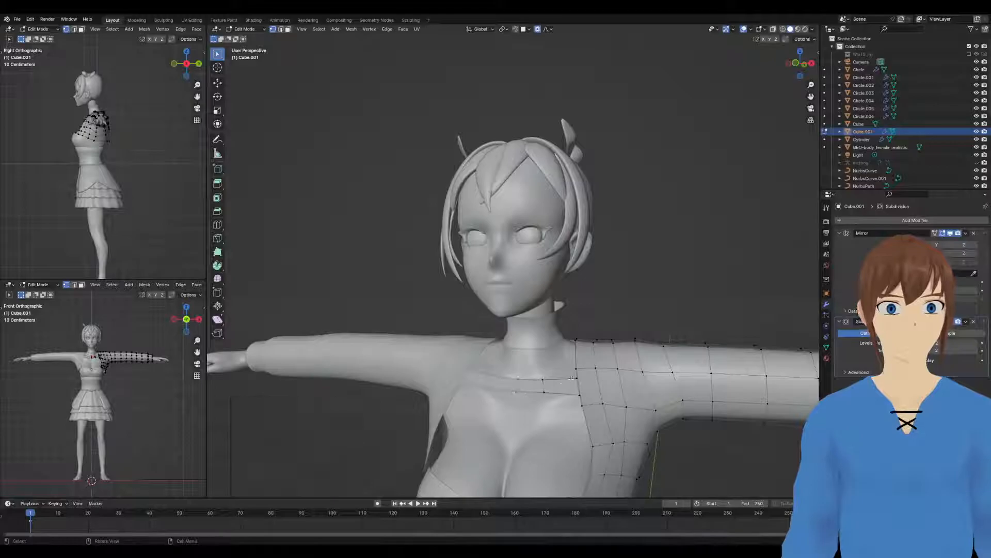
Return the jacket to Object Mode and deselect it
middle_drag(558, 385, 587, 381)
key(ctrl+Tab)
click(641, 249)
key(ctrl+Tab)
scroll(659, 243, down, 3)
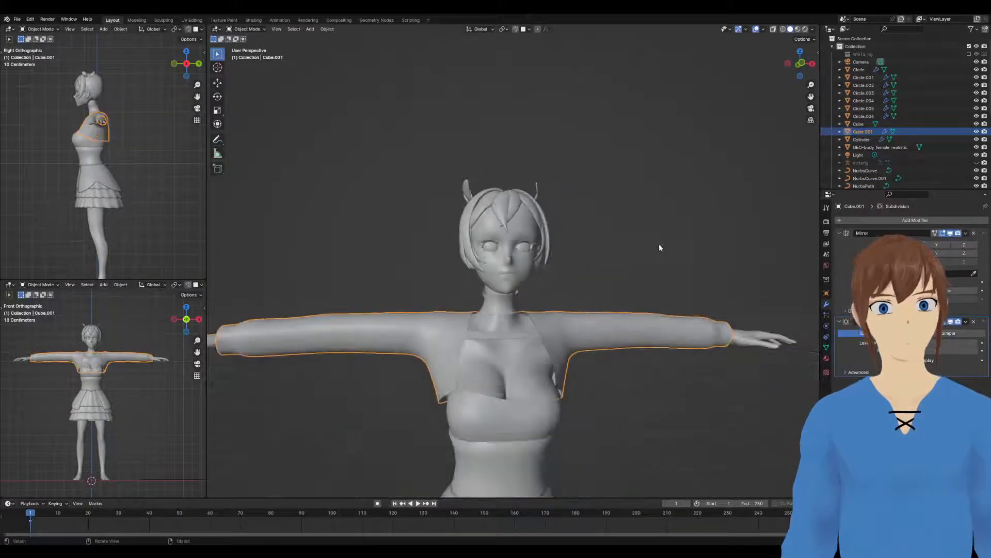
click(656, 240)
scroll(655, 240, down, 1)
mouse_move(653, 239)
middle_down()
mouse_move(574, 240)
mouse_move(679, 248)
mouse_move(708, 224)
mouse_move(651, 217)
mouse_move(646, 265)
mouse_move(687, 260)
middle_up()
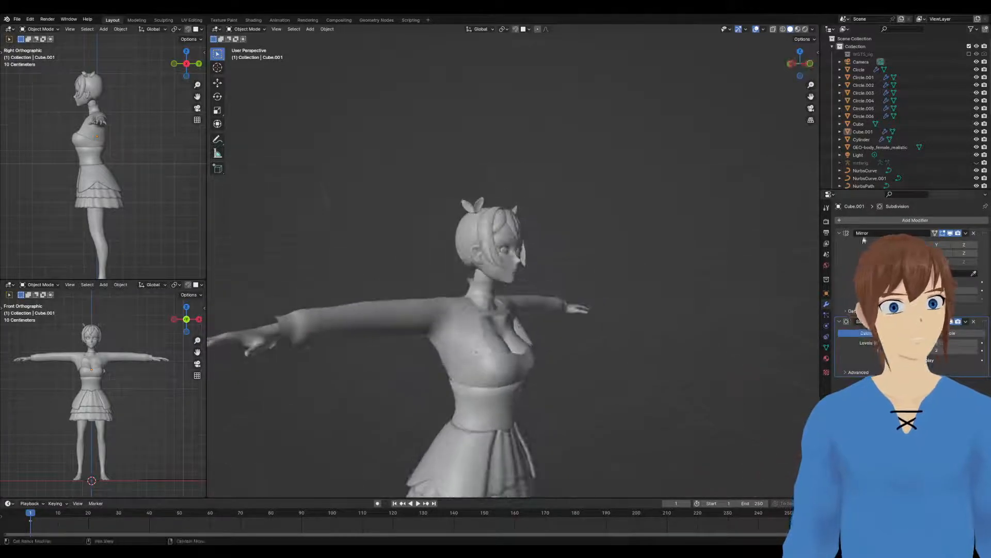
Add a Solidify modifier to the jacket
click(883, 219)
mouse_move(861, 221)
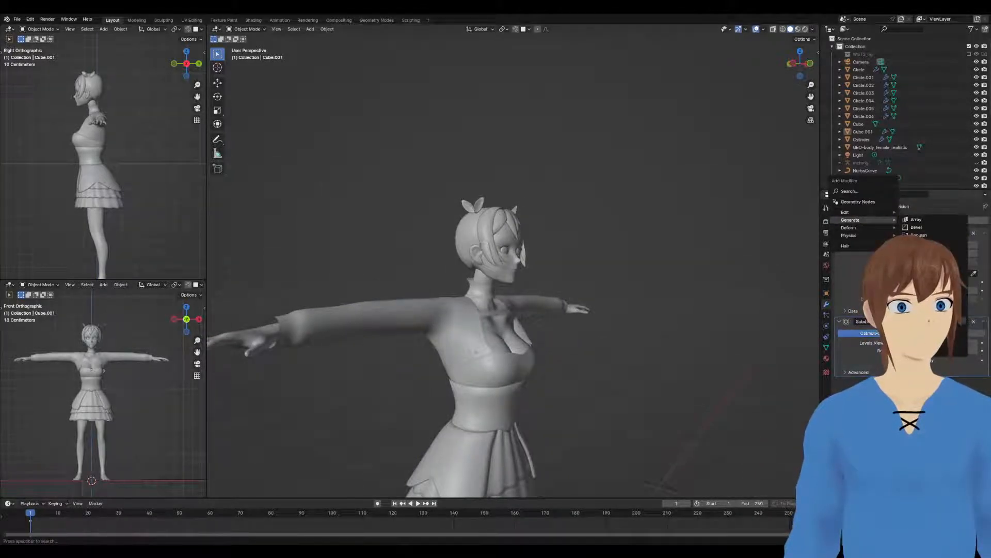
click(922, 320)
middle_drag(726, 272, 695, 273)
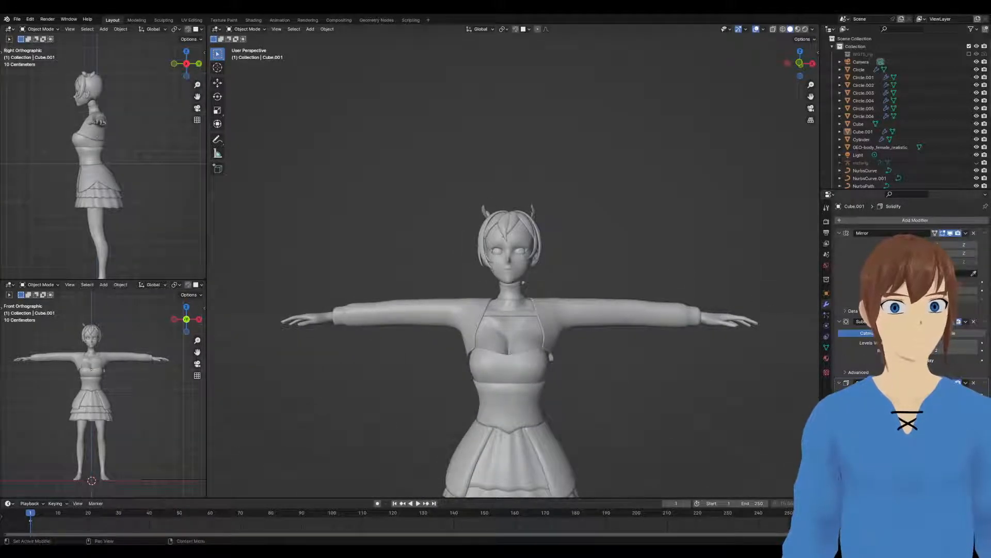
middle_drag(759, 333, 658, 298)
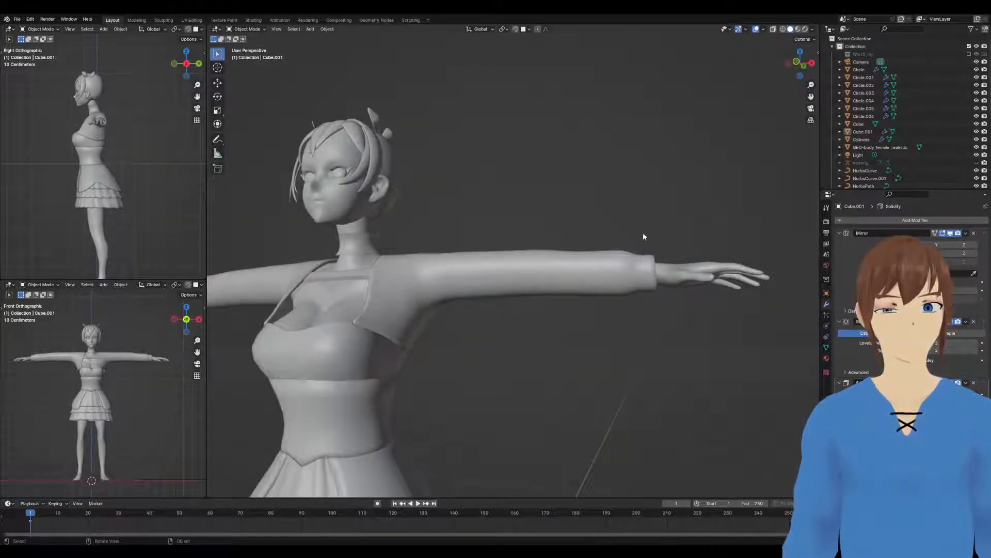
Enter Edit Mode on the jacket and move its side and underarm vertices to refine the fit
middle_drag(682, 228, 467, 293)
key(Tab)
key(g)
click(582, 321)
key(g)
click(534, 296)
click(548, 277)
key(g)
click(546, 277)
key(g)
Reposition the vertices around the jacket's lower front corner and return to Object Mode
click(445, 300)
click(453, 311)
key(g)
click(451, 310)
click(453, 332)
middle_drag(453, 331, 556, 307)
key(g)
click(454, 301)
click(447, 304)
key(g)
click(447, 298)
scroll(588, 311, down, 5)
key(Tab)
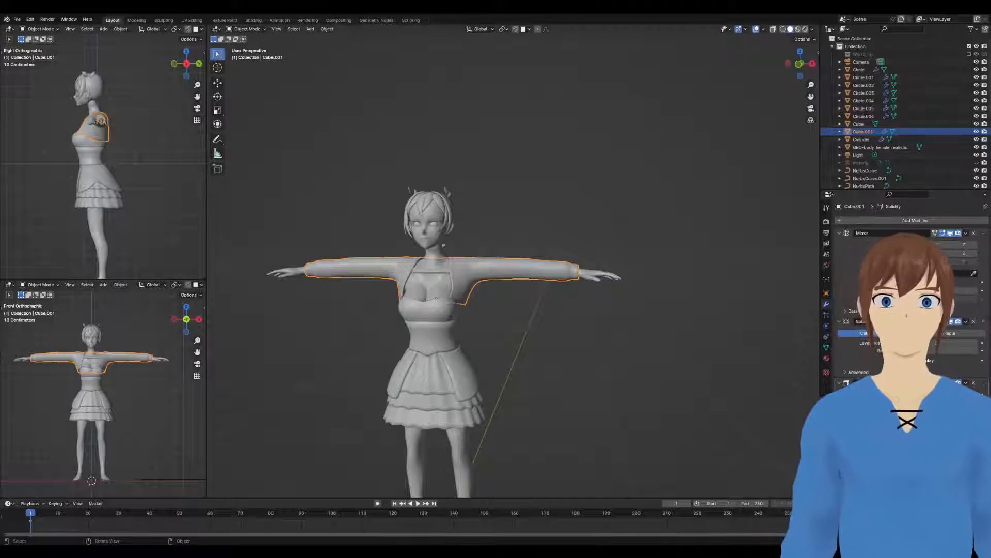
key(alt+a)
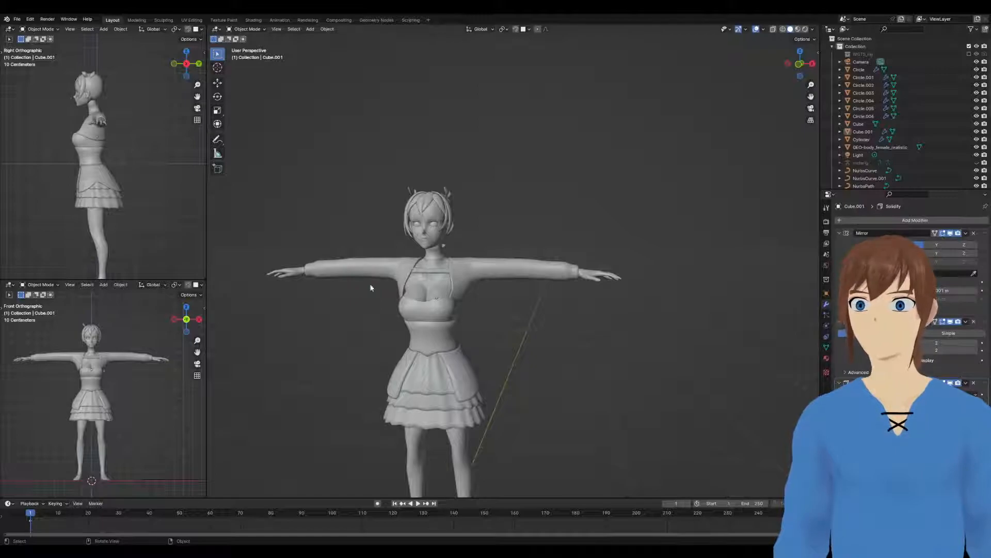
click(482, 276)
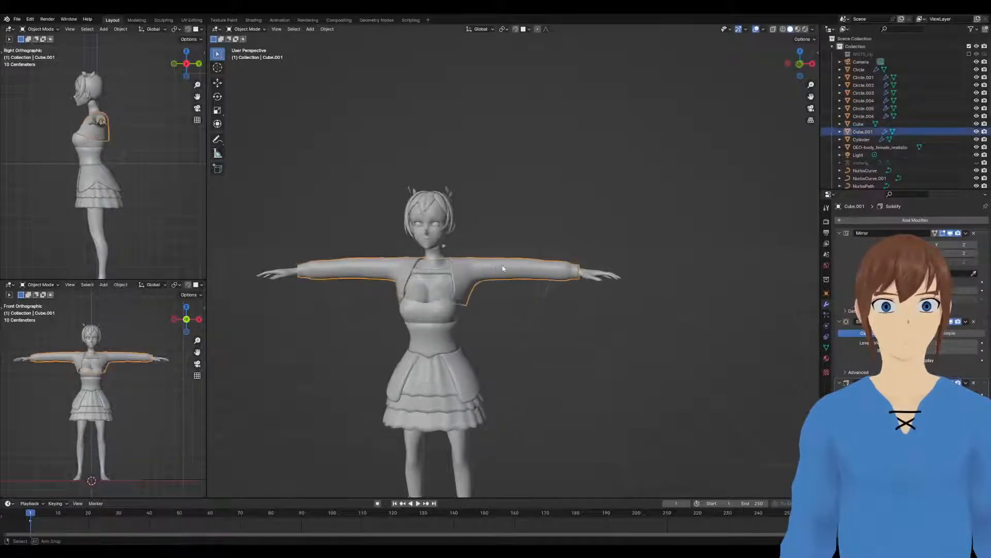
scroll(482, 279, up, 1)
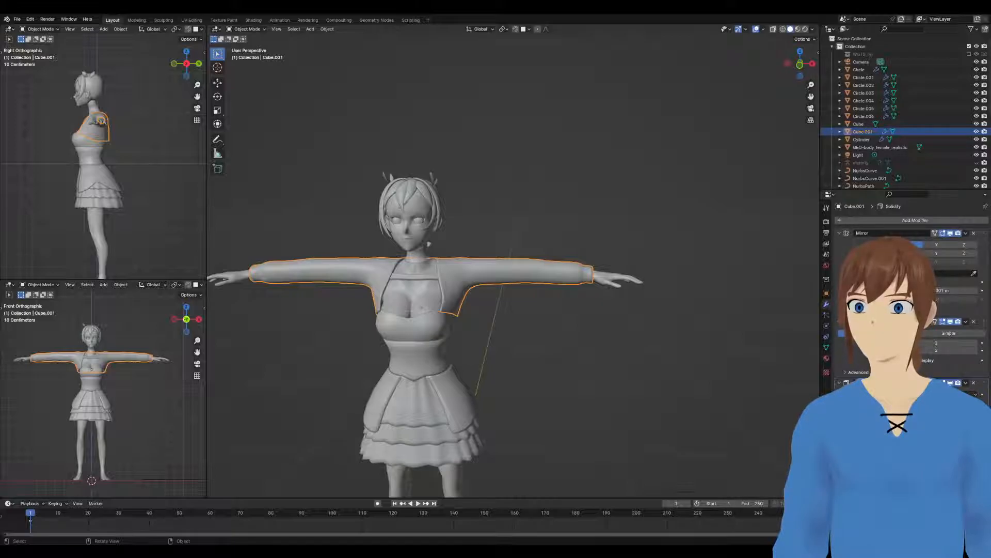
mouse_move(483, 254)
middle_down()
mouse_move(538, 202)
mouse_move(482, 248)
mouse_move(485, 262)
middle_up()
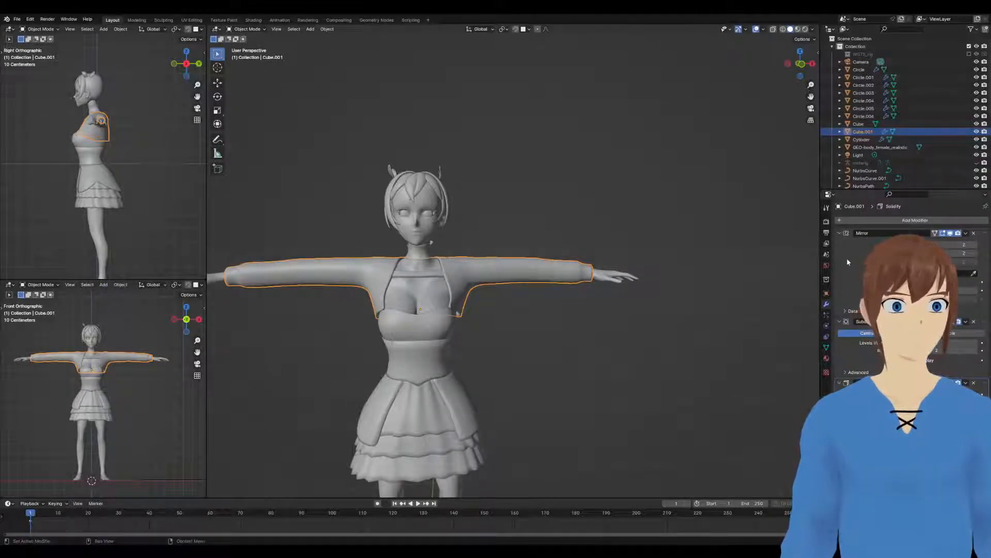
Separate the chest strap from the jacket into its own object and return to Object Mode
click(850, 259)
middle_drag(631, 255, 680, 250)
scroll(680, 250, up, 3)
key(ctrl+Tab)
click(646, 248)
key(p)
click(423, 253)
key(Tab)
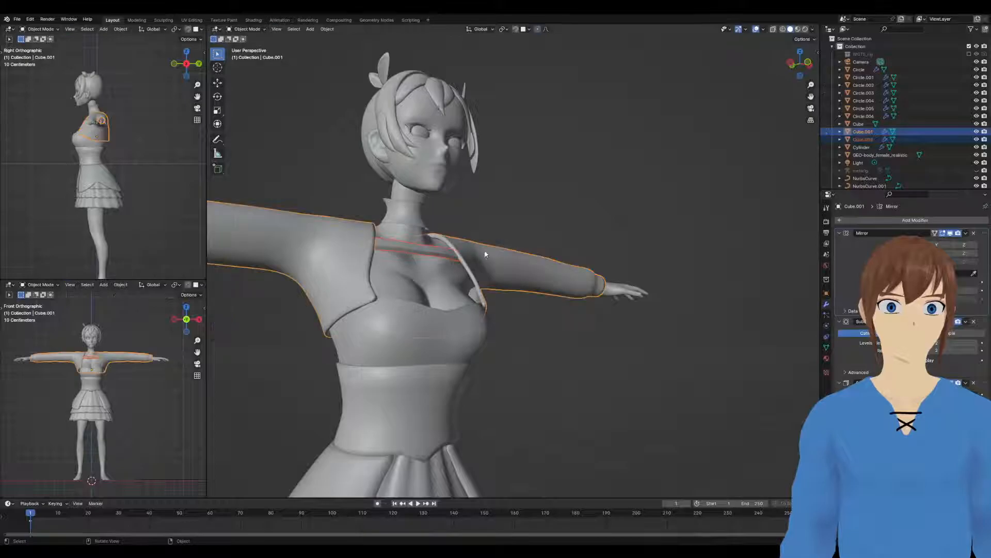
Select only the jacket and apply its Mirror, Subdivision and Solidify modifiers
click(434, 251)
click(492, 260)
middle_drag(765, 274, 745, 275)
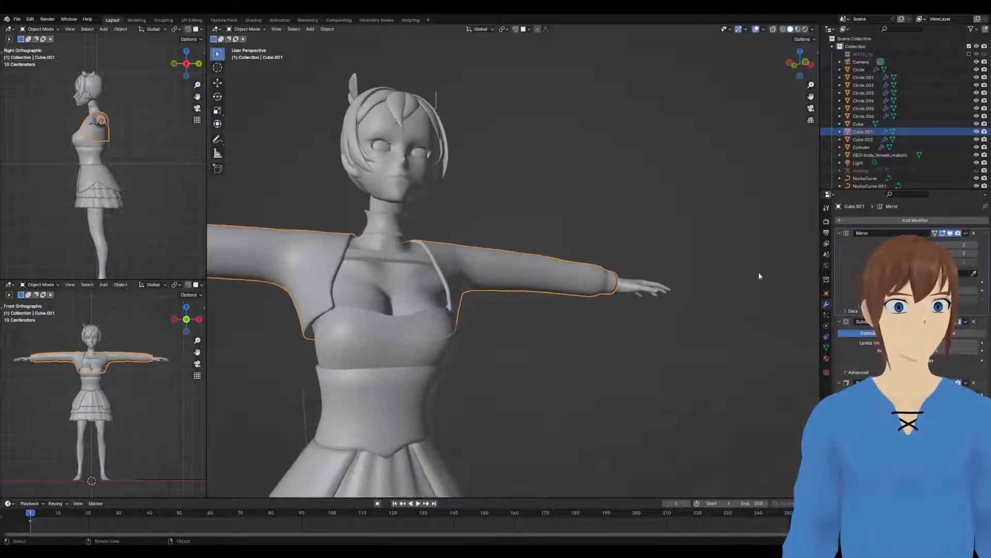
key(ctrl+a)
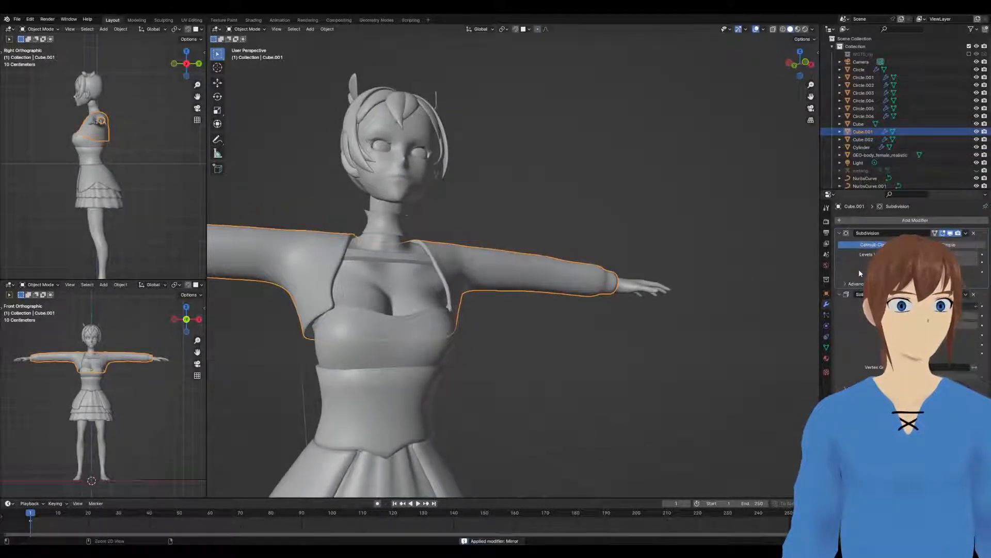
key(ctrl+a)
key(ctrl+a)
Undo applying the Solidify modifier and switch the jacket to Sculpt Mode
mouse_move(671, 268)
middle_down()
mouse_move(558, 265)
mouse_move(681, 270)
mouse_move(651, 286)
mouse_move(615, 271)
mouse_move(640, 270)
mouse_move(657, 289)
middle_up()
scroll(671, 266, up, 3)
key(ctrl+z)
scroll(681, 269, up, 2)
key(ctrl+Tab)
click(643, 297)
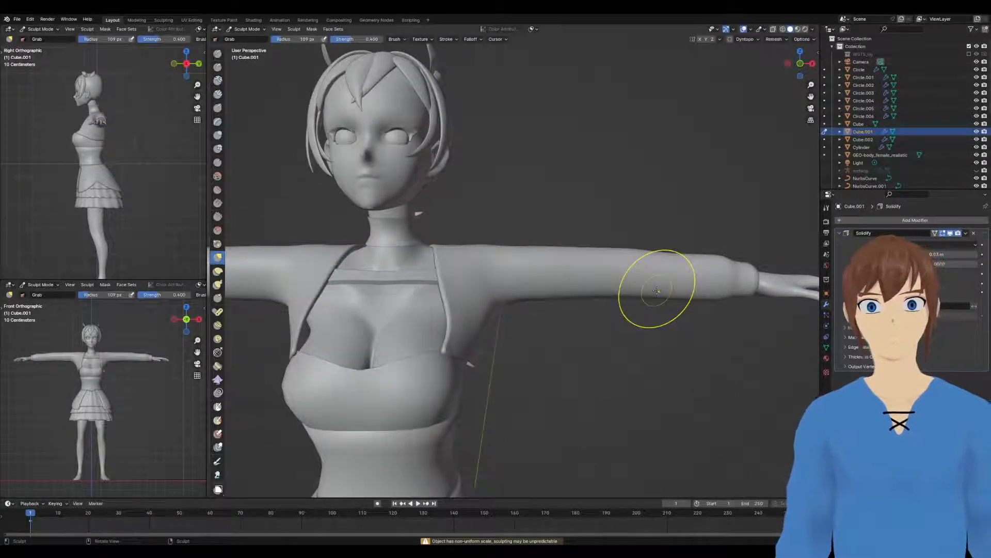
Choose the Crease brush and reduce its radius to about 53 px
click(218, 163)
key(f)
click(433, 278)
mouse_move(503, 247)
middle_down()
mouse_move(523, 254)
mouse_move(506, 255)
middle_up()
Check the jacket's mesh density in Edit Mode and return to Sculpt Mode
key(ctrl+Tab)
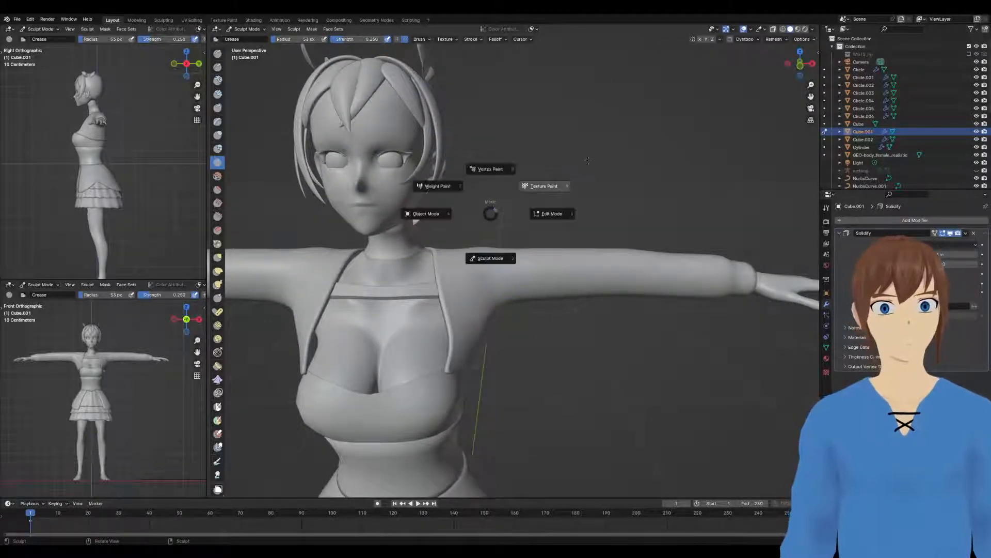
click(560, 214)
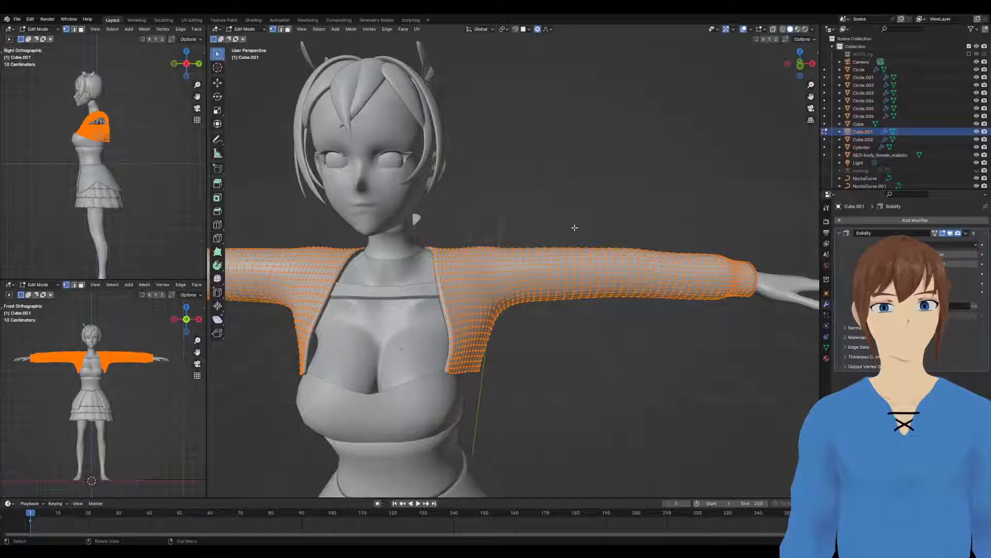
key(Tab)
mouse_move(559, 208)
middle_down()
mouse_move(531, 214)
mouse_move(508, 263)
mouse_move(493, 266)
middle_up()
key(ctrl+Tab)
click(506, 293)
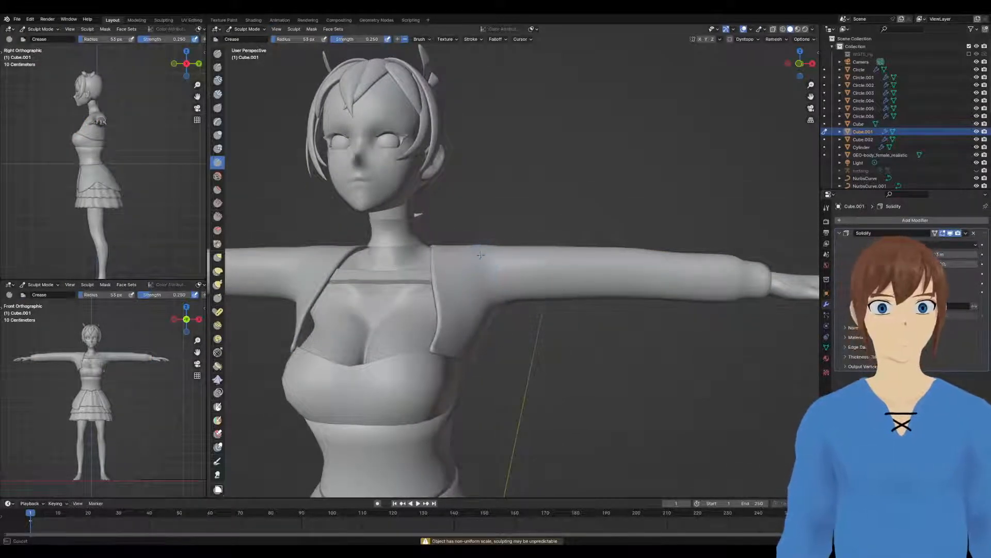
middle_drag(488, 260, 542, 228)
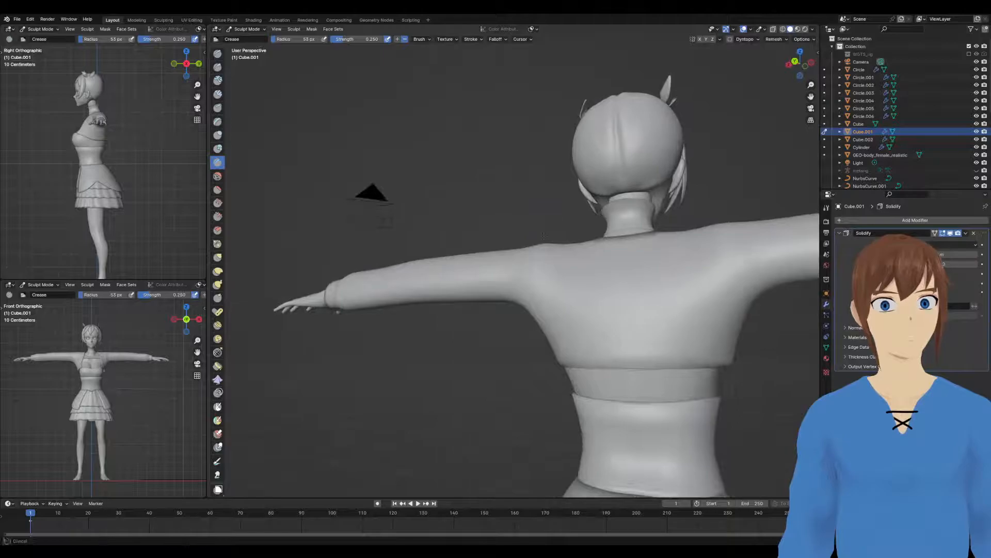
middle_drag(549, 285, 494, 282)
middle_drag(388, 204, 467, 258)
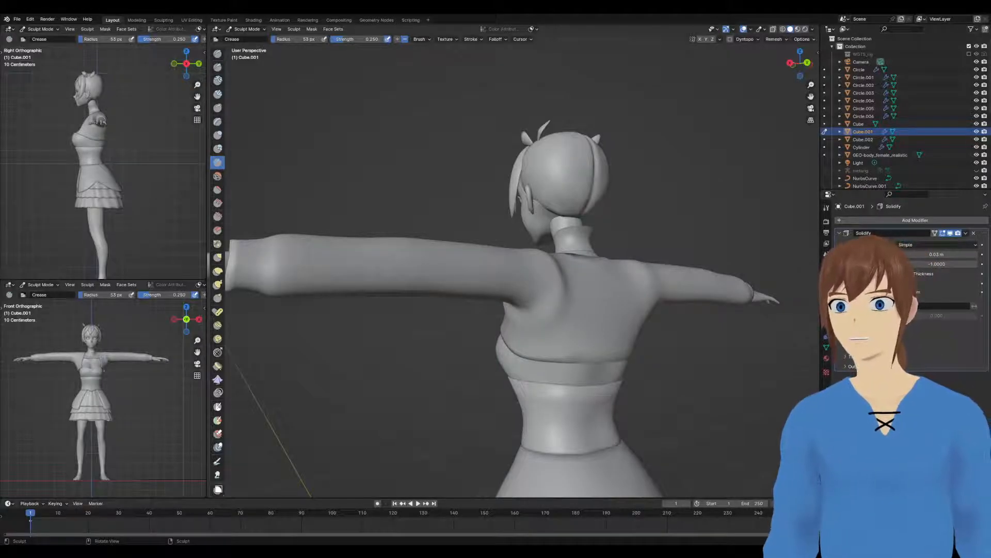
Reshape the back of the jacket around the shoulder and armpit with the Grab brush
mouse_move(564, 328)
middle_down()
mouse_move(519, 313)
mouse_move(540, 310)
mouse_move(392, 305)
mouse_move(532, 304)
middle_up()
key(g)
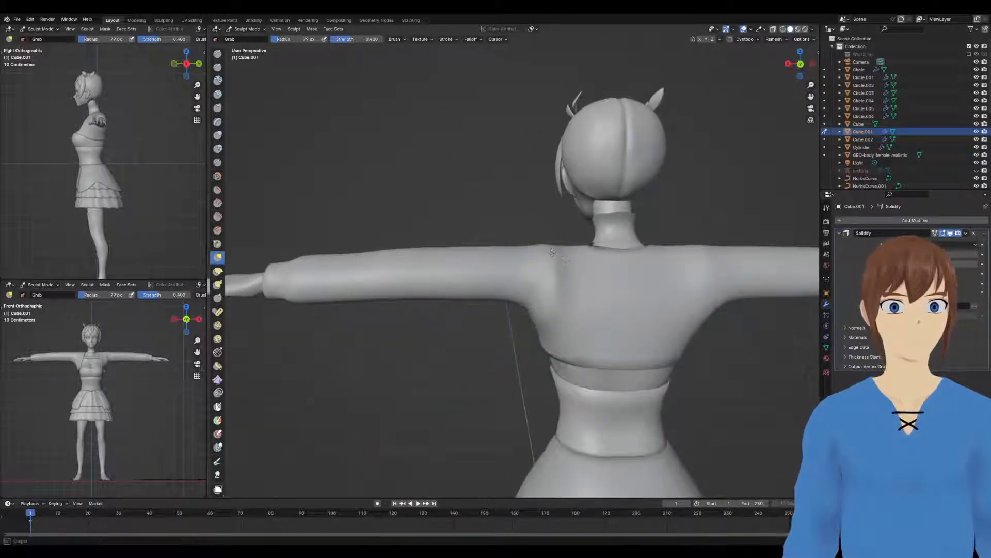
drag(542, 245, 546, 252)
middle_drag(561, 276, 547, 269)
drag(556, 272, 547, 277)
drag(546, 276, 552, 305)
mouse_move(553, 311)
middle_down()
mouse_move(578, 305)
mouse_move(496, 308)
mouse_move(560, 310)
mouse_move(553, 263)
middle_up()
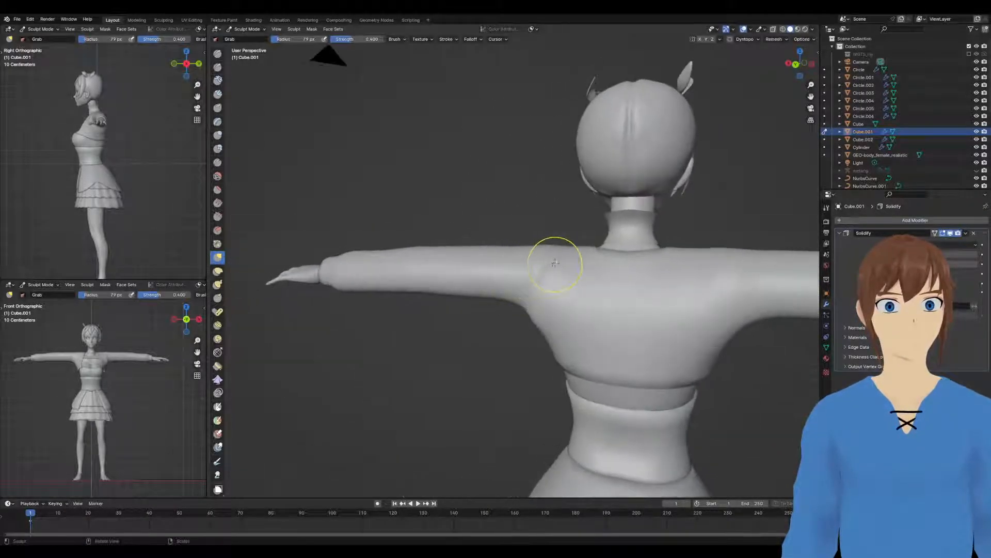
mouse_move(572, 302)
middle_down()
mouse_move(450, 233)
mouse_move(513, 299)
mouse_move(505, 299)
mouse_move(516, 297)
mouse_move(516, 331)
mouse_move(529, 312)
middle_up()
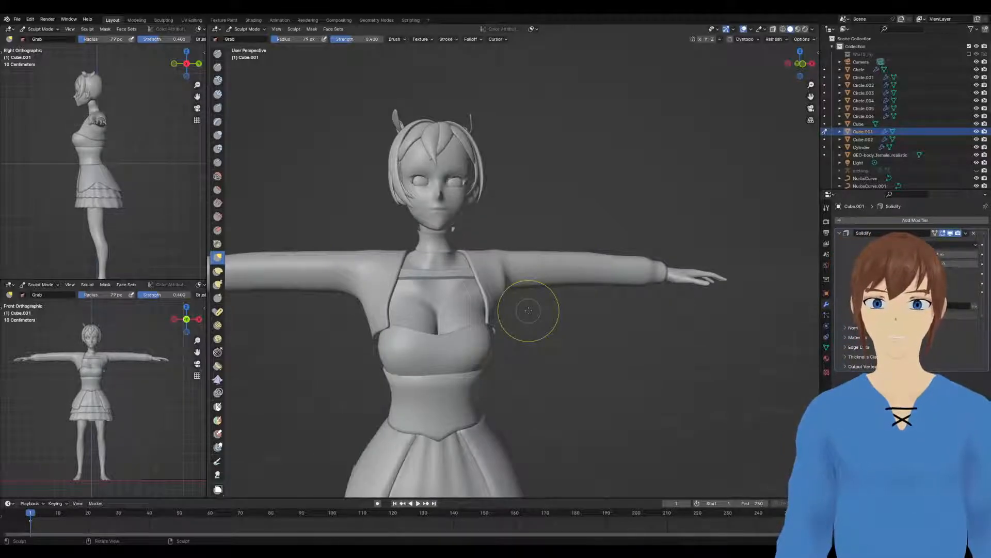
Switch to the Crease brush for sculpting folds on the jacket sleeve
scroll(512, 276, down, 2)
middle_drag(511, 274, 484, 329)
scroll(489, 276, up, 2)
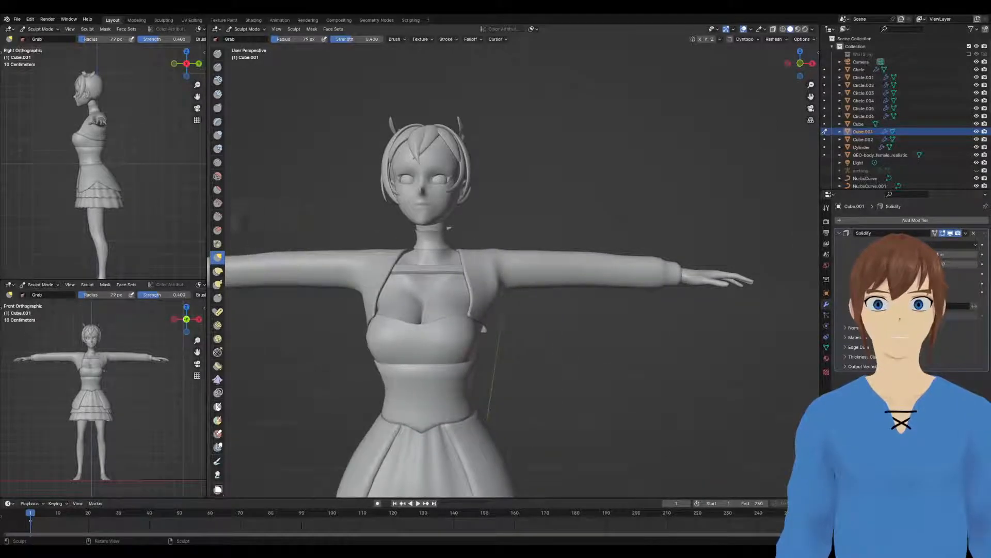
click(218, 162)
scroll(546, 300, up, 4)
scroll(546, 300, down, 1)
middle_drag(546, 300, 552, 305)
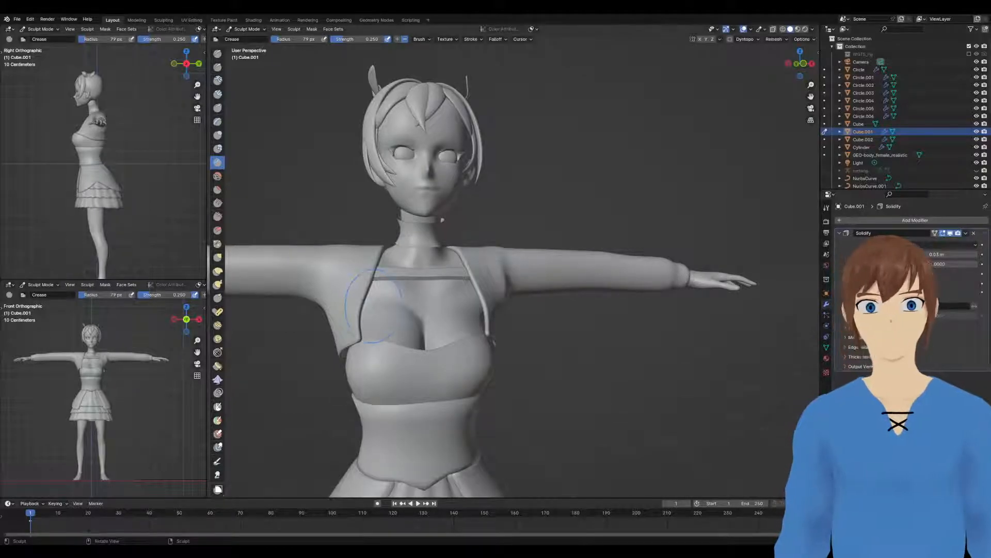
scroll(392, 336, up, 4)
middle_drag(450, 332, 474, 324)
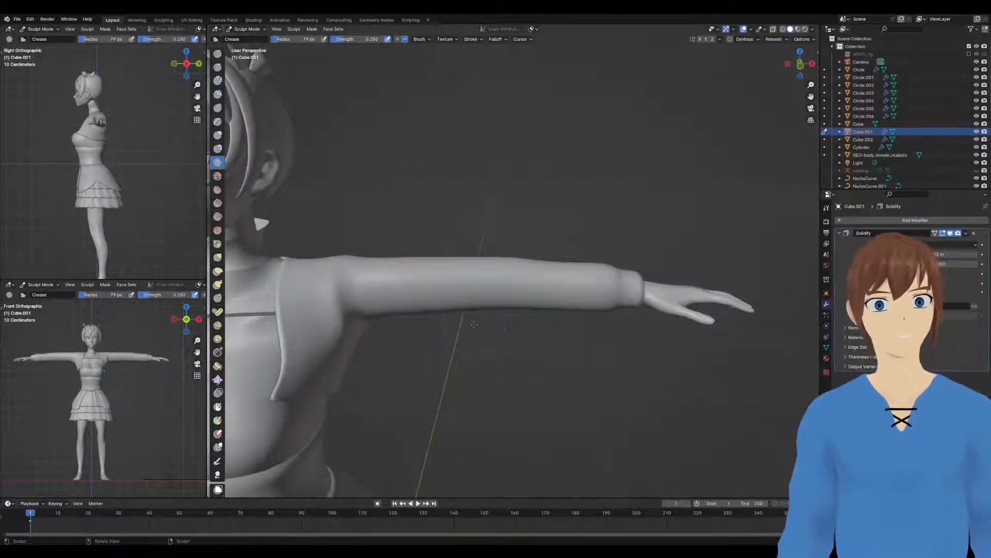
Adjust the Crease brush radius to 68 px for the upper sleeve
key(f)
click(574, 276)
mouse_move(575, 270)
middle_down()
mouse_move(578, 303)
mouse_move(577, 281)
mouse_move(499, 280)
mouse_move(474, 265)
mouse_move(452, 228)
mouse_move(485, 232)
mouse_move(568, 292)
middle_up()
key(f)
click(563, 292)
scroll(563, 289, up, 4)
mouse_move(561, 277)
middle_down()
mouse_move(585, 307)
mouse_move(633, 287)
middle_up()
mouse_move(558, 236)
middle_down()
mouse_move(623, 277)
mouse_move(542, 307)
middle_up()
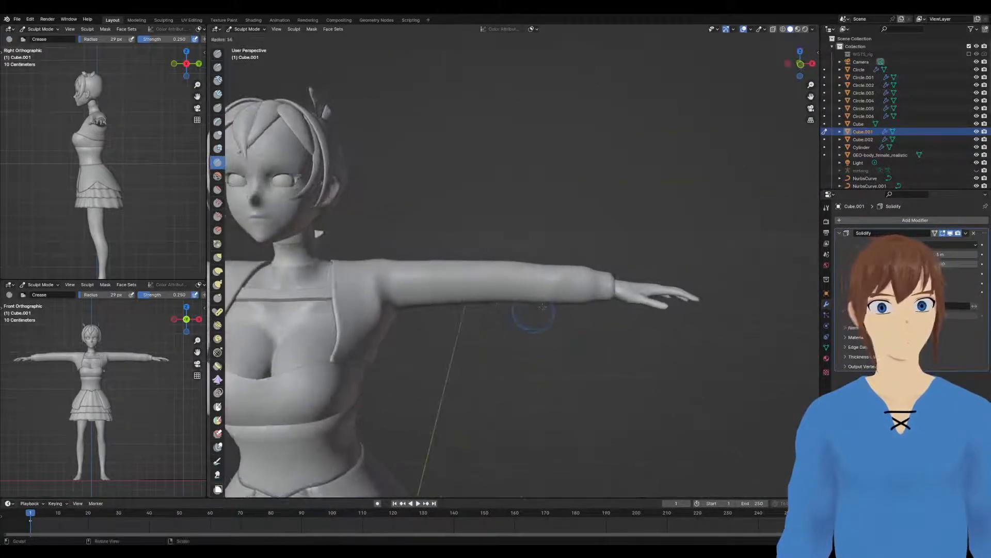
click(496, 252)
mouse_move(497, 252)
middle_down()
mouse_move(514, 275)
mouse_move(541, 248)
mouse_move(498, 277)
mouse_move(442, 285)
middle_up()
middle_drag(521, 338, 435, 277)
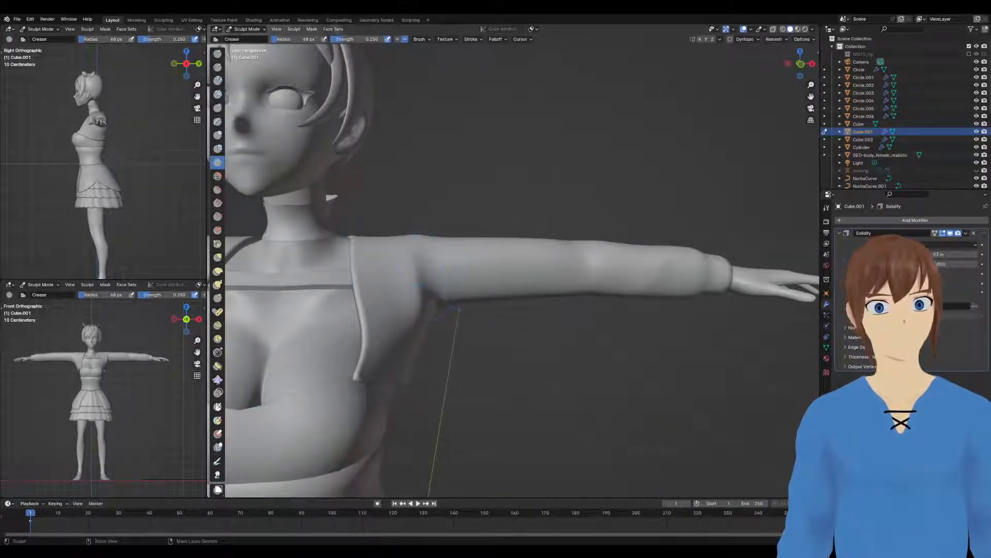
Sculpt diagonal fold strokes across the upper sleeve, running from the armpit towards the top of the arm
ctrl+drag(443, 291, 499, 245)
middle_drag(501, 242, 665, 205)
scroll(560, 222, up, 3)
drag(563, 254, 606, 223)
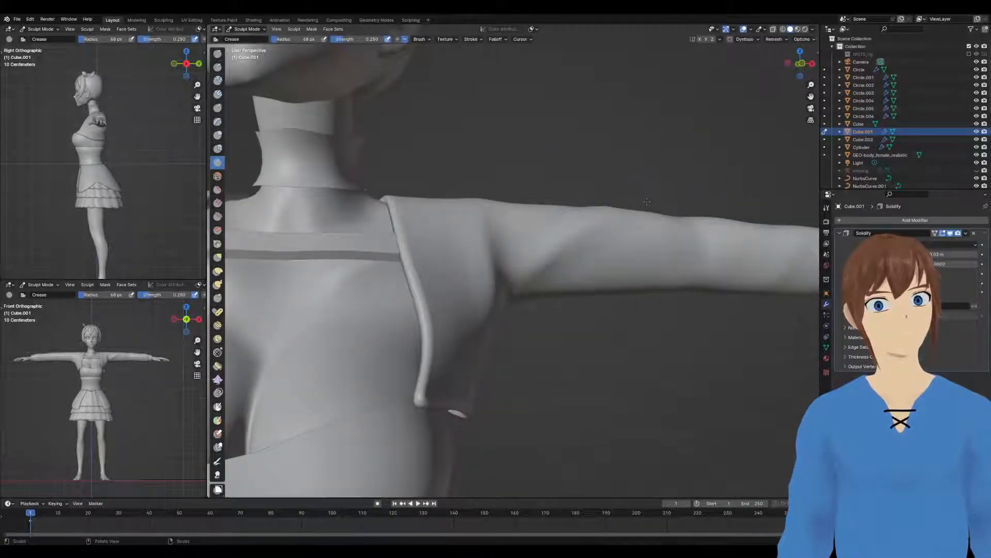
scroll(522, 248, down, 5)
mouse_move(496, 173)
middle_down()
mouse_move(446, 200)
mouse_move(480, 233)
mouse_move(520, 302)
mouse_move(697, 331)
mouse_move(738, 312)
mouse_move(513, 139)
middle_up()
scroll(446, 200, down, 4)
scroll(519, 300, down, 2)
scroll(697, 331, up, 2)
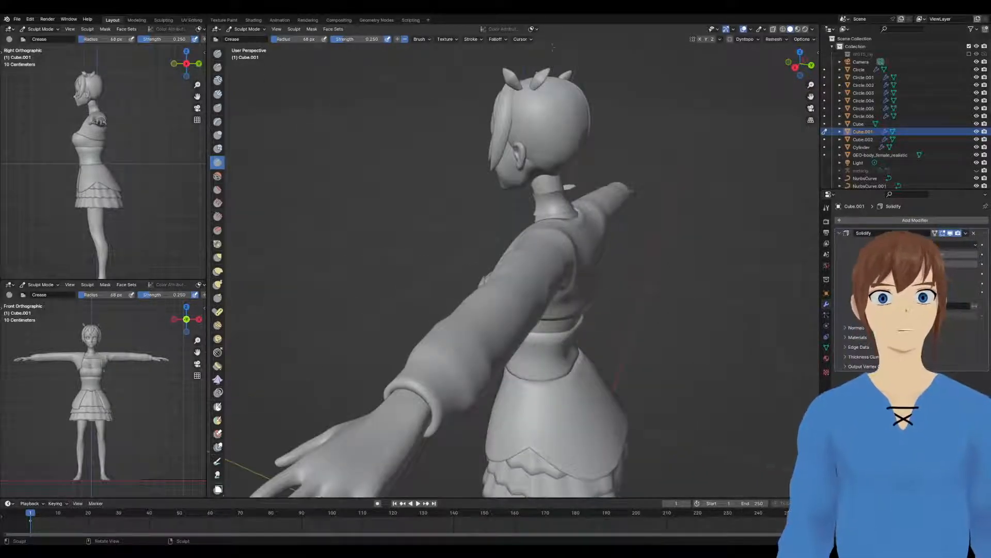
Enable X mirroring and symmetrize the jacket so the creased sleeve is copied onto the opposite side
click(721, 40)
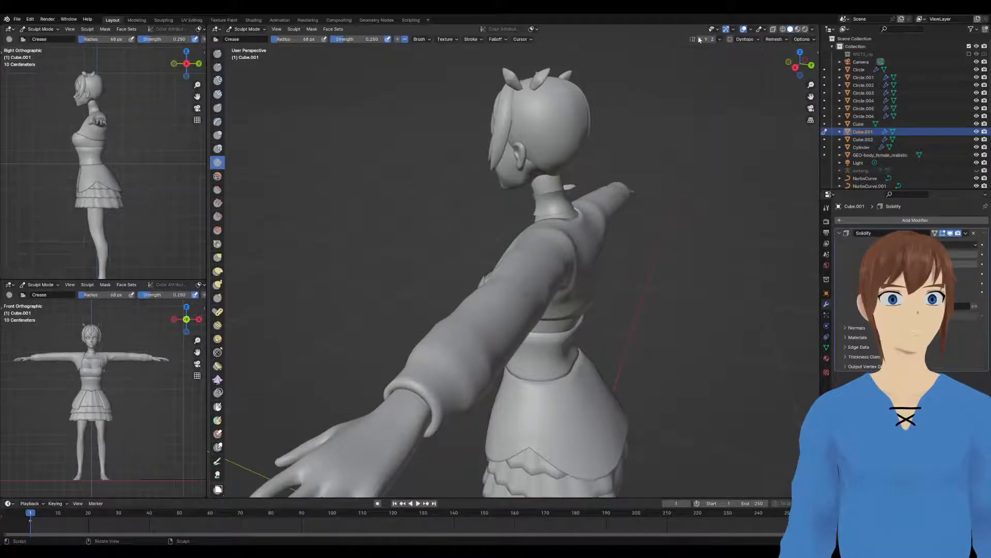
click(721, 40)
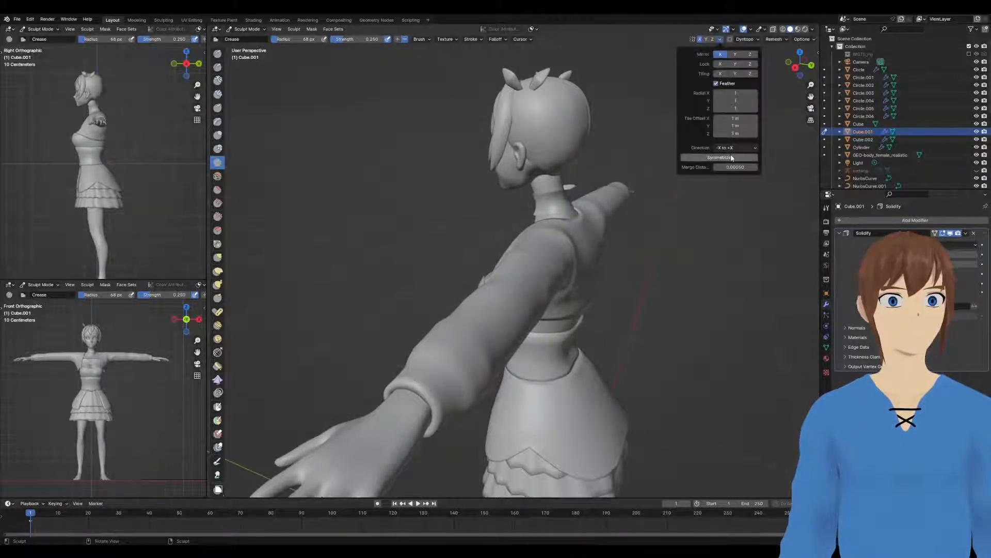
middle_drag(735, 150, 713, 59)
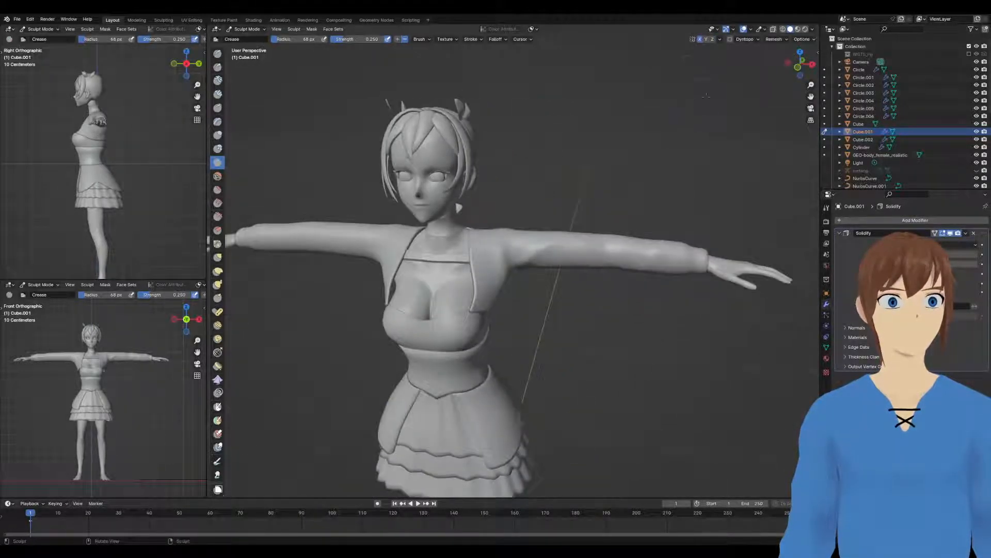
click(719, 40)
click(733, 147)
click(733, 165)
click(727, 159)
middle_drag(566, 176, 589, 165)
scroll(589, 234, down, 1)
mouse_move(590, 233)
middle_down()
mouse_move(551, 245)
mouse_move(587, 276)
mouse_move(638, 266)
mouse_move(552, 261)
mouse_move(570, 264)
middle_up()
scroll(571, 266, up, 2)
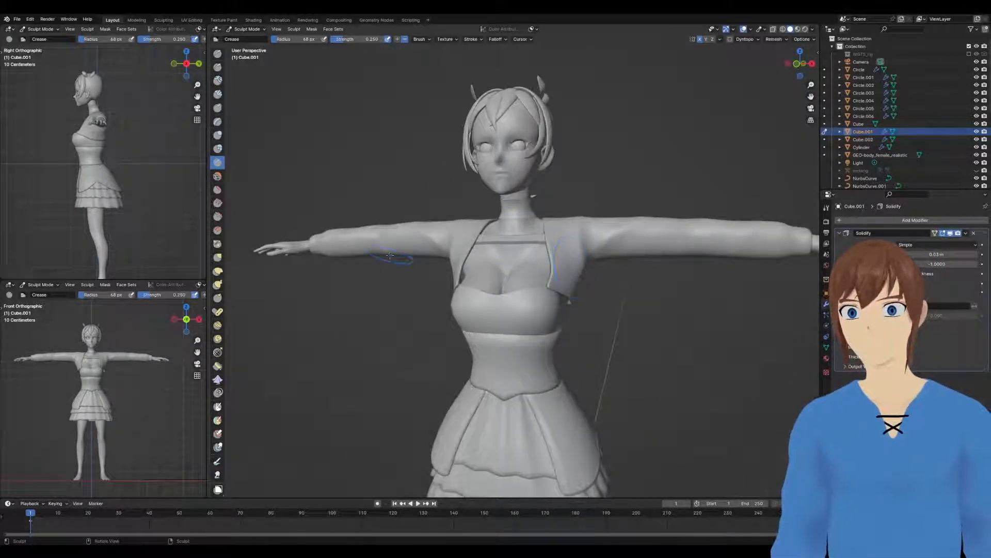
Leave Sculpt Mode and open the jacket in Edit Mode
scroll(390, 259, up, 3)
middle_drag(443, 258, 479, 269)
scroll(479, 268, down, 1)
key(ctrl+Tab)
scroll(564, 227, down, 2)
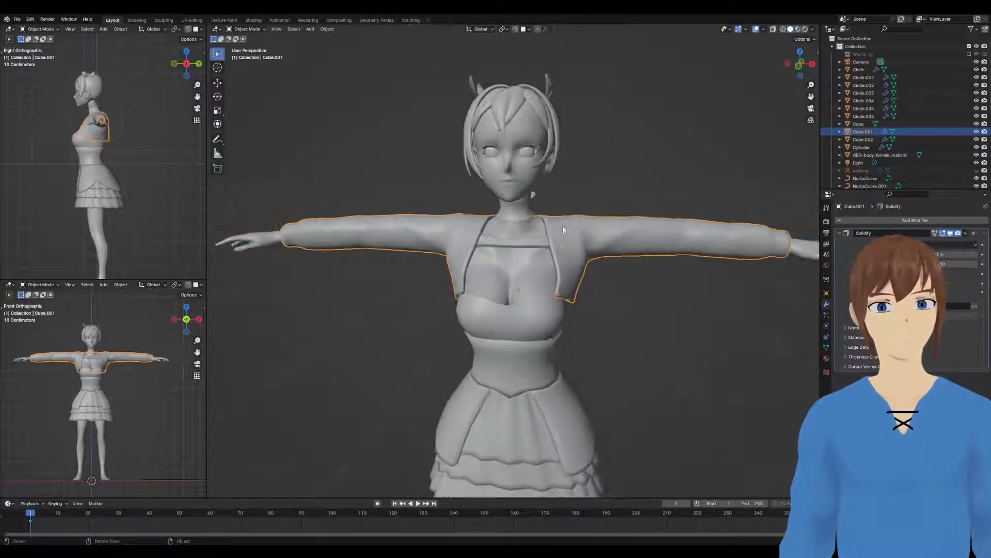
key(Tab)
middle_drag(598, 239, 571, 248)
scroll(571, 247, up, 2)
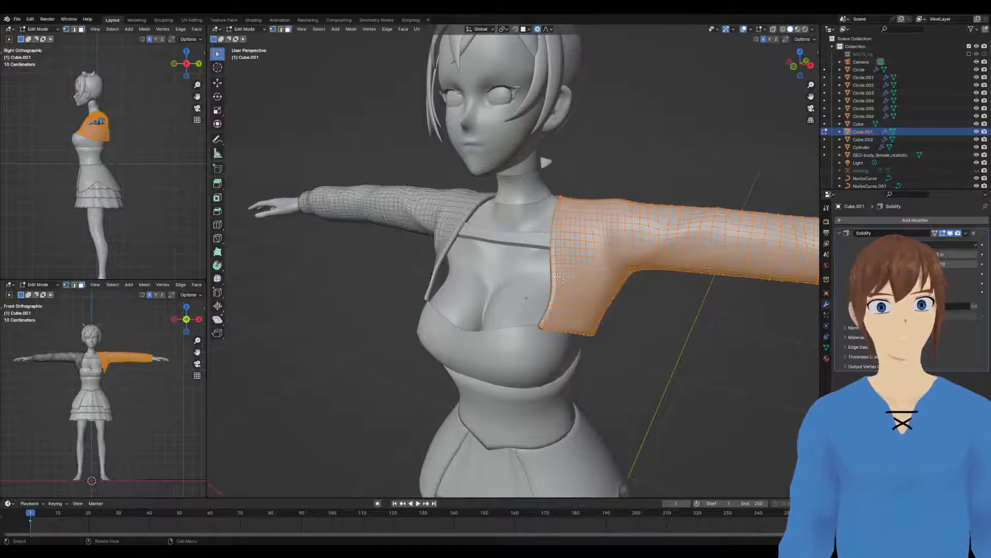
Circle-select a strip of jacket faces along the neckline, from the back centre over the shoulder and down the front edge
middle_drag(560, 211, 475, 240)
scroll(486, 246, up, 2)
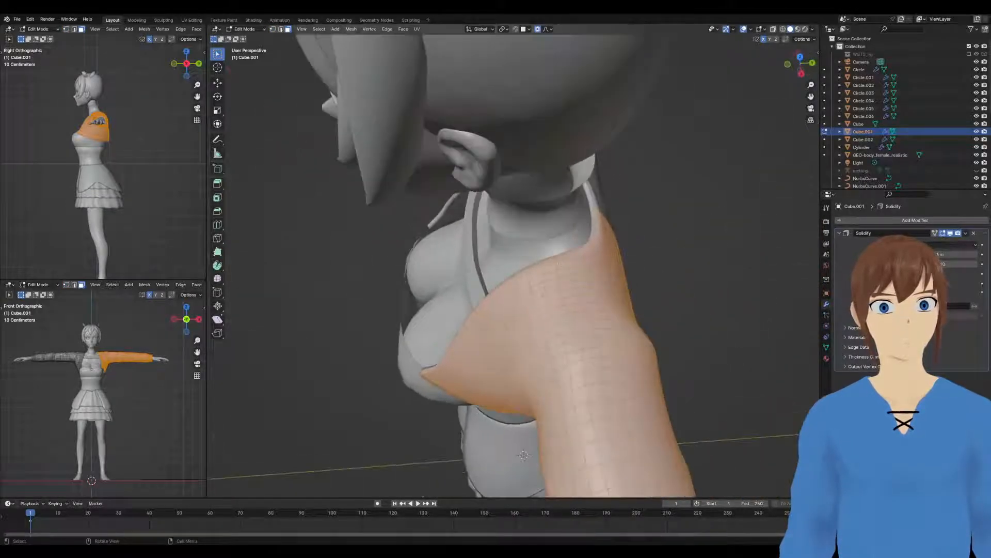
middle_drag(558, 255, 478, 264)
click(526, 276)
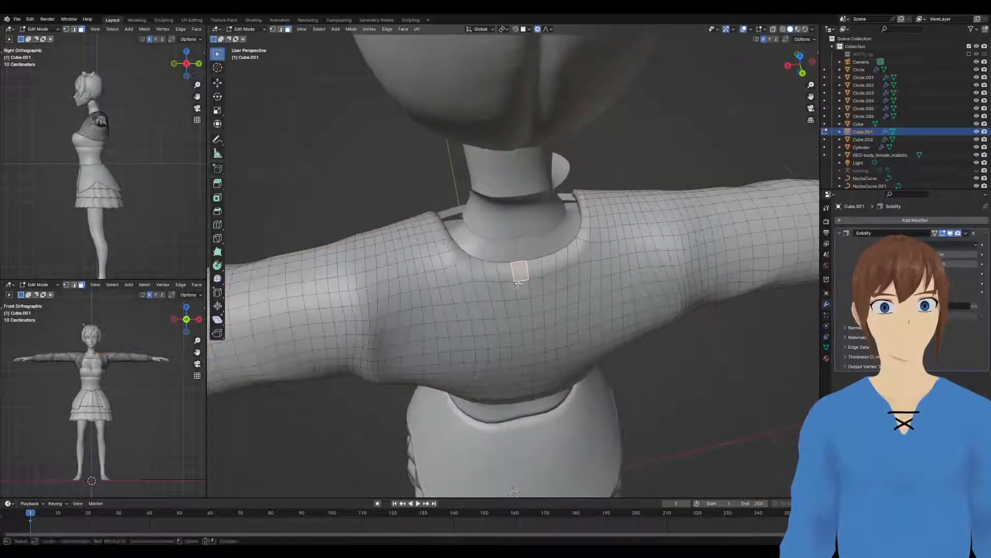
drag(508, 289, 485, 283)
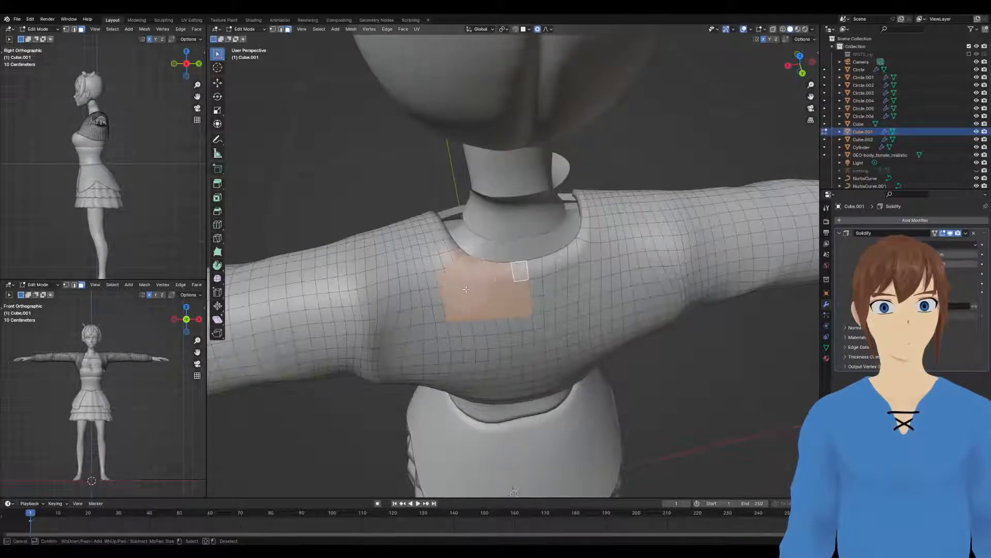
middle_drag(398, 286, 562, 256)
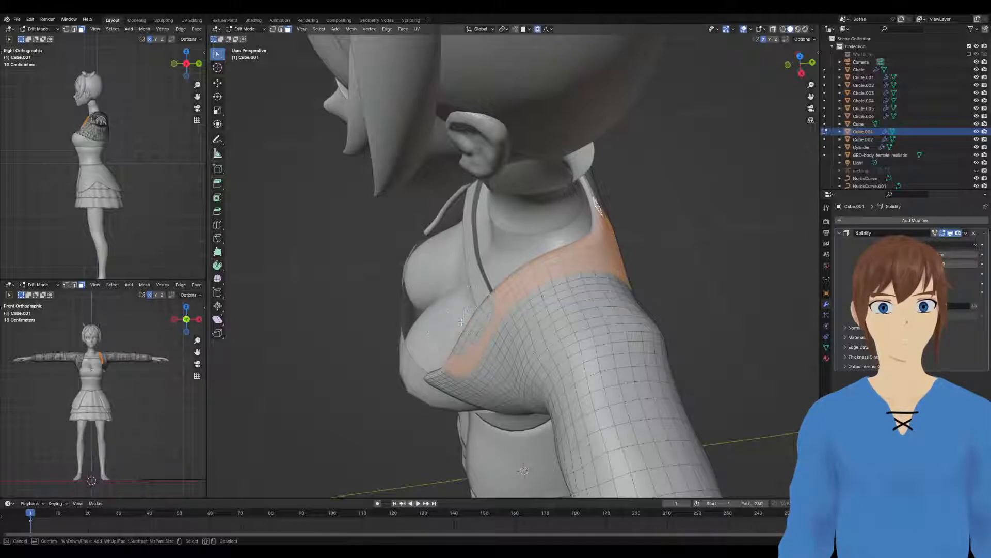
key(Escape)
middle_drag(459, 338, 489, 352)
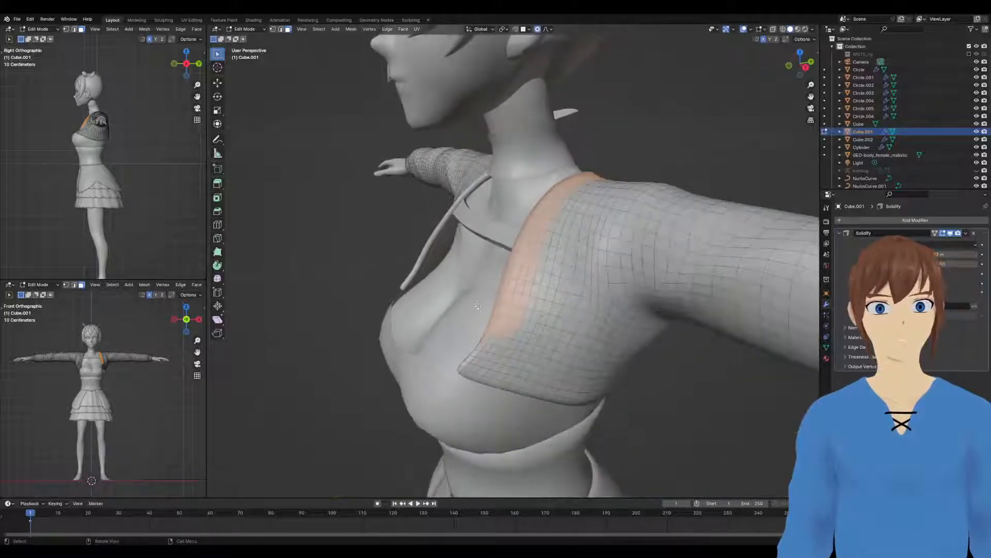
Duplicate the selected neckline faces and raise the copy about 0.015 m along Z
middle_drag(551, 347, 790, 280)
key(shift+d)
key(z)
click(550, 315)
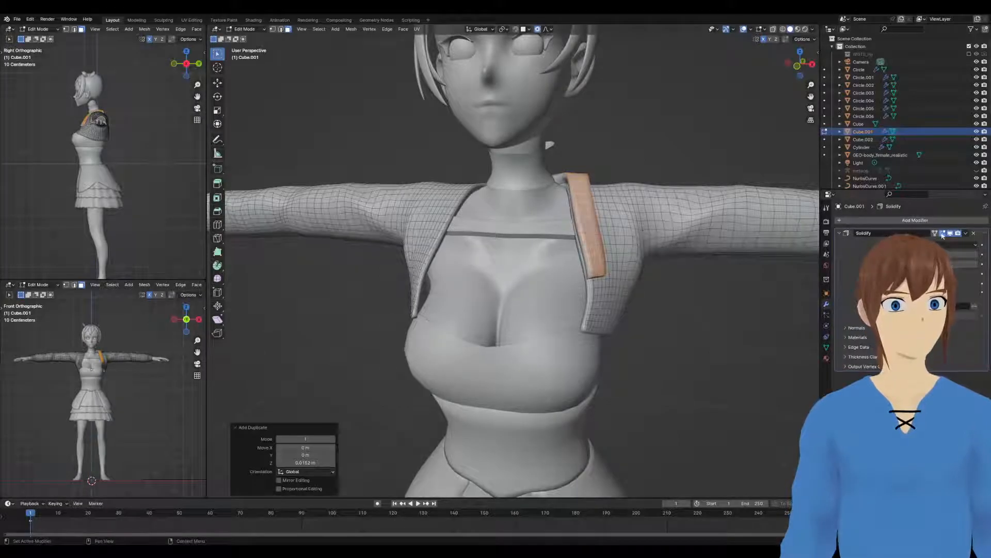
Add a Mirror modifier to the jacket and place it above Solidify
click(889, 220)
mouse_move(875, 221)
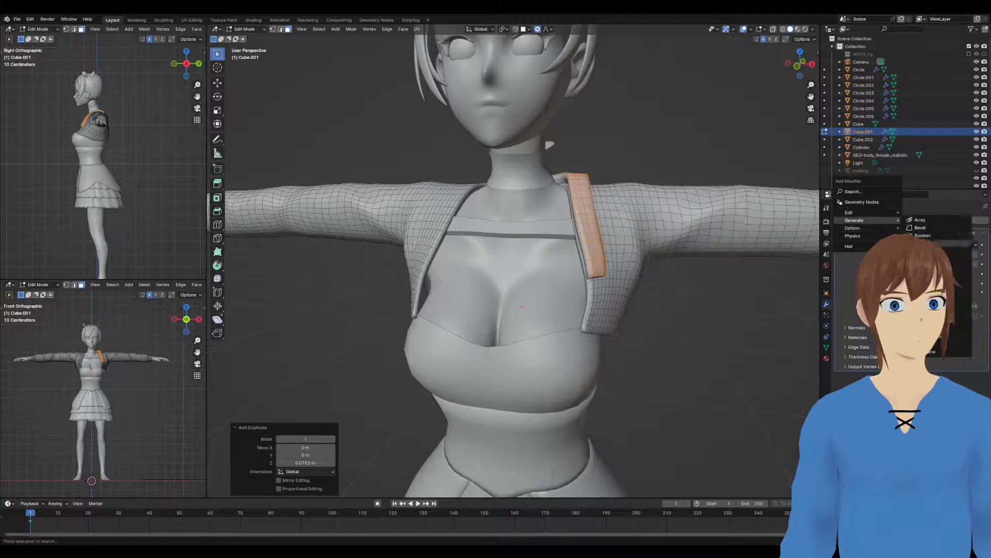
click(924, 281)
drag(984, 379, 980, 224)
middle_drag(563, 219, 515, 222)
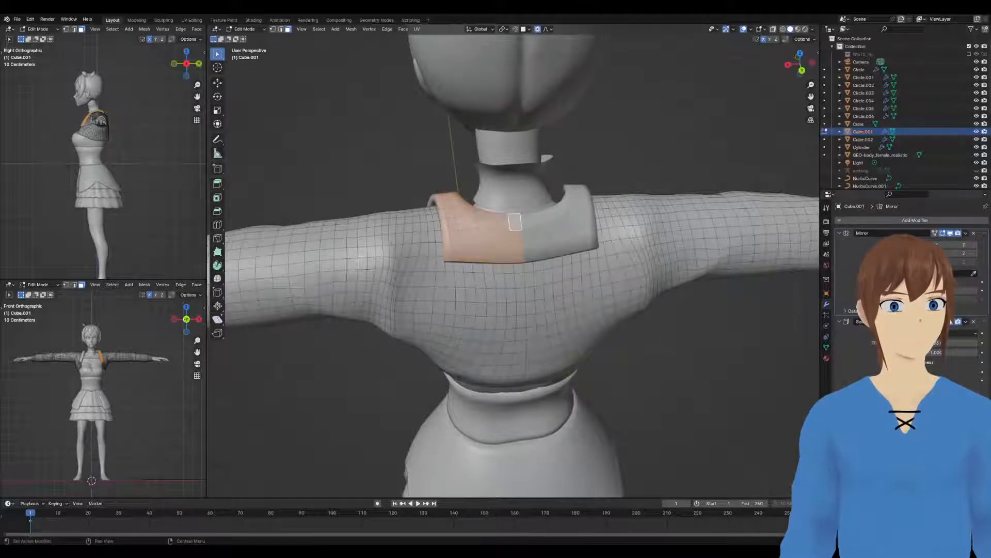
Try to separate the duplicated collar strip, and undo back past the jacket's added Mirror modifier
mouse_move(515, 222)
middle_down()
mouse_move(664, 270)
mouse_move(591, 265)
middle_up()
key(ctrl+Tab)
click(590, 301)
mouse_move(593, 300)
middle_down()
mouse_move(606, 253)
mouse_move(583, 232)
middle_up()
key(ctrl+Tab)
click(526, 210)
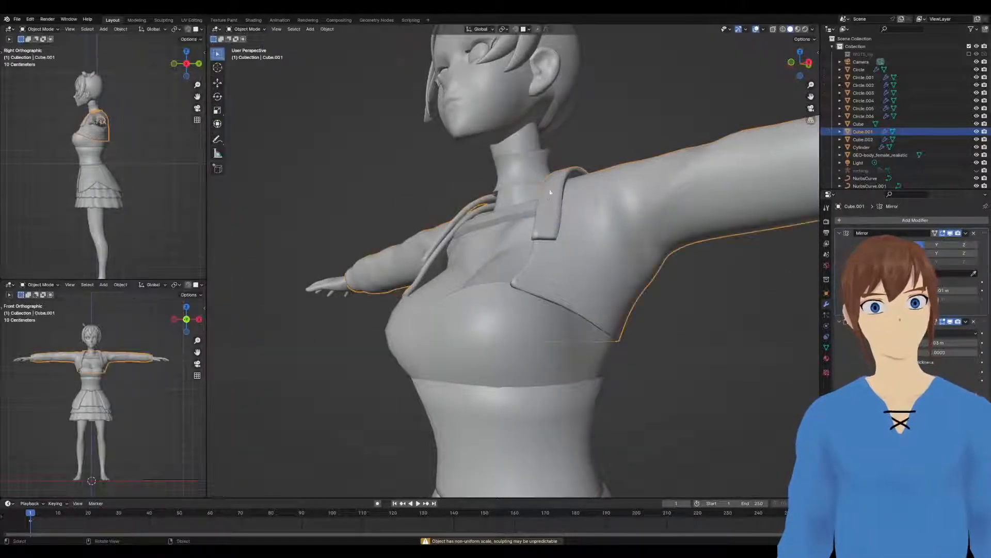
key(Tab)
middle_drag(571, 173, 579, 193)
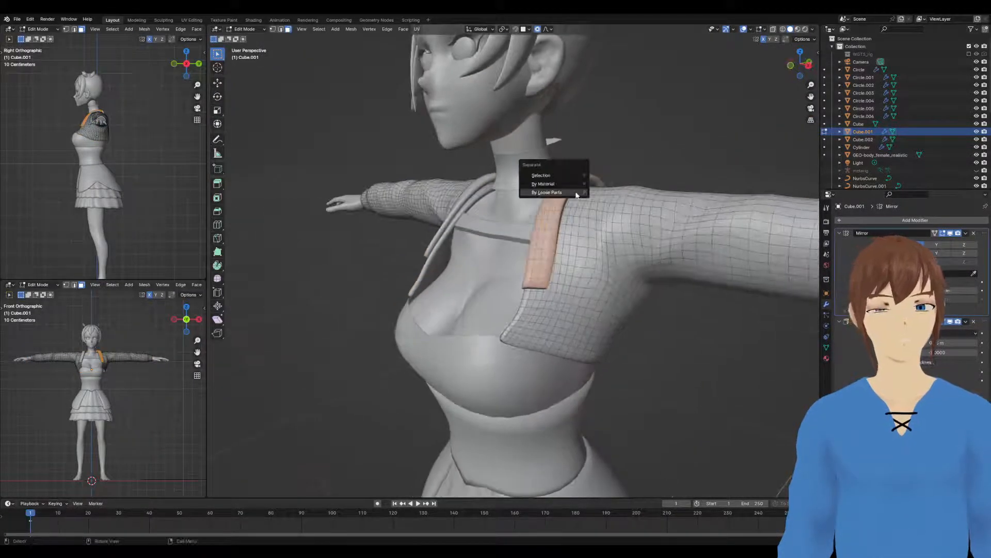
key(p)
key(ctrl+z)
key(ctrl+z)
key(ctrl+z)
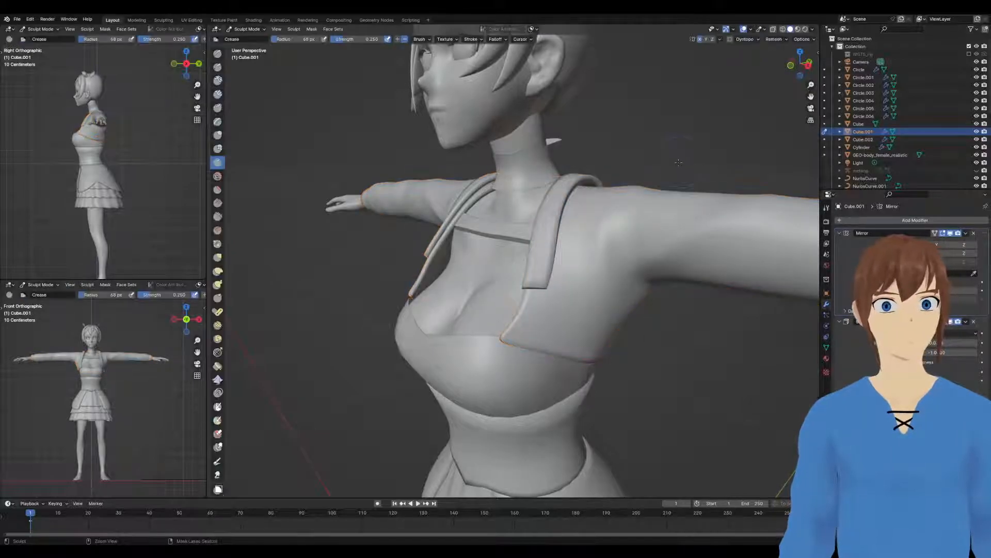
Separate the duplicated collar faces into their own object and open that object in Edit Mode
middle_drag(610, 182, 676, 250)
key(p)
click(605, 176)
key(Tab)
click(599, 202)
key(Tab)
Delete the stray patch of faces near the side of the torso from the collar object, using X-ray to select it
key(alt+z)
middle_drag(626, 273, 588, 295)
key(c)
drag(570, 320, 598, 327)
key(Escape)
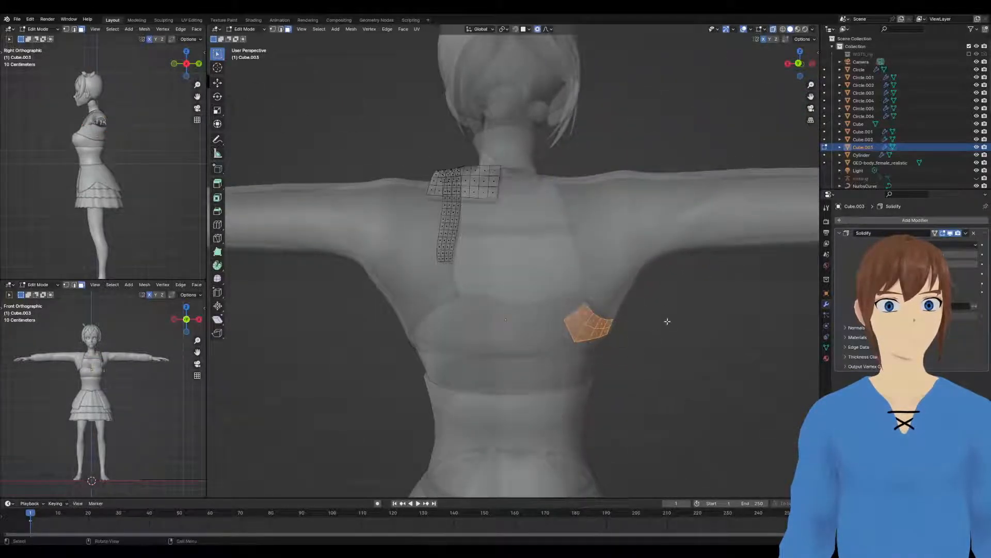
key(x)
click(669, 322)
key(Tab)
mouse_move(668, 321)
middle_down()
mouse_move(667, 291)
mouse_move(528, 302)
middle_up()
key(alt+z)
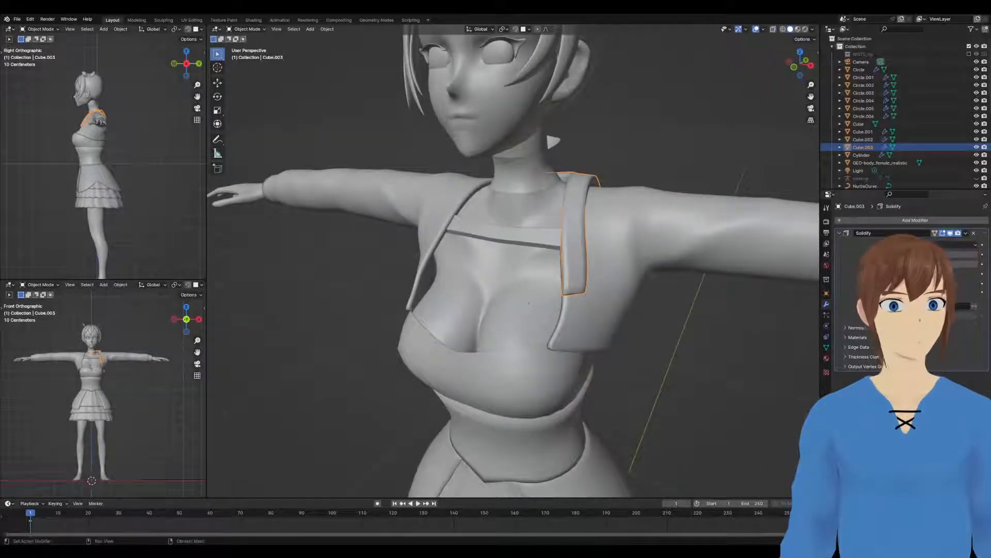
Add a Mirror modifier to the collar object and move it above Solidify
click(876, 221)
mouse_move(876, 218)
click(907, 271)
middle_drag(625, 233, 601, 232)
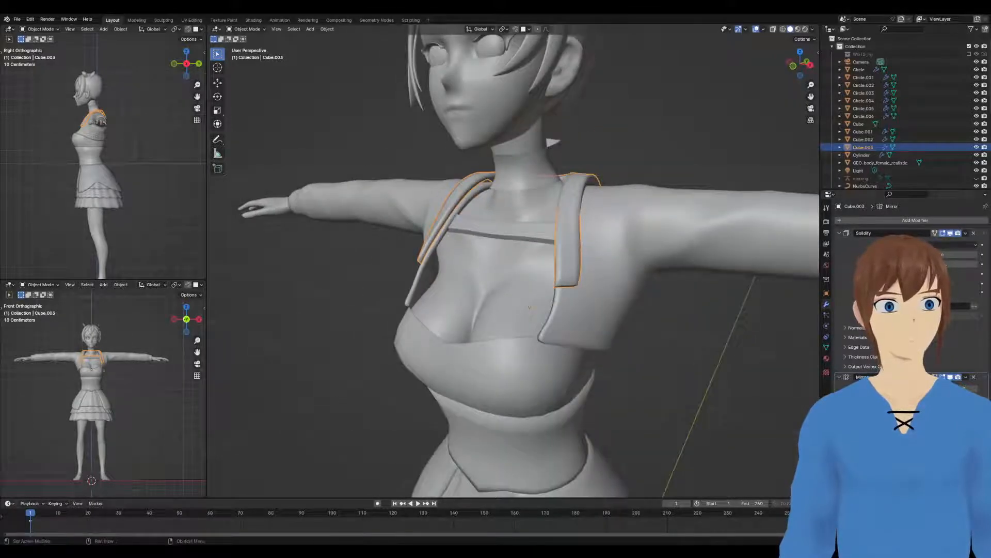
drag(983, 379, 982, 233)
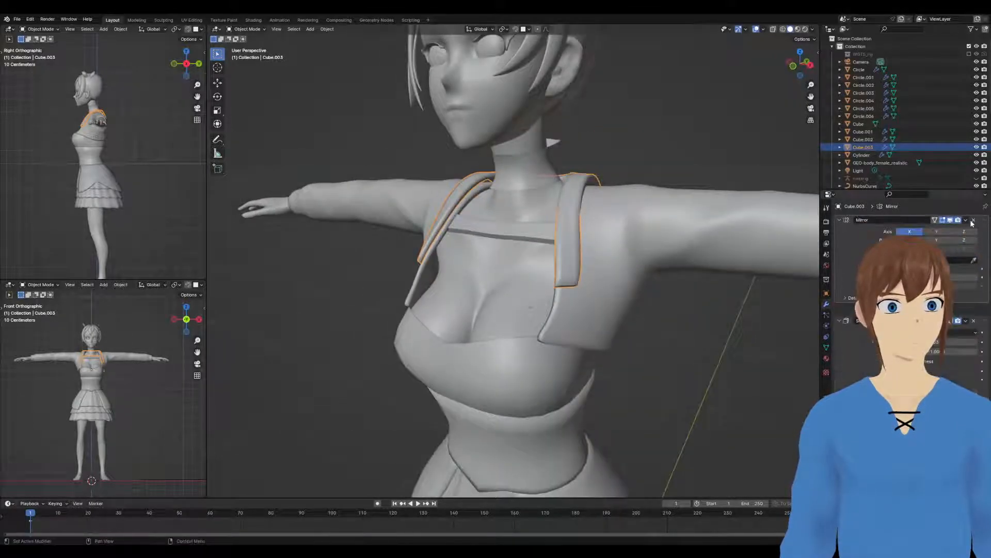
In Sculpt Mode, set the Grab brush radius to 114 px and round the outer corners of the collar's back
key(Tab)
mouse_move(657, 225)
middle_down()
mouse_move(636, 228)
mouse_move(602, 258)
mouse_move(562, 274)
mouse_move(454, 236)
middle_up()
key(ctrl+Tab)
key(g)
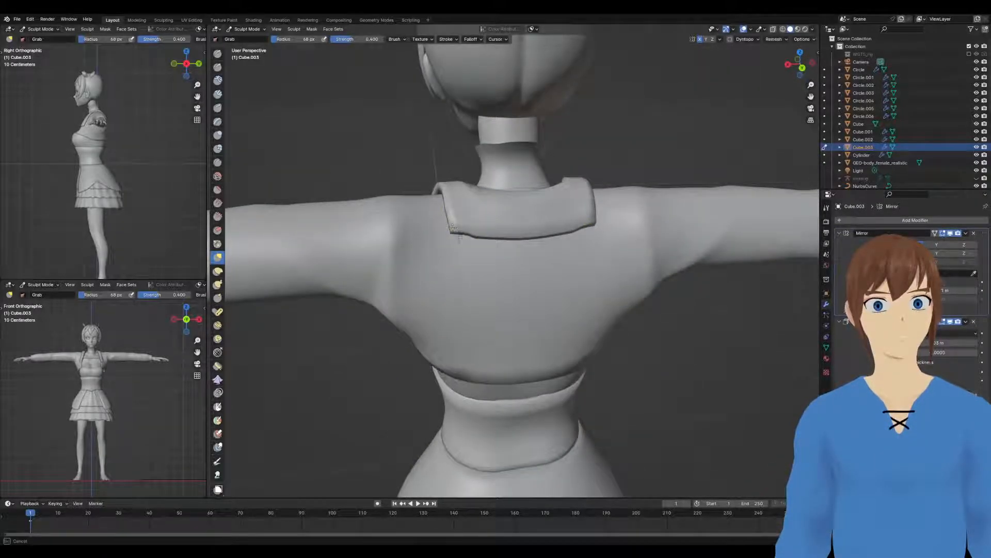
middle_drag(458, 228, 455, 241)
key(f)
click(457, 245)
drag(439, 247, 446, 236)
mouse_move(450, 232)
middle_down()
mouse_move(453, 216)
mouse_move(462, 243)
mouse_move(444, 230)
middle_up()
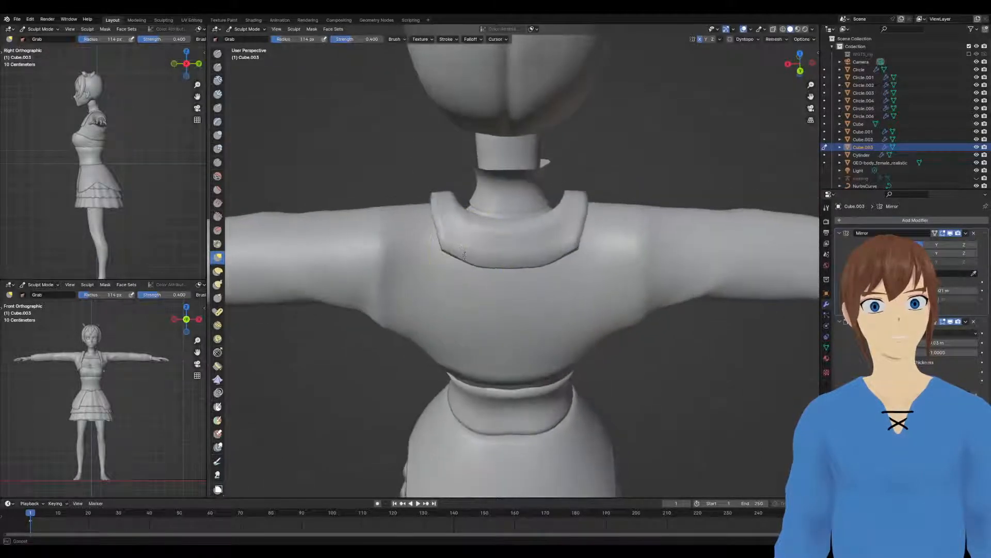
drag(441, 243, 440, 247)
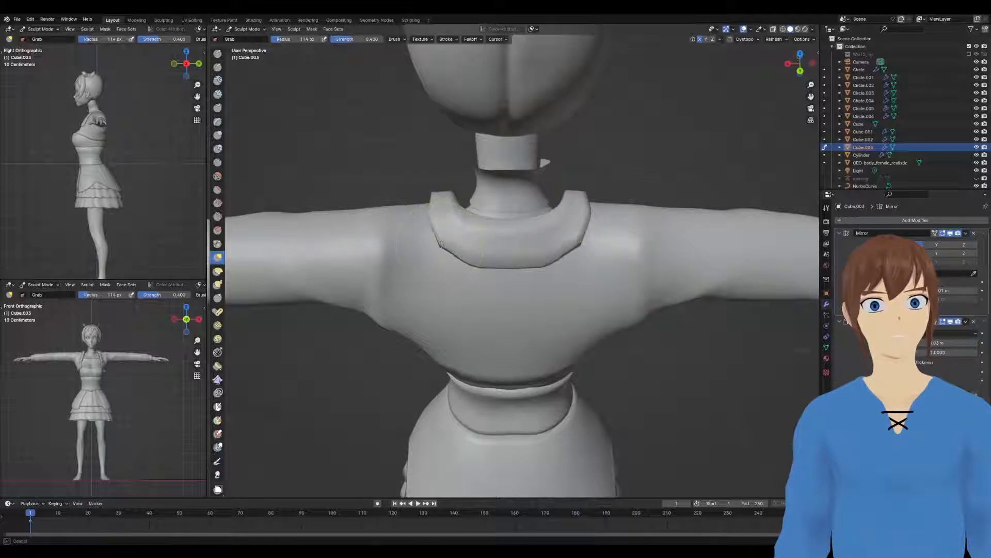
middle_drag(456, 254, 588, 209)
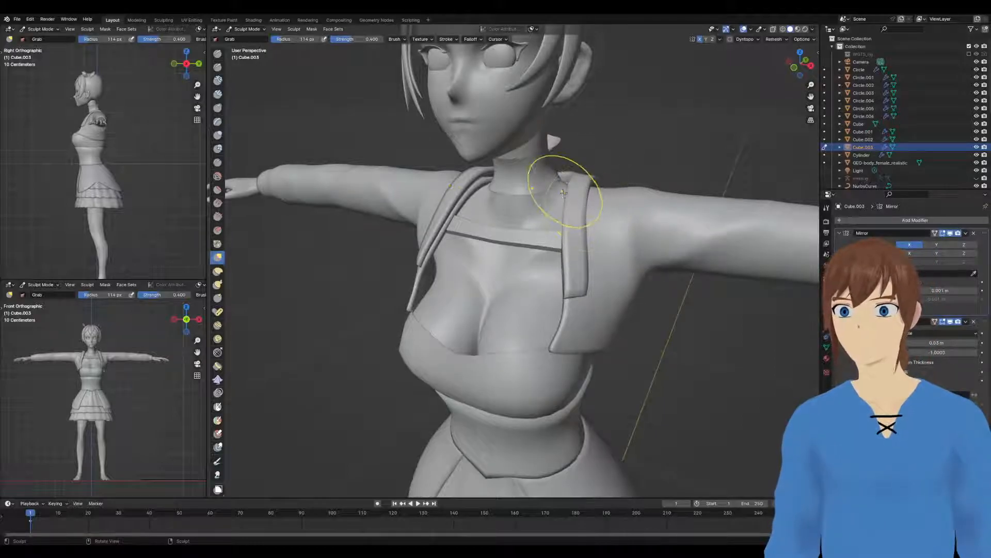
Reduce the Grab brush radius, pull the front lapel's outer edge outward and tuck in its lower end
middle_drag(578, 210, 590, 212)
key(f)
click(598, 214)
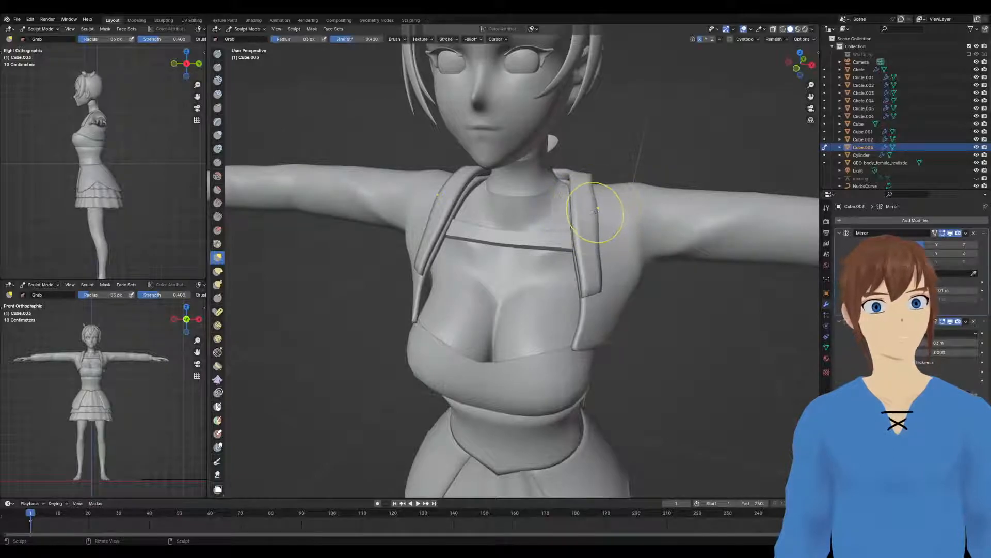
drag(600, 218, 606, 239)
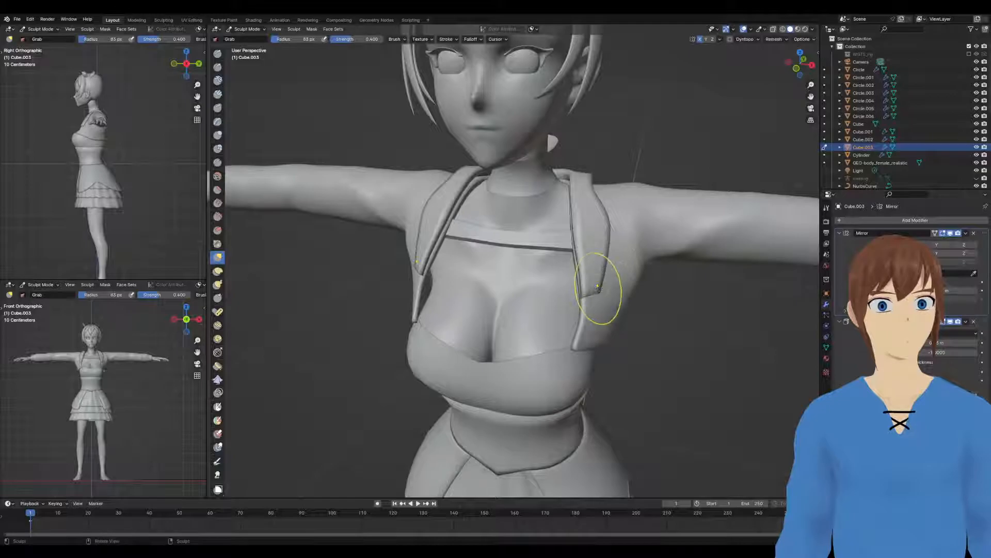
drag(582, 268, 579, 256)
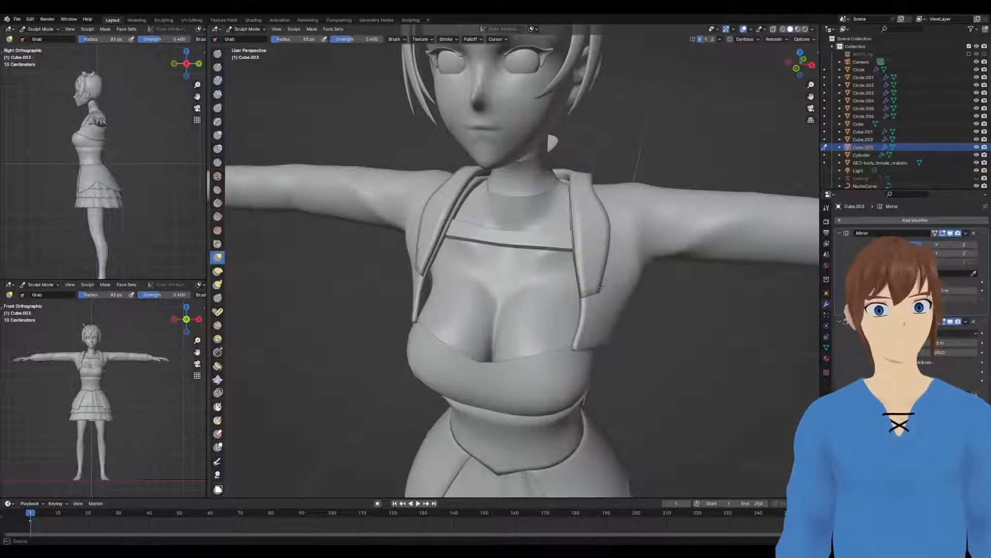
drag(602, 290, 599, 288)
Taper the lapel's lower end into a narrow point and pull its upper outer edge outward near the shoulder
middle_drag(601, 288, 586, 272)
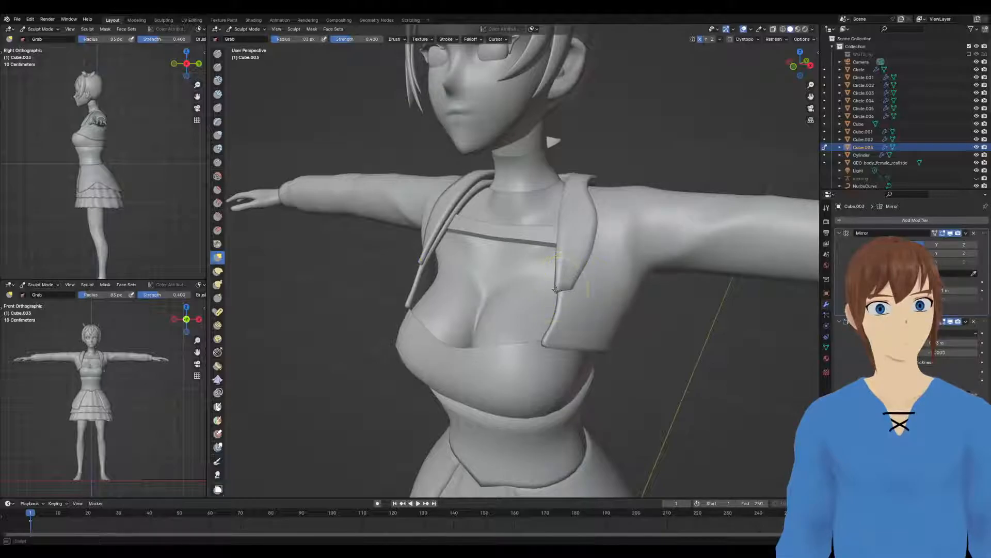
scroll(611, 274, up, 4)
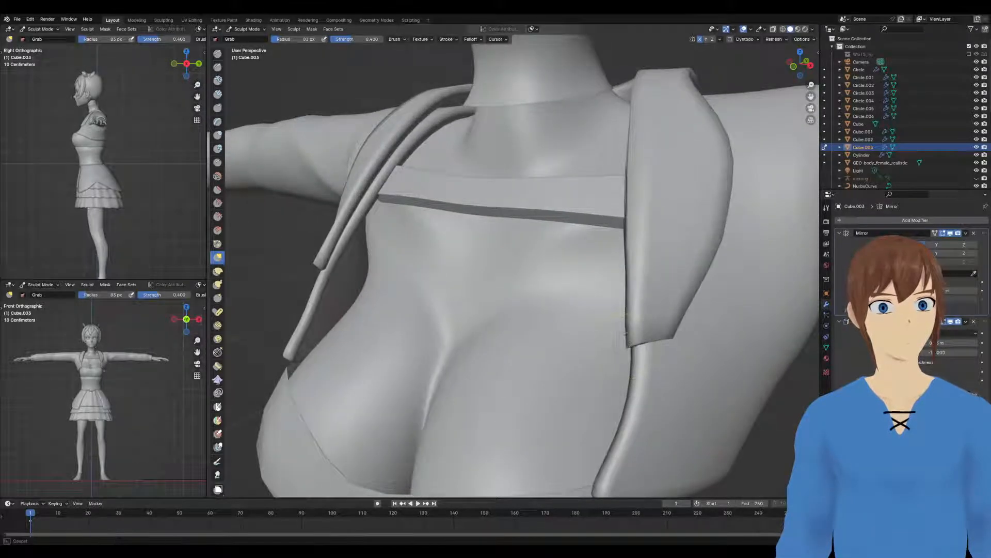
mouse_move(635, 315)
mouse_down()
mouse_move(673, 336)
mouse_move(645, 325)
mouse_move(660, 336)
mouse_up()
mouse_move(677, 294)
middle_down()
mouse_move(656, 291)
mouse_move(684, 293)
middle_up()
scroll(653, 290, down, 4)
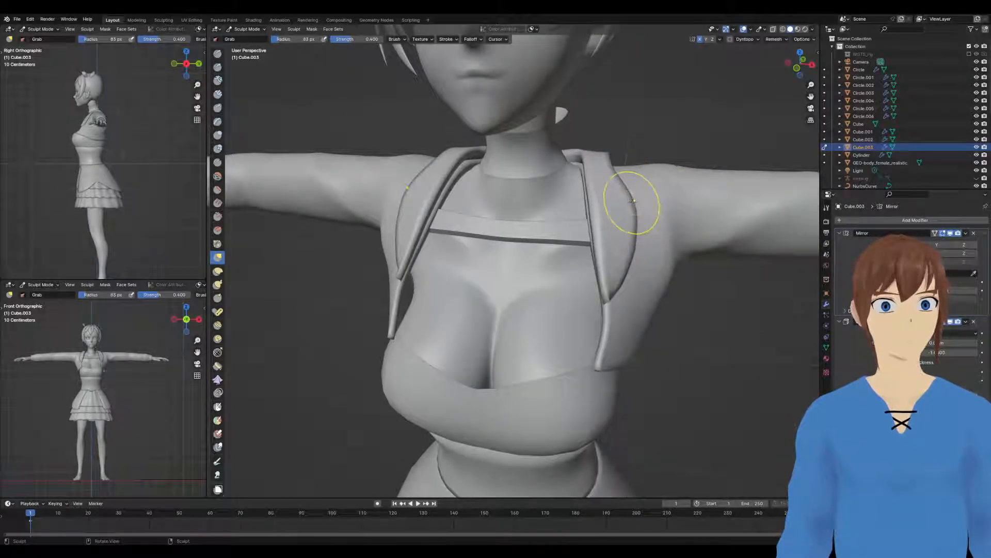
mouse_move(614, 173)
mouse_down()
mouse_move(629, 180)
mouse_move(634, 212)
mouse_up()
mouse_move(636, 264)
middle_down()
mouse_move(594, 262)
mouse_move(633, 222)
middle_up()
Enlarge the Grab brush to 171 px and reshape the lower outer corner of the collar's back
mouse_move(626, 176)
middle_down()
mouse_move(508, 209)
mouse_move(475, 203)
middle_up()
key(f)
click(444, 243)
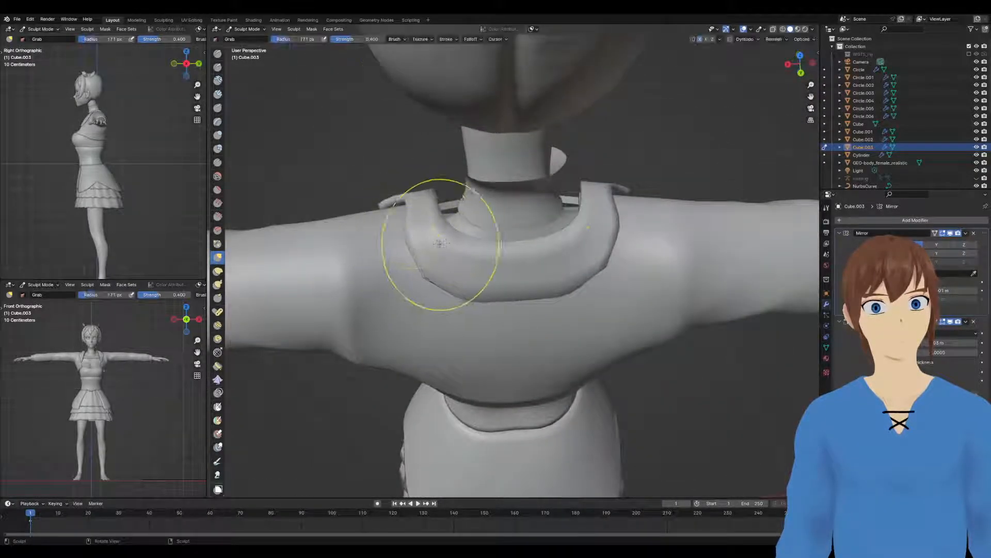
drag(422, 248, 479, 295)
mouse_move(480, 295)
middle_down()
mouse_move(568, 212)
mouse_move(482, 256)
middle_up()
Set the Grab brush radius to 271 px and nudge the collar into place over the shoulder and along the lapel
key(f)
click(615, 222)
drag(467, 189, 477, 191)
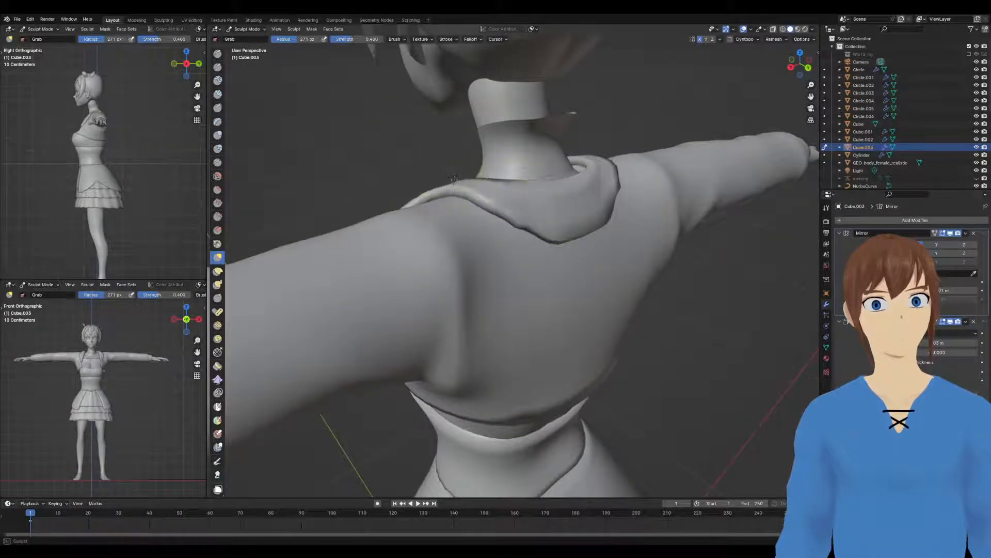
mouse_move(467, 185)
middle_down()
mouse_move(655, 184)
mouse_move(580, 186)
middle_up()
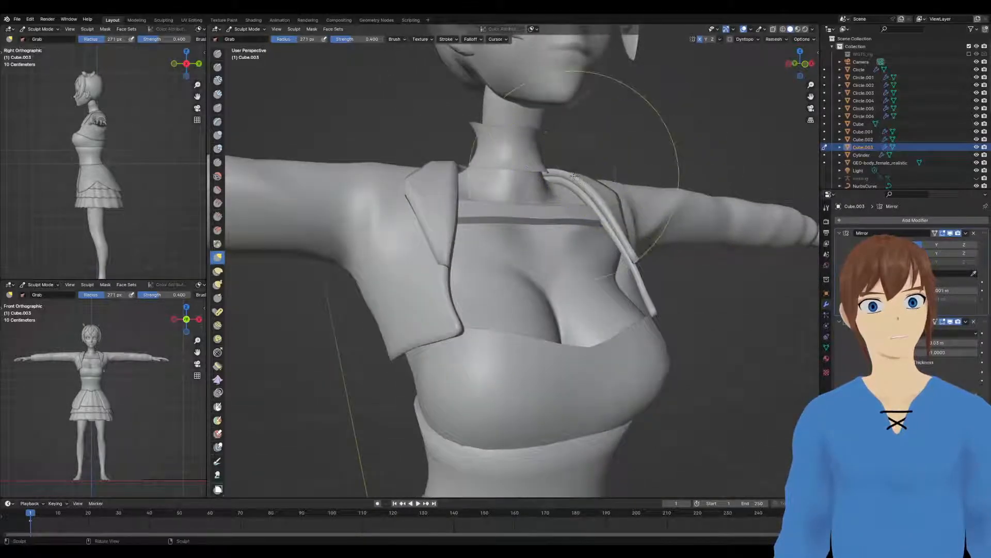
middle_drag(585, 182, 621, 246)
drag(621, 246, 626, 248)
Set the Grab brush radius to 191 px, refine the lapel's outer corner and check its shape from the front
key(f)
click(678, 208)
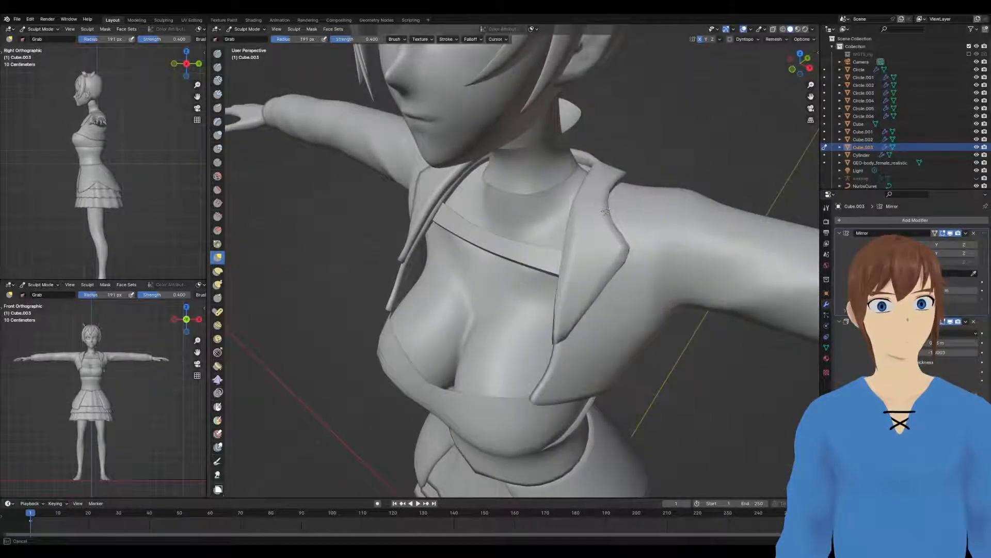
middle_drag(625, 248, 569, 257)
scroll(603, 241, down, 3)
scroll(601, 265, down, 3)
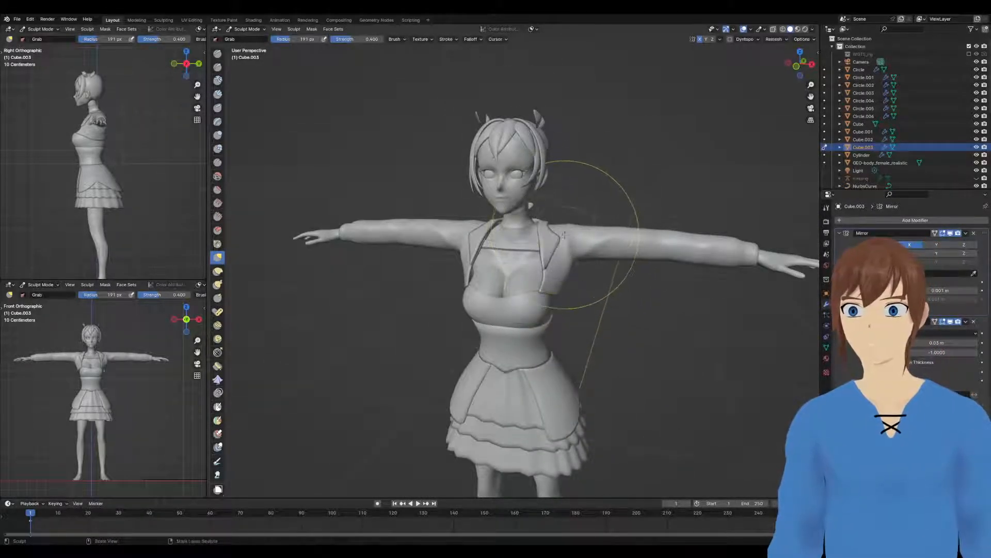
scroll(610, 191, up, 3)
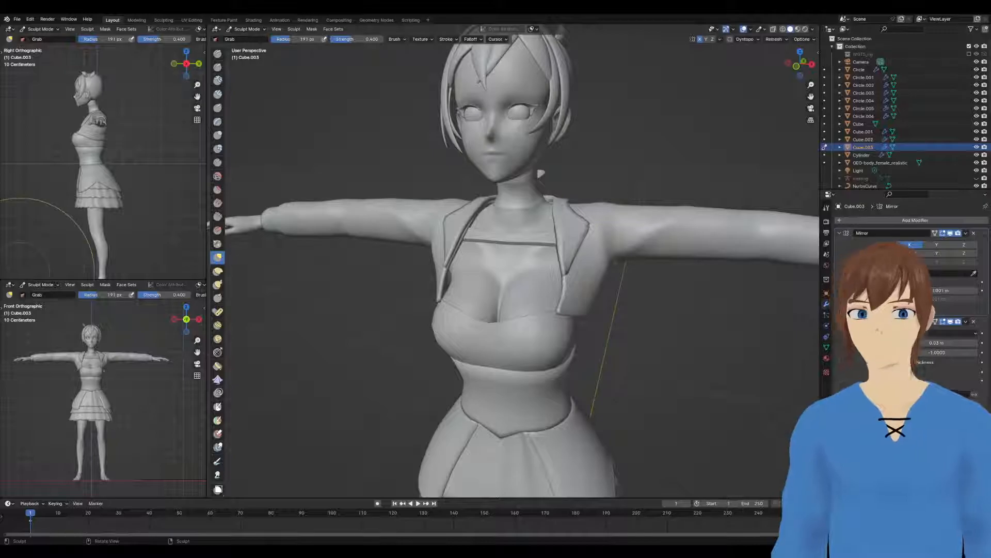
scroll(640, 233, up, 2)
mouse_move(677, 219)
middle_down()
mouse_move(640, 234)
mouse_move(666, 227)
middle_up()
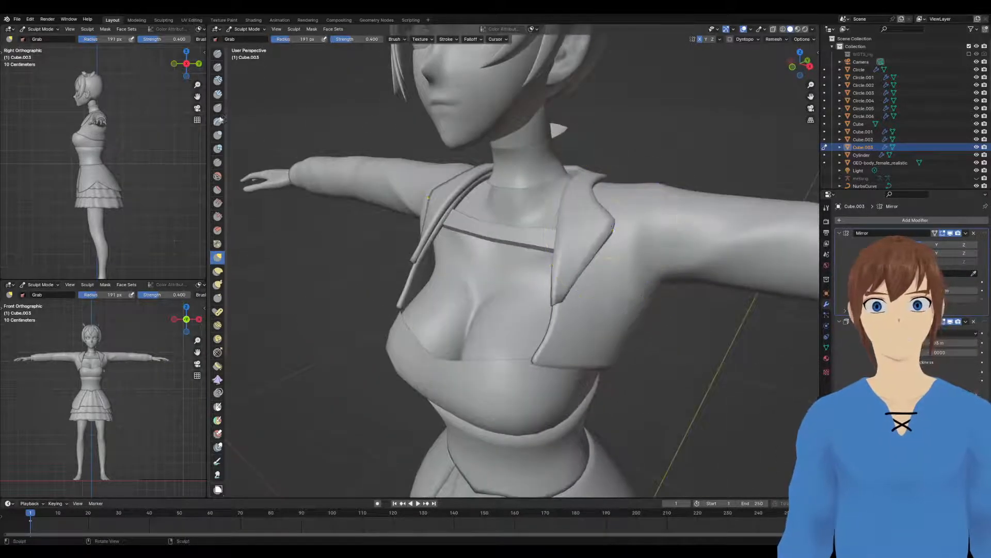
key(ctrl+Tab)
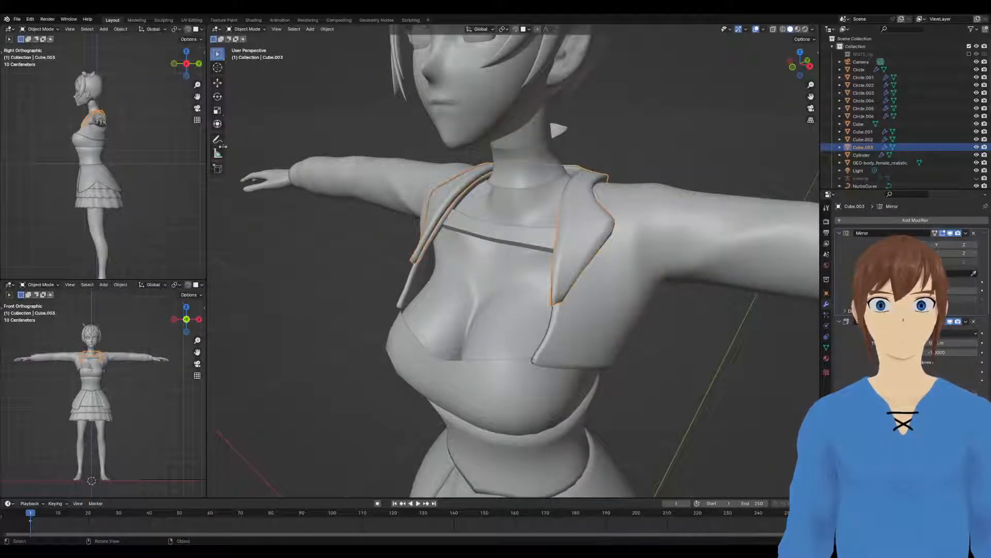
click(224, 141)
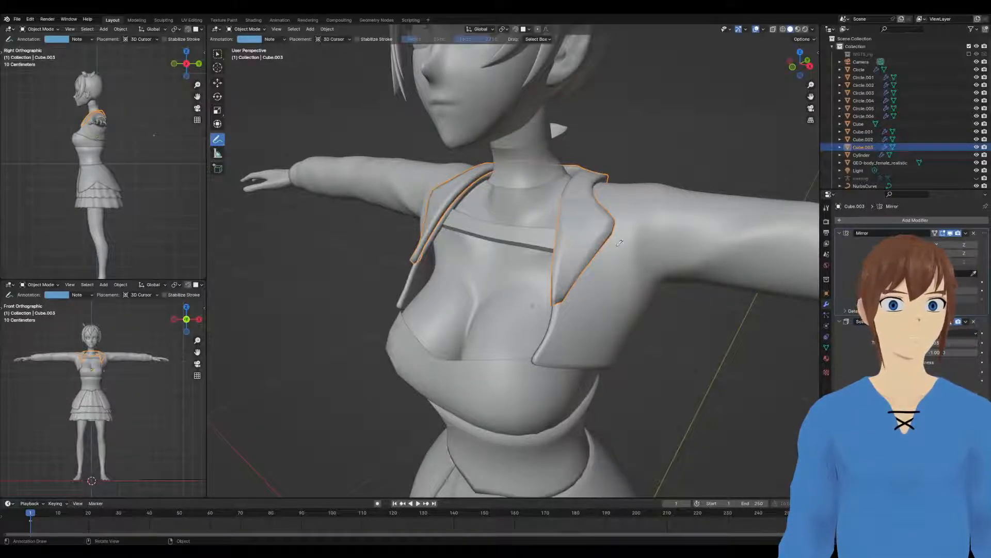
mouse_move(636, 239)
middle_down()
mouse_move(625, 230)
mouse_move(682, 218)
mouse_move(605, 260)
mouse_move(619, 203)
middle_up()
key(ctrl+Tab)
click(604, 298)
Shrink the Grab brush and refine the lapel's outer edge between the shoulder and its pointed corner
mouse_move(619, 204)
middle_down()
mouse_move(591, 219)
mouse_move(594, 268)
middle_up()
key(f)
click(588, 246)
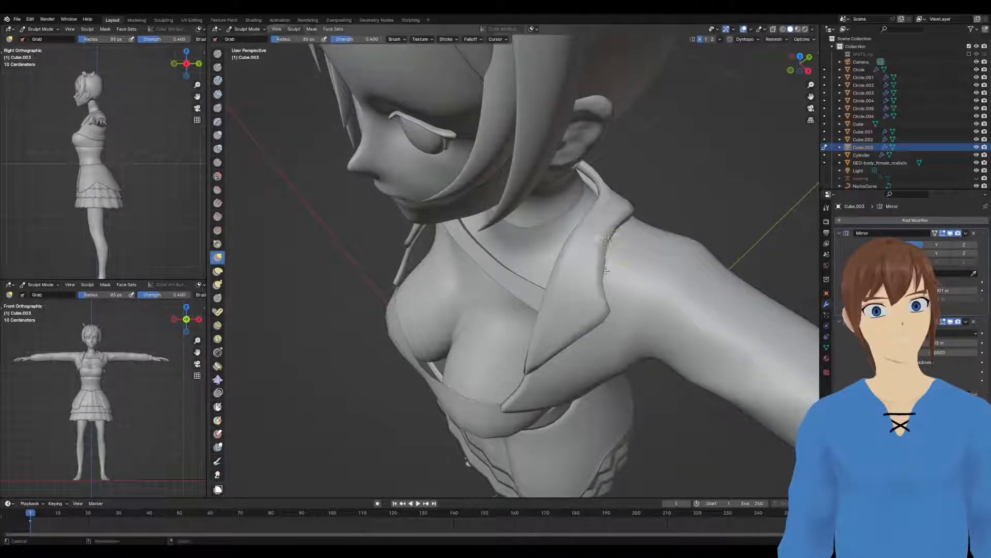
middle_drag(610, 239, 559, 247)
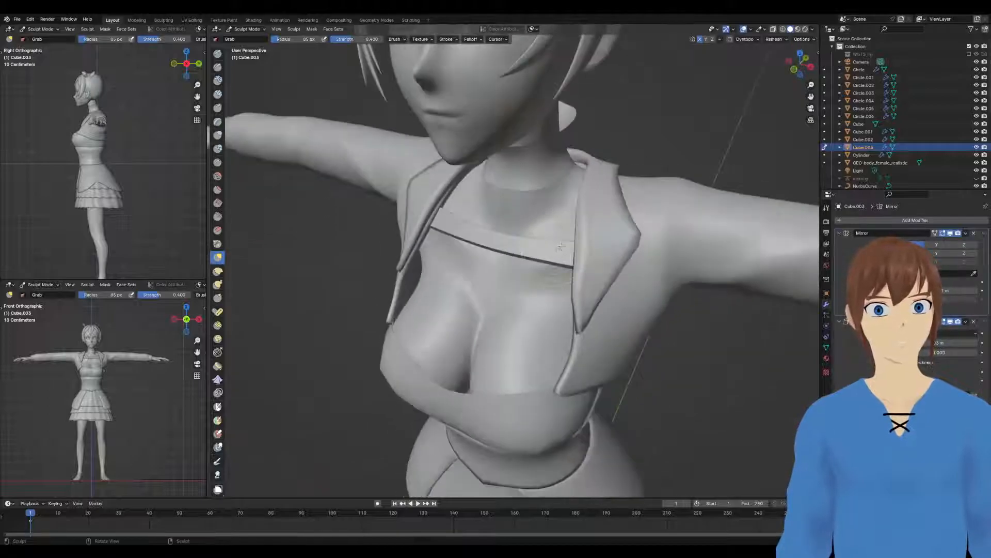
middle_drag(577, 327, 595, 256)
Examine the lapel and collar from above, the front and the side
scroll(616, 287, down, 4)
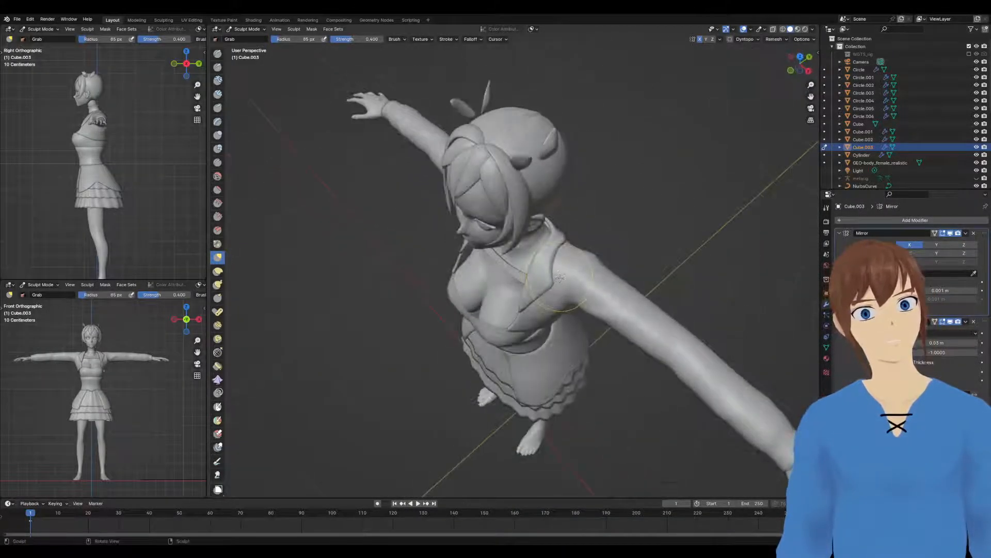
scroll(595, 257, up, 4)
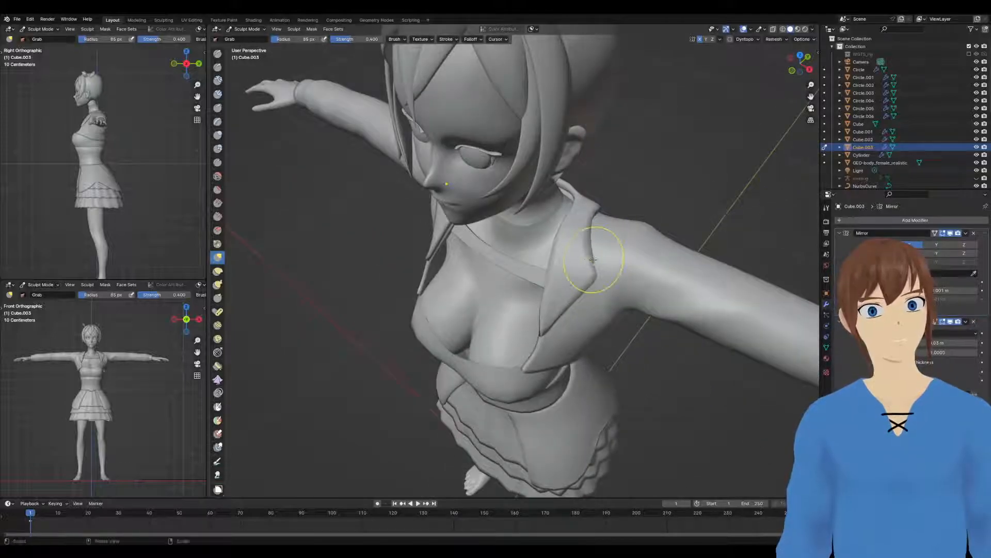
middle_drag(591, 232, 600, 238)
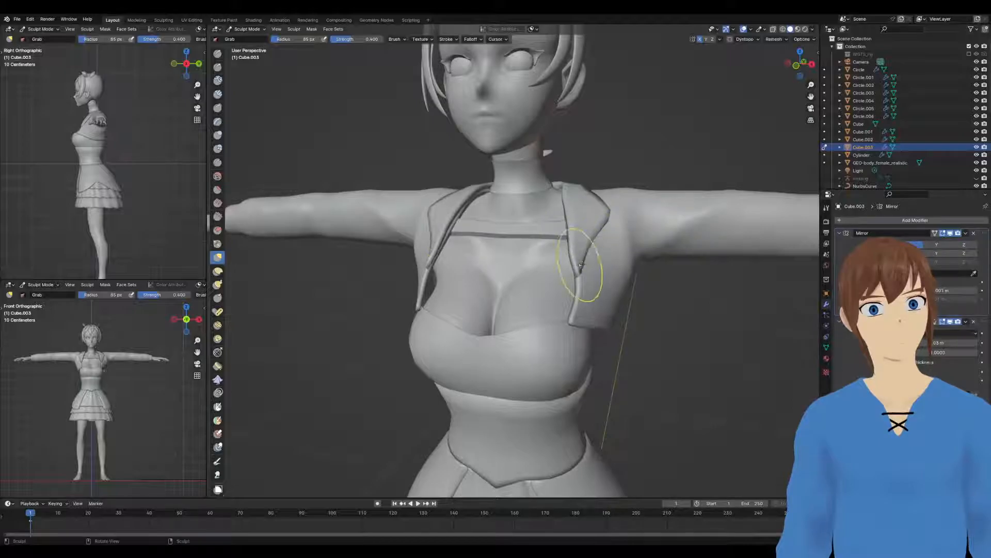
middle_drag(593, 258, 500, 218)
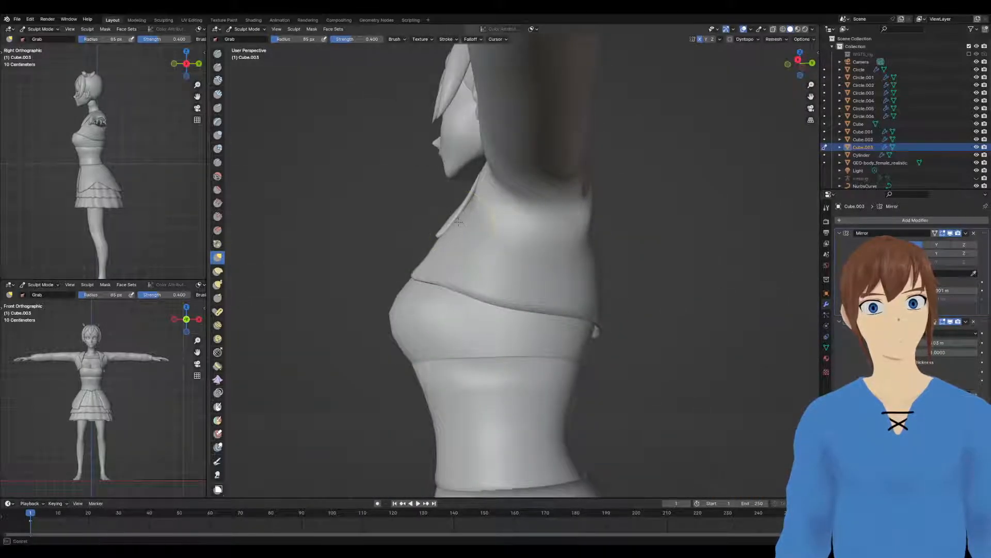
mouse_move(454, 222)
middle_down()
mouse_move(516, 218)
mouse_move(492, 223)
middle_up()
middle_drag(471, 234, 743, 258)
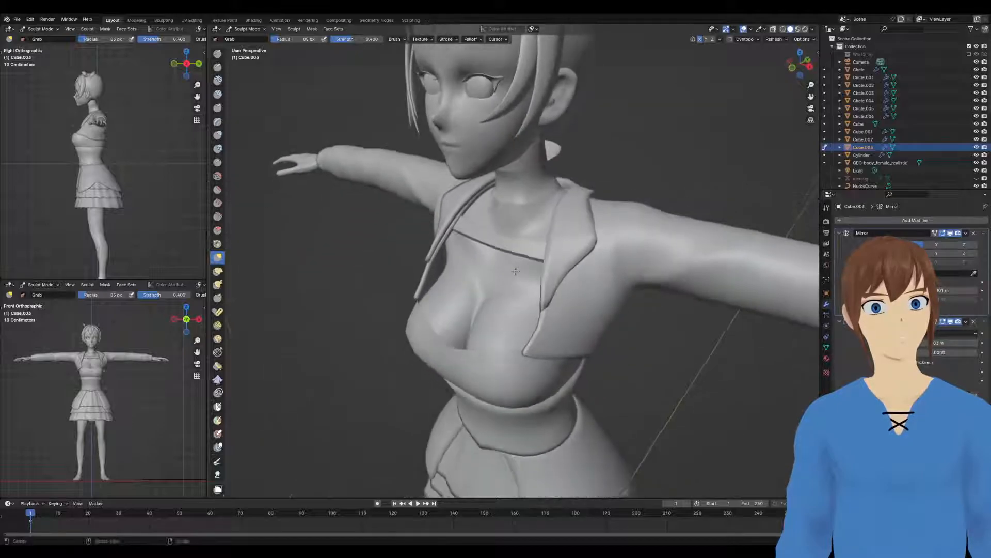
mouse_move(565, 275)
middle_down()
mouse_move(606, 237)
mouse_move(557, 227)
mouse_move(594, 243)
mouse_move(560, 227)
mouse_move(573, 199)
mouse_move(587, 187)
mouse_move(612, 198)
middle_up()
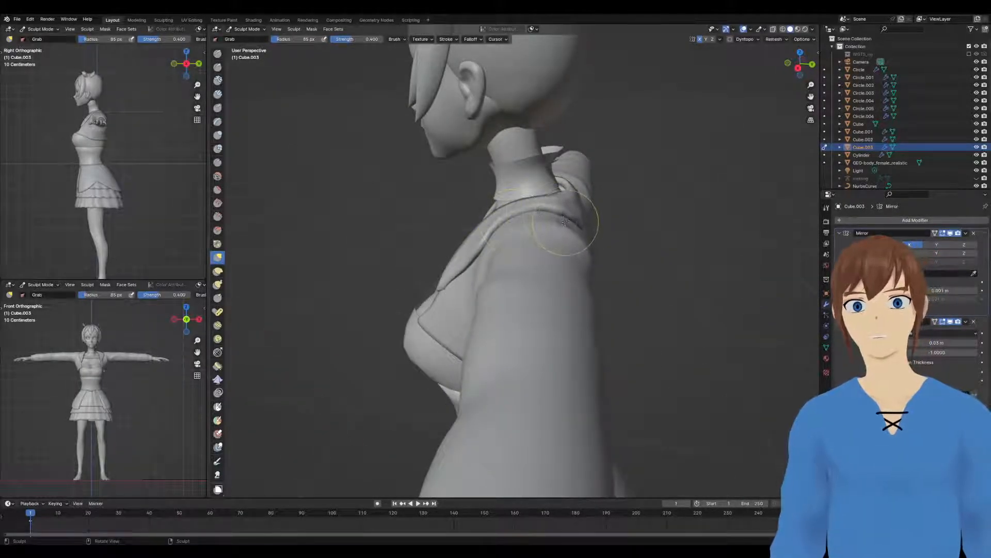
Adjust the collar's edge where it passes over the shoulder with the Grab brush
middle_drag(564, 221, 506, 229)
drag(470, 231, 522, 262)
mouse_move(522, 261)
middle_down()
mouse_move(528, 242)
mouse_move(490, 247)
middle_up()
scroll(624, 207, down, 3)
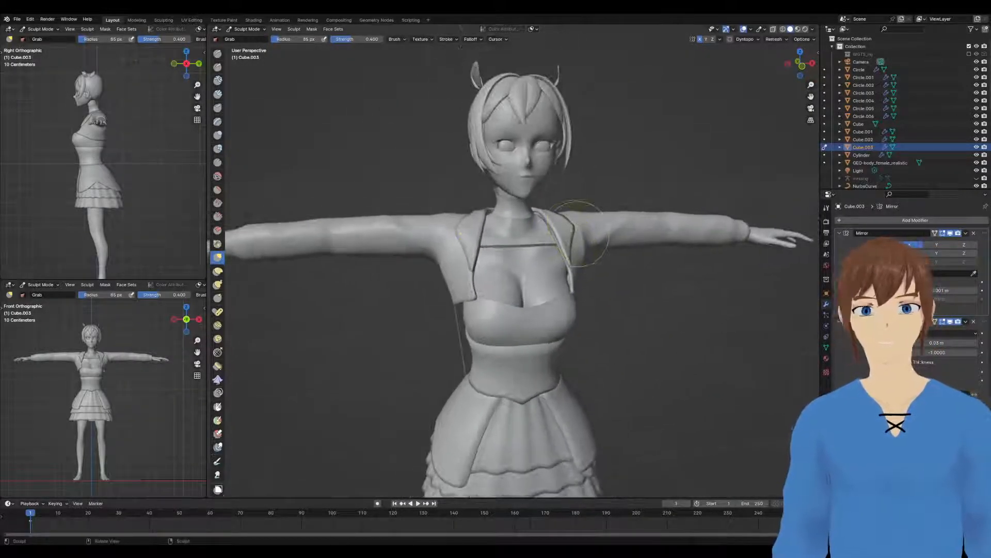
Examine the jacket, collar and skirt from the front, side and back
mouse_move(572, 217)
middle_down()
mouse_move(603, 215)
mouse_move(539, 209)
mouse_move(563, 205)
middle_up()
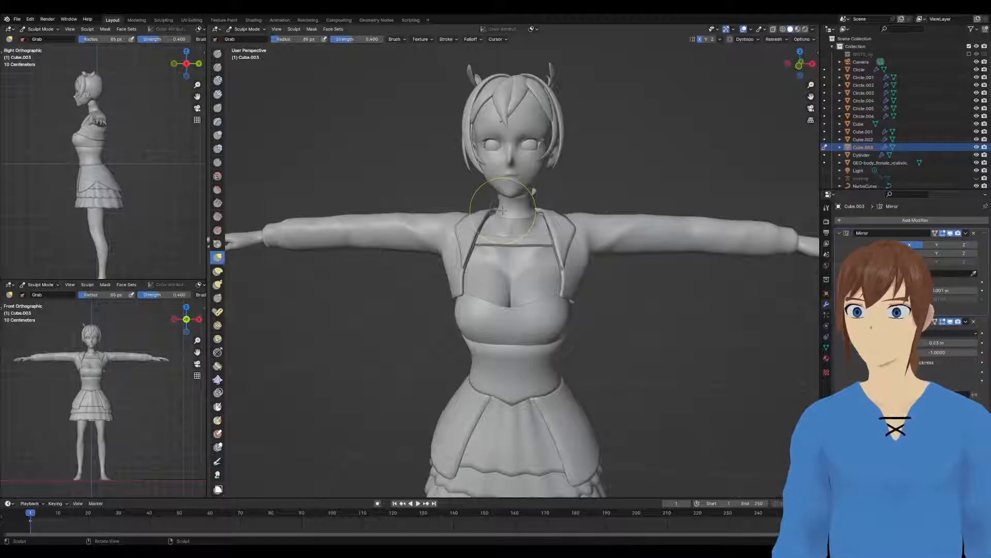
middle_drag(502, 211, 509, 231)
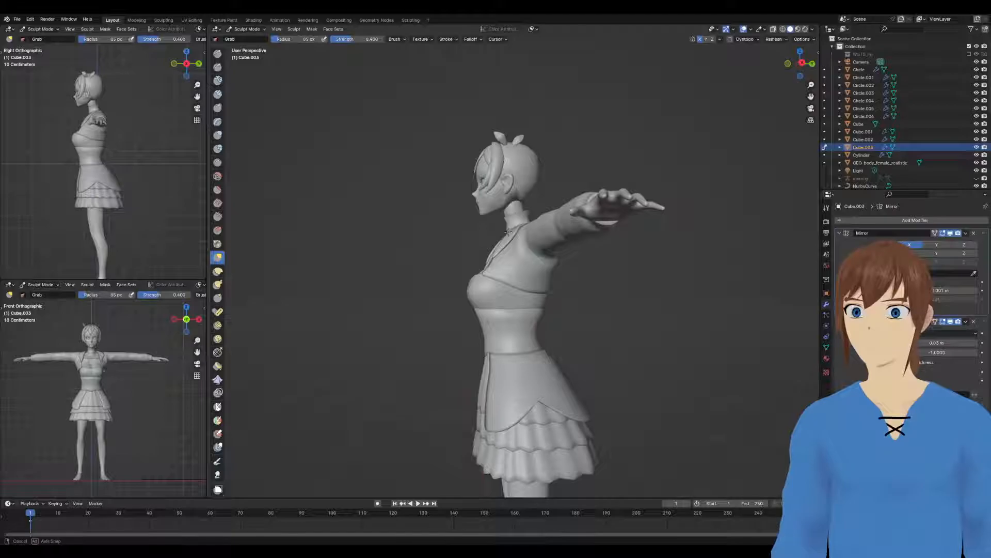
middle_drag(509, 232, 444, 241)
shift+middle_drag(557, 284, 553, 232)
middle_drag(553, 232, 449, 290)
scroll(443, 307, up, 3)
key(Tab)
key(a)
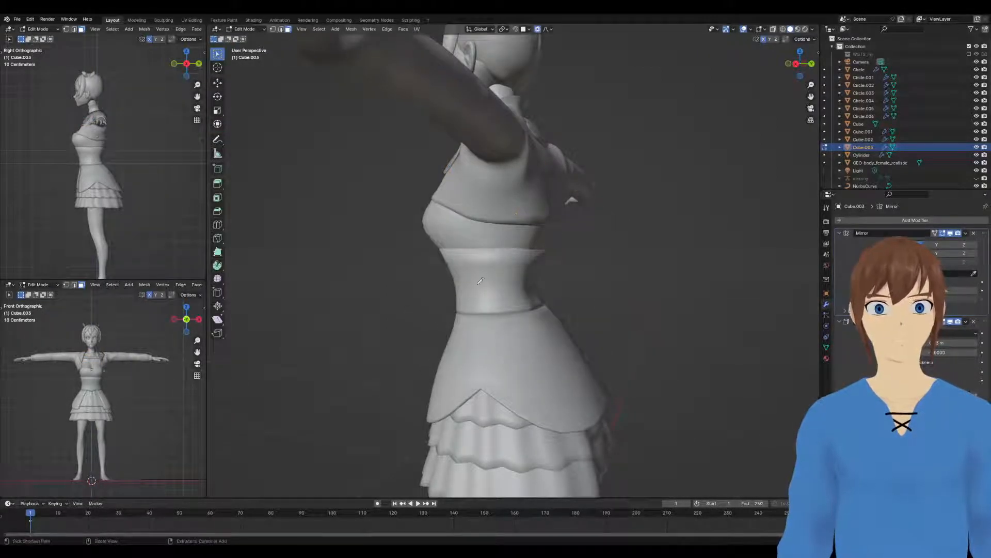
key(Tab)
middle_drag(472, 284, 506, 289)
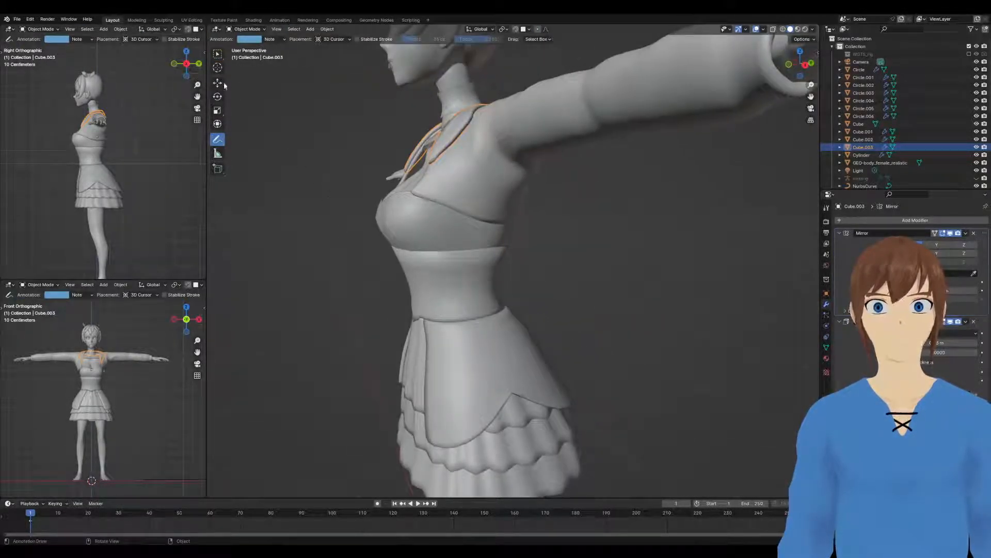
Inspect the overskirt's mesh in Edit Mode with X-ray, return to solid view and check the waist piece
click(219, 55)
scroll(508, 270, down, 2)
click(505, 324)
key(Tab)
middle_drag(557, 322, 474, 314)
key(alt+z)
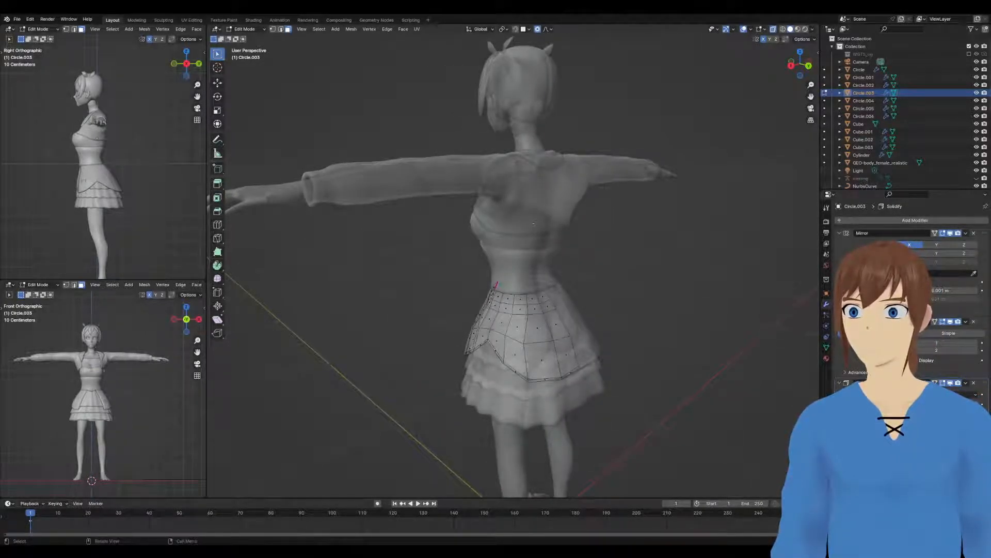
middle_drag(310, 357, 391, 359)
key(Tab)
middle_drag(465, 355, 520, 336)
click(494, 284)
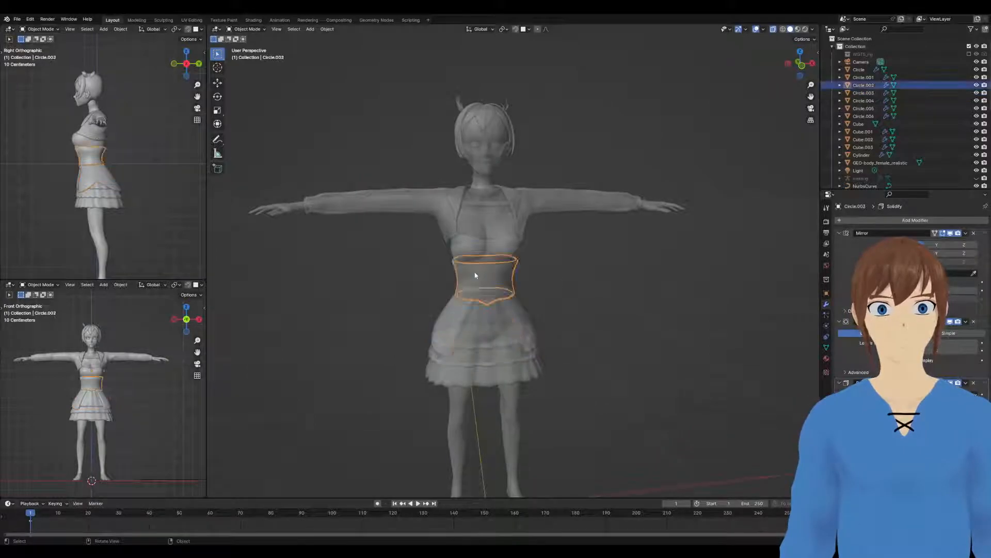
key(alt+z)
Open the skirt's lowest ruffle layer in Edit Mode and stretch its hem edges along the Z axis
click(607, 290)
middle_drag(582, 306, 310, 289)
click(493, 373)
scroll(495, 373, down, 2)
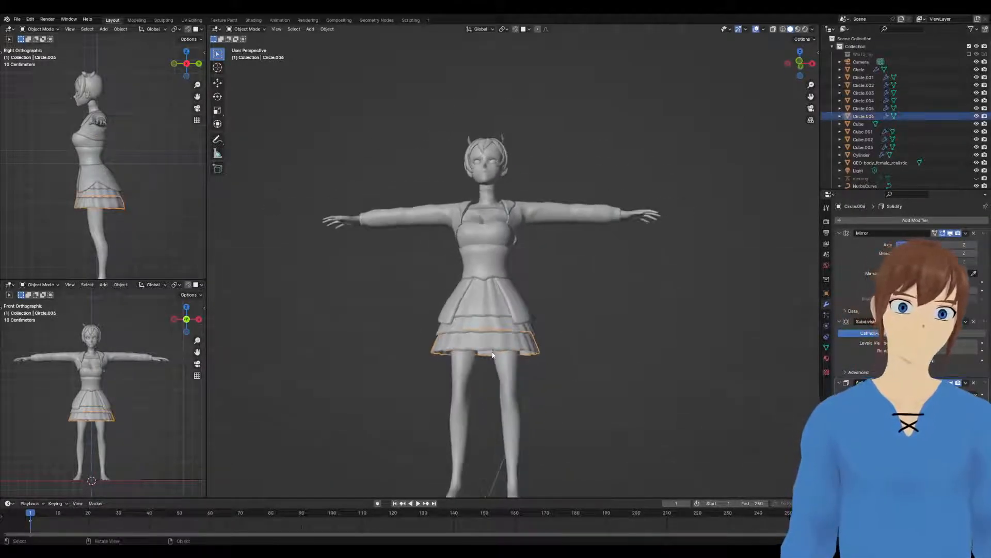
key(Tab)
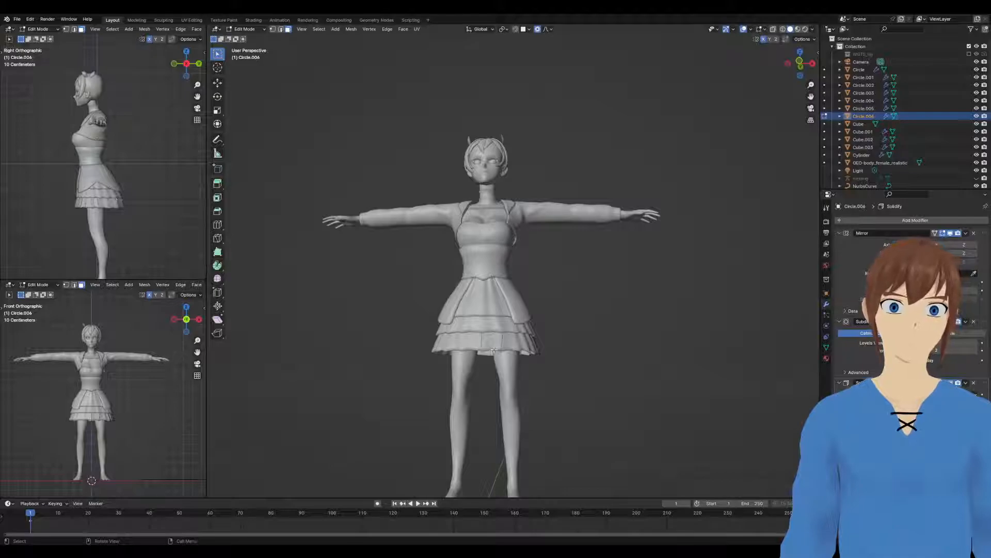
key(s)
key(z)
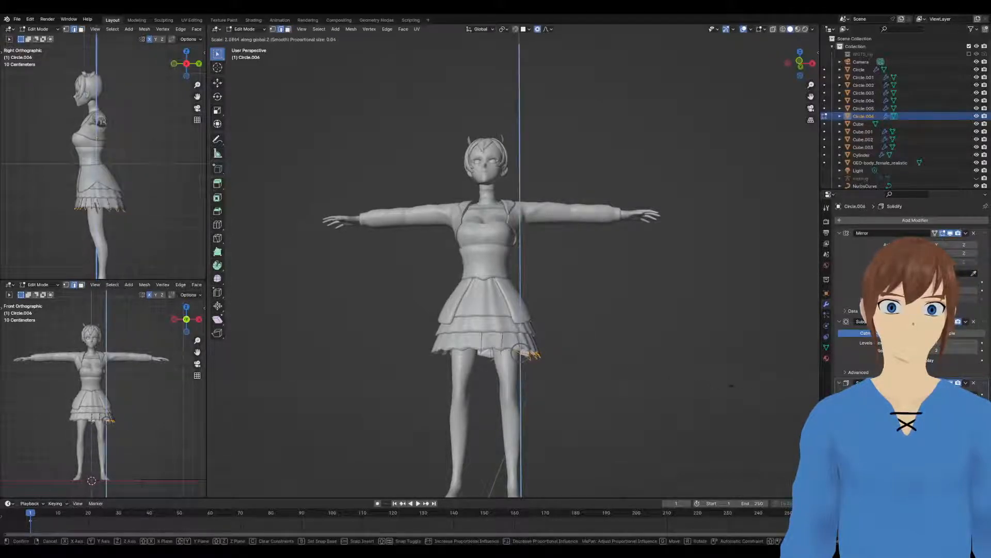
click(789, 389)
Rotate the lowest ruffle's hem edges in side view, shift them along the Y axis and return to Object Mode
mouse_move(707, 392)
middle_down()
mouse_move(597, 388)
mouse_move(605, 375)
mouse_move(696, 381)
middle_up()
key(Tab)
click(605, 373)
mouse_move(633, 378)
middle_down()
mouse_move(543, 360)
mouse_move(629, 370)
middle_up()
click(503, 349)
key(ctrl+Tab)
click(570, 350)
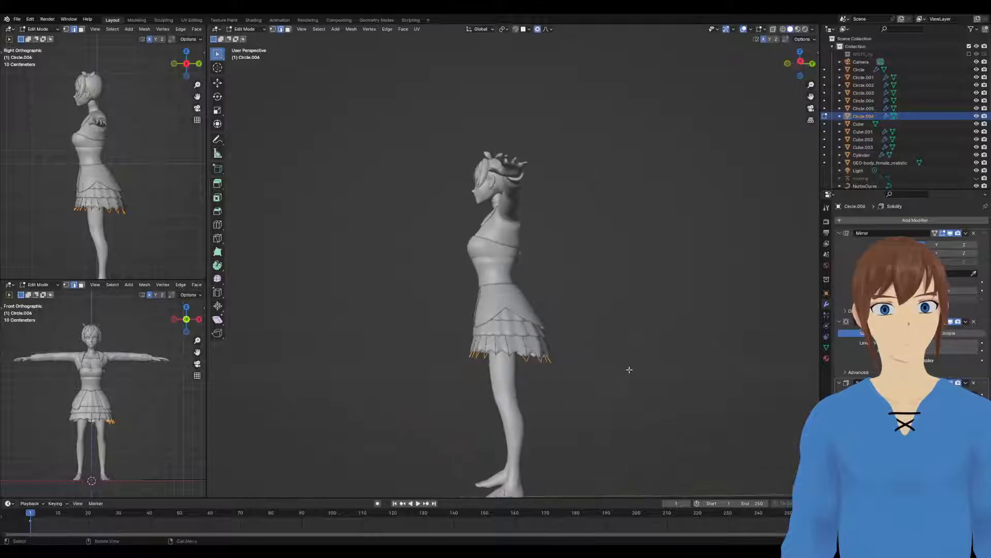
key(r)
click(645, 359)
key(g)
key(y)
click(641, 359)
key(Tab)
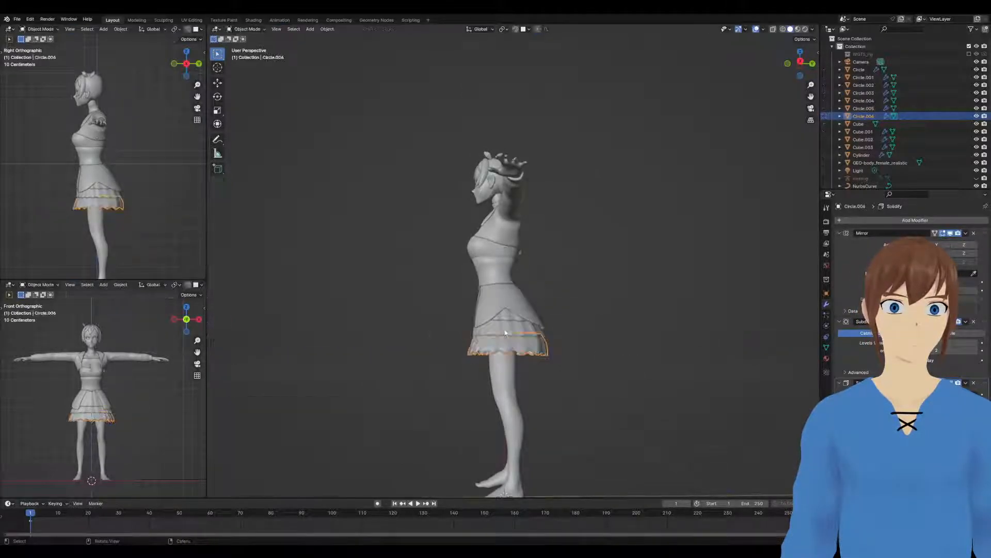
Shift the middle ruffle layer's edges along the Y axis in Edit Mode, then return to Object Mode and deselect
click(539, 338)
key(Tab)
key(g)
key(y)
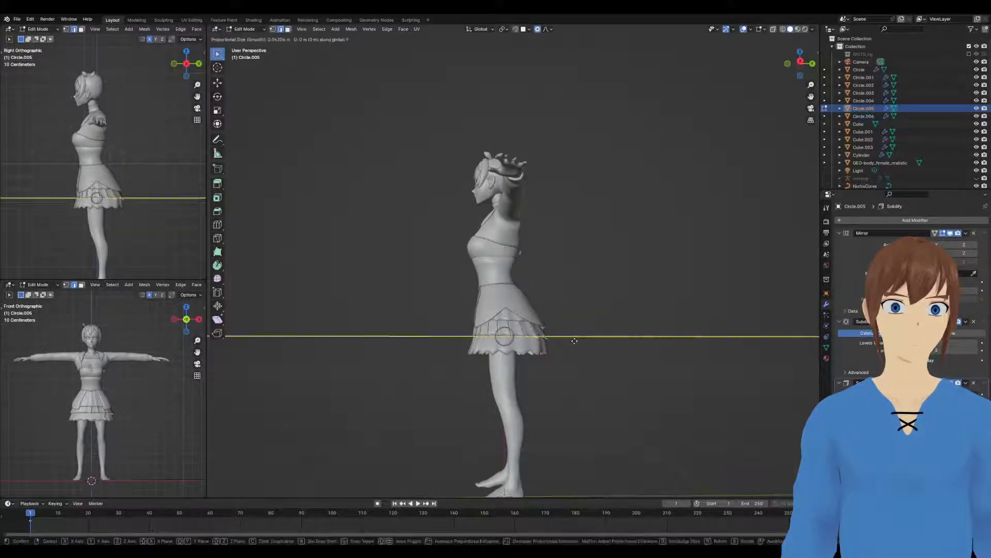
click(573, 341)
key(Tab)
key(alt+a)
mouse_move(589, 338)
middle_down()
mouse_move(686, 350)
mouse_move(653, 370)
mouse_move(537, 357)
mouse_move(468, 315)
mouse_move(570, 327)
middle_up()
click(524, 347)
shift+click(519, 331)
shift+click(510, 316)
key(ctrl+Tab)
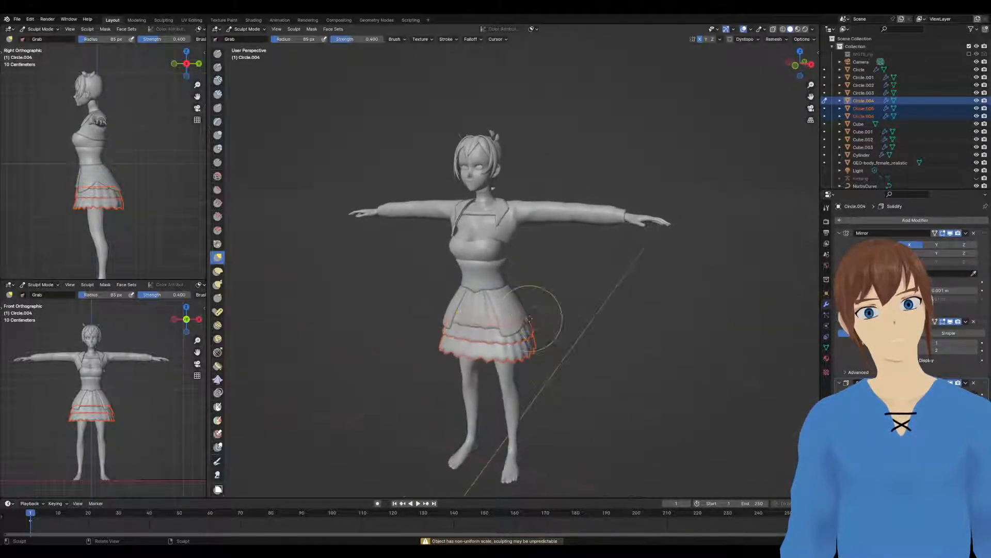
key(ctrl+Tab)
Select the overskirt and both ruffle layers, save the file and join the three layers into one object
click(478, 338)
shift+click(482, 351)
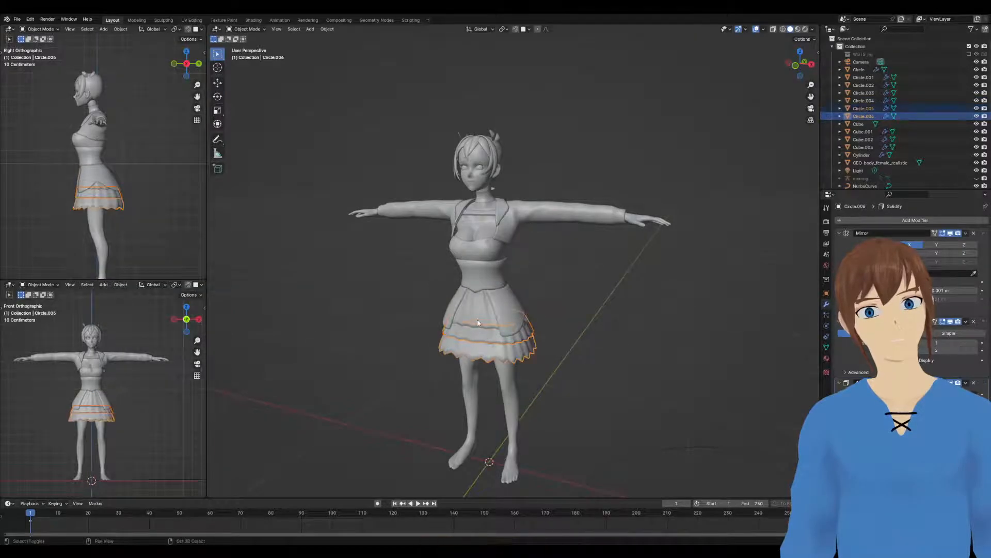
shift+click(478, 319)
key(ctrl+s)
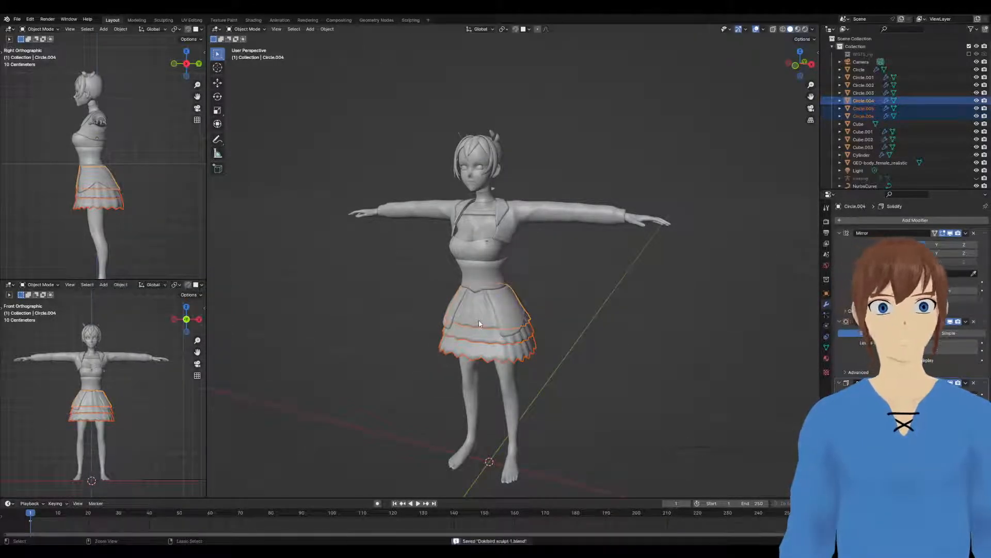
mouse_move(508, 334)
middle_down()
mouse_move(478, 339)
mouse_move(535, 348)
mouse_move(450, 327)
mouse_move(584, 359)
middle_up()
key(ctrl+j)
Enlarge the Grab brush in Sculpt Mode, pull the joined skirt's ruffles into shape and check the skirt all around
key(ctrl+Tab)
key(f)
click(603, 359)
drag(551, 355, 548, 342)
middle_drag(547, 345, 567, 349)
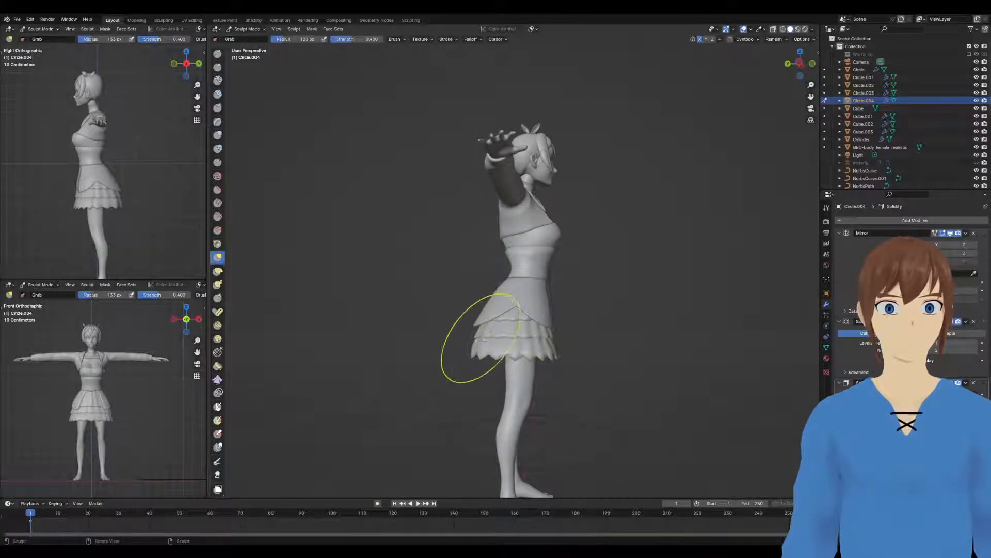
middle_drag(476, 361, 650, 355)
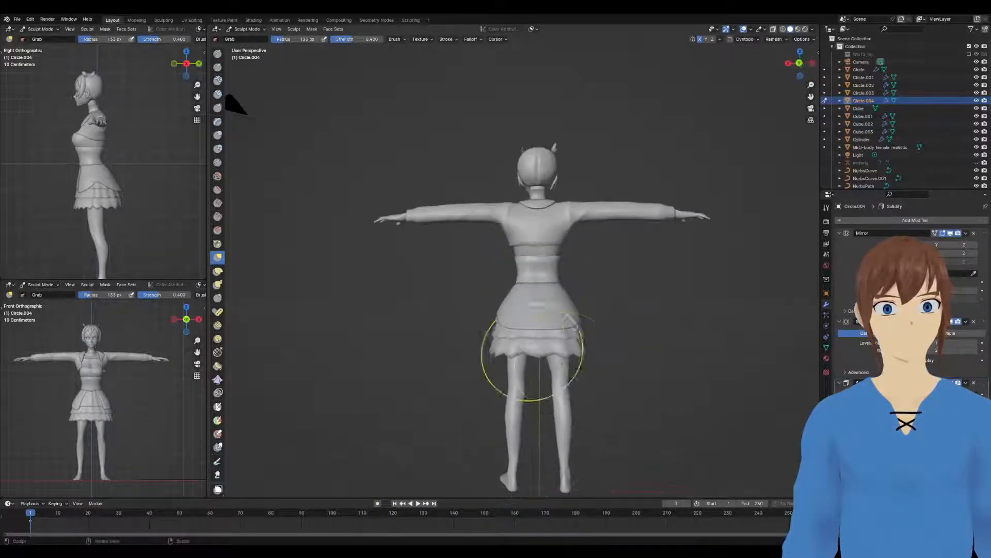
middle_drag(540, 351, 657, 365)
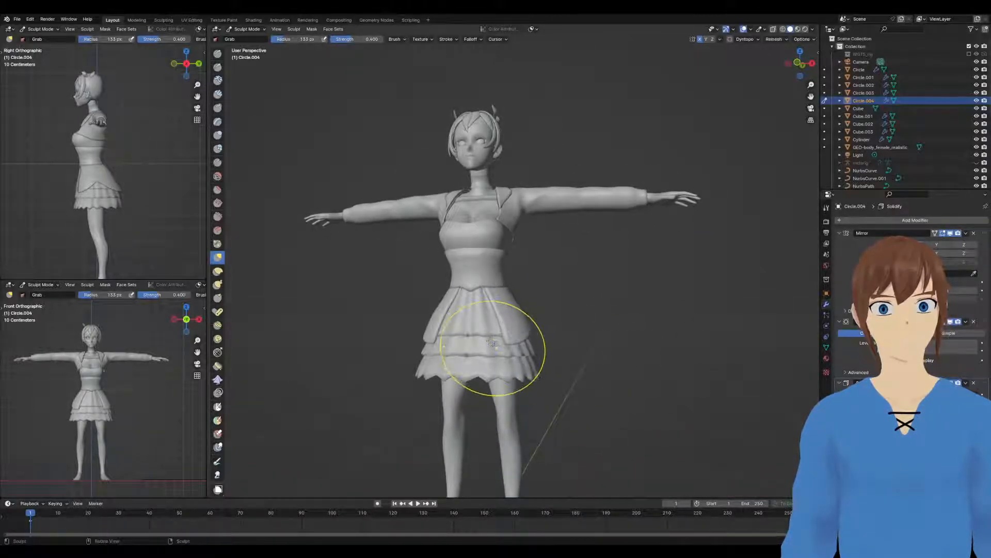
mouse_move(492, 317)
middle_down()
mouse_move(586, 376)
mouse_move(521, 364)
middle_up()
Select the vertical edge loop at the skirt's front centre in Edit Mode and scale it along the X axis
key(Tab)
scroll(515, 361, up, 3)
alt+click(474, 379)
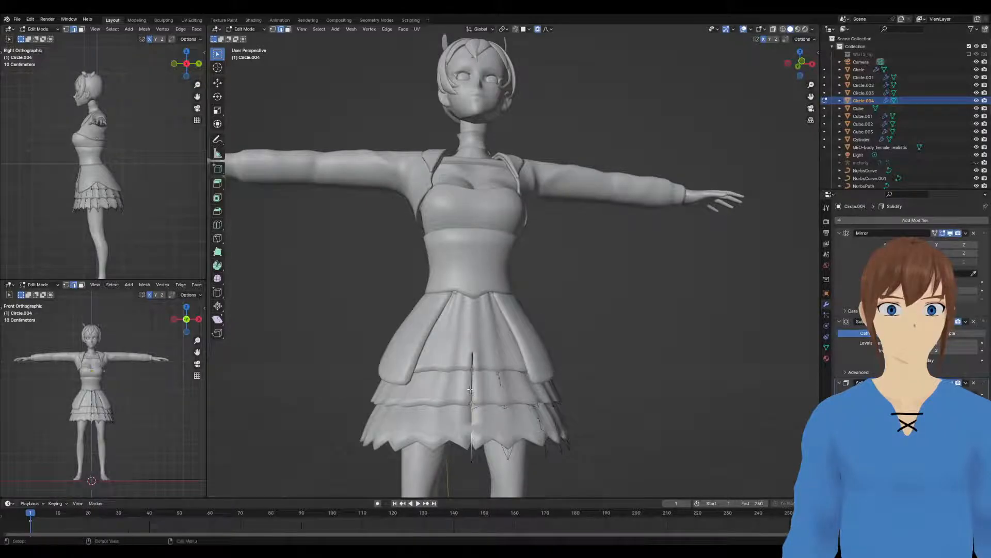
middle_drag(474, 359, 454, 350)
key(s)
key(x)
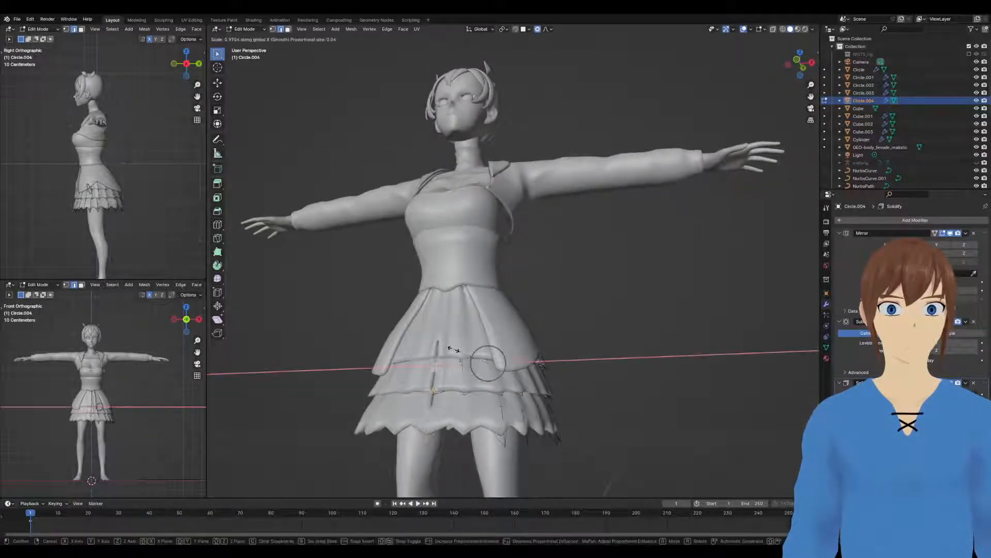
click(451, 350)
Turn on X-ray and move the skirt's front centre edges along the X axis to the mirror seam
key(alt+z)
mouse_move(472, 350)
middle_down()
mouse_move(471, 368)
mouse_move(468, 351)
middle_up()
key(g)
key(x)
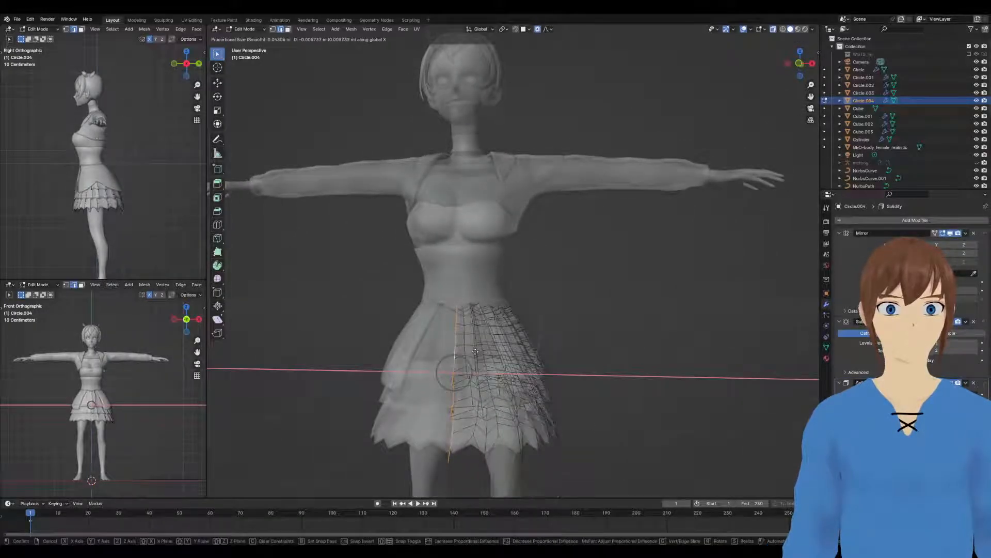
click(480, 352)
key(g)
key(x)
click(476, 353)
Move the skirt's back centre edges along the X axis to the mirror seam and return to Object Mode
middle_drag(477, 353, 583, 374)
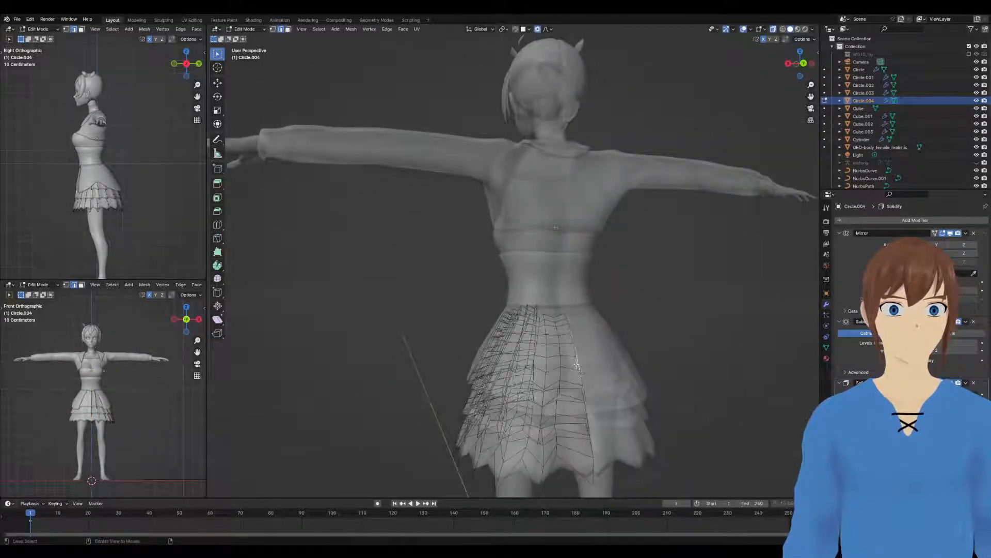
middle_drag(587, 413, 609, 432)
key(g)
key(x)
click(613, 436)
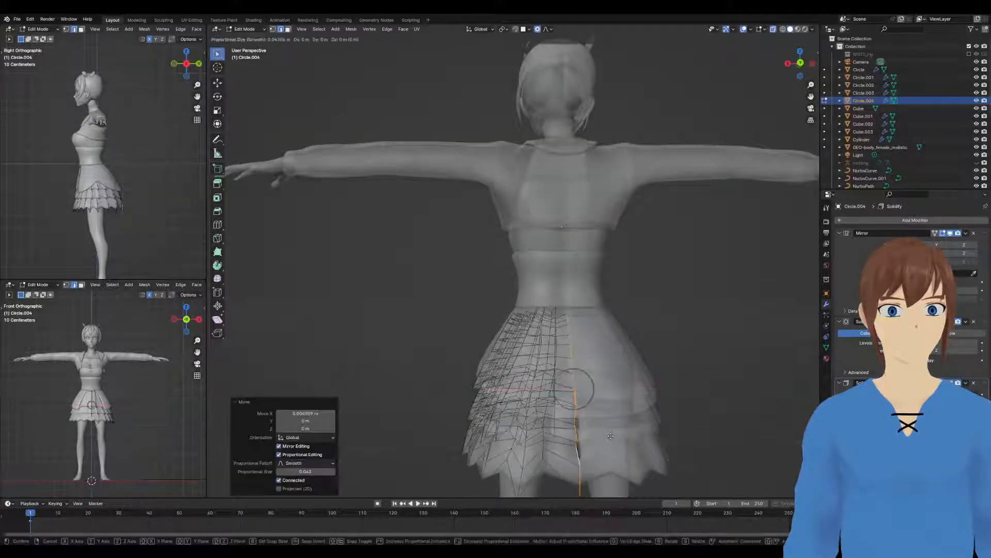
key(Tab)
Return to solid view, hide the overlays and examine the skirt from the back around to the front
click(627, 357)
key(alt+z)
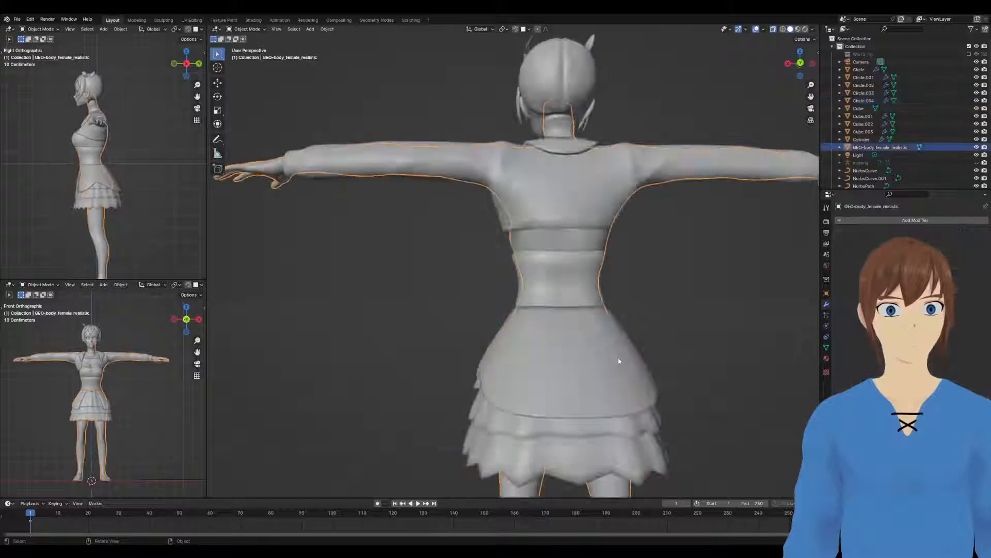
middle_drag(620, 358, 665, 364)
key(alt+shift+z)
scroll(552, 351, down, 2)
middle_drag(552, 351, 629, 368)
click(656, 348)
scroll(656, 385, down, 2)
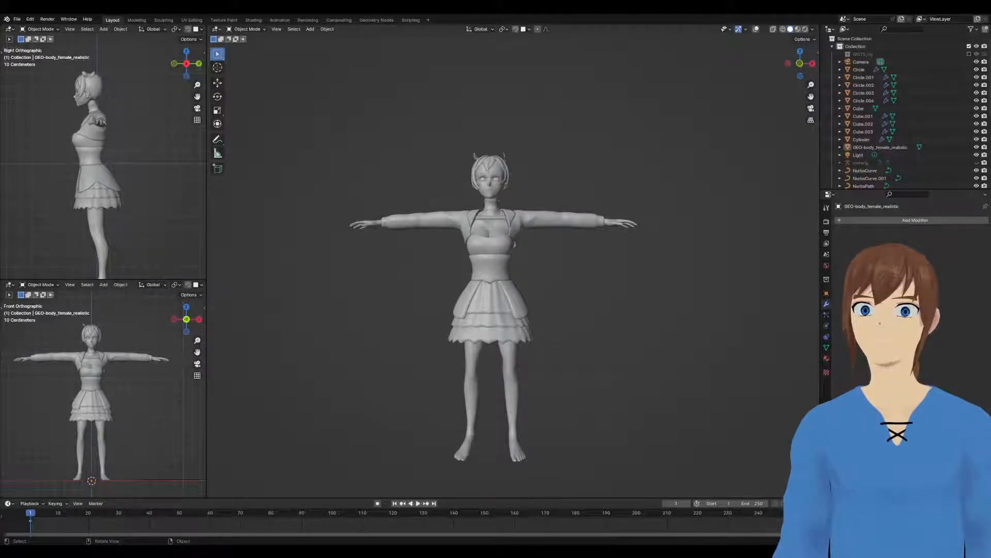
click(518, 392)
key(ctrl+Tab)
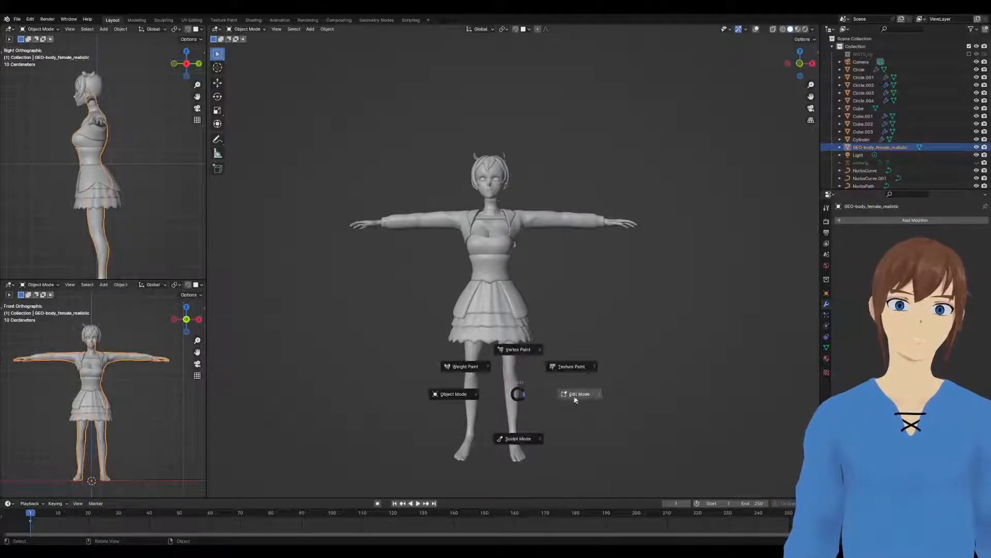
click(562, 398)
key(alt+z)
key(alt+z)
shift+middle_drag(520, 399, 522, 371)
key(alt+shift+z)
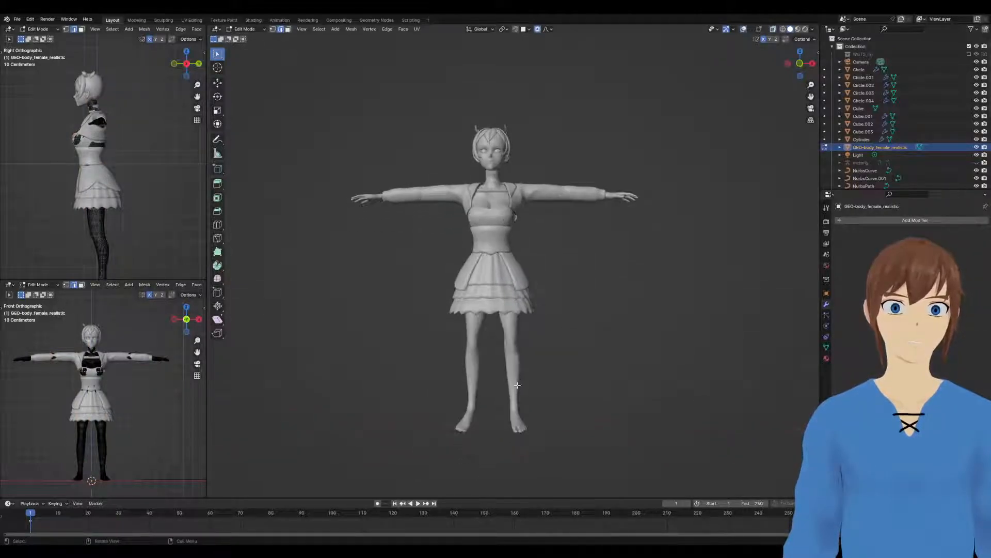
key(Tab)
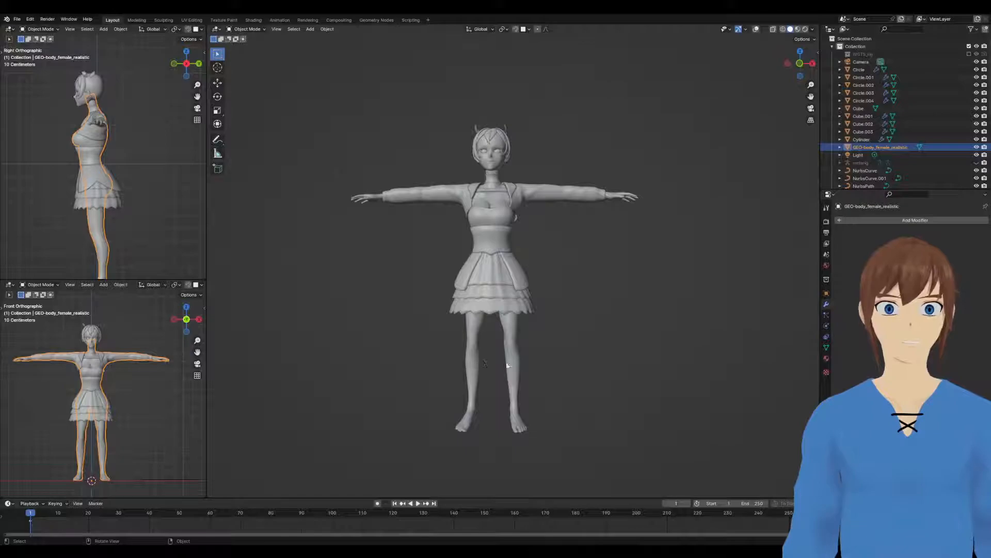
key(alt+shift+z)
click(564, 375)
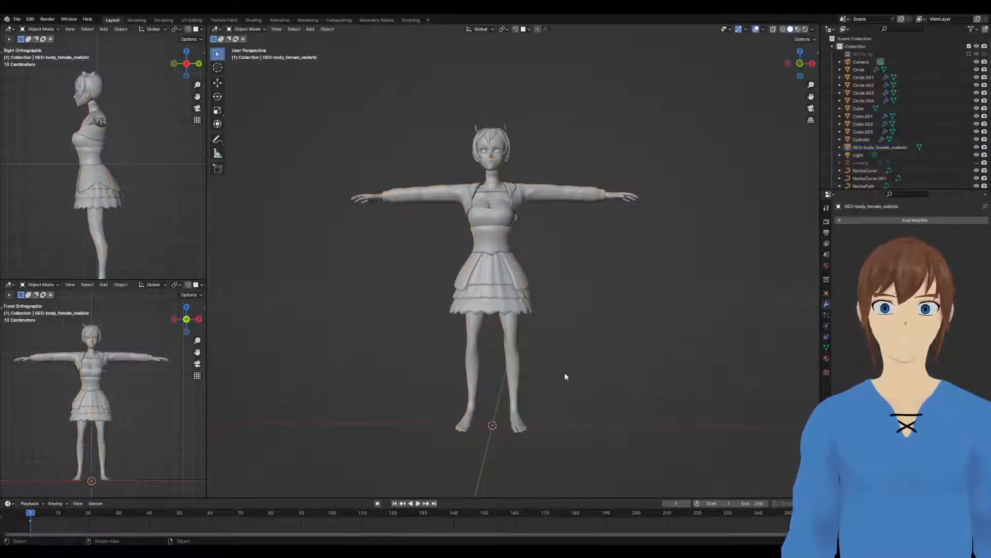
Select the strapless chest top and set its subdivision level to 2
mouse_move(557, 373)
middle_down()
mouse_move(483, 390)
mouse_move(580, 394)
mouse_move(378, 373)
mouse_move(554, 383)
middle_up()
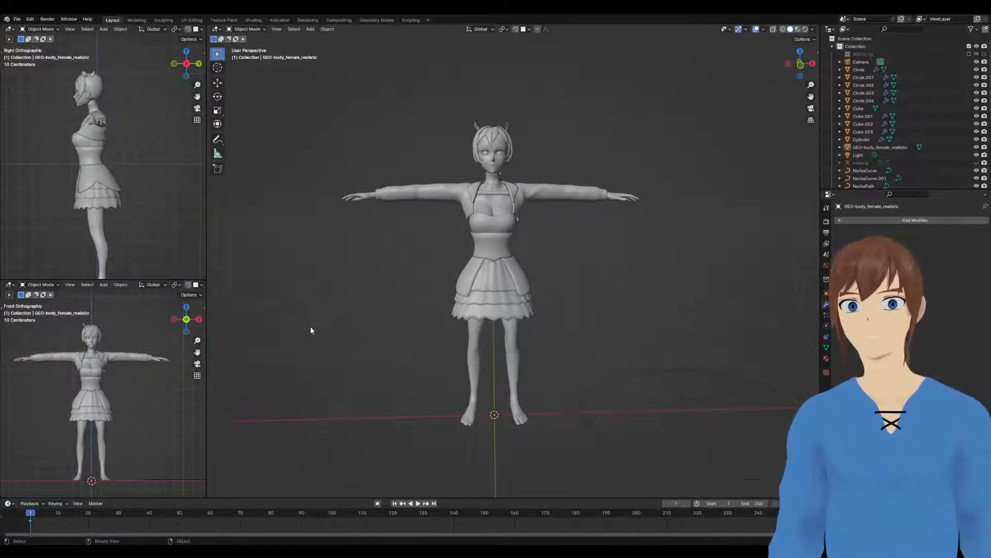
scroll(321, 326, down, 2)
middle_drag(320, 325, 288, 323)
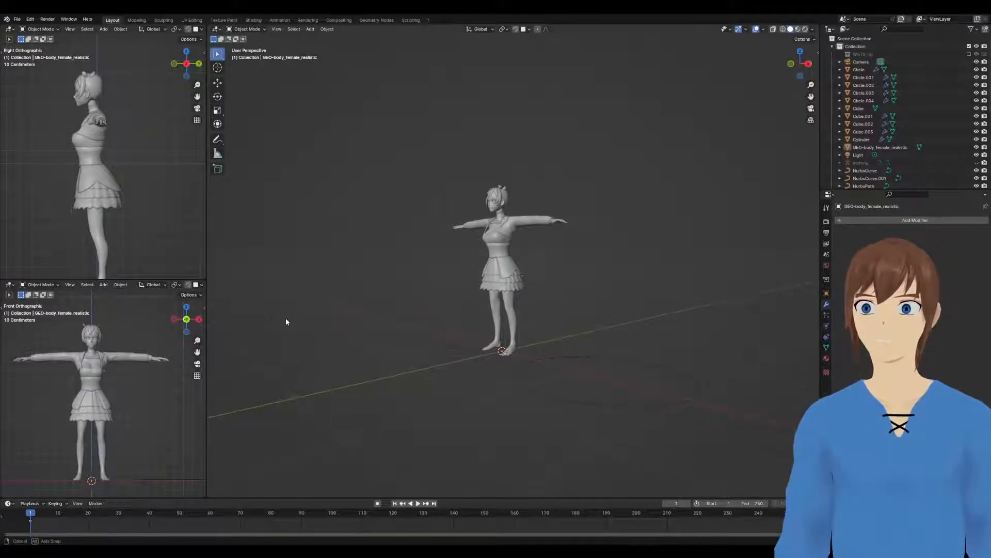
scroll(288, 317, up, 4)
click(474, 219)
middle_drag(474, 219, 540, 240)
key(ctrl+2)
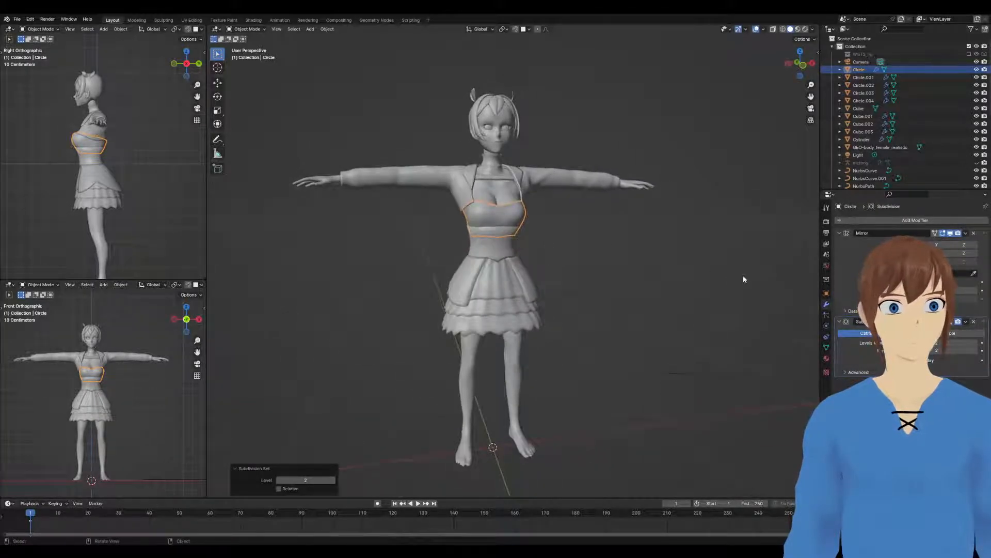
click(513, 215)
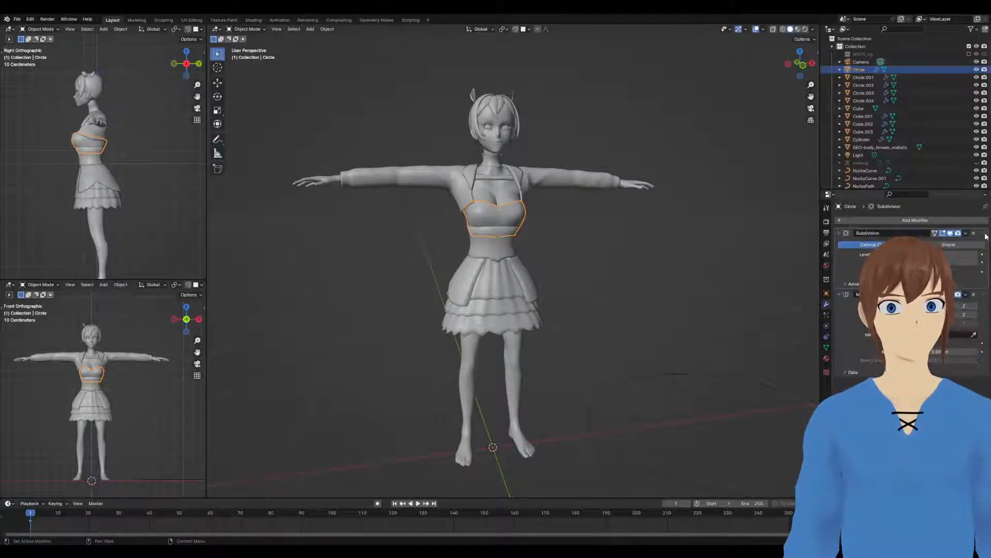
Save the project incrementally as Dokibird sculpt 2.blend
mouse_move(751, 254)
middle_down()
mouse_move(653, 260)
mouse_move(809, 271)
mouse_move(741, 258)
middle_up()
scroll(682, 258, up, 1)
scroll(741, 257, up, 2)
scroll(773, 288, up, 1)
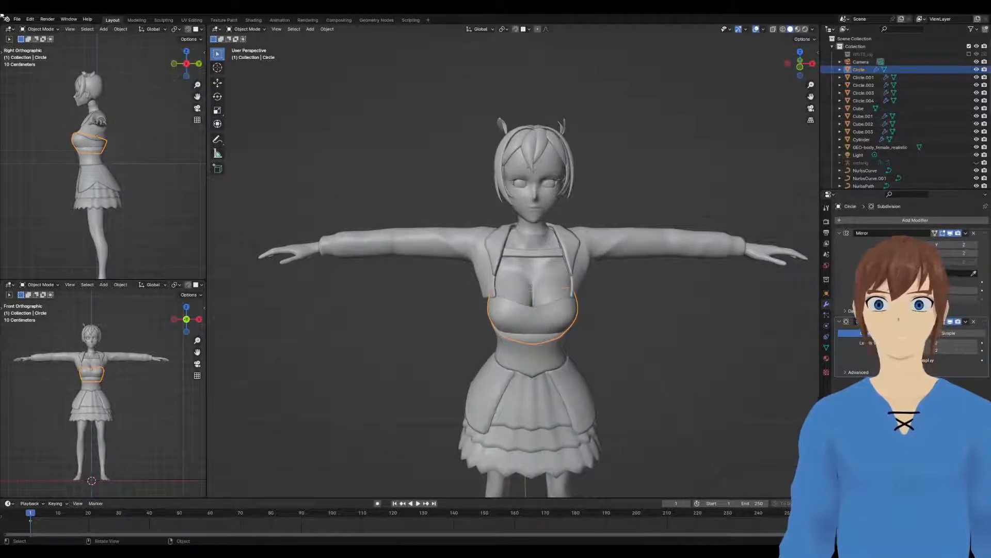
click(17, 19)
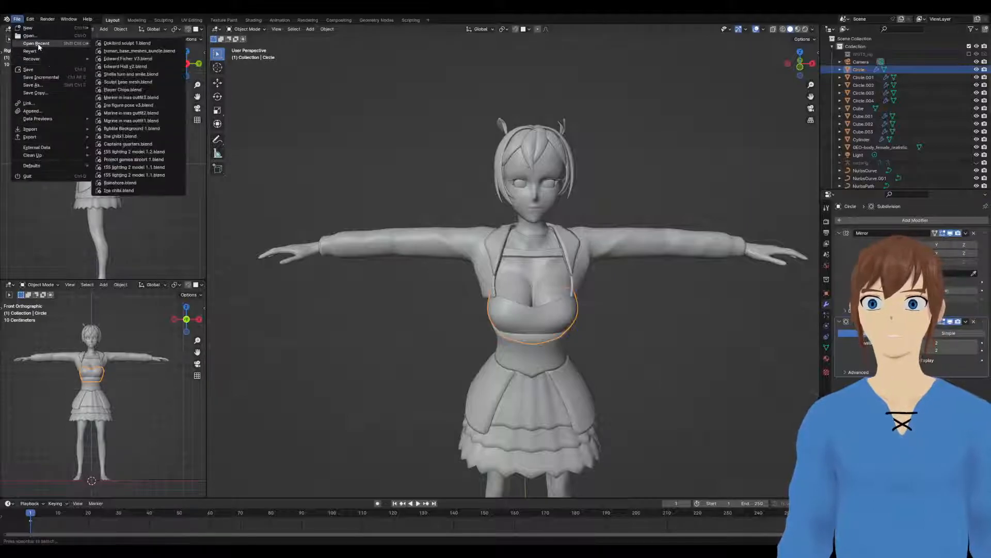
click(48, 78)
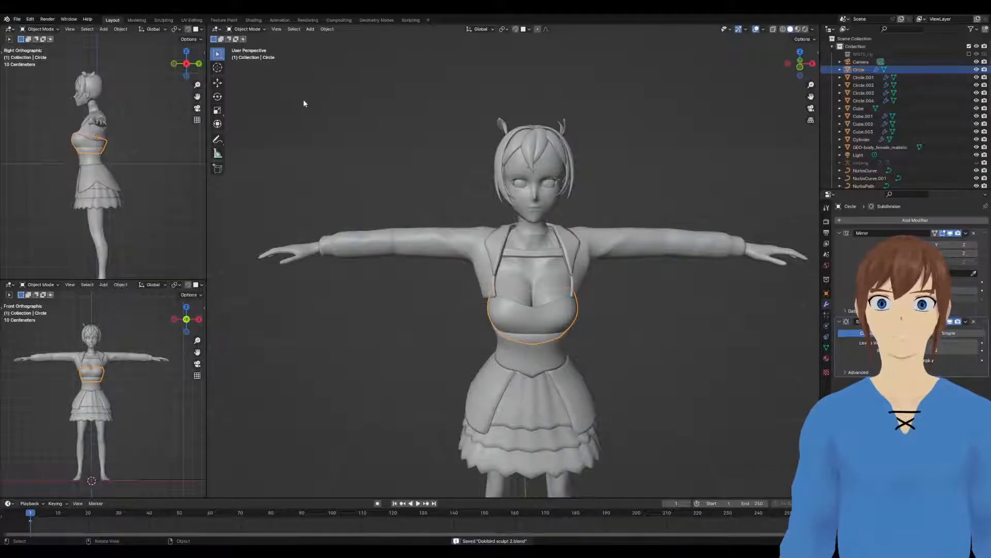
Apply the Mirror and Subdivision modifiers on the chest top and switch it to Sculpt Mode
middle_drag(673, 202, 658, 187)
click(851, 246)
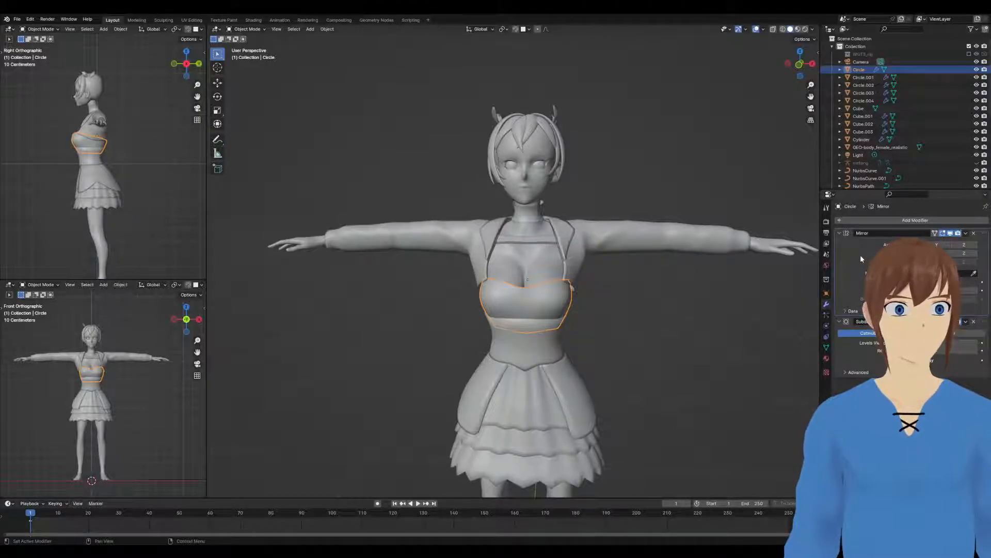
key(ctrl+a)
key(ctrl+a)
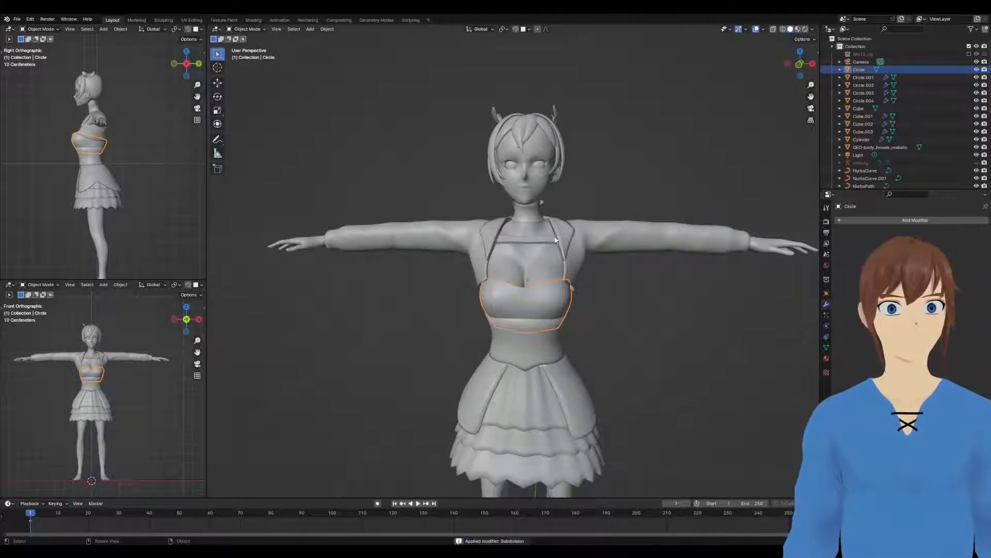
key(ctrl+Tab)
click(566, 271)
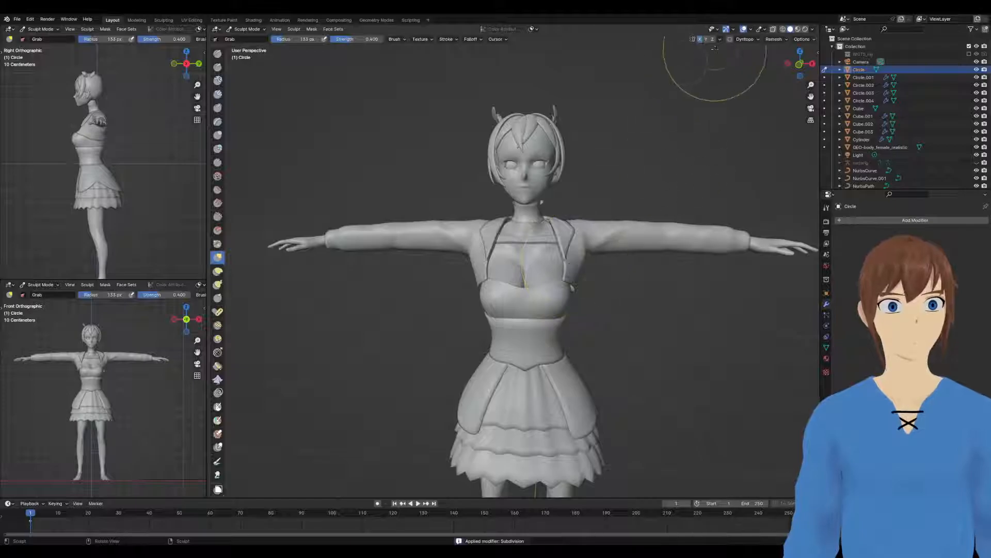
Switch to the Crease brush for the chest top and set its radius to 59 px
scroll(593, 284, up, 4)
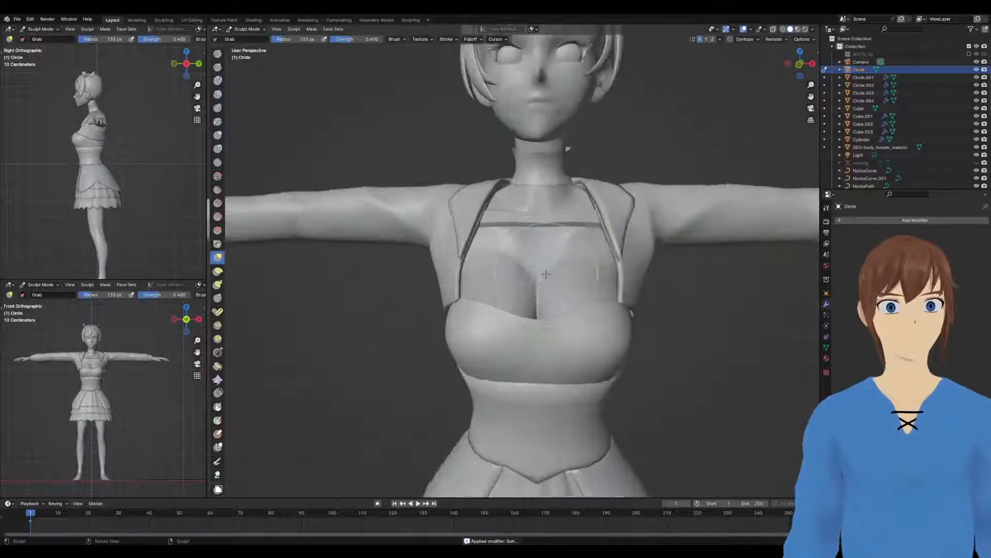
mouse_move(583, 273)
middle_down()
mouse_move(526, 248)
mouse_move(547, 252)
middle_up()
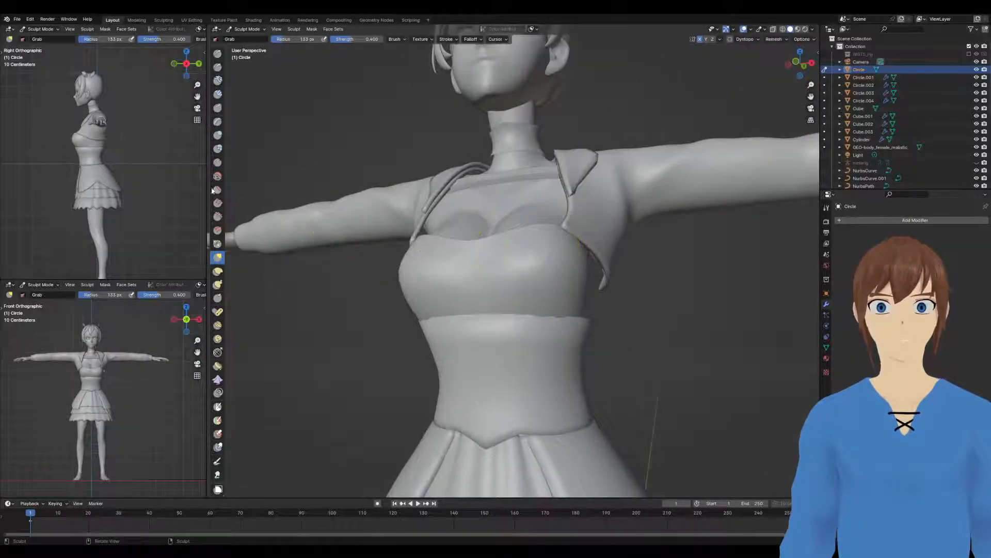
key(c)
click(218, 164)
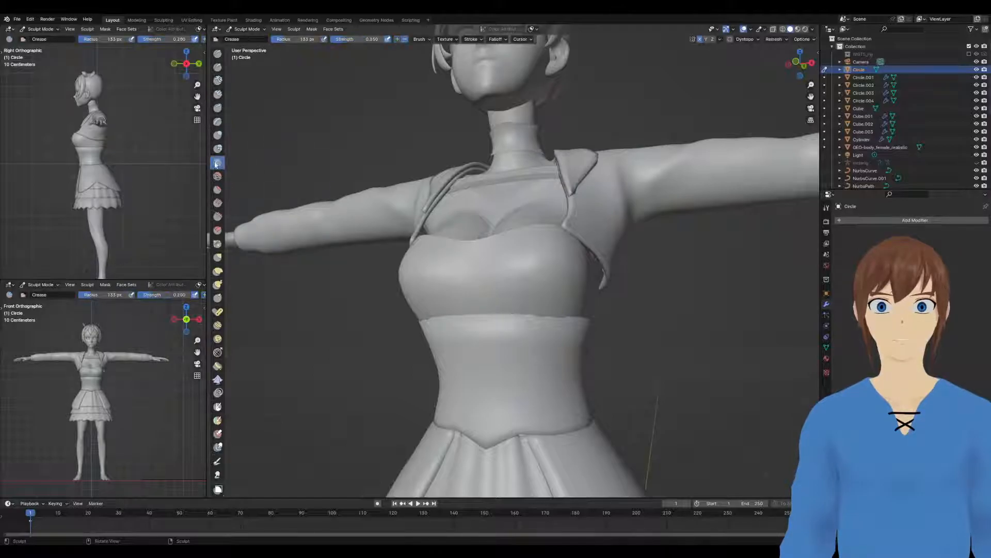
middle_drag(509, 262, 543, 289)
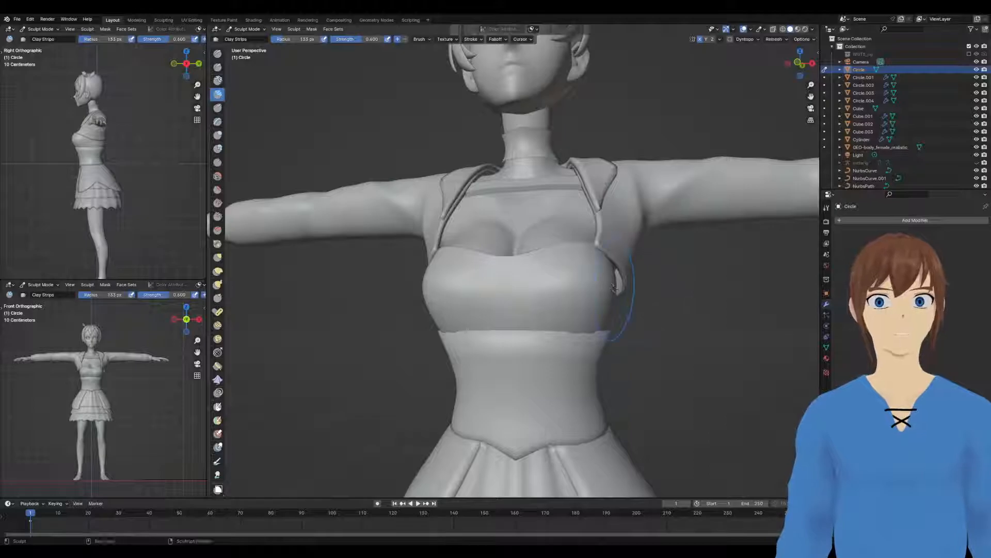
key(f)
click(572, 282)
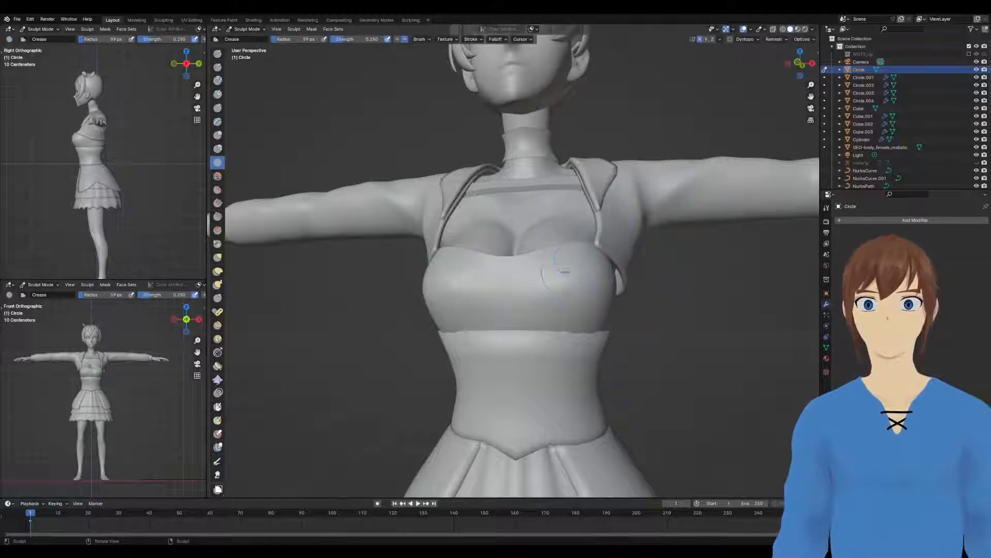
Carve symmetrical fabric creases into the front of the chest top and along its lower hem
scroll(570, 297, down, 2)
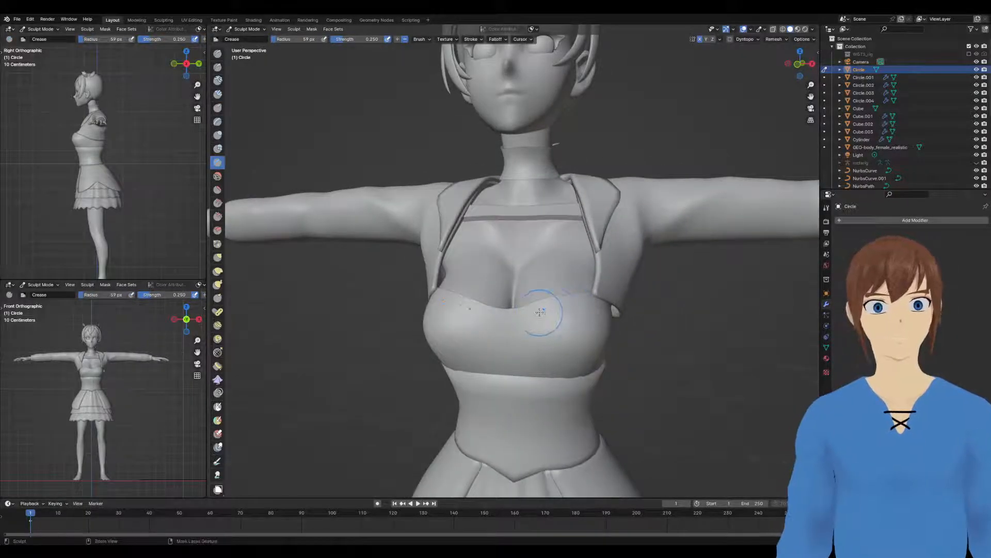
middle_drag(567, 314, 561, 279)
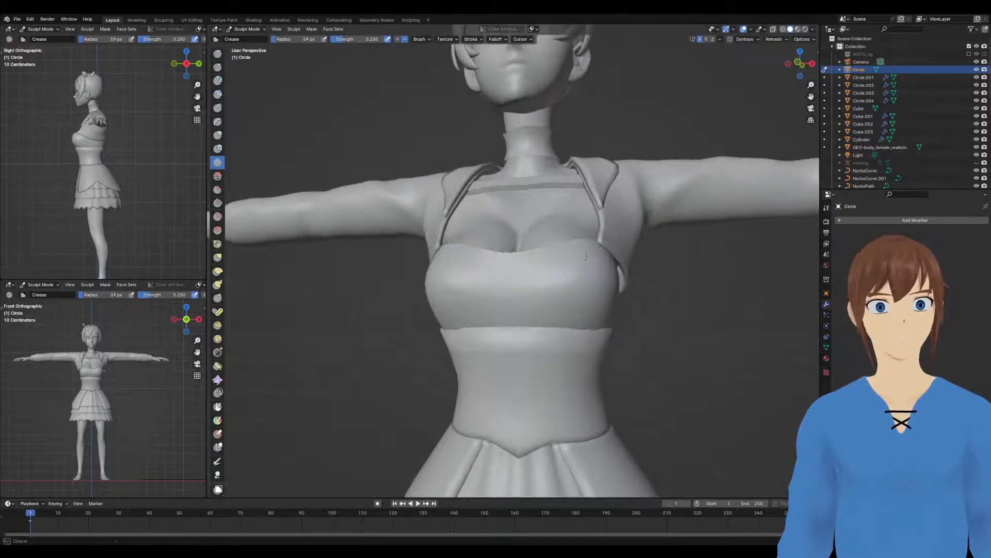
middle_drag(590, 279, 582, 311)
middle_drag(602, 275, 572, 327)
middle_drag(558, 285, 582, 313)
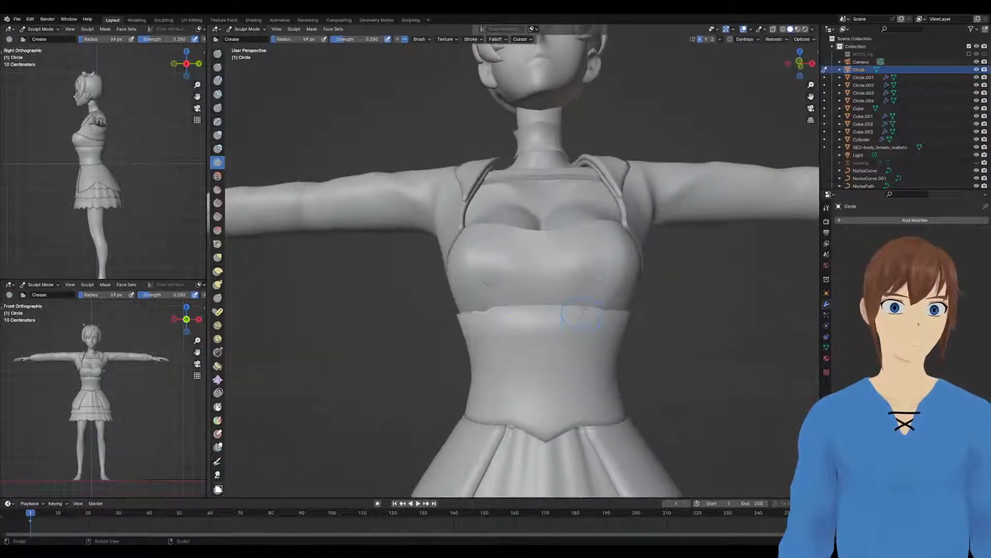
drag(574, 304, 582, 305)
Reduce the Crease brush radius to 27 px and carve fabric folds on the chest top's side below the armpit
mouse_move(588, 268)
middle_down()
mouse_move(576, 305)
mouse_move(555, 270)
mouse_move(521, 296)
middle_up()
key(f)
click(560, 309)
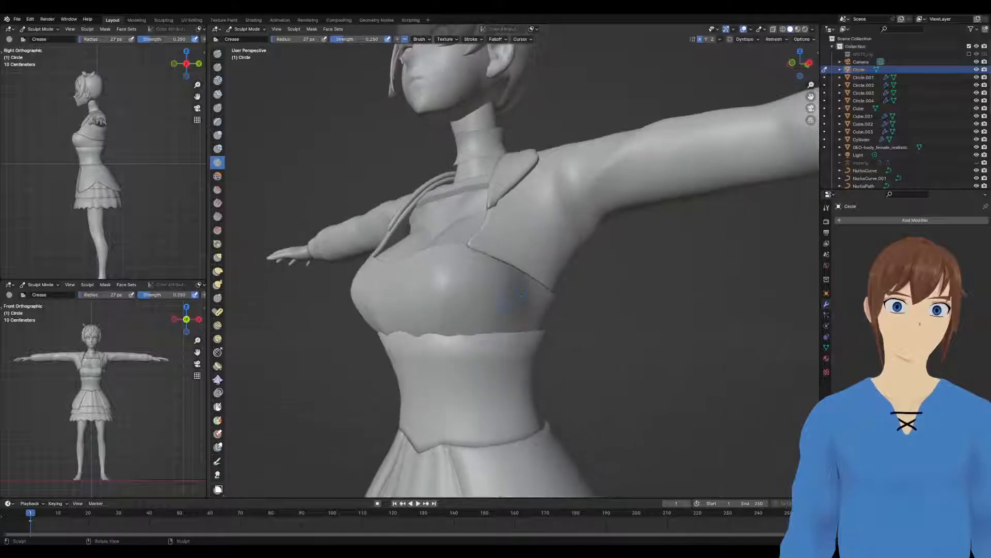
mouse_move(498, 328)
middle_down()
mouse_move(527, 272)
mouse_move(493, 283)
mouse_move(445, 365)
middle_up()
middle_drag(452, 328, 523, 306)
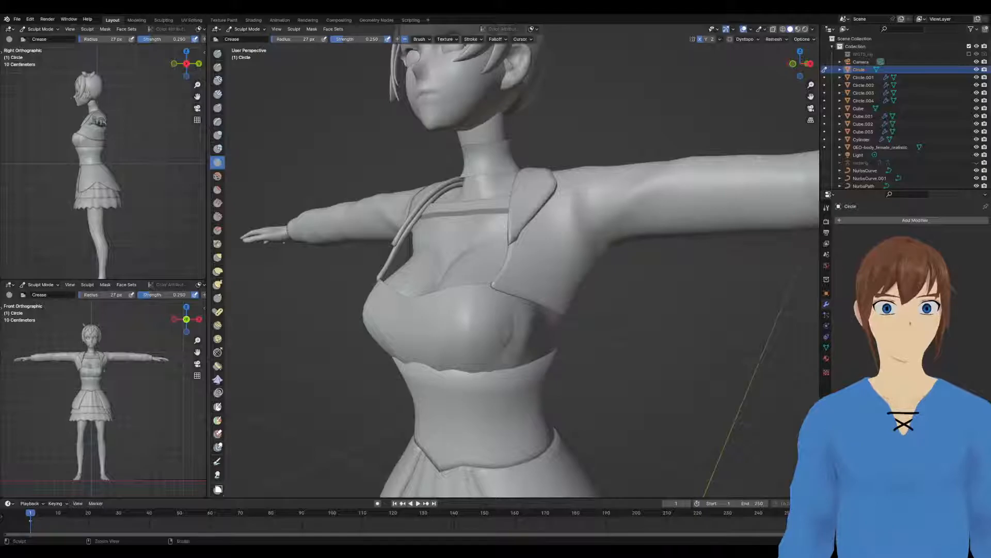
Pull the chest top's lower hem into gentle waves with the Grab brush and crease its upper front with a 48 px Crease brush
key(g)
mouse_move(512, 328)
middle_down()
mouse_move(543, 320)
mouse_move(552, 268)
mouse_move(578, 233)
mouse_move(559, 147)
middle_up()
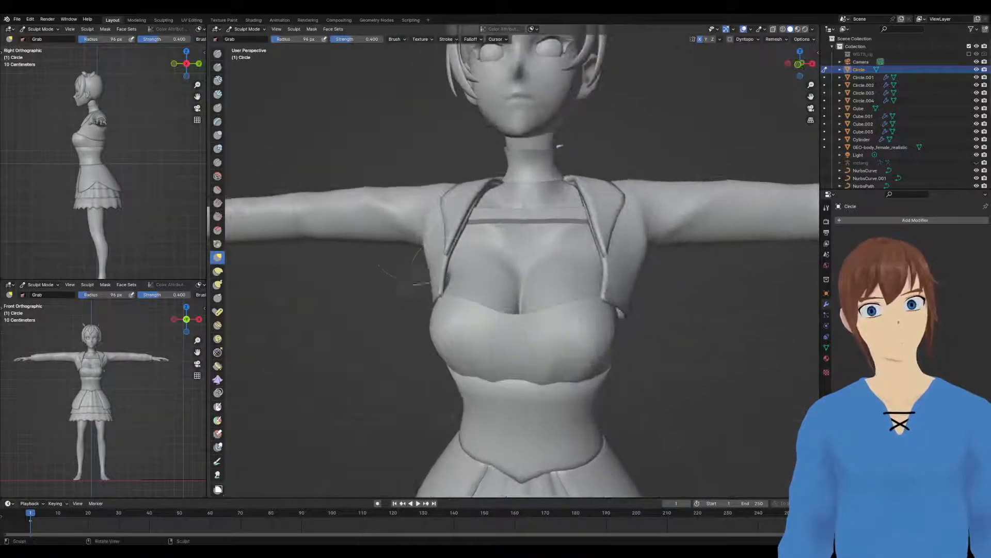
click(217, 162)
scroll(499, 308, up, 2)
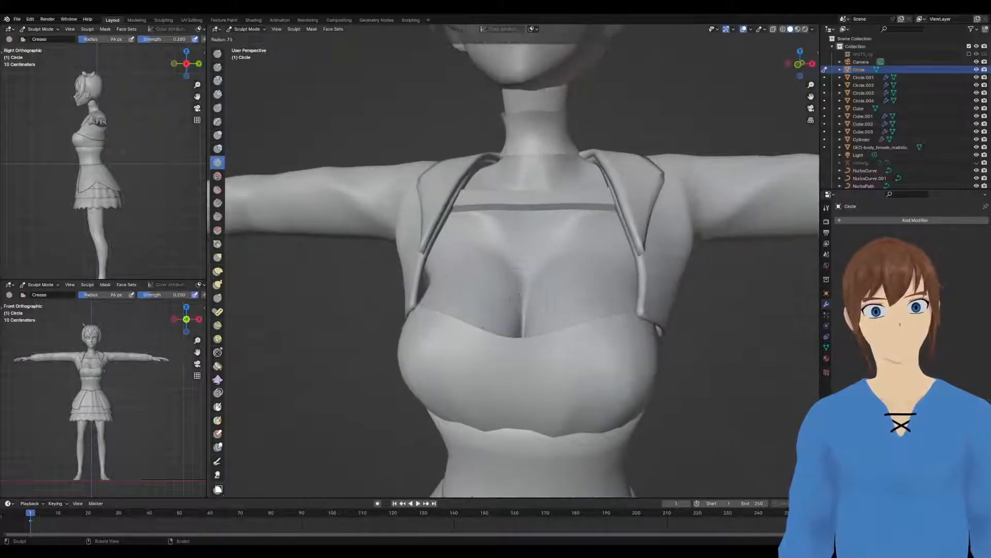
mouse_move(500, 309)
middle_down()
mouse_move(519, 242)
mouse_move(548, 354)
middle_up()
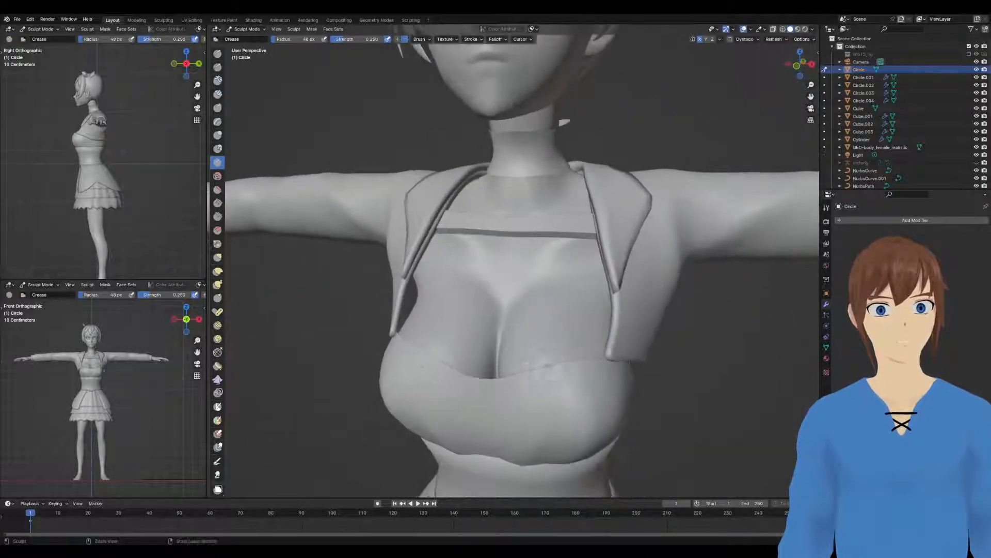
mouse_move(532, 408)
middle_down()
mouse_move(550, 272)
mouse_move(568, 330)
mouse_move(478, 343)
middle_up()
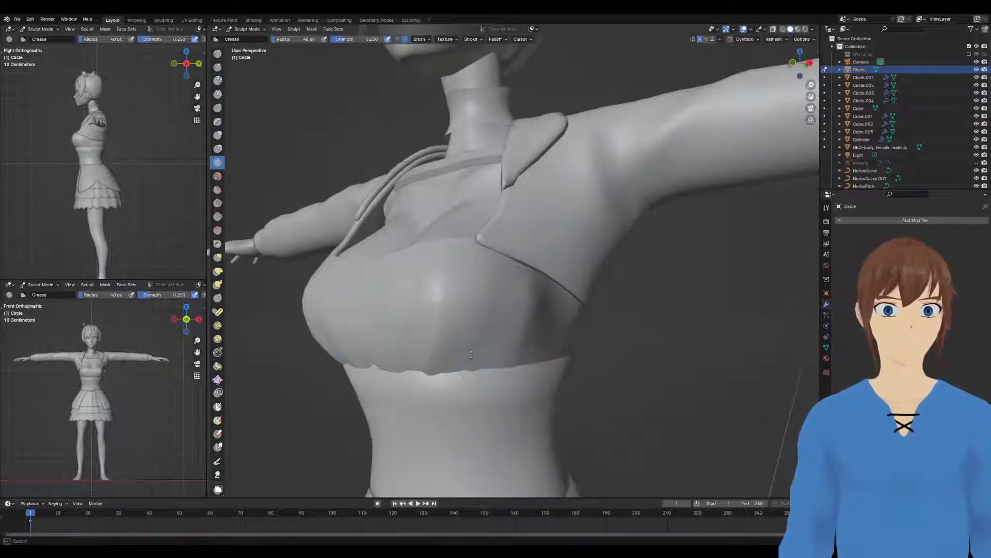
Set the Crease brush radius to 52 px and deepen the folds on the chest top's side
key(f)
click(505, 335)
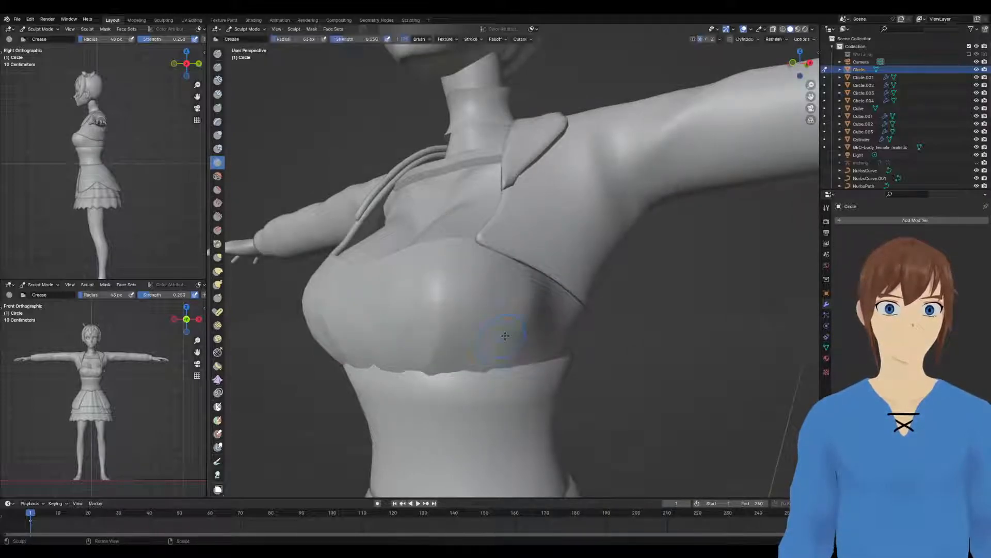
mouse_move(509, 290)
middle_down()
mouse_move(523, 336)
mouse_move(508, 316)
mouse_move(514, 299)
mouse_move(493, 320)
mouse_move(497, 308)
middle_up()
Reshape the chest top's lower hem around the front and side with the Grab brush at a 127 px radius
key(g)
key(f)
click(610, 316)
drag(528, 385, 522, 391)
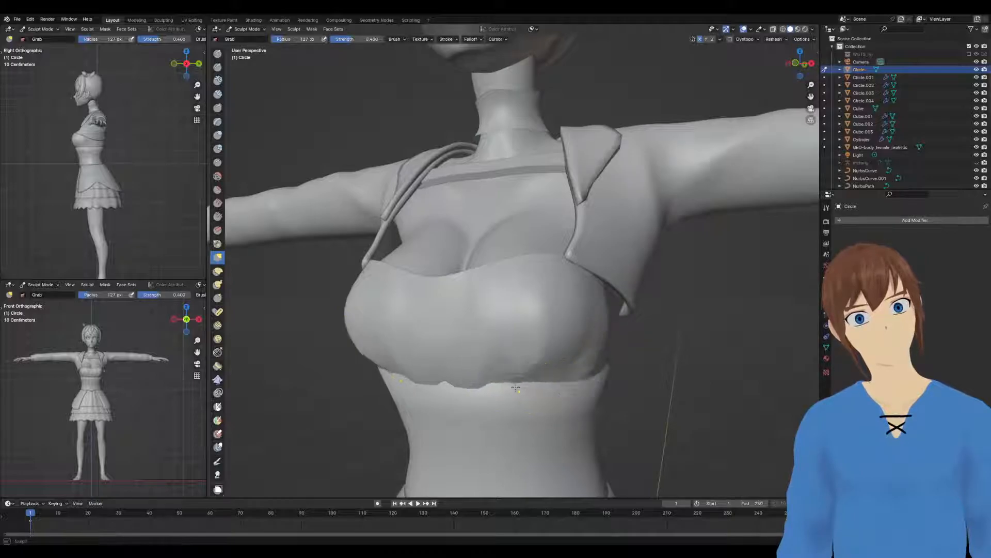
middle_drag(516, 388, 482, 354)
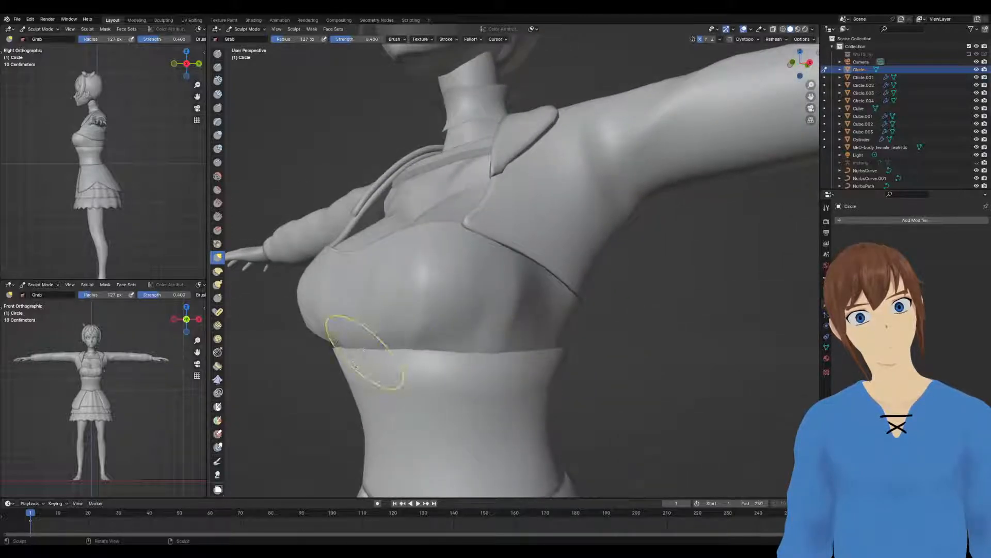
middle_drag(365, 349, 573, 302)
mouse_move(635, 299)
middle_down()
mouse_move(649, 312)
mouse_move(633, 353)
mouse_move(763, 343)
mouse_move(536, 346)
middle_up()
Check the chest top in Object Mode, reselect it and return it to Sculpt Mode
scroll(648, 312, down, 3)
key(ctrl+Tab)
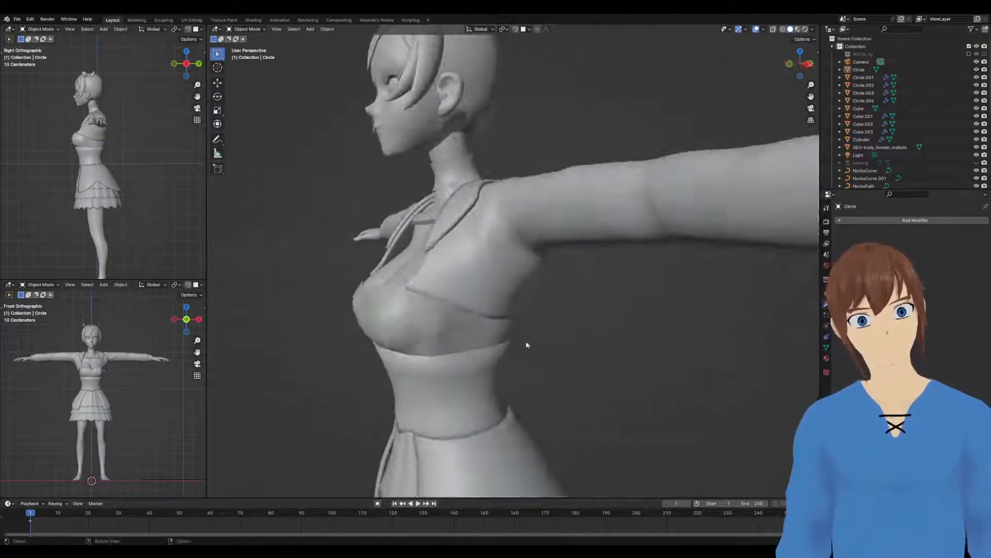
click(482, 326)
middle_drag(483, 325, 480, 310)
key(ctrl+Tab)
click(479, 350)
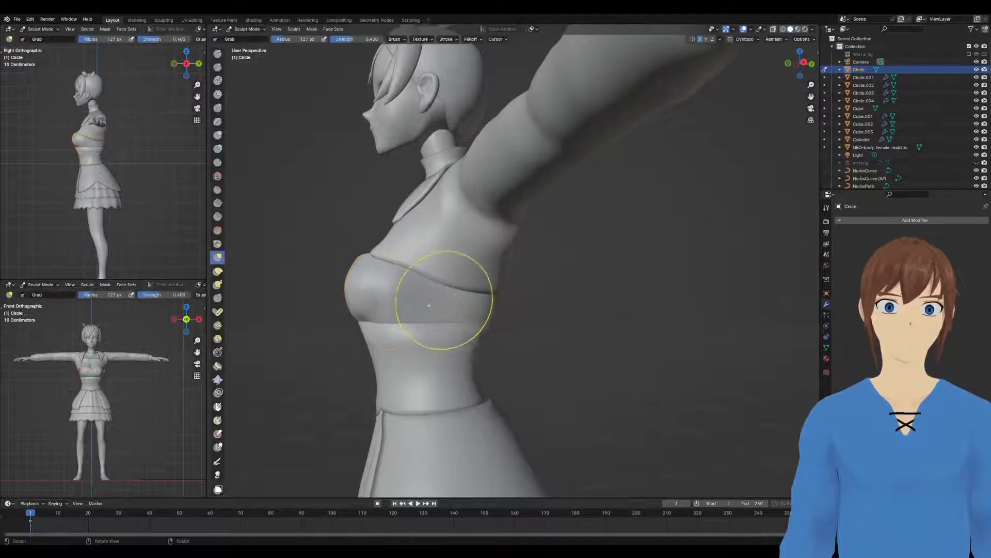
Carve creases into the chest top's side and back band with the Crease brush at a 28 px radius
key(c)
key(shift+c)
mouse_move(456, 316)
middle_down()
mouse_move(485, 322)
mouse_move(455, 305)
mouse_move(416, 322)
mouse_move(437, 318)
mouse_move(464, 338)
middle_up()
key(f)
click(442, 301)
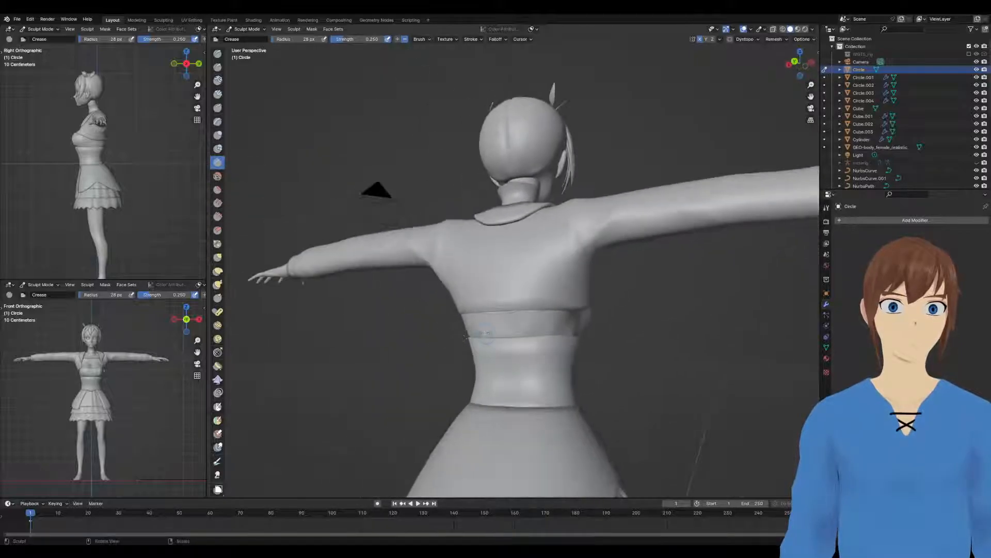
Adjust the chest top's back hem with the Grab brush, enlarging its radius to 89 px
middle_drag(540, 324, 555, 328)
key(g)
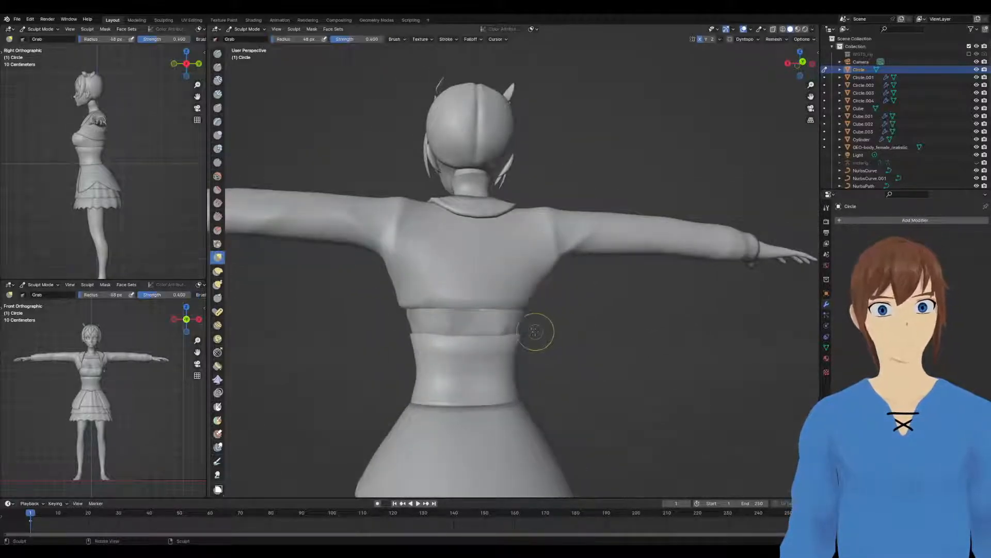
key(f)
click(538, 328)
mouse_move(482, 326)
middle_down()
mouse_move(524, 325)
mouse_move(474, 353)
mouse_move(464, 330)
mouse_move(496, 326)
mouse_move(459, 328)
mouse_move(553, 321)
mouse_move(593, 306)
mouse_move(563, 358)
middle_up()
drag(563, 358, 560, 357)
Leave Sculpt Mode on the chest top, select the long-sleeved cropped jacket and switch it to Sculpt Mode
scroll(560, 357, down, 2)
middle_drag(555, 356, 562, 353)
key(ctrl+Tab)
click(577, 313)
middle_drag(577, 314, 527, 313)
click(543, 274)
mouse_move(542, 274)
middle_down()
mouse_move(486, 274)
mouse_move(522, 295)
mouse_move(493, 286)
mouse_move(607, 283)
mouse_move(481, 274)
mouse_move(526, 279)
middle_up()
key(ctrl+Tab)
click(508, 300)
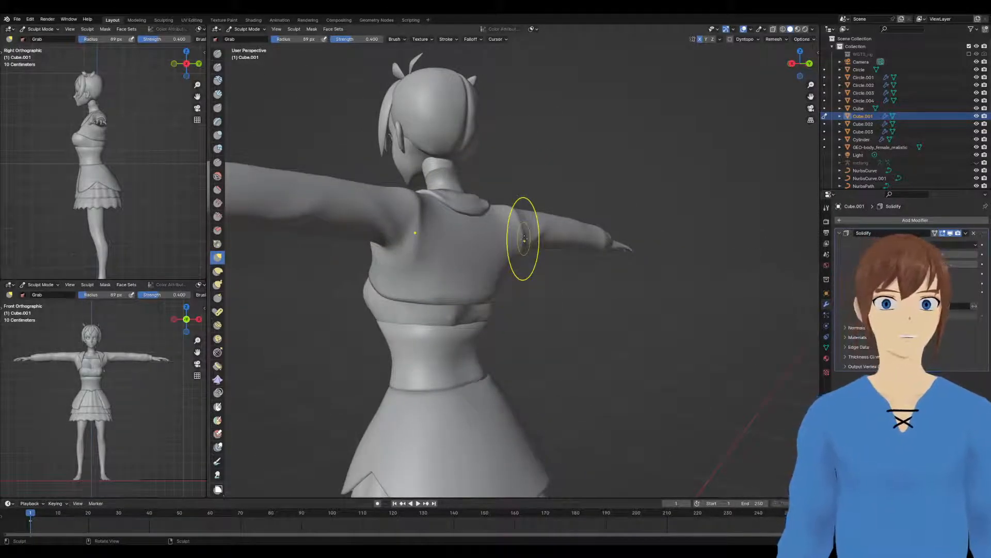
Examine the jacket from behind, return to Object Mode with nothing selected and look over the whole figure
mouse_move(418, 303)
middle_down()
mouse_move(449, 305)
mouse_move(420, 310)
mouse_move(477, 283)
mouse_move(384, 265)
middle_up()
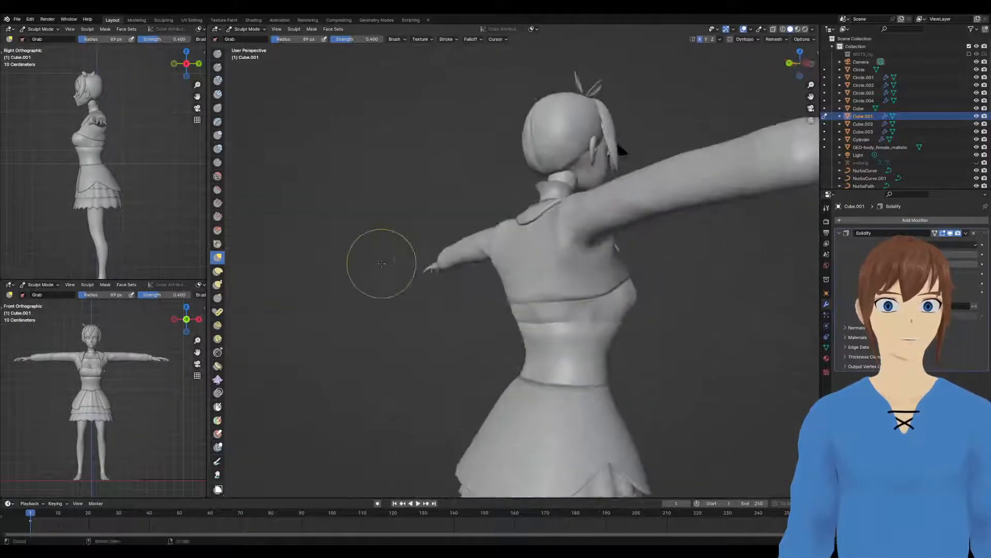
mouse_move(532, 285)
middle_down()
mouse_move(573, 281)
mouse_move(512, 285)
mouse_move(627, 261)
mouse_move(602, 305)
mouse_move(554, 287)
middle_up()
key(ctrl+Tab)
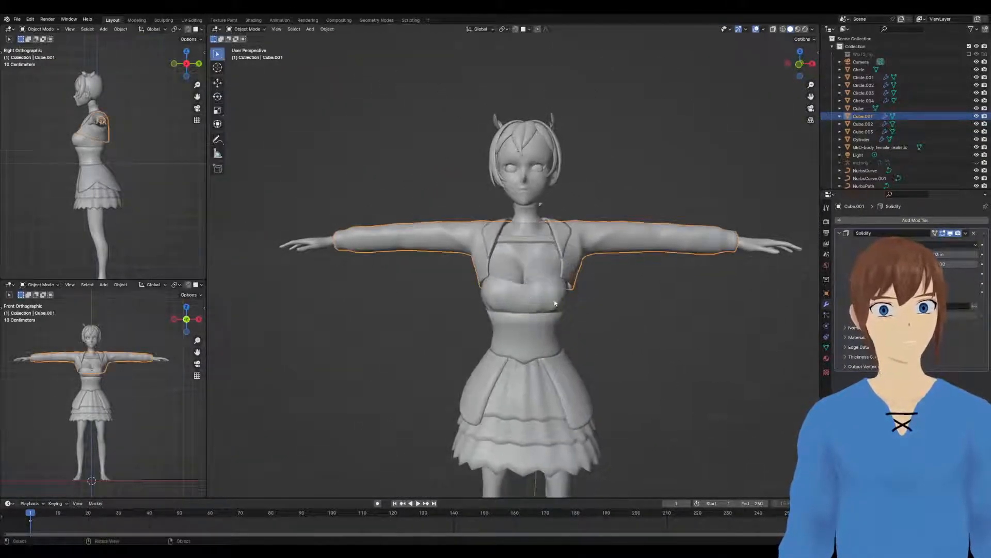
click(598, 303)
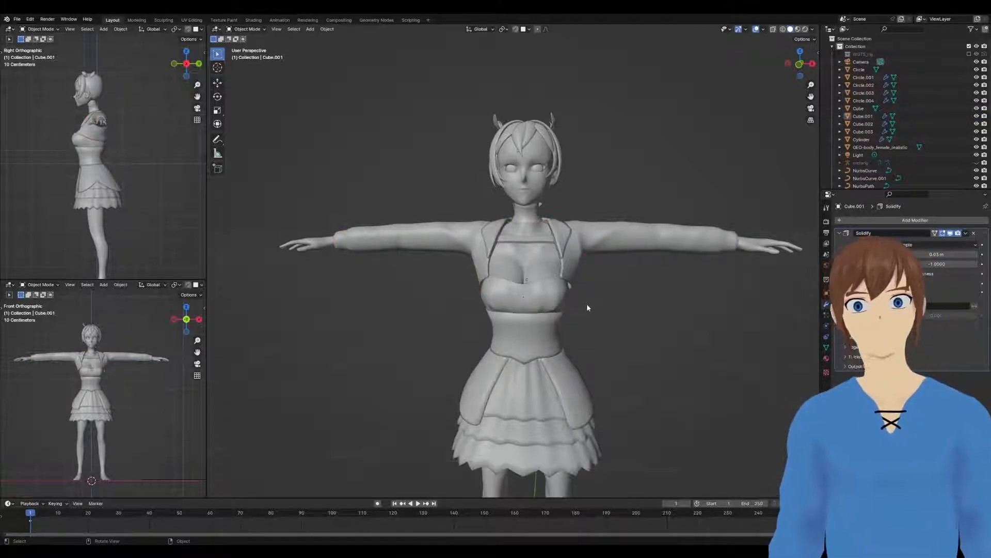
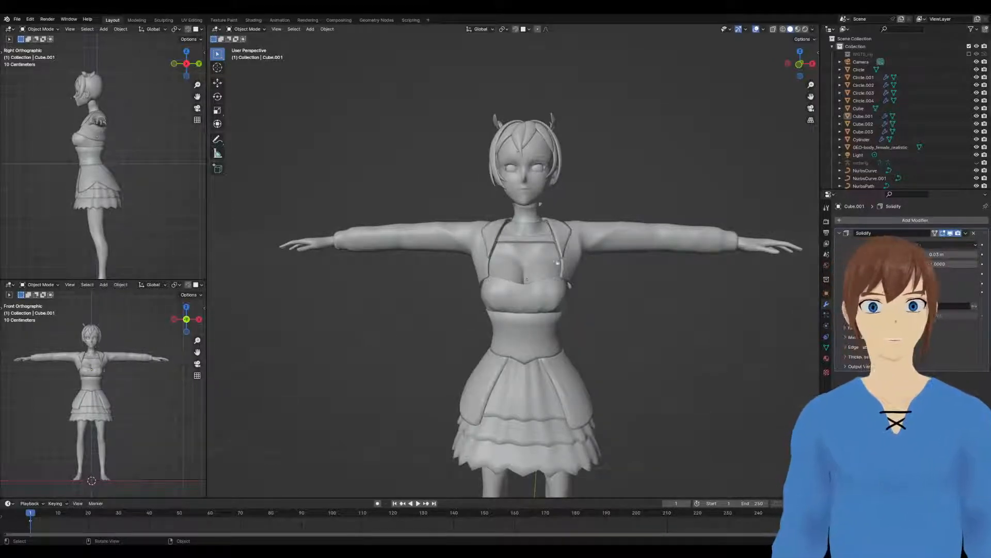
middle_drag(548, 267, 584, 267)
scroll(585, 268, down, 1)
middle_drag(585, 268, 538, 295)
scroll(540, 307, down, 3)
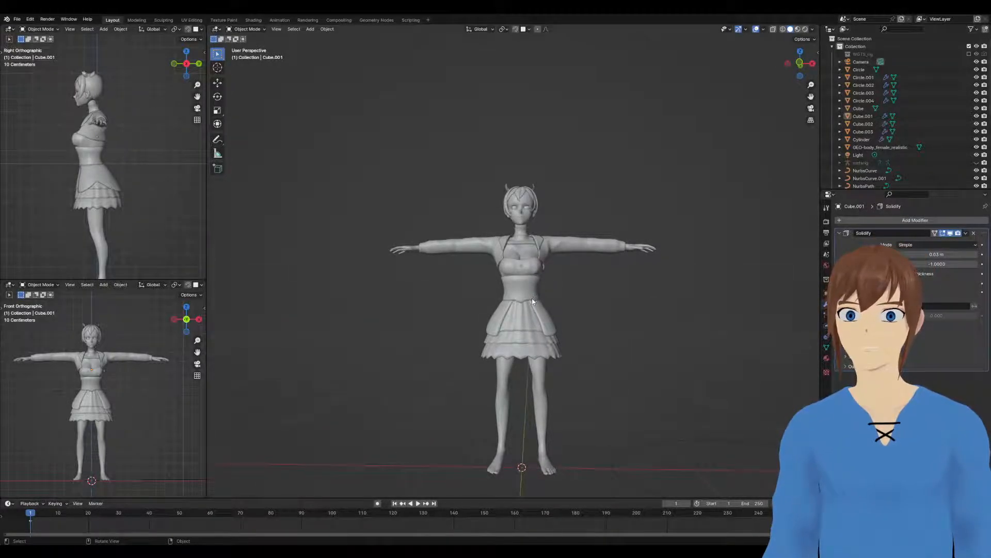
middle_drag(542, 285, 566, 257)
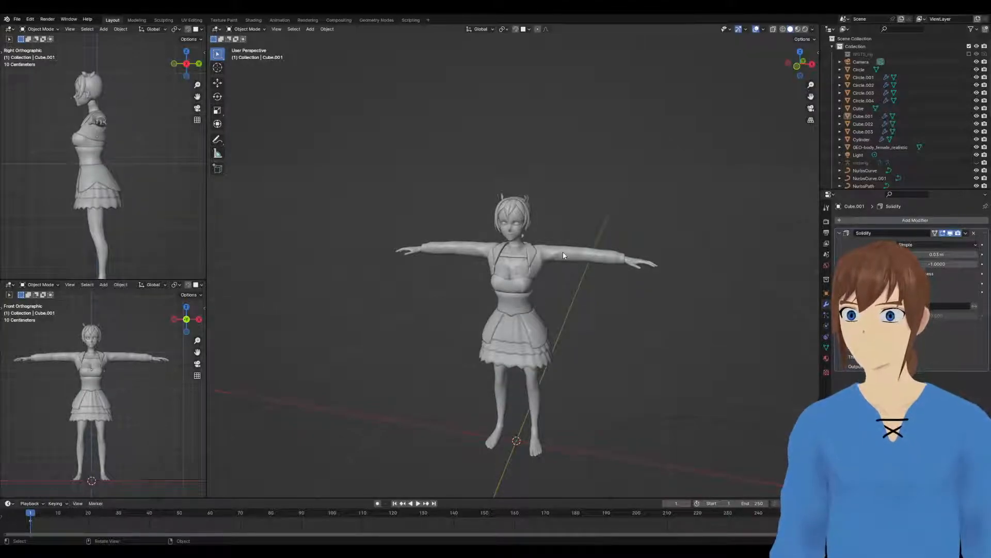
mouse_move(570, 229)
middle_down()
mouse_move(532, 233)
mouse_move(559, 236)
middle_up()
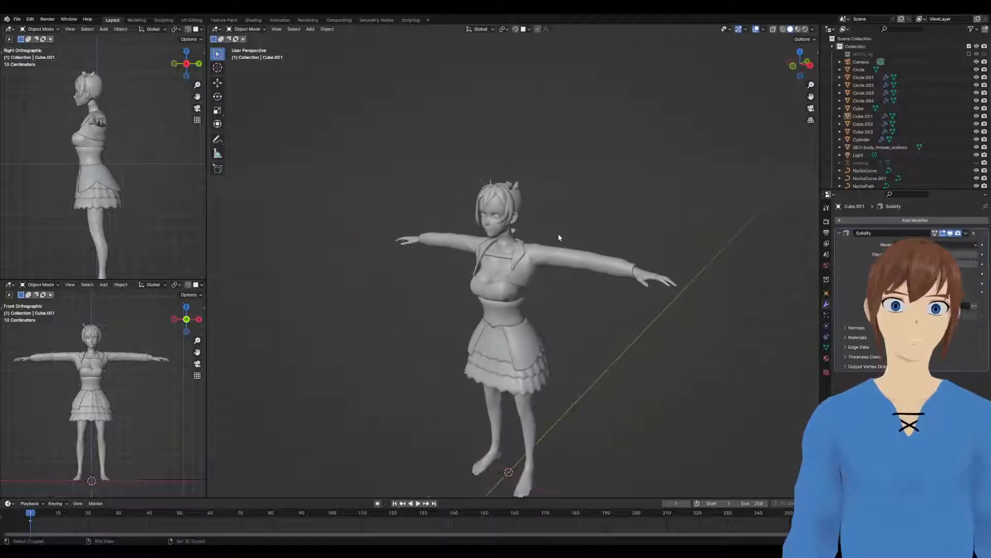
key(shift+a)
mouse_move(559, 233)
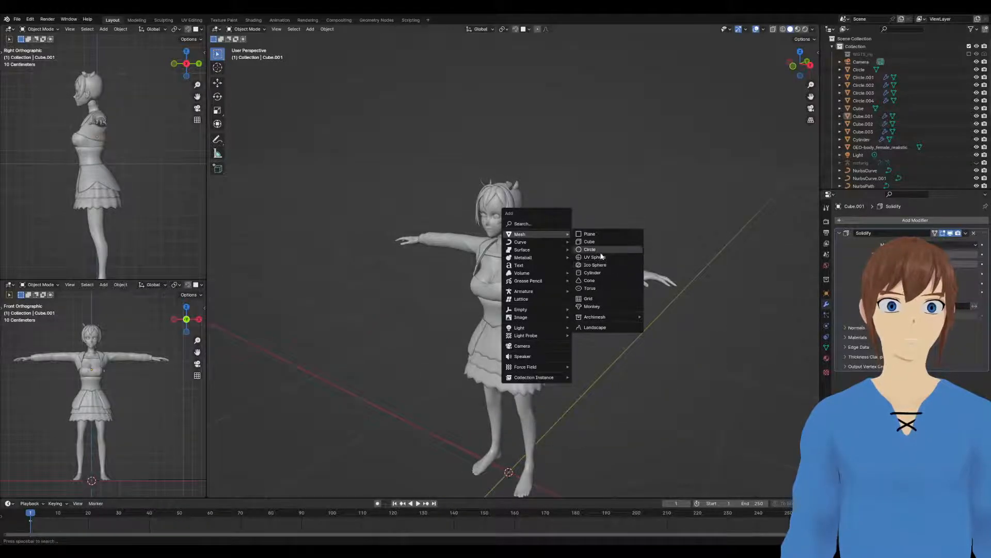
click(601, 258)
key(ctrl+z)
Add a UV sphere and move it up along Z by about 1.3 m to the character's chest
key(shift+a)
mouse_move(601, 254)
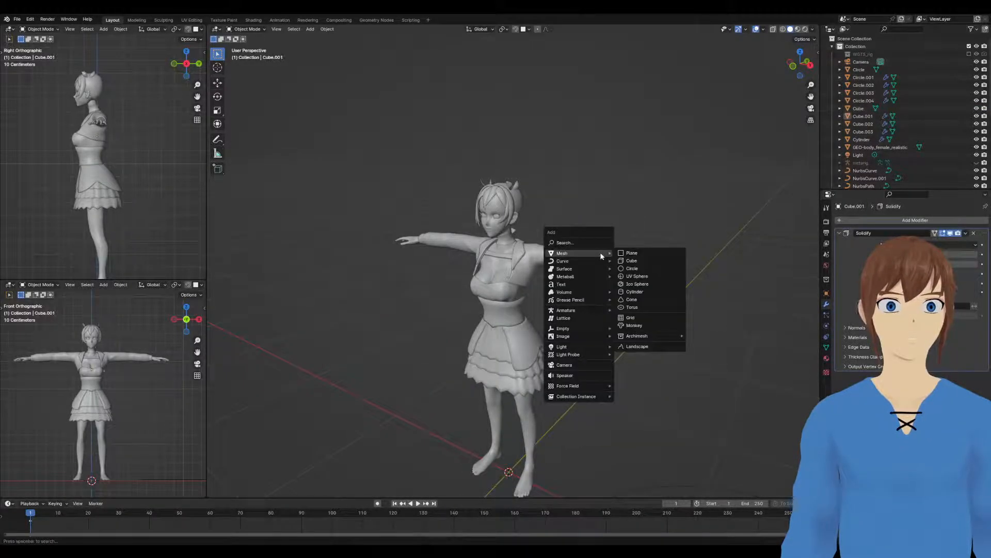
click(637, 276)
key(g)
key(z)
click(622, 119)
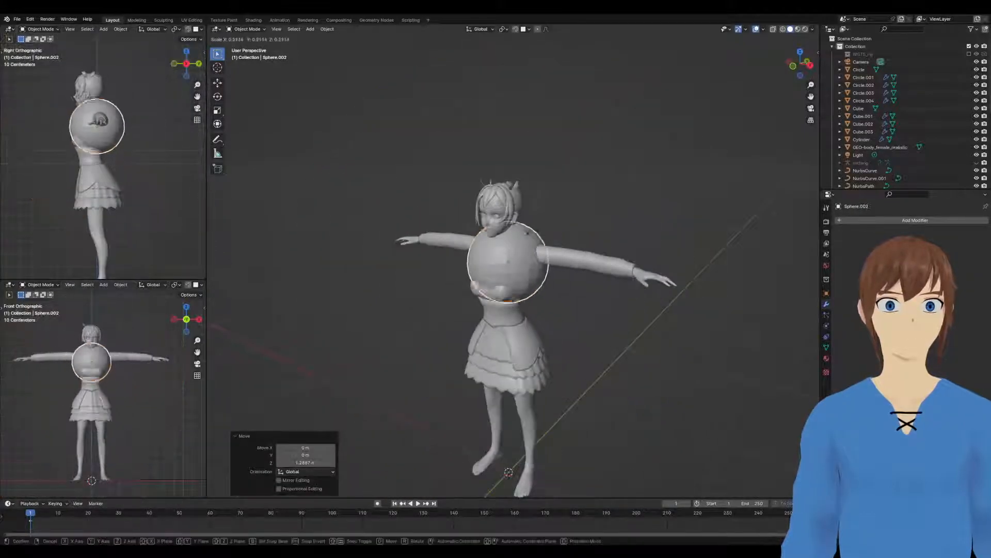
Scale the sphere down to roughly head size and raise it along Z onto the top of the head
key(g)
key(z)
click(516, 170)
middle_drag(465, 171, 518, 185)
key(s)
click(523, 170)
key(g)
key(z)
click(608, 201)
scroll(519, 185, up, 4)
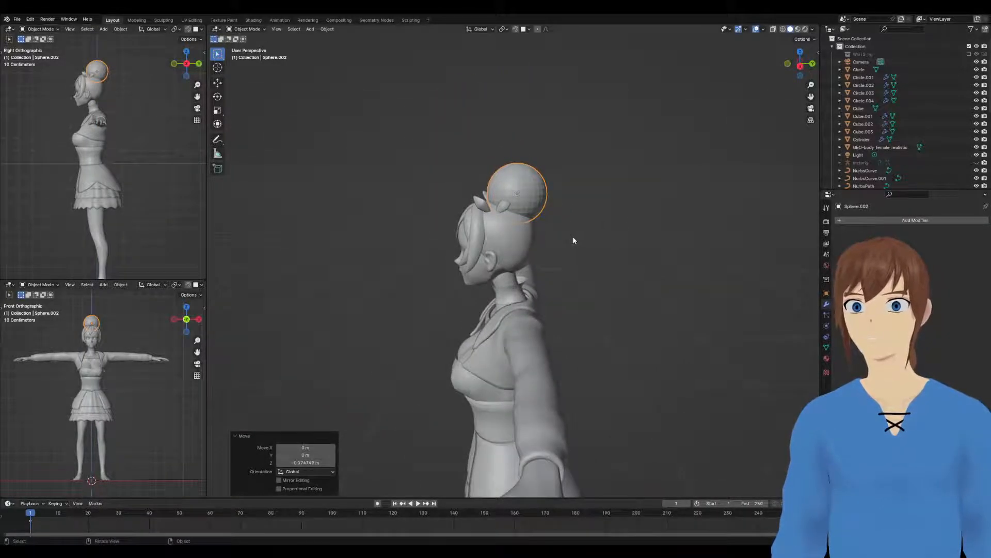
Switch the sphere to Sculpt Mode with X symmetry and flatten it into a hat shape using a 171 px Grab brush
key(ctrl+Tab)
click(558, 285)
click(701, 41)
mouse_move(555, 153)
middle_down()
mouse_move(613, 171)
mouse_move(570, 170)
middle_up()
key(f)
click(644, 171)
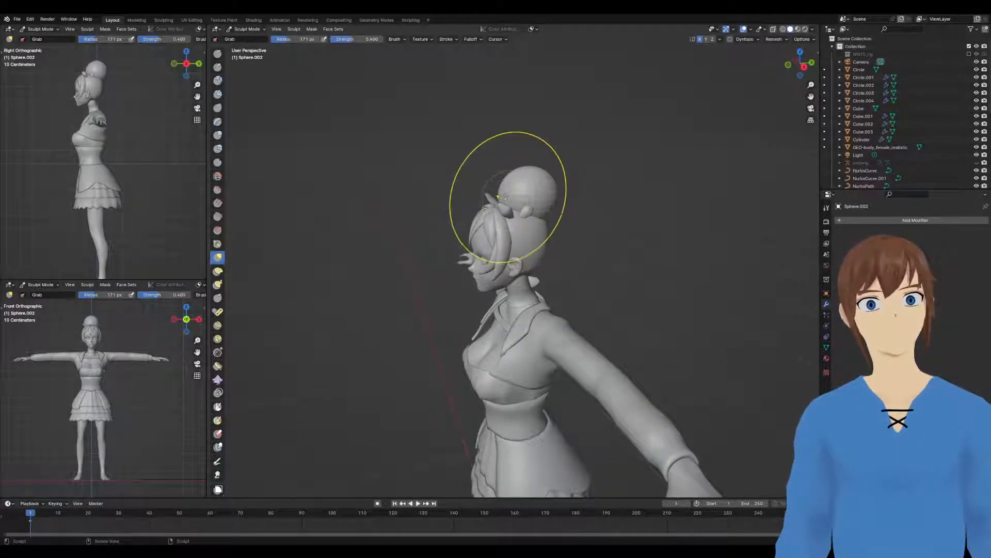
middle_drag(530, 210, 498, 178)
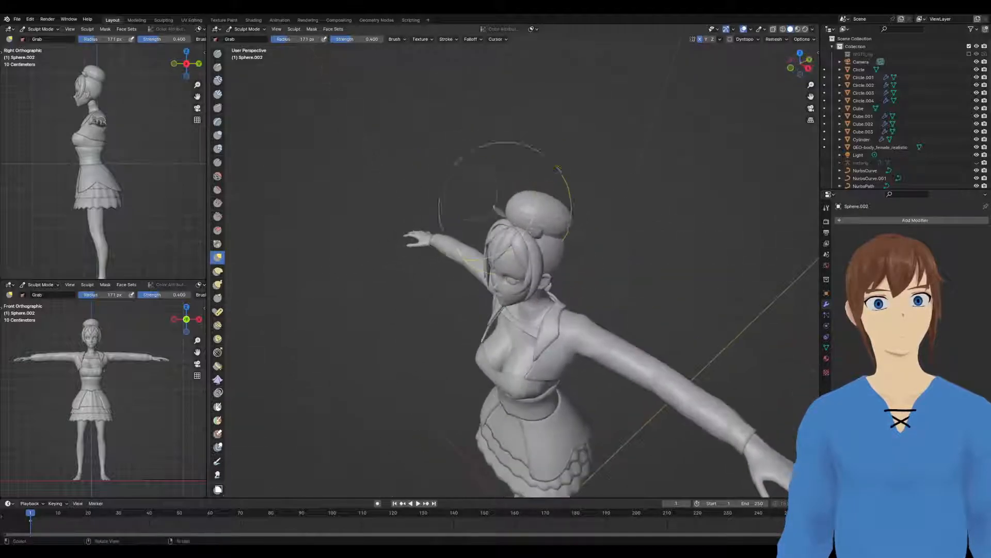
Reshape the hat with the 171 px Grab brush so it slopes toward the back of the head and fits over the hair
middle_drag(510, 221, 492, 144)
middle_drag(503, 199, 559, 187)
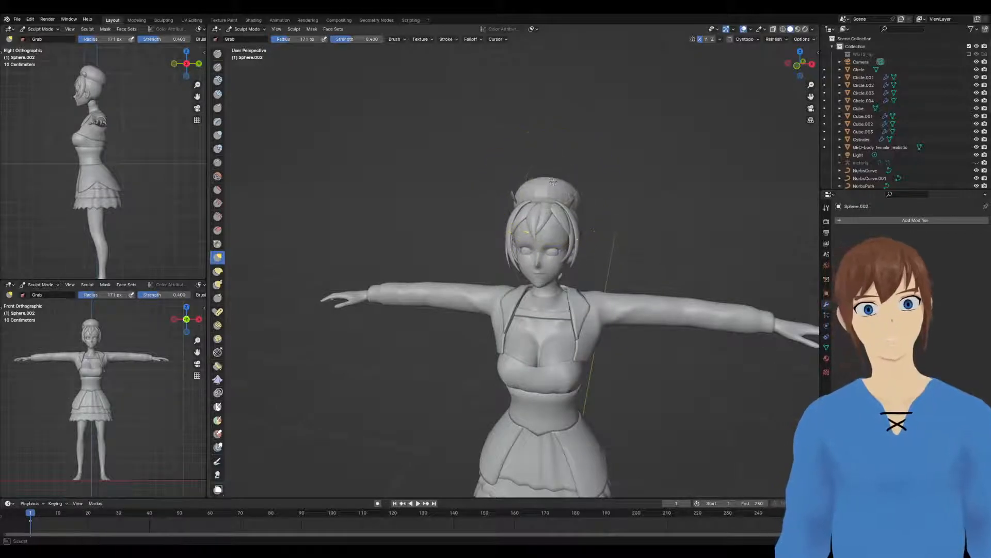
middle_drag(568, 178, 519, 189)
mouse_move(556, 216)
middle_down()
mouse_move(454, 228)
mouse_move(553, 170)
mouse_move(565, 193)
mouse_move(504, 193)
middle_up()
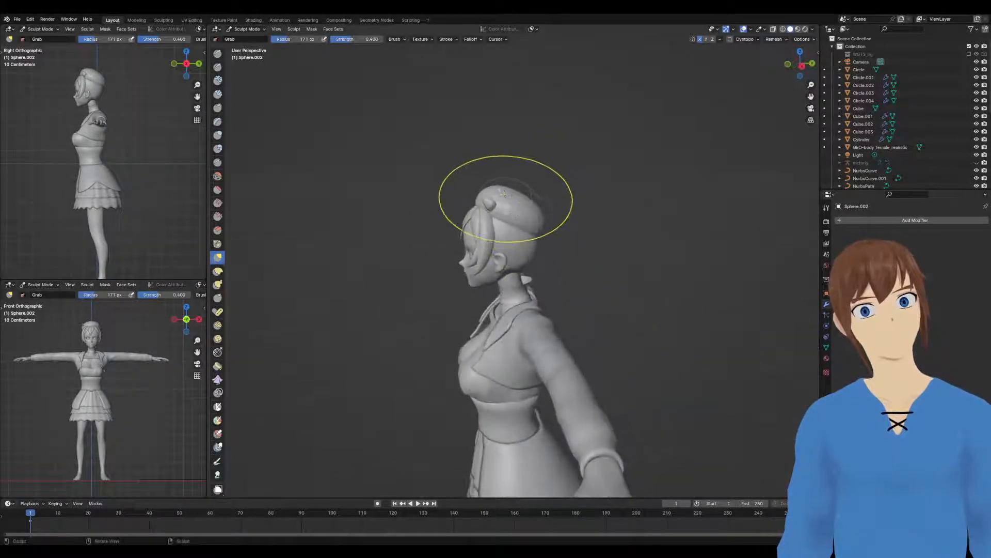
middle_drag(544, 227, 524, 215)
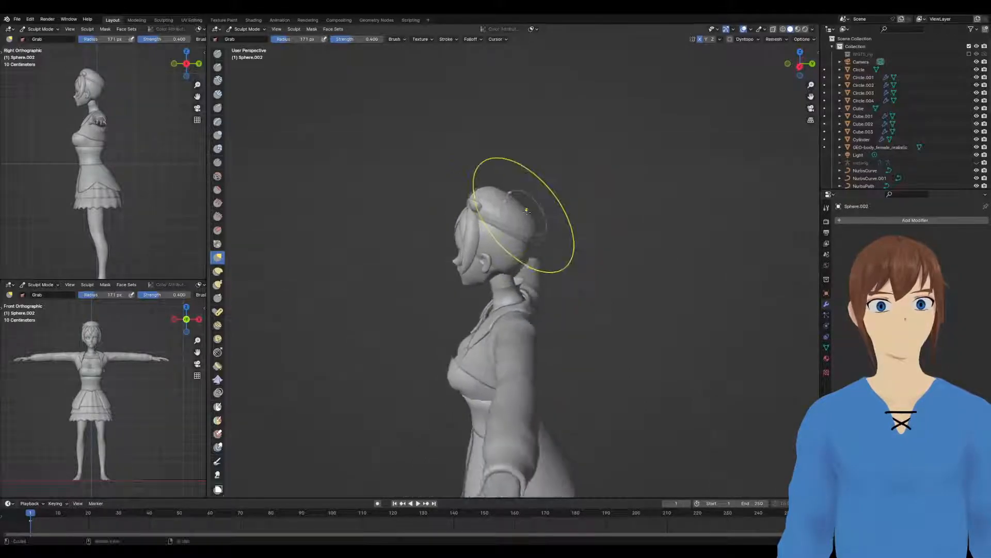
scroll(524, 215, up, 5)
mouse_move(532, 147)
middle_down()
mouse_move(452, 165)
mouse_move(537, 151)
middle_up()
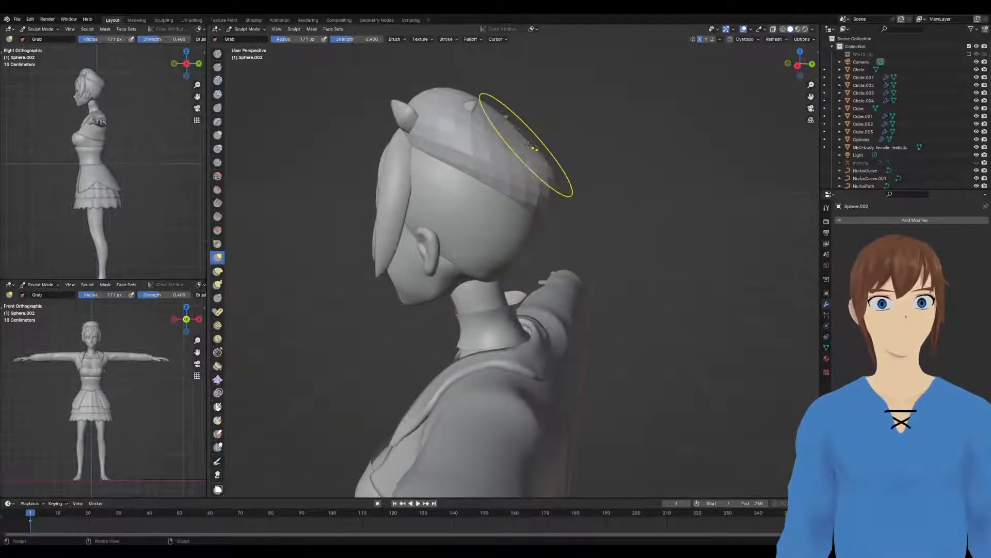
middle_drag(541, 145, 614, 155)
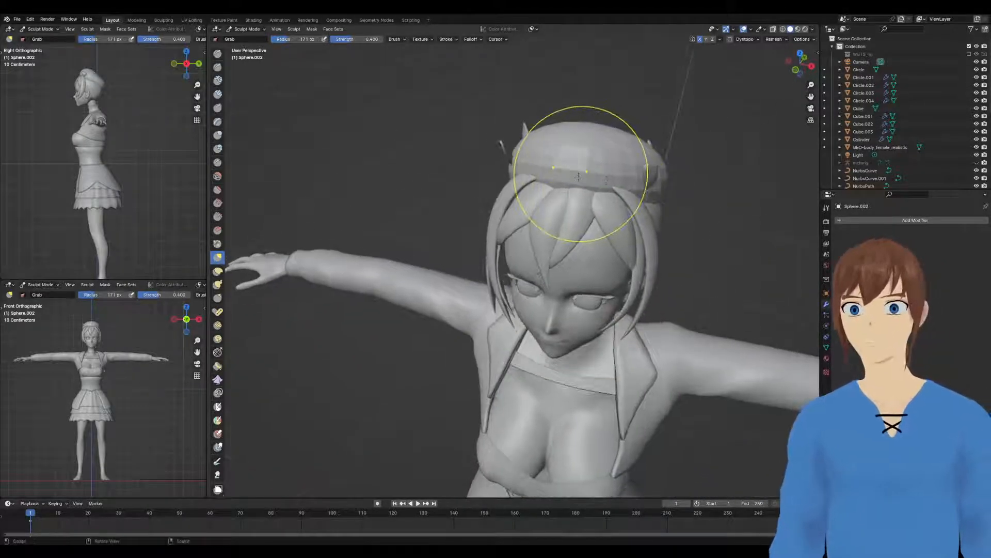
Shade the hat smooth in Object Mode and return it to Sculpt Mode
key(ctrl+Tab)
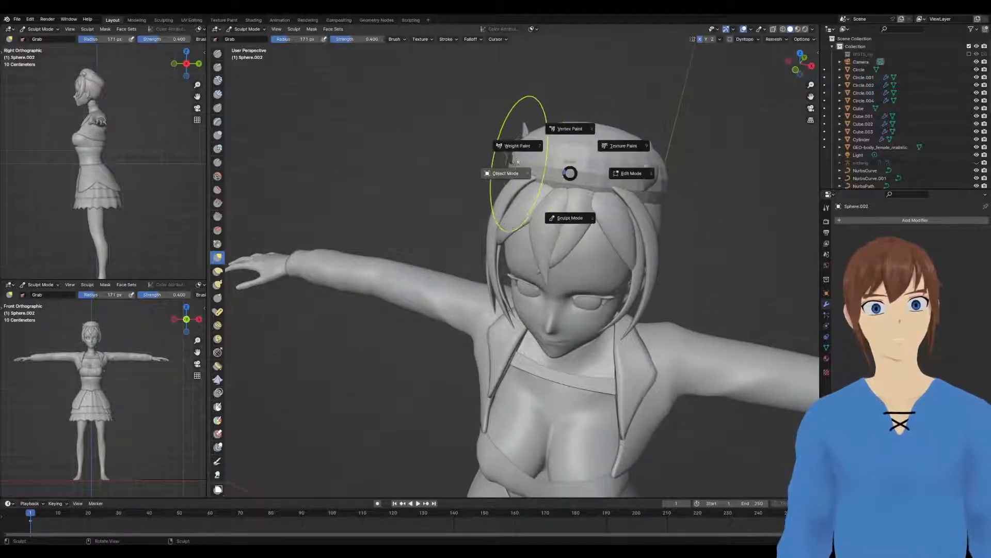
click(507, 173)
key(ctrl+Tab)
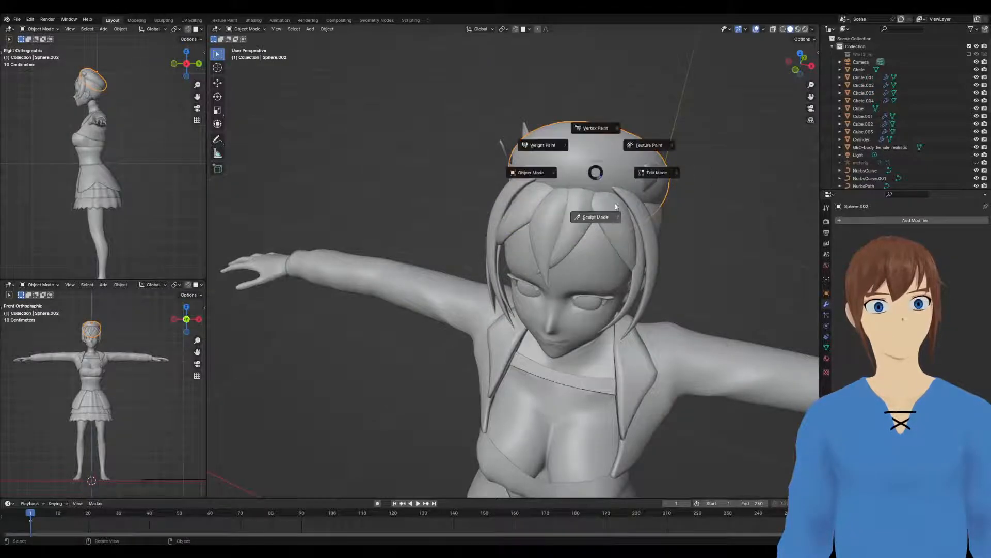
click(609, 217)
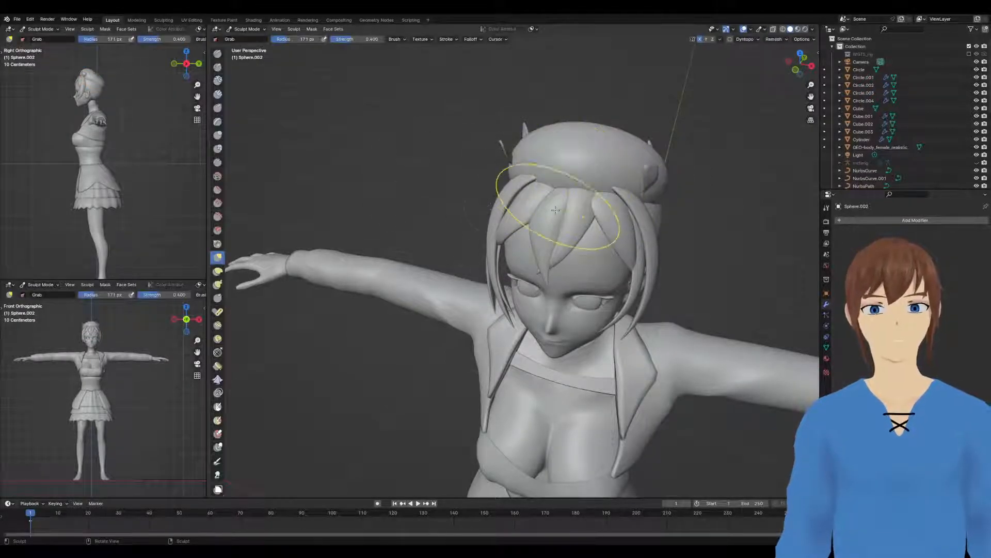
click(218, 406)
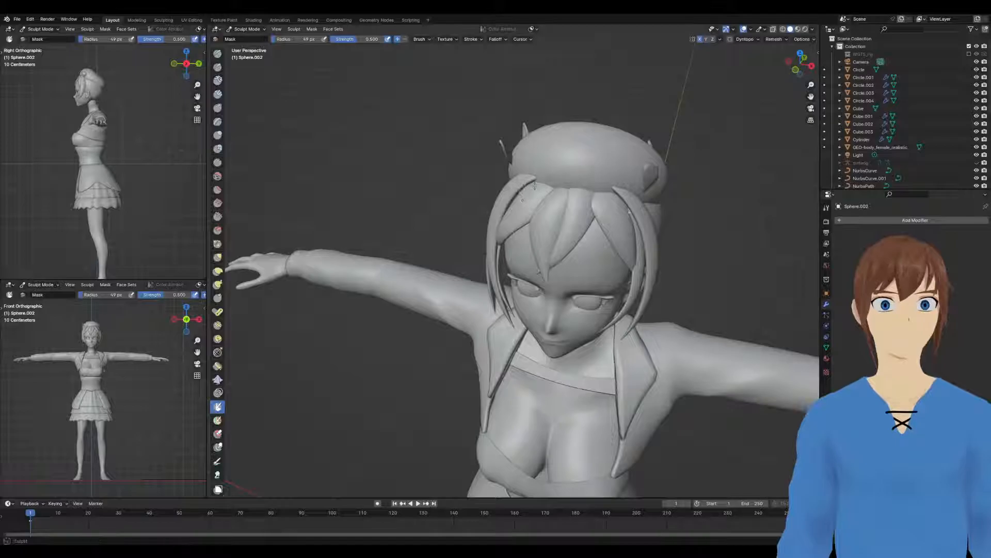
mouse_move(630, 212)
middle_down()
mouse_move(681, 209)
mouse_move(588, 204)
mouse_move(622, 201)
middle_up()
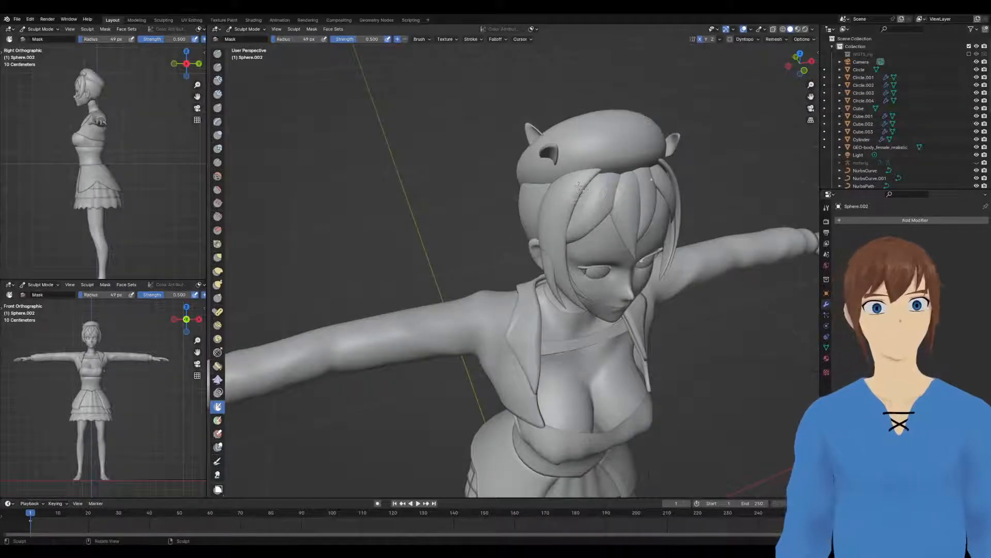
key(ctrl+Tab)
click(536, 170)
key(ctrl+Tab)
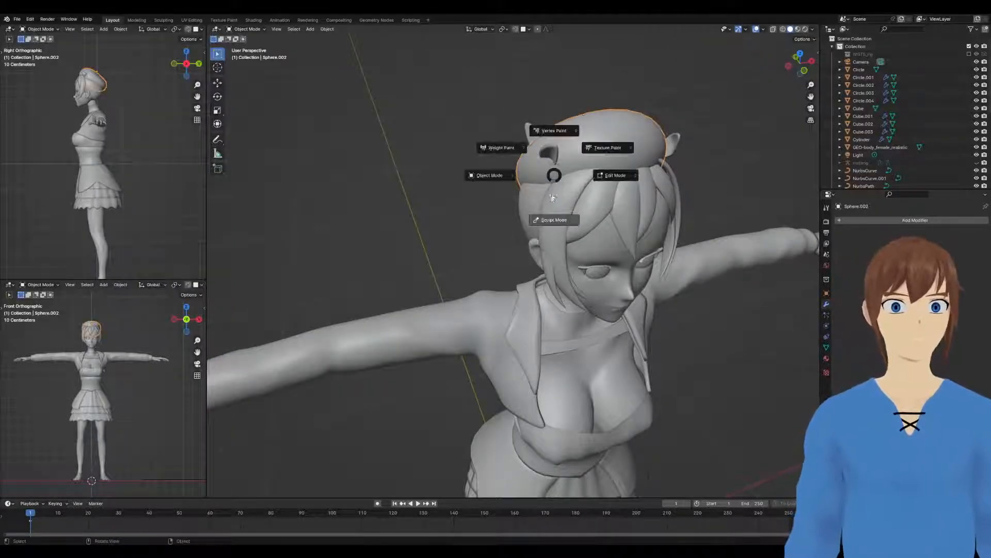
click(550, 210)
key(ctrl+Tab)
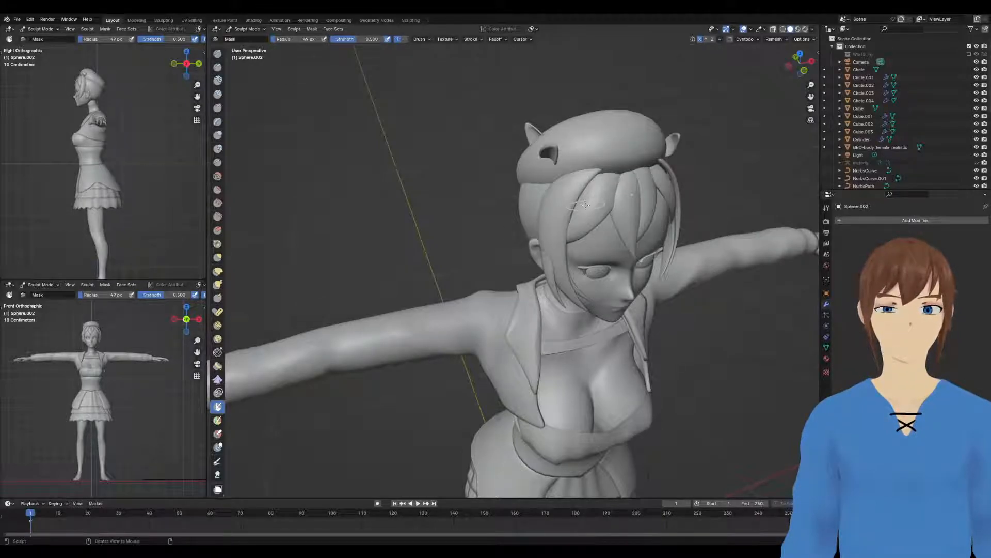
key(alt+m)
middle_drag(587, 205, 534, 202)
Return to Object Mode and add a 2 m plane mesh for the hat's visor
key(ctrl+Tab)
click(495, 201)
scroll(717, 231, down, 2)
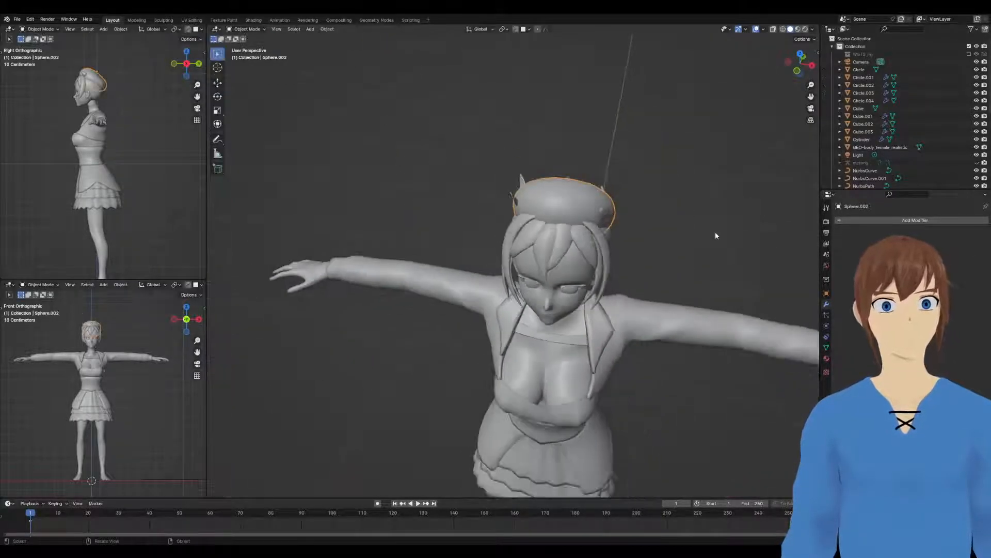
middle_drag(717, 231, 651, 211)
key(shift+a)
mouse_move(650, 209)
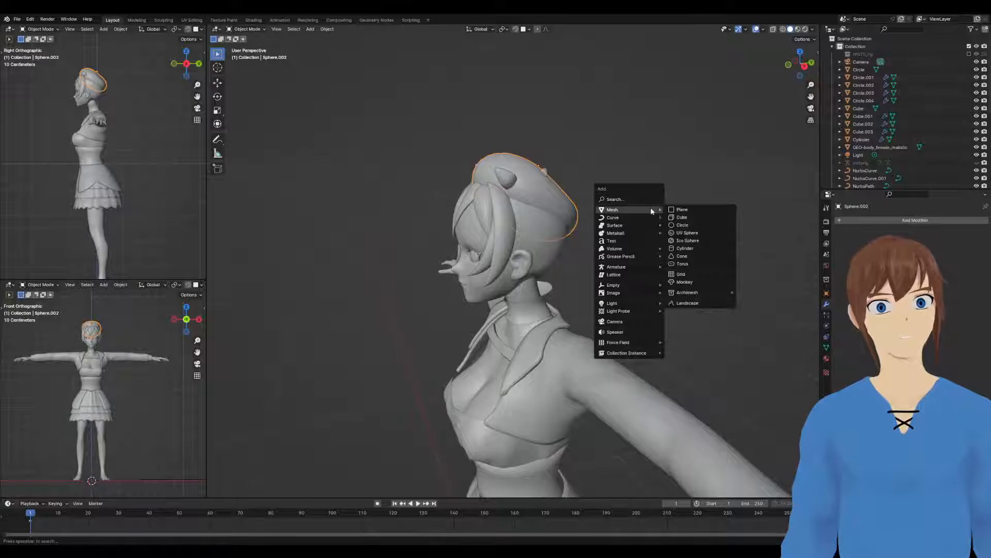
click(691, 209)
scroll(627, 263, down, 4)
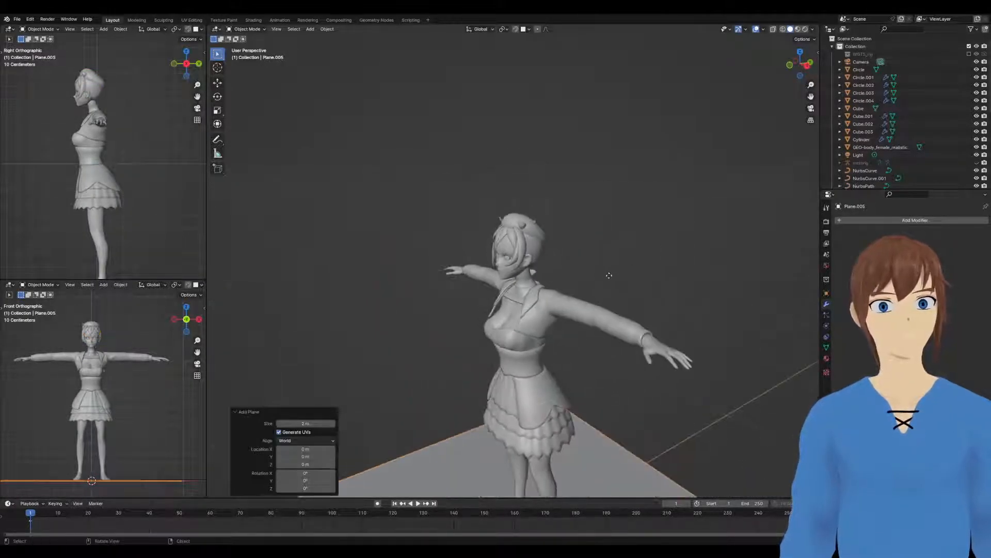
Raise the plane along Z toward the character's head and scale it down
key(g)
key(z)
click(604, 493)
scroll(626, 488, down, 3)
middle_drag(622, 395, 680, 378)
key(s)
click(528, 309)
key(g)
key(z)
click(526, 265)
Scale the plane down further, adjust its height to the forehead and shift it along Y in front of the face
middle_drag(666, 288, 590, 334)
key(s)
click(556, 277)
key(g)
key(z)
click(556, 293)
scroll(589, 335, up, 3)
key(g)
key(y)
click(527, 343)
middle_drag(527, 343, 592, 335)
Scale the plane down to about the hat's width and raise it along Z in Object Mode
key(Tab)
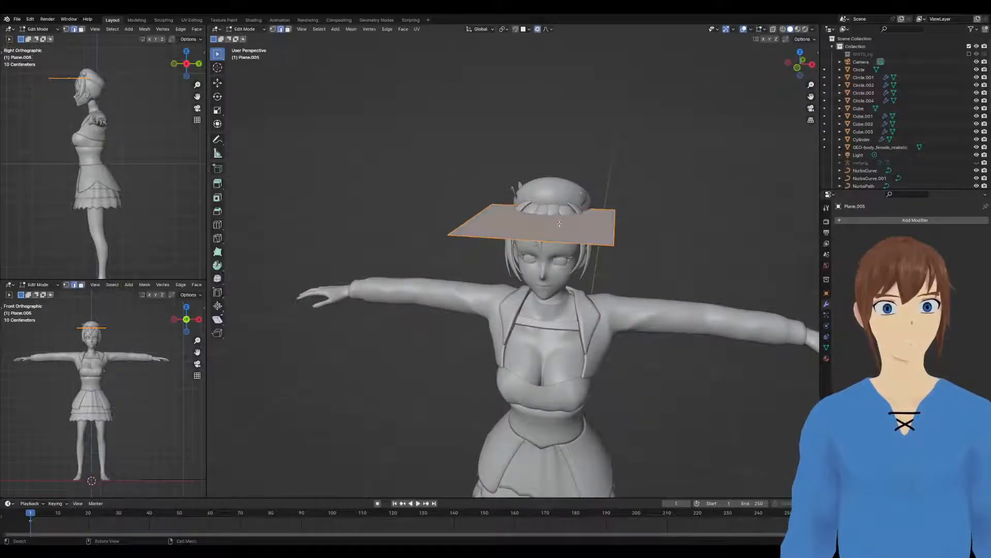
click(544, 221)
middle_drag(544, 222, 652, 276)
key(Tab)
key(s)
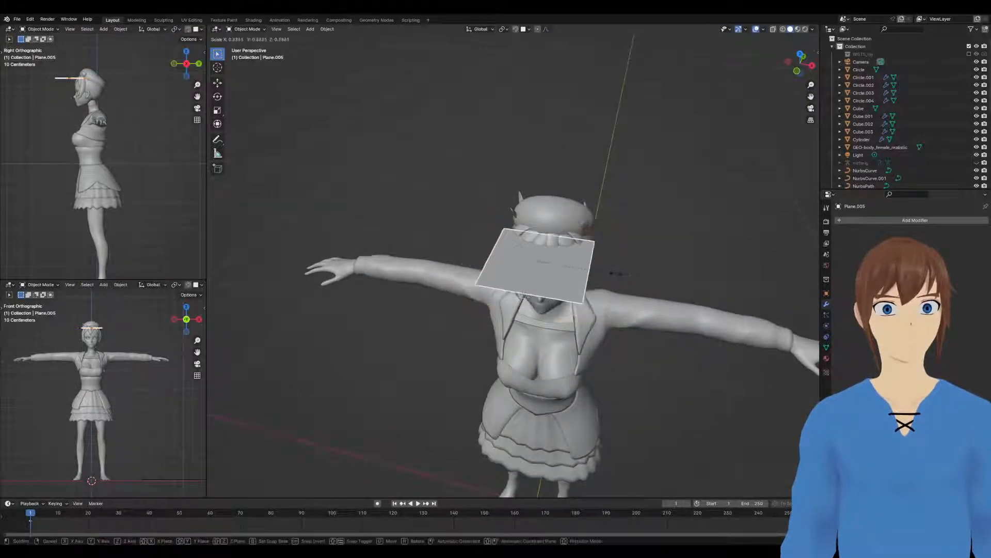
click(575, 270)
key(g)
key(z)
click(580, 258)
scroll(579, 259, up, 3)
middle_drag(580, 260, 613, 257)
Raise the plane's selected geometry along Z with proportional editing and bevel the selected edge in Edit Mode
key(Tab)
key(g)
key(z)
click(535, 231)
middle_drag(534, 230, 555, 244)
key(ctrl+b)
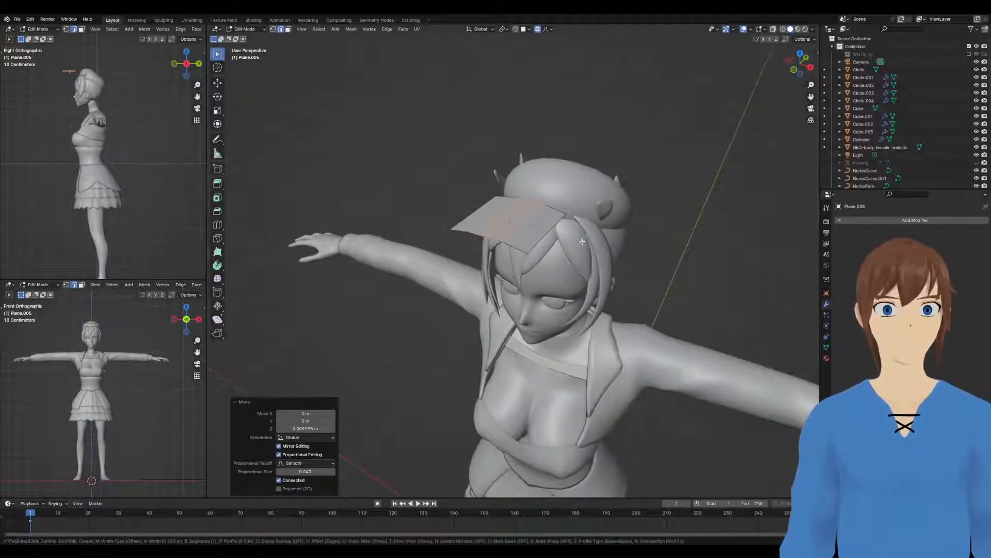
click(585, 238)
Move the plane's selected edge along Z with smooth proportional falloff to give the visor an arched shape
mouse_move(585, 239)
middle_down()
mouse_move(609, 194)
mouse_move(579, 222)
middle_up()
click(574, 214)
key(g)
key(z)
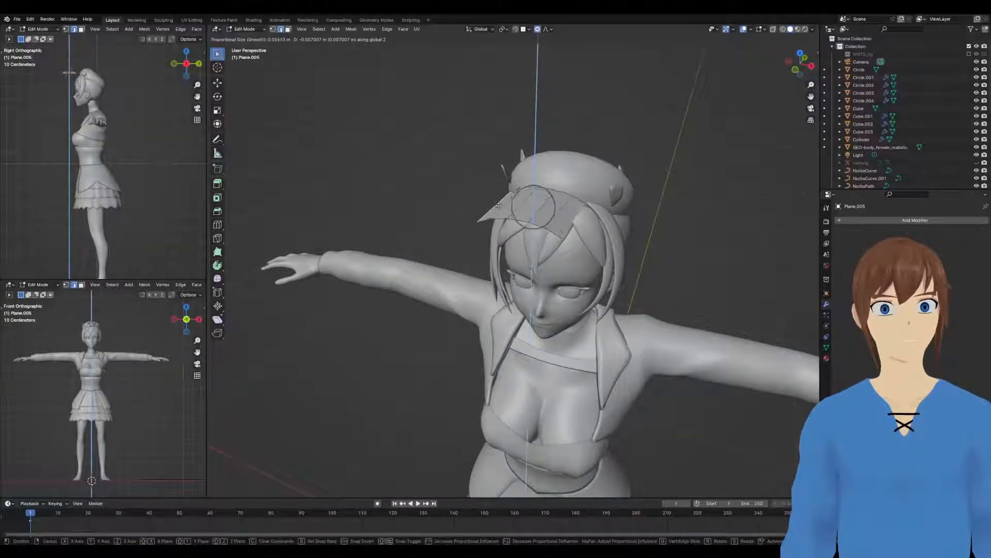
click(498, 205)
mouse_move(498, 206)
middle_down()
mouse_move(507, 236)
mouse_move(467, 259)
middle_up()
Shorten the visor along Y in Object Mode and move it along Y against the front of the hat
key(Tab)
key(s)
key(y)
click(415, 249)
key(z)
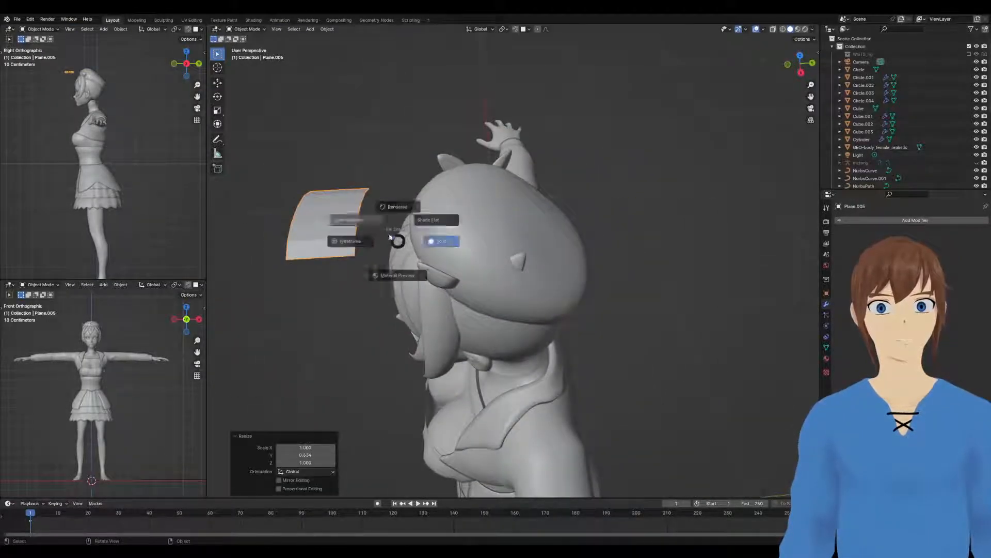
click(383, 225)
middle_drag(383, 226, 562, 219)
key(g)
key(y)
click(461, 214)
Scale the visor along X to match the hat's front and adjust its height along Z onto the hat's lower rim
key(g)
key(z)
click(555, 251)
key(s)
key(x)
click(640, 240)
middle_drag(640, 240, 635, 283)
key(g)
key(z)
click(623, 254)
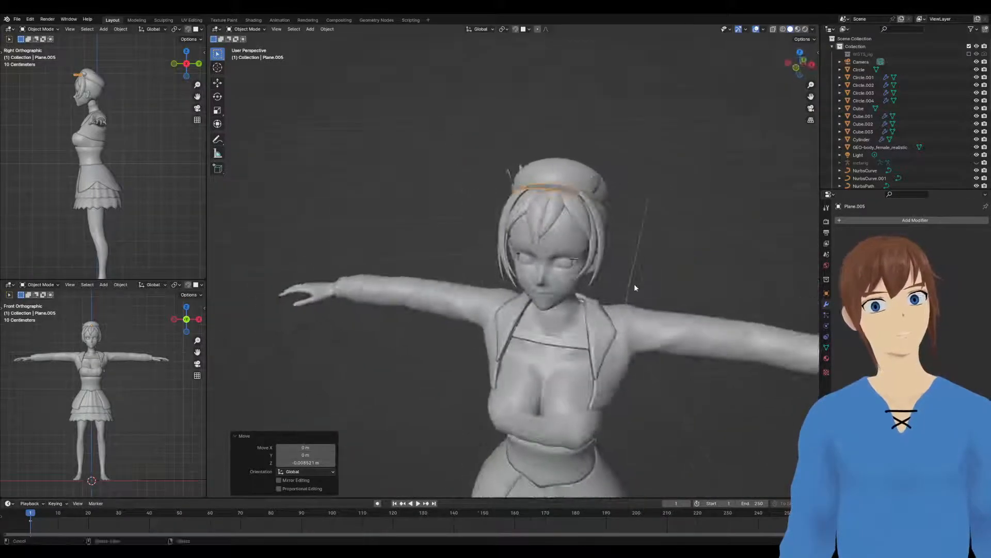
Add a Solidify modifier and a Subdivision Surface modifier to the visor
click(869, 222)
mouse_move(847, 221)
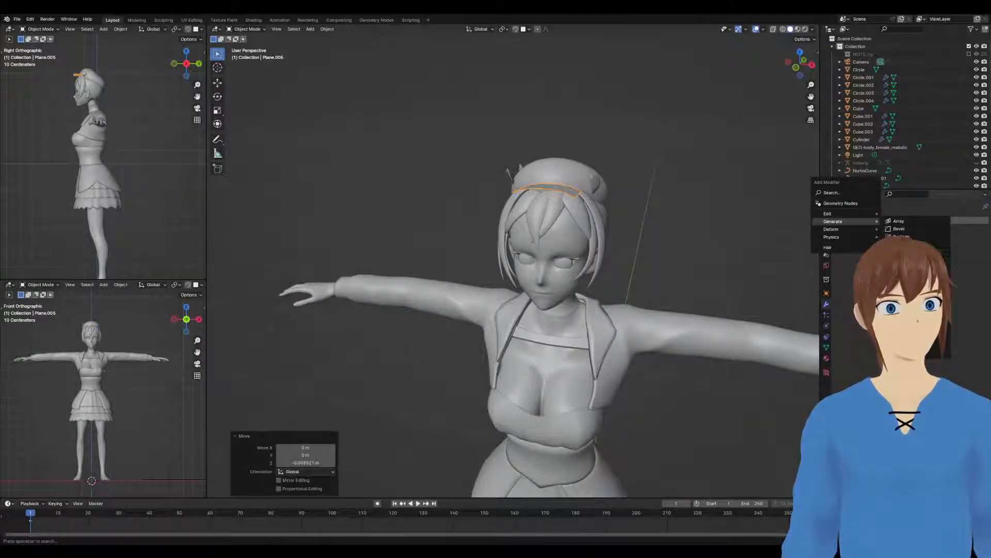
click(901, 321)
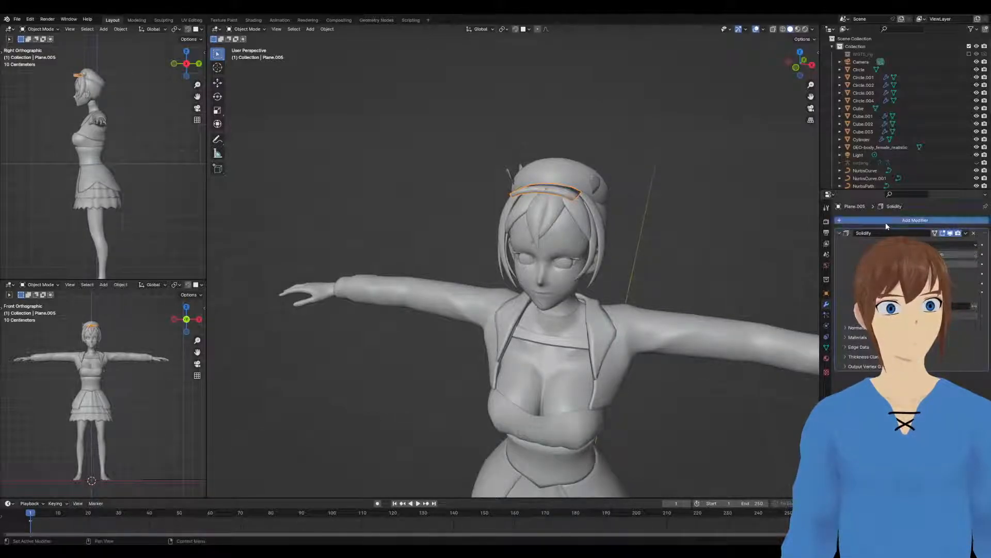
click(867, 221)
mouse_move(857, 223)
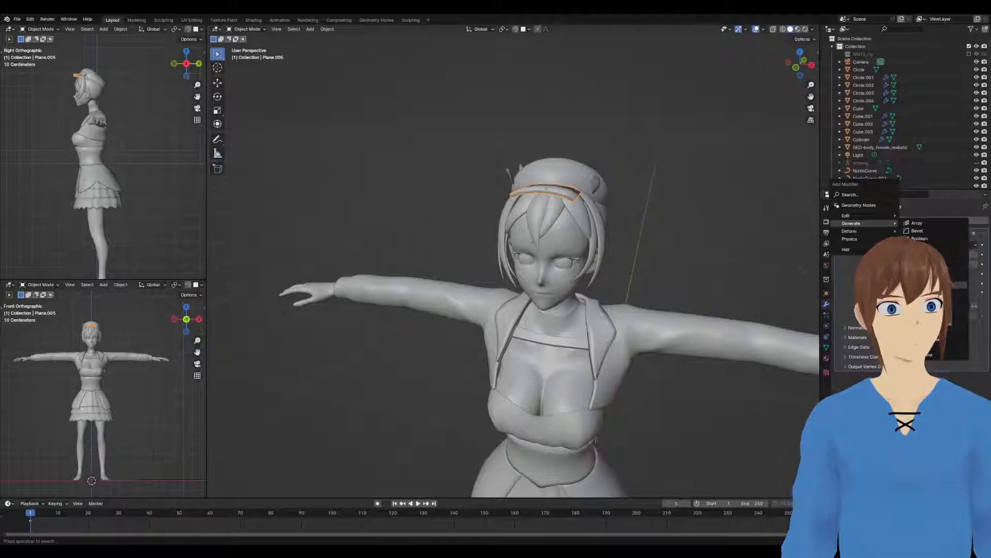
click(924, 323)
Add a loop cut to the visor in Edit Mode without sliding it
middle_drag(706, 267, 588, 290)
scroll(716, 268, up, 2)
key(Tab)
key(ctrl+r)
click(406, 307)
right_click(405, 307)
mouse_move(406, 307)
middle_down()
mouse_move(443, 284)
mouse_move(388, 268)
mouse_move(425, 250)
mouse_move(439, 266)
mouse_move(429, 274)
middle_up()
Switch the visor to Sculpt Mode and shape it around the hat's front with a 140 px Grab brush
key(ctrl+Tab)
key(g)
scroll(429, 274, down, 3)
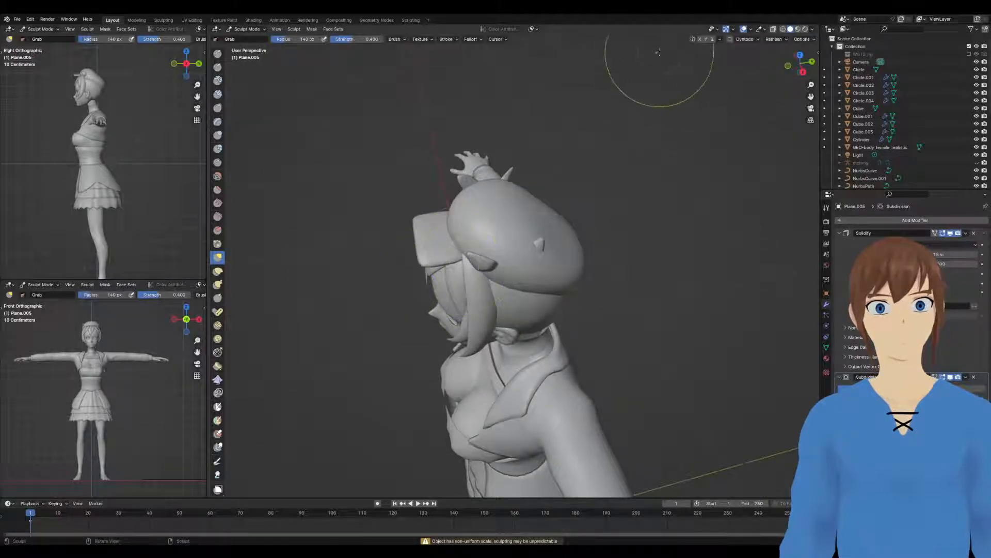
middle_drag(465, 249, 564, 151)
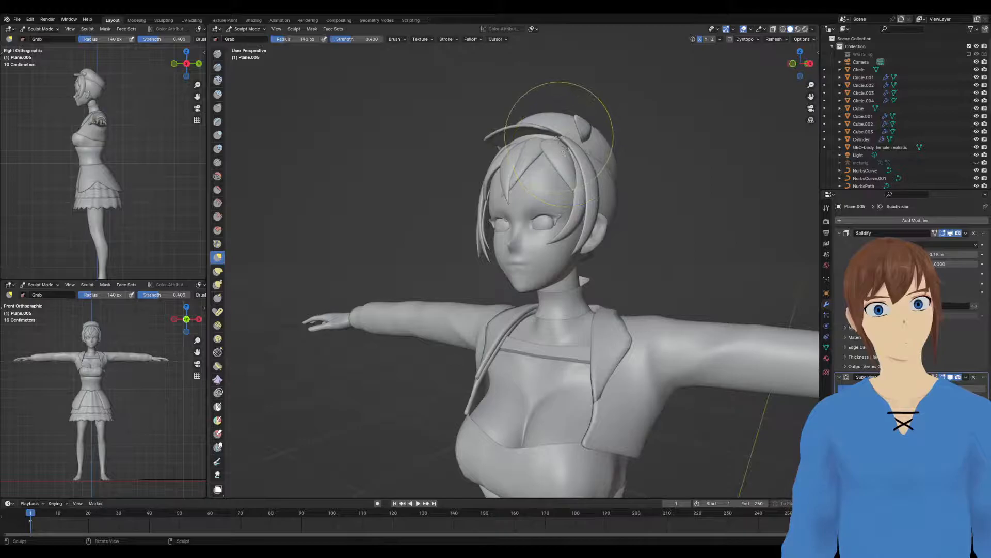
middle_drag(560, 132, 560, 161)
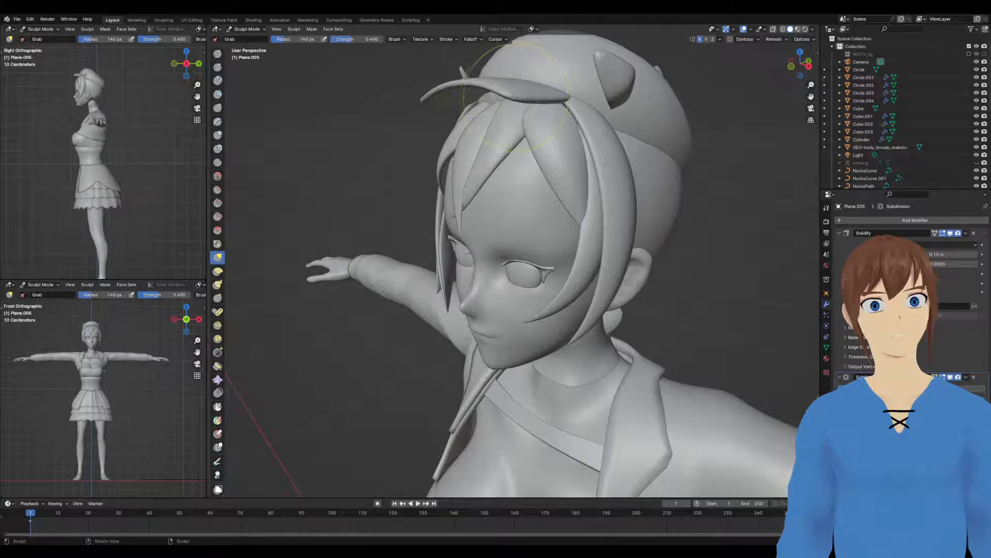
middle_drag(515, 96, 496, 168)
Rotate the visor about the X axis in Object Mode and reposition it against the hat
key(ctrl+Tab)
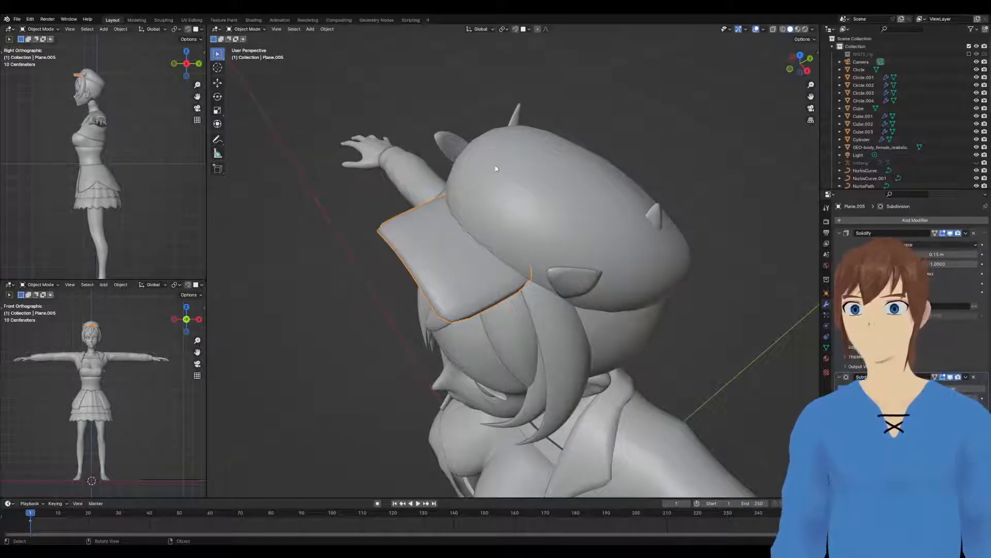
middle_drag(464, 278, 524, 230)
key(r)
key(x)
click(478, 214)
key(g)
click(479, 207)
Scale the visor along X and adjust its height along Z to fit the hat's front
key(s)
key(x)
click(610, 249)
key(g)
middle_drag(610, 249, 610, 310)
key(z)
click(564, 253)
Refine the visor's outer edge in Sculpt Mode with the 140 px Grab brush
key(ctrl+Tab)
click(614, 396)
middle_drag(613, 396, 569, 378)
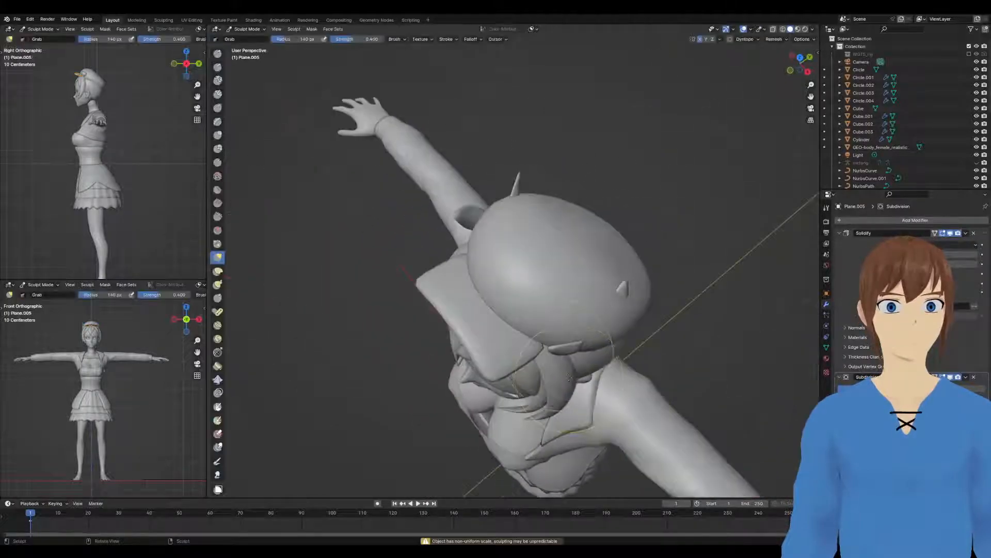
middle_drag(543, 332, 627, 384)
drag(481, 349, 474, 351)
middle_drag(464, 356, 511, 299)
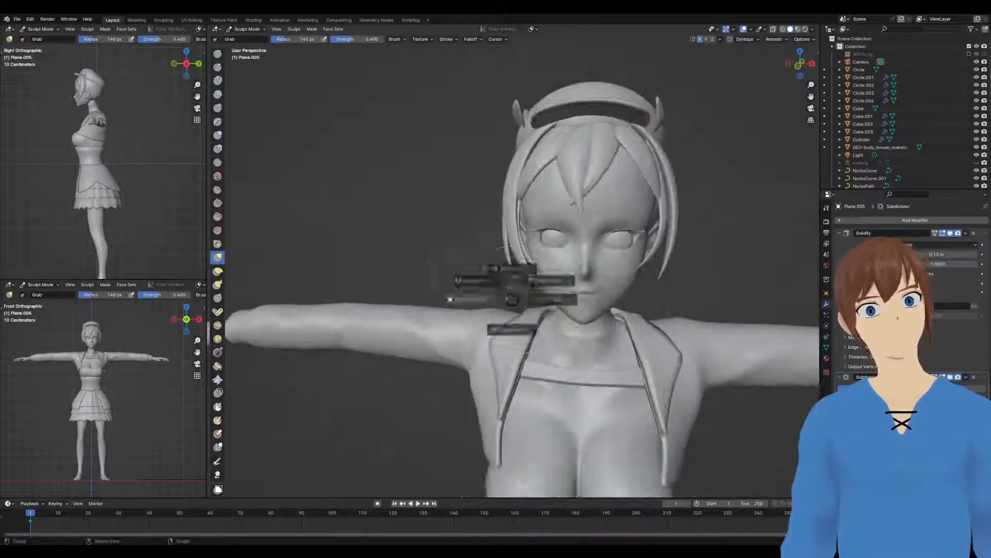
Return to Object Mode and lower the visor along Z by about 0.008 m
click(475, 299)
key(g)
key(z)
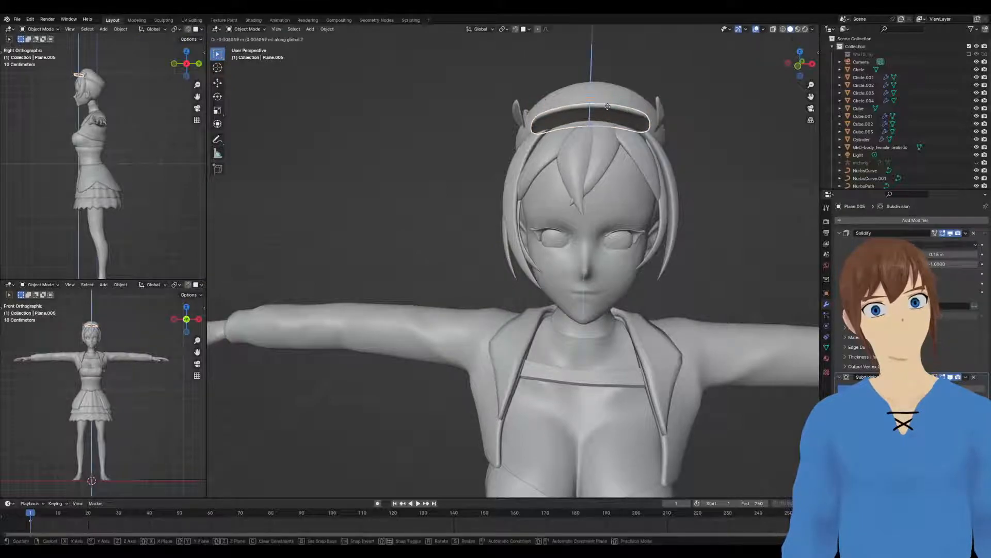
click(612, 107)
middle_drag(684, 140, 643, 223)
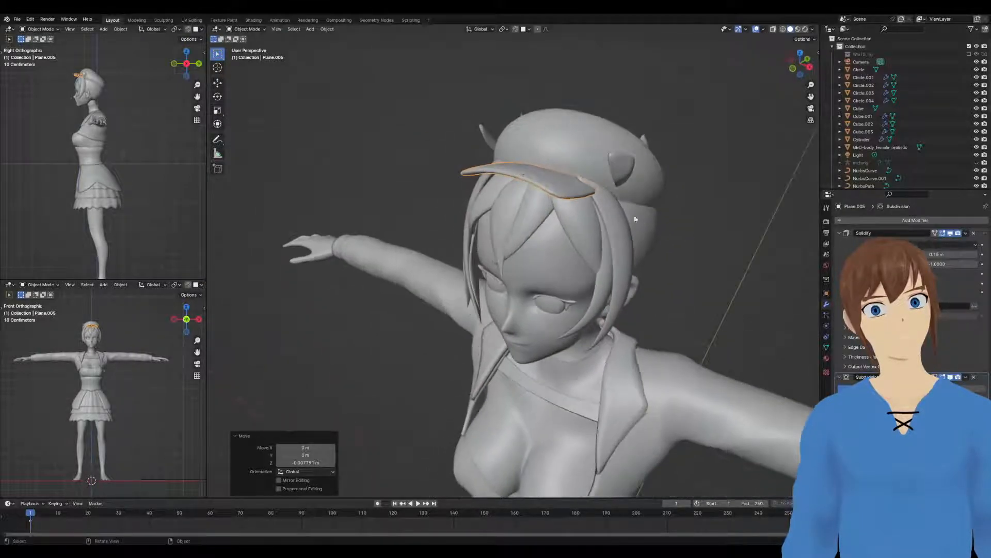
Edit the hair strand beside the visor on the character's left and move its control points to clear the visor and hat
click(605, 199)
key(Tab)
key(g)
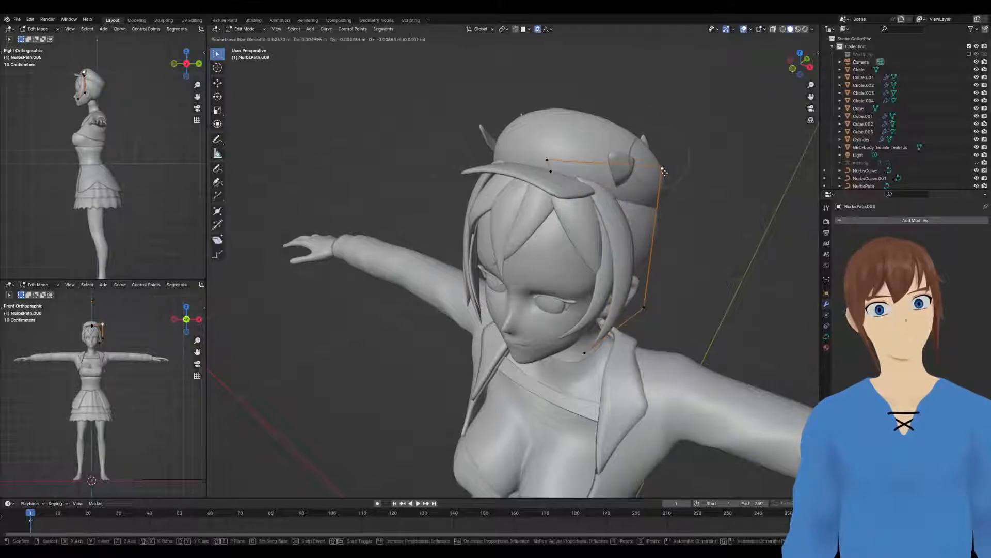
click(674, 197)
middle_drag(675, 197, 705, 179)
key(g)
click(684, 184)
key(g)
click(712, 178)
middle_drag(681, 188, 619, 199)
Adjust an upper control point of the hair strand on the character's right side and return to Object Mode
click(560, 188)
middle_drag(561, 188, 450, 147)
key(Tab)
click(496, 143)
key(g)
key(Tab)
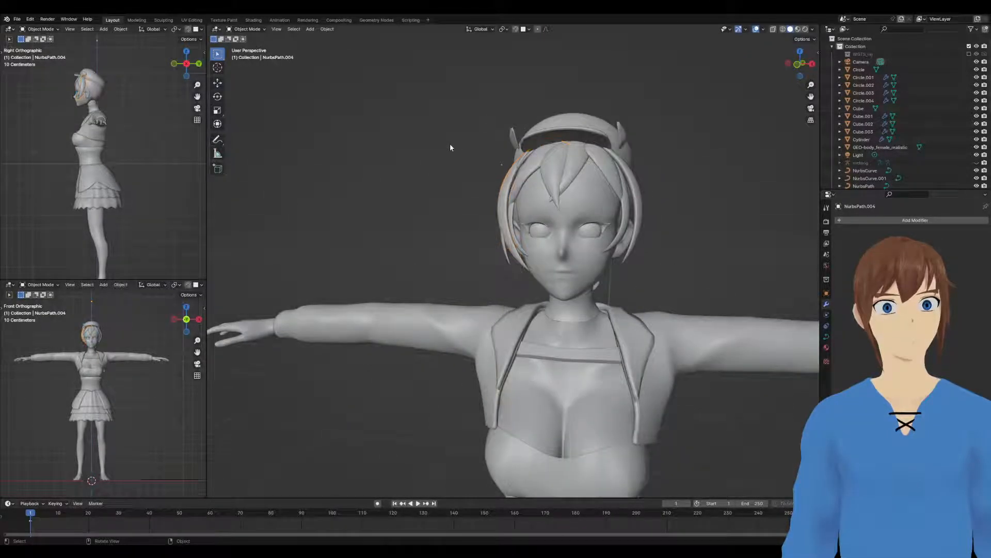
Edit the outer hair strand on the character's left side, reposition its upper and lower control points, and return to Object Mode
click(637, 181)
key(Tab)
key(g)
click(658, 169)
click(657, 221)
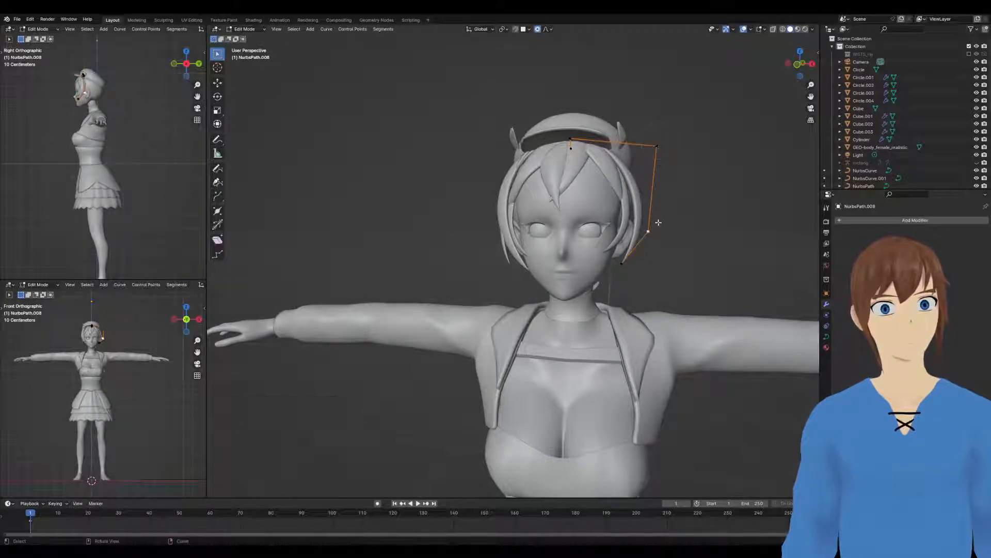
key(g)
click(653, 222)
middle_drag(652, 222, 596, 210)
key(Tab)
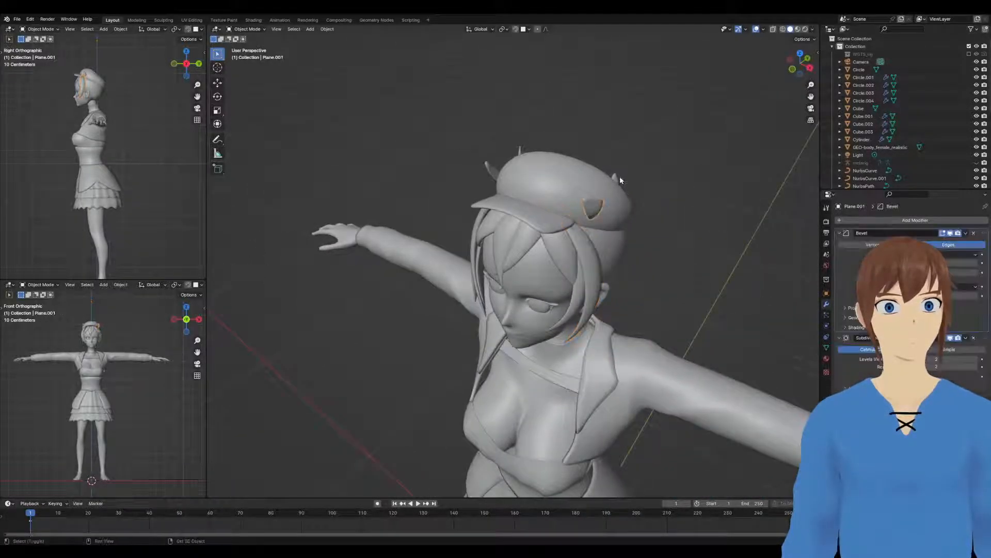
Rotate the ear-shaped ornament on the character's left side of the hat about the X axis
shift+click(621, 178)
middle_drag(620, 178, 667, 187)
click(681, 191)
key(r)
right_click(691, 220)
middle_drag(675, 221, 604, 196)
key(r)
key(x)
click(652, 248)
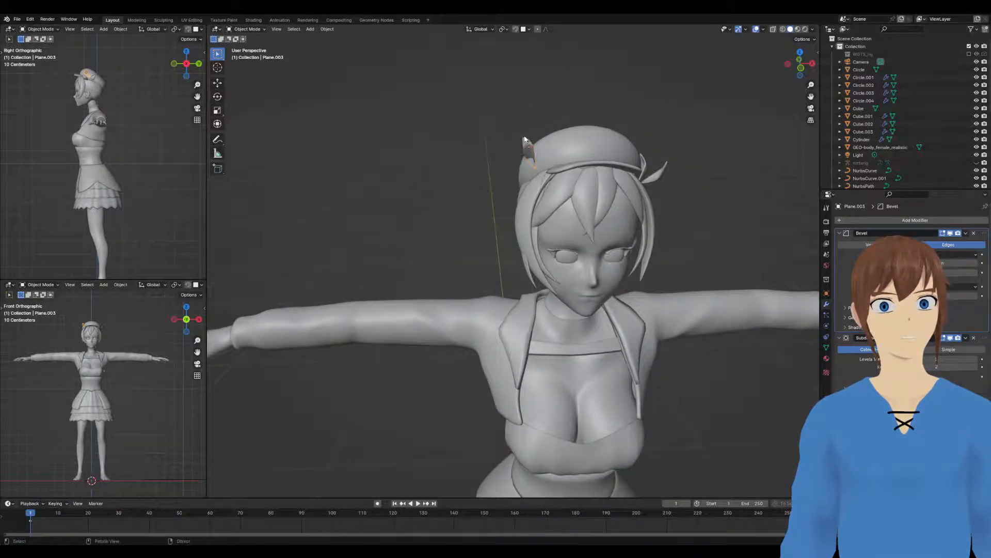
Move the ear-shaped ornament on the character's right side outward along X and lower it along Z by about 0.02 m
key(g)
key(y)
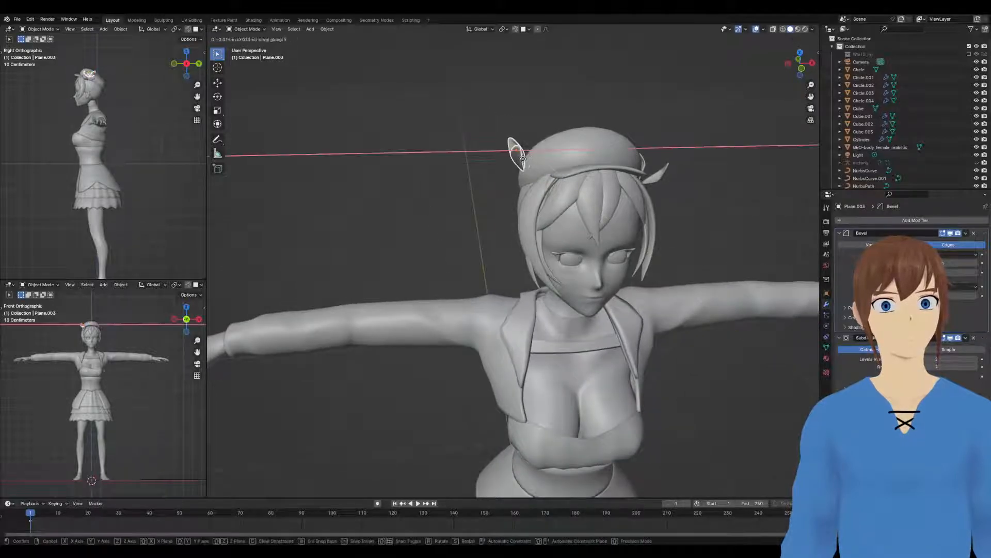
click(524, 159)
key(g)
key(z)
middle_drag(542, 171, 570, 192)
click(527, 181)
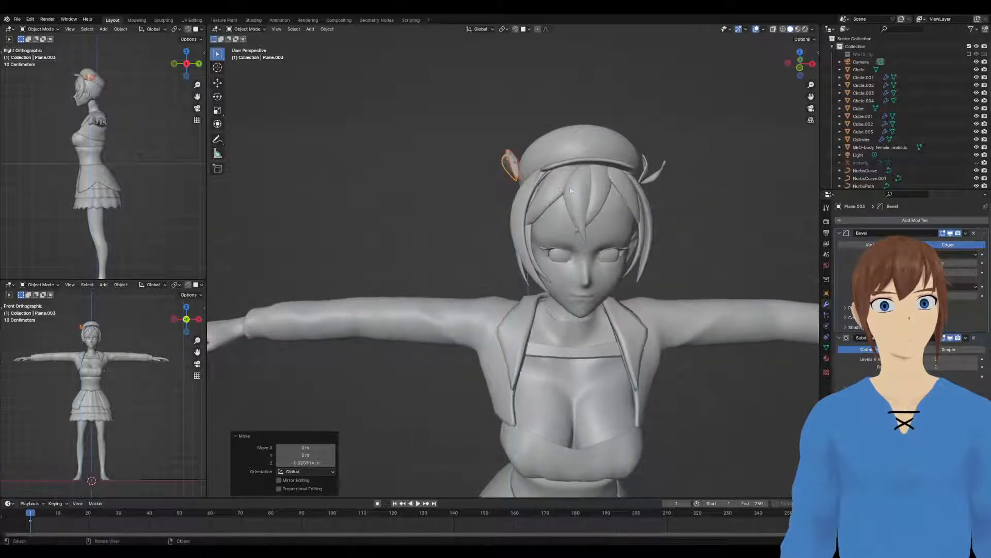
Rotate that right-side ornament about 20° around the Y axis and lower it slightly along Z, by about 0.006 m
click(589, 170)
key(g)
key(z)
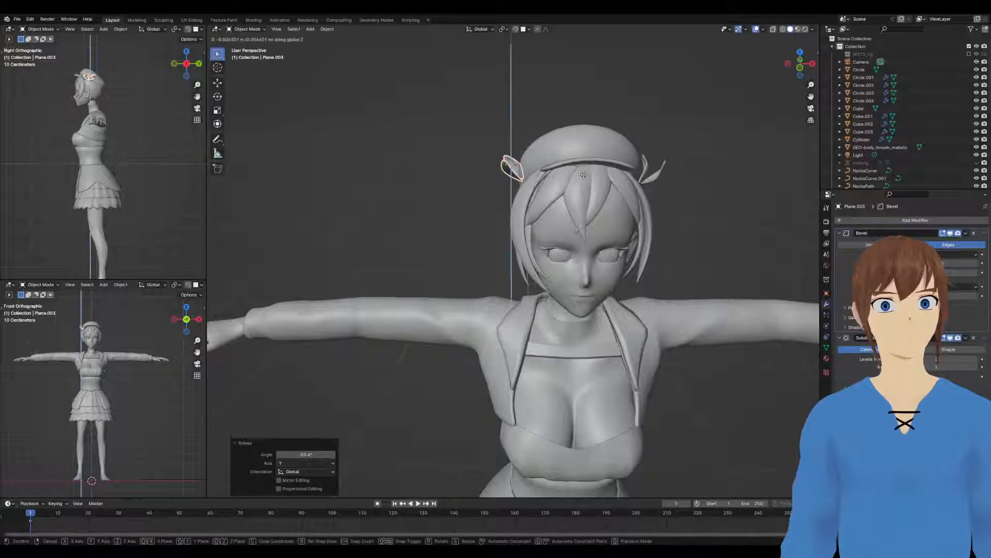
click(584, 179)
Duplicate the ear-shaped hat ornament on the character's right side
middle_drag(584, 179, 635, 185)
middle_drag(494, 162, 658, 255)
key(shift+d)
click(574, 203)
scroll(587, 191, up, 6)
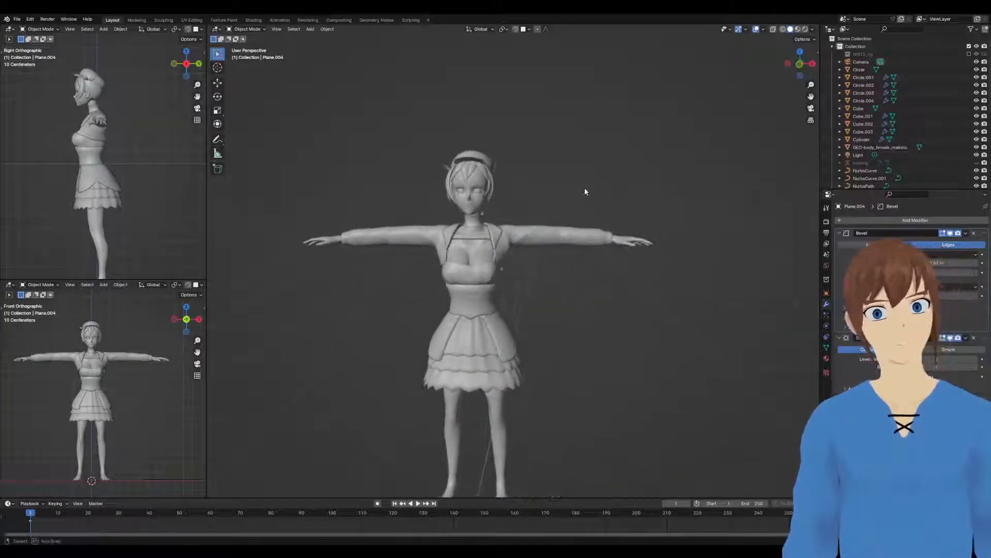
Edit the front hair strand over the forehead, reposition its lower and tip control points, and return to Object Mode
scroll(537, 202, up, 2)
shift+middle_drag(519, 194, 512, 252)
middle_drag(500, 157, 534, 182)
click(534, 181)
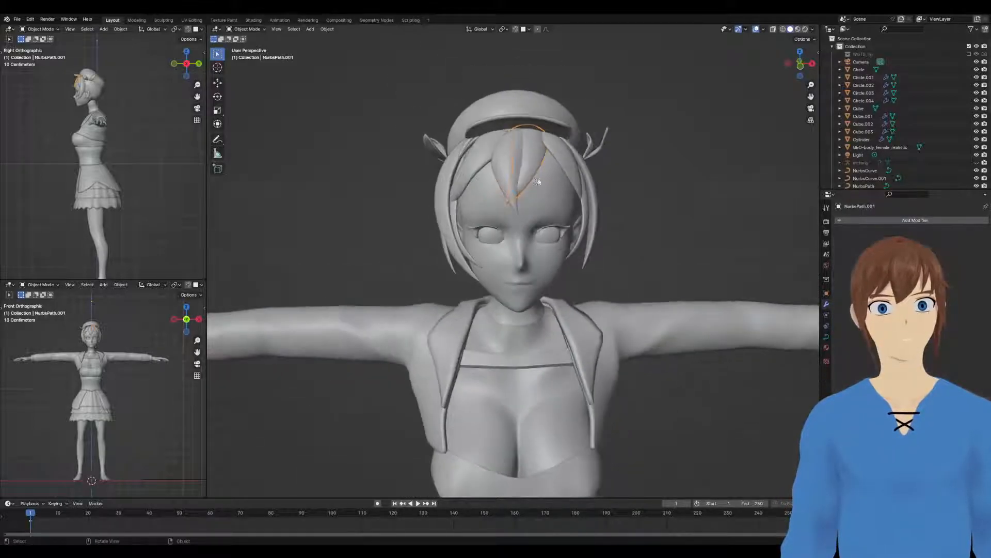
click(546, 178)
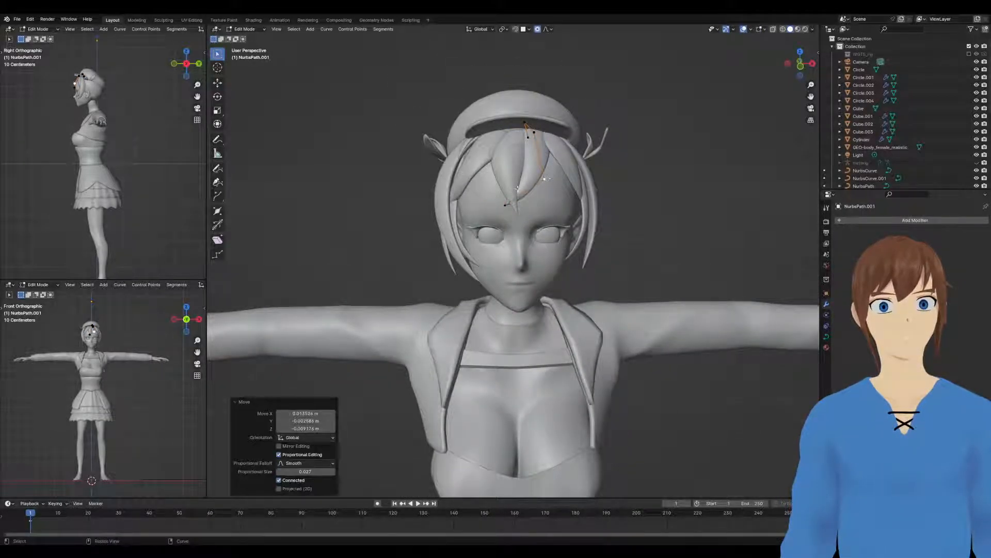
key(g)
click(536, 208)
click(506, 205)
key(g)
click(512, 202)
key(Tab)
Edit the neighbouring central fringe strand and shift its control points to shape the hair over the forehead
click(521, 156)
key(Tab)
middle_drag(536, 165, 506, 168)
click(494, 175)
key(g)
click(487, 176)
click(528, 193)
key(g)
click(535, 198)
click(503, 156)
key(g)
click(502, 157)
Fine-tune the remaining control points of the central fringe strand and return to Object Mode
click(489, 159)
key(g)
click(482, 162)
click(474, 196)
key(g)
click(479, 199)
click(521, 163)
key(g)
click(527, 167)
click(505, 167)
key(g)
key(g)
click(526, 201)
key(Tab)
Edit the fringe strand on the character's left side of the forehead and move its middle control point slightly
middle_drag(664, 166, 509, 200)
click(511, 168)
key(Tab)
click(457, 184)
click(511, 211)
click(471, 174)
key(g)
click(471, 179)
middle_drag(471, 179, 490, 177)
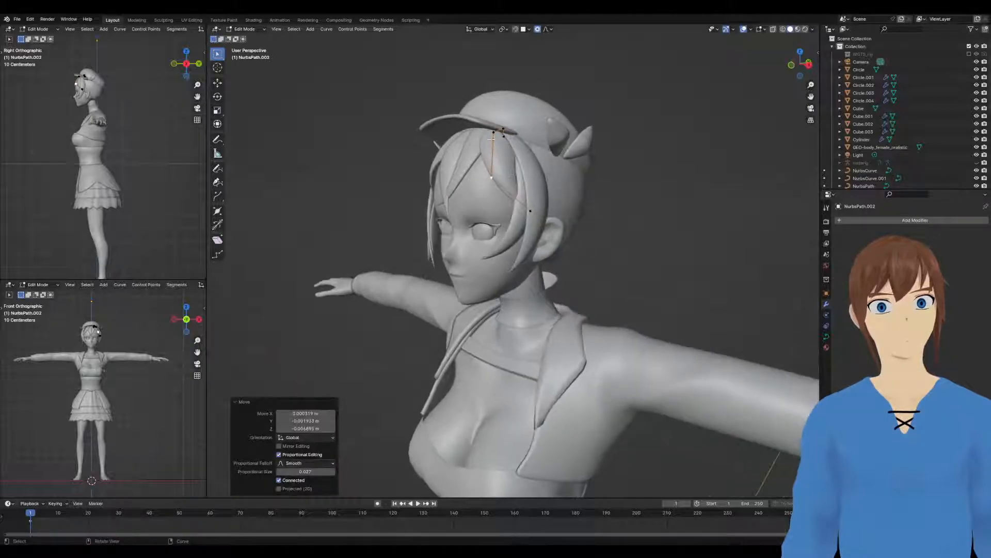
Adjust the tilt of the left fringe strand's curve and select its middle control point
key(ctrl+t)
click(520, 128)
click(490, 175)
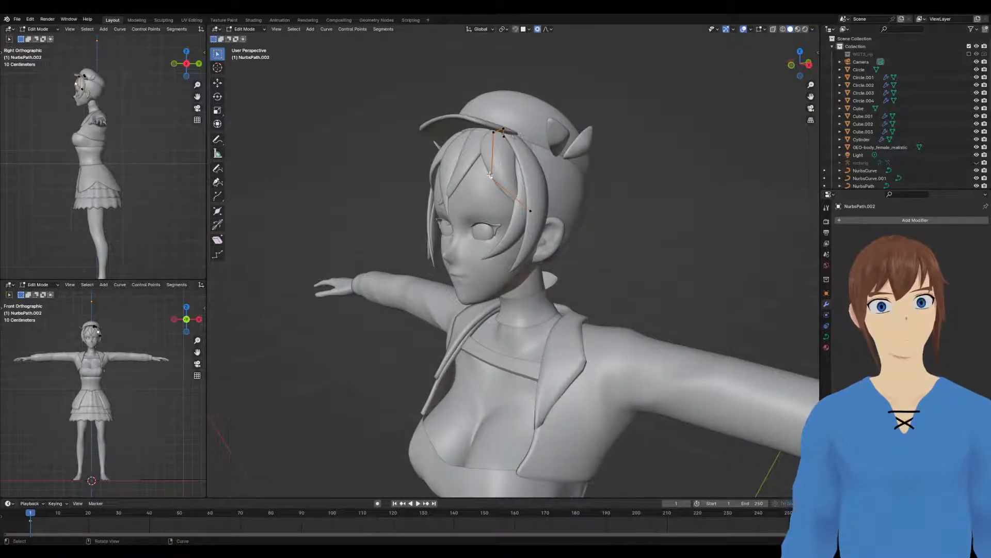
click(489, 180)
Reposition the lower and middle control points of the left fringe strand so it follows the side of the forehead
middle_drag(489, 180, 658, 194)
click(549, 203)
key(g)
click(548, 198)
key(g)
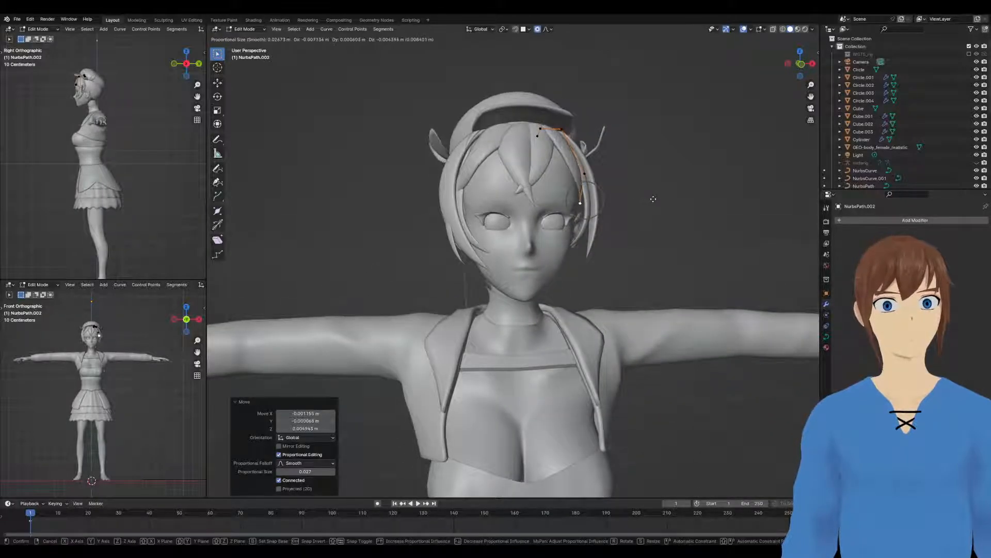
key(g)
click(582, 171)
middle_drag(582, 171, 541, 186)
Tilt the left fringe strand's middle control point by about -12°, move a control point, and return to Object Mode
click(519, 177)
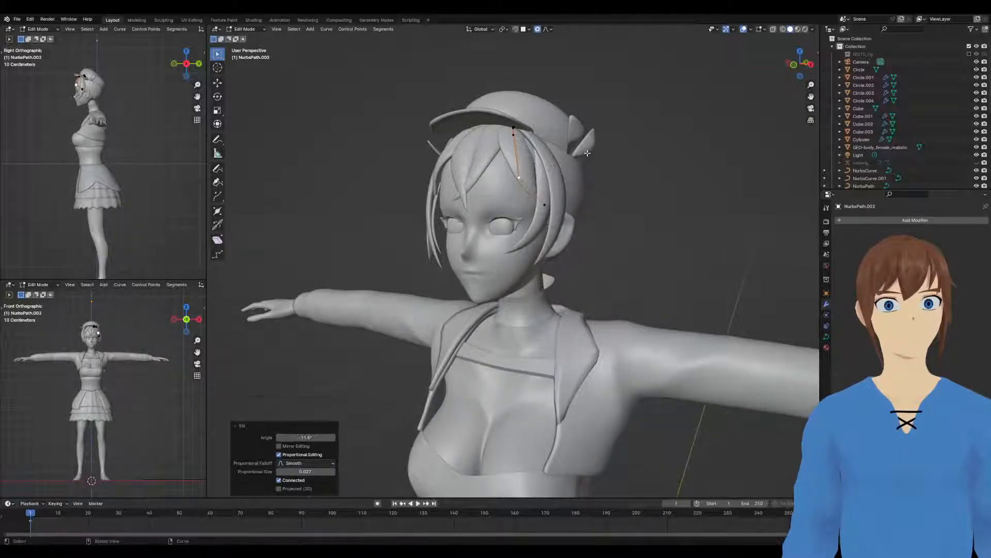
middle_drag(557, 136, 570, 211)
click(554, 150)
click(607, 143)
key(g)
click(572, 139)
click(610, 160)
key(Tab)
Edit the fringe strand on the character's right side of the forehead and move its middle control point outward
scroll(666, 200, down, 4)
scroll(642, 199, down, 3)
scroll(570, 211, up, 4)
scroll(491, 176, up, 4)
middle_drag(419, 122, 504, 141)
key(Tab)
key(g)
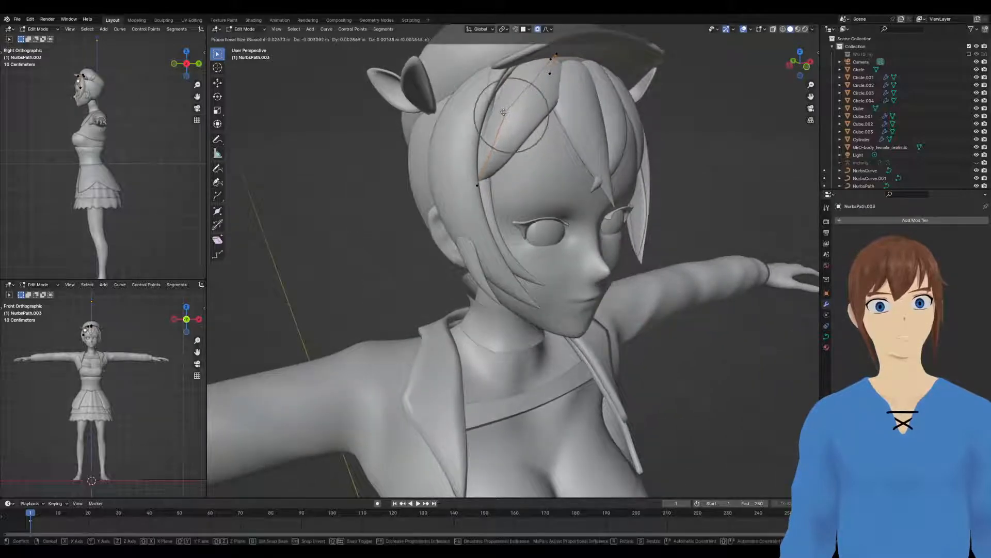
click(546, 113)
middle_drag(546, 113, 522, 136)
key(g)
click(541, 129)
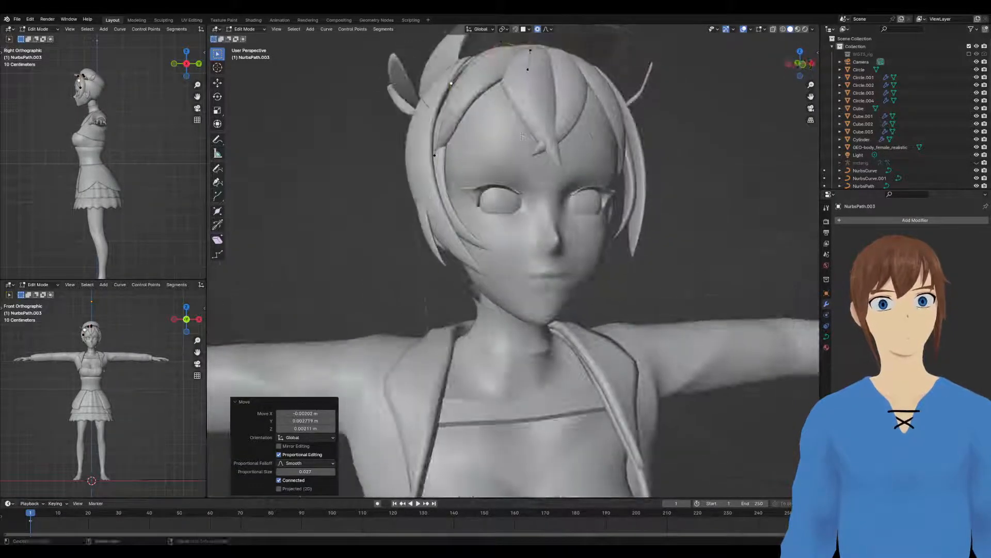
Reposition the upper control points of the right fringe strand to fit beneath the visor
click(513, 172)
middle_drag(513, 171, 511, 103)
click(510, 63)
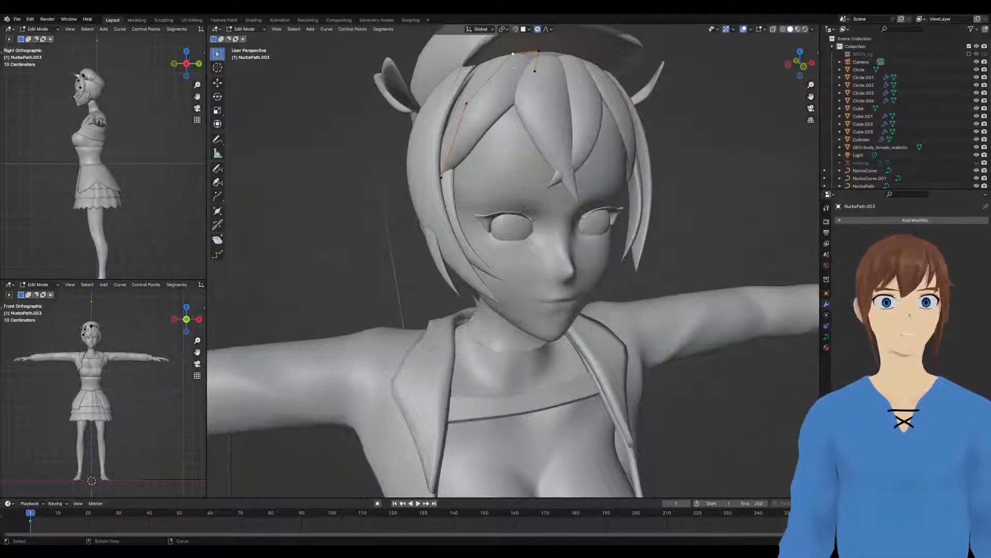
click(552, 74)
mouse_move(552, 74)
middle_down()
mouse_move(593, 97)
mouse_move(525, 80)
mouse_move(511, 63)
mouse_move(486, 157)
mouse_move(518, 131)
mouse_move(487, 127)
mouse_move(679, 198)
mouse_move(522, 190)
mouse_move(529, 163)
mouse_move(556, 141)
mouse_move(480, 160)
middle_up()
key(g)
click(586, 92)
click(507, 81)
click(500, 150)
key(g)
click(518, 122)
Try to move the visor along the Z axis and undo the move
click(510, 144)
click(428, 133)
click(465, 135)
key(g)
key(z)
click(527, 140)
key(ctrl+z)
Reshape the visor in Sculpt Mode with the 140 px Grab brush and return to Object Mode
key(ctrl+Tab)
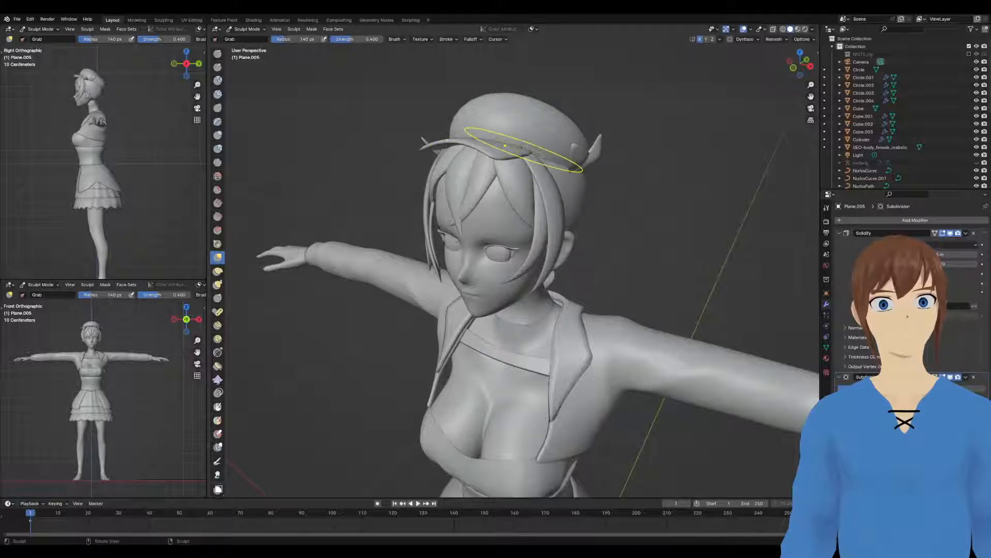
mouse_move(531, 147)
middle_down()
mouse_move(504, 273)
mouse_move(542, 154)
mouse_move(563, 132)
mouse_move(458, 178)
mouse_move(531, 147)
middle_up()
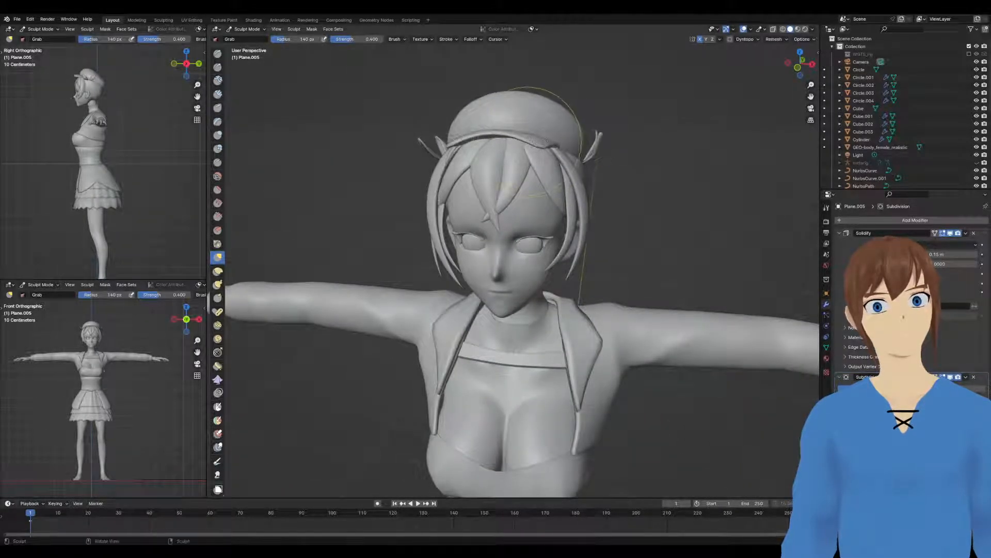
mouse_move(500, 139)
middle_down()
mouse_move(468, 171)
mouse_move(498, 138)
mouse_move(558, 135)
middle_up()
key(ctrl+Tab)
Edit the long hair strand beside the face on the character's right side and move its upper control points
mouse_move(675, 199)
middle_down()
mouse_move(566, 244)
mouse_move(626, 243)
mouse_move(556, 234)
middle_up()
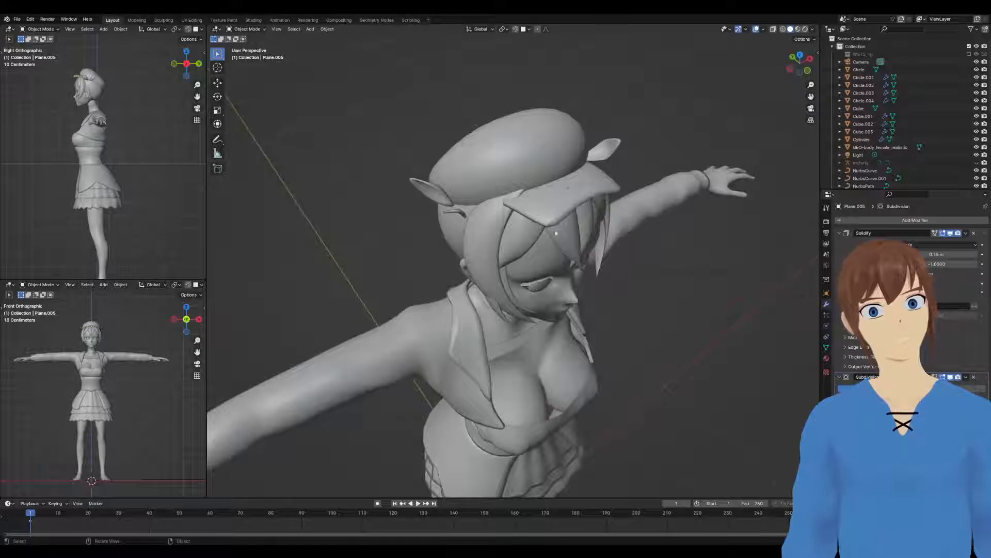
click(507, 219)
key(Tab)
middle_drag(528, 195, 521, 187)
click(454, 181)
key(g)
middle_drag(460, 184, 460, 152)
click(474, 196)
click(482, 158)
key(Tab)
Reposition more upper control points of the long hair strand on the character's right side and leave Edit Mode
key(g)
click(407, 156)
key(g)
click(459, 159)
key(Tab)
Move the upper side control point of the wide hair strand covering the character's right cheek and return to Object Mode
click(427, 160)
click(535, 181)
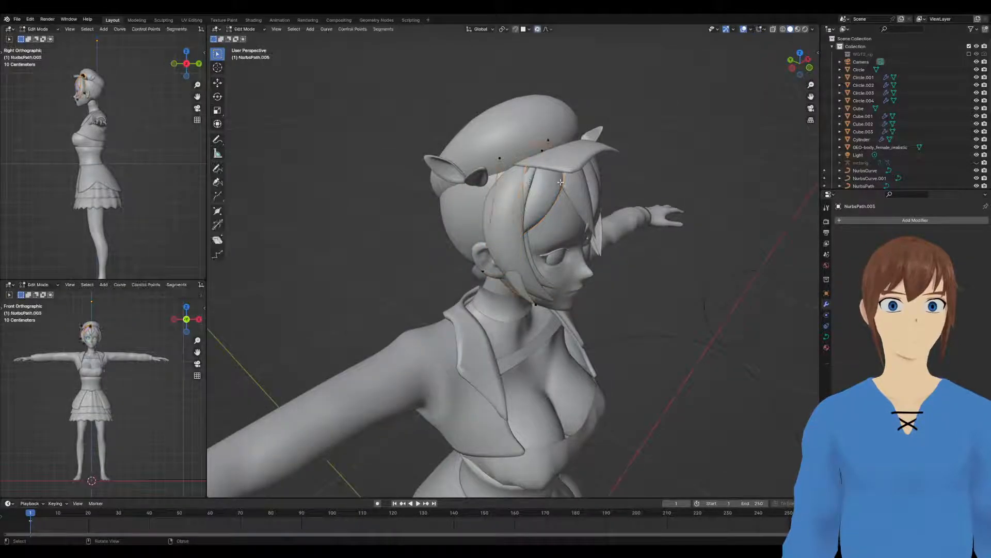
click(500, 158)
key(g)
click(500, 156)
key(Tab)
Adjust a control point of the inner hair strand beside the character's right eye
click(459, 157)
click(555, 191)
click(539, 192)
key(g)
click(540, 192)
middle_drag(537, 192, 502, 192)
scroll(547, 160, up, 4)
key(Tab)
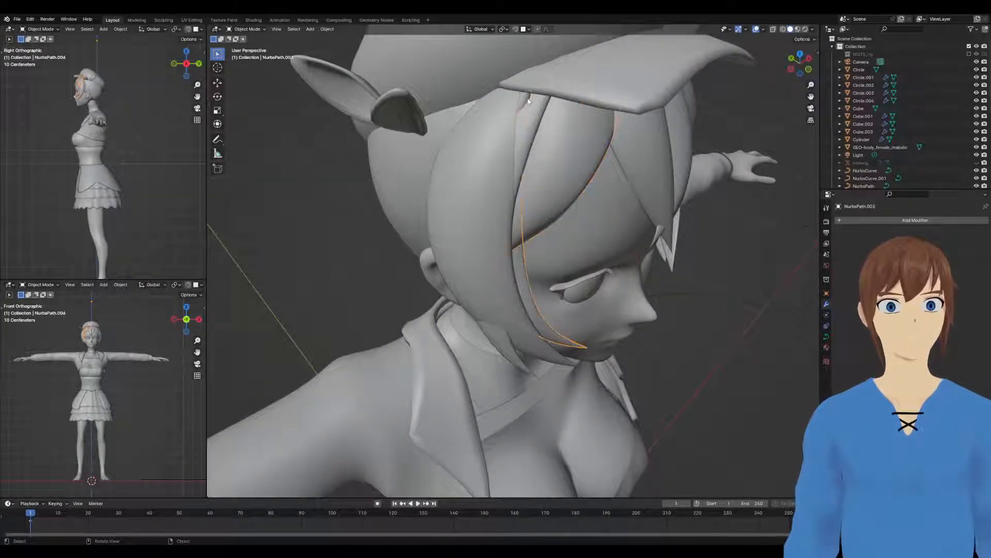
Reposition the upper control points of the right side strand beneath the visor's edge, partly along X, and leave Edit Mode
click(531, 92)
key(g)
click(529, 99)
middle_drag(528, 99, 471, 175)
key(g)
click(512, 182)
key(g)
key(x)
click(465, 178)
key(Tab)
scroll(313, 137, down, 6)
middle_drag(622, 213, 640, 231)
scroll(631, 236, up, 7)
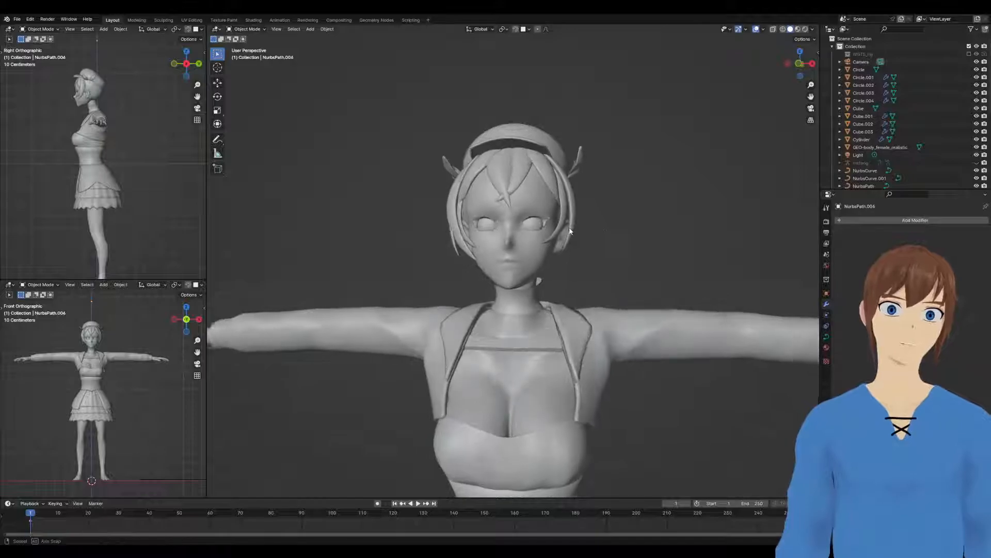
Edit the short fringe strand on the right of the forehead, moving its upper control points and tilting the curve
middle_drag(442, 166, 558, 165)
click(447, 154)
key(Tab)
key(g)
click(491, 133)
key(ctrl+t)
click(514, 154)
click(548, 149)
key(g)
click(523, 108)
click(529, 144)
click(534, 144)
Tilt the middle control point of the short right fringe strand by about 15° with proportional editing
click(504, 188)
middle_drag(506, 184, 522, 175)
key(ctrl+t)
click(530, 193)
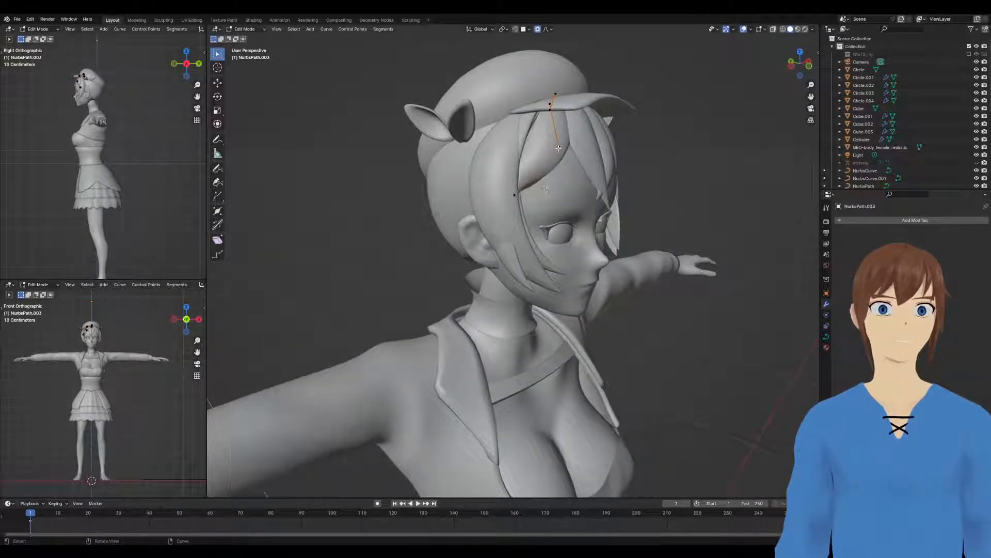
key(ctrl+t)
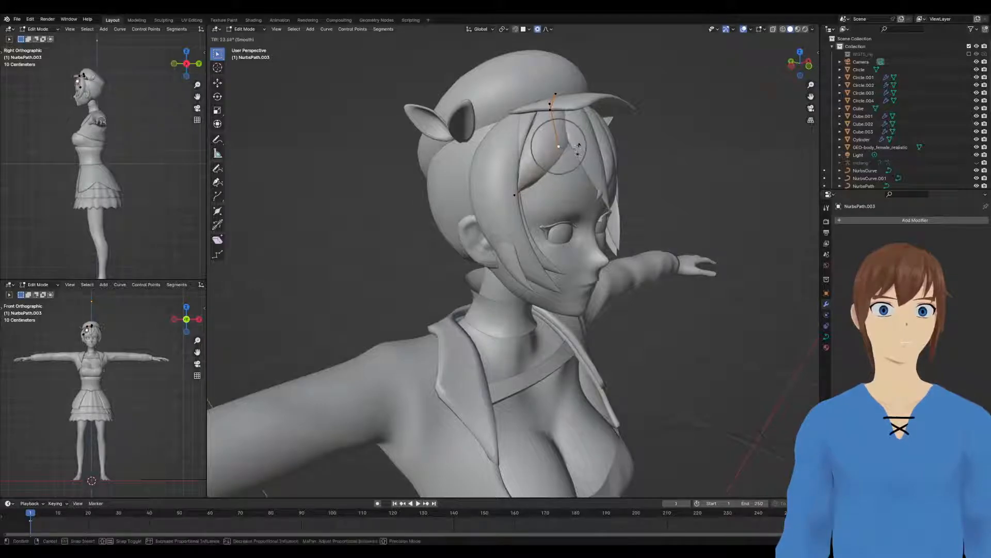
click(574, 149)
key(g)
right_click(550, 129)
Move the short fringe strand's upper and middle control points, tilt the middle one again, and return to Object Mode
middle_drag(538, 114, 536, 144)
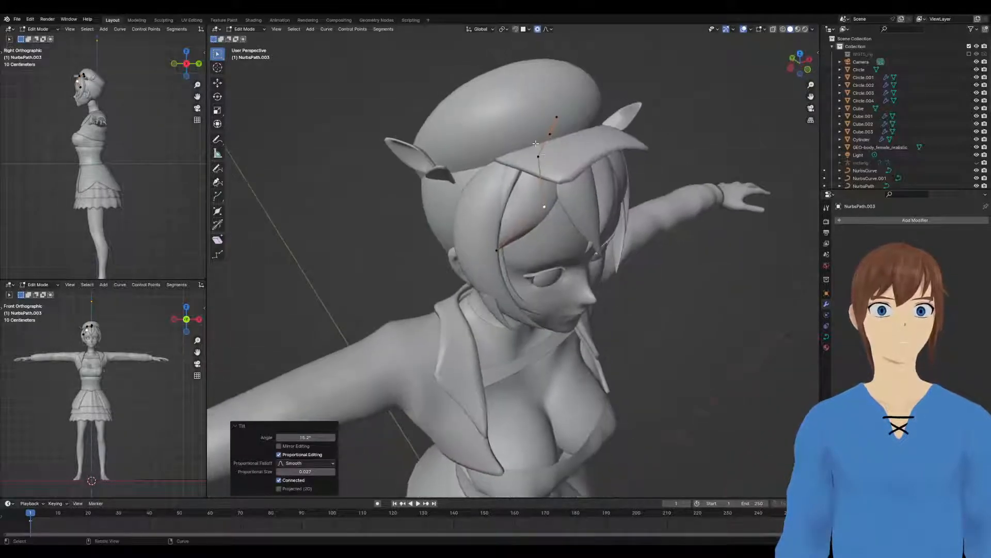
key(g)
click(534, 153)
click(544, 206)
key(g)
click(539, 204)
middle_drag(539, 205, 531, 170)
key(ctrl+t)
click(576, 175)
key(g)
click(528, 169)
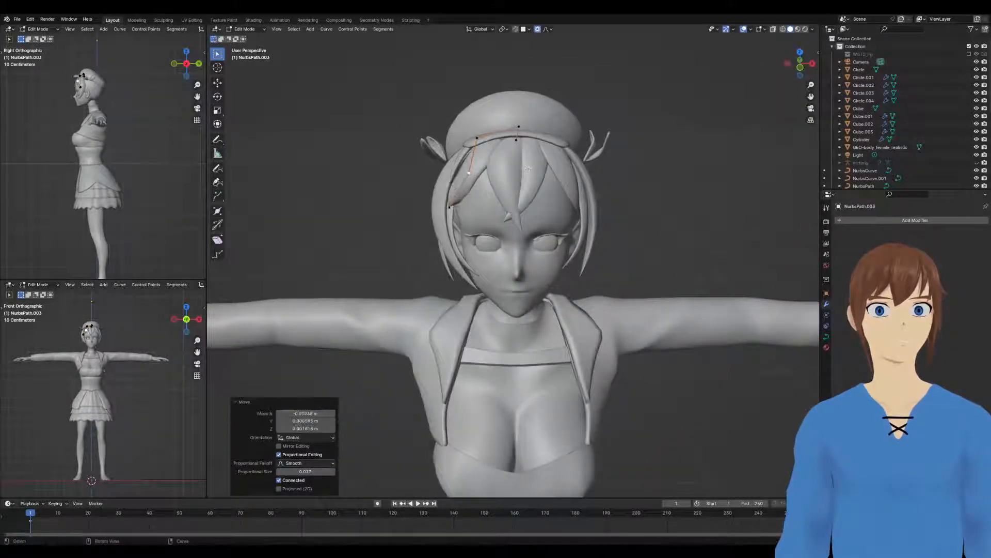
key(Tab)
Examine the character's hair, face and upper body from the front at several zoom levels
scroll(638, 191, down, 5)
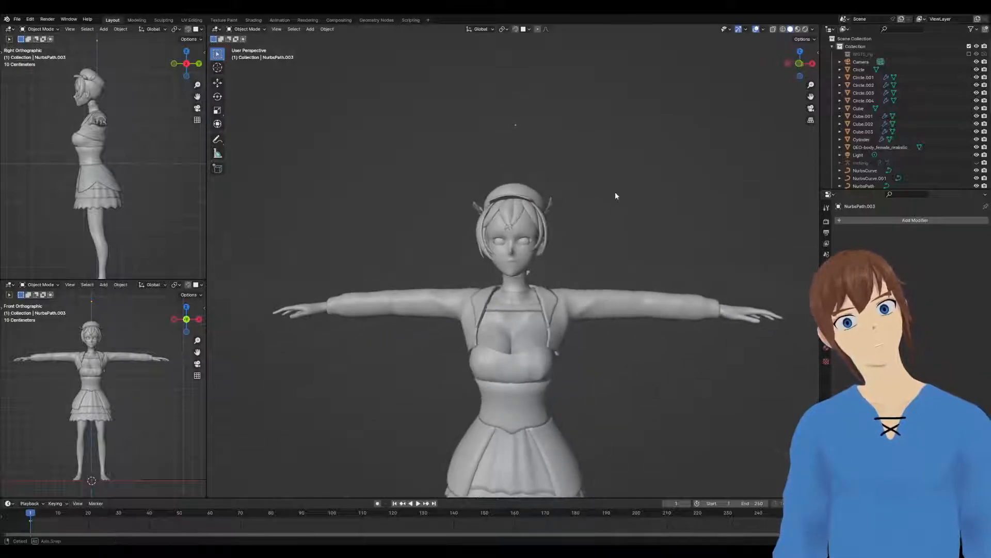
scroll(644, 210, down, 3)
middle_drag(644, 210, 579, 251)
scroll(608, 238, up, 3)
scroll(562, 242, down, 2)
scroll(557, 244, up, 1)
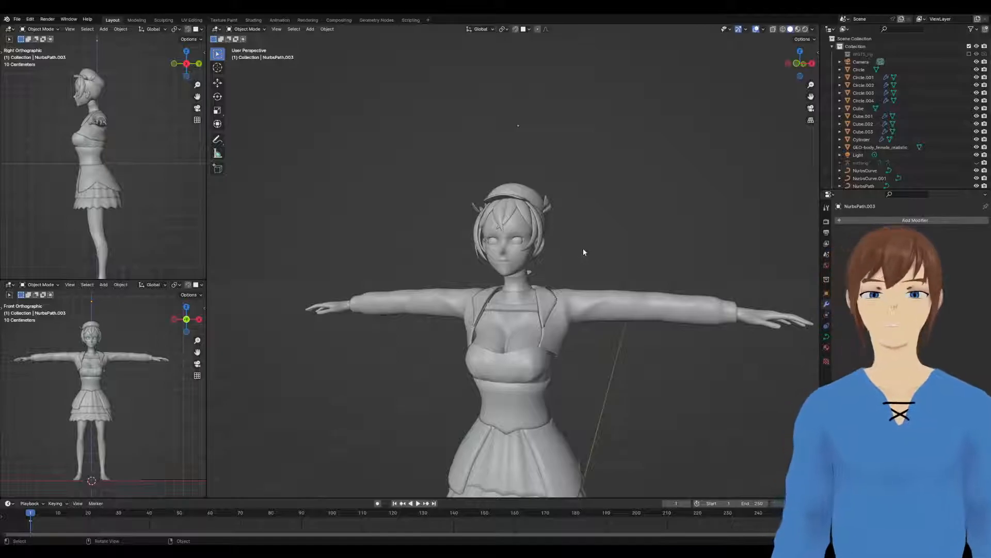
middle_drag(589, 250, 606, 262)
scroll(606, 262, up, 4)
middle_drag(549, 243, 550, 216)
key(Tab)
scroll(550, 220, down, 1)
scroll(550, 220, up, 2)
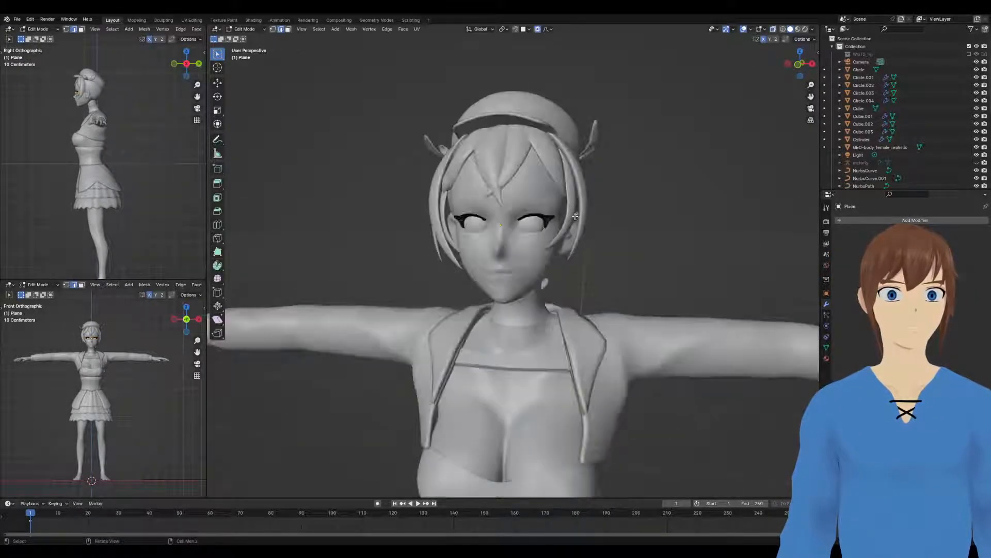
key(Tab)
middle_drag(600, 220, 642, 237)
Add a mesh plane and raise it along the Z axis to about chest height
key(shift+a)
mouse_move(640, 236)
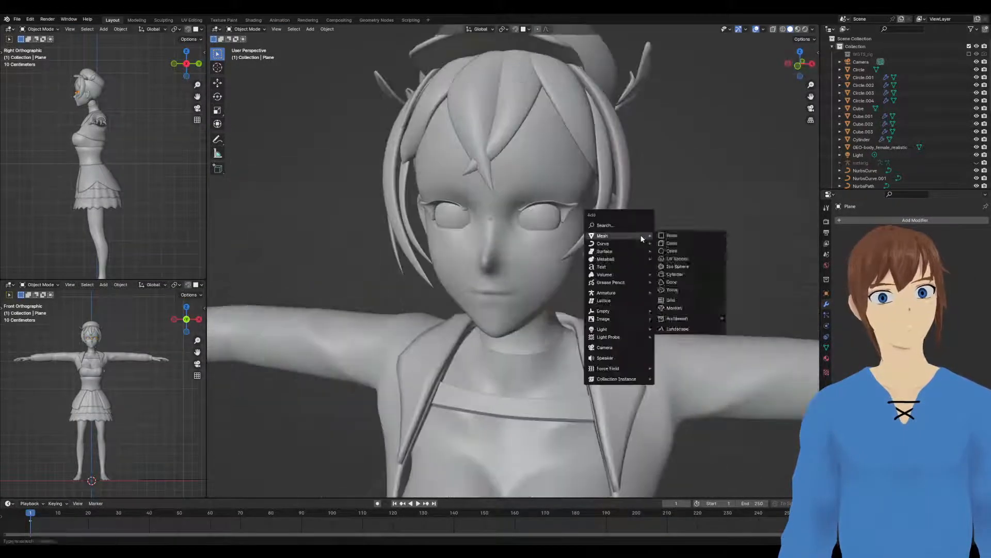
click(672, 235)
scroll(671, 235, down, 5)
key(g)
key(z)
click(639, 45)
Rotate the plane 90° about the X axis so it stands upright
text(sx)
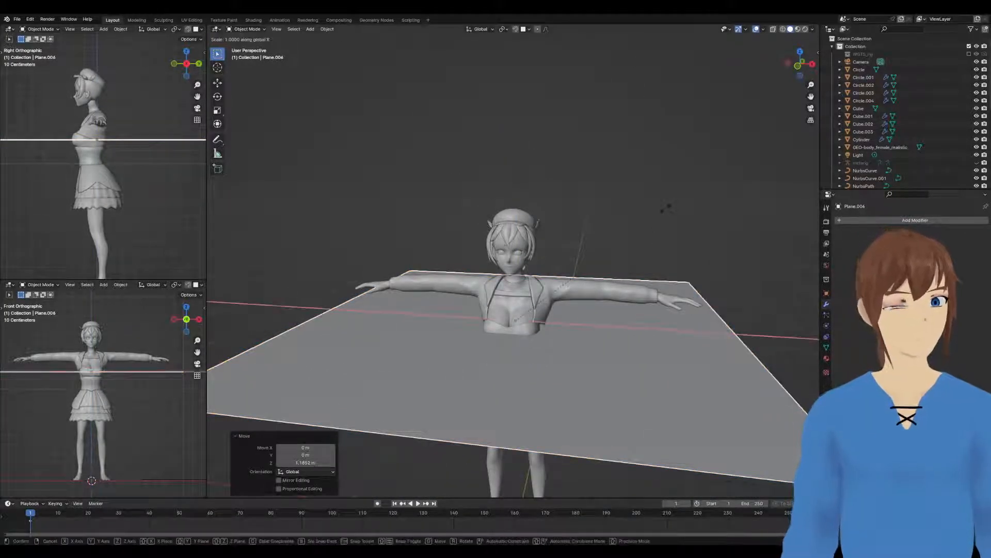
text(901)
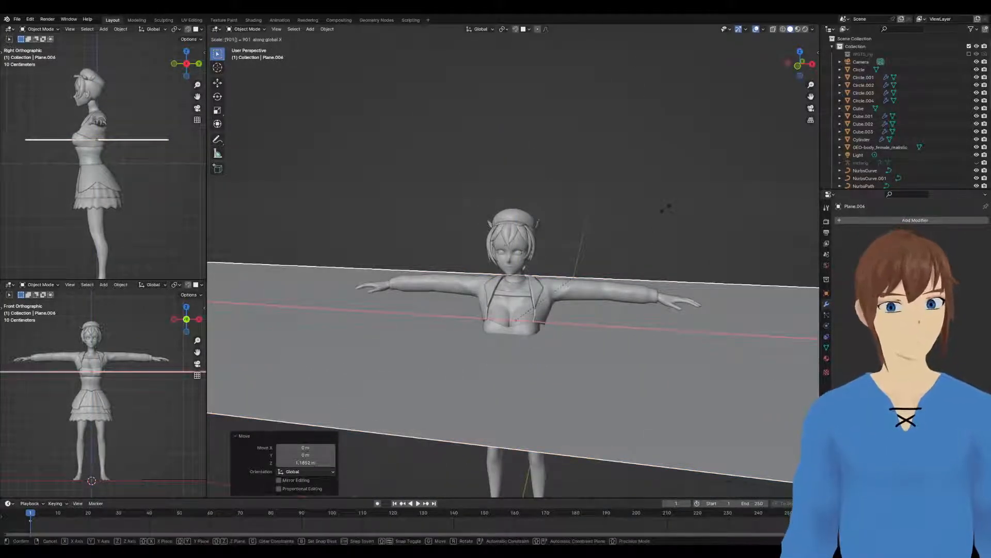
text(r)
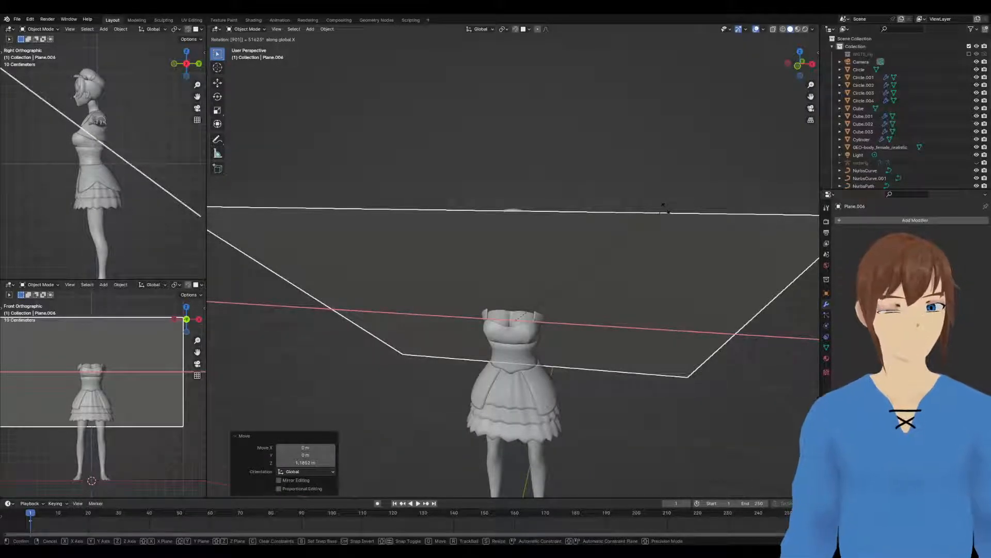
key(BackSpace)
key(BackSpace)
key(BackSpace)
text(1)
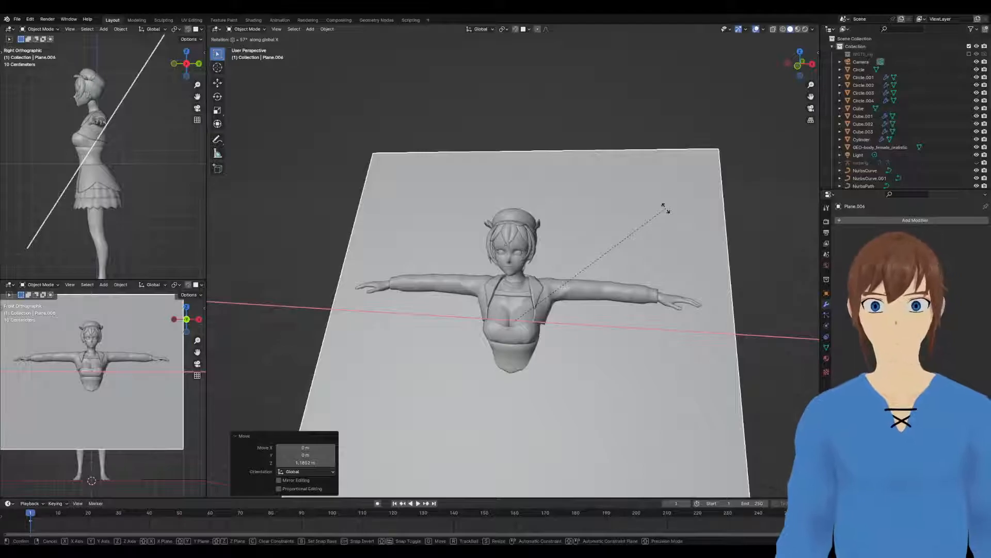
key(BackSpace)
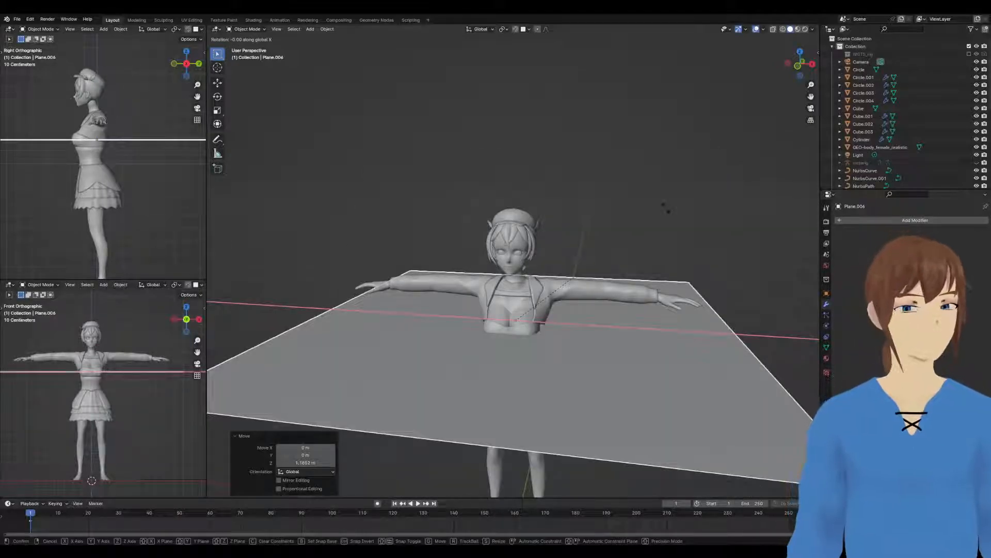
text(90)
click(666, 209)
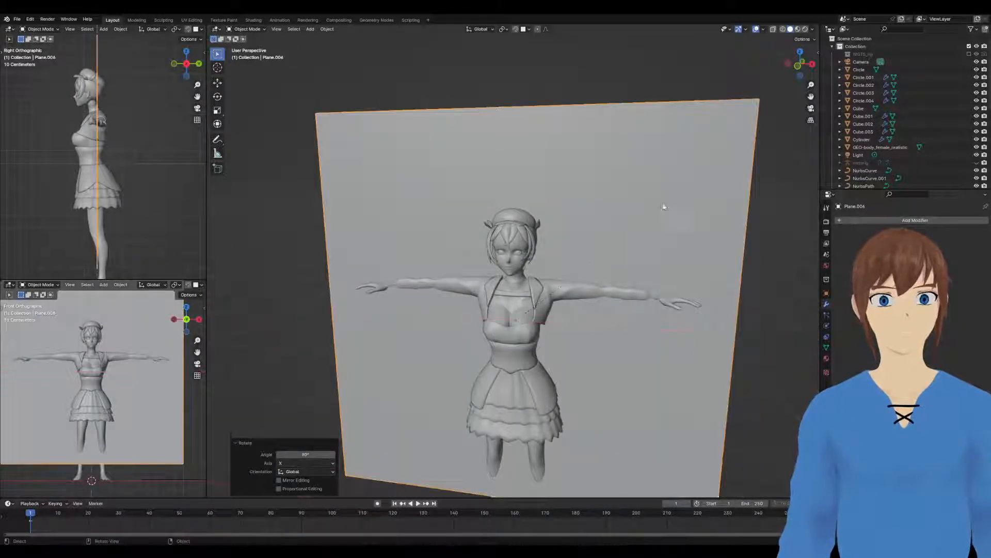
Scale the plane down and move it behind the character's left arm
key(s)
click(550, 290)
key(g)
click(625, 253)
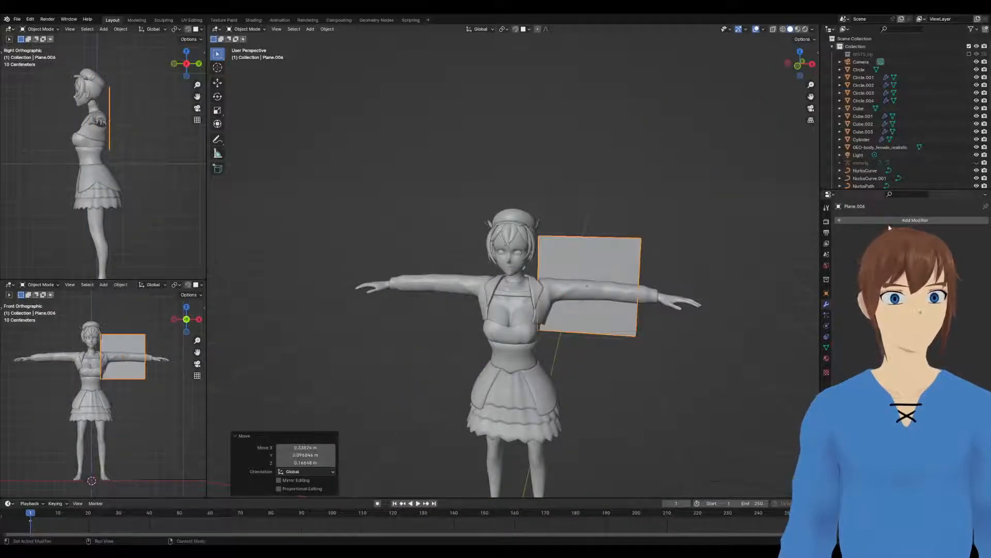
Add a Mirror modifier with its mirror object picked on the character's head, and move the plane in front of her
click(889, 220)
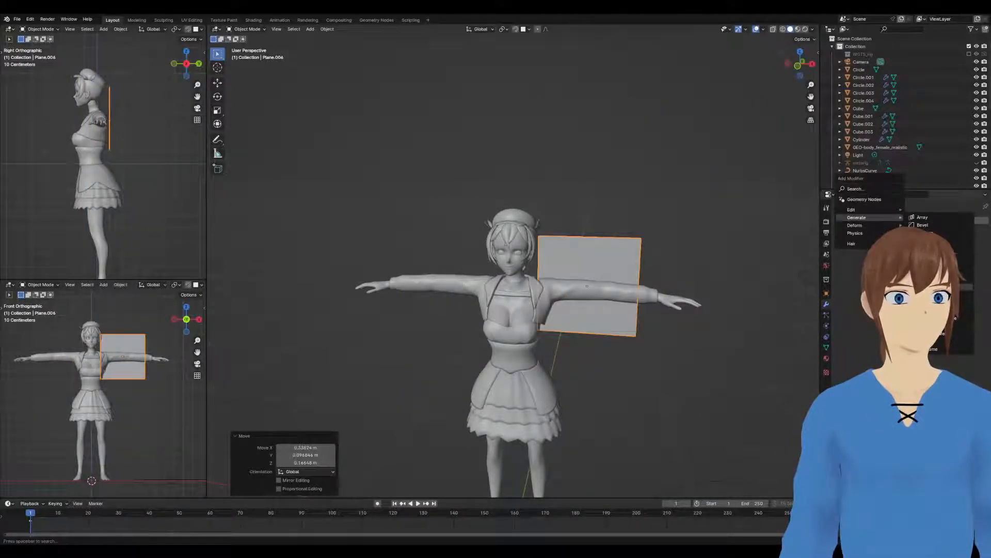
click(929, 279)
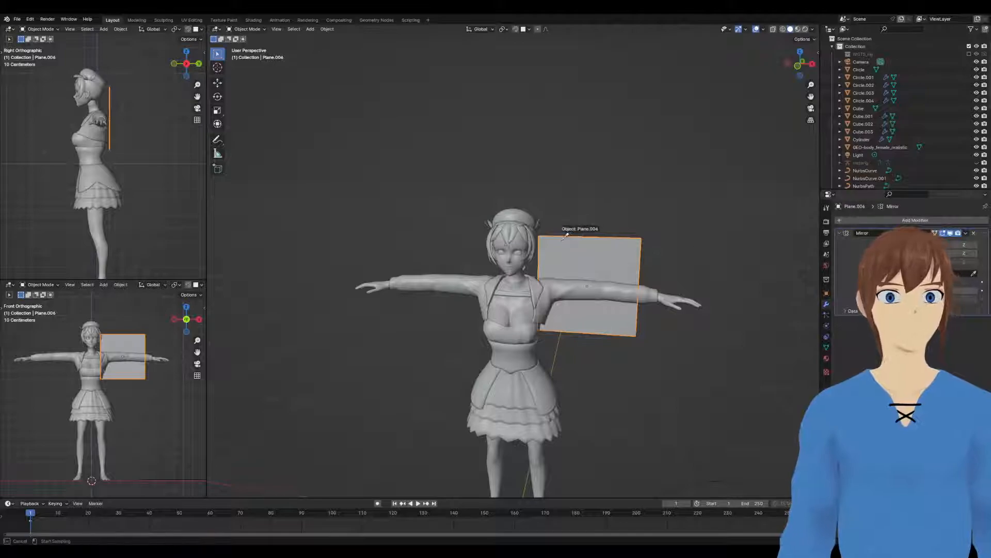
click(521, 242)
middle_drag(640, 248, 532, 247)
key(g)
click(428, 234)
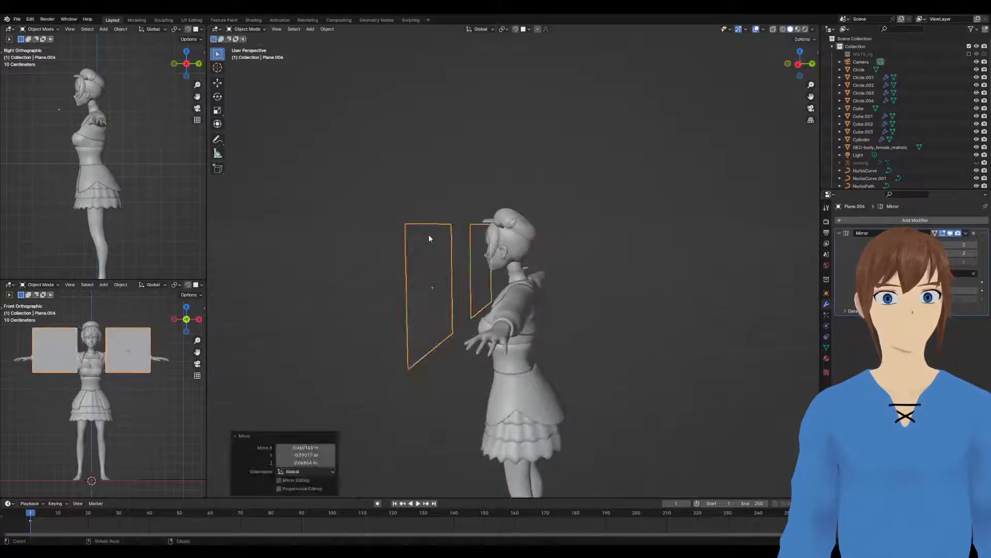
middle_drag(428, 234, 557, 247)
Open the mirrored plane in Edit Mode and enable snapping for its vertices
key(Tab)
key(alt+z)
key(alt+z)
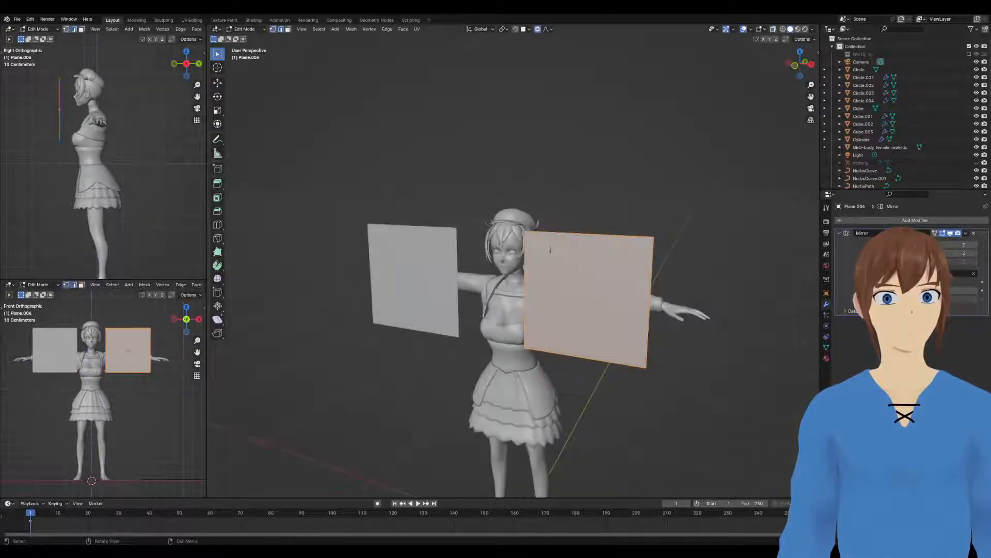
click(514, 30)
middle_drag(524, 121, 560, 139)
scroll(560, 140, up, 2)
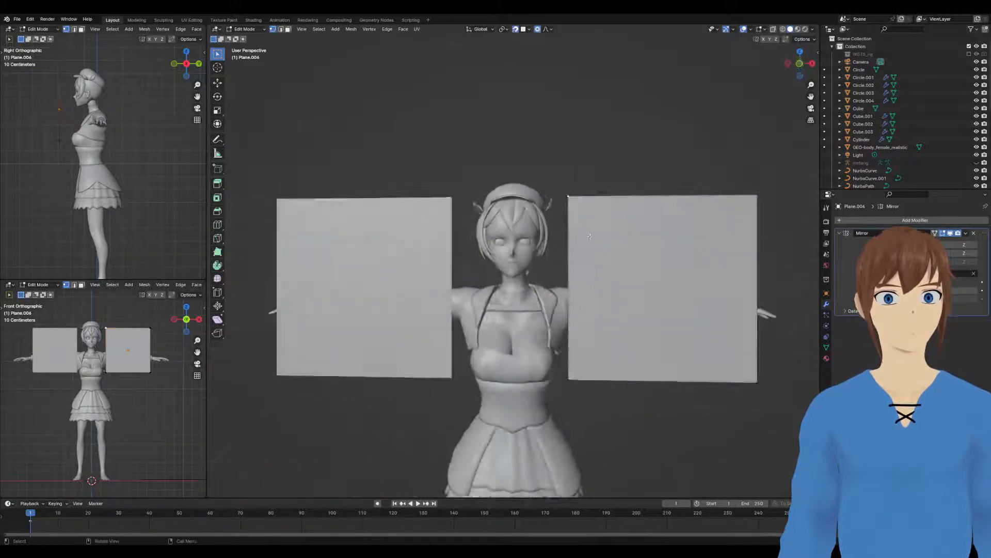
Snap the plane's four corner vertices one by one onto the character's forehead
key(g)
click(651, 225)
key(g)
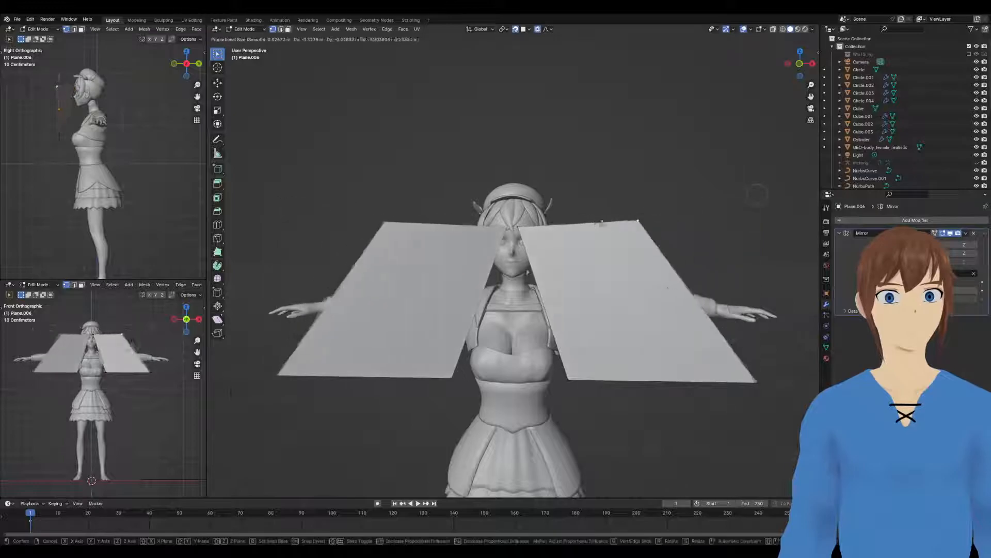
click(666, 325)
key(g)
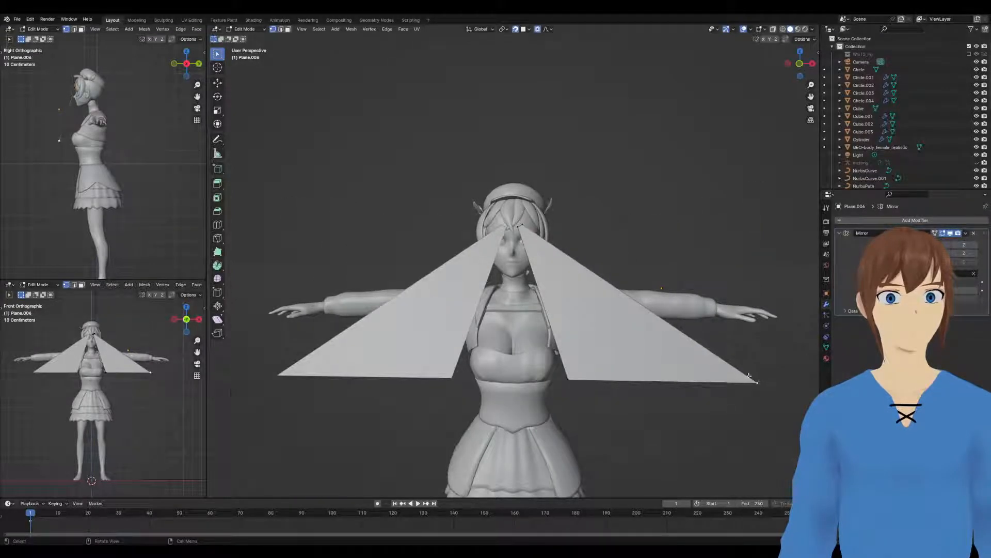
click(573, 366)
key(g)
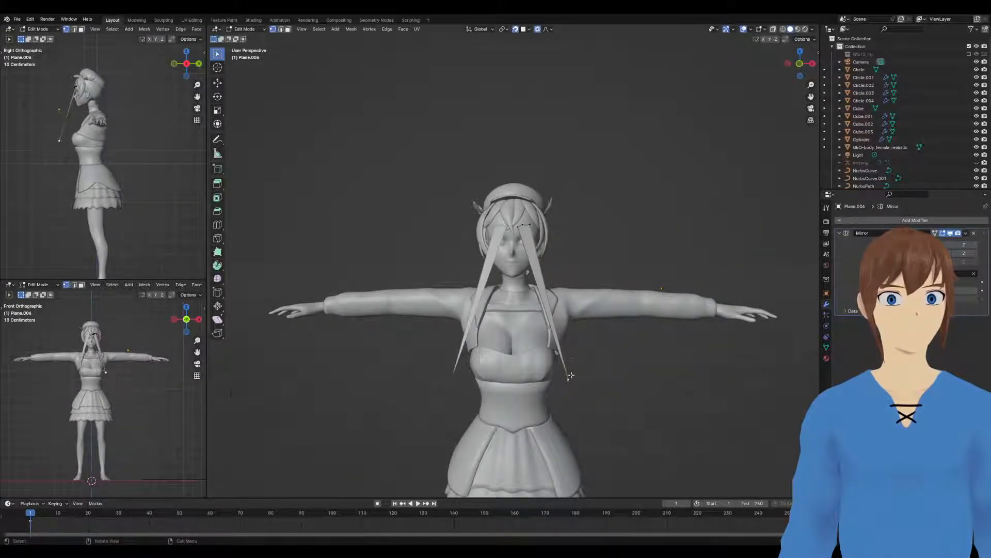
click(522, 237)
Arrange the four corner vertices into a small quad on the forehead above the character's left eye
scroll(541, 201, up, 8)
scroll(541, 202, up, 4)
middle_drag(542, 202, 531, 248)
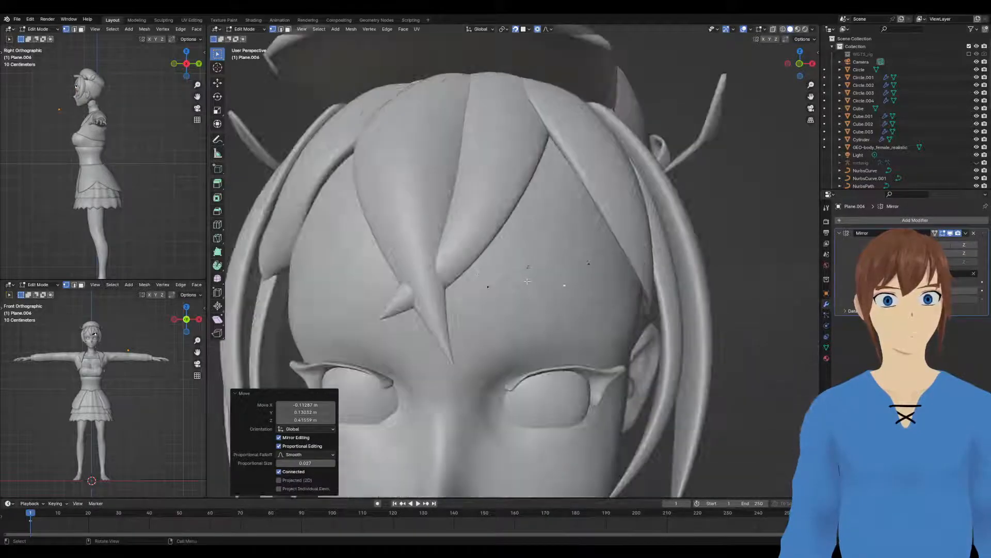
scroll(530, 258, down, 2)
click(501, 279)
key(g)
click(521, 287)
click(533, 265)
key(g)
click(517, 262)
click(540, 275)
key(g)
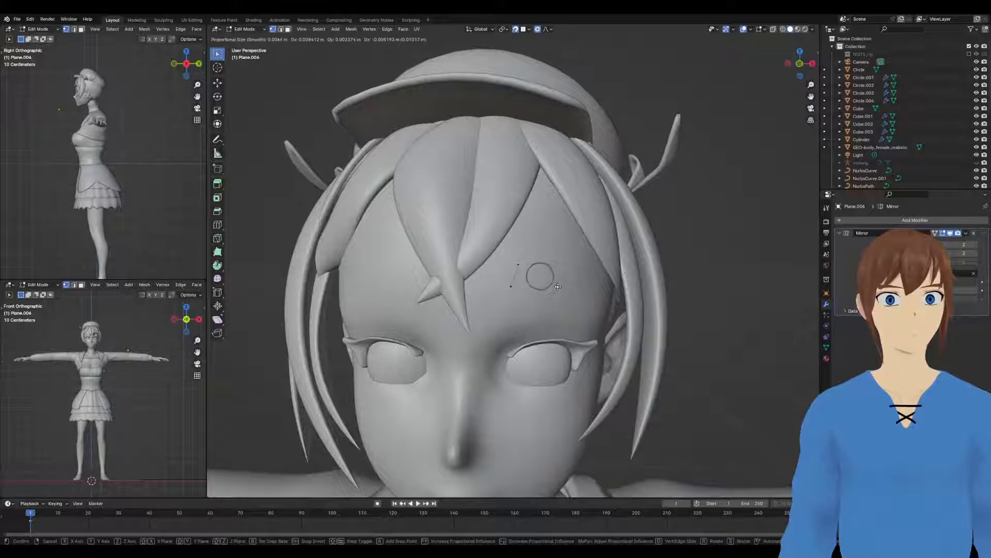
click(556, 288)
click(566, 262)
key(g)
click(556, 263)
Add a Solidify modifier to the small mirrored forehead plane
click(852, 220)
mouse_move(855, 217)
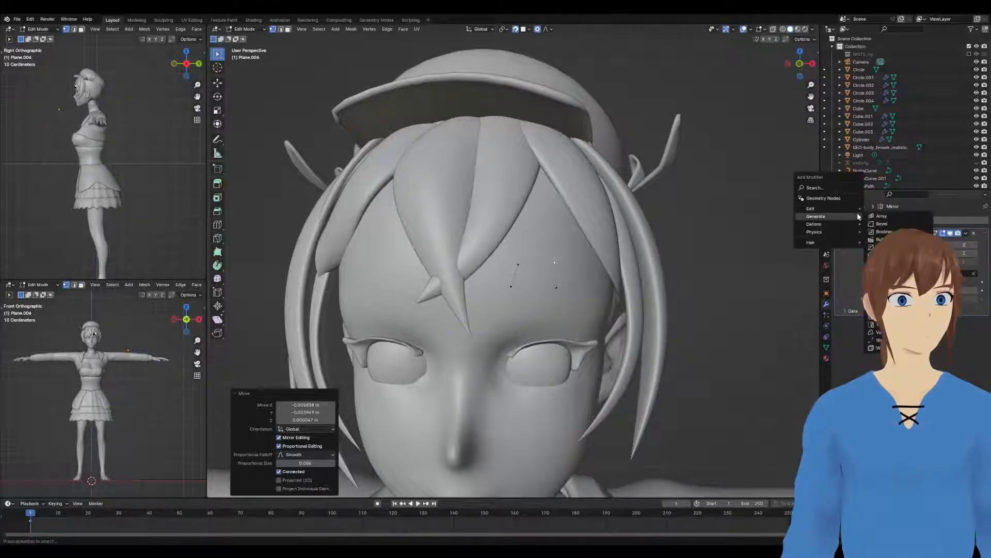
click(881, 309)
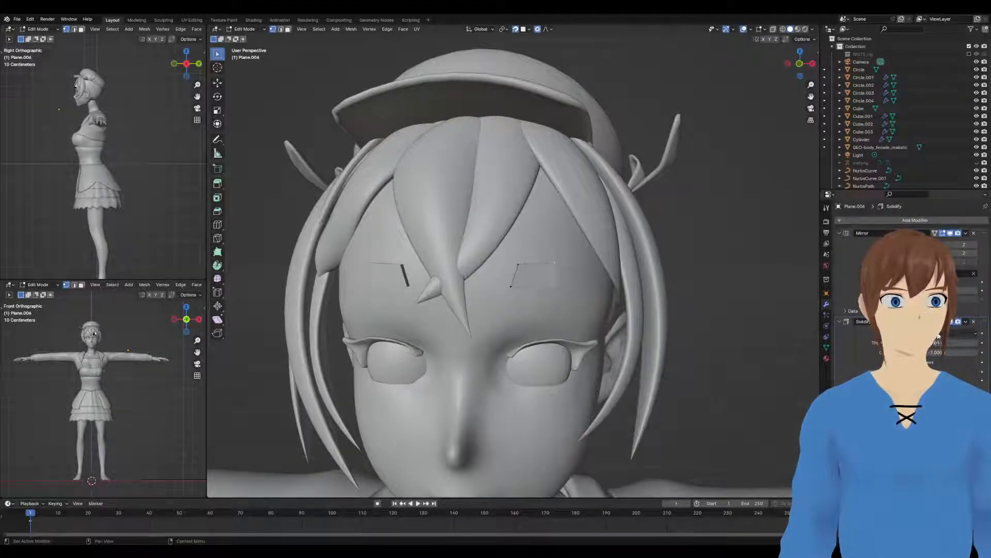
Add a Shrinkwrap modifier to the forehead plane, set its target and place it above Solidify in the modifier stack
click(907, 220)
mouse_move(907, 223)
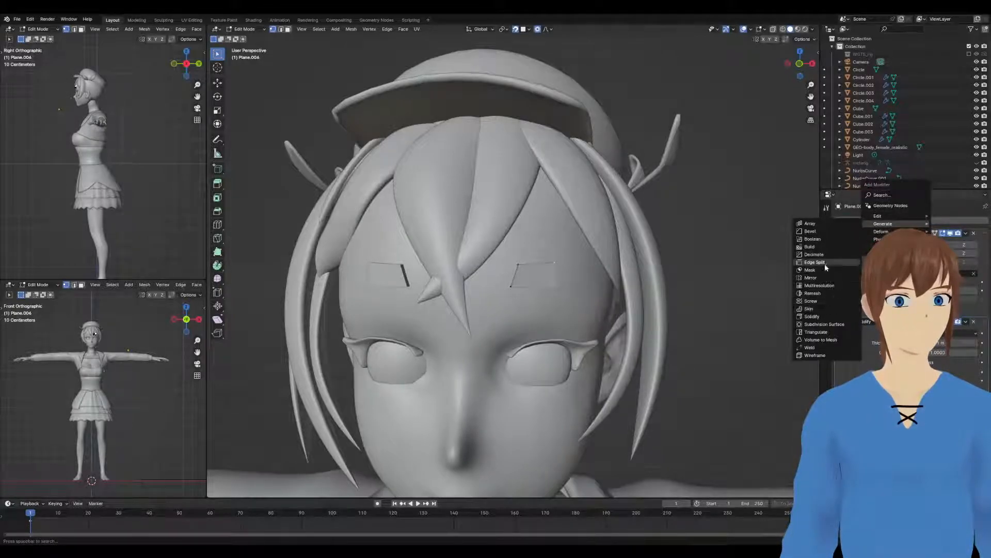
mouse_move(881, 232)
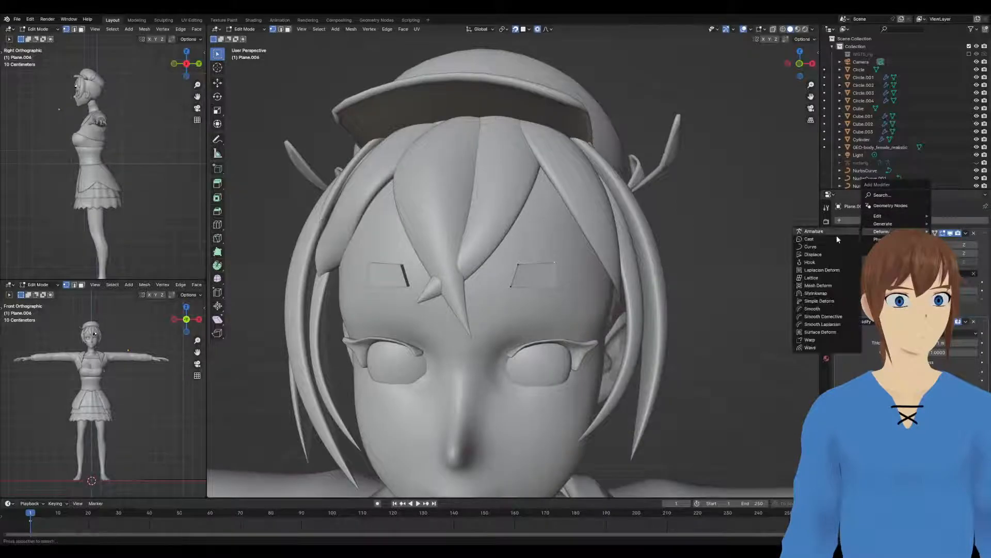
click(816, 293)
click(974, 489)
scroll(592, 300, down, 2)
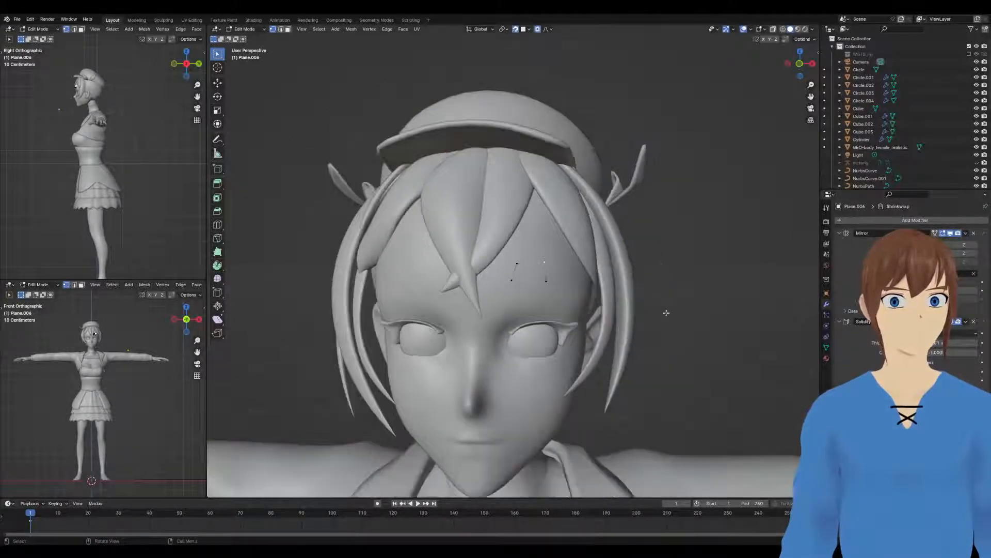
drag(984, 458, 984, 307)
middle_drag(599, 274, 541, 269)
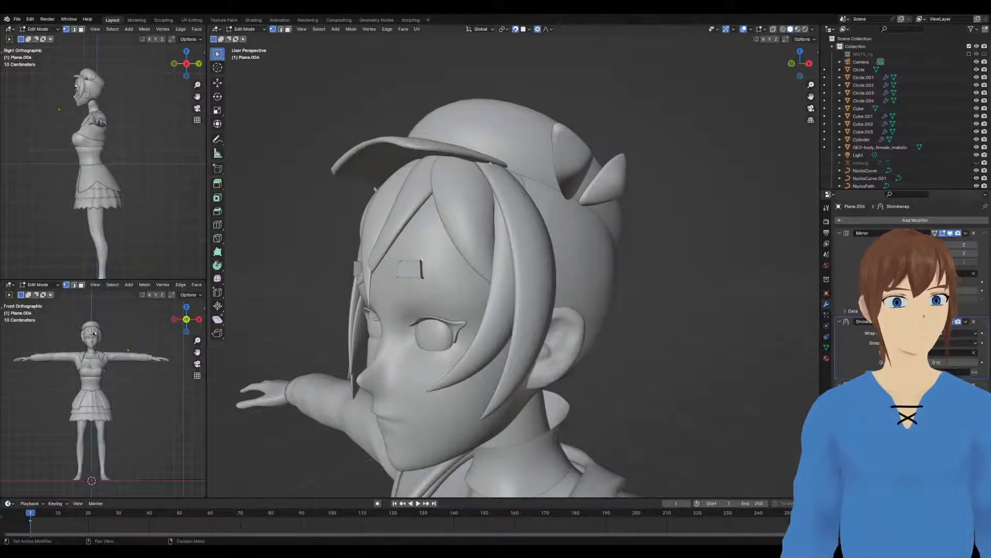
middle_drag(666, 323, 695, 325)
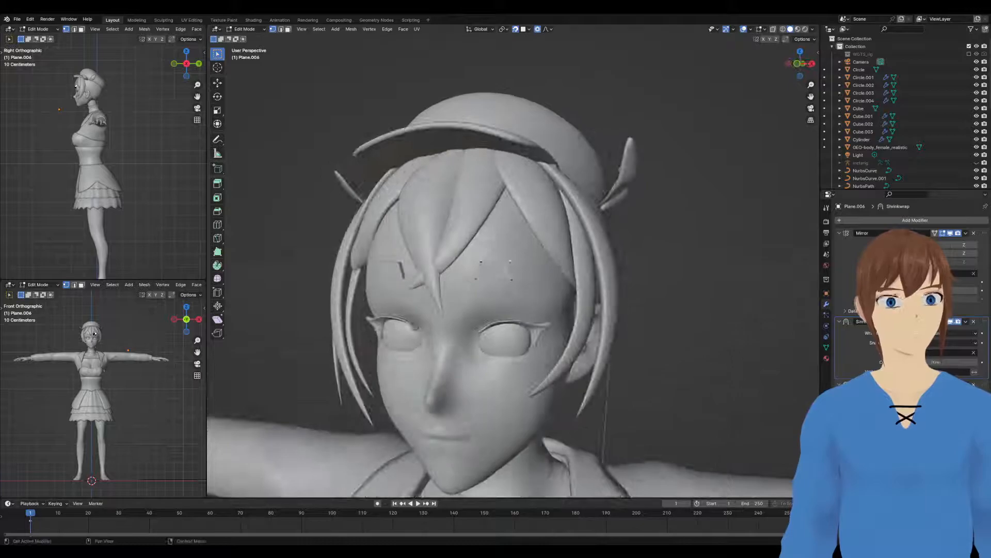
Add a Subdivision Surface modifier to the small mirrored forehead plane and shade it smooth
click(881, 221)
mouse_move(866, 211)
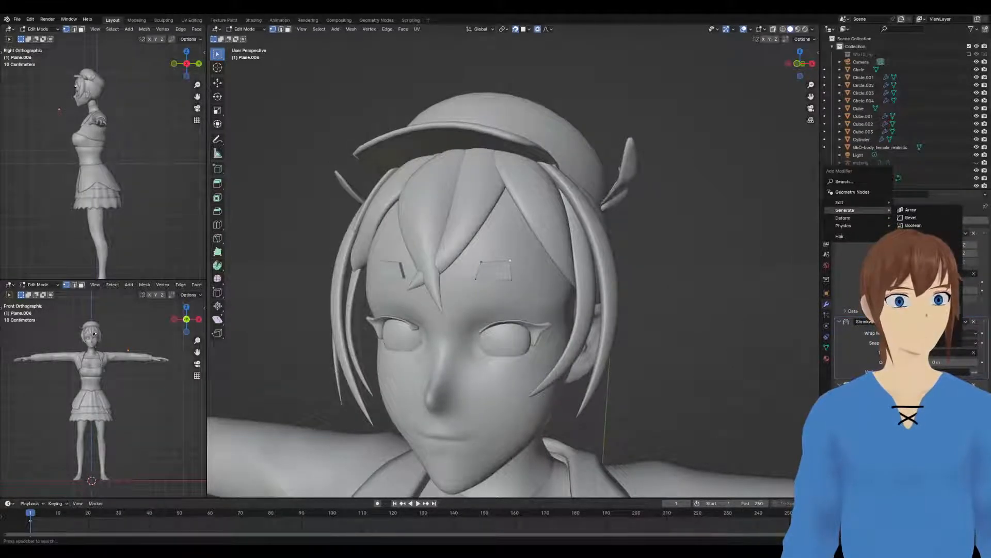
click(921, 310)
scroll(672, 294, down, 1)
scroll(664, 295, up, 2)
key(ctrl+Tab)
click(475, 272)
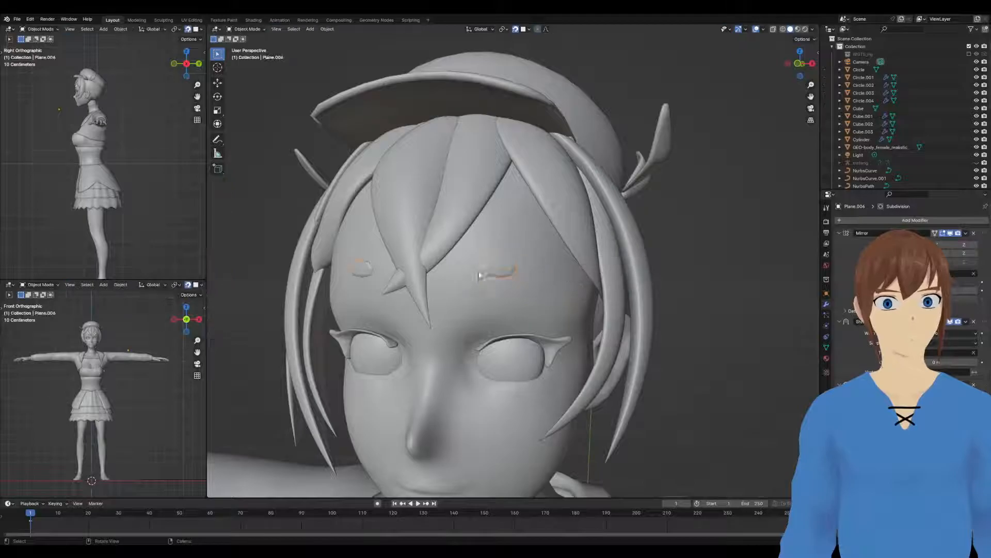
right_click(475, 263)
click(477, 262)
Extrude the outer edge of the small forehead quad outward to lengthen it into an eyebrow
key(ctrl+Tab)
click(553, 274)
middle_drag(553, 274, 480, 276)
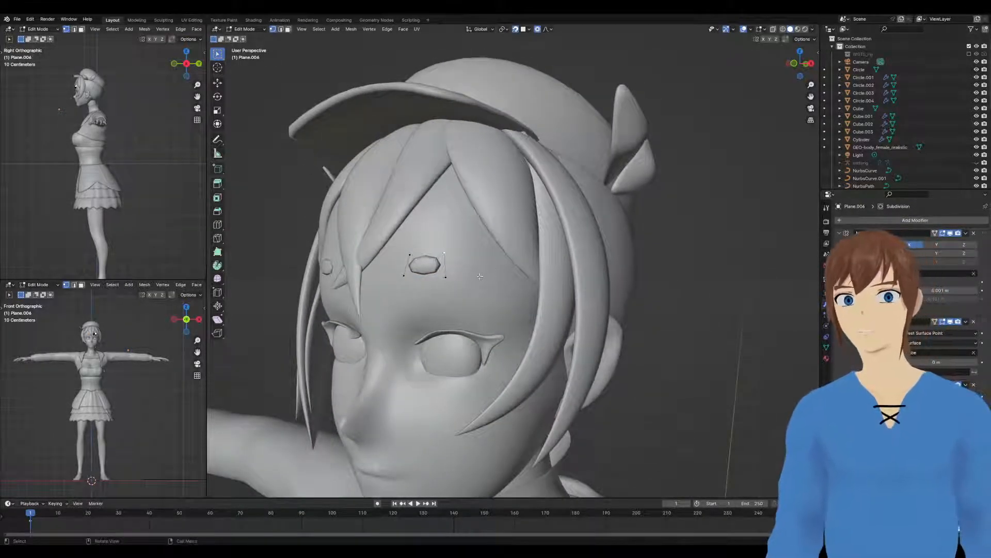
drag(412, 257, 443, 279)
click(448, 279)
shift+click(442, 267)
key(e)
click(467, 273)
middle_drag(467, 273, 507, 267)
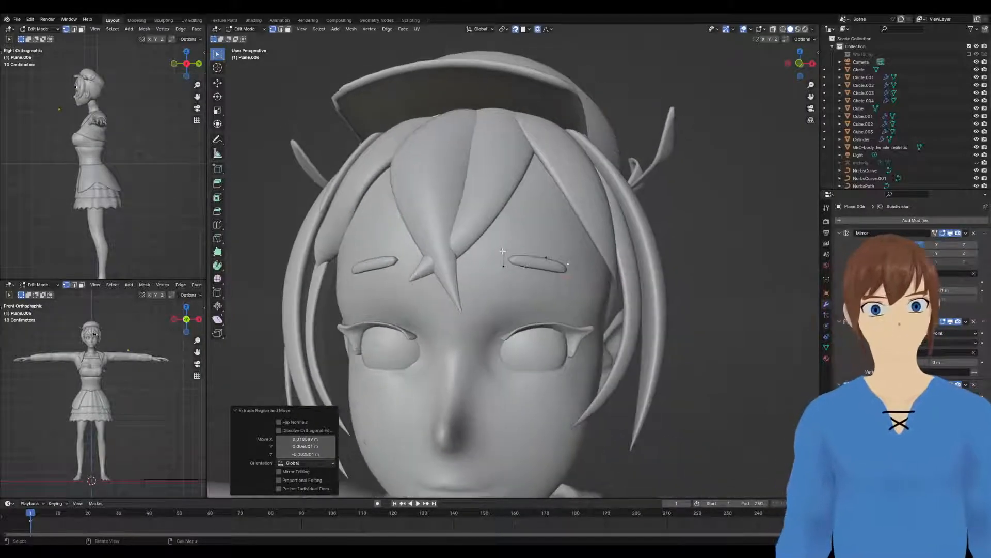
Move the two vertices at the eyebrow's inner end slightly inward and down toward the nose bridge
click(510, 259)
key(g)
click(499, 260)
click(503, 266)
key(g)
click(498, 272)
middle_drag(497, 259, 453, 275)
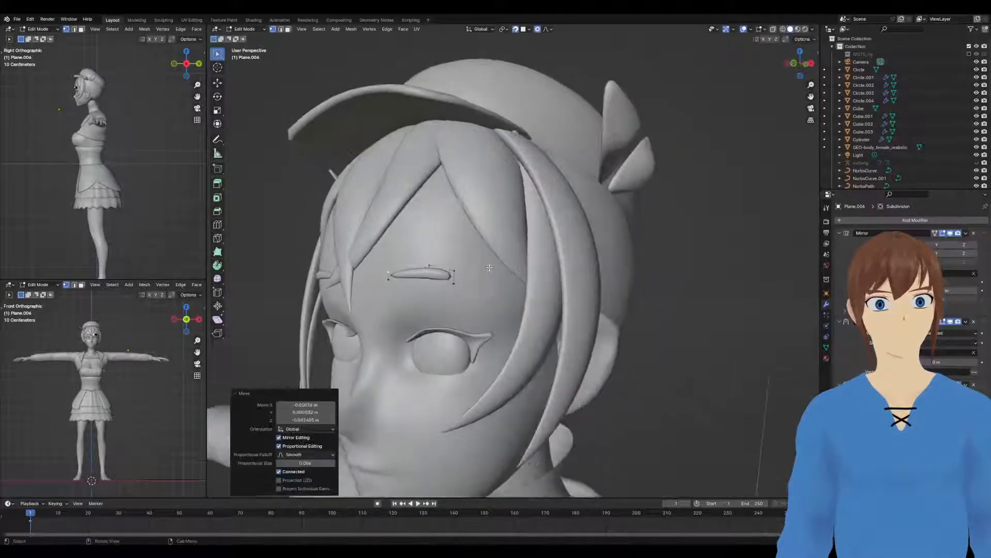
Reposition the vertices at the eyebrow's outer end so it follows the brow line
key(g)
click(467, 287)
click(467, 275)
key(g)
click(468, 282)
click(467, 287)
key(g)
click(467, 285)
Extend the eyebrow's outer end in two sections, curving down toward the temple, and leave Edit Mode
shift+click(467, 280)
key(g)
click(476, 288)
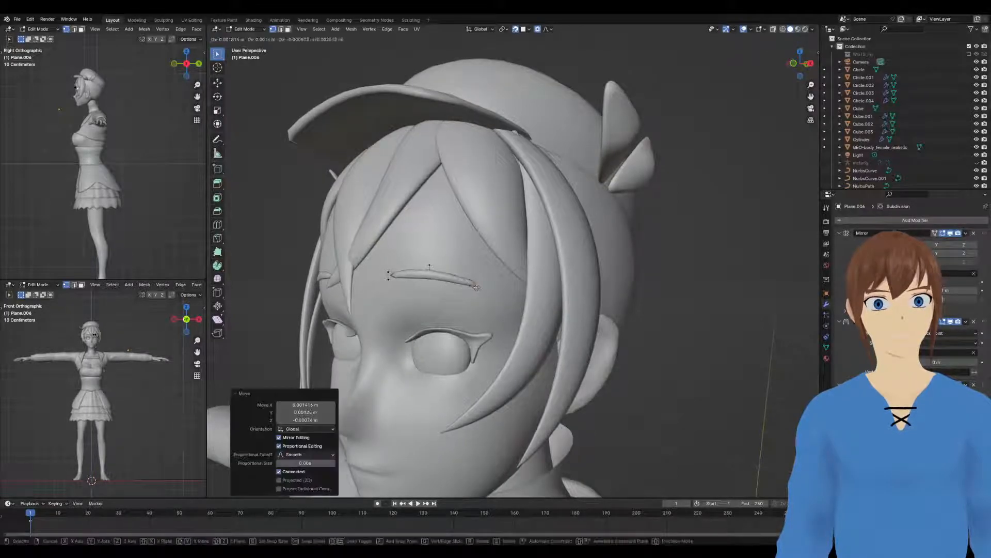
key(g)
click(499, 294)
middle_drag(499, 294, 690, 275)
scroll(609, 284, down, 3)
key(Tab)
click(687, 276)
scroll(652, 305, down, 6)
middle_drag(650, 308, 557, 305)
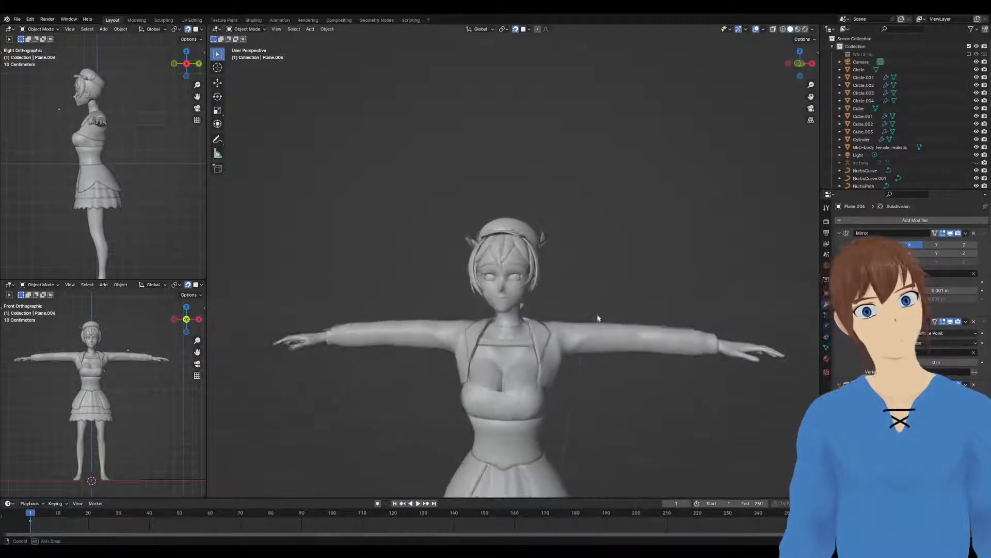
Lower and taper the eyebrow's inner end, refine its arch above the eye, and return to Object Mode
scroll(542, 296, up, 4)
scroll(532, 291, up, 6)
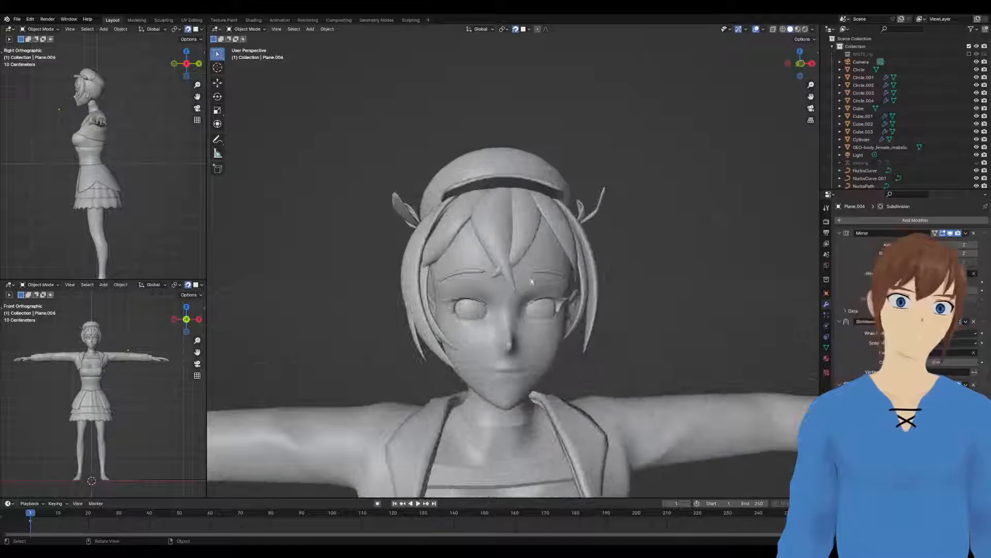
click(518, 280)
key(ctrl+Tab)
click(568, 280)
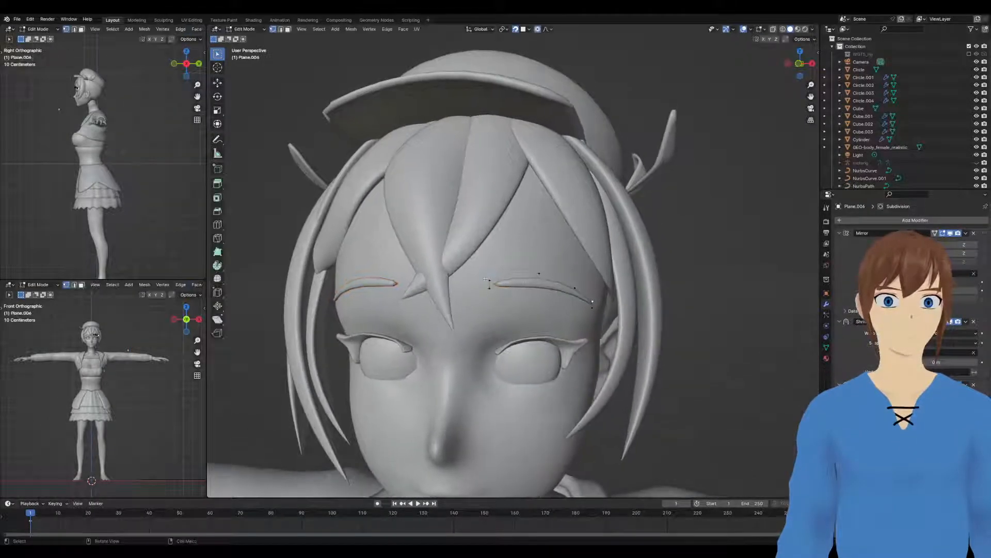
key(g)
click(535, 282)
key(g)
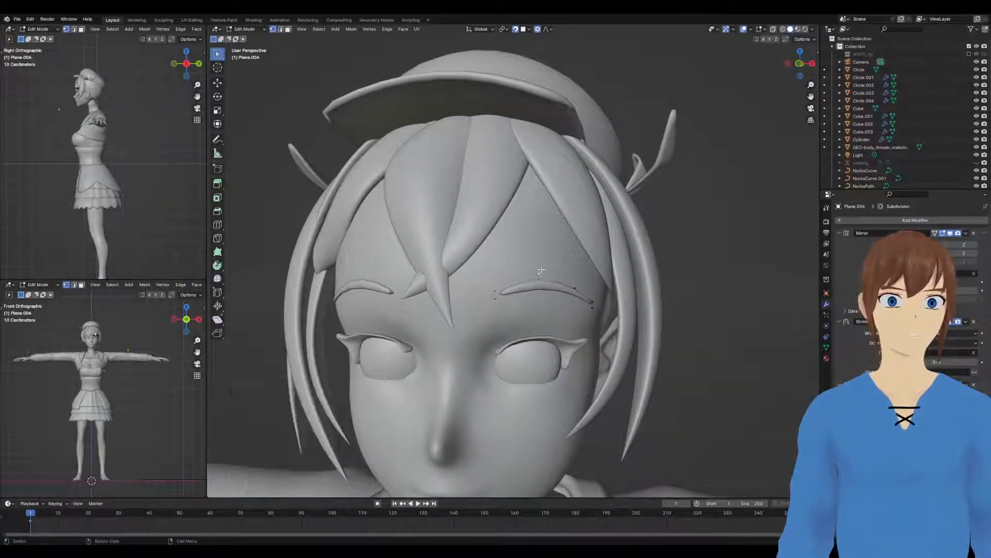
click(539, 277)
middle_drag(539, 277, 563, 263)
key(g)
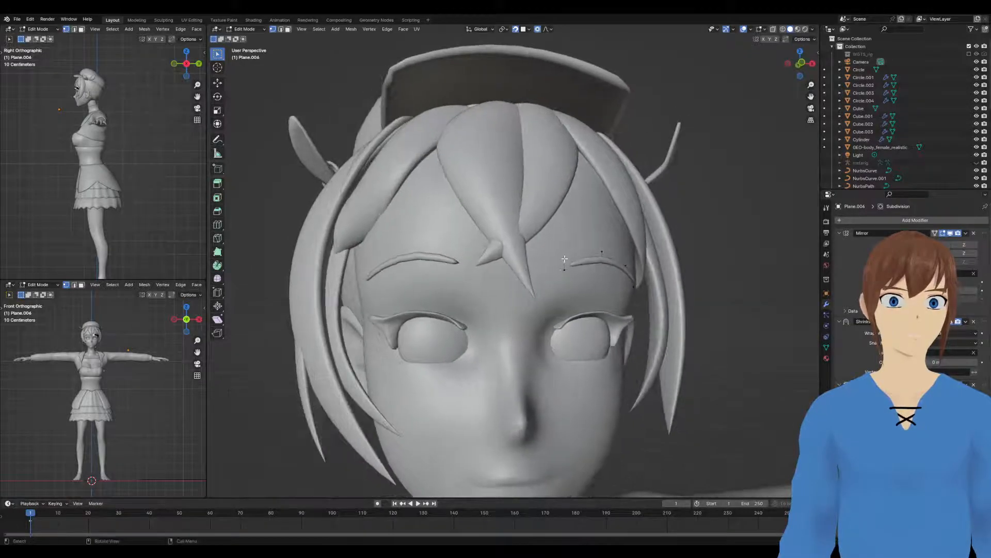
click(564, 266)
mouse_move(563, 266)
middle_down()
mouse_move(553, 283)
mouse_move(630, 293)
mouse_move(587, 296)
mouse_move(628, 295)
mouse_move(588, 294)
mouse_move(575, 255)
mouse_move(563, 259)
middle_up()
key(Tab)
scroll(687, 281, down, 5)
scroll(594, 293, down, 4)
scroll(587, 294, up, 1)
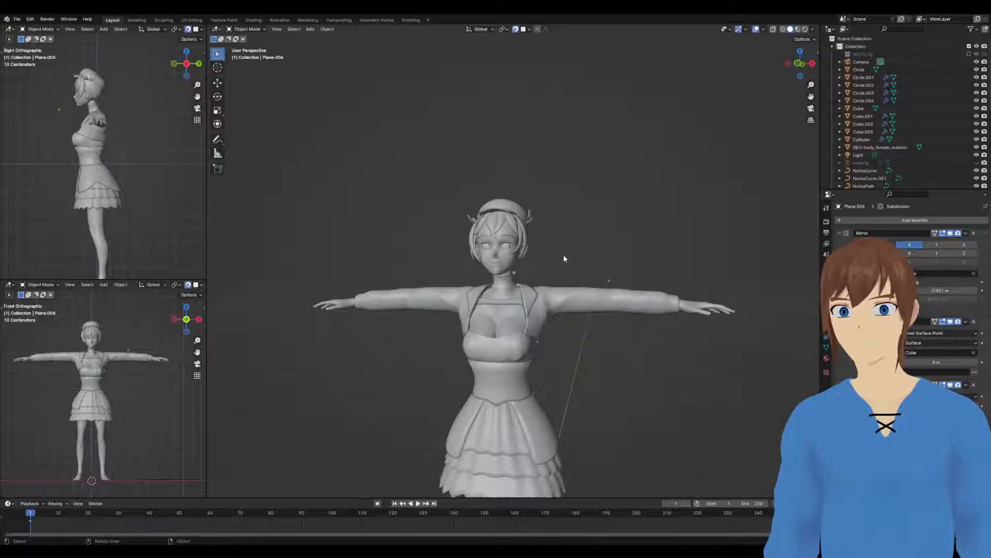
Unhide the pigtail curve NurbsPath.007 and open it in Edit Mode
middle_drag(562, 254, 732, 135)
scroll(948, 73, down, 8)
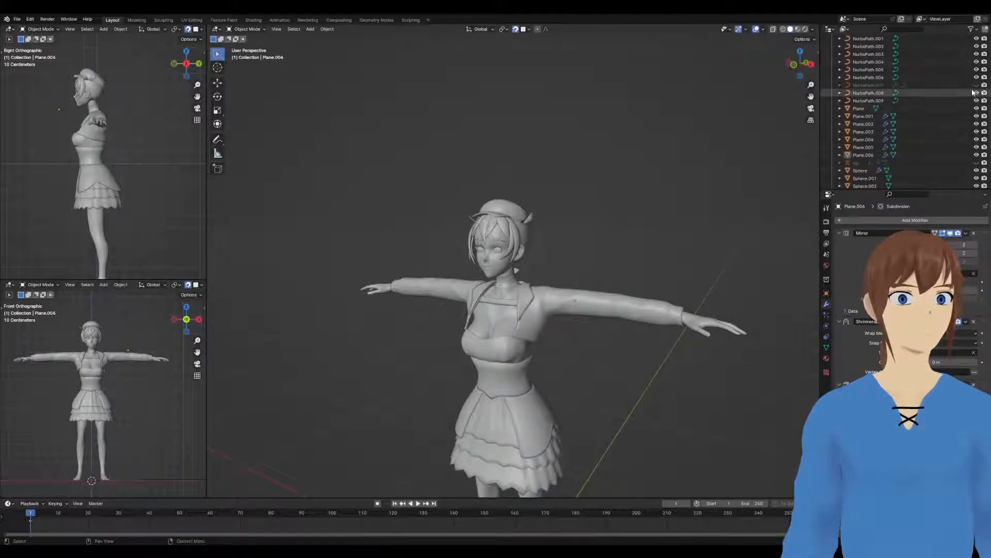
click(977, 84)
scroll(673, 141, up, 3)
mouse_move(638, 131)
middle_down()
mouse_move(671, 141)
mouse_move(627, 147)
middle_up()
click(560, 219)
key(Tab)
Reposition the pigtail's top control points so the strand starts at the side of the head beside the hat
mouse_move(549, 199)
middle_down()
mouse_move(573, 197)
mouse_move(486, 202)
mouse_move(547, 198)
mouse_move(539, 209)
middle_up()
click(514, 199)
key(g)
click(536, 205)
key(g)
click(559, 194)
key(g)
click(542, 200)
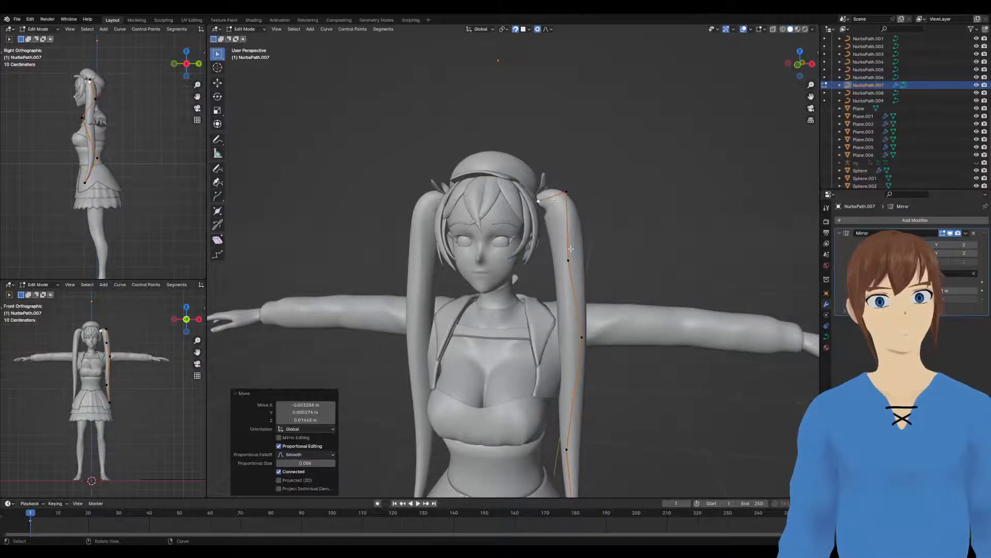
Adjust the pigtail's upper bend point and the control point below it to refine the fall beside the face
click(573, 261)
key(g)
click(578, 288)
click(569, 190)
key(g)
click(564, 197)
Turn off snapping and reposition the pigtail's middle control point in front of the shoulder
middle_drag(563, 197, 580, 218)
mouse_move(574, 285)
middle_down()
mouse_move(450, 280)
mouse_move(573, 277)
middle_up()
click(517, 31)
middle_drag(636, 191, 569, 274)
key(g)
click(513, 189)
click(525, 309)
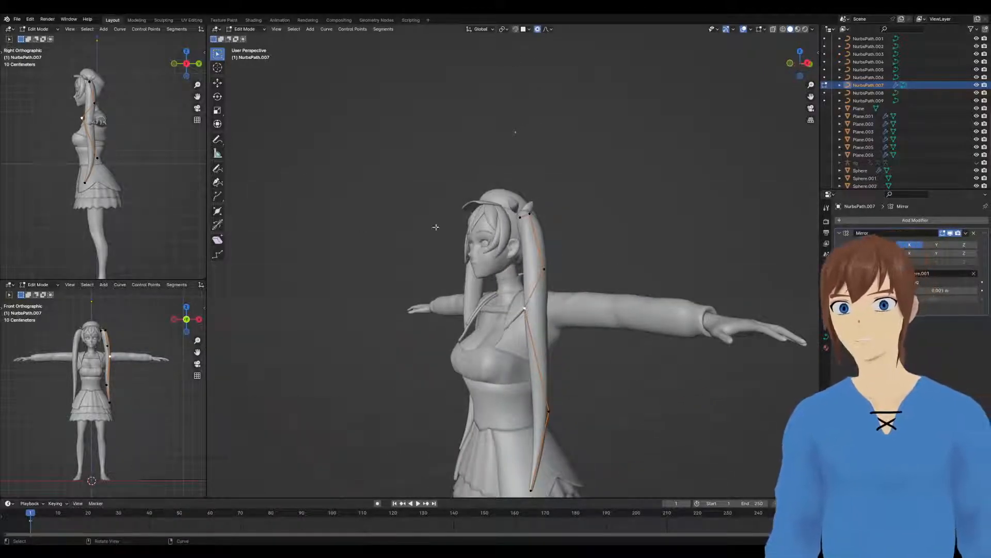
shift+middle_drag(602, 380, 450, 214)
key(g)
click(579, 224)
Move the pigtail's tip forward and refine its upper and middle control points around the shoulder
click(527, 206)
key(g)
click(556, 211)
scroll(556, 210, down, 3)
click(455, 262)
key(g)
middle_drag(477, 217, 528, 232)
click(487, 147)
key(g)
click(484, 150)
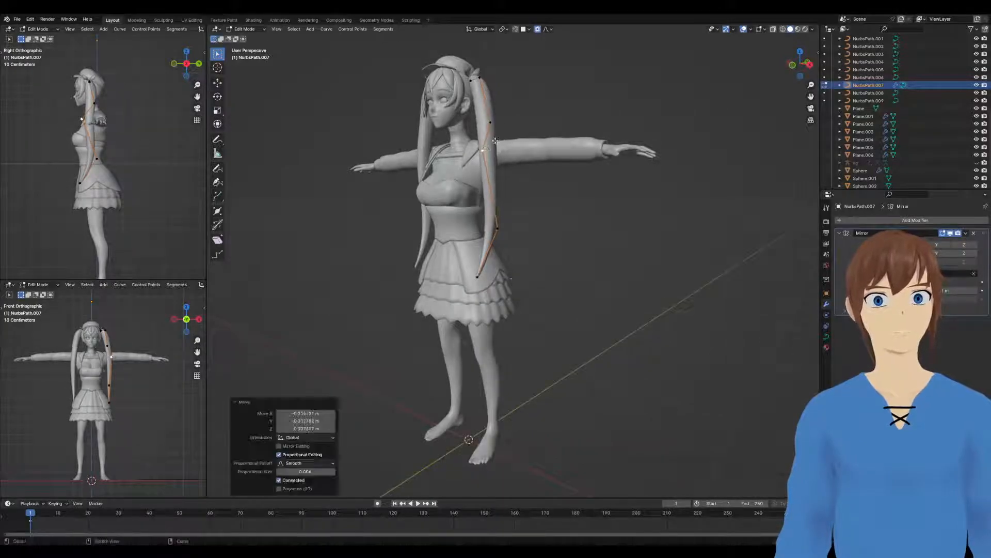
middle_drag(497, 157, 558, 168)
scroll(560, 181, down, 2)
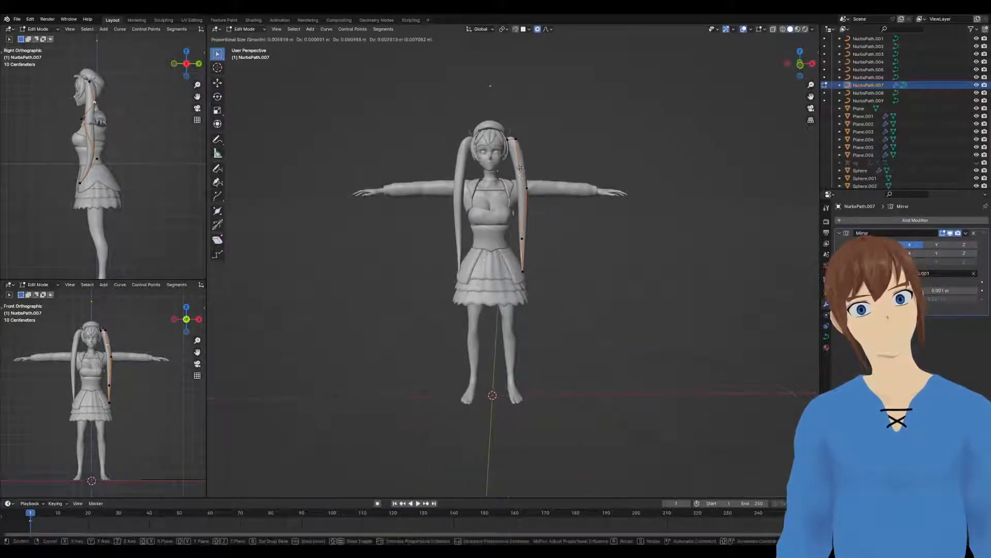
click(523, 271)
click(521, 238)
key(g)
click(554, 239)
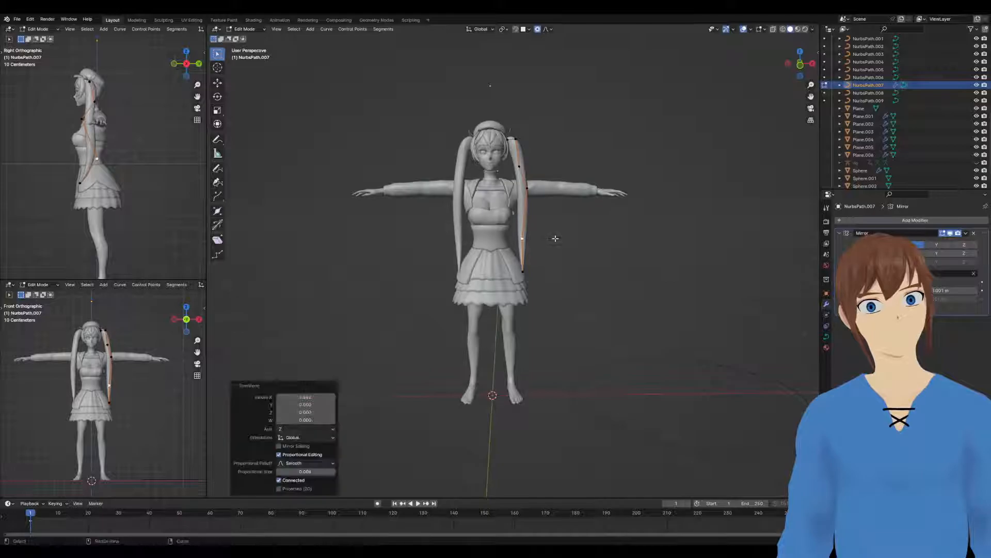
key(ctrl+z)
Move the pigtail's tip outward beside the skirt and check the silhouette without overlays
click(528, 274)
key(g)
click(543, 282)
middle_drag(554, 278, 603, 295)
click(618, 261)
key(shift+alt+z)
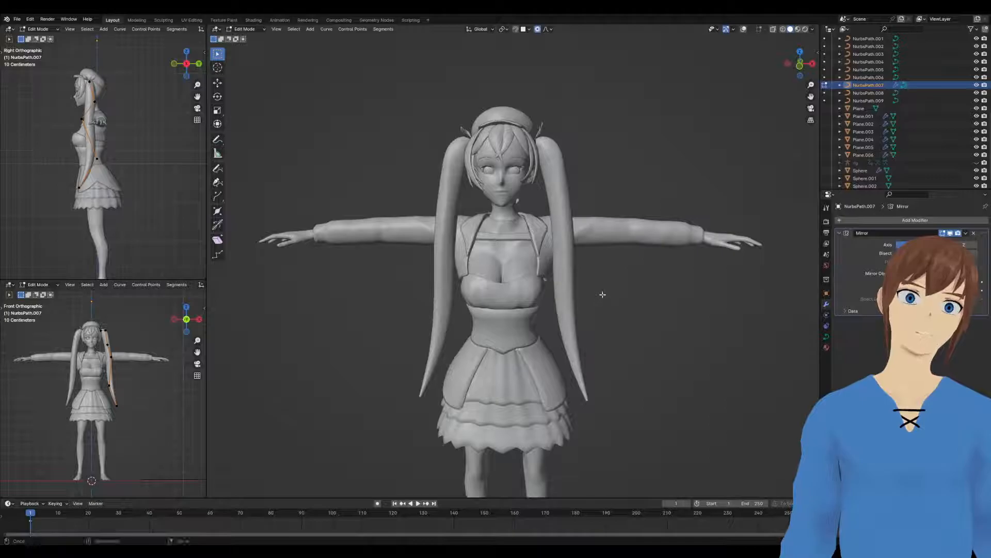
key(alt+shift+z)
Shift the pigtail's shoulder-level control points slightly and move the waist-level point outward along the X axis
drag(575, 237, 558, 242)
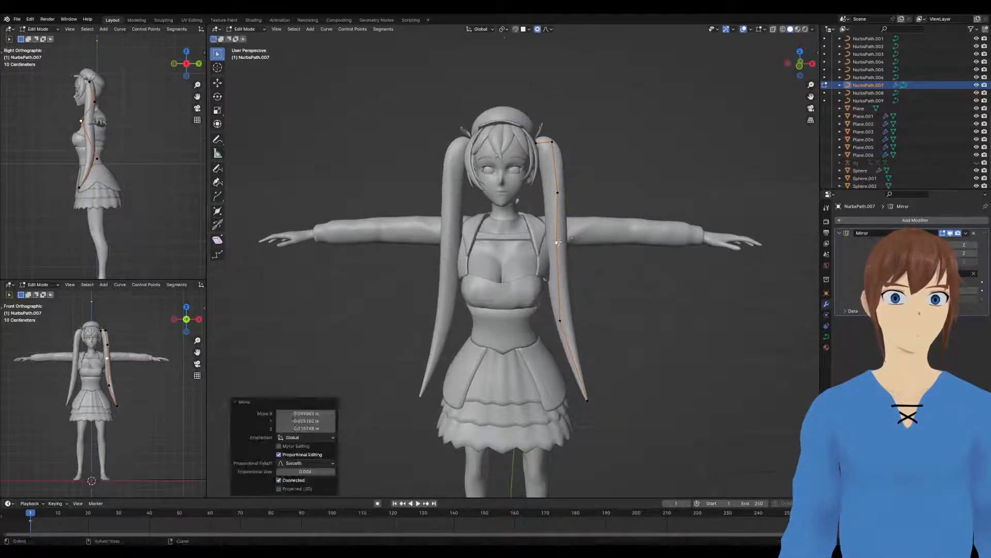
drag(560, 192, 565, 192)
click(560, 246)
middle_drag(560, 246, 564, 296)
click(556, 297)
key(g)
key(x)
click(562, 296)
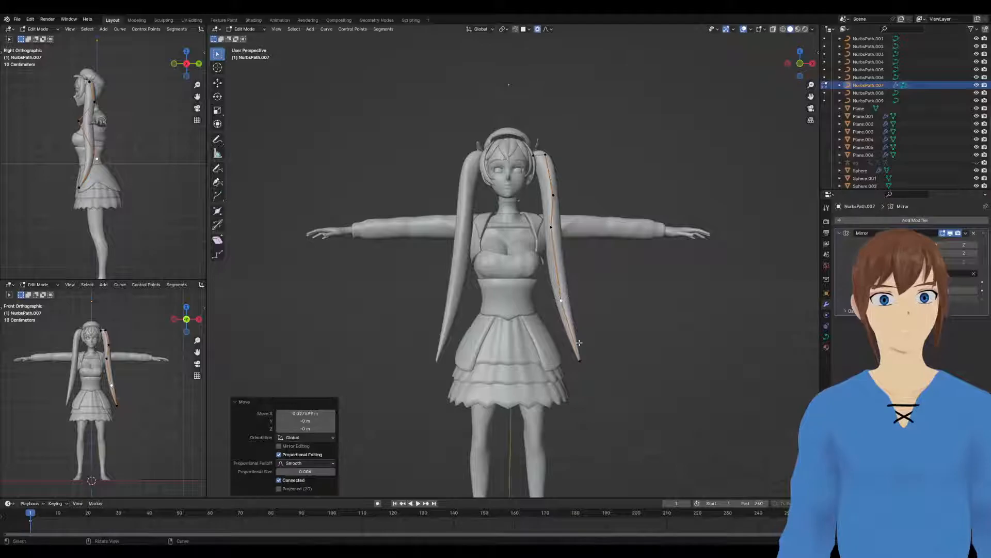
Reshape the pigtail's tip and lower control points into a gentle outward flare, leave Edit Mode and deselect the curve
key(g)
click(562, 337)
key(g)
click(593, 327)
middle_drag(593, 328, 646, 308)
click(556, 311)
key(g)
click(493, 309)
key(Tab)
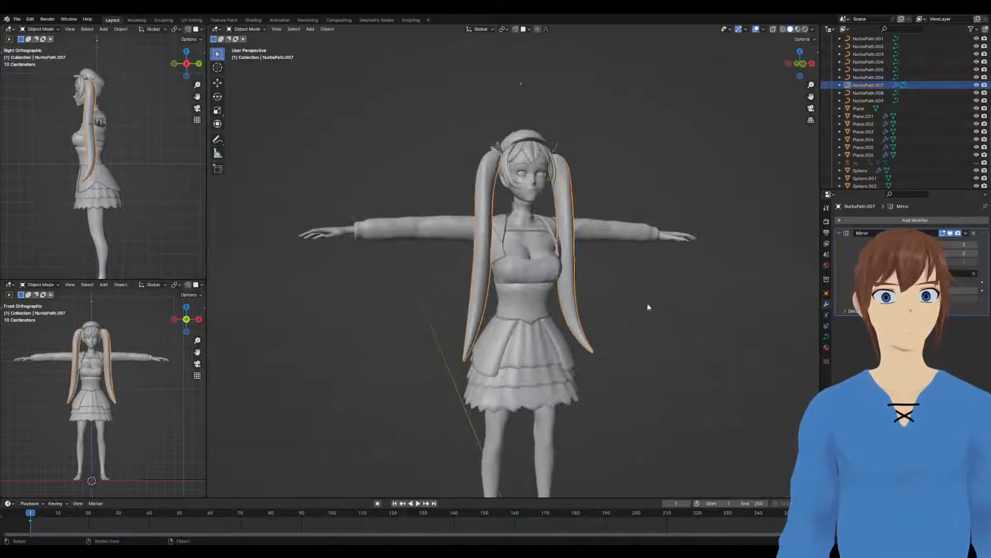
click(646, 308)
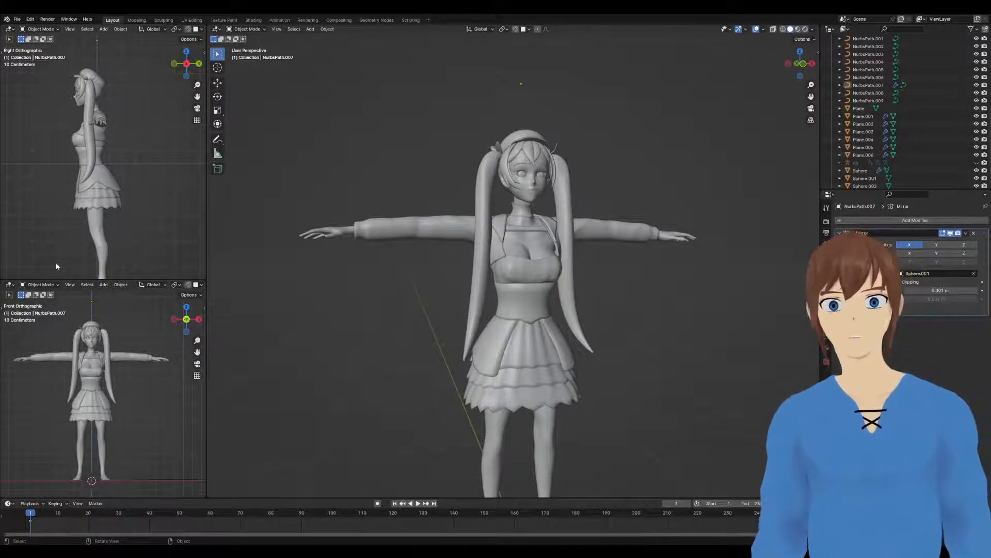
middle_drag(535, 233, 507, 245)
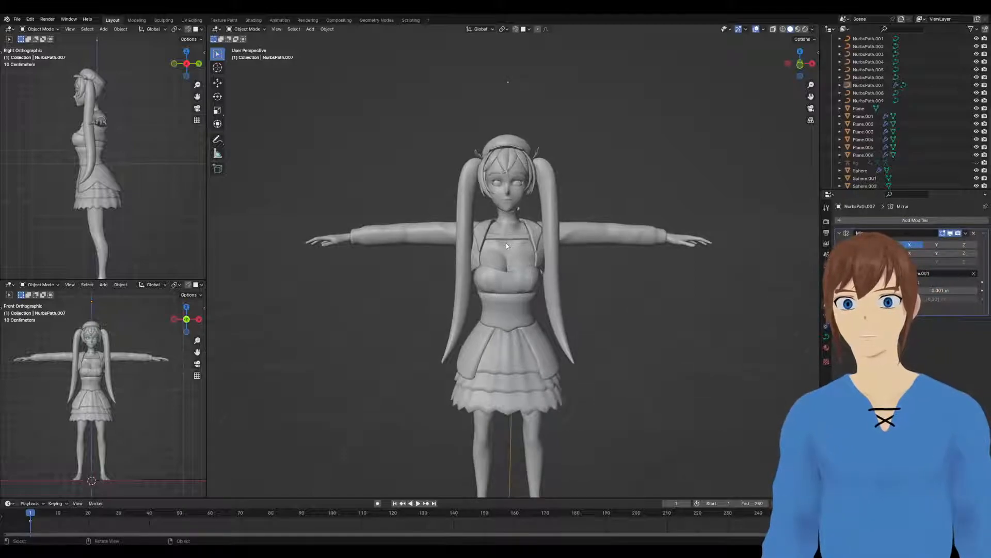